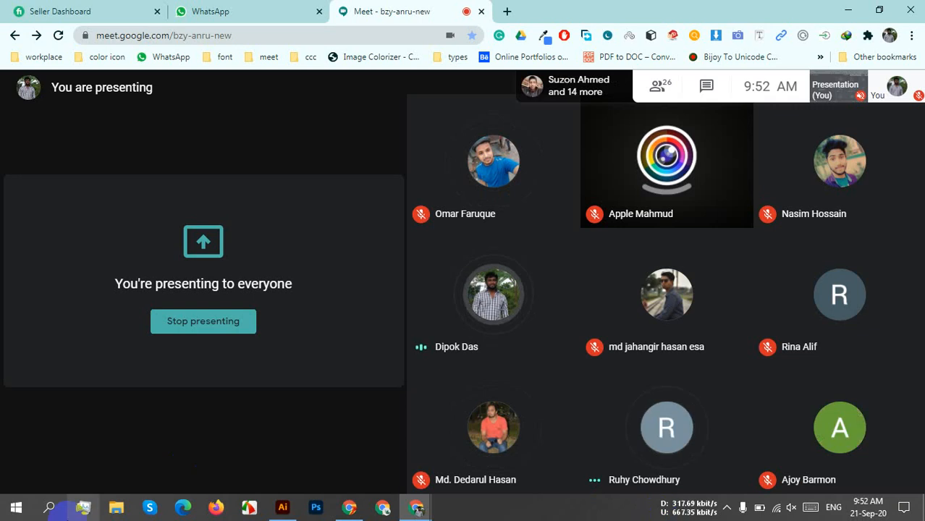
# Switch to Illustrator and create a new 2120 × 1440 px document with all bleeds set to 0 px.
pyautogui.click(283, 507)
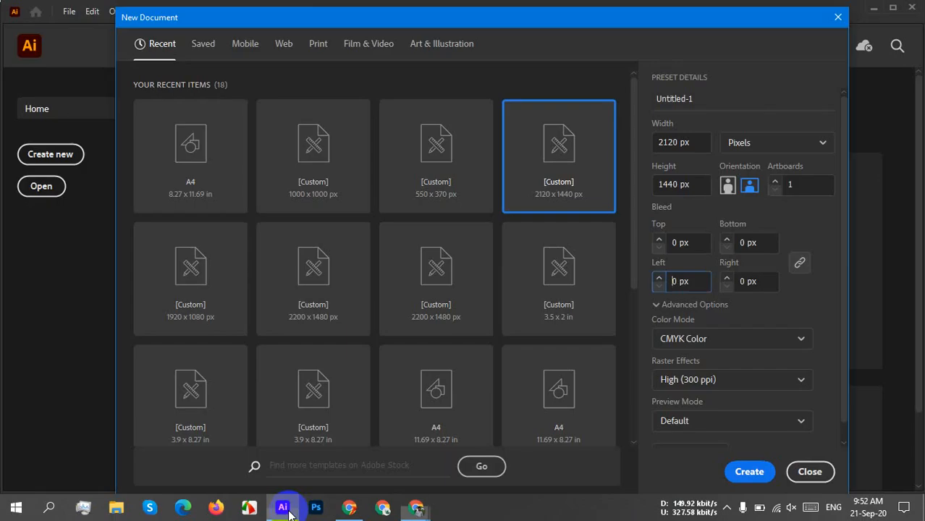
pyautogui.click(836, 17)
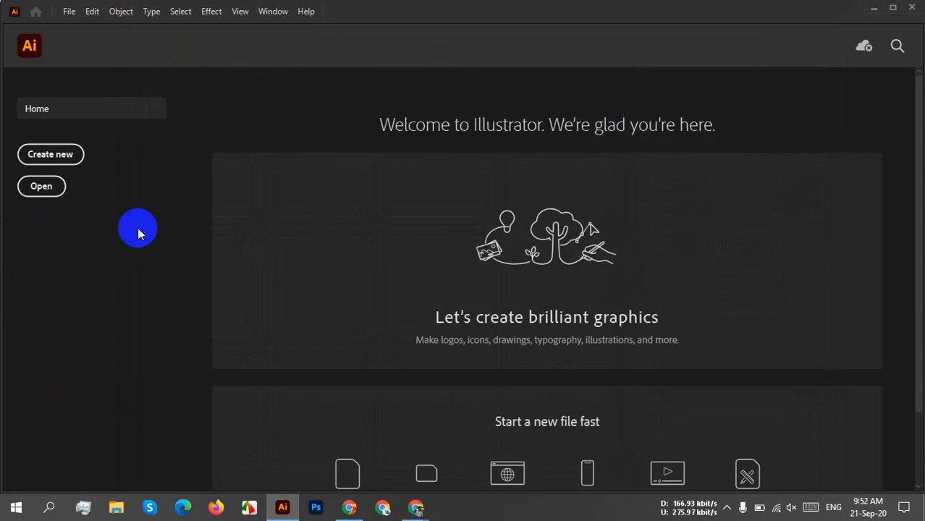
pyautogui.click(60, 165)
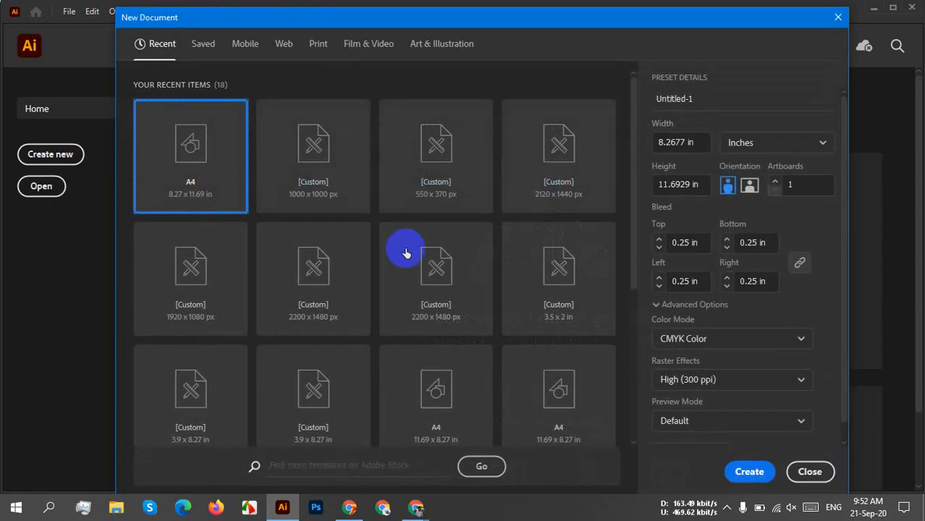
pyautogui.click(544, 143)
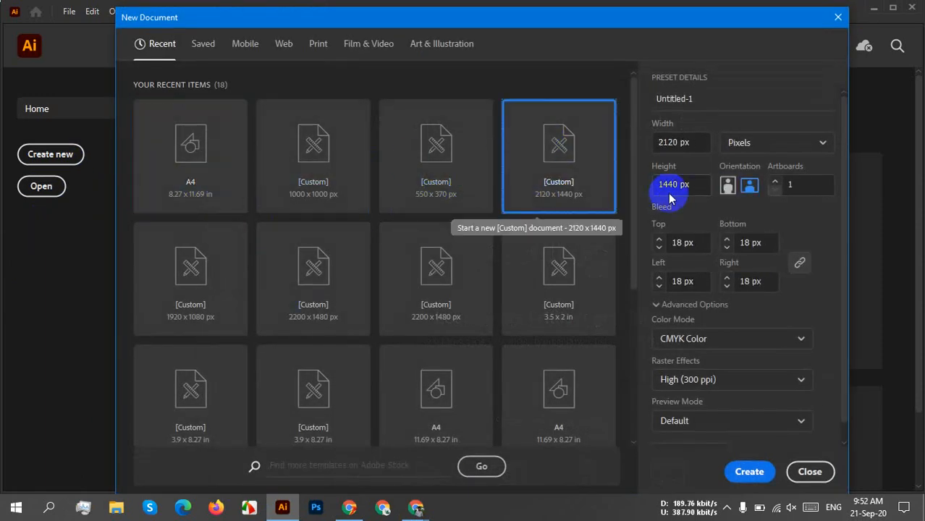
pyautogui.click(701, 142)
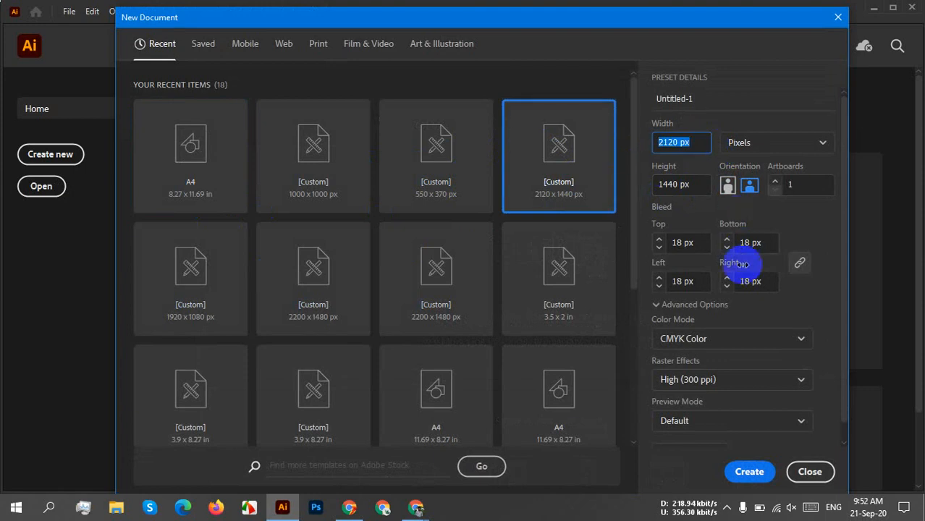
pyautogui.click(686, 244)
pyautogui.write('0')
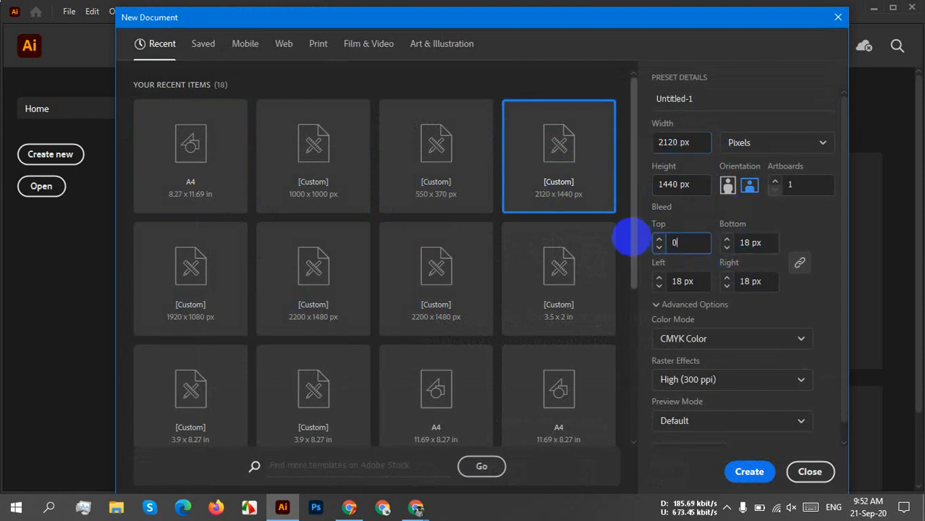
pyautogui.click(704, 285)
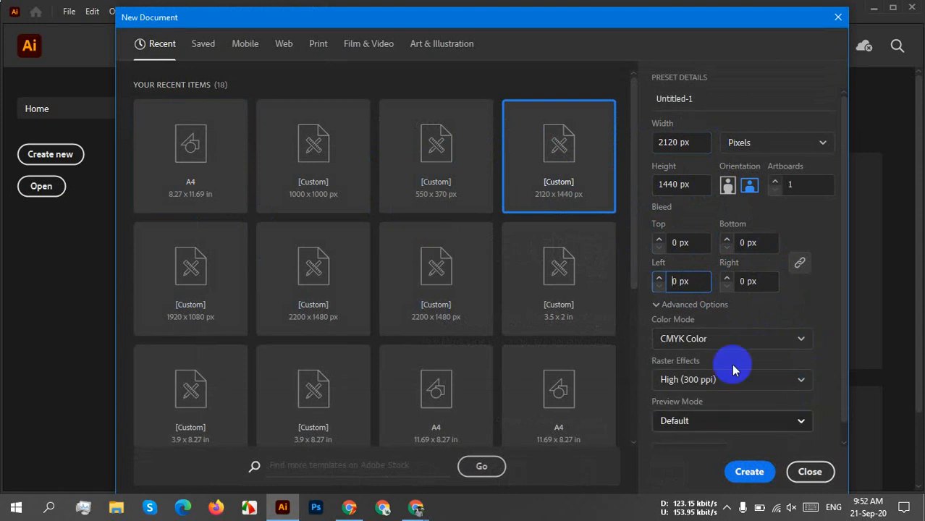
pyautogui.click(753, 472)
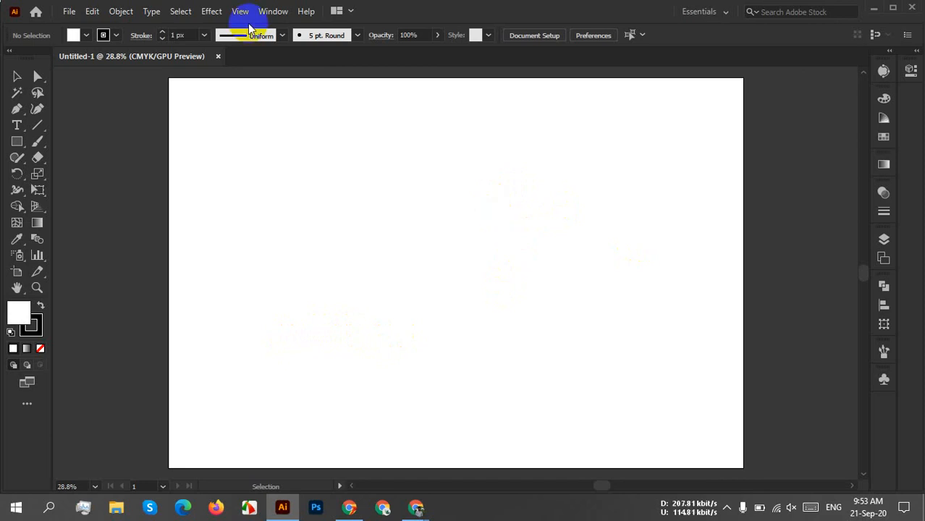
# Draw a tall, narrow rectangle in the upper middle of the artboard and remove its stroke.
pyautogui.click(21, 141)
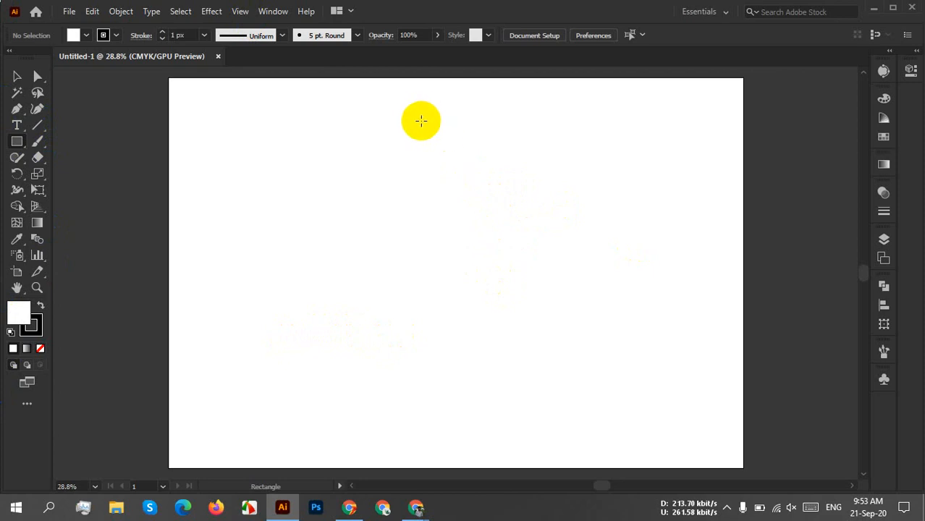
pyautogui.moveTo(413, 123)
pyautogui.mouseDown()
pyautogui.moveTo(462, 301)
pyautogui.moveTo(451, 360)
pyautogui.moveTo(454, 307)
pyautogui.moveTo(455, 325)
pyautogui.mouseUp()
pyautogui.click(105, 36)
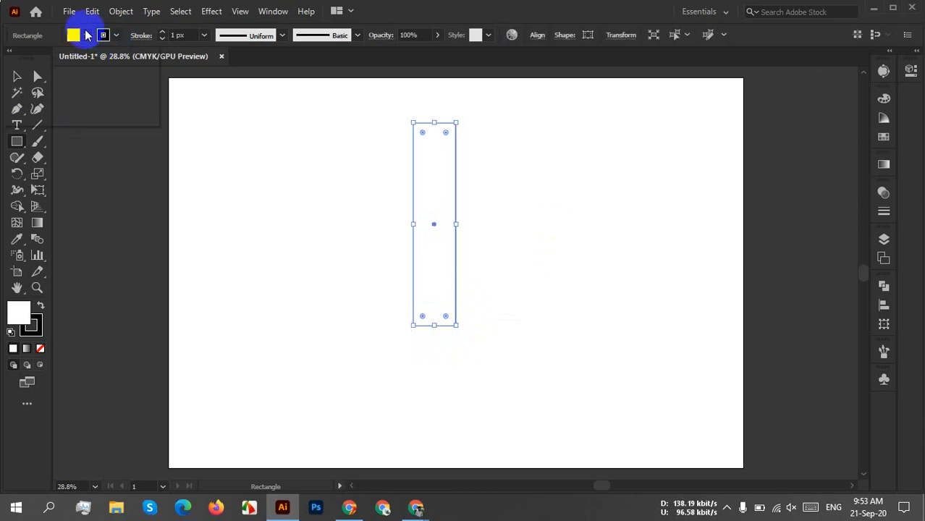
pyautogui.click(10, 56)
pyautogui.click(29, 58)
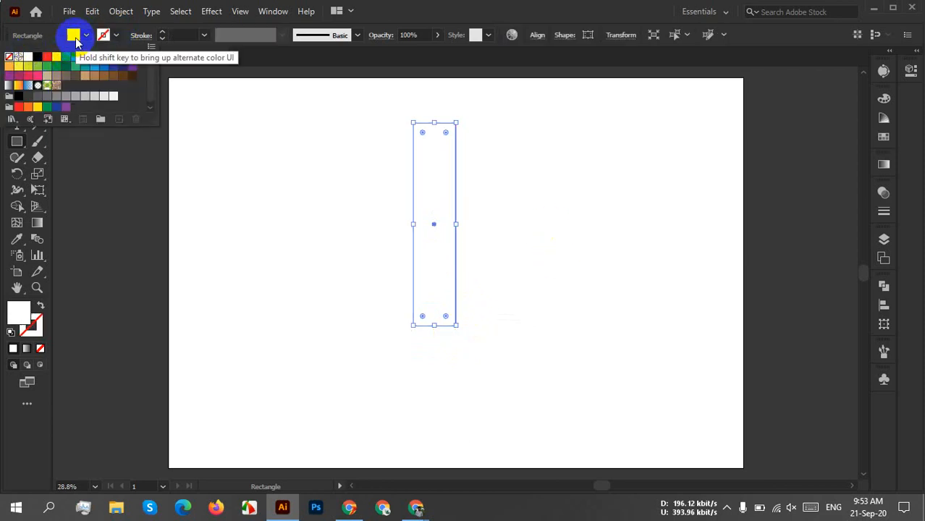
# Fill the tall rectangle with the bright blue swatch.
pyautogui.click(76, 41)
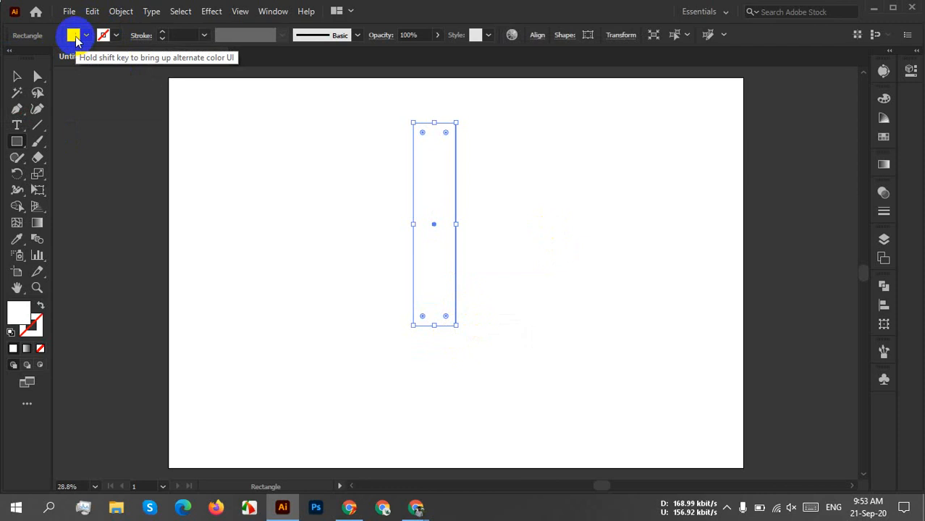
pyautogui.click(76, 37)
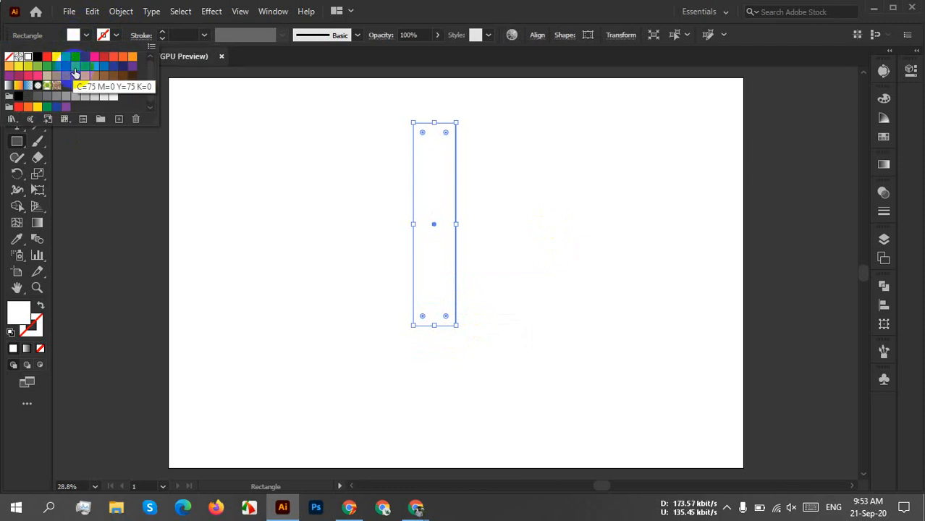
pyautogui.click(75, 61)
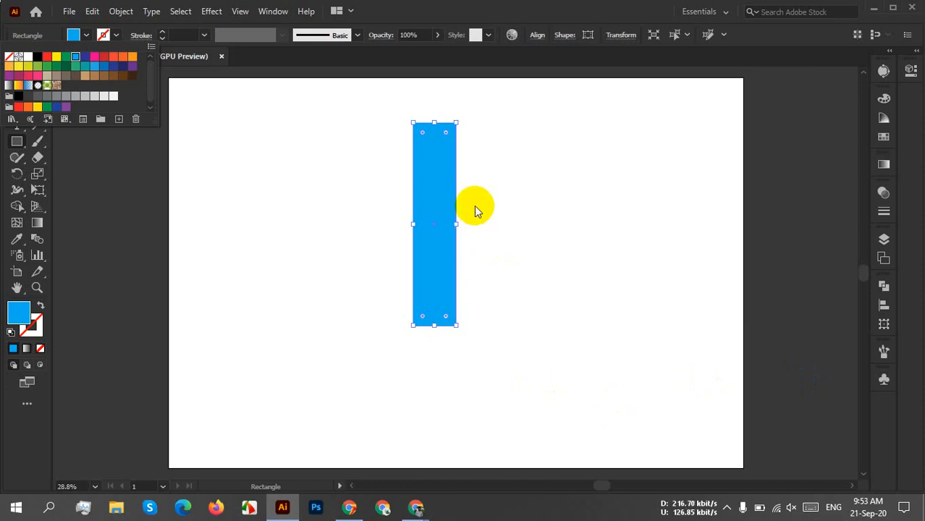
pyautogui.click(201, 144)
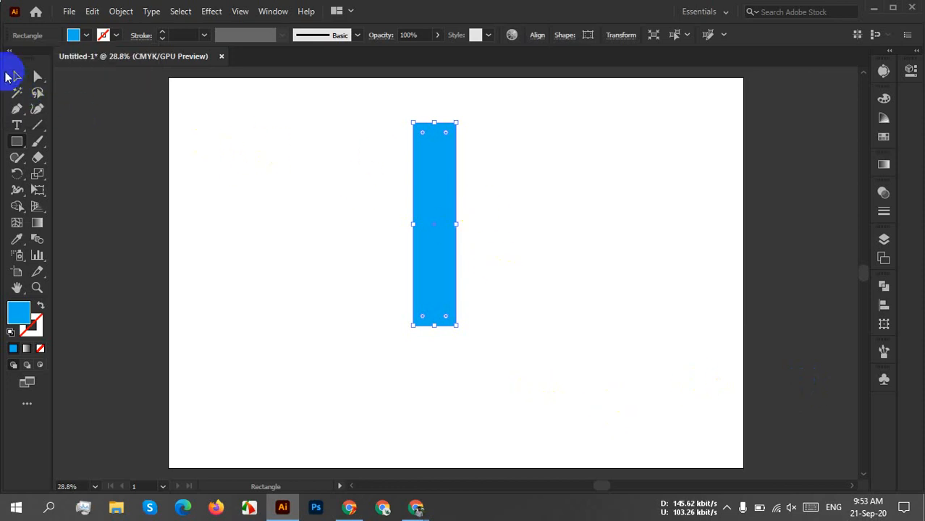
# Reflect the blue rectangle across a 45° axis as a copy, forming a cross, and deselect it.
pyautogui.click(15, 78)
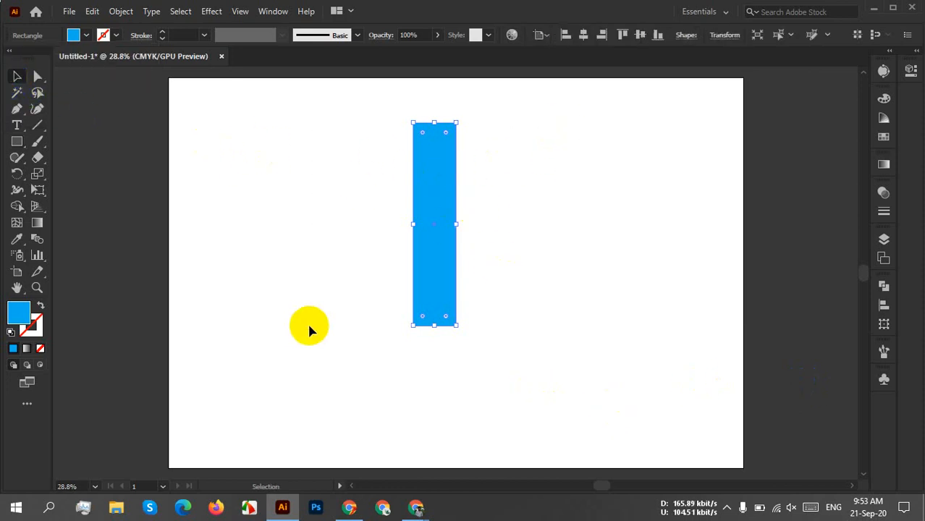
pyautogui.scroll(2, 411, 236)
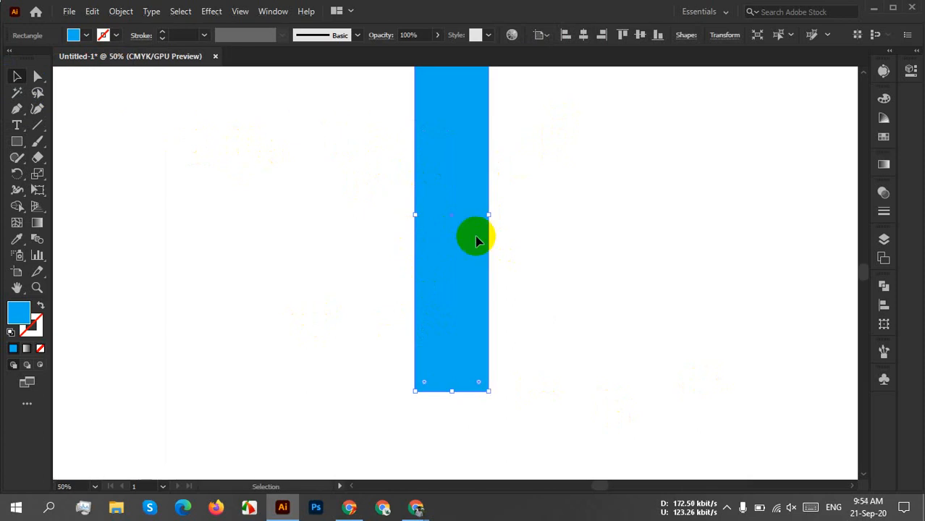
pyautogui.moveTo(555, 189); pyautogui.dragTo(557, 243)
pyautogui.rightClick(475, 253)
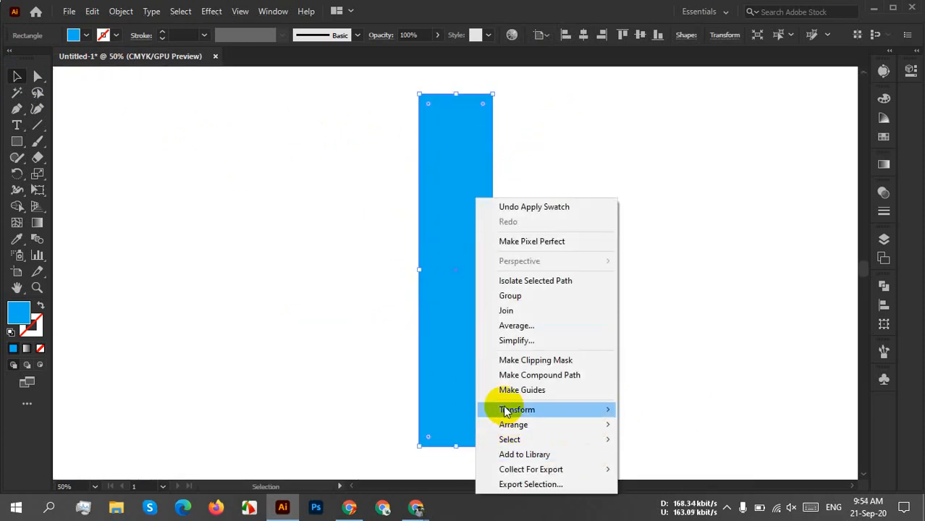
pyautogui.moveTo(507, 411)
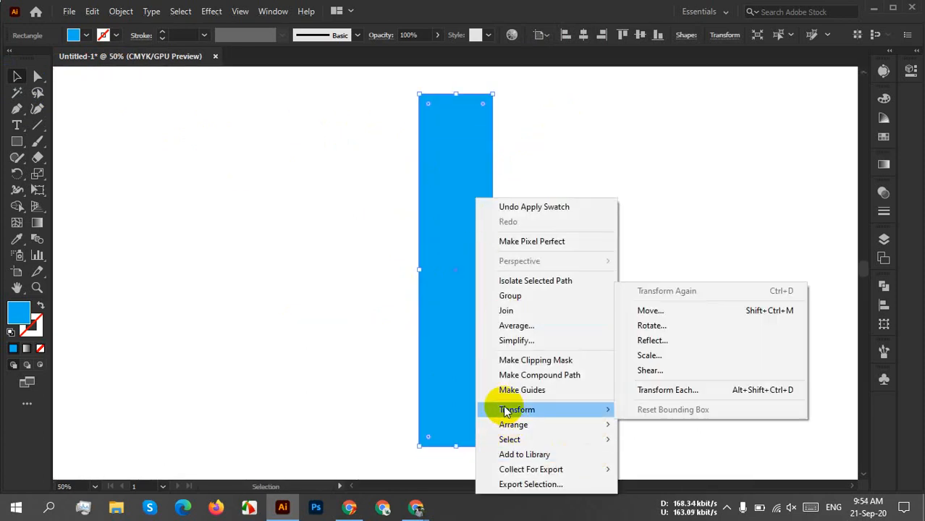
pyautogui.click(640, 340)
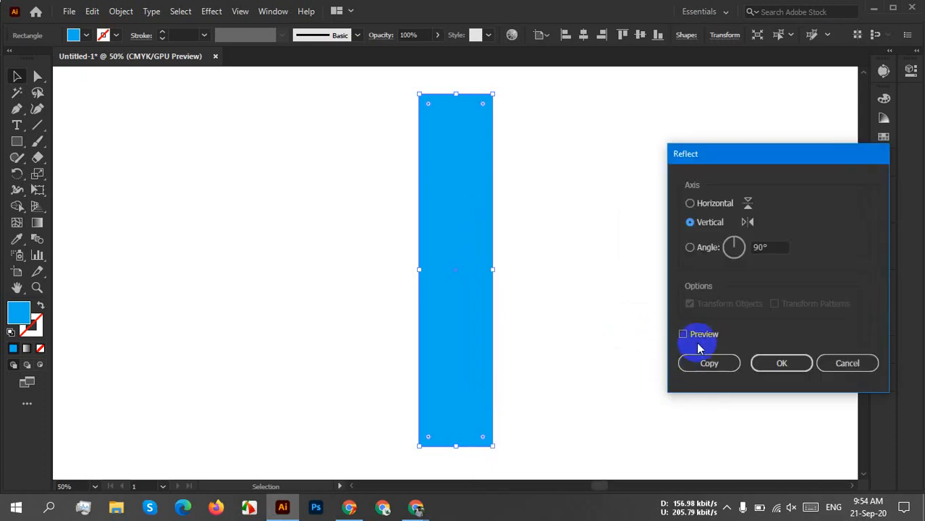
pyautogui.click(768, 247)
pyautogui.write('45')
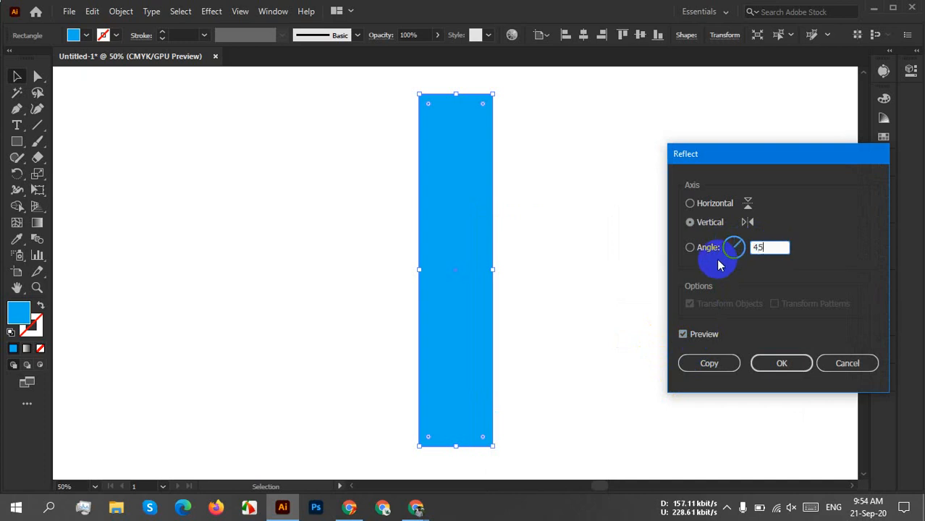
pyautogui.click(706, 336)
pyautogui.click(706, 335)
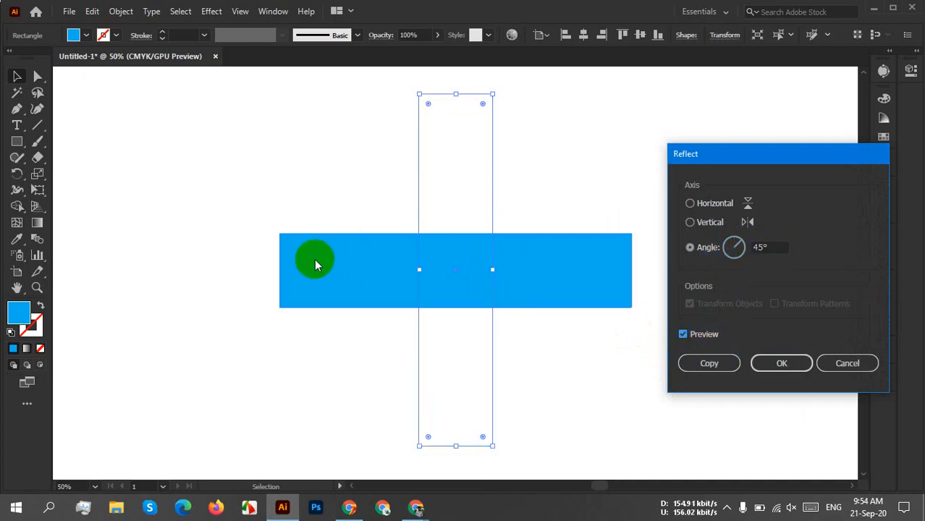
pyautogui.click(720, 364)
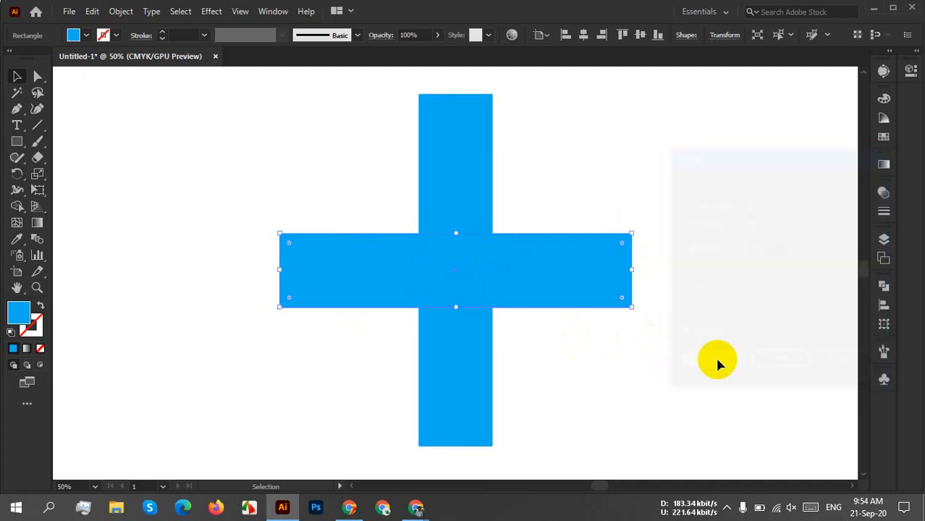
pyautogui.click(640, 180)
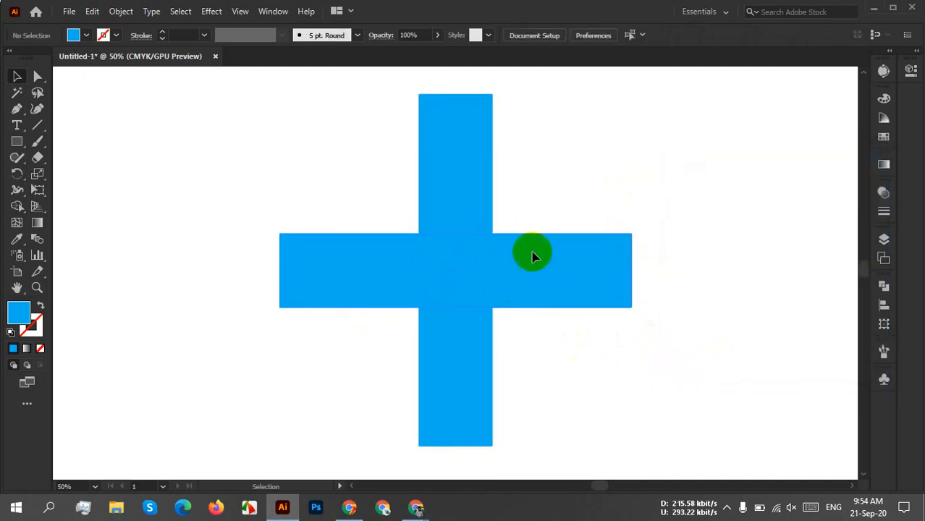
# Delete the horizontal copy from the cross, keeping only the vertical rectangle.
pyautogui.moveTo(639, 135); pyautogui.dragTo(268, 393)
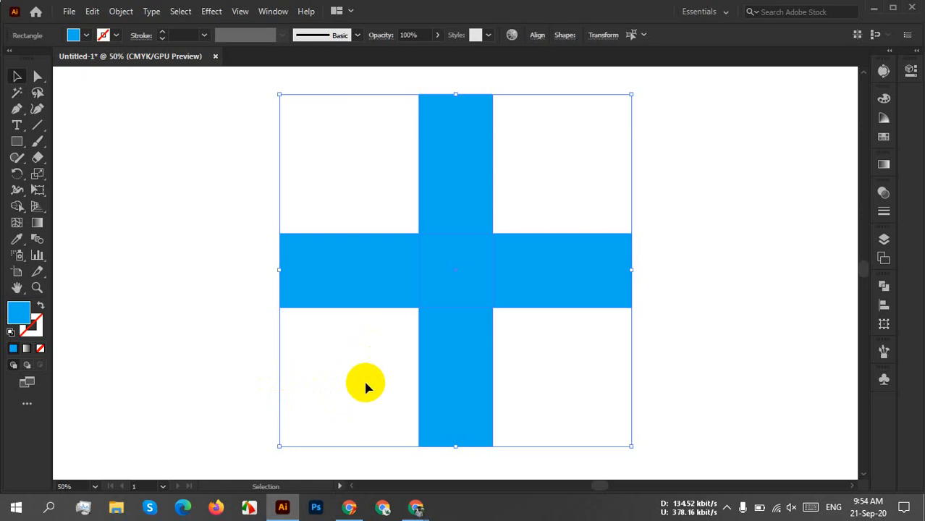
pyautogui.click(483, 293)
pyautogui.click(535, 119)
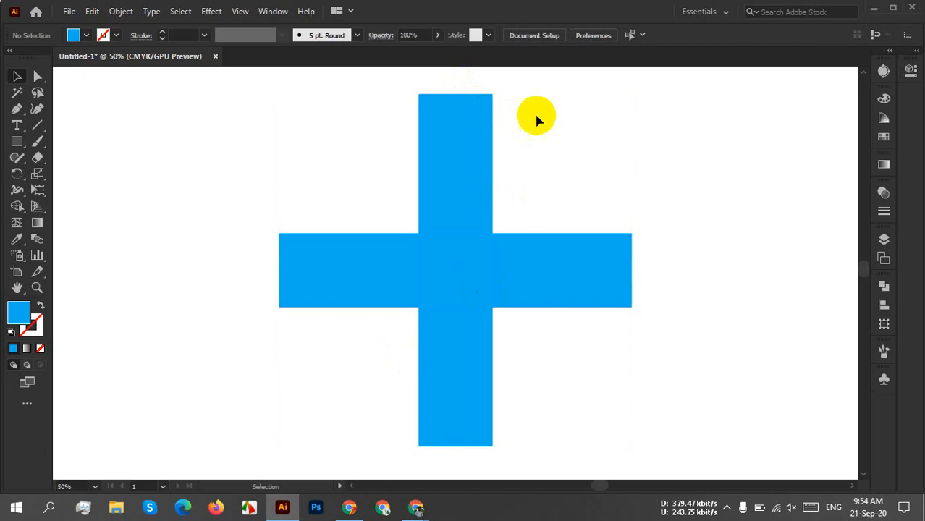
pyautogui.moveTo(536, 118); pyautogui.dragTo(618, 333)
pyautogui.press('Delete')
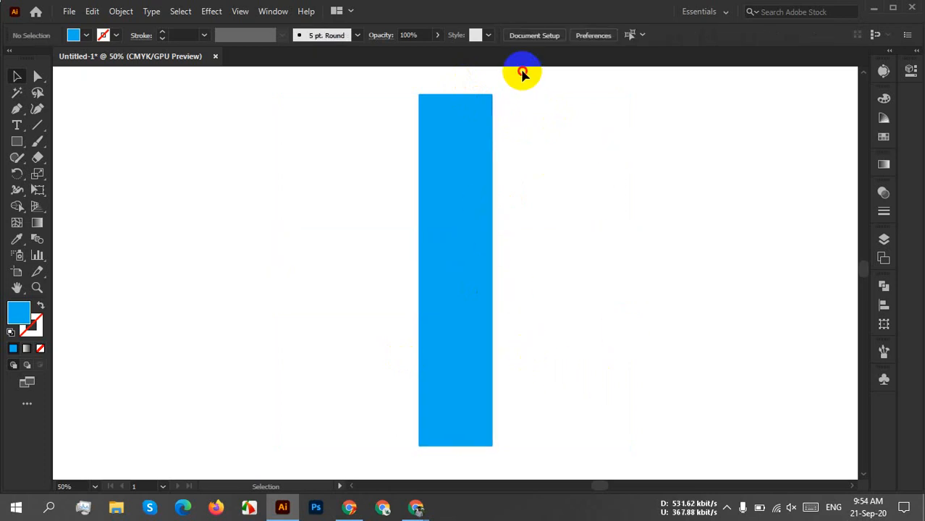
# Select the vertical rectangle and change its fill to the red swatch.
pyautogui.moveTo(387, 107); pyautogui.dragTo(632, 249)
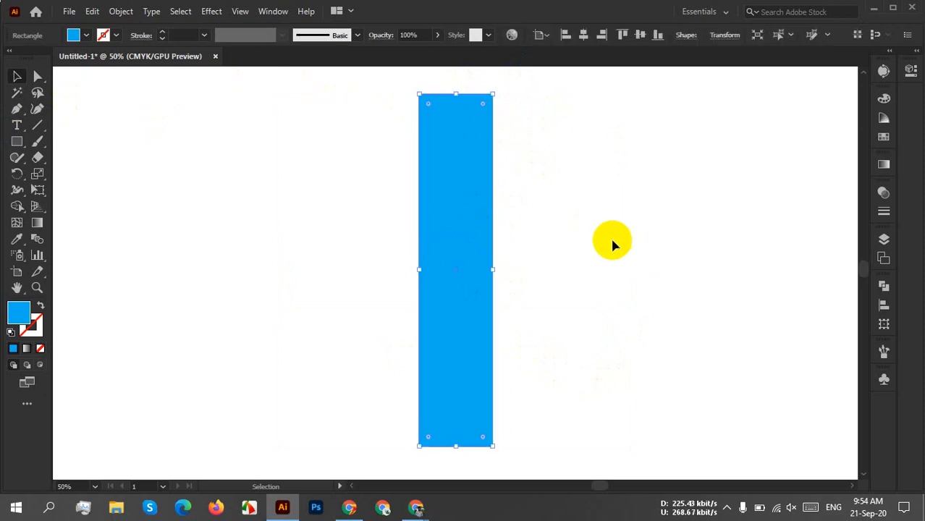
pyautogui.scroll(4, 445, 159)
pyautogui.moveTo(427, 167); pyautogui.dragTo(421, 352)
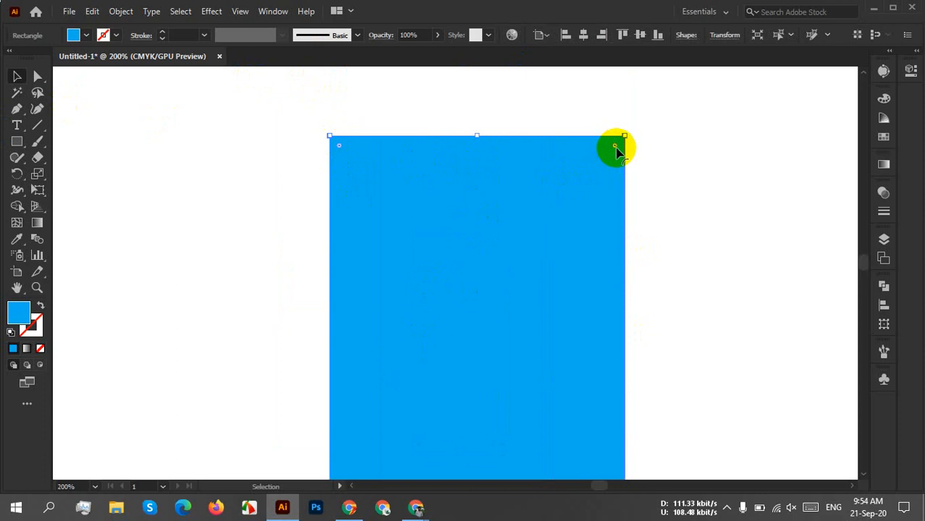
pyautogui.scroll(-3, 528, 217)
pyautogui.click(496, 274)
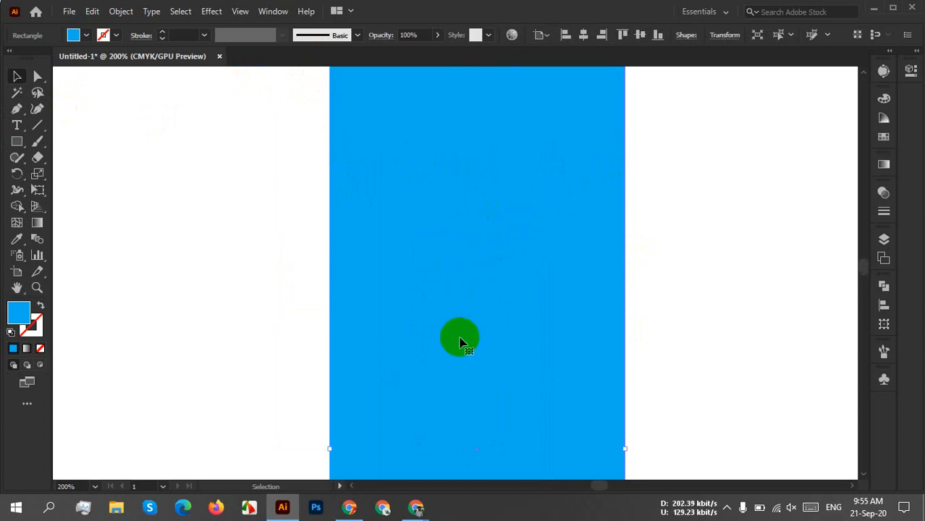
pyautogui.click(74, 35)
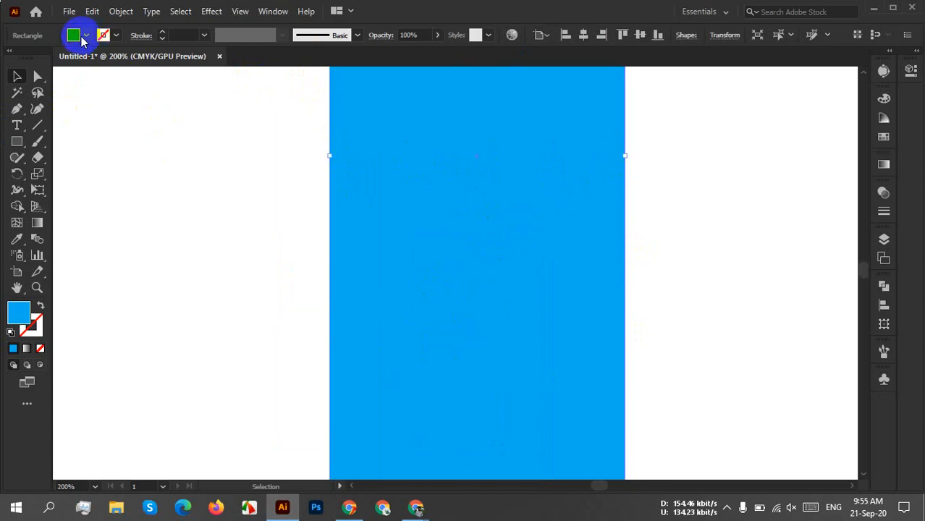
pyautogui.click(46, 59)
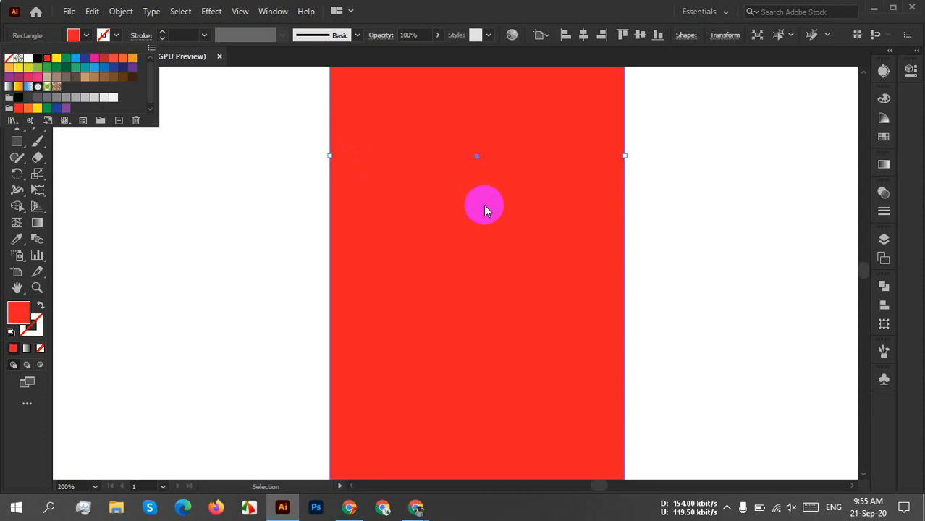
# Examine the corner widgets at the upper and lower ends of the red rectangle.
pyautogui.press('space')
pyautogui.moveTo(487, 123); pyautogui.dragTo(481, 375)
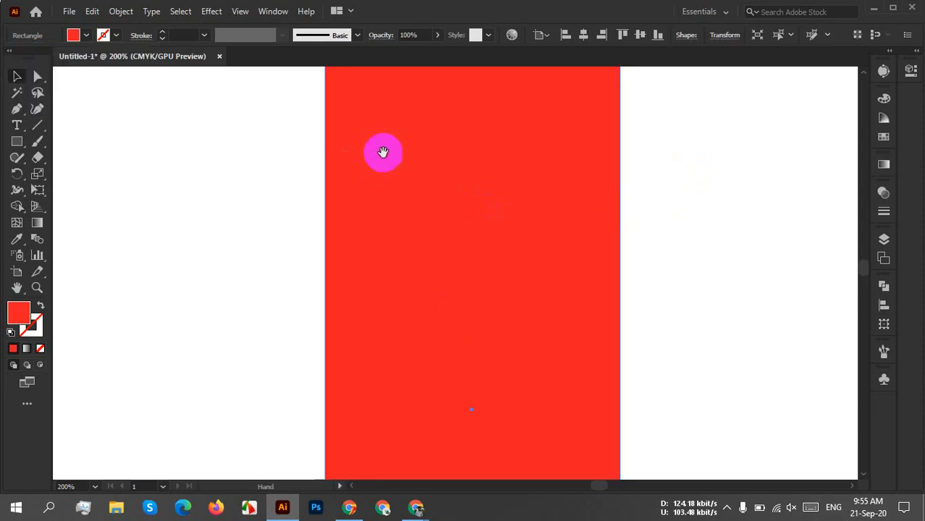
pyautogui.moveTo(382, 151)
pyautogui.mouseDown()
pyautogui.moveTo(404, 348)
pyautogui.moveTo(369, 312)
pyautogui.mouseUp()
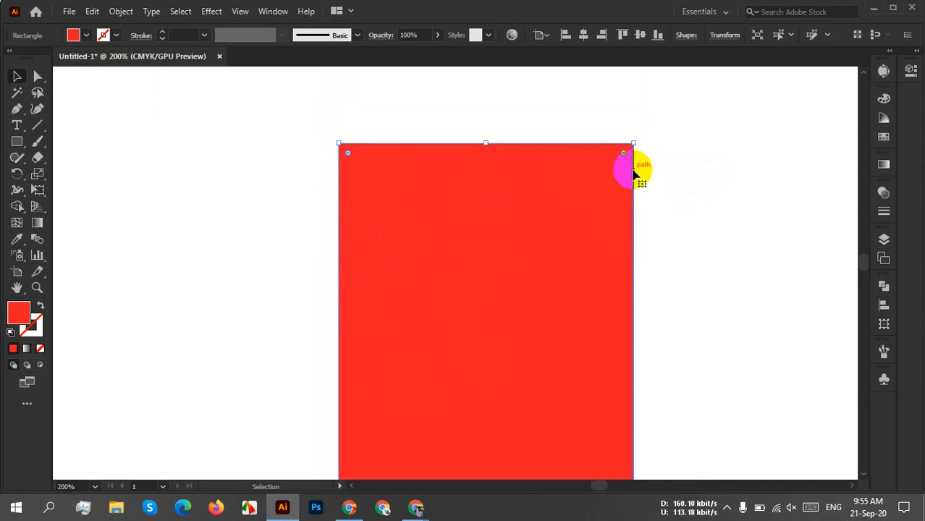
pyautogui.scroll(-3, 634, 172)
pyautogui.press('space')
pyautogui.moveTo(718, 352); pyautogui.dragTo(656, 201)
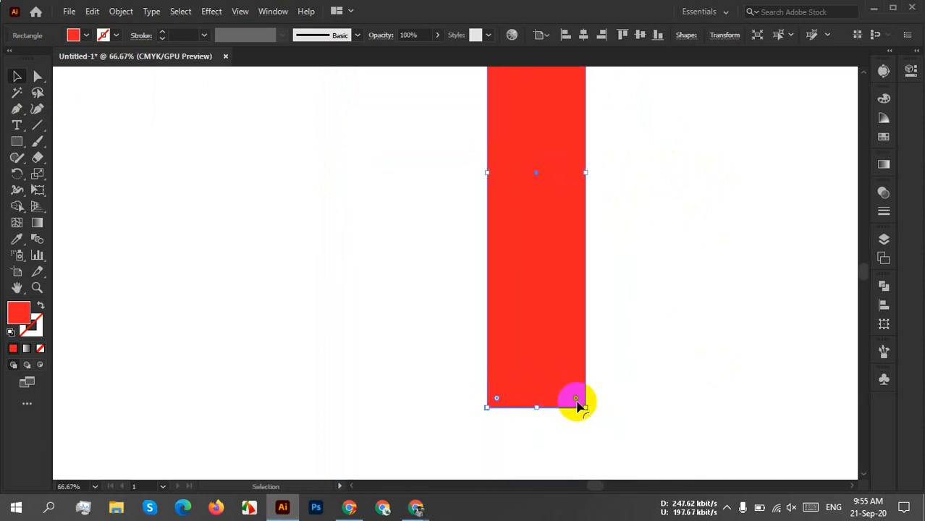
# Round all four corners of the red rectangle slightly using its corner widgets, and deselect it.
pyautogui.scroll(-1, 627, 347)
pyautogui.press('space')
pyautogui.moveTo(656, 261); pyautogui.dragTo(627, 316)
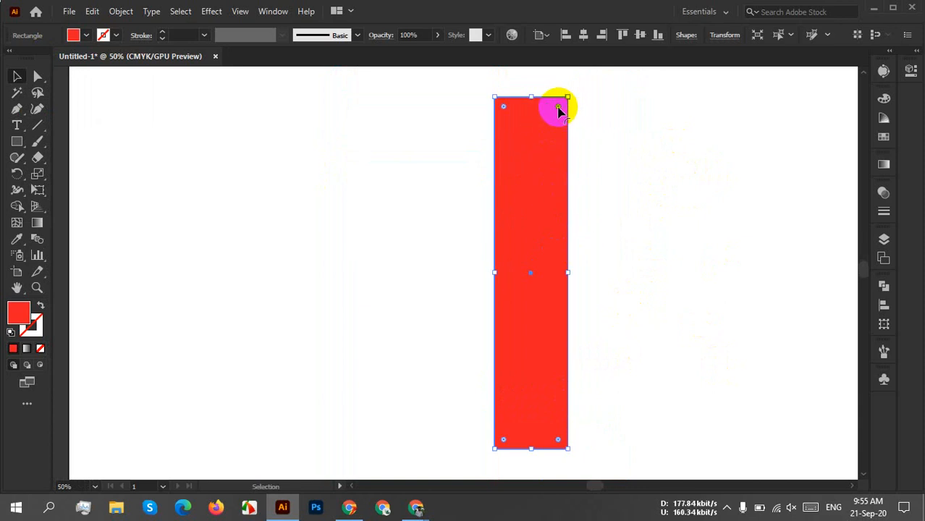
pyautogui.moveTo(557, 108); pyautogui.dragTo(557, 114)
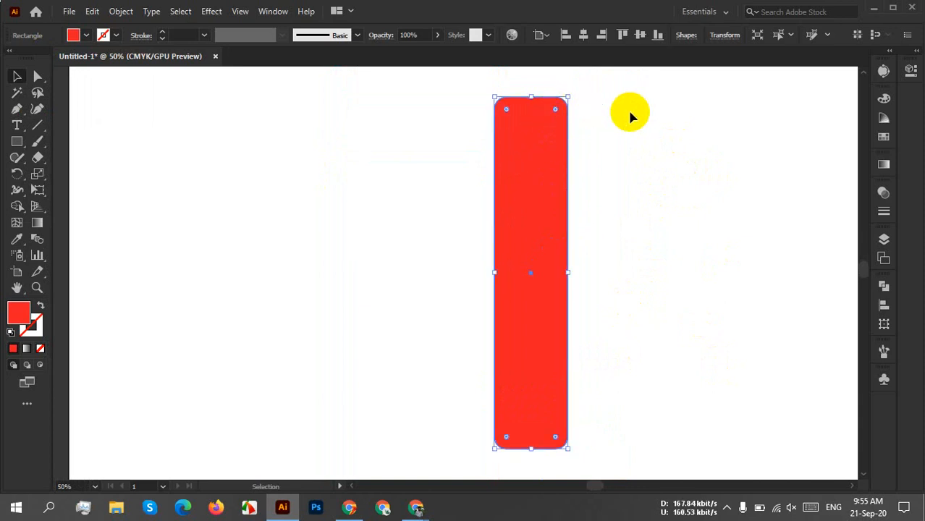
pyautogui.click(643, 131)
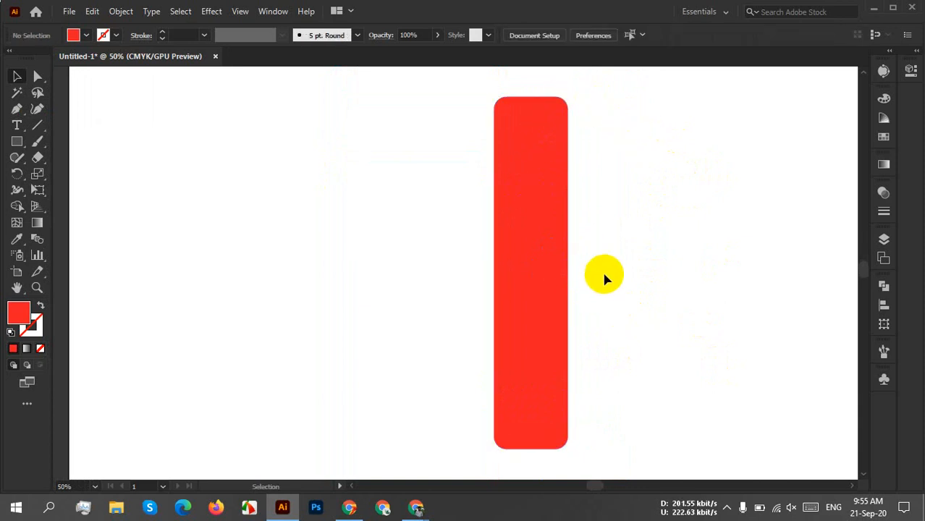
# Select the rounded rectangle and swap its fill and stroke to give it a red outline with no fill.
pyautogui.moveTo(646, 223); pyautogui.dragTo(533, 274)
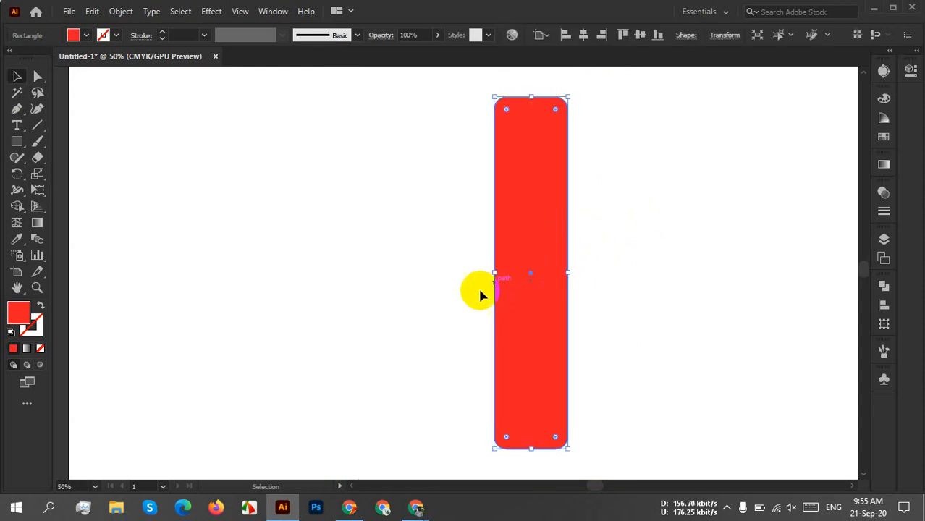
pyautogui.click(33, 324)
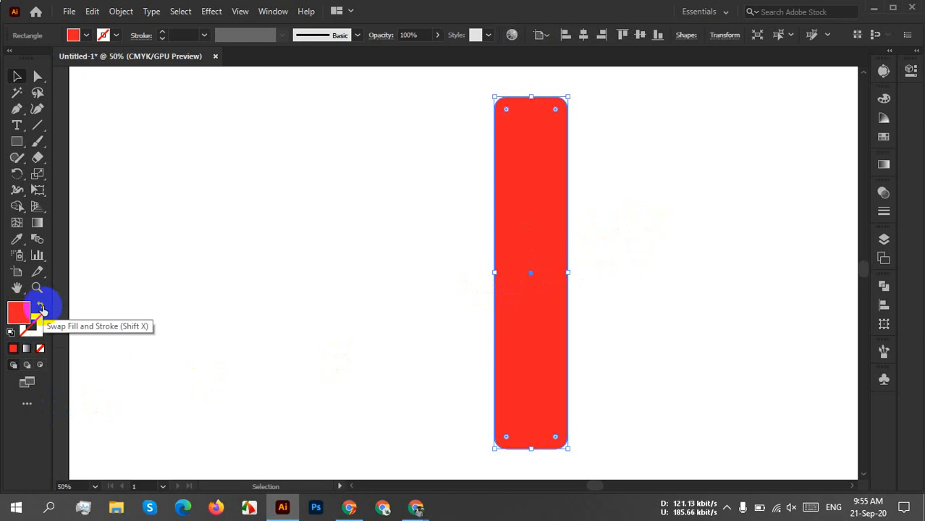
pyautogui.click(42, 308)
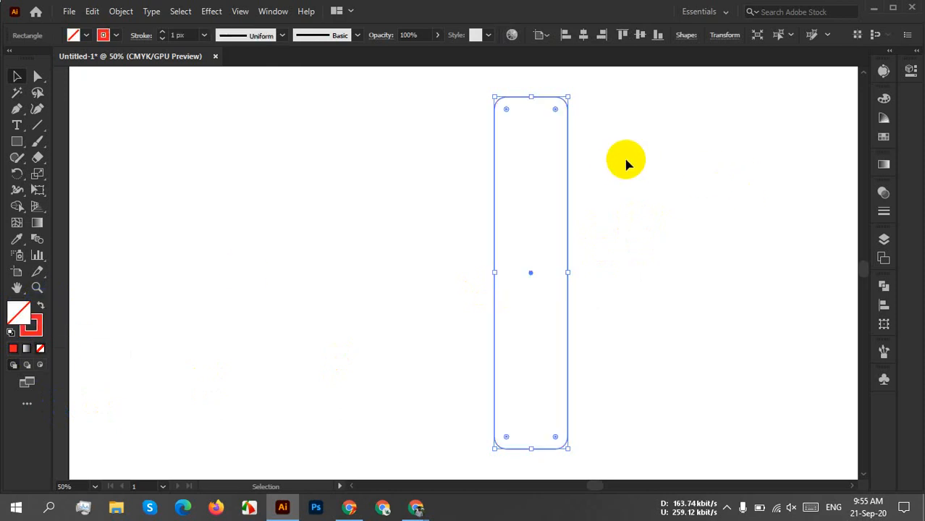
pyautogui.click(40, 337)
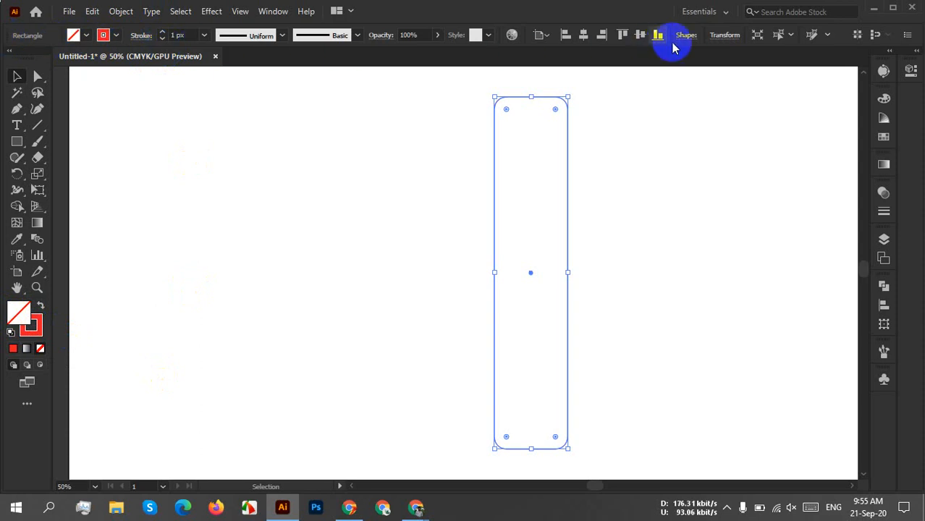
# Set the stroke weight of the rounded rectangle's red outline to 16 px.
pyautogui.click(186, 35)
pyautogui.press('Up')
pyautogui.press('Up')
pyautogui.press('Up')
pyautogui.press('Up')
pyautogui.press('Up')
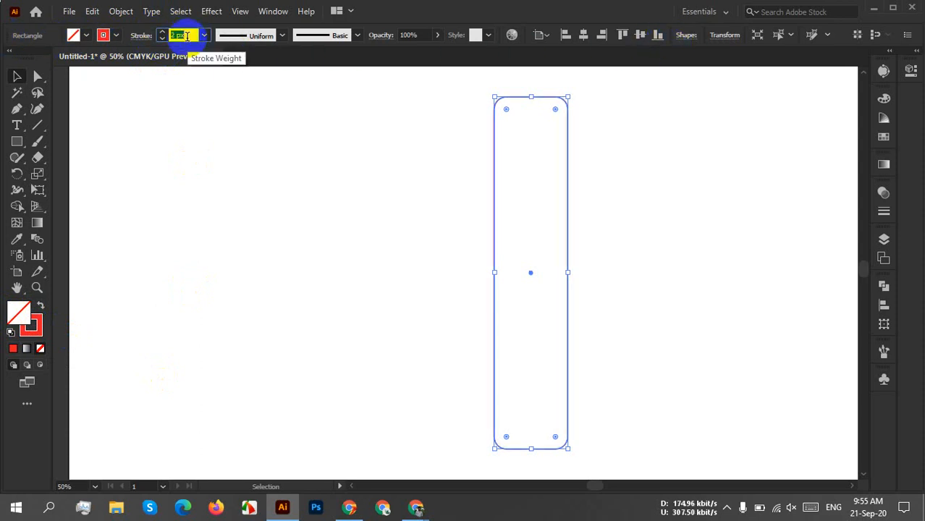
pyautogui.press('Up')
pyautogui.press('Up')
pyautogui.press('Up')
pyautogui.press('Up')
pyautogui.press('Up')
pyautogui.press('Up')
pyautogui.press('Up')
pyautogui.press('Up')
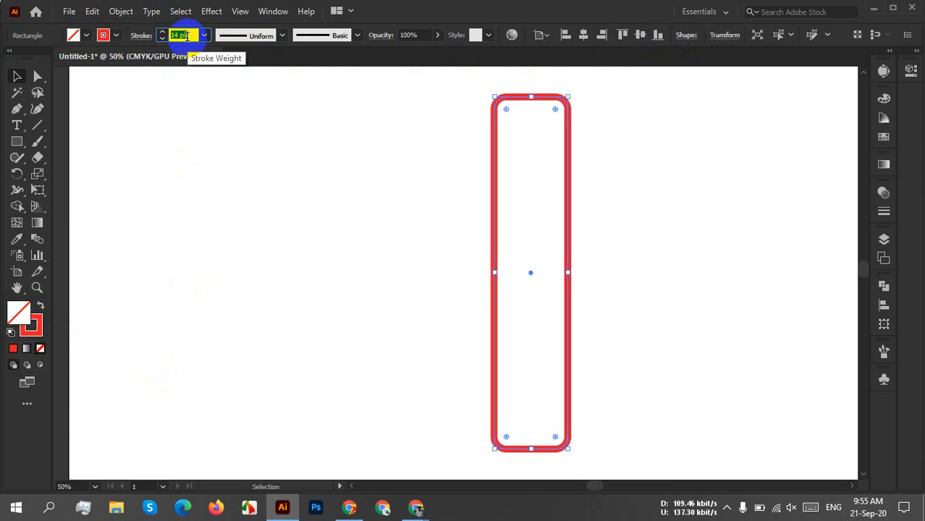
pyautogui.press('Up')
pyautogui.press('Up')
pyautogui.press('Up')
pyautogui.press('Up')
pyautogui.press('Up')
pyautogui.press('Up')
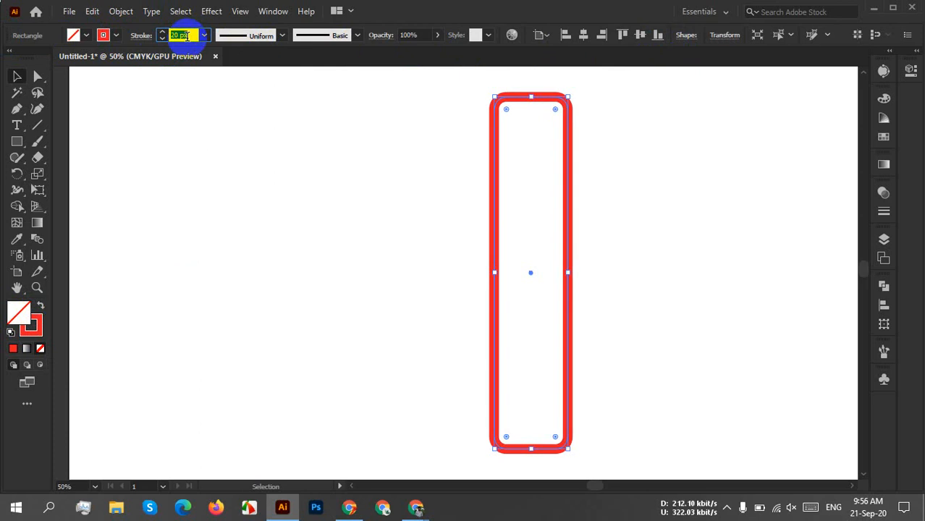
pyautogui.press('Down')
pyautogui.press('Down')
pyautogui.press('Down')
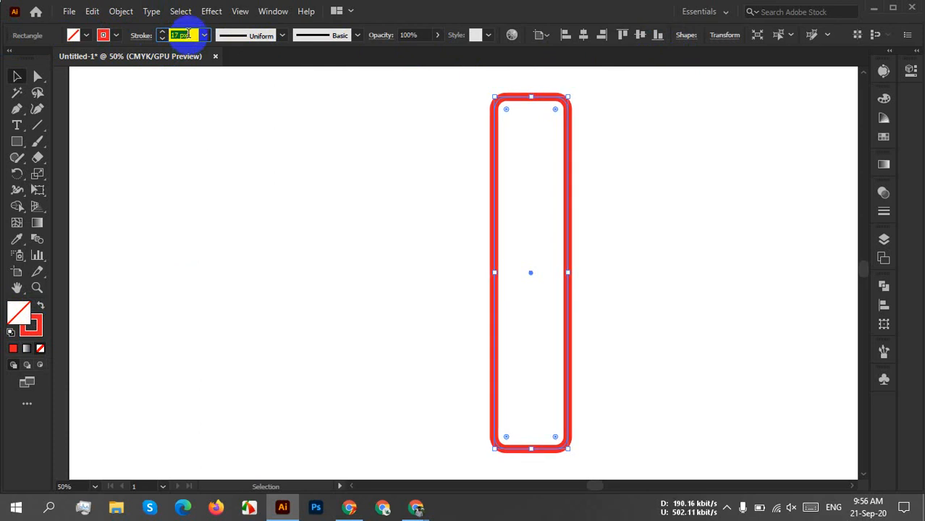
pyautogui.press('Up')
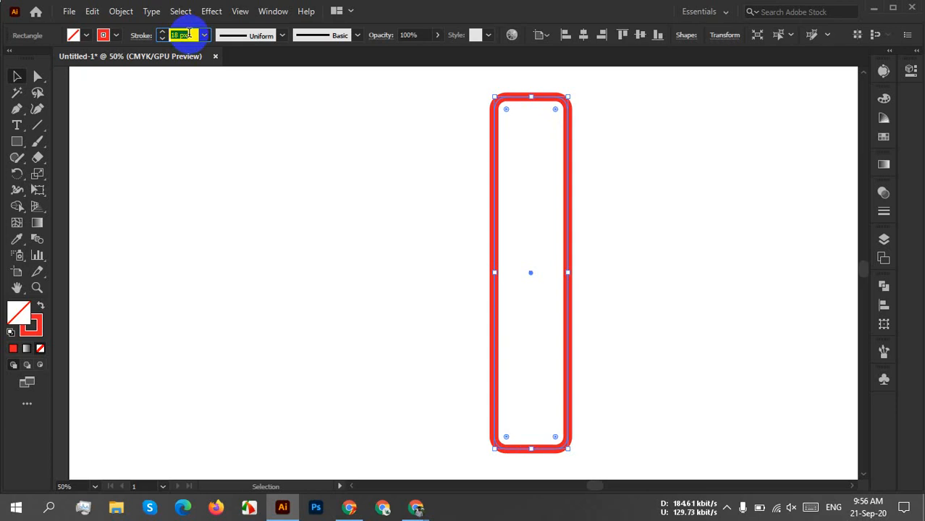
pyautogui.press('Down')
pyautogui.press('Down')
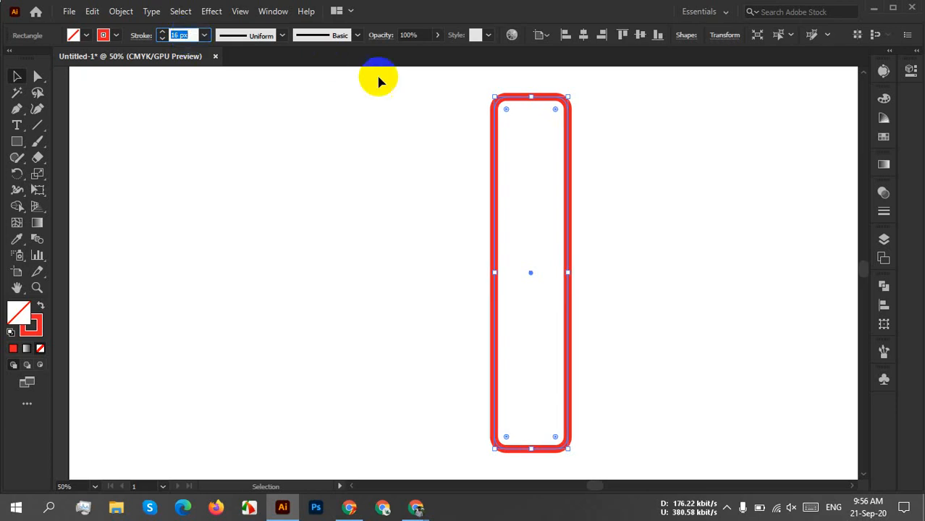
pyautogui.click(599, 168)
# Reflect the outlined rectangle across a 45° axis as a copy, and delete the horizontal copy.
pyautogui.moveTo(642, 123); pyautogui.dragTo(280, 271)
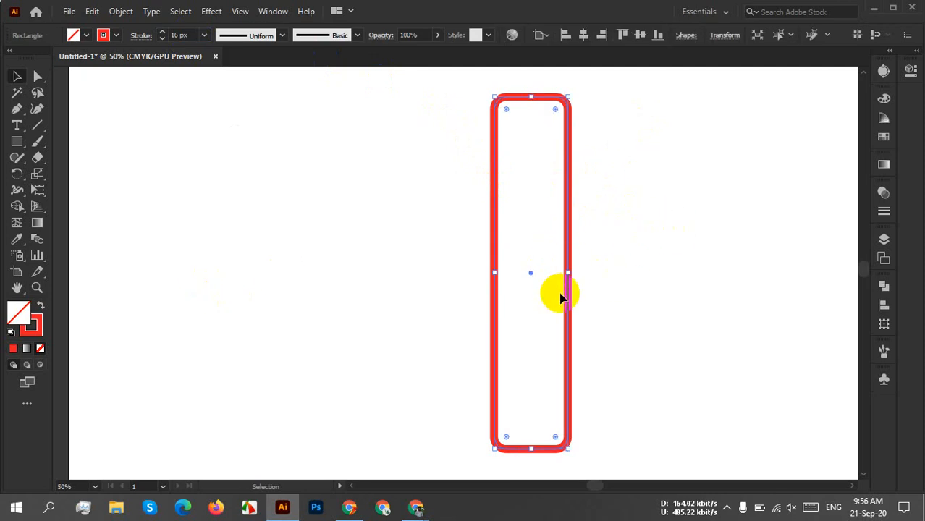
pyautogui.rightClick(532, 231)
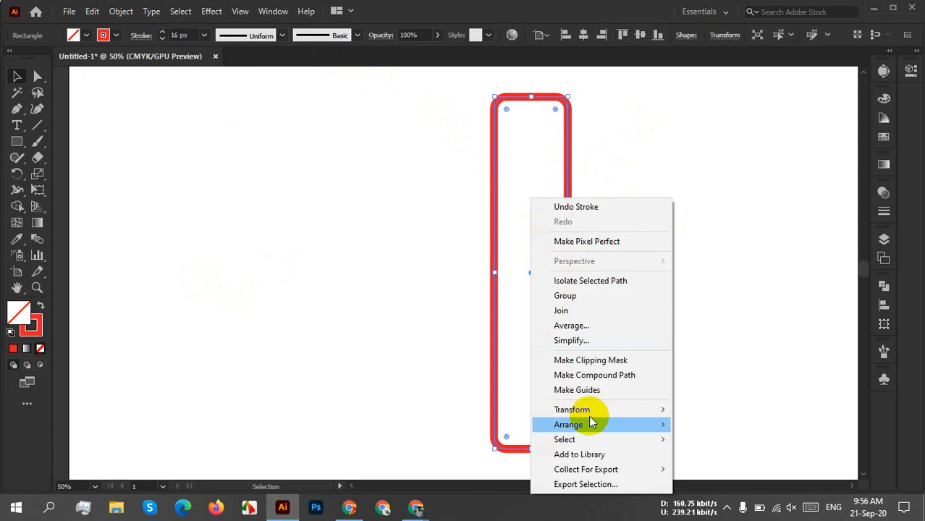
pyautogui.moveTo(584, 411)
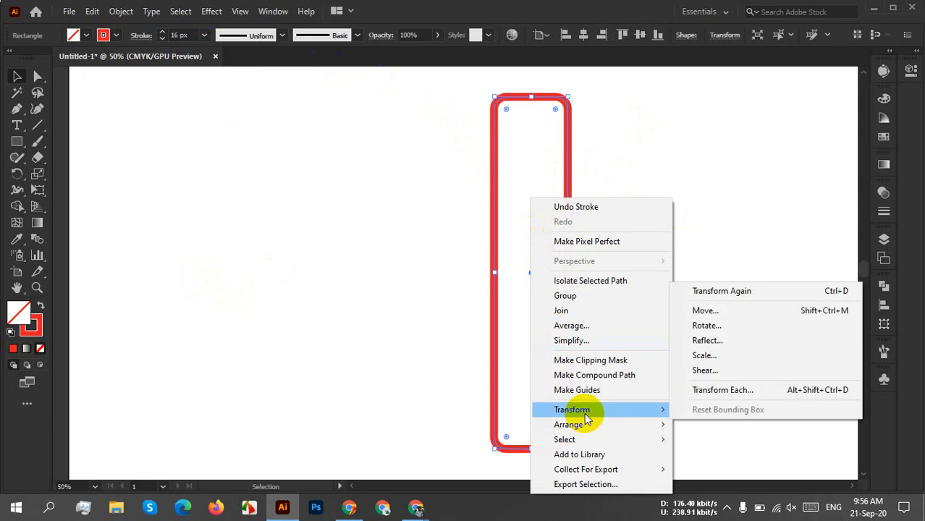
pyautogui.click(731, 339)
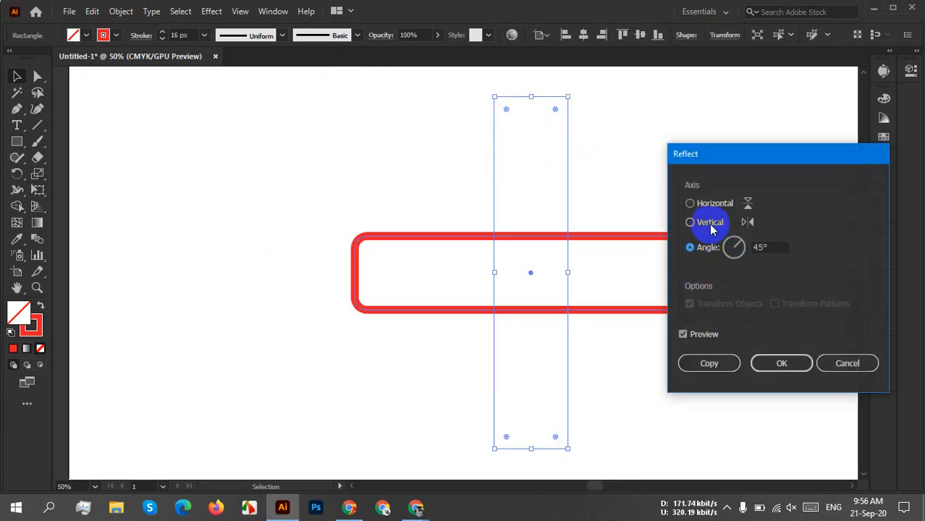
pyautogui.click(698, 362)
pyautogui.click(693, 358)
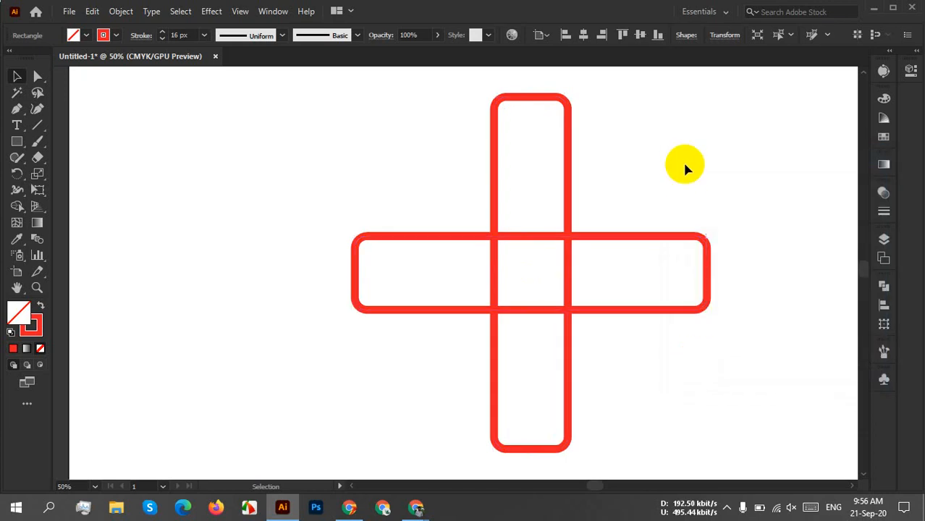
pyautogui.moveTo(687, 107); pyautogui.dragTo(360, 398)
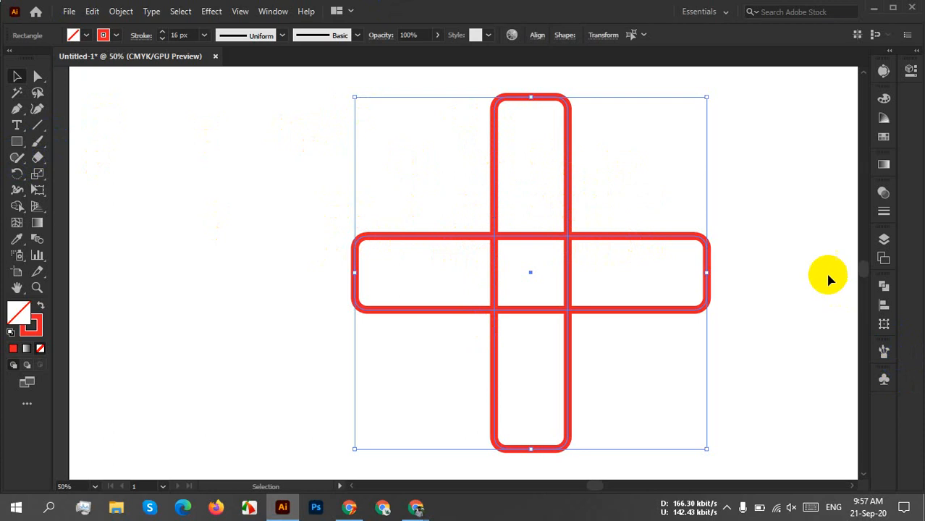
pyautogui.click(767, 282)
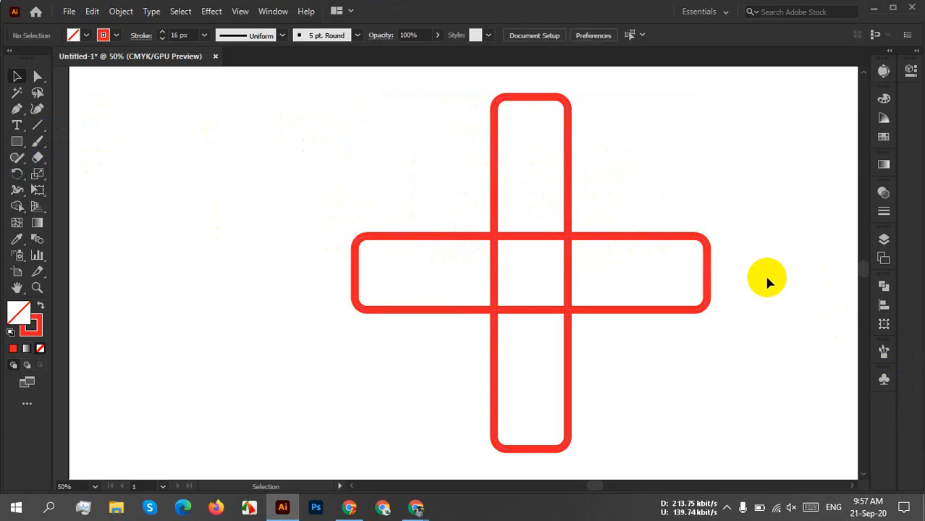
pyautogui.click(694, 319)
pyautogui.press('Delete')
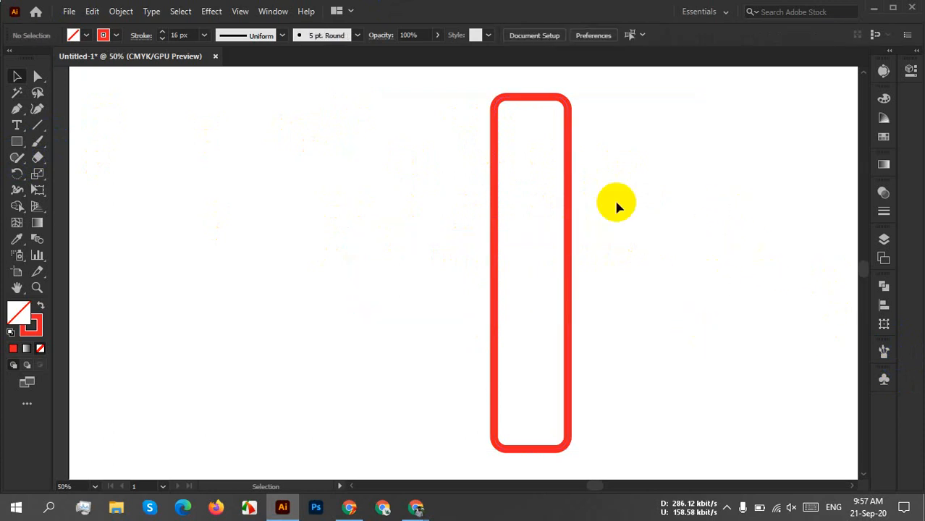
# Shorten the vertical rectangle slightly and equally at both ends, and reflect it across a 45° axis as a copy to form a cross.
pyautogui.click(564, 206)
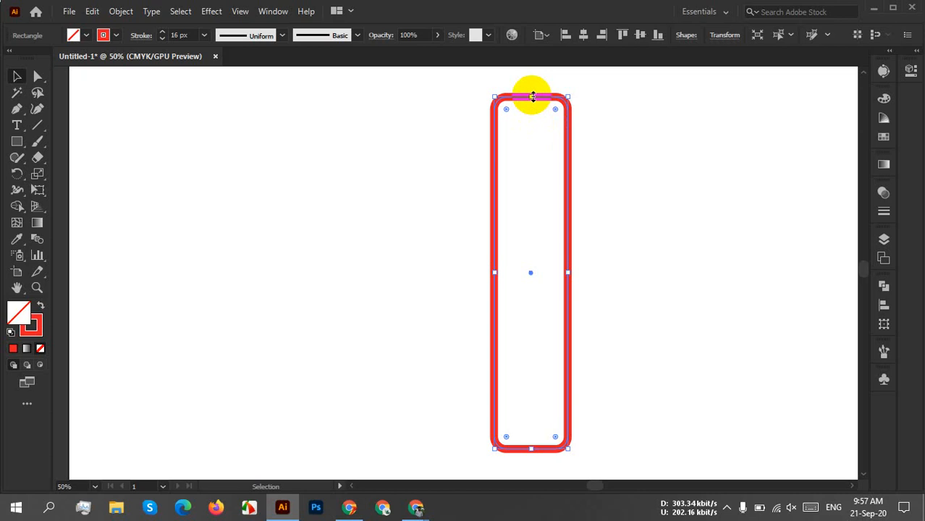
pyautogui.moveTo(532, 96); pyautogui.dragTo(532, 112)
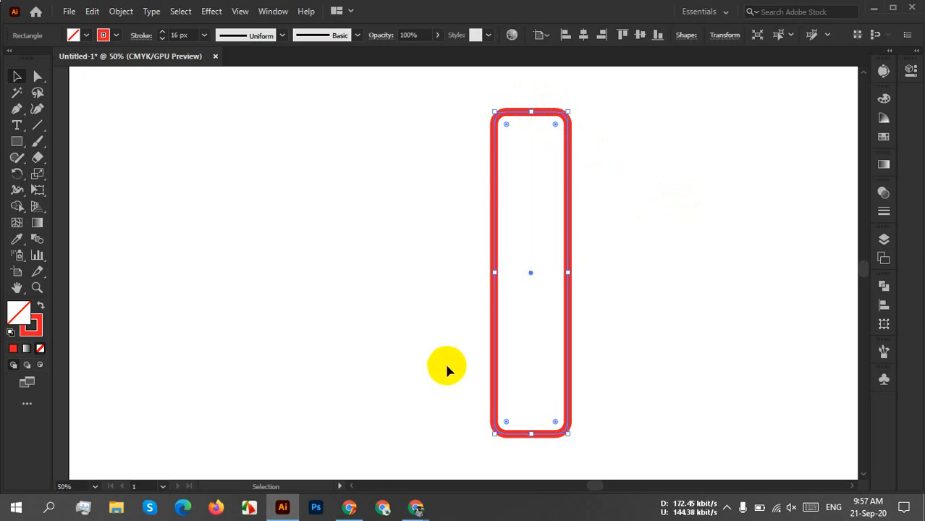
pyautogui.rightClick(544, 266)
pyautogui.moveTo(616, 408)
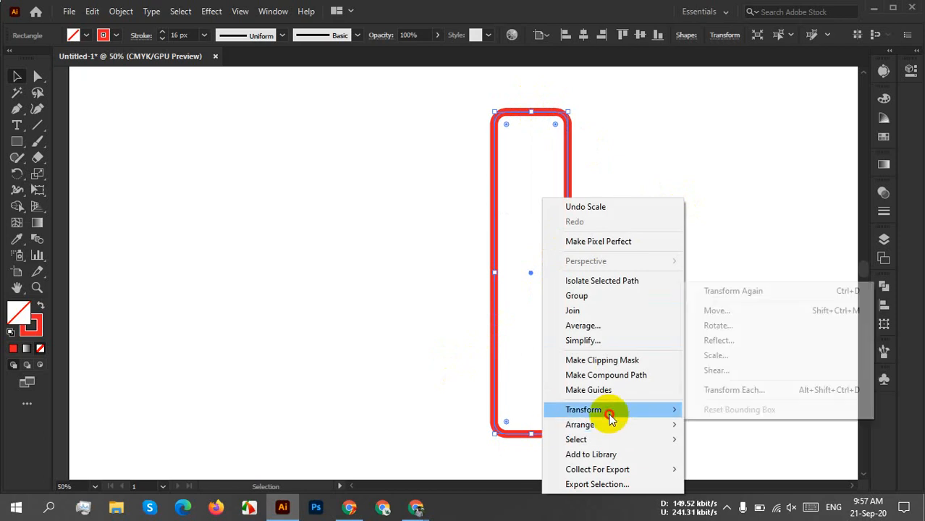
pyautogui.click(786, 341)
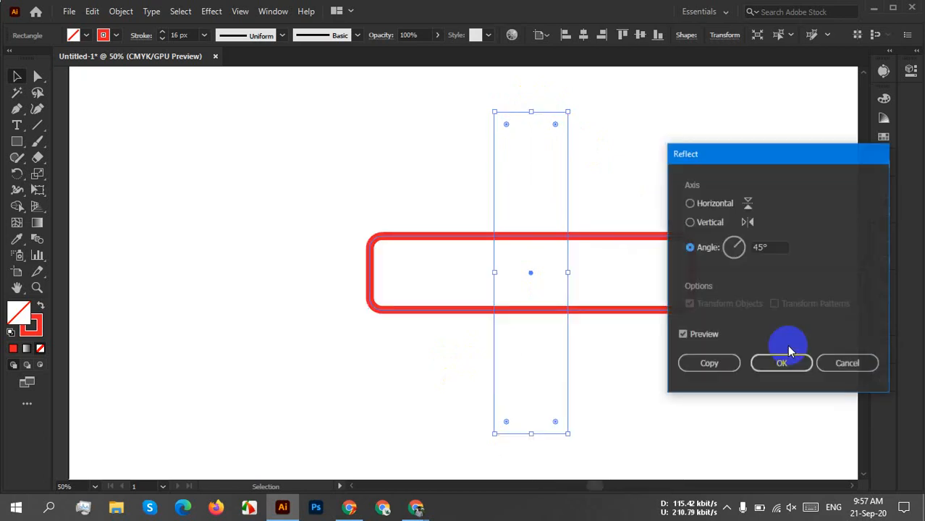
pyautogui.click(712, 366)
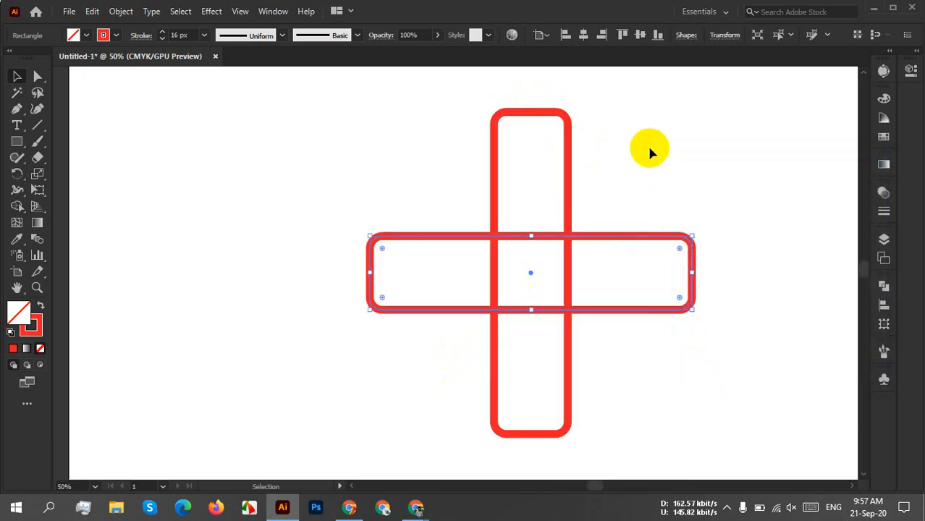
pyautogui.moveTo(647, 101); pyautogui.dragTo(361, 426)
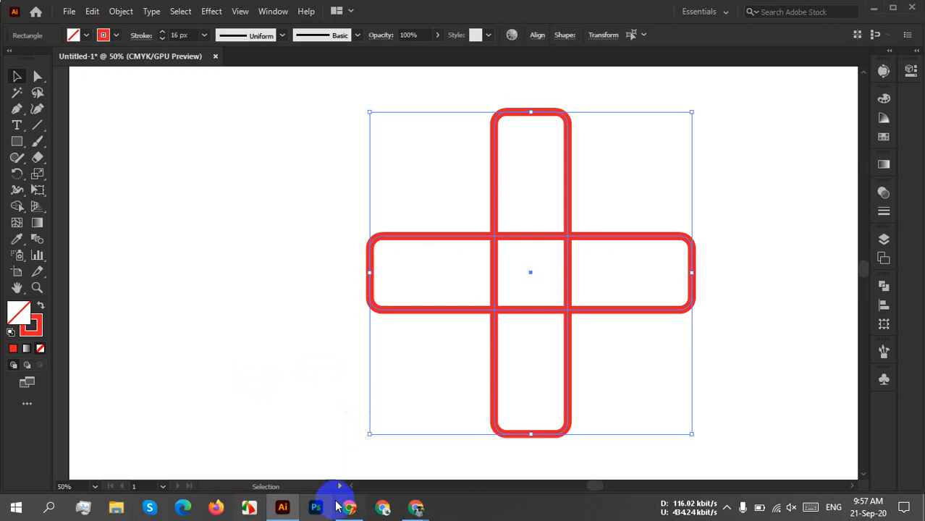
# Check the Google Meet call in the browser, return to Illustrator and deselect the cross.
pyautogui.moveTo(402, 518)
pyautogui.click(340, 445)
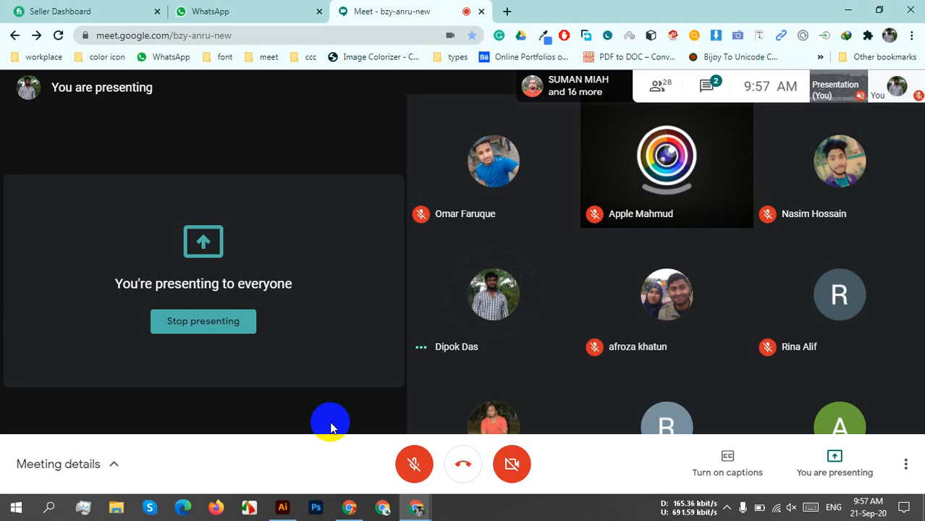
pyautogui.click(284, 508)
pyautogui.click(632, 178)
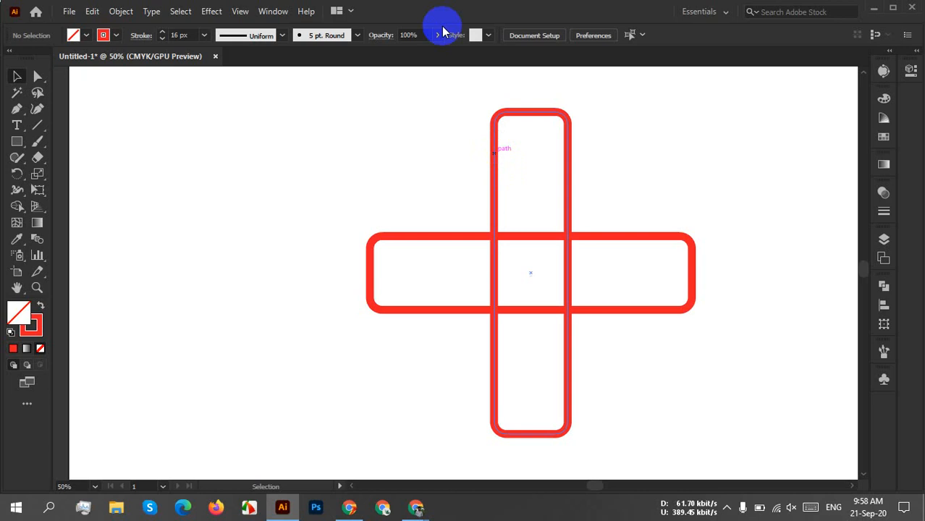
# Duplicate both rectangles of the cross onto the empty canvas left of the artboard, and deselect the copy.
pyautogui.scroll(-1, 688, 221)
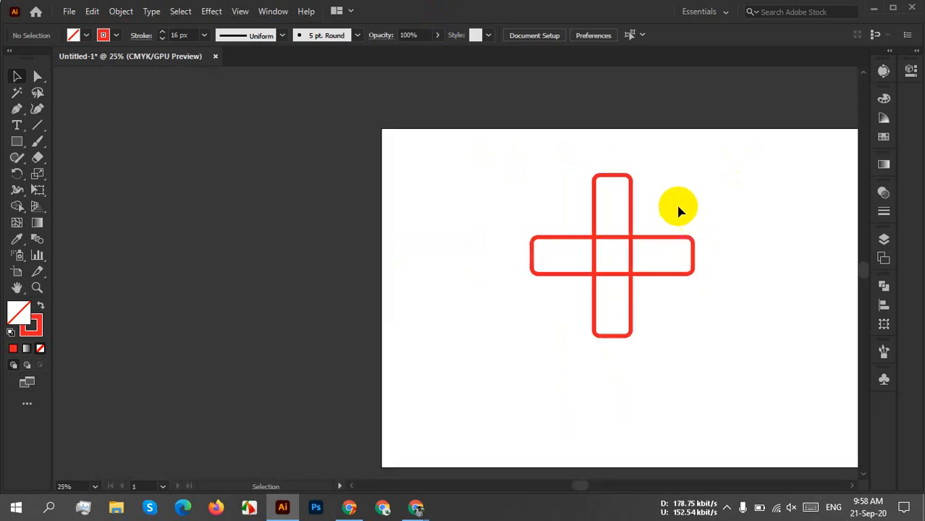
pyautogui.moveTo(676, 205); pyautogui.dragTo(508, 409)
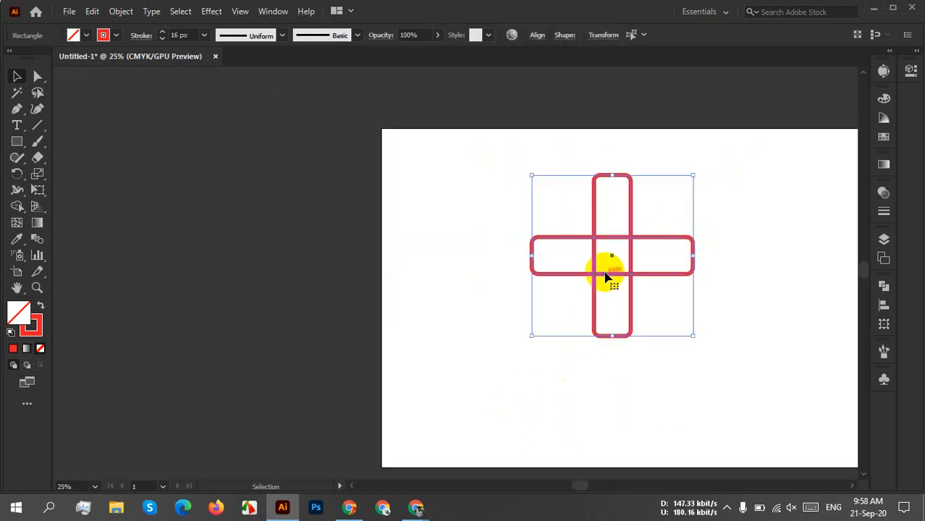
pyautogui.moveTo(605, 268); pyautogui.dragTo(268, 275)
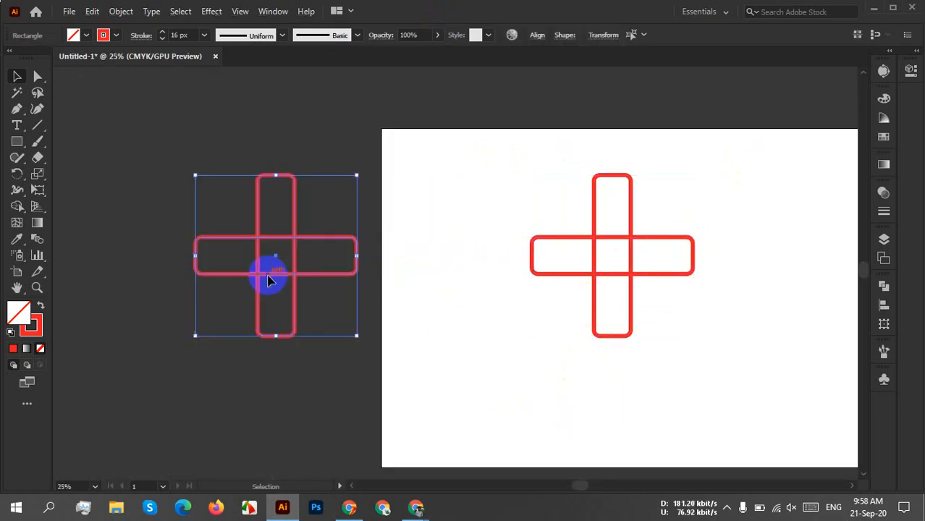
pyautogui.click(397, 291)
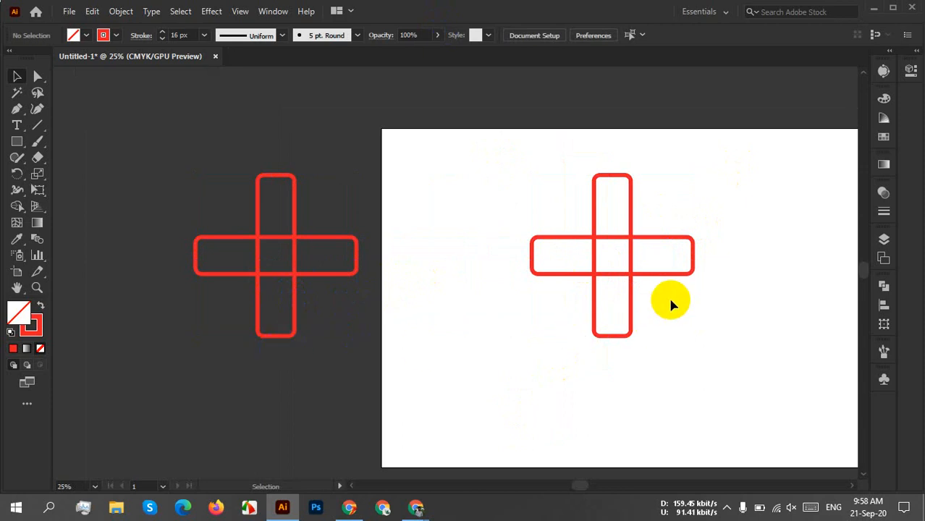
pyautogui.scroll(2, 650, 278)
pyautogui.scroll(-2, 631, 279)
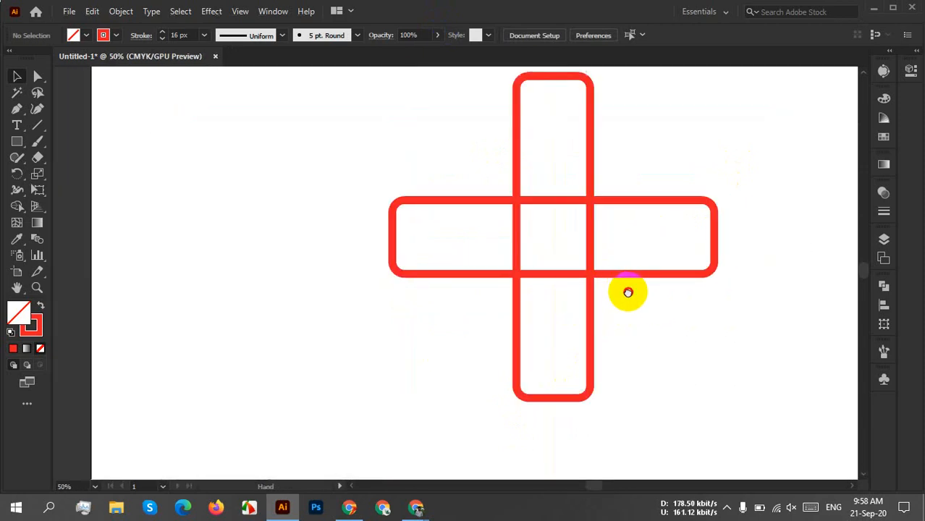
pyautogui.moveTo(628, 292); pyautogui.dragTo(604, 307)
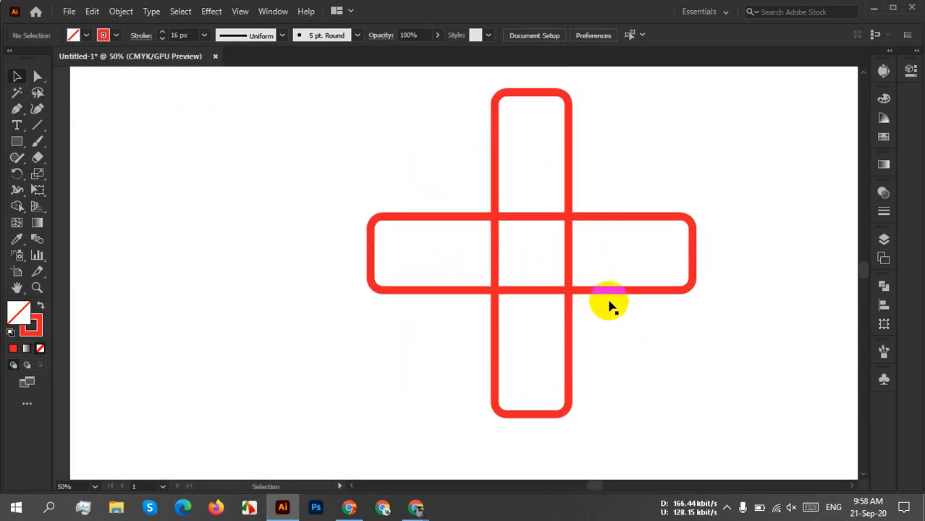
# Start a Pen tool path at the upper-right corner of the cross's vertical rectangle.
pyautogui.click(18, 112)
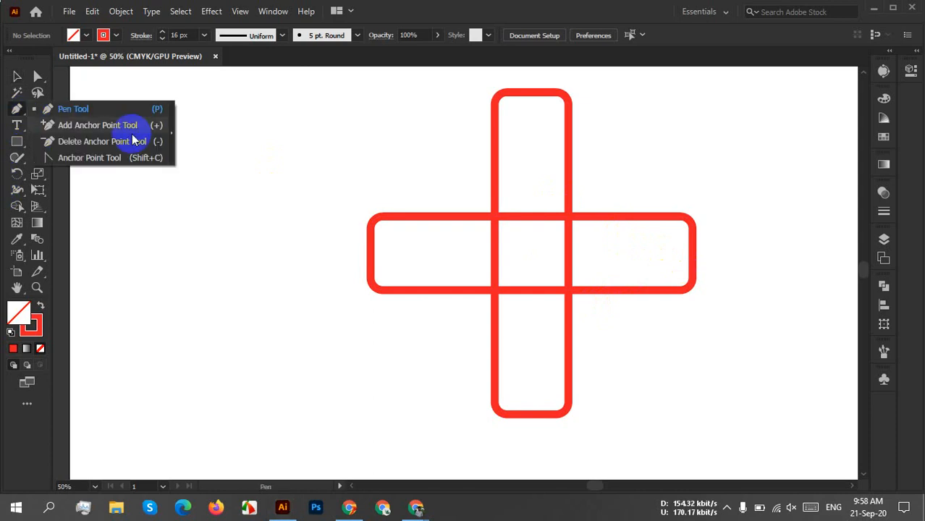
pyautogui.click(572, 94)
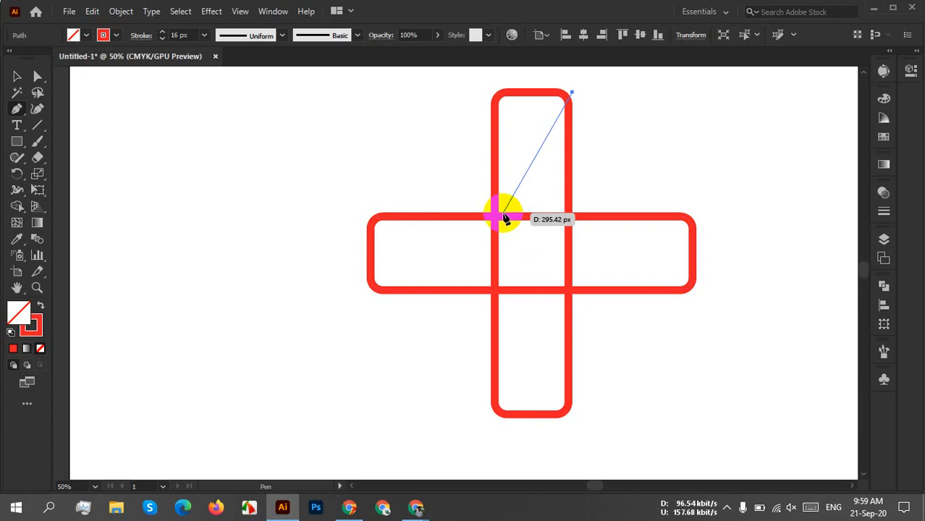
pyautogui.moveTo(502, 214); pyautogui.dragTo(532, 333)
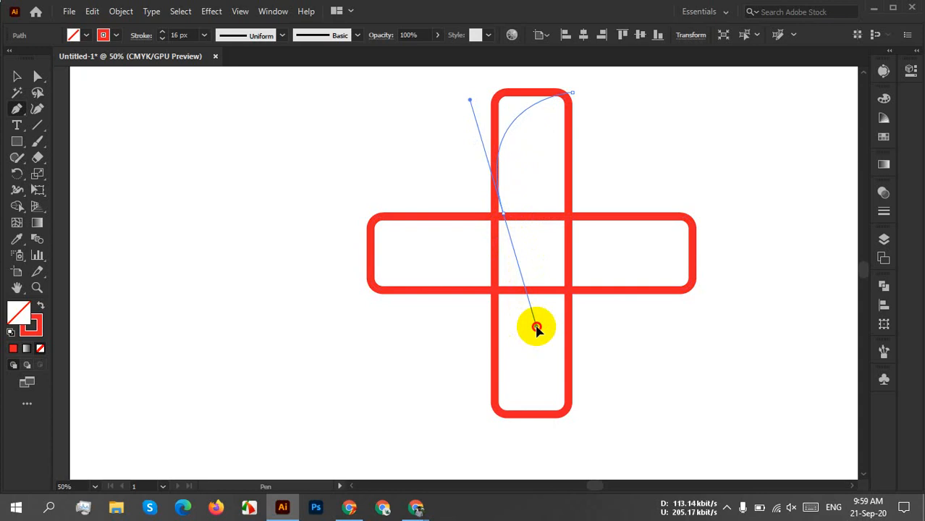
pyautogui.moveTo(536, 328)
pyautogui.mouseDown()
pyautogui.moveTo(512, 347)
pyautogui.moveTo(540, 322)
pyautogui.moveTo(528, 351)
pyautogui.moveTo(539, 353)
pyautogui.moveTo(539, 339)
pyautogui.mouseUp()
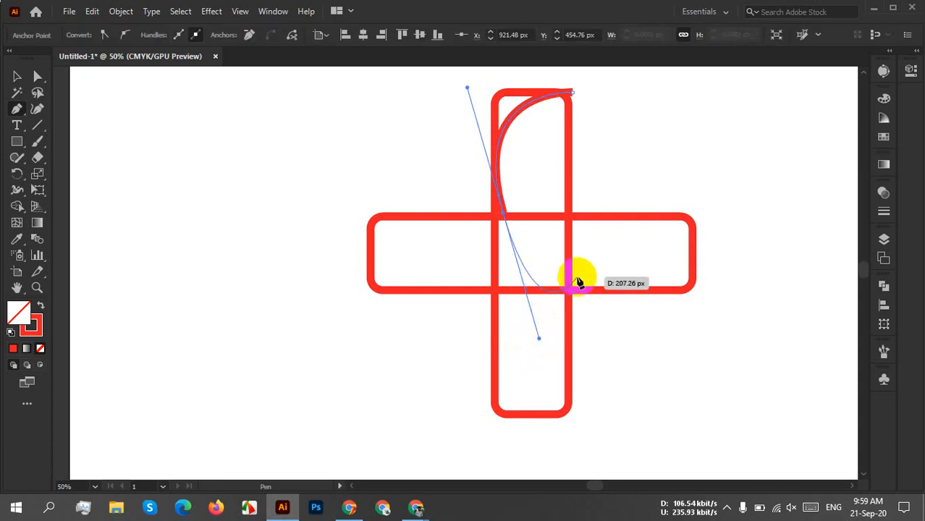
pyautogui.hotkey('ctrl', 'z')
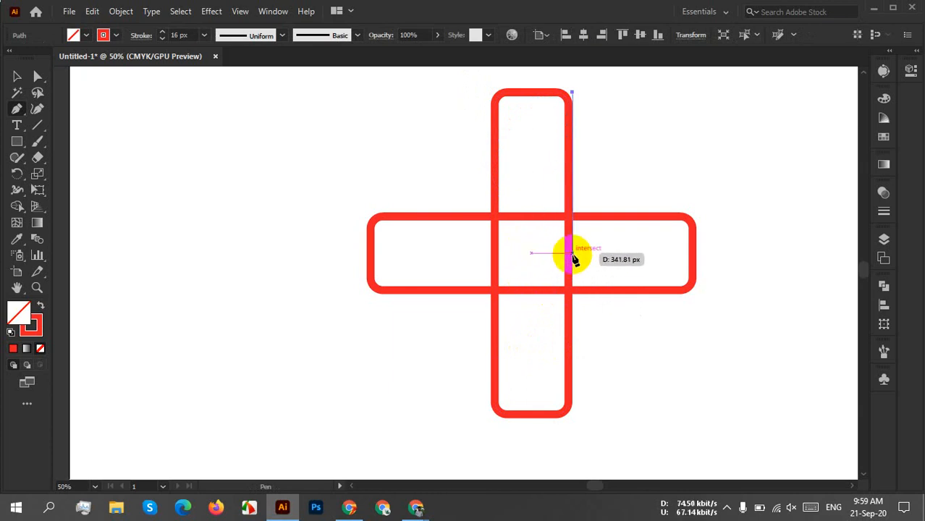
# Continue the path as a smooth S-curve through the cross's centre to the vertical rectangle's lower-left corner, and deselect it.
pyautogui.click(530, 254)
pyautogui.moveTo(531, 254); pyautogui.dragTo(627, 411)
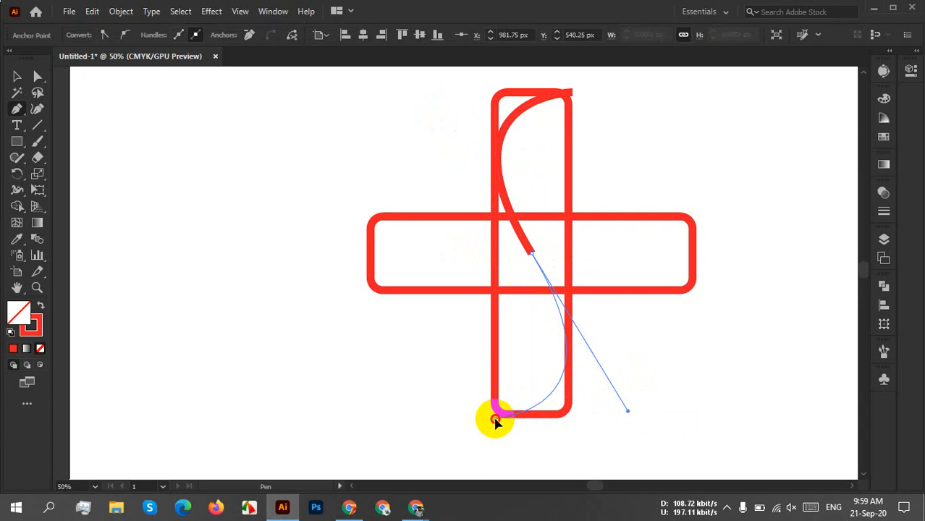
pyautogui.click(495, 420)
pyautogui.moveTo(495, 420); pyautogui.dragTo(464, 495)
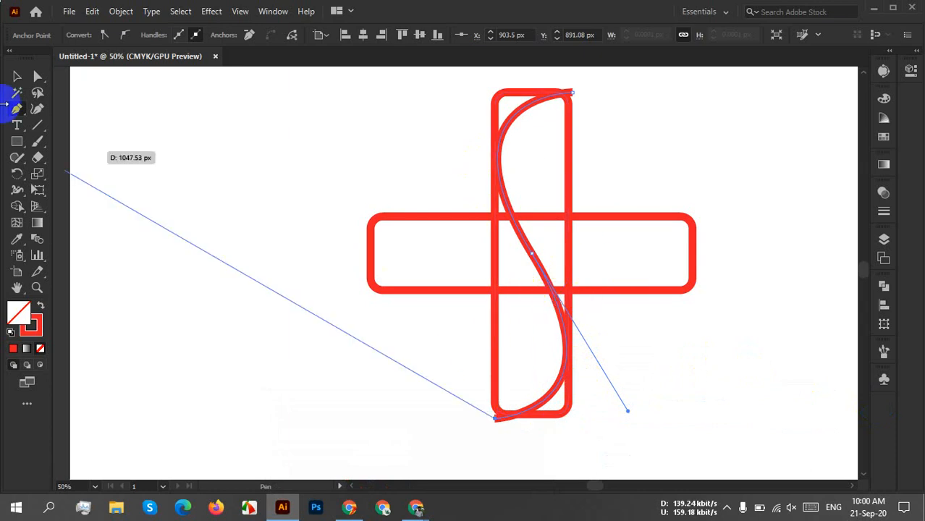
pyautogui.click(18, 78)
pyautogui.click(558, 318)
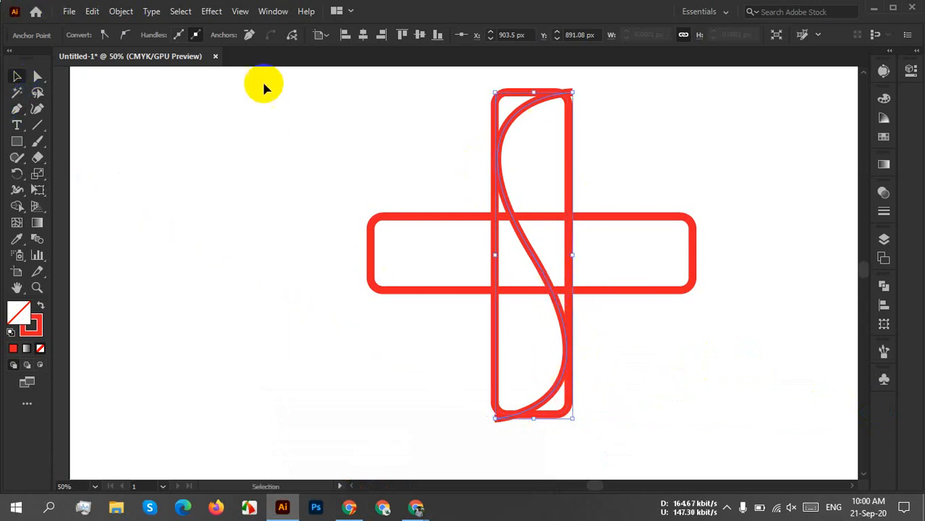
pyautogui.click(263, 147)
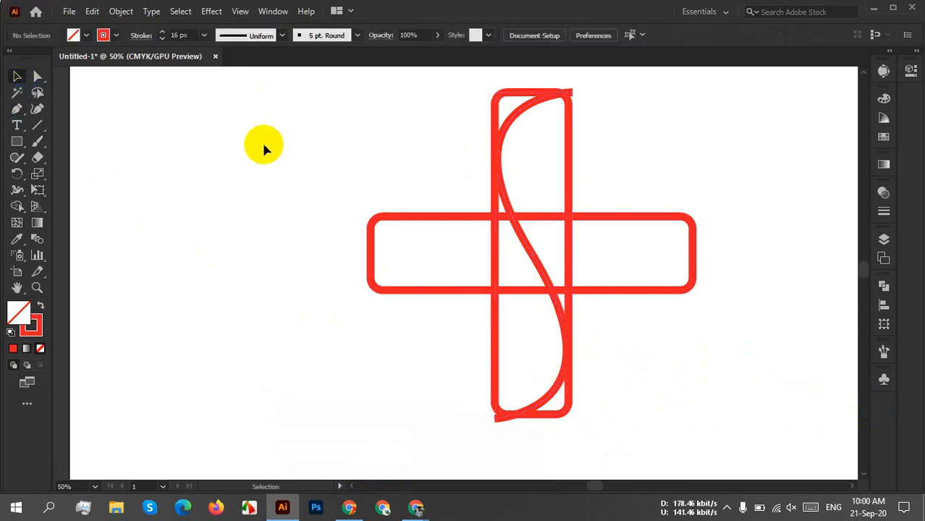
# Apply the elliptical width profile that tapers at both ends to the S-curve's stroke, and deselect the curve.
pyautogui.click(536, 260)
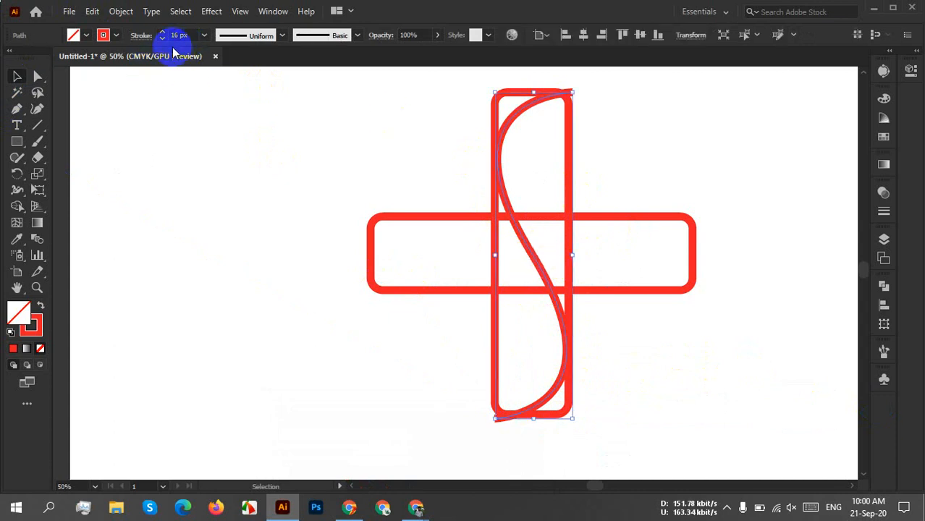
pyautogui.click(233, 41)
pyautogui.click(246, 78)
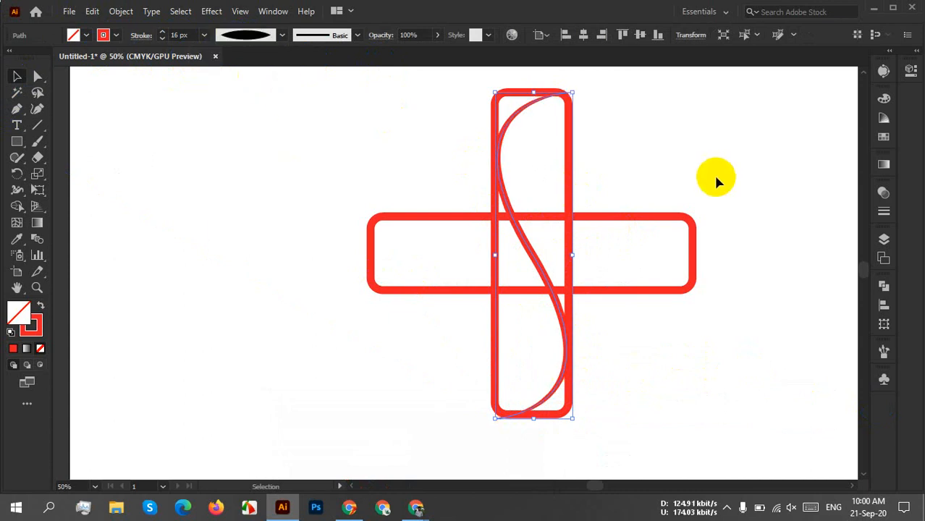
pyautogui.click(651, 141)
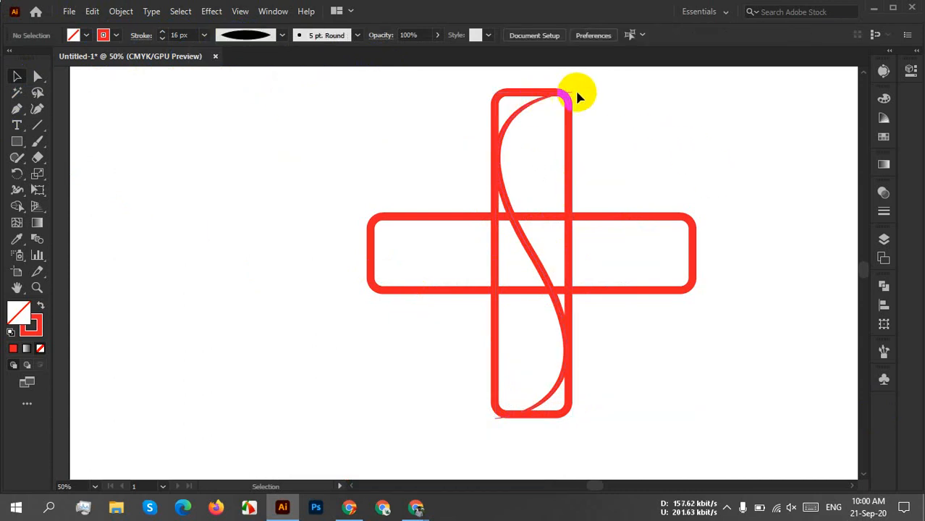
# Set the S-curve's stroke weight to 20 px and deselect it.
pyautogui.click(529, 254)
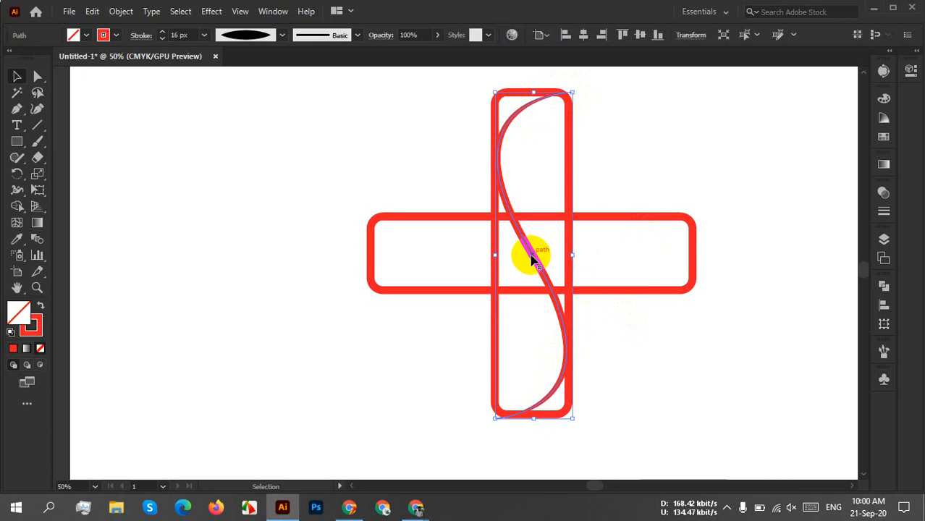
pyautogui.click(184, 35)
pyautogui.press('Up')
pyautogui.press('Up')
pyautogui.press('Up')
pyautogui.press('Up')
pyautogui.press('Up')
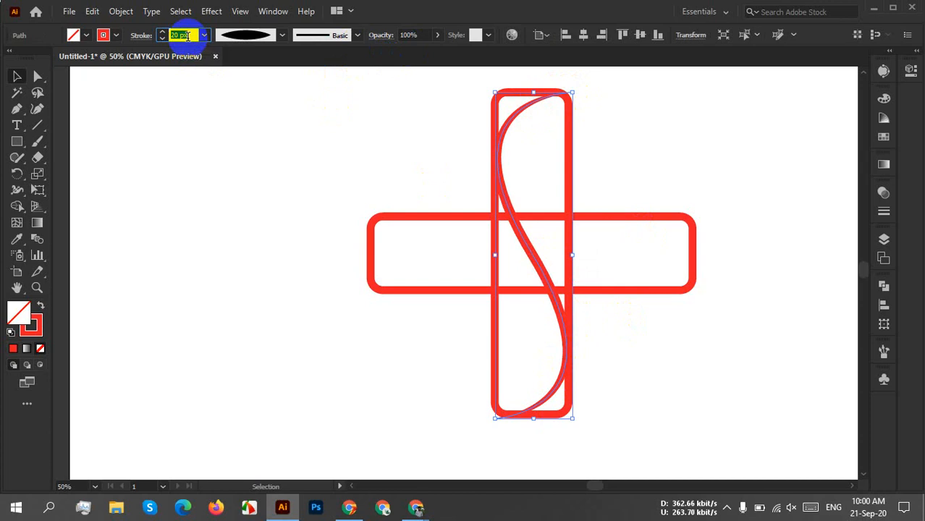
pyautogui.click(637, 337)
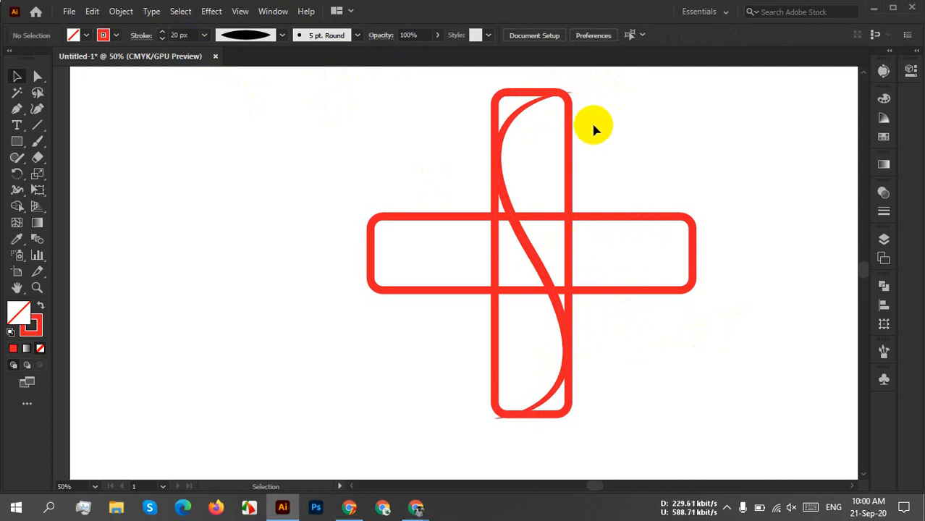
pyautogui.moveTo(536, 220); pyautogui.dragTo(517, 272)
pyautogui.hotkey('ctrl', 'z')
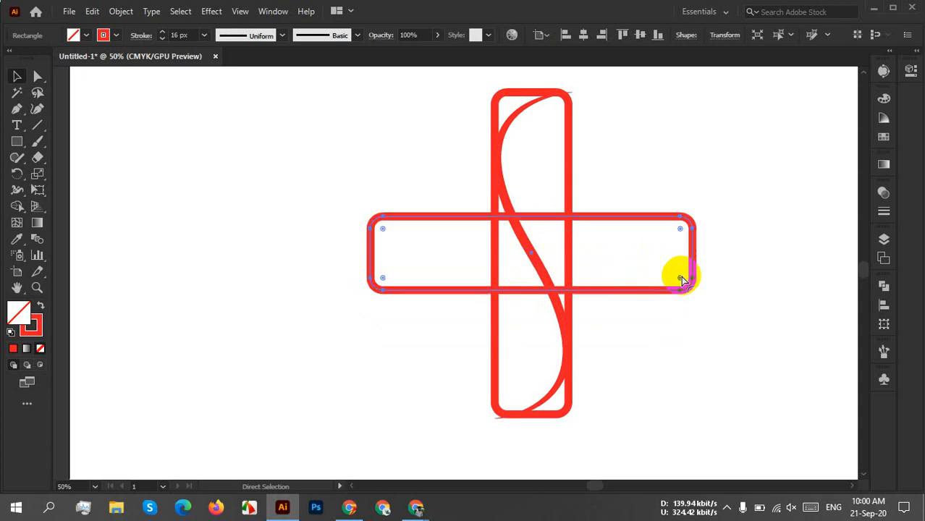
pyautogui.click(617, 269)
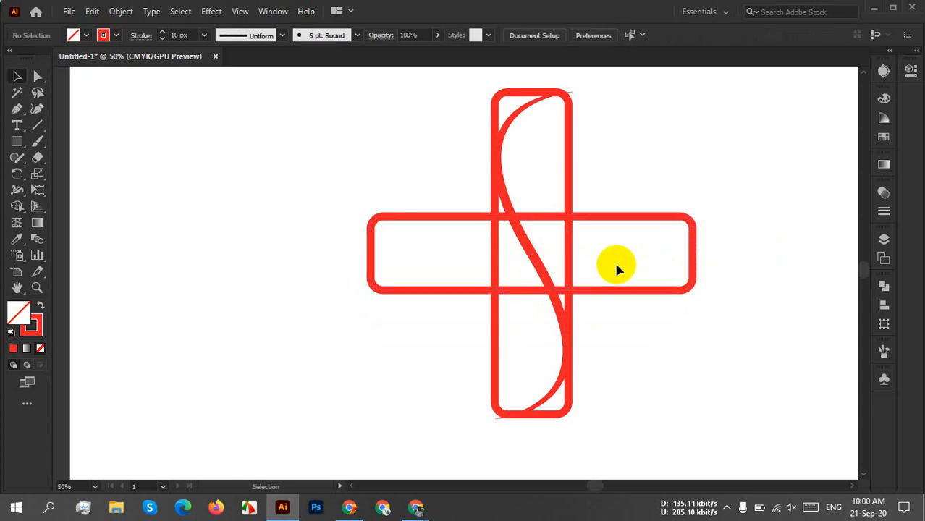
# Set the S-curve's stroke weight to 32 px, and place a duplicate of the curve in the empty area left of the cross.
pyautogui.click(523, 251)
pyautogui.click(178, 35)
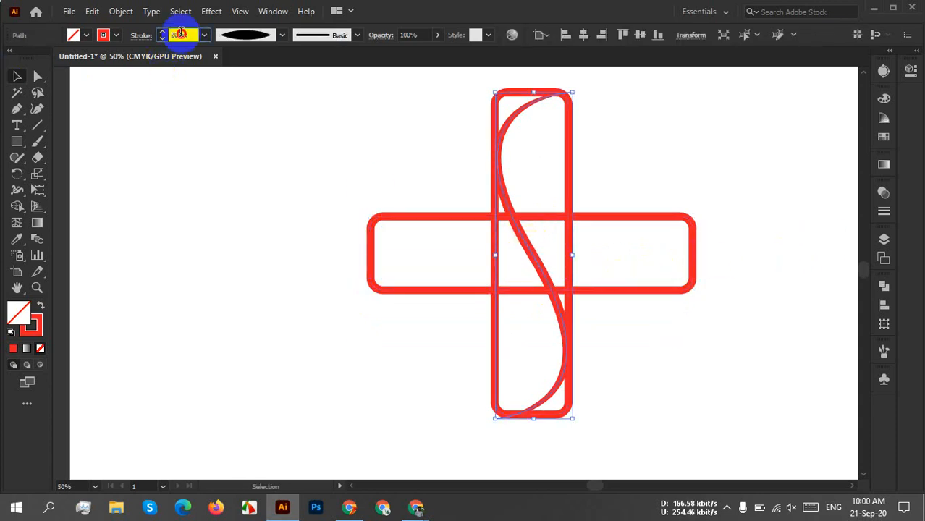
pyautogui.scroll(11, 181, 32)
pyautogui.scroll(6, 181, 32)
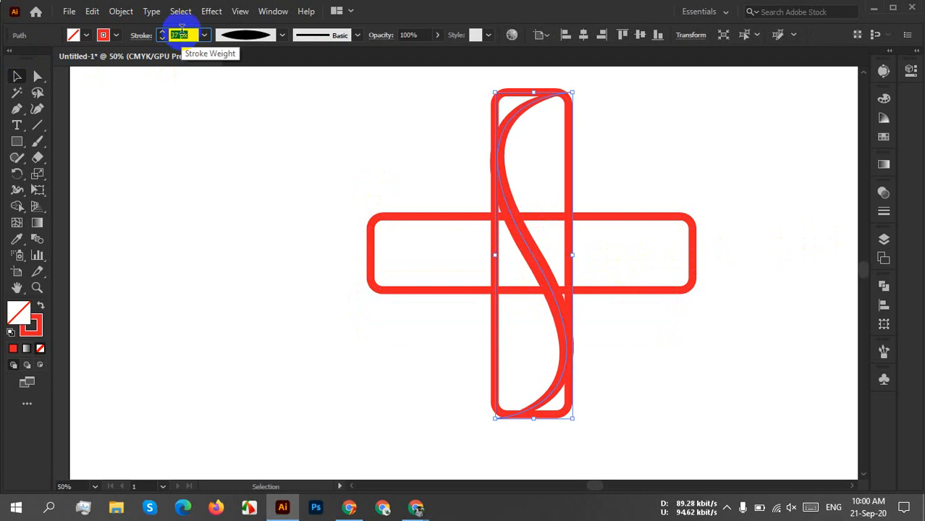
pyautogui.scroll(-1, 186, 35)
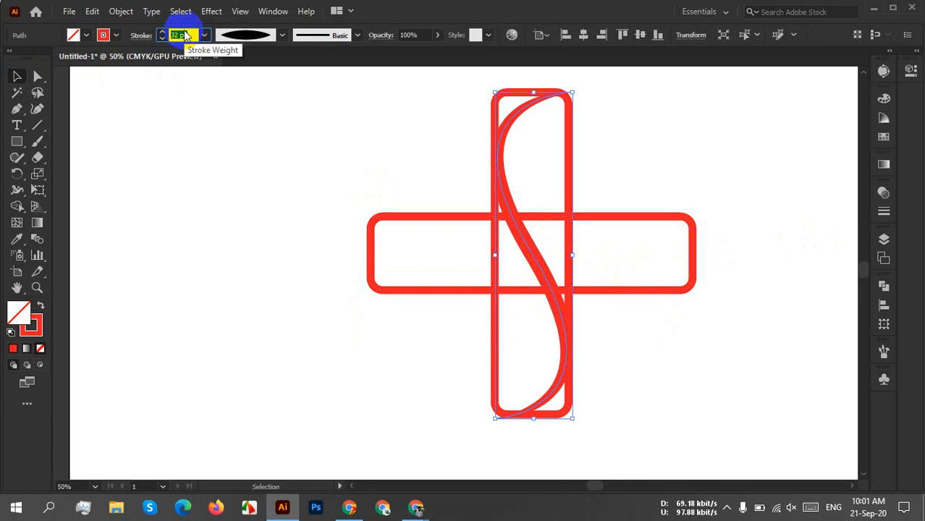
pyautogui.scroll(-4, 186, 36)
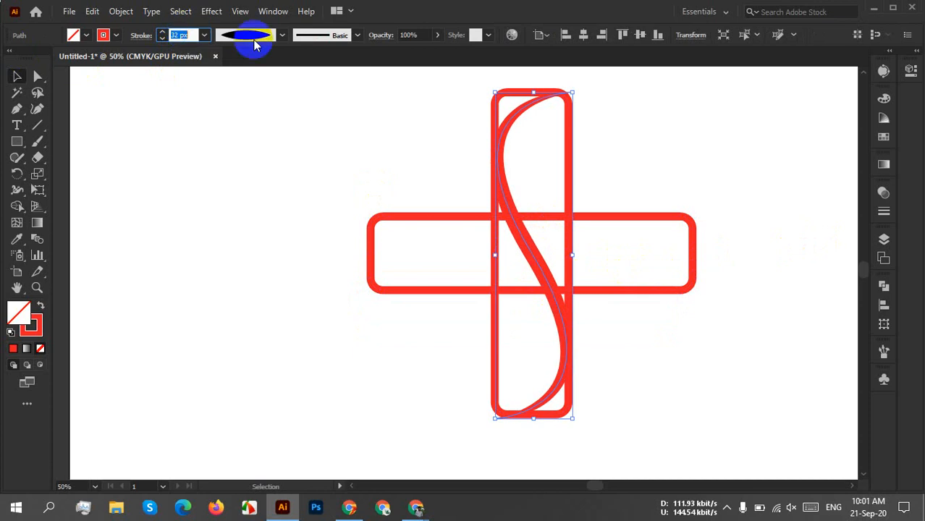
pyautogui.click(650, 133)
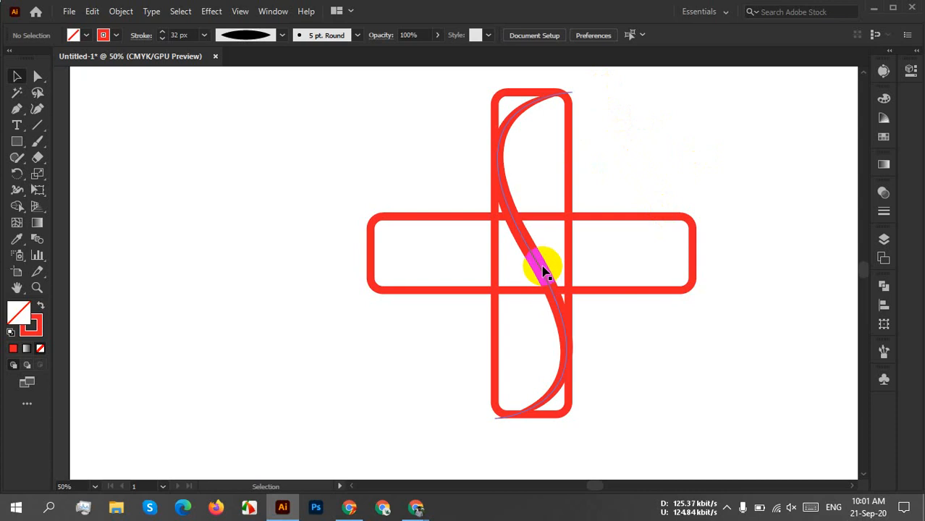
pyautogui.moveTo(546, 272); pyautogui.dragTo(160, 302)
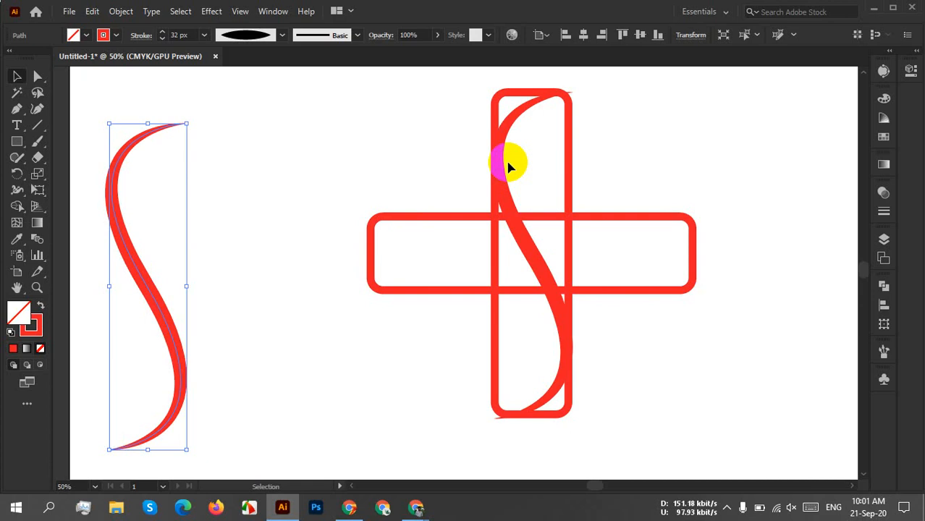
# Try swapping fill and stroke on both rectangles of the cross, and undo the swap.
pyautogui.moveTo(573, 161); pyautogui.dragTo(697, 223)
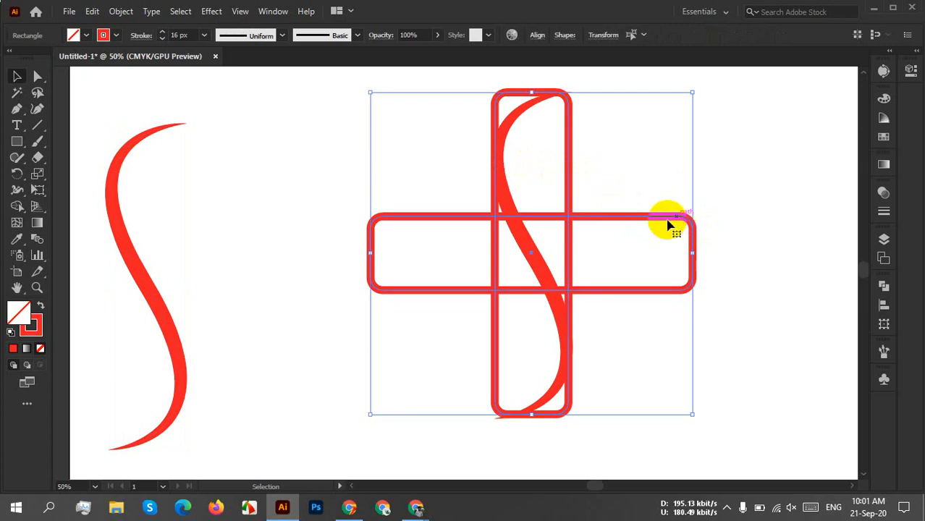
pyautogui.click(41, 309)
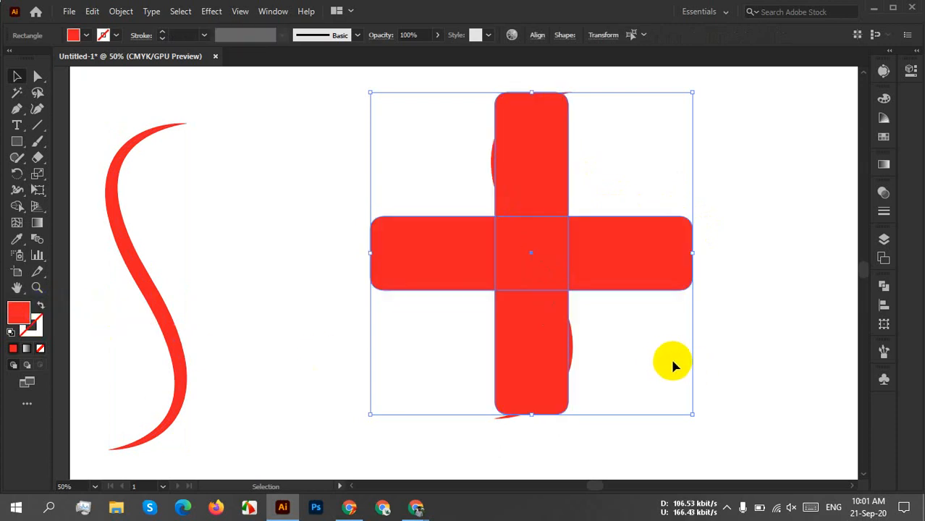
pyautogui.press('a')
pyautogui.hotkey('ctrl', 'z')
pyautogui.click(721, 392)
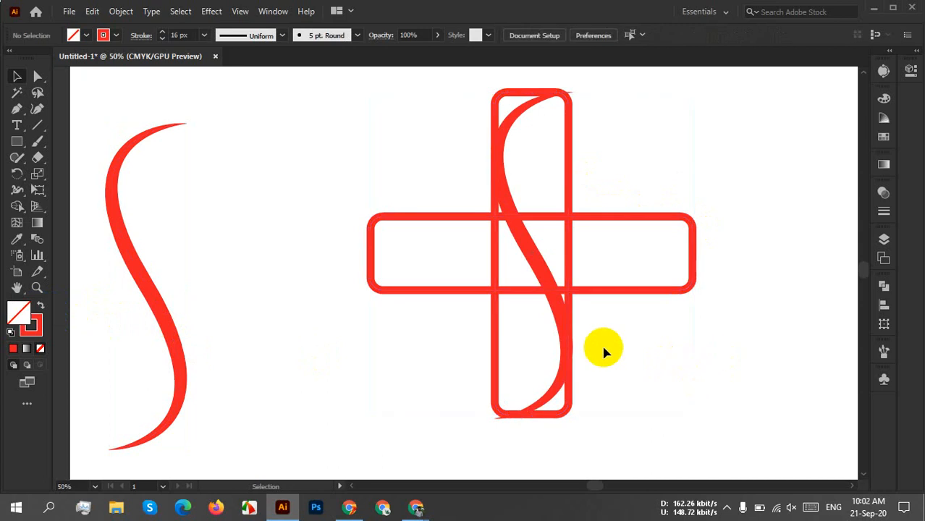
# Change the stroke colour of the S-curve on the cross to yellow, and deselect it.
pyautogui.click(525, 250)
pyautogui.click(104, 34)
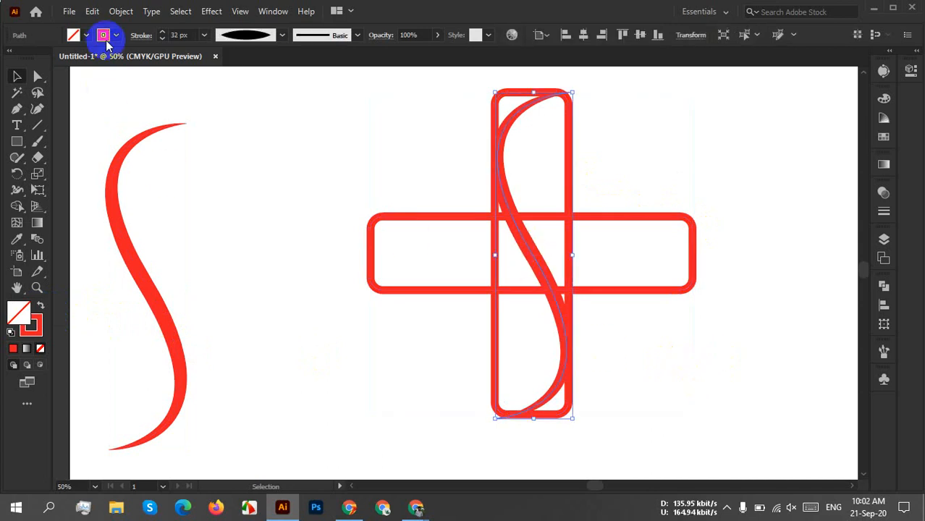
pyautogui.click(55, 58)
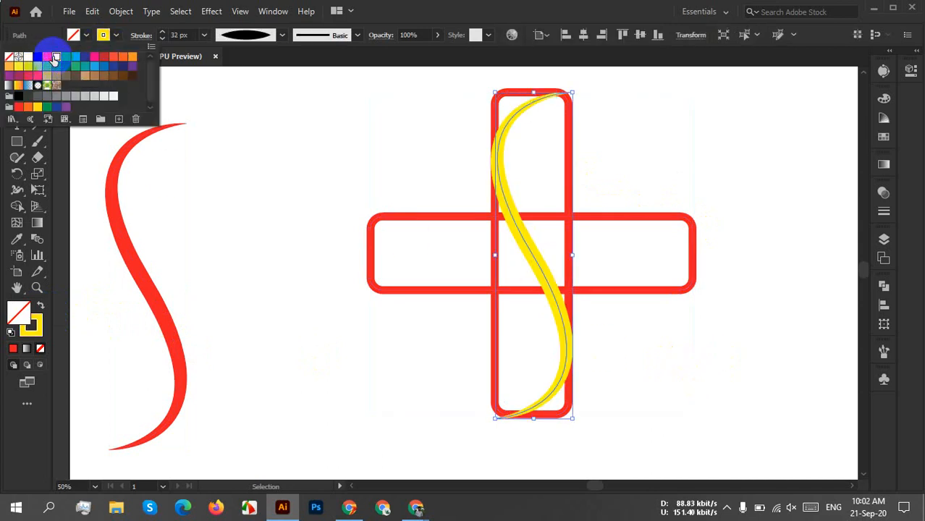
pyautogui.click(671, 170)
pyautogui.click(670, 168)
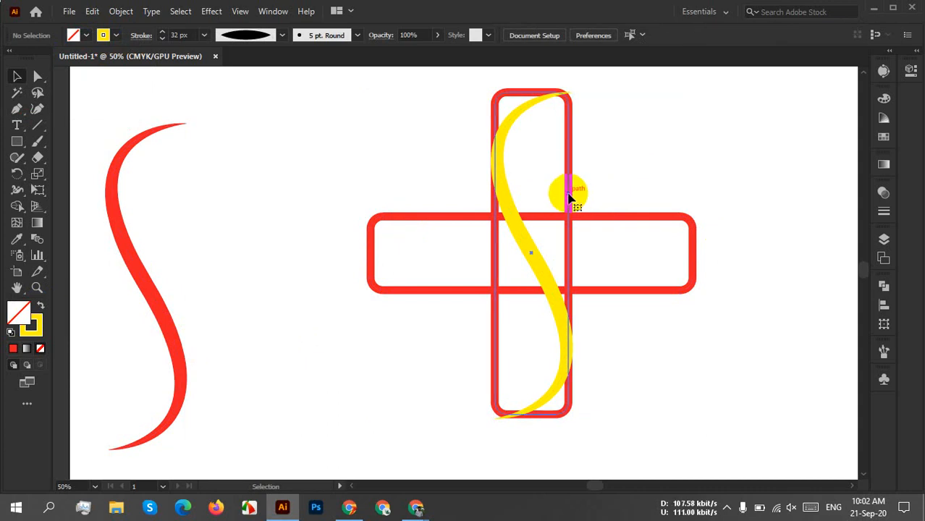
# Swap fill and stroke on both rectangles of the cross so they are solid red without an outline.
pyautogui.click(573, 198)
pyautogui.keyDown('shift'); pyautogui.click(640, 222); pyautogui.keyUp('shift')
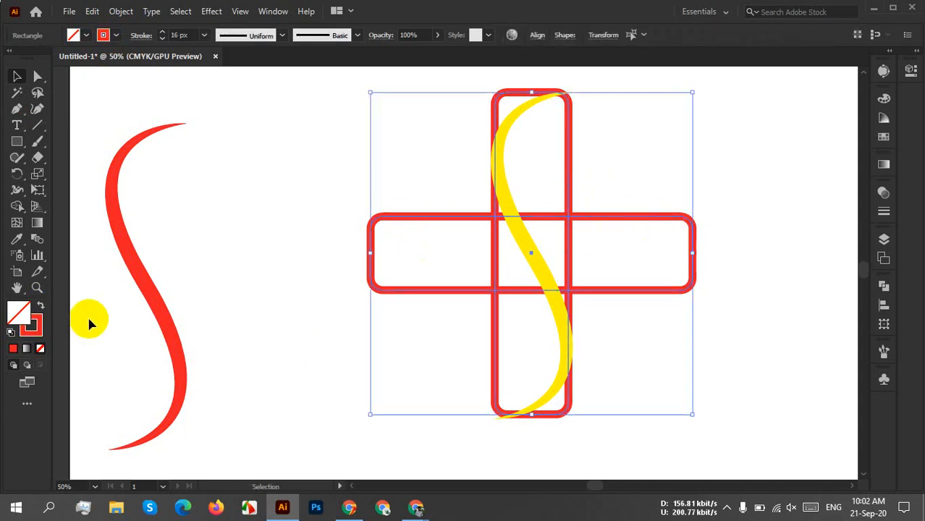
pyautogui.click(40, 306)
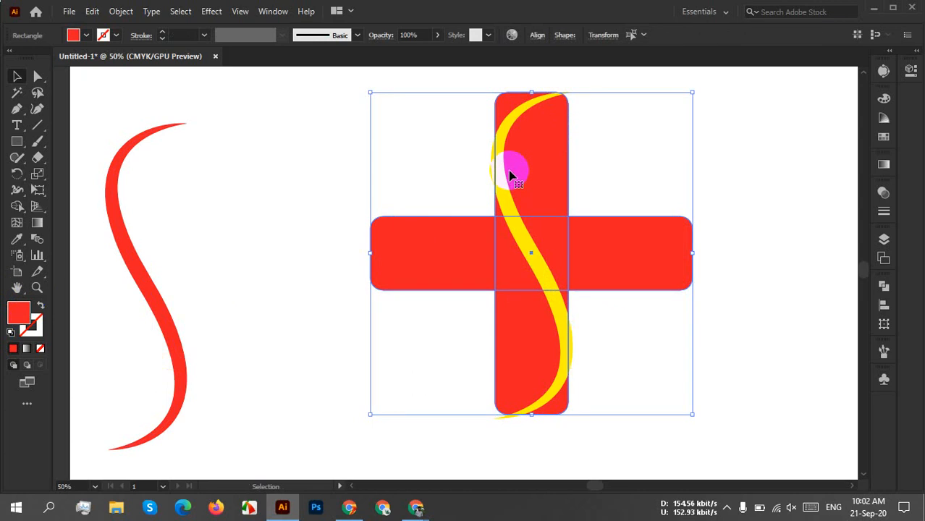
# Try to narrow the yellow S-curve equally from both sides to fit the vertical rectangle's width.
pyautogui.click(537, 268)
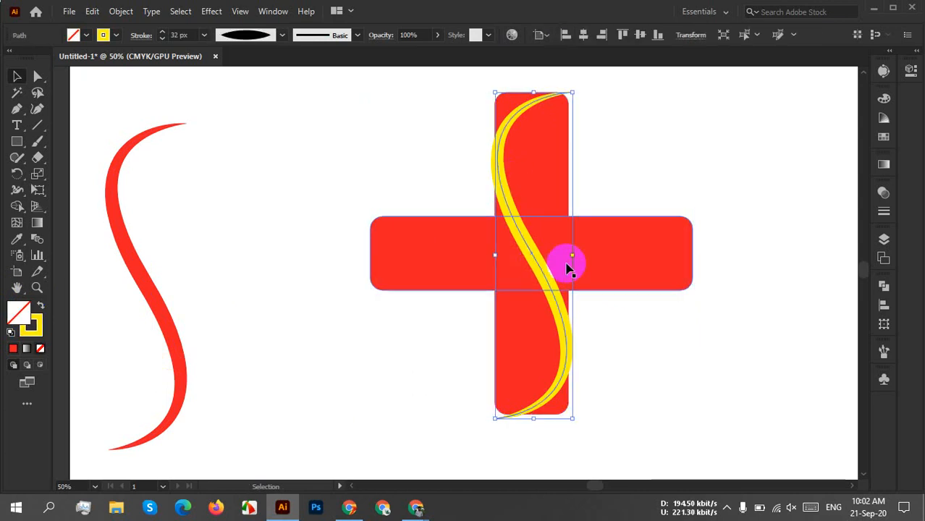
pyautogui.moveTo(572, 257); pyautogui.dragTo(569, 257)
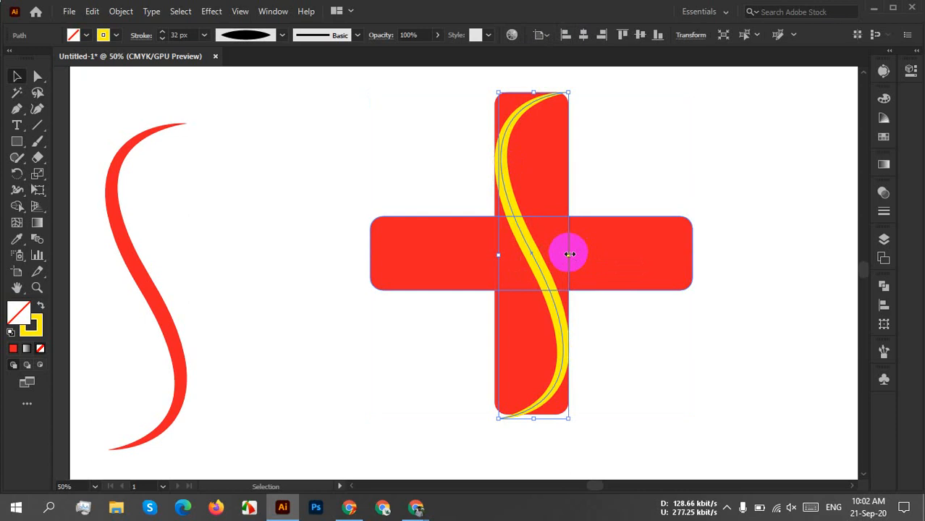
pyautogui.click(587, 41)
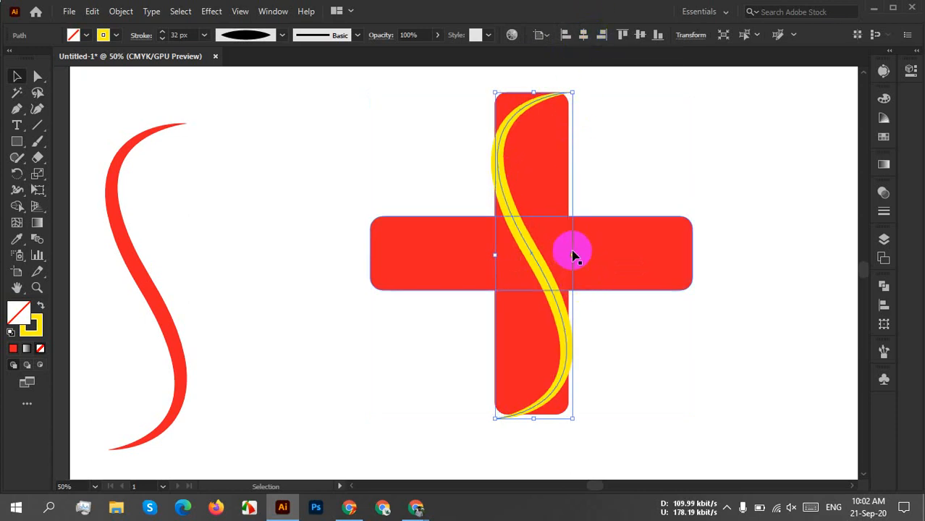
pyautogui.moveTo(574, 255); pyautogui.dragTo(580, 260)
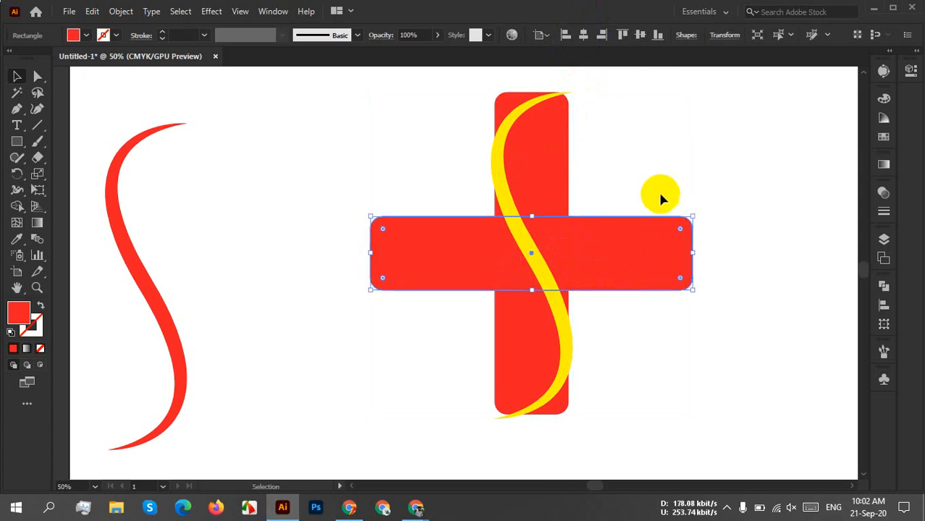
# Narrow the yellow S-curve equally from both sides so its bulges stay within the vertical rectangle's width, and deselect it.
pyautogui.click(540, 269)
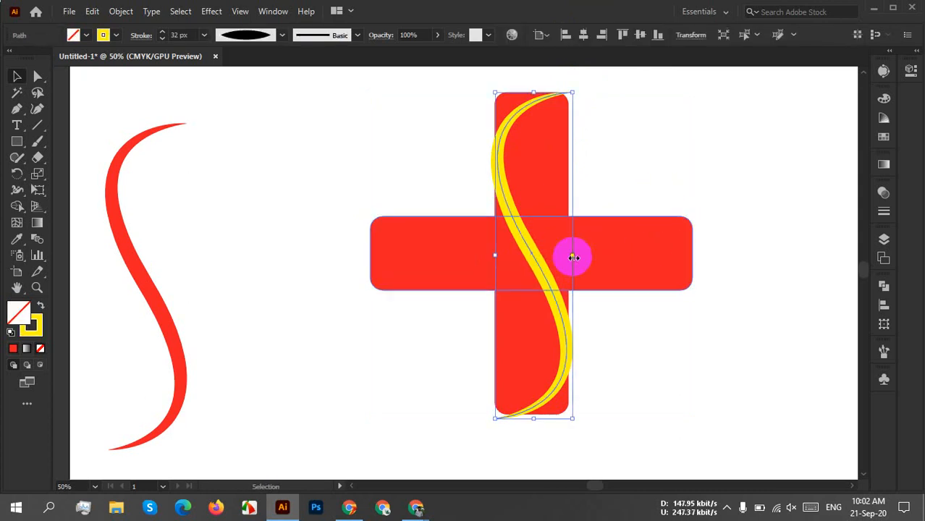
pyautogui.moveTo(573, 256); pyautogui.dragTo(566, 254)
pyautogui.click(666, 341)
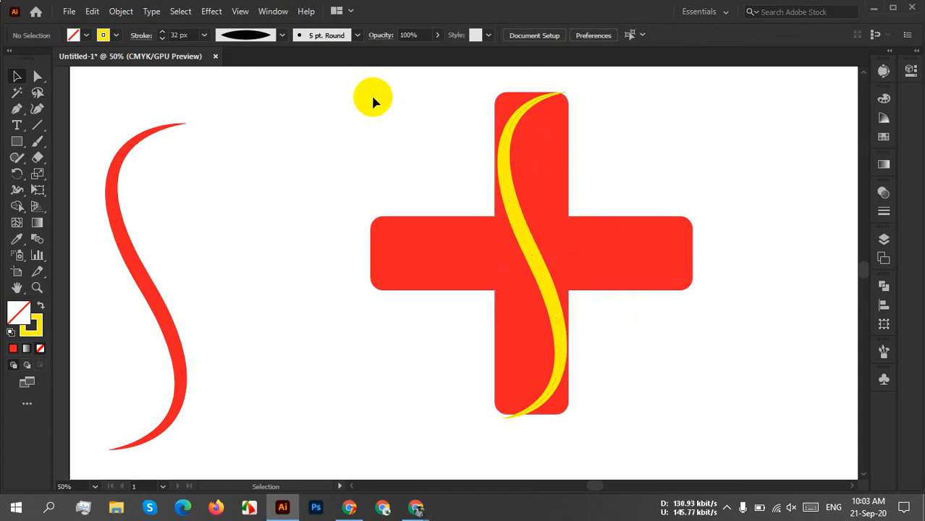
# Expand the appearance of the yellow S-curve on the cross so it becomes a filled shape, and deselect everything.
pyautogui.moveTo(372, 101); pyautogui.dragTo(619, 354)
pyautogui.click(17, 109)
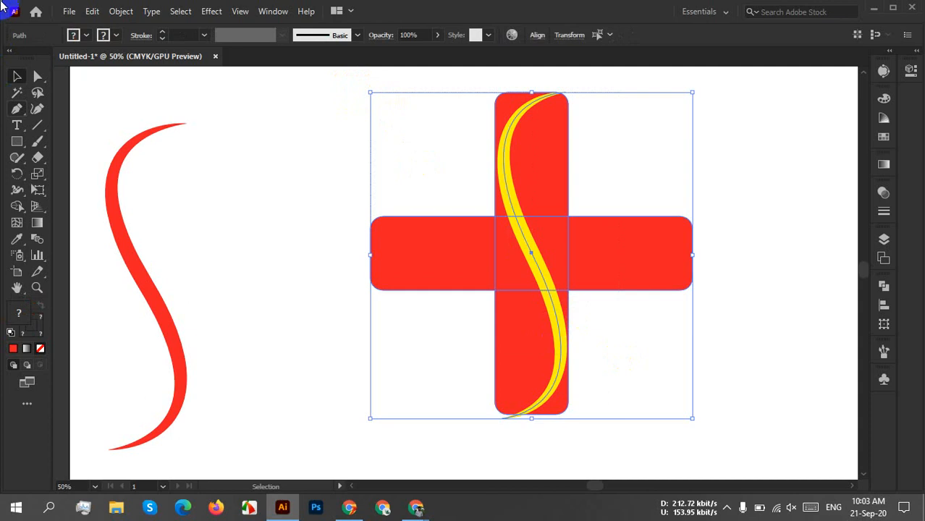
pyautogui.click(120, 12)
pyautogui.click(223, 178)
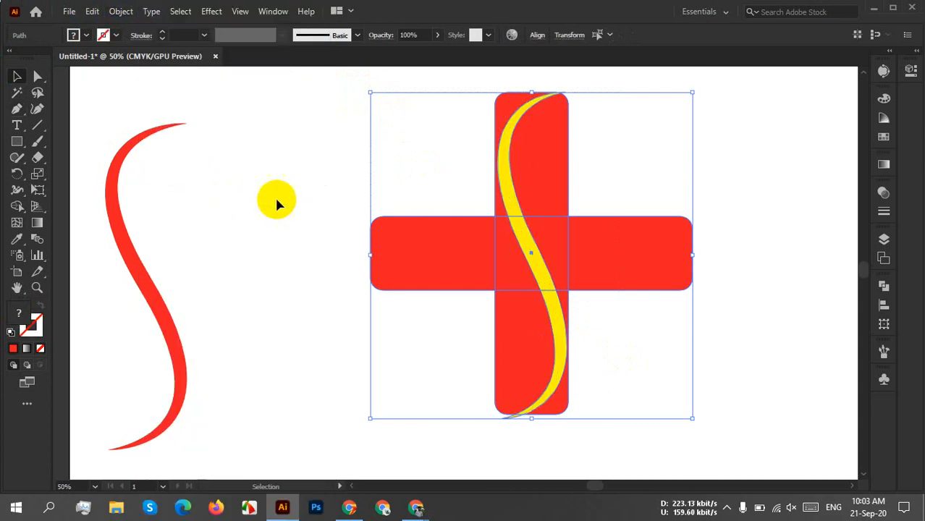
pyautogui.click(699, 353)
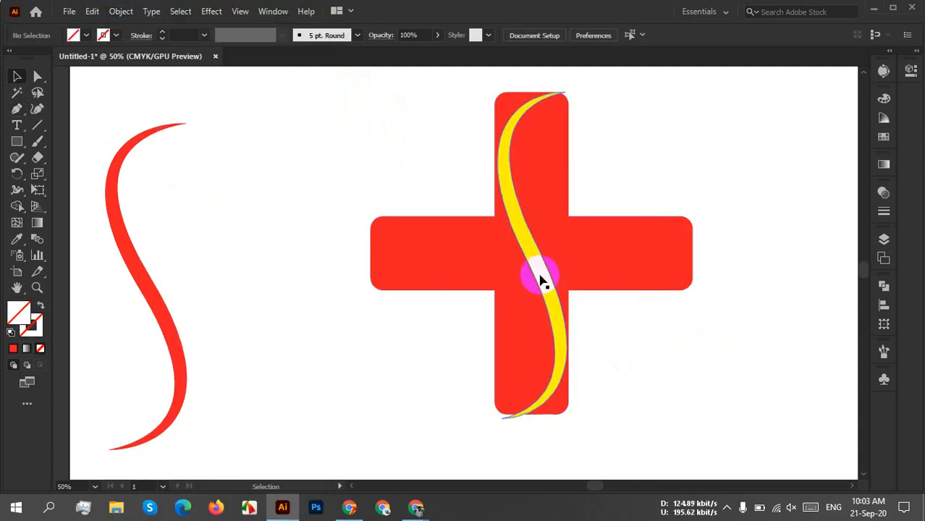
# Shorten and narrow the expanded yellow S-curve about its centre so it fits just inside the vertical rectangle.
pyautogui.click(541, 279)
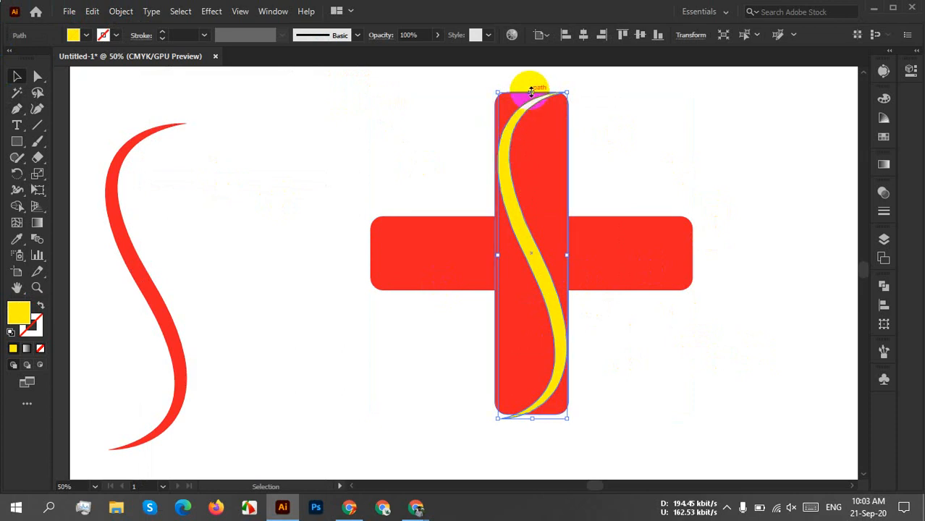
pyautogui.moveTo(531, 93); pyautogui.dragTo(531, 96)
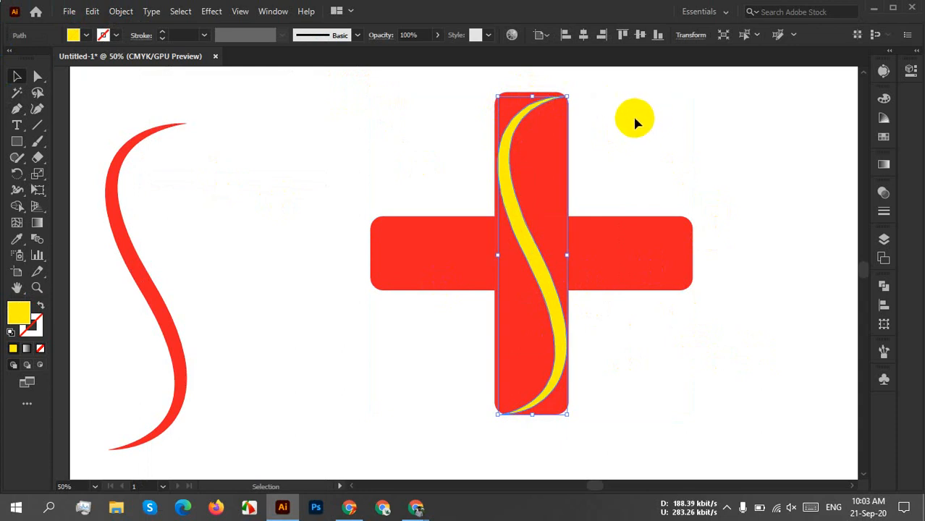
pyautogui.scroll(3, 567, 330)
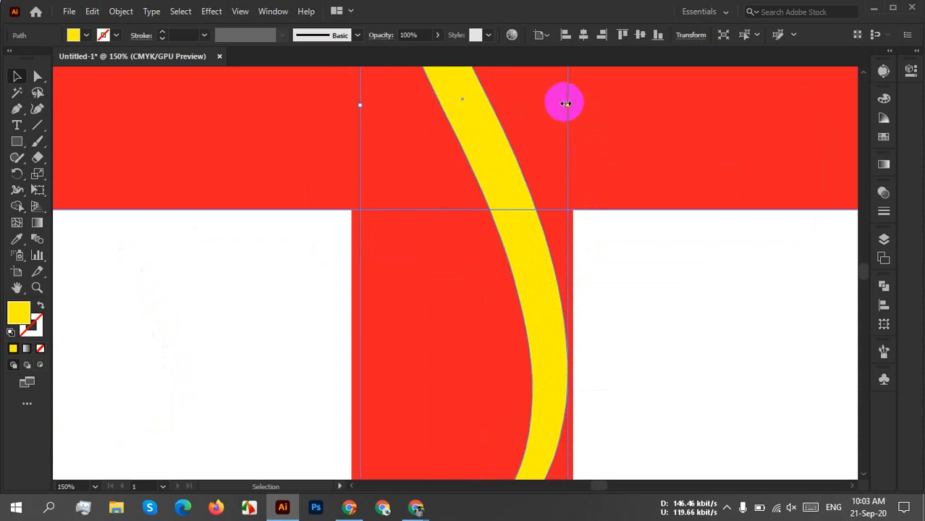
pyautogui.moveTo(566, 105); pyautogui.dragTo(580, 123)
pyautogui.scroll(-4, 580, 124)
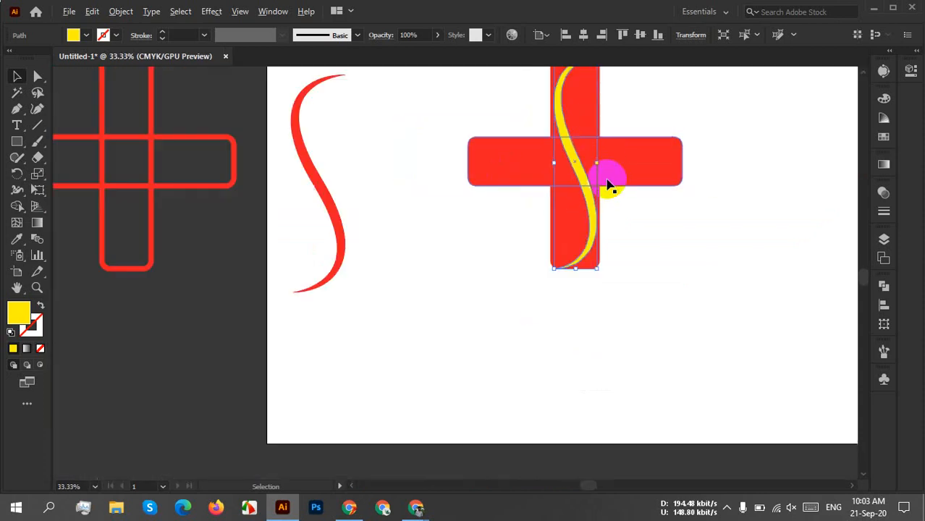
pyautogui.scroll(5, 578, 273)
pyautogui.moveTo(571, 266); pyautogui.dragTo(563, 242)
pyautogui.scroll(-6, 565, 264)
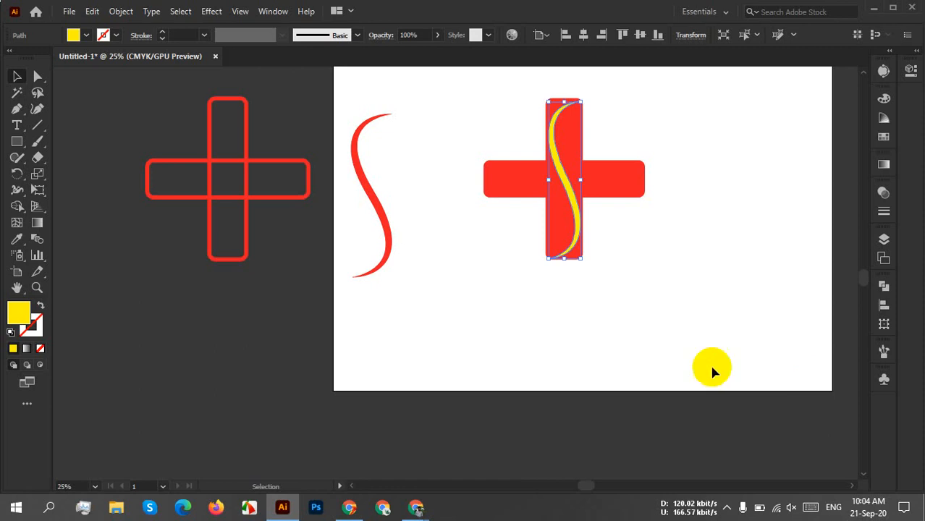
# Nudge the yellow S-curve up in small increments to adjust its vertical position inside the vertical rectangle.
pyautogui.scroll(2, 616, 293)
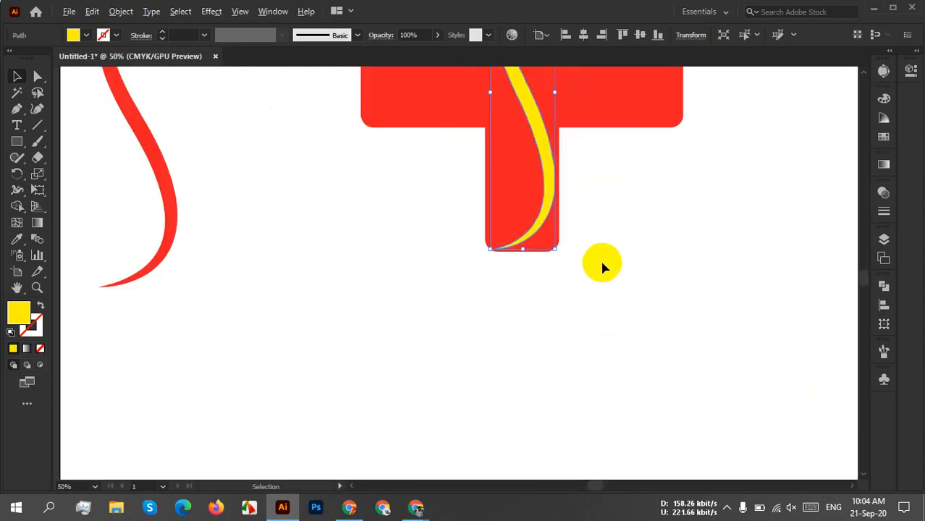
pyautogui.moveTo(646, 200); pyautogui.dragTo(630, 366)
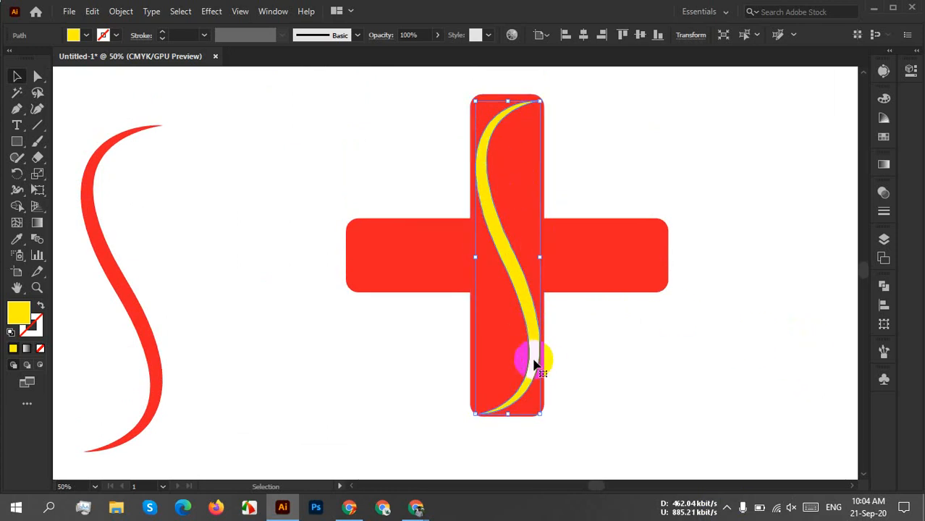
pyautogui.press('Up')
pyautogui.press('Up')
pyautogui.press('Up')
pyautogui.press('Up')
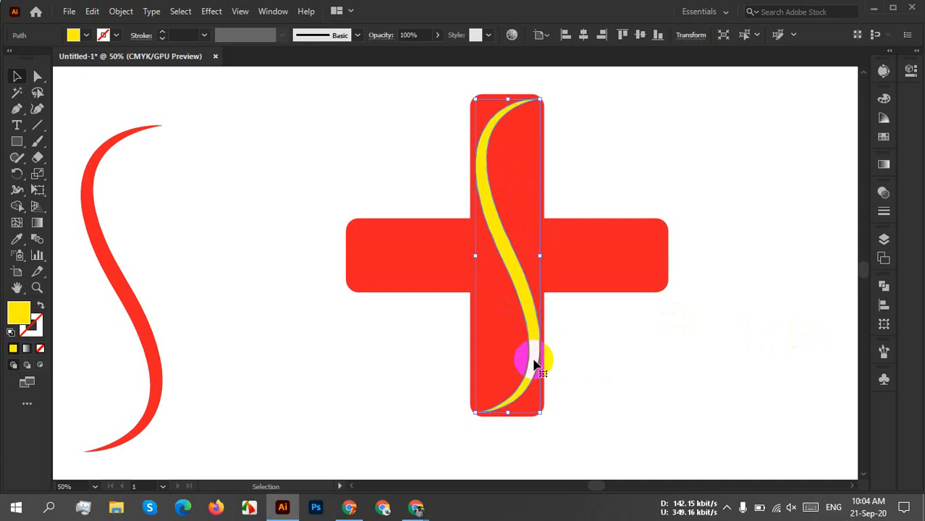
pyautogui.press('Up')
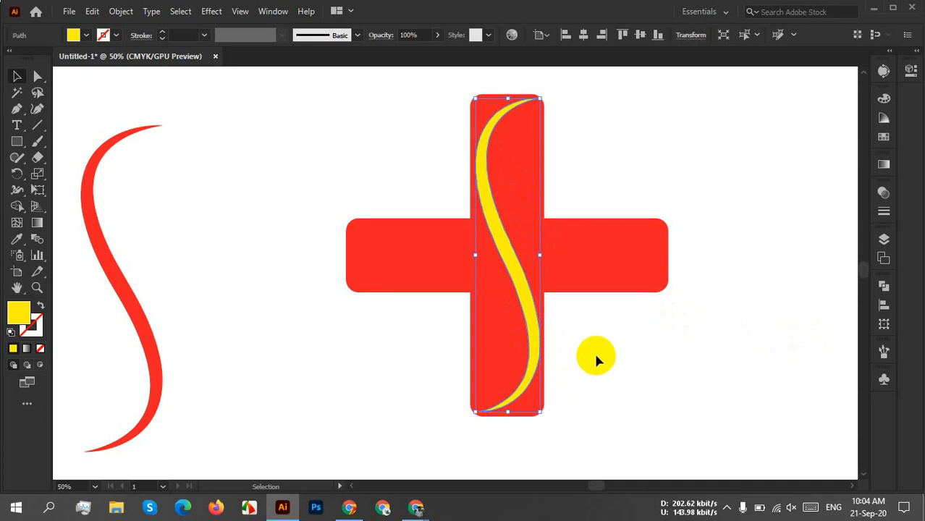
pyautogui.press('Up')
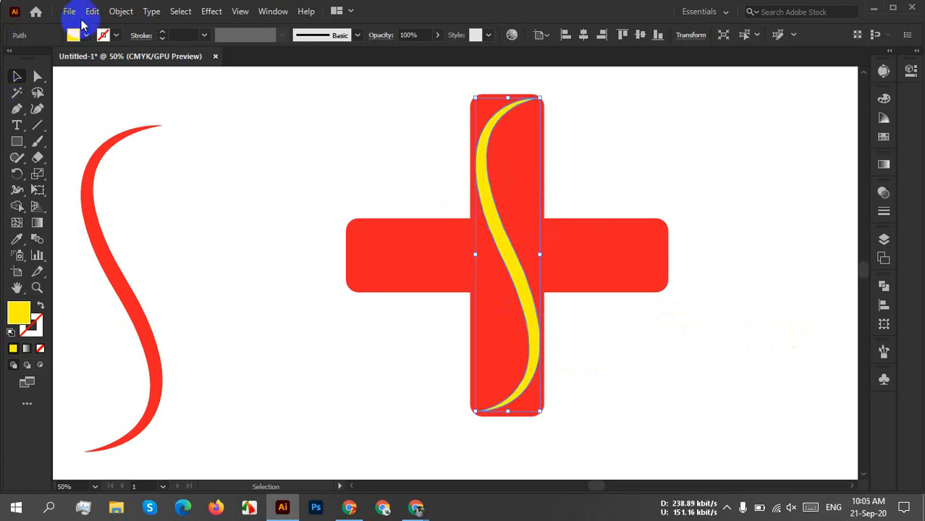
# Offset the yellow S-curve's path by 10 px with Round joins and a miter limit of 4.
pyautogui.click(121, 11)
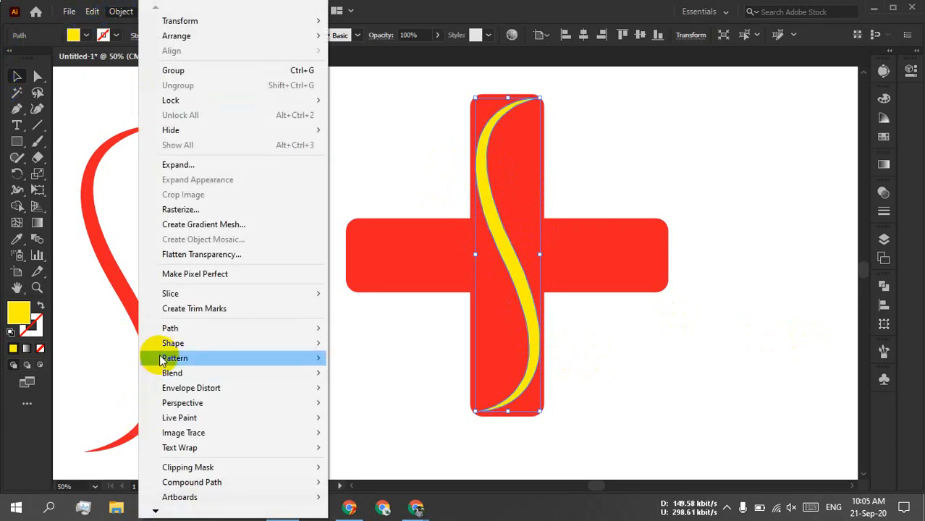
pyautogui.moveTo(185, 328)
pyautogui.click(387, 377)
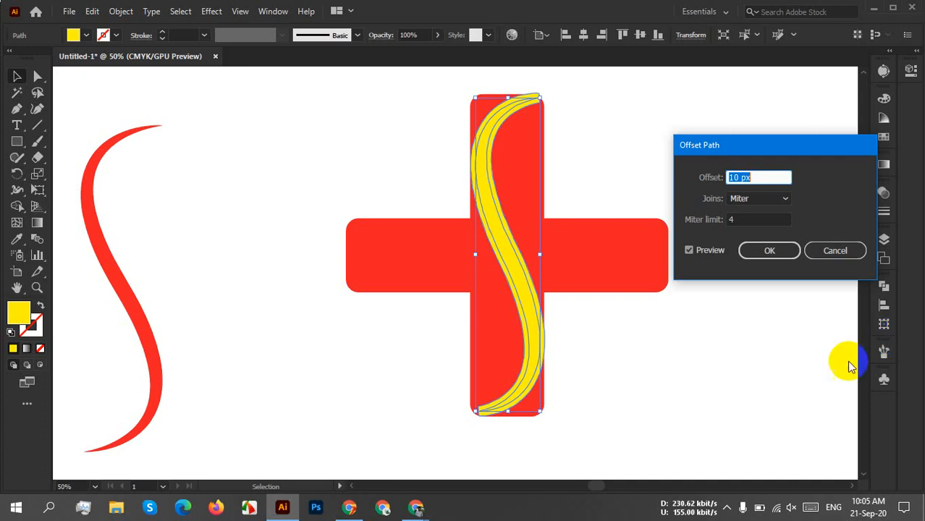
pyautogui.click(759, 202)
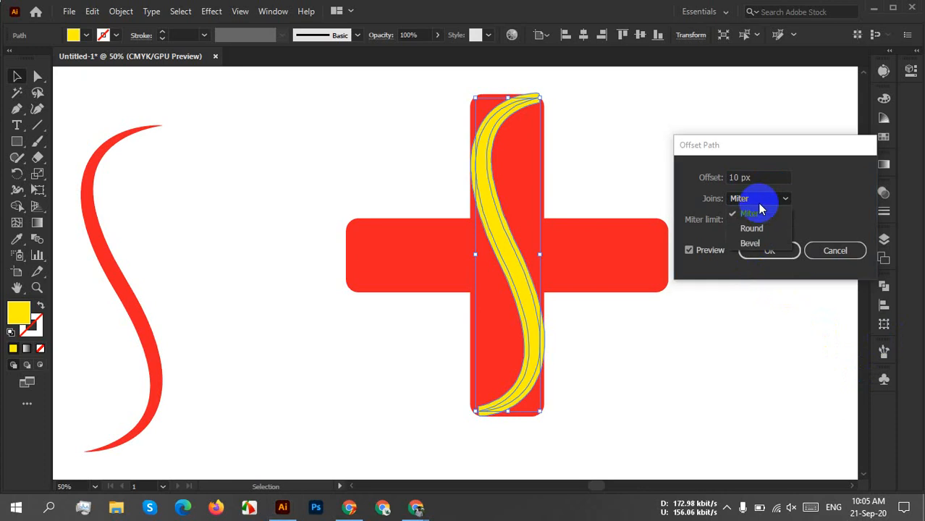
pyautogui.click(758, 248)
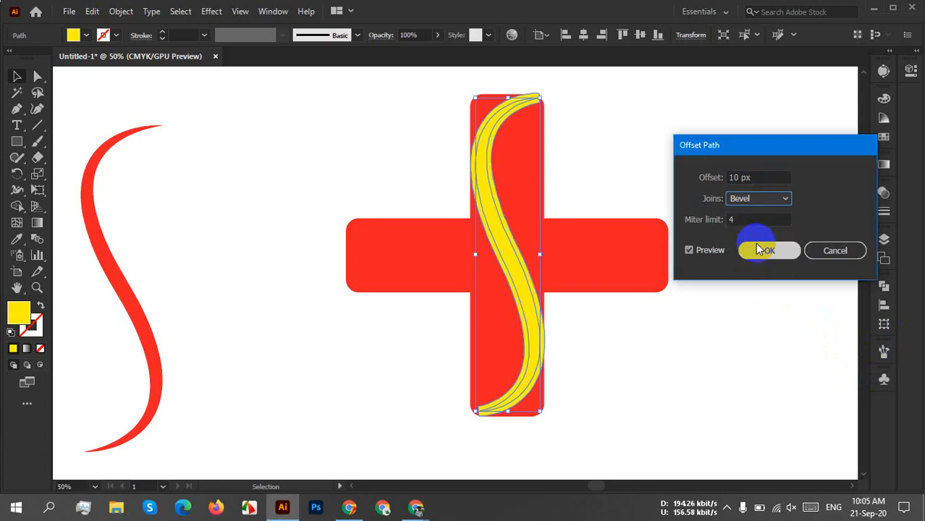
pyautogui.click(761, 208)
pyautogui.click(758, 226)
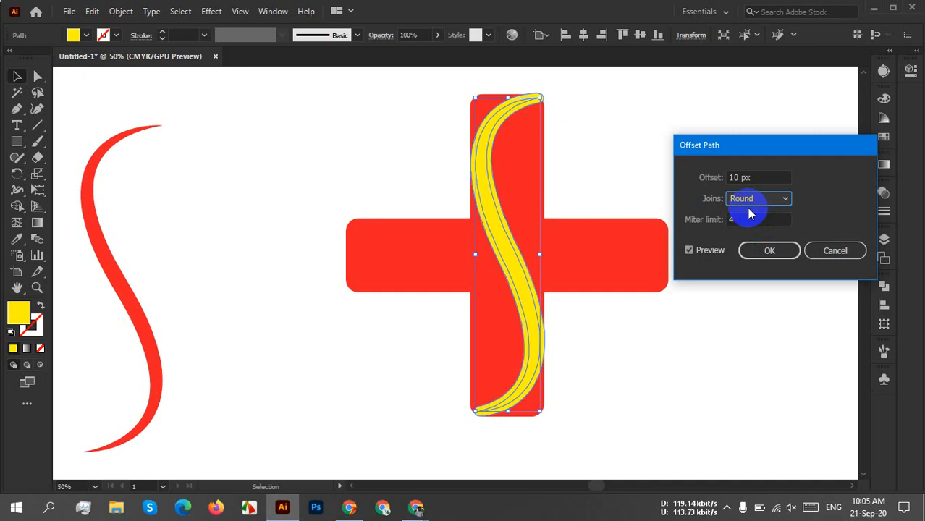
pyautogui.click(778, 250)
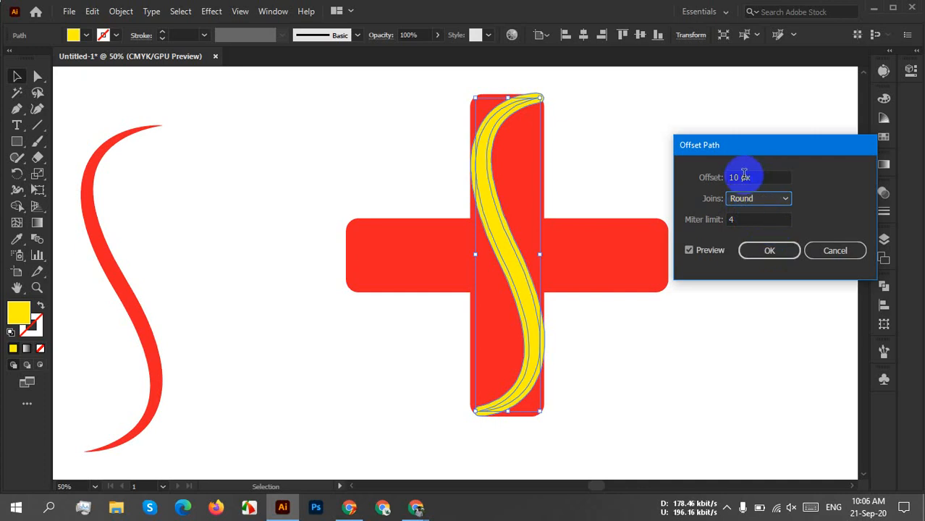
pyautogui.click(769, 252)
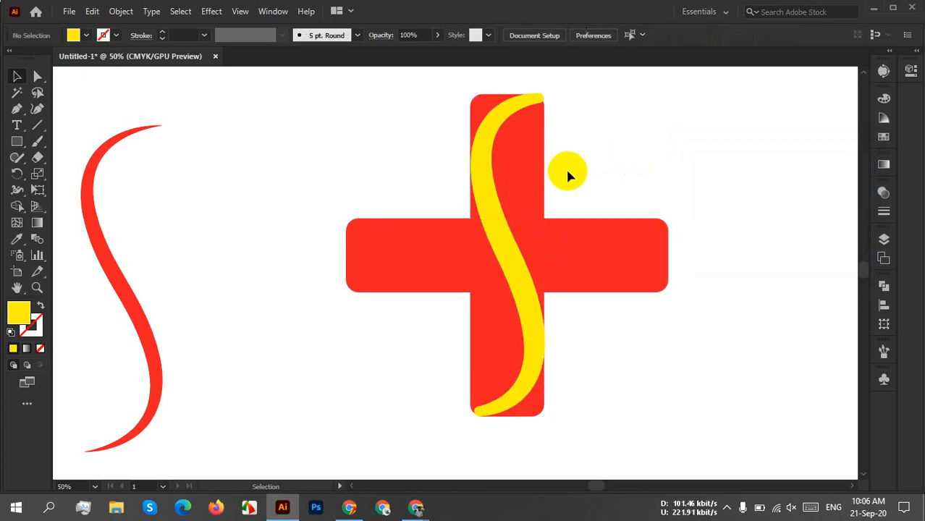
# Lock the vertical and horizontal red rectangles of the cross.
pyautogui.click(540, 181)
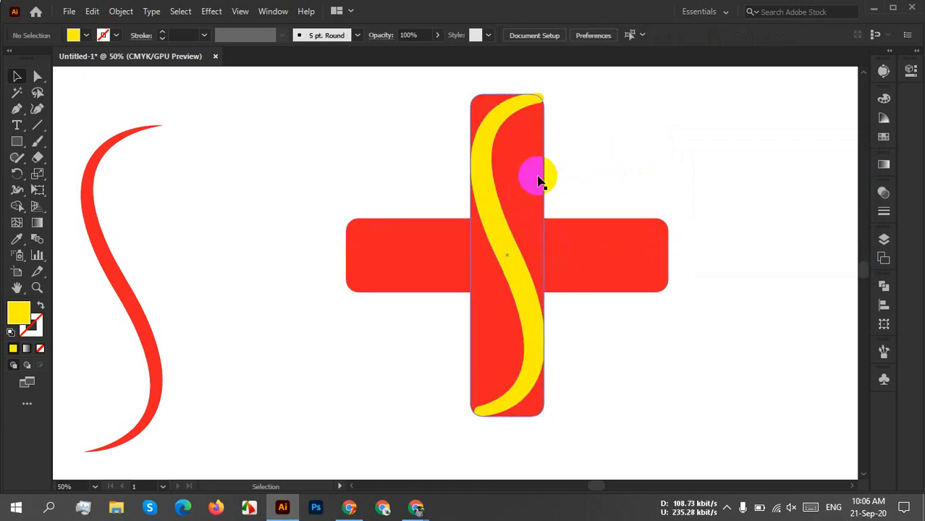
pyautogui.keyDown('shift'); pyautogui.click(638, 255); pyautogui.keyUp('shift')
pyautogui.hotkey('ctrl', '2')
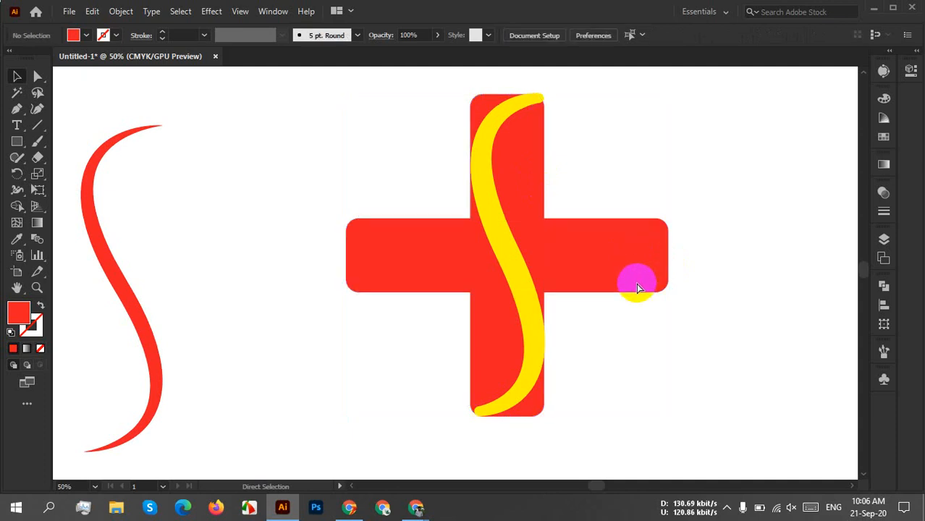
# Widen the original and offset yellow S-curves together about their centre so their bulges slightly overhang the vertical rectangle on both sides.
pyautogui.moveTo(508, 199); pyautogui.dragTo(467, 277)
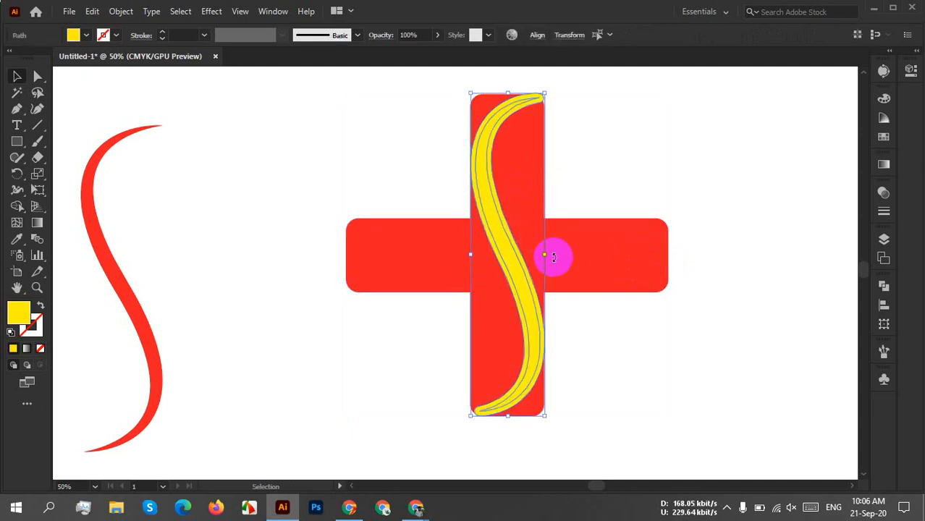
pyautogui.moveTo(547, 255); pyautogui.dragTo(551, 255)
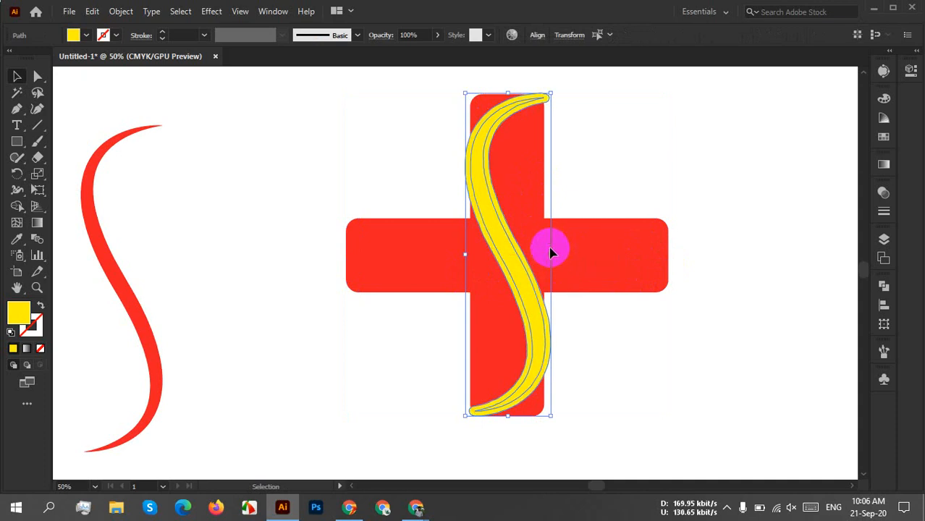
pyautogui.moveTo(552, 254); pyautogui.dragTo(548, 252)
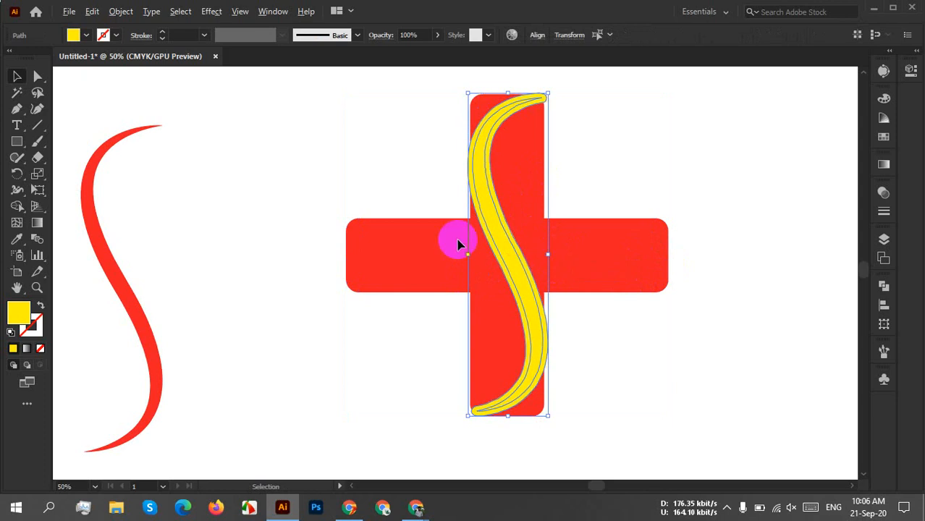
pyautogui.scroll(3, 457, 245)
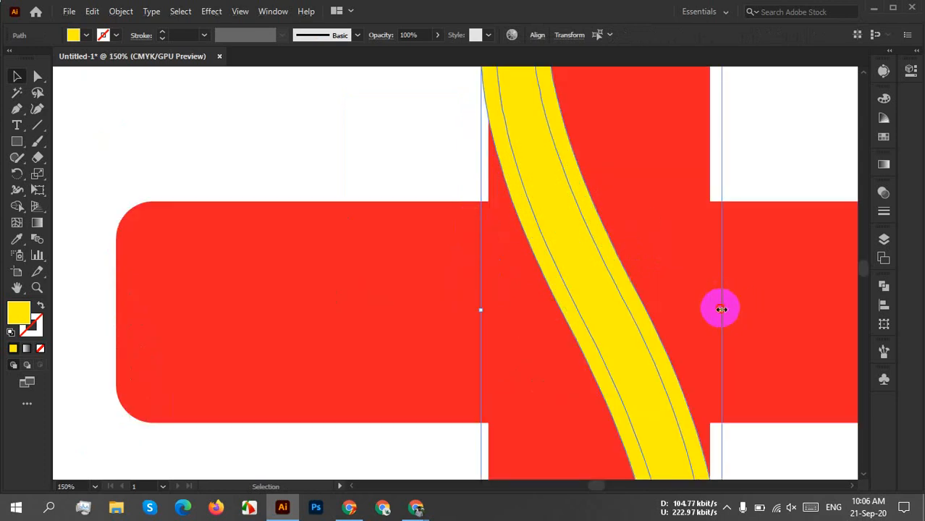
pyautogui.moveTo(720, 309); pyautogui.dragTo(726, 309)
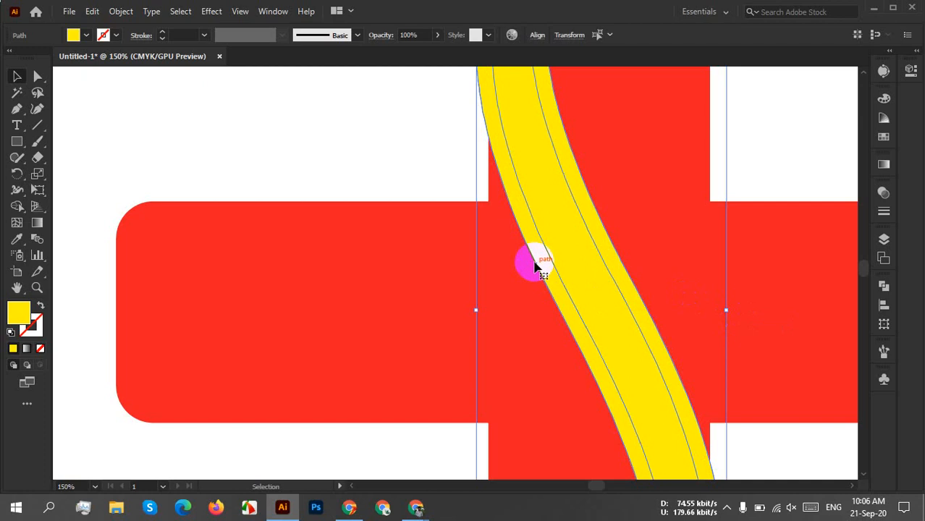
# Unlock both red rectangles of the cross and clear the selection.
pyautogui.scroll(3, 535, 268)
pyautogui.scroll(-5, 535, 268)
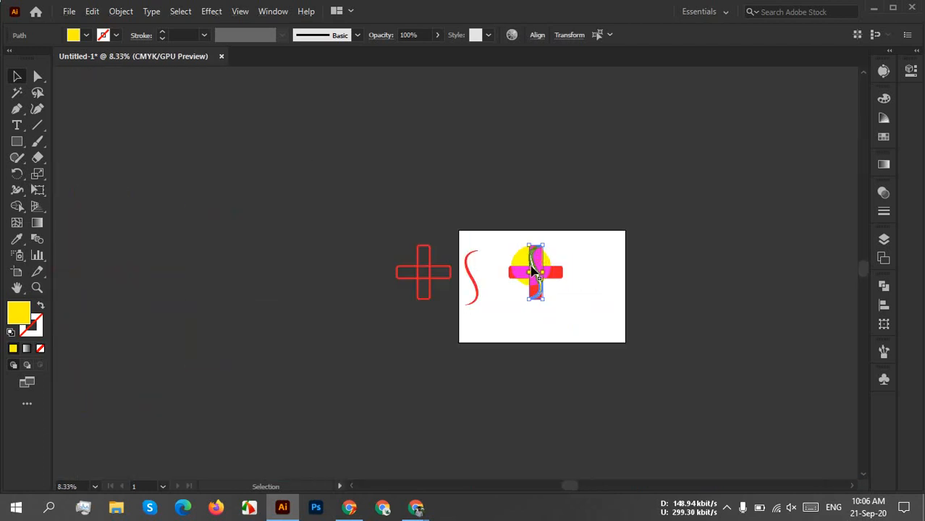
pyautogui.scroll(3, 527, 264)
pyautogui.press('space')
pyautogui.moveTo(702, 327); pyautogui.dragTo(596, 312)
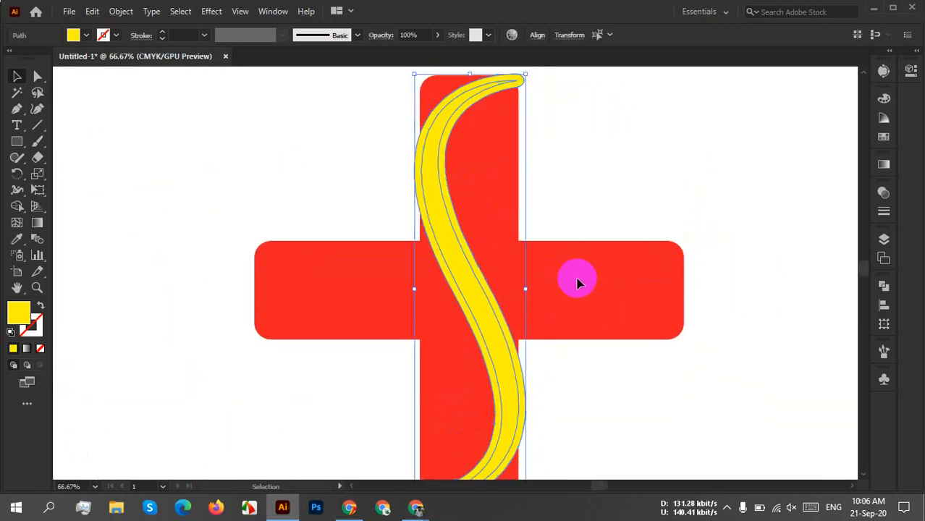
pyautogui.click(586, 218)
pyautogui.click(572, 238)
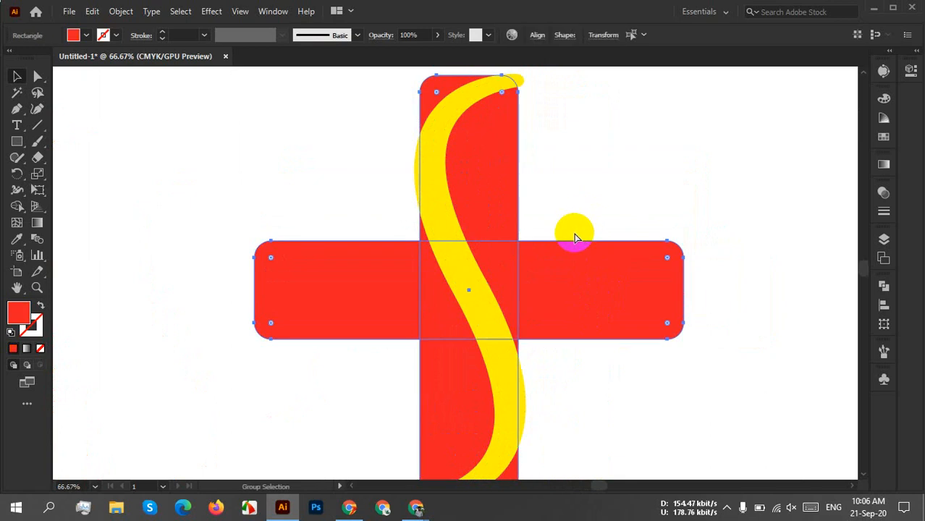
pyautogui.press('v')
pyautogui.click(589, 207)
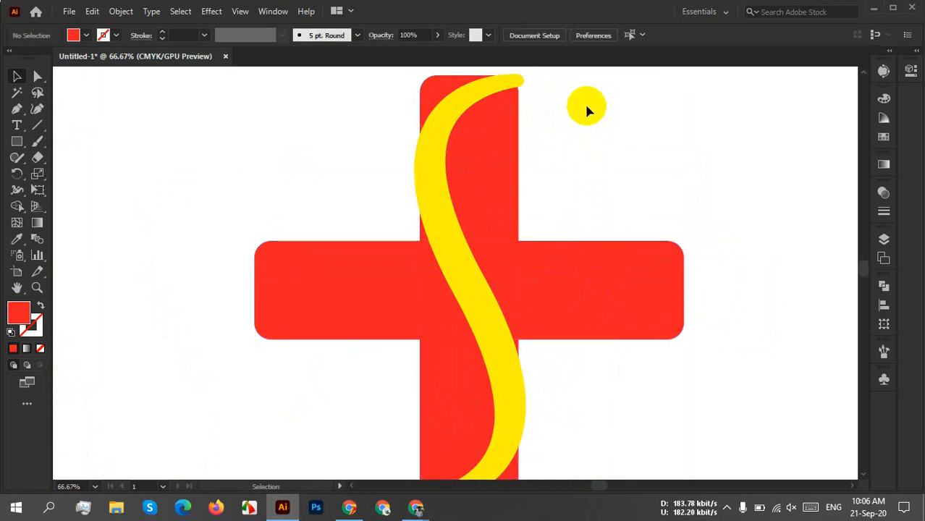
# Divide the red cross rectangles and both yellow S-curves into separate pieces with the Pathfinder Divide operation.
pyautogui.moveTo(595, 89); pyautogui.dragTo(326, 449)
pyautogui.scroll(1, 675, 251)
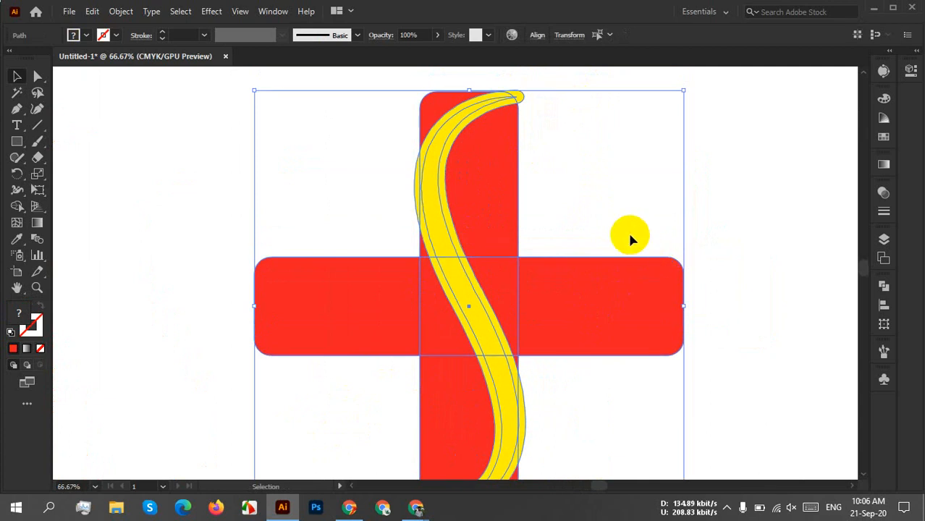
pyautogui.scroll(-2, 629, 237)
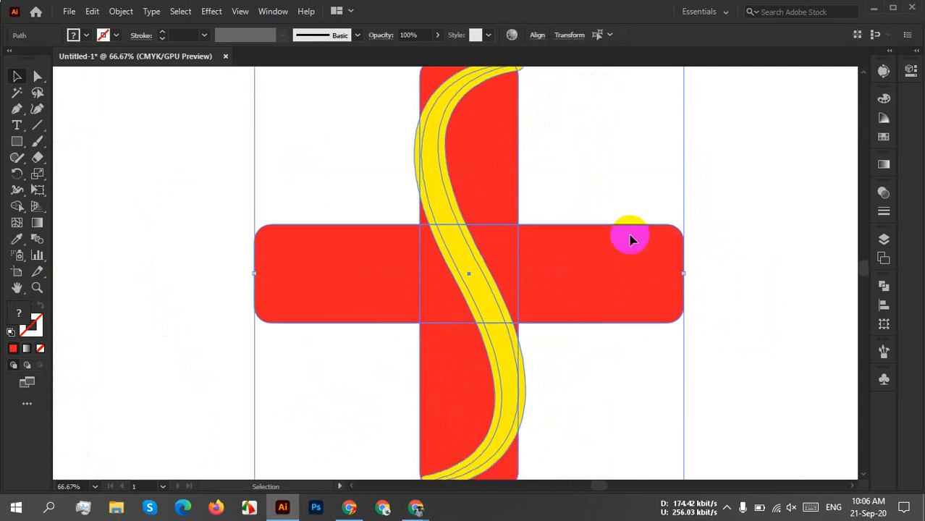
pyautogui.scroll(-3, 630, 239)
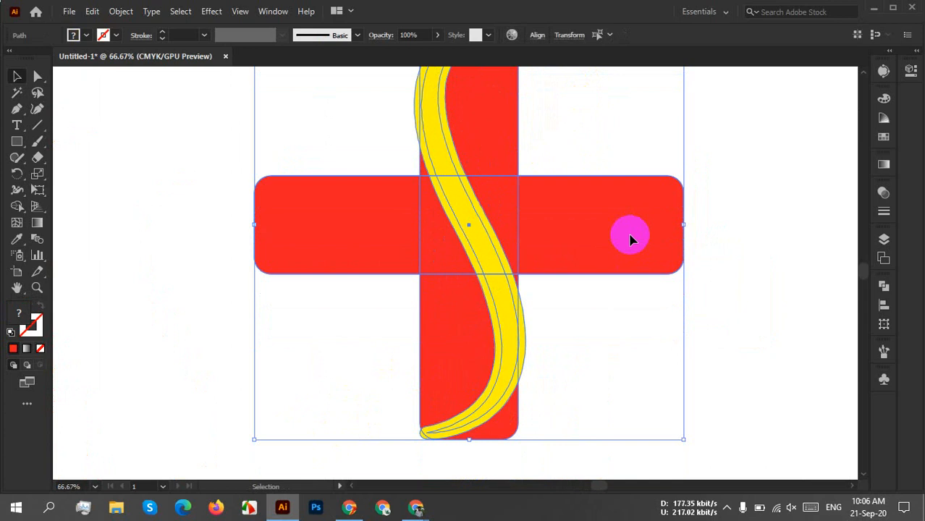
pyautogui.scroll(4, 628, 239)
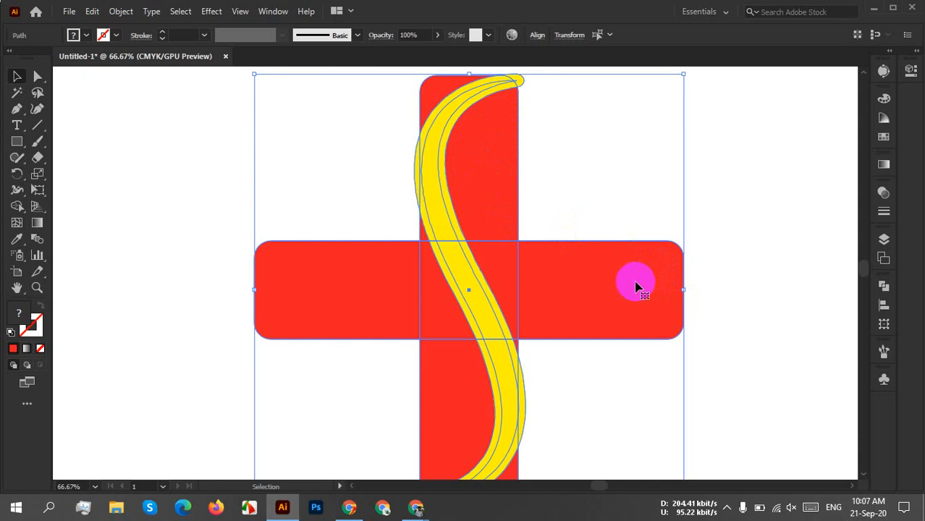
pyautogui.scroll(-3, 634, 287)
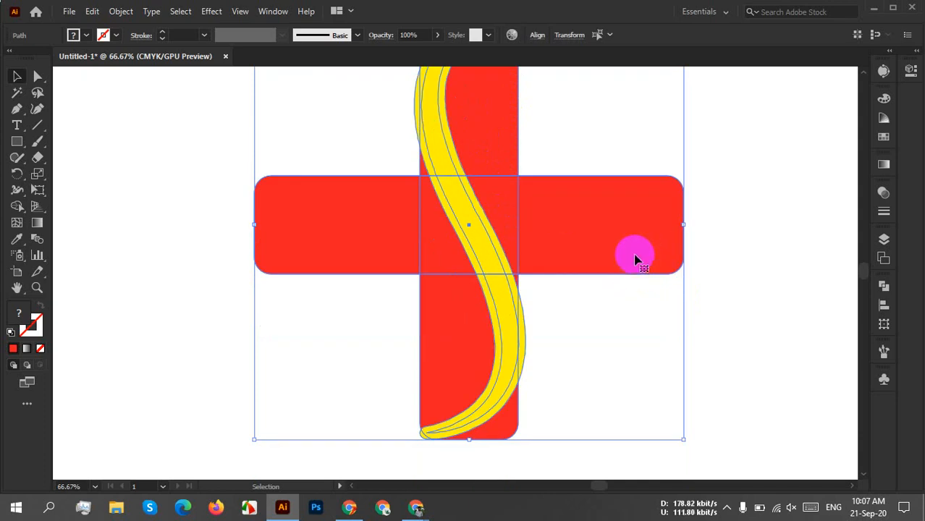
pyautogui.scroll(2, 635, 259)
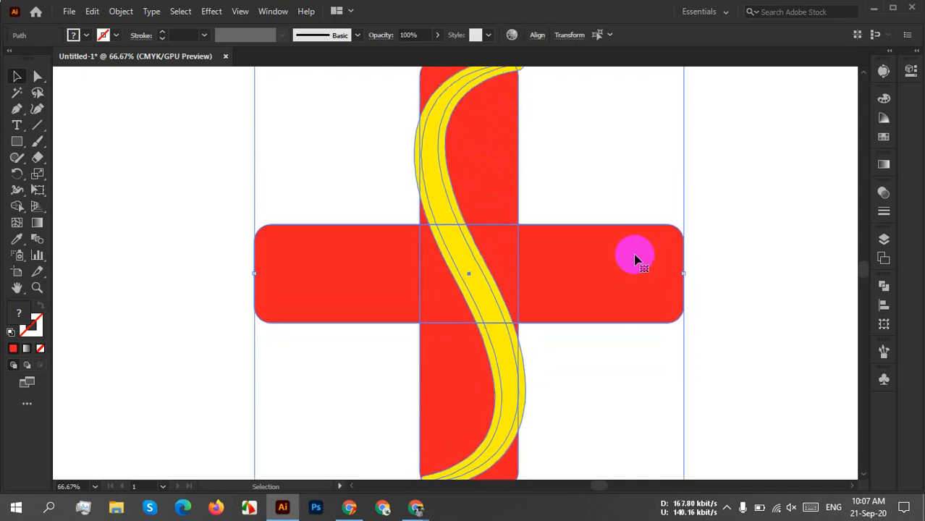
pyautogui.scroll(-1, 634, 260)
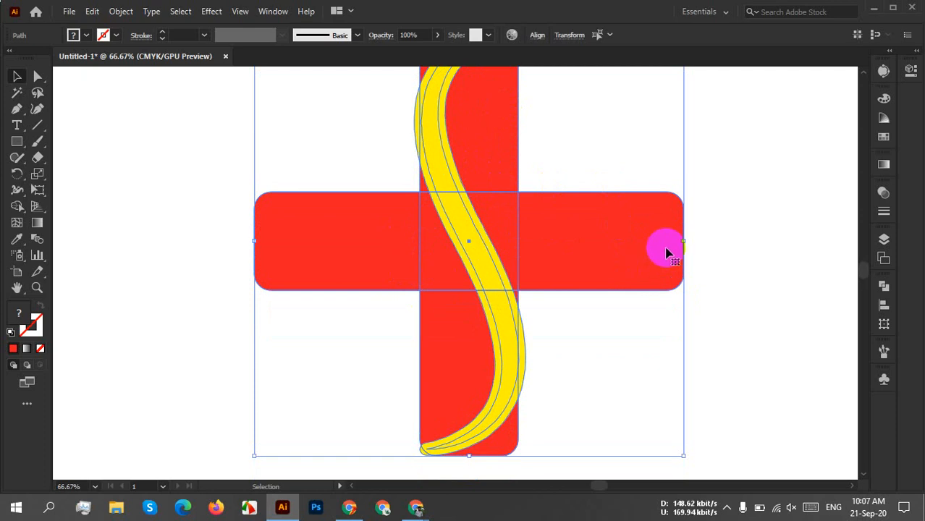
pyautogui.click(883, 287)
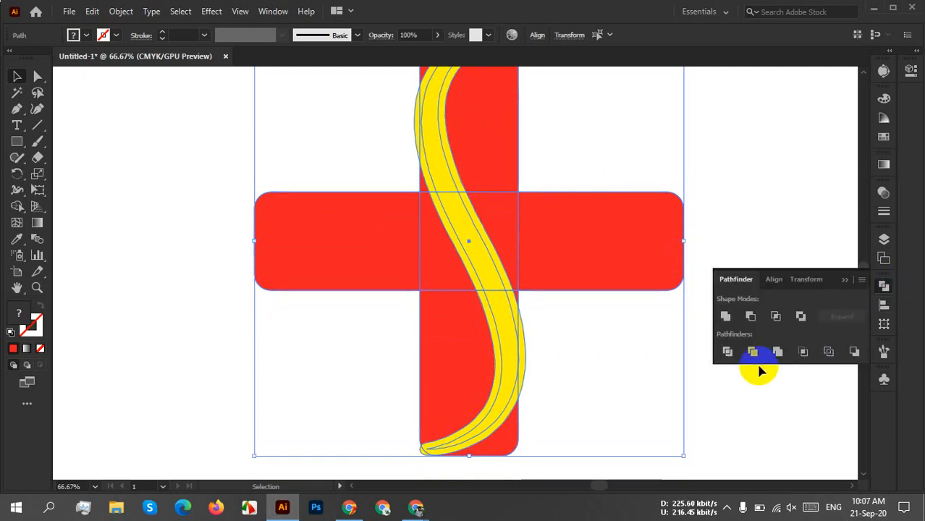
pyautogui.click(727, 351)
# Ungroup the divided cross and S-curve pieces and clear the selection.
pyautogui.rightClick(469, 185)
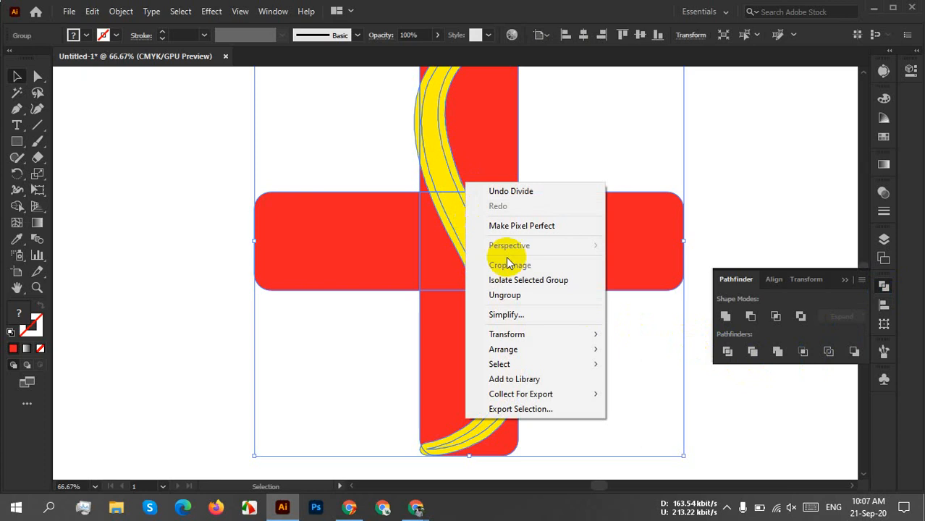
pyautogui.click(505, 297)
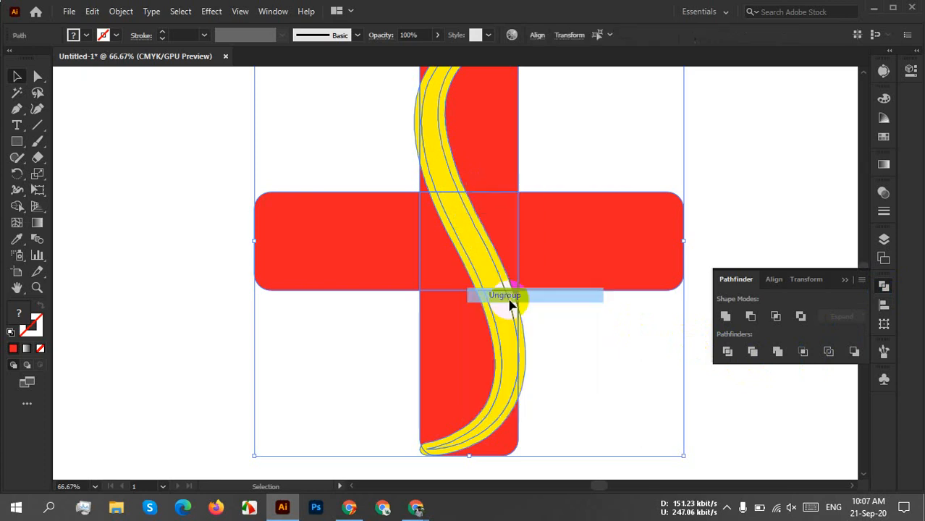
pyautogui.click(844, 280)
pyautogui.click(741, 273)
# Delete the offset border pieces at the S-curve's upper tip and along its right edge down through the crossbar.
pyautogui.scroll(1, 738, 272)
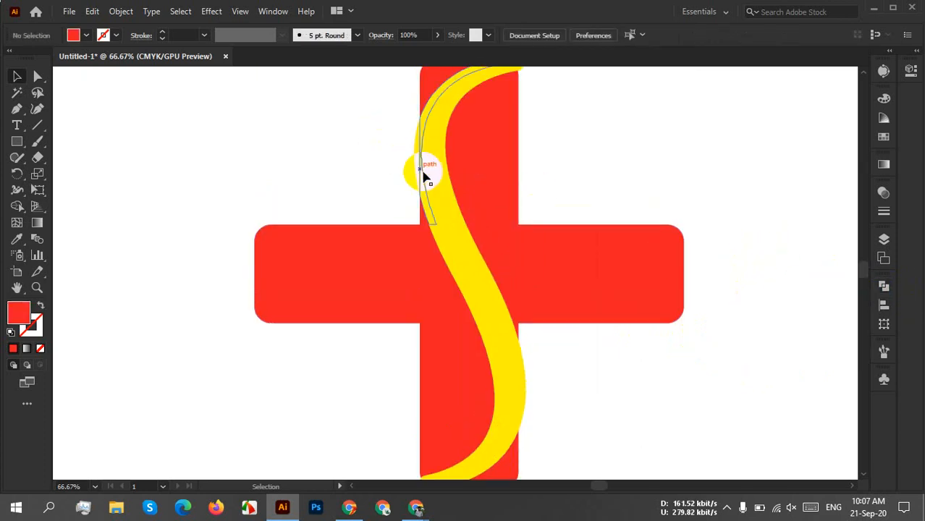
pyautogui.moveTo(425, 176); pyautogui.dragTo(413, 156)
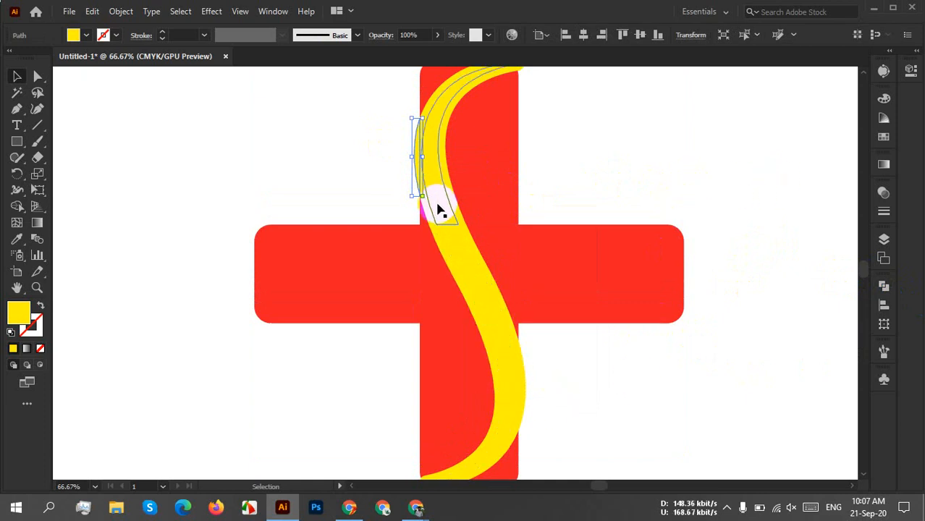
pyautogui.scroll(1, 617, 209)
pyautogui.scroll(1, 614, 201)
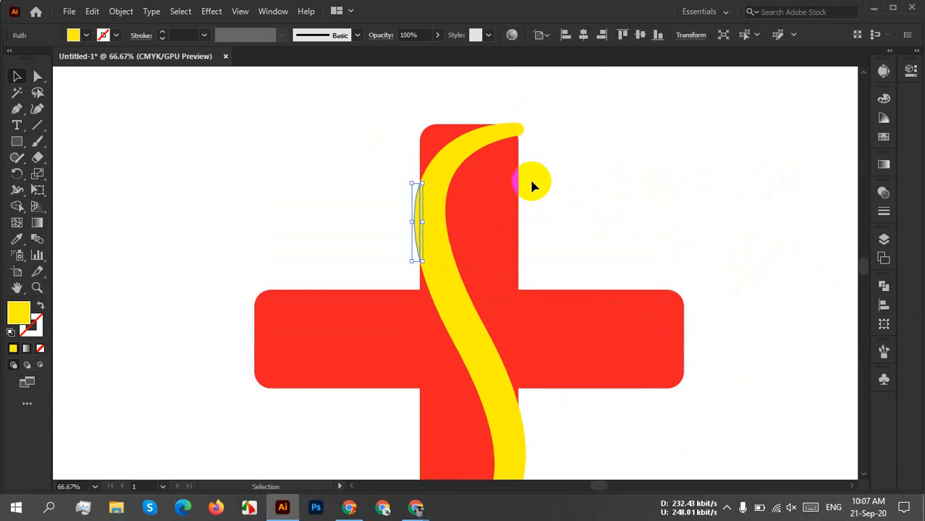
pyautogui.click(520, 129)
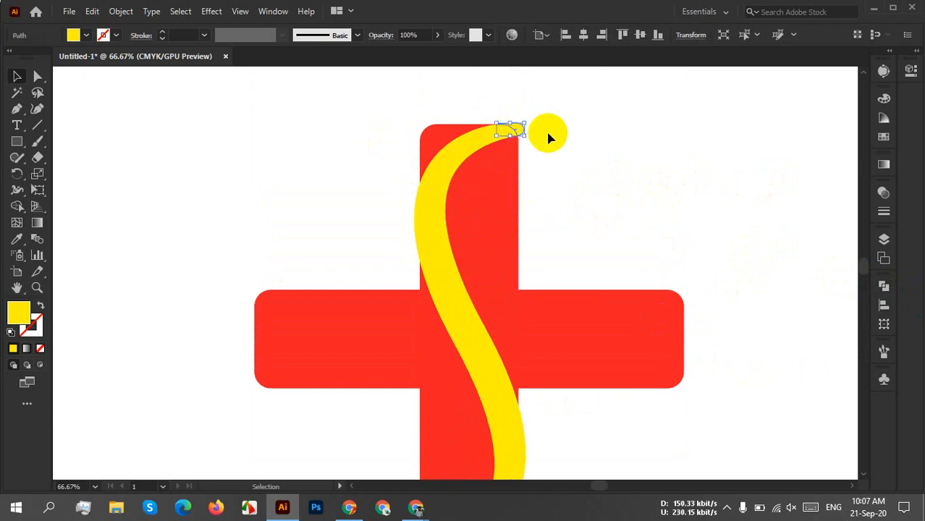
pyautogui.click(547, 134)
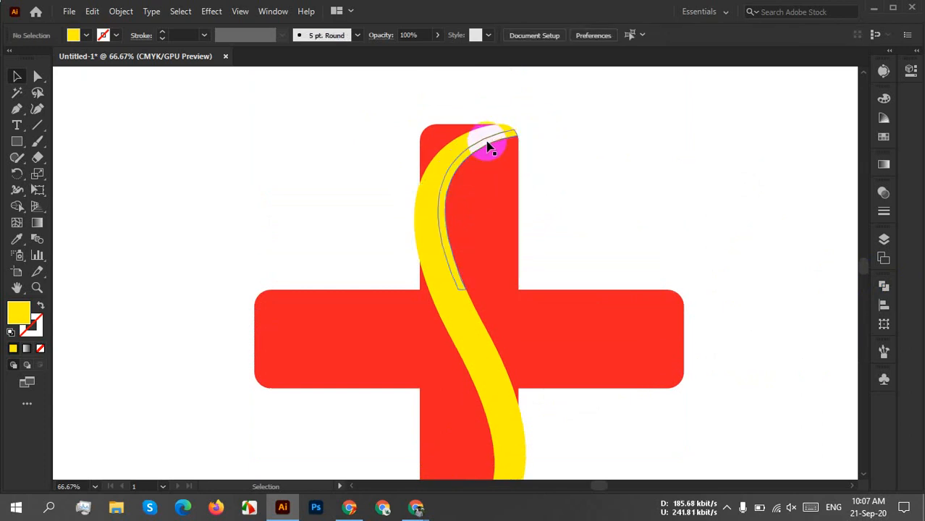
pyautogui.moveTo(489, 147); pyautogui.dragTo(434, 165)
pyautogui.click(556, 212)
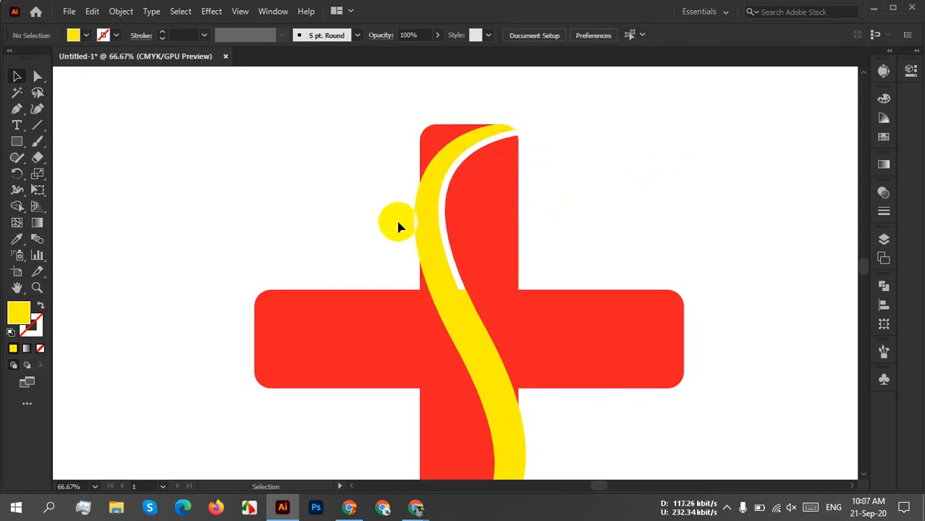
pyautogui.click(489, 337)
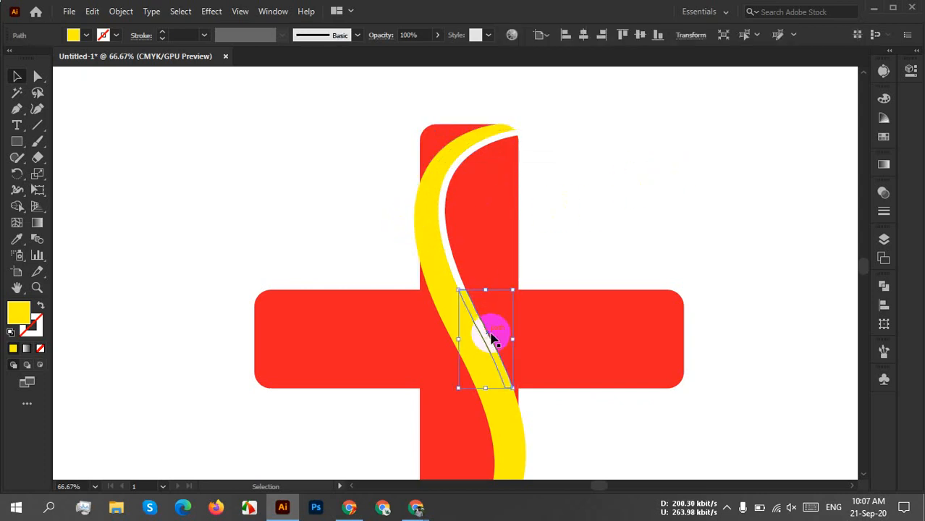
pyautogui.click(548, 391)
pyautogui.scroll(-3, 557, 362)
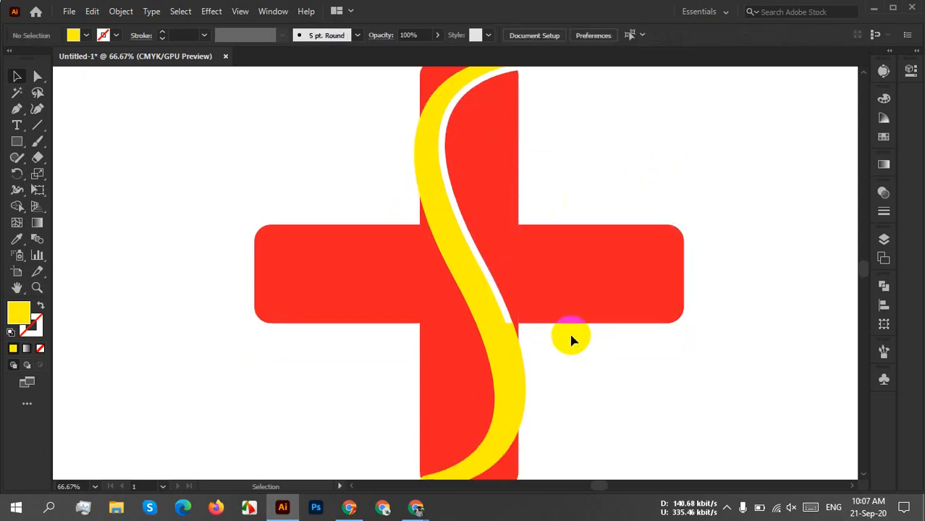
# Delete the offset border pieces on both sides of the S-curve below the crossbar, including the right overhang.
pyautogui.click(517, 357)
pyautogui.press('Delete')
pyautogui.click(526, 404)
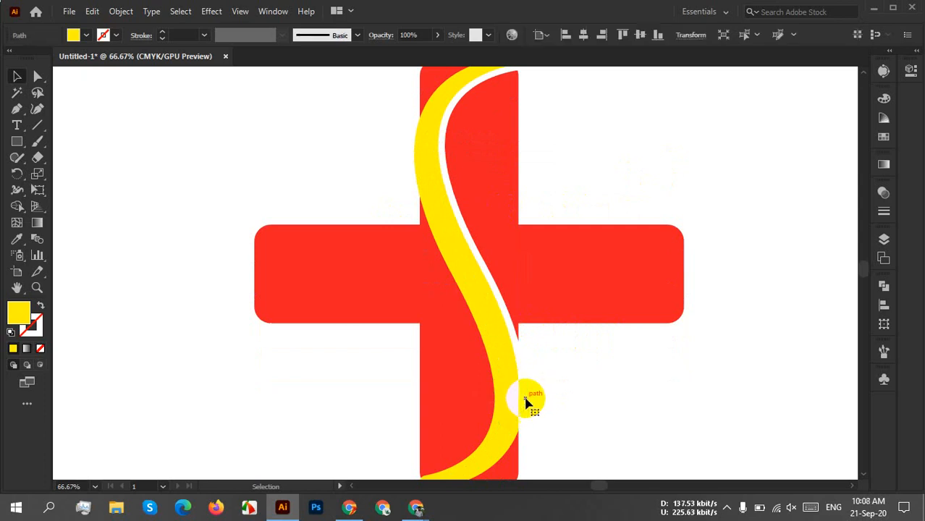
pyautogui.press('Delete')
pyautogui.click(498, 468)
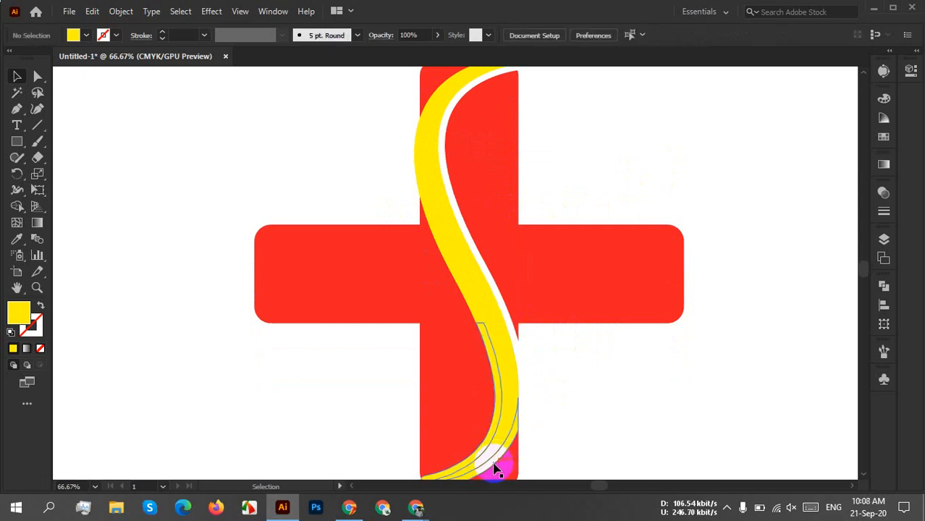
pyautogui.press('Delete')
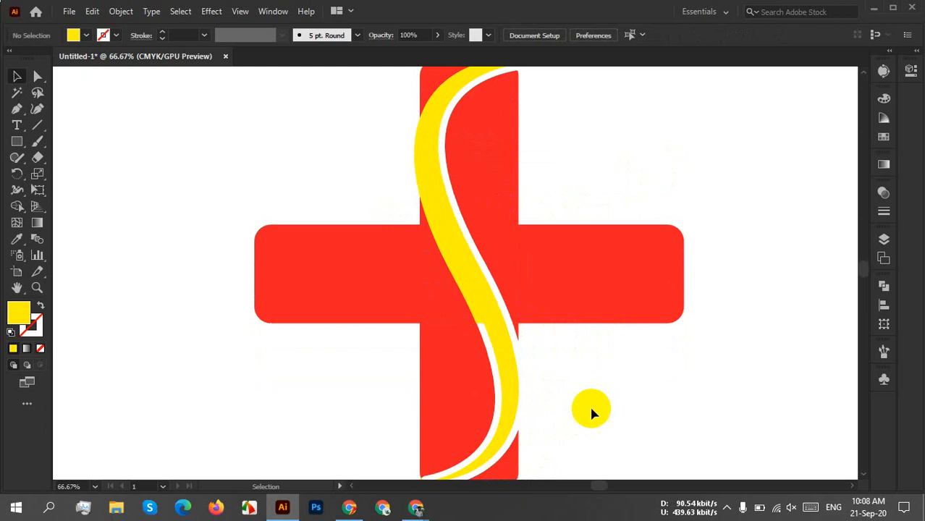
# Delete the offset border pieces along the S-curve's left edge from the crossbar upward, including the left overhang.
pyautogui.click(469, 312)
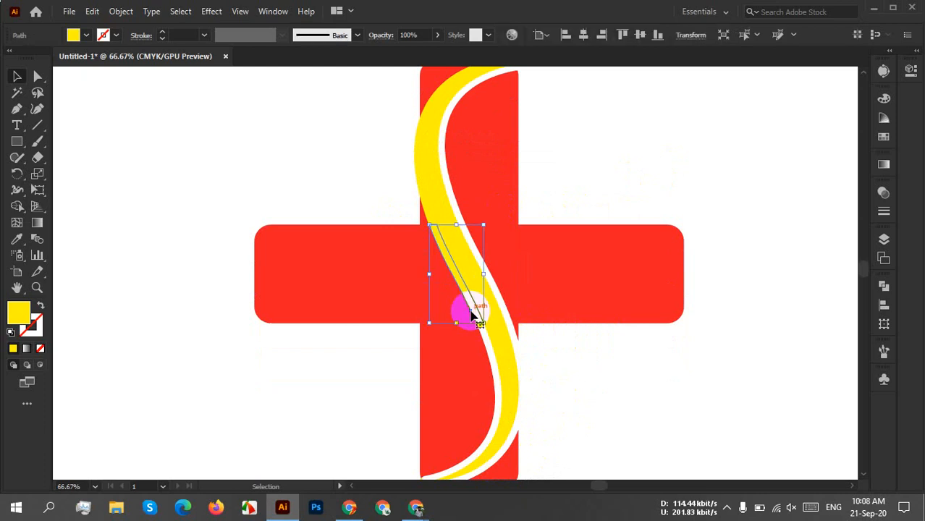
pyautogui.press('Delete')
pyautogui.click(424, 215)
pyautogui.press('Delete')
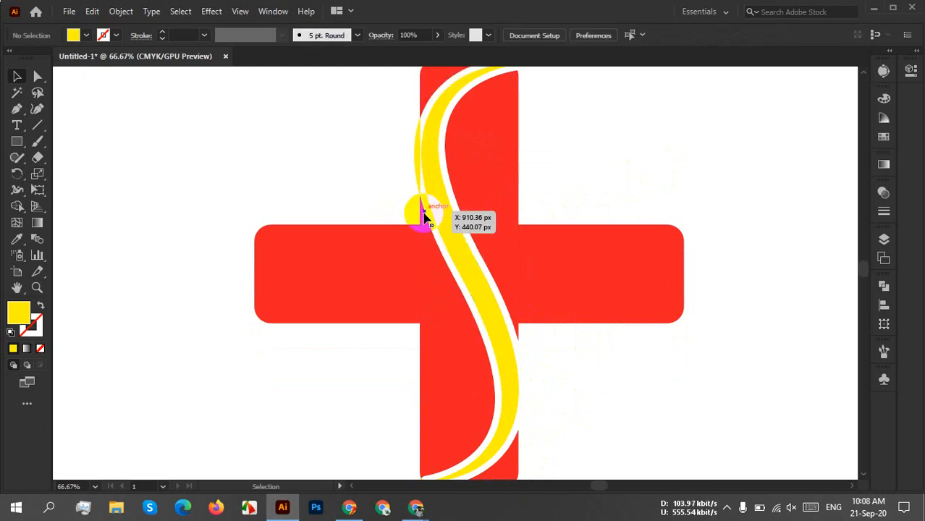
pyautogui.click(414, 169)
pyautogui.press('Delete')
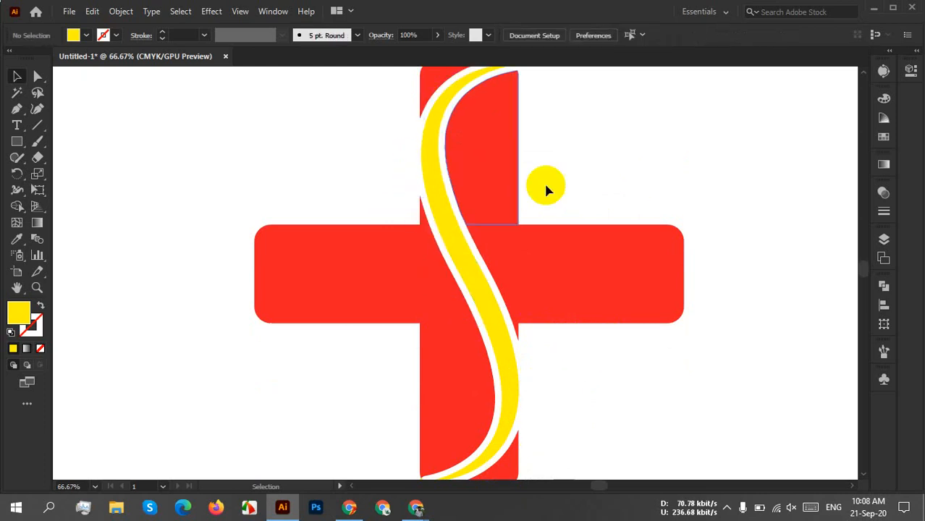
# Undo the border piece deletions, the ungrouping and the Divide operation.
pyautogui.scroll(1, 650, 182)
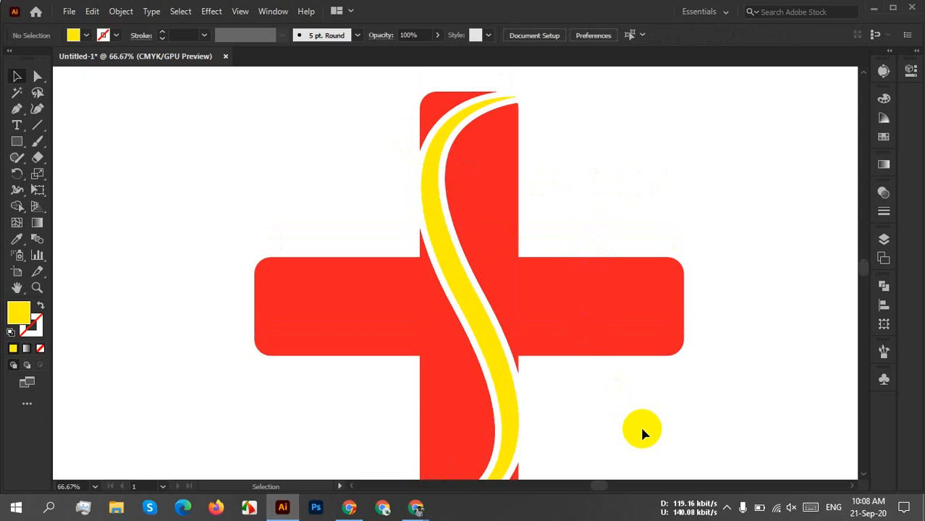
pyautogui.hotkey('ctrl', 'z')
pyautogui.hotkey('ctrl', 'z')
pyautogui.hotkey('ctrl', 'z')
pyautogui.hotkey('ctrl', 'z')
pyautogui.hotkey('ctrl', 'z')
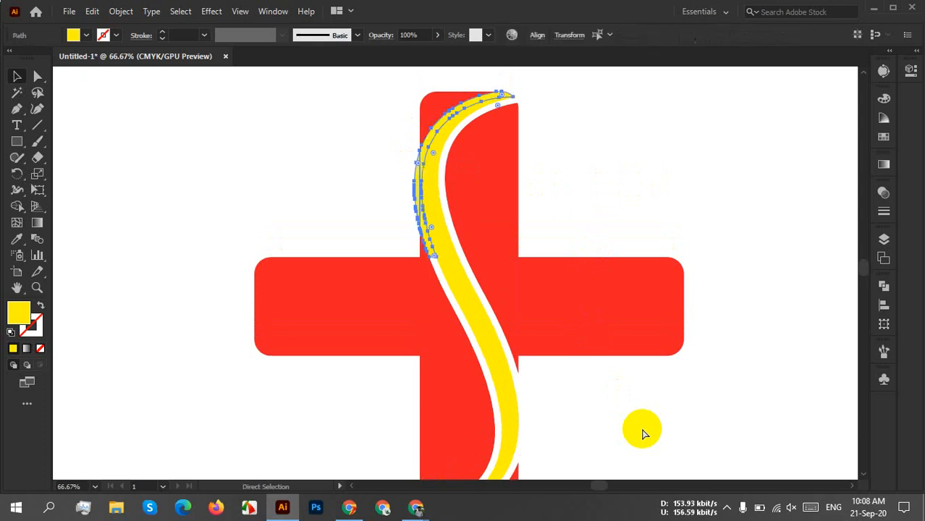
pyautogui.hotkey('ctrl', 'z')
pyautogui.hotkey('ctrl', 'z')
pyautogui.hotkey('ctrl', 'z')
pyautogui.hotkey('ctrl', 'z')
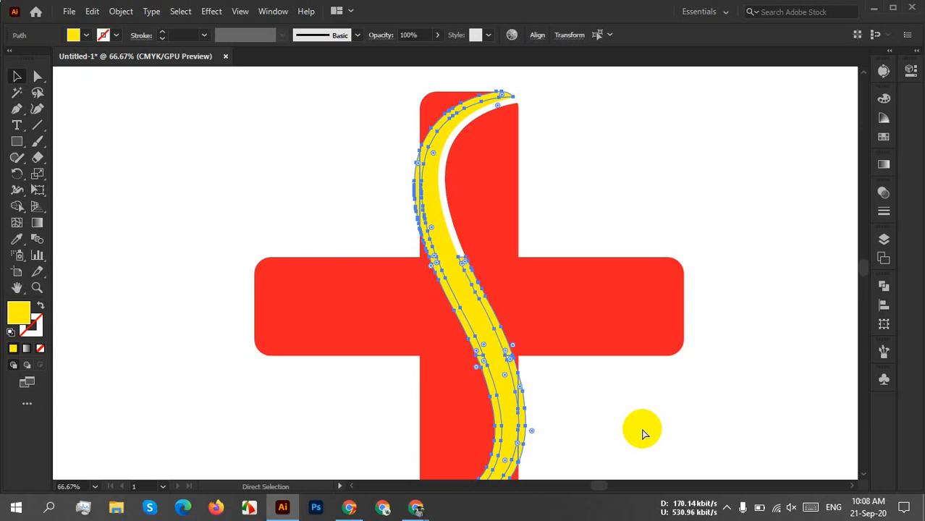
pyautogui.hotkey('ctrl', 'z')
pyautogui.hotkey('ctrl', 'z')
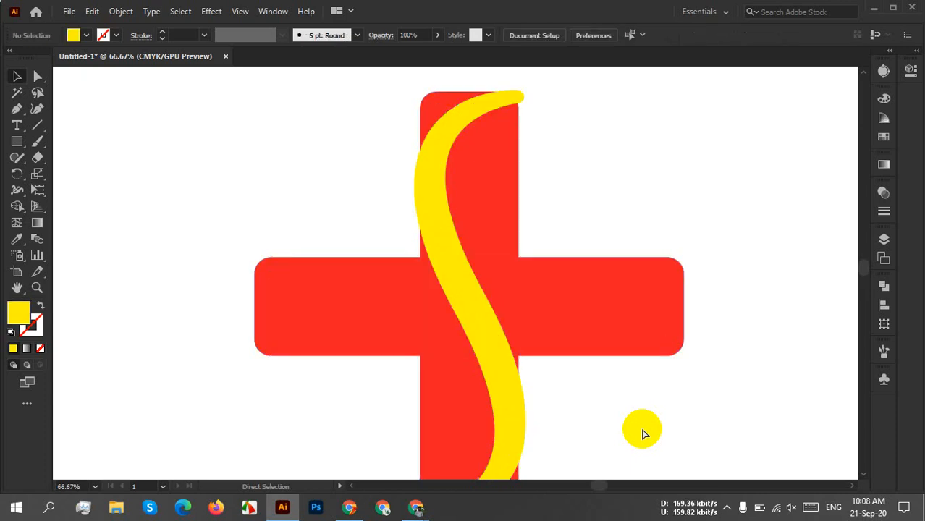
# Undo the widening of the S-curves and lock both red rectangles of the cross.
pyautogui.hotkey('ctrl', 'z')
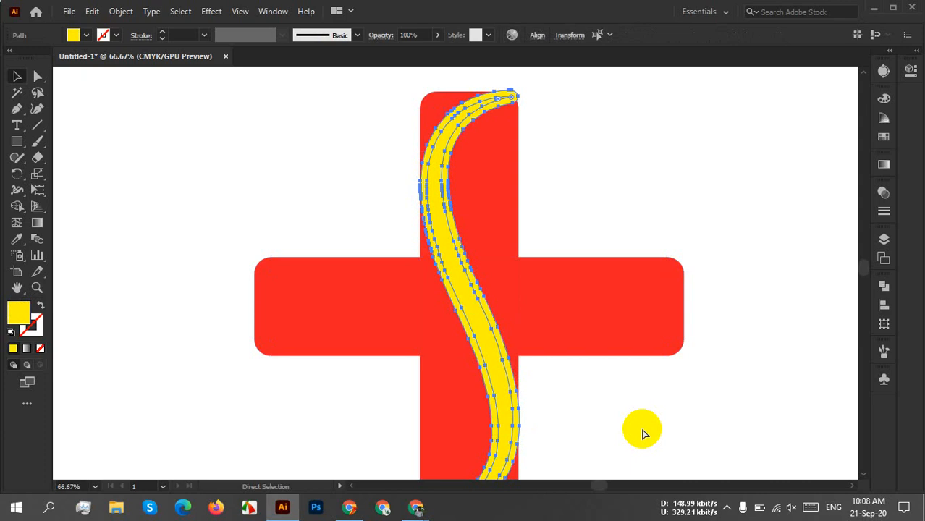
pyautogui.hotkey('ctrl', 'z')
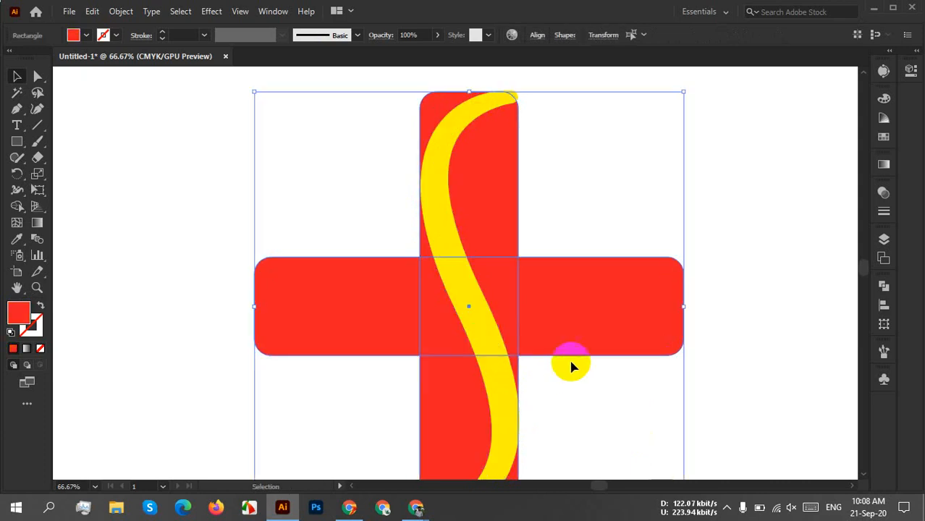
pyautogui.click(660, 163)
pyautogui.click(499, 203)
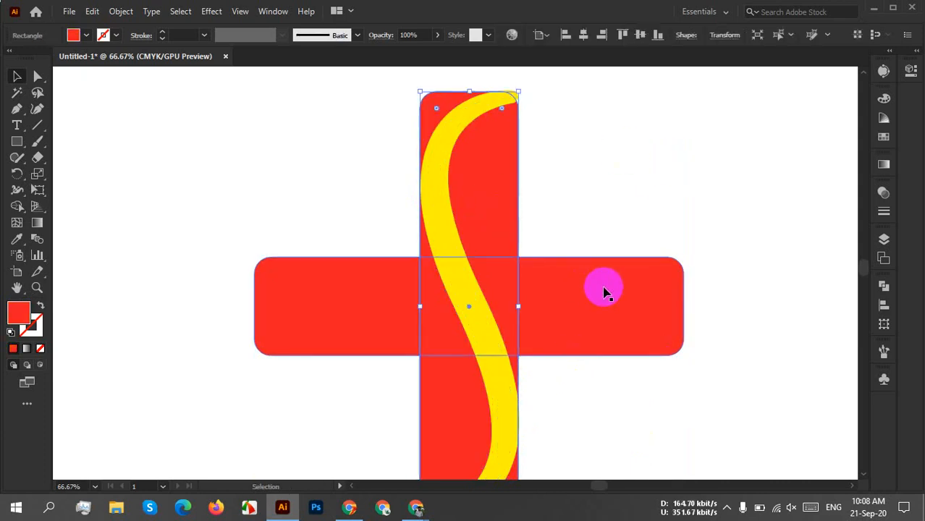
pyautogui.keyDown('shift'); pyautogui.click(604, 288); pyautogui.keyUp('shift')
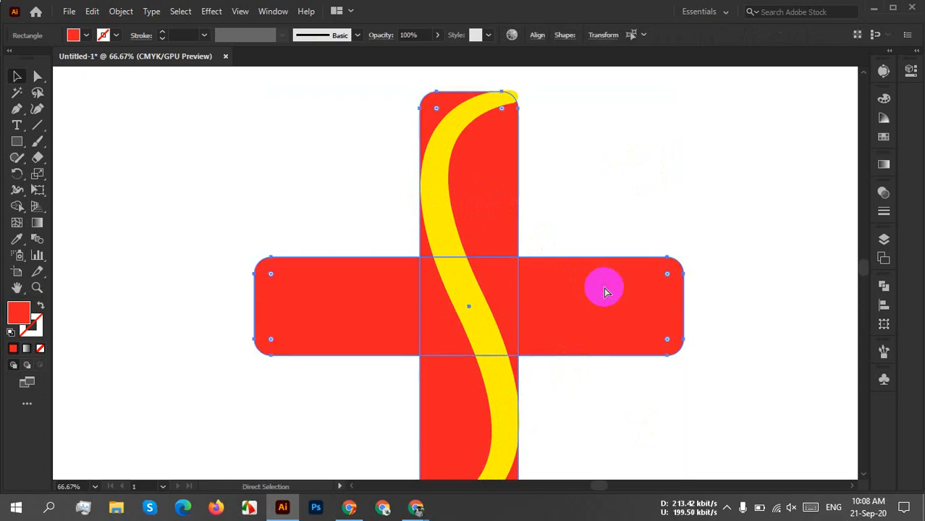
pyautogui.hotkey('ctrl', '2')
# Narrow the original and offset yellow S-curves together about their centre so they sit slightly inside the vertical rectangle's edges.
pyautogui.click(474, 308)
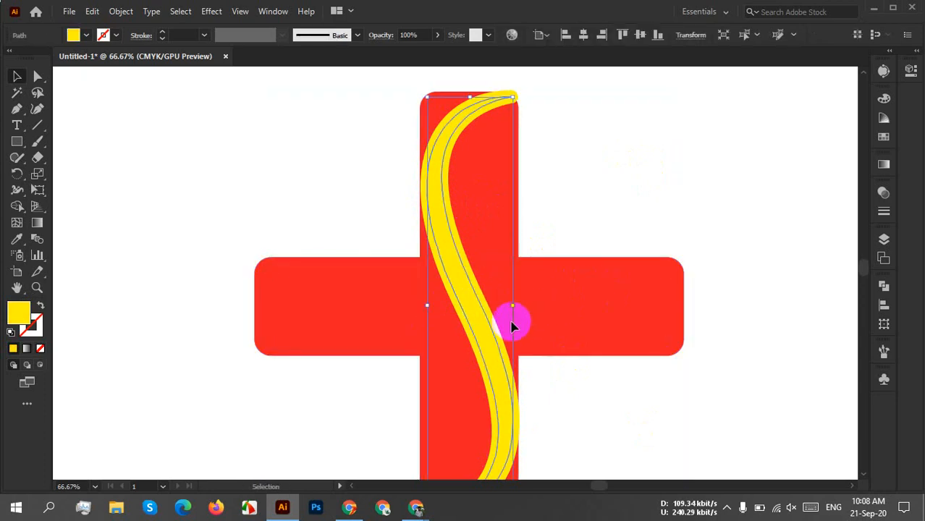
pyautogui.keyDown('shift'); pyautogui.click(497, 335); pyautogui.keyUp('shift')
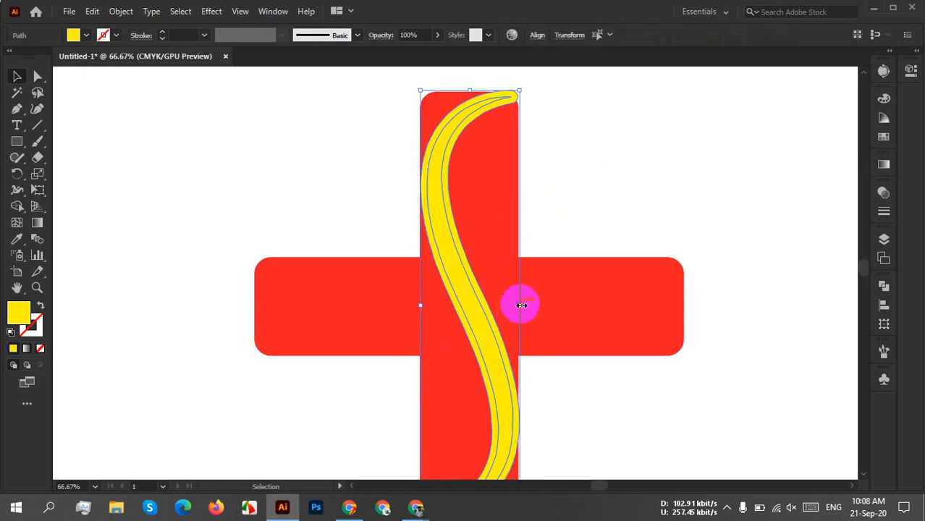
pyautogui.moveTo(521, 305); pyautogui.dragTo(512, 303)
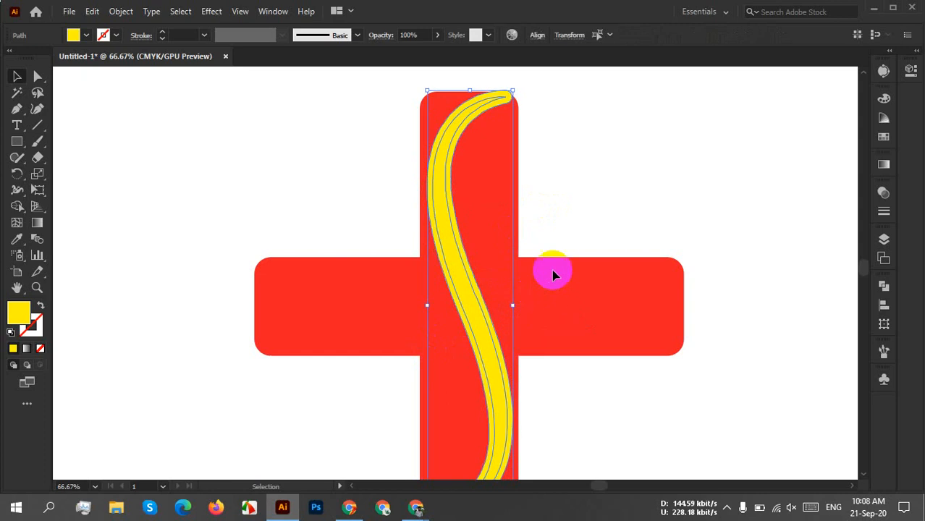
# Widen the original and offset yellow S-curves together about their centre, keeping them just inside the vertical rectangle's side edges.
pyautogui.scroll(-3, 589, 254)
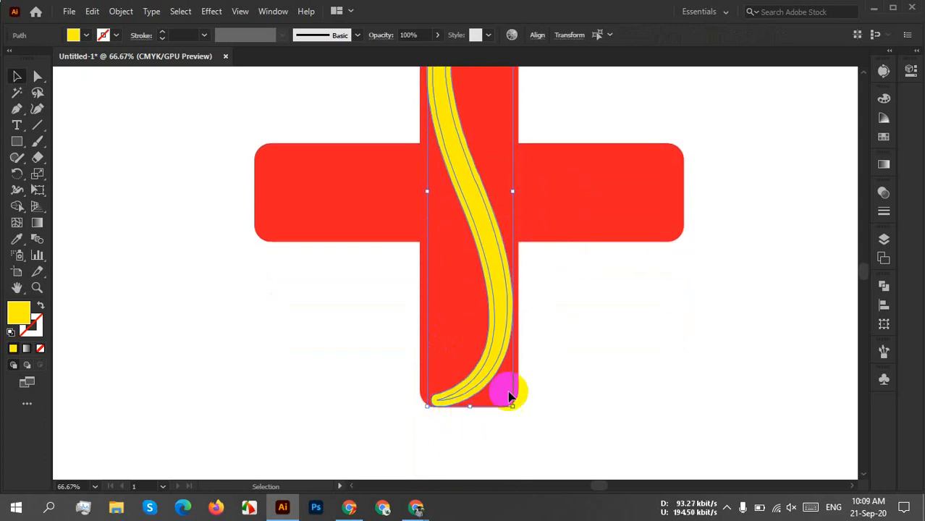
pyautogui.scroll(2, 572, 347)
pyautogui.scroll(2, 572, 346)
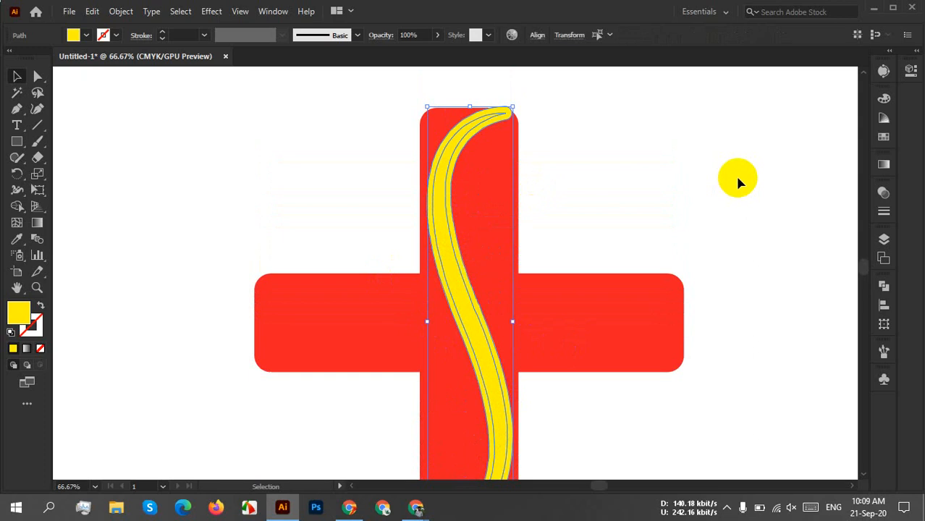
pyautogui.click(481, 309)
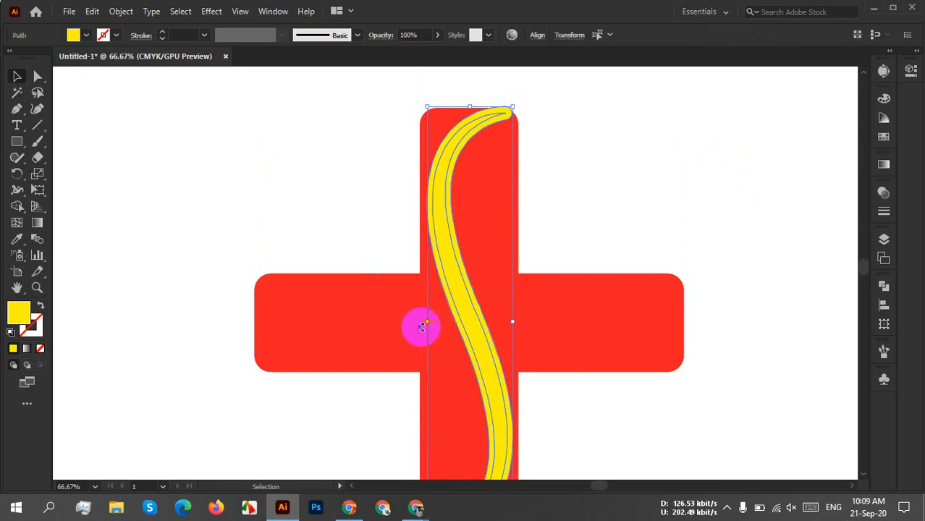
pyautogui.moveTo(428, 325); pyautogui.dragTo(428, 324)
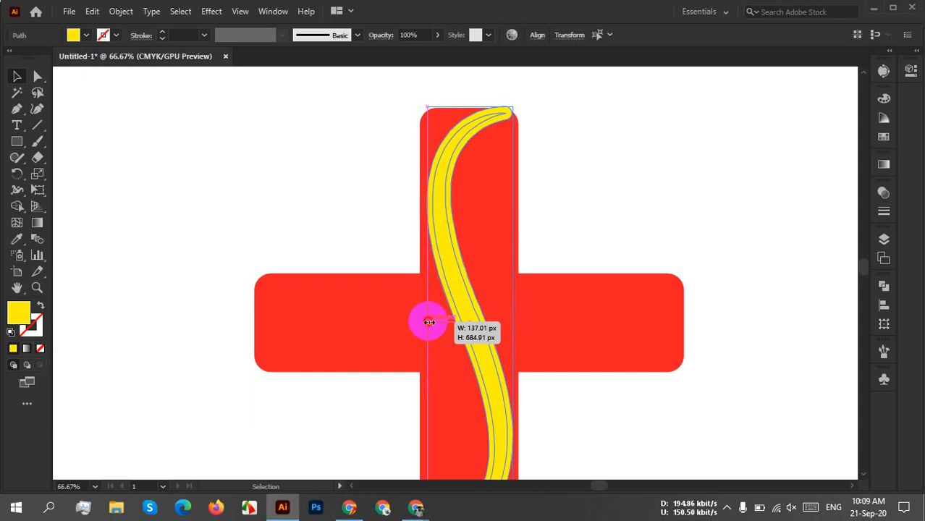
pyautogui.moveTo(426, 322); pyautogui.dragTo(425, 323)
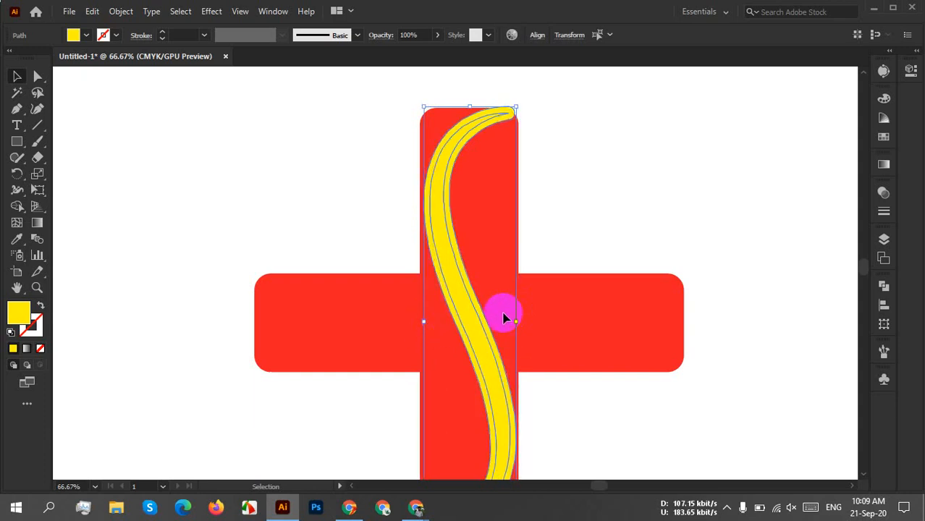
pyautogui.click(619, 189)
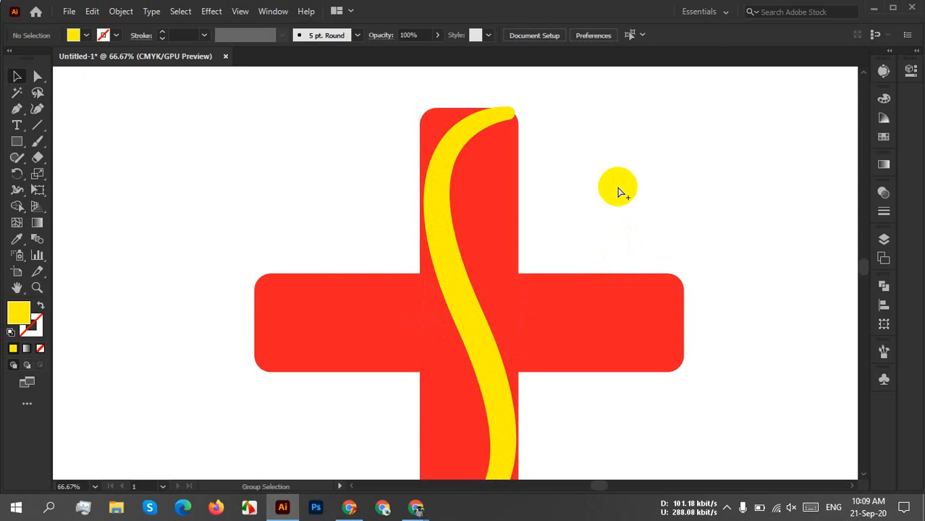
# Unlock the red rectangles, split them and both S-curves with the Pathfinder Divide operation, and ungroup the resulting pieces.
pyautogui.hotkey('ctrl', 'alt', '2')
pyautogui.moveTo(729, 158); pyautogui.dragTo(223, 489)
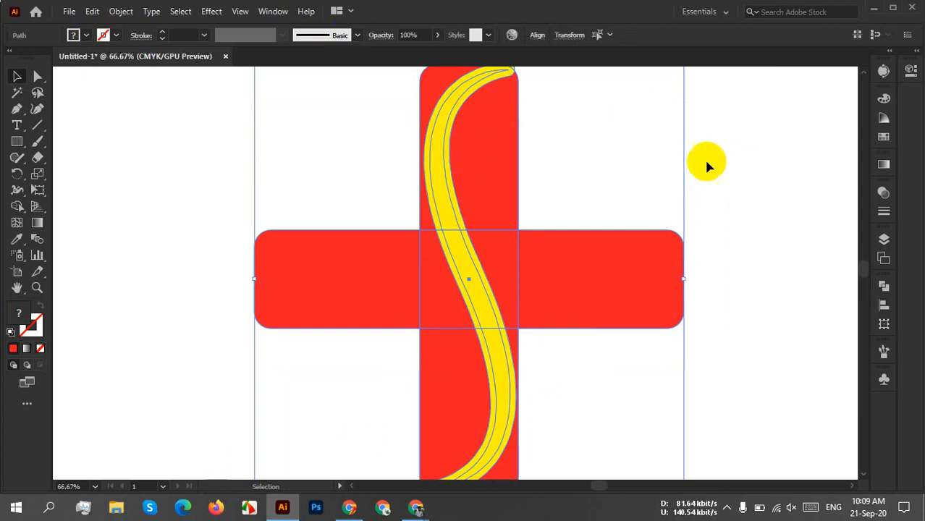
pyautogui.click(880, 297)
pyautogui.click(727, 352)
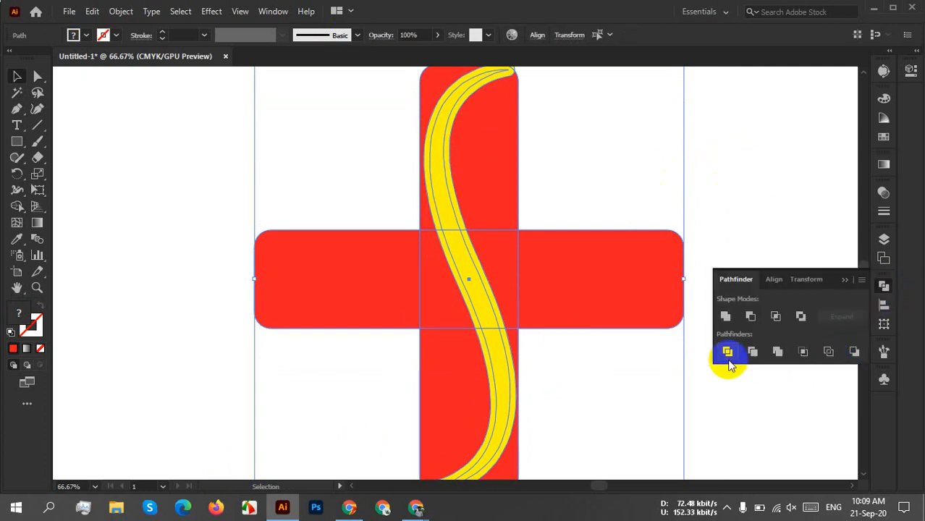
pyautogui.rightClick(589, 331)
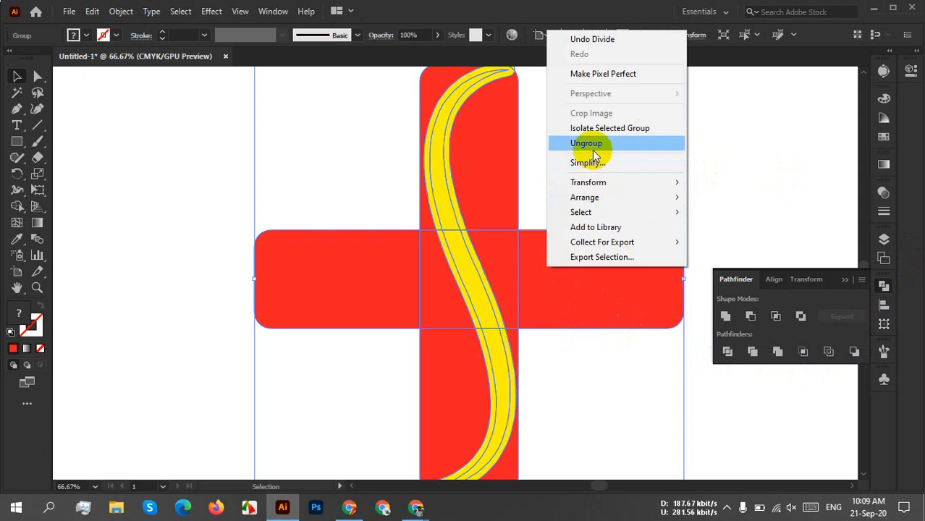
pyautogui.click(588, 143)
pyautogui.click(856, 289)
pyautogui.scroll(2, 711, 159)
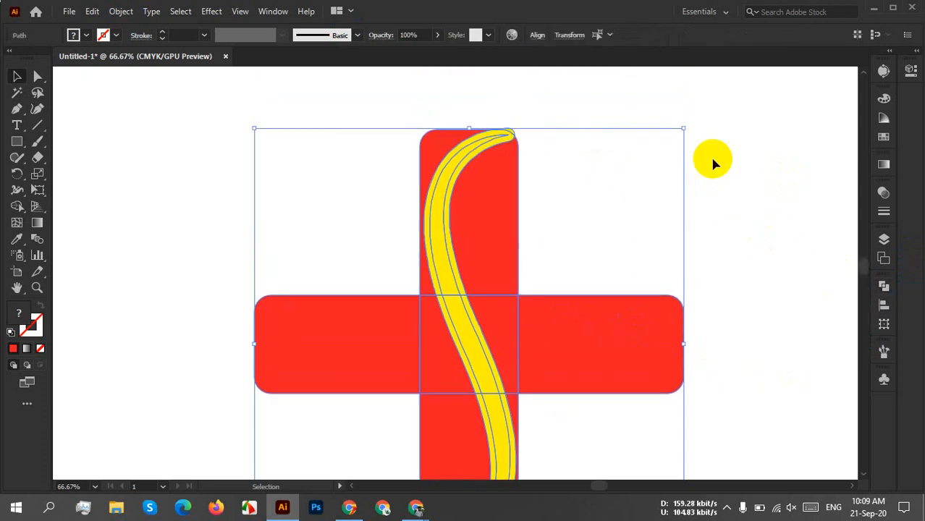
# Delete the offset border pieces around the yellow S-curve in the upper arm, the crossbar and the lower arm.
pyautogui.click(776, 215)
pyautogui.click(450, 193)
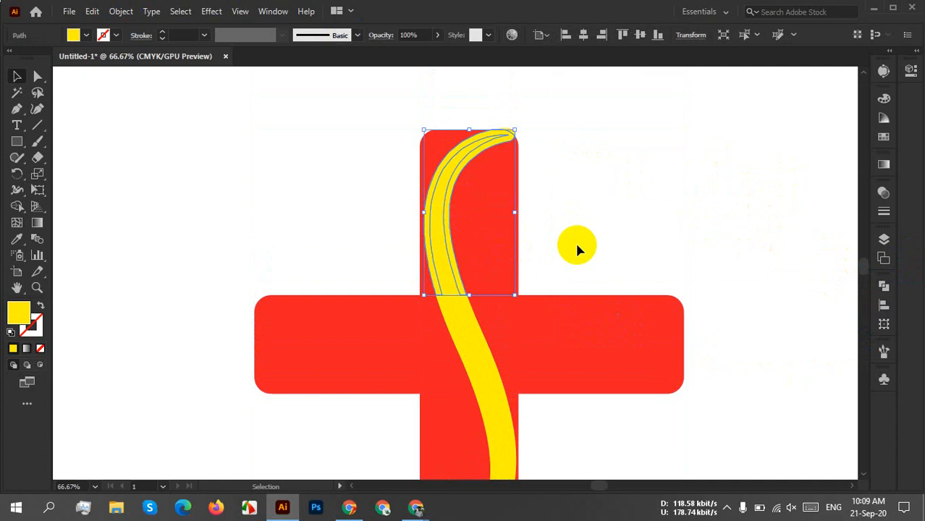
pyautogui.press('Delete')
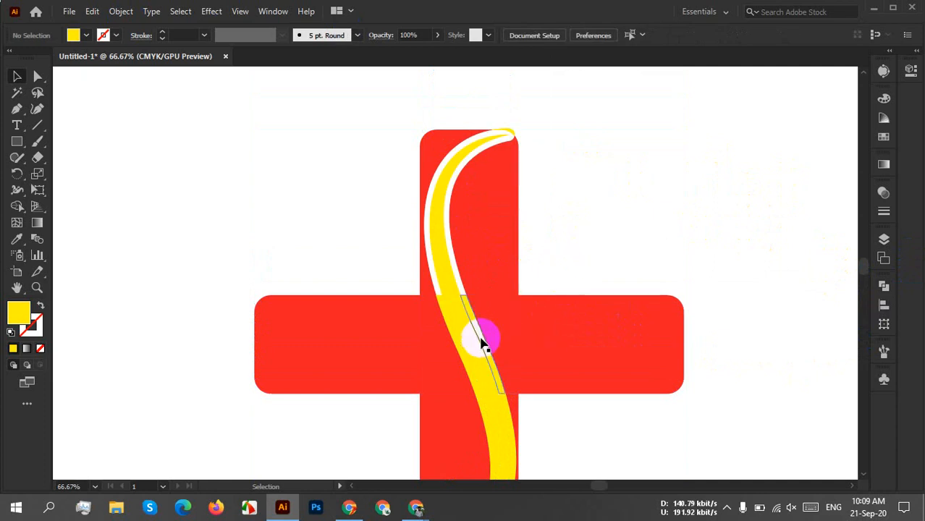
pyautogui.moveTo(484, 351); pyautogui.dragTo(460, 351)
pyautogui.click(489, 424)
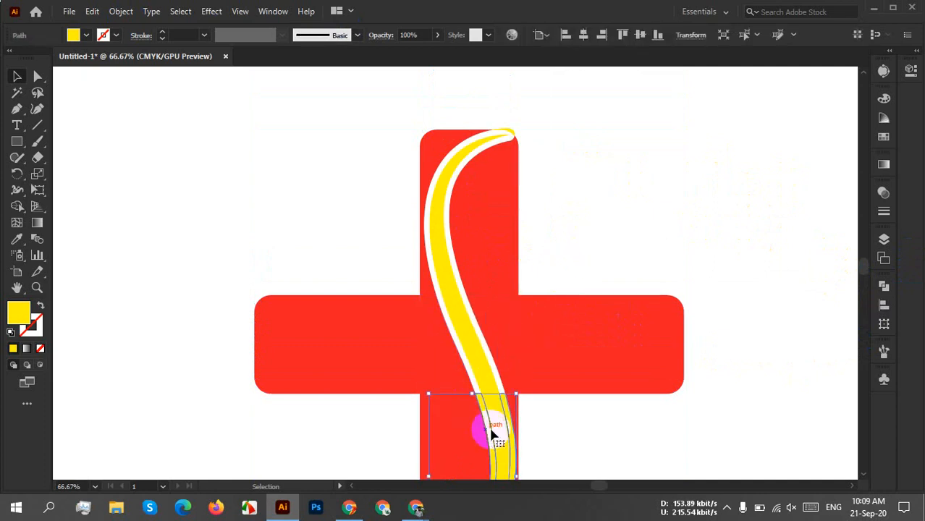
pyautogui.click(565, 419)
pyautogui.scroll(-3, 570, 405)
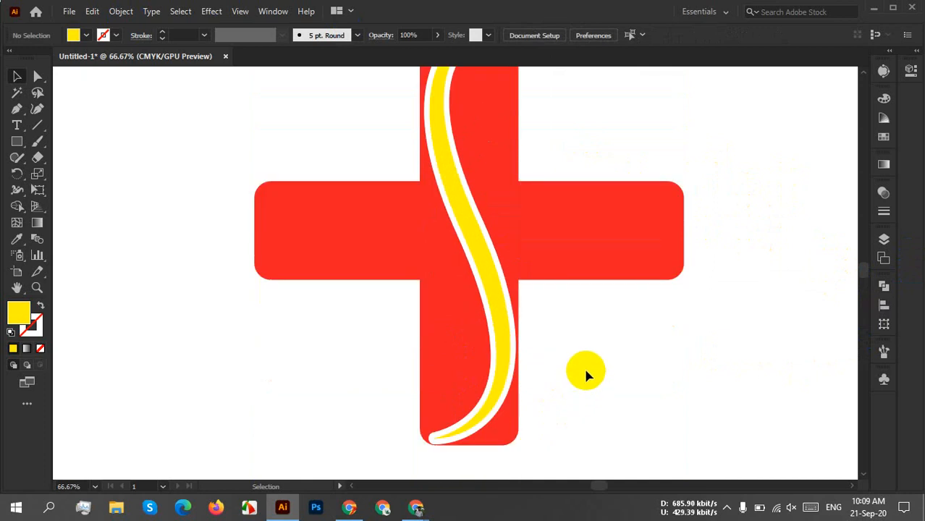
# Examine how the white border meets the cross's outer edges at the upper and lower tips of the S-curve.
pyautogui.scroll(2, 585, 371)
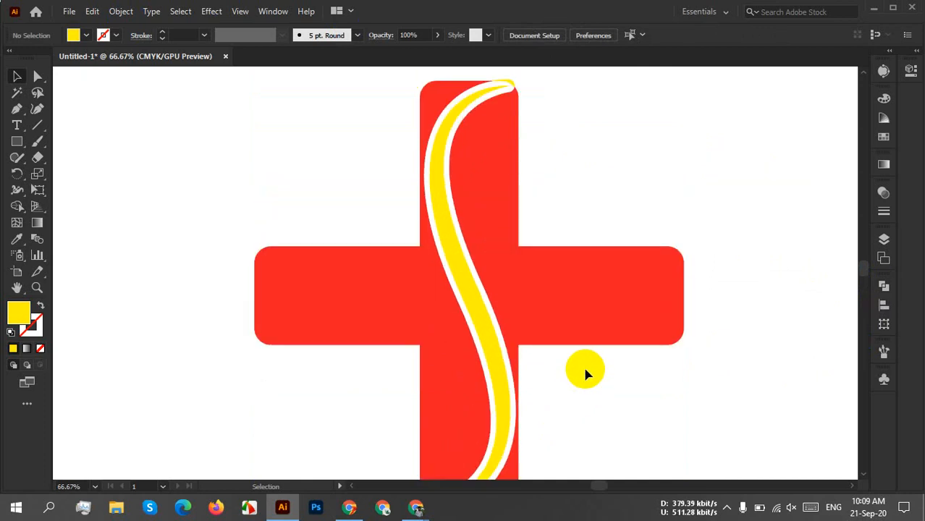
pyautogui.moveTo(510, 118)
pyautogui.mouseDown()
pyautogui.moveTo(510, 79)
pyautogui.moveTo(512, 86)
pyautogui.mouseUp()
pyautogui.scroll(-3, 563, 165)
pyautogui.moveTo(430, 435); pyautogui.dragTo(426, 438)
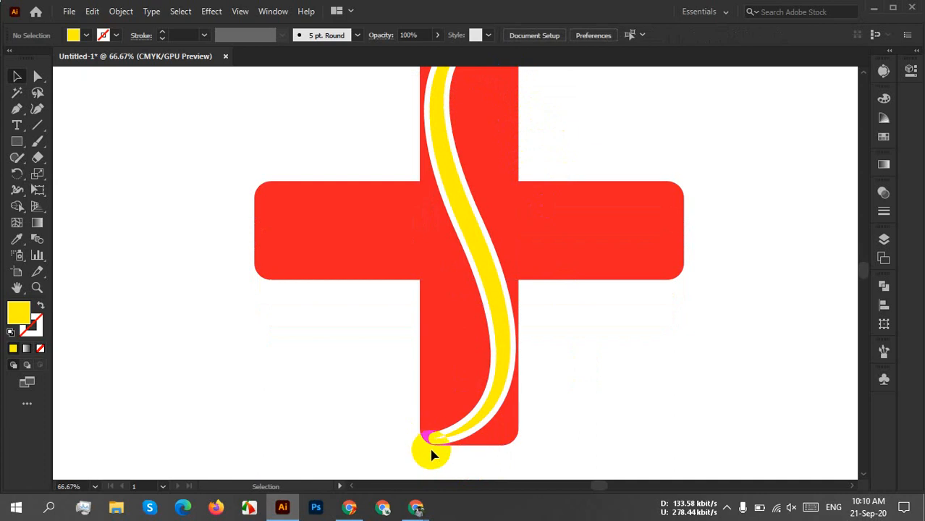
pyautogui.click(437, 443)
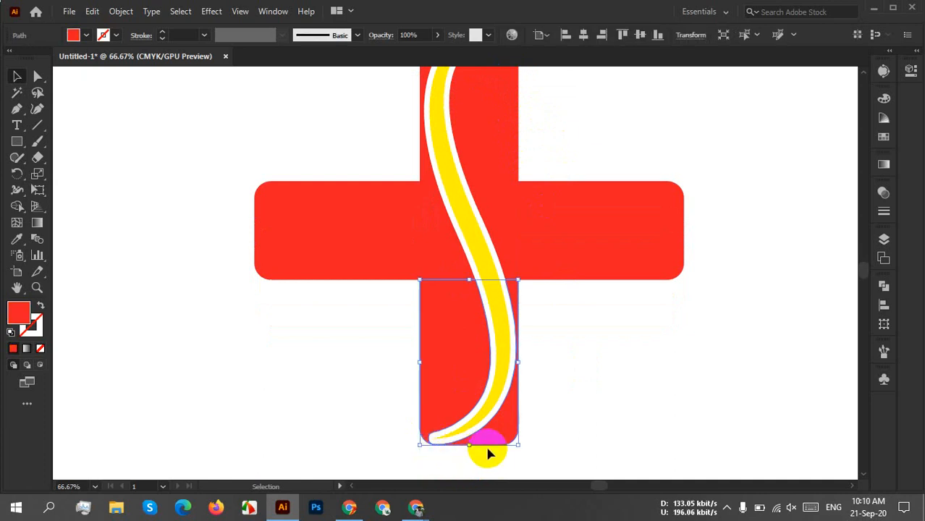
pyautogui.click(599, 430)
pyautogui.click(450, 440)
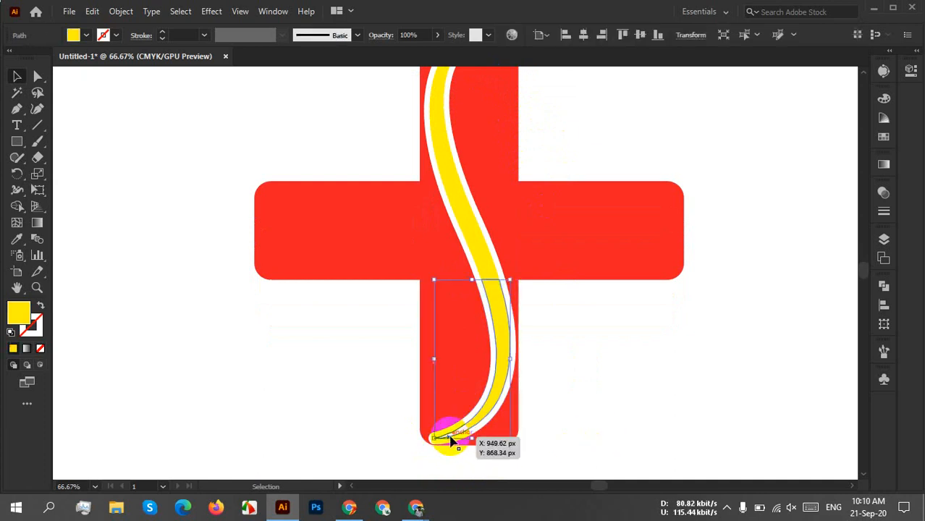
pyautogui.click(599, 428)
pyautogui.scroll(3, 433, 460)
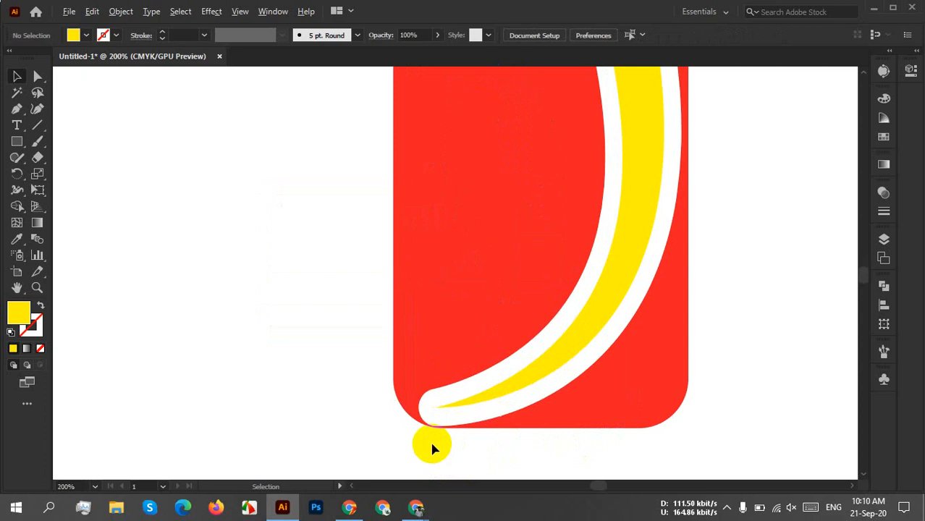
pyautogui.scroll(-5, 433, 450)
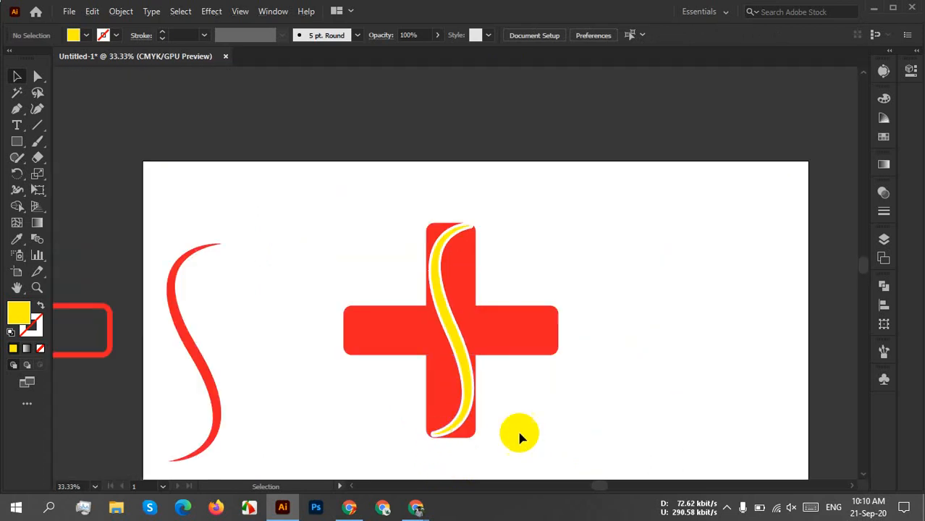
# Undo the border piece deletions and the ungrouping of the divided cross.
pyautogui.hotkey('ctrl', 'z')
pyautogui.hotkey('ctrl', 'z')
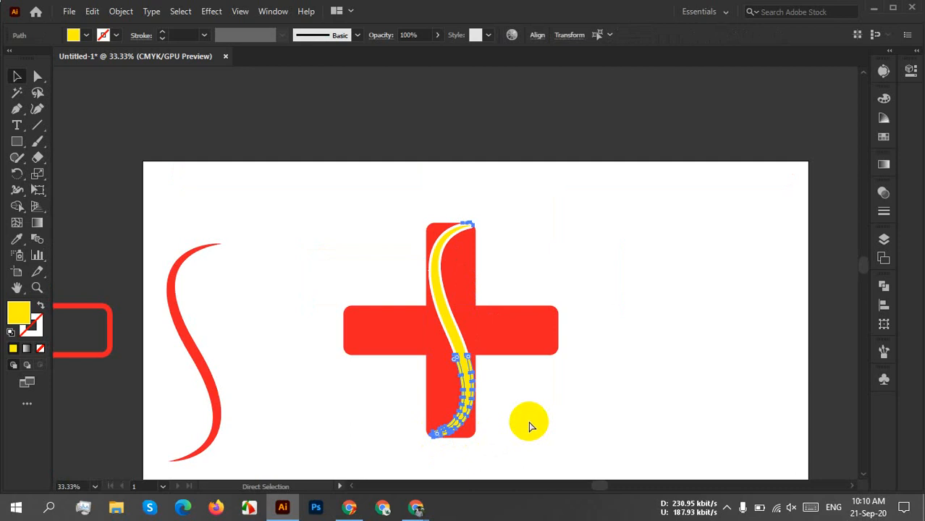
pyautogui.hotkey('ctrl', 'z')
pyautogui.hotkey('ctrl', 'z')
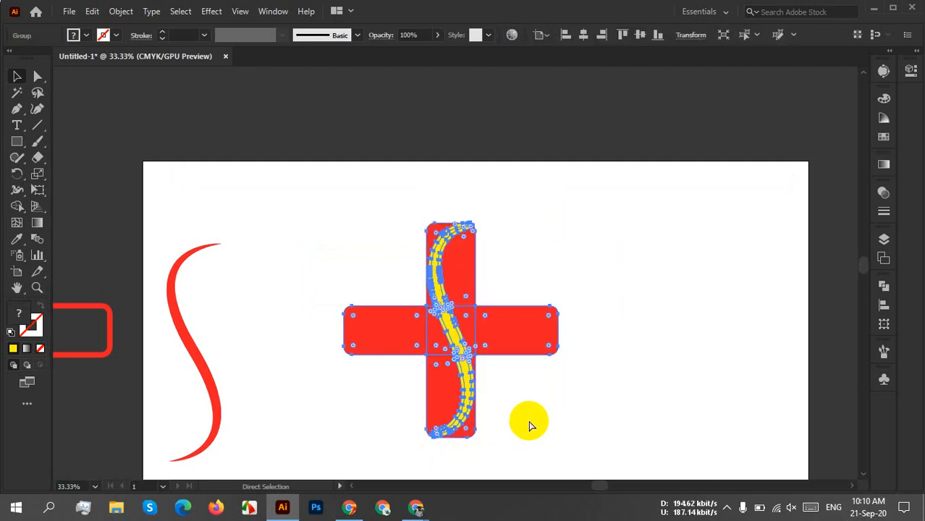
pyautogui.click(530, 423)
pyautogui.scroll(1, 449, 455)
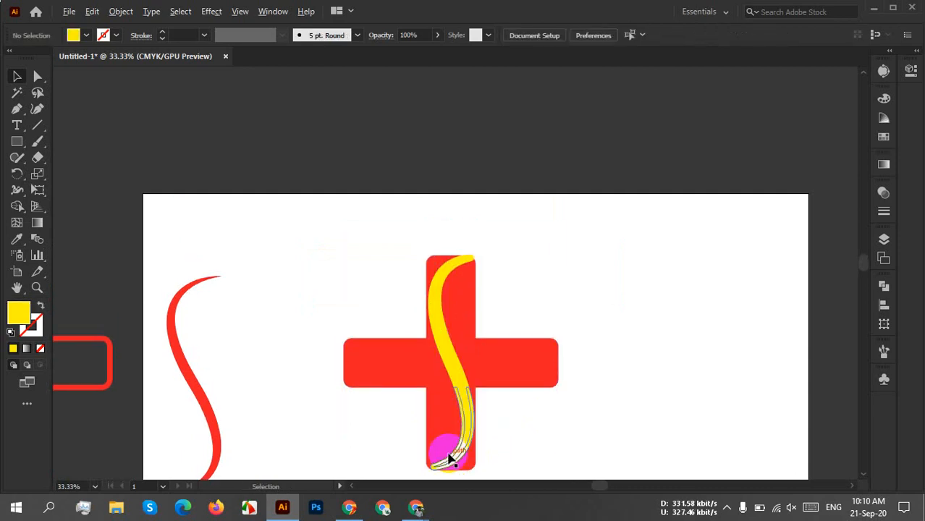
# Undo the Divide operation on the cross and the S-curves, and clear the selection.
pyautogui.scroll(4, 526, 434)
pyautogui.moveTo(425, 421); pyautogui.dragTo(655, 29)
pyautogui.click(427, 159)
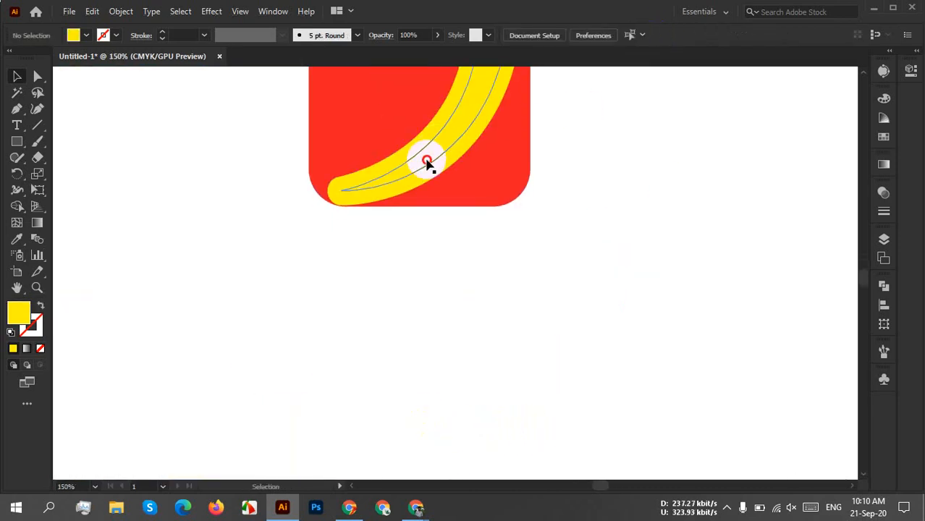
pyautogui.click(450, 234)
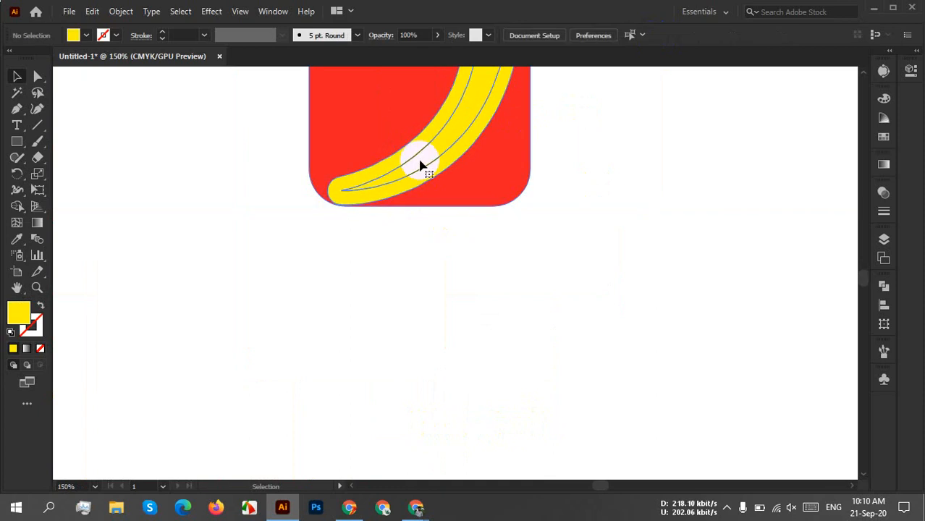
pyautogui.click(420, 165)
pyautogui.scroll(-5, 420, 166)
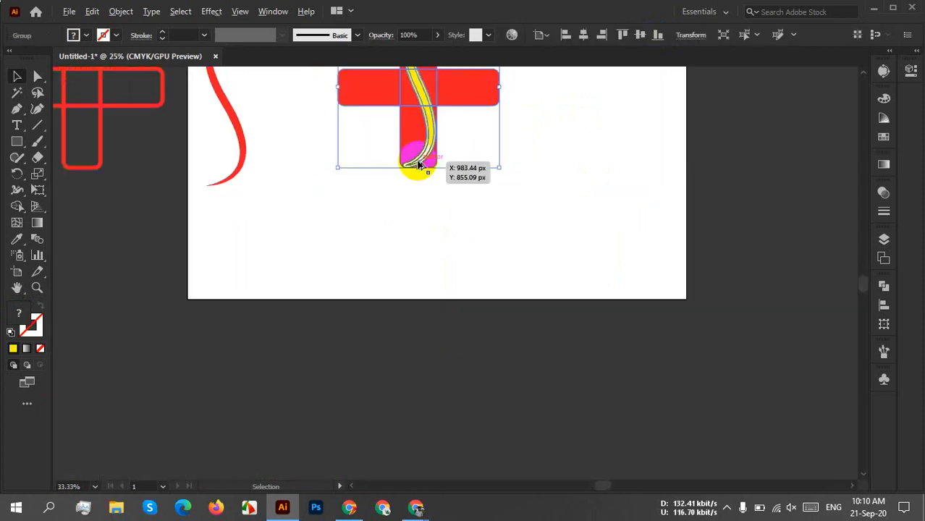
pyautogui.scroll(4, 420, 166)
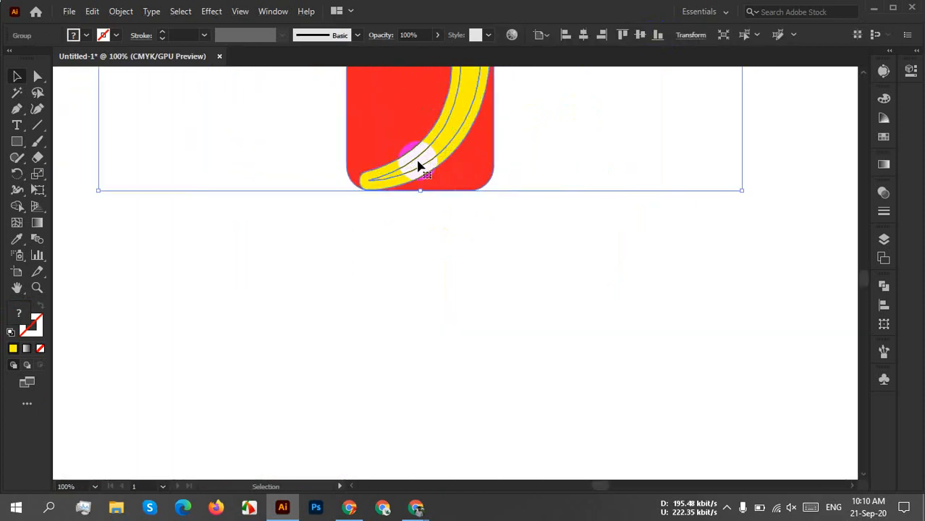
pyautogui.hotkey('ctrl', 'shift', 'g')
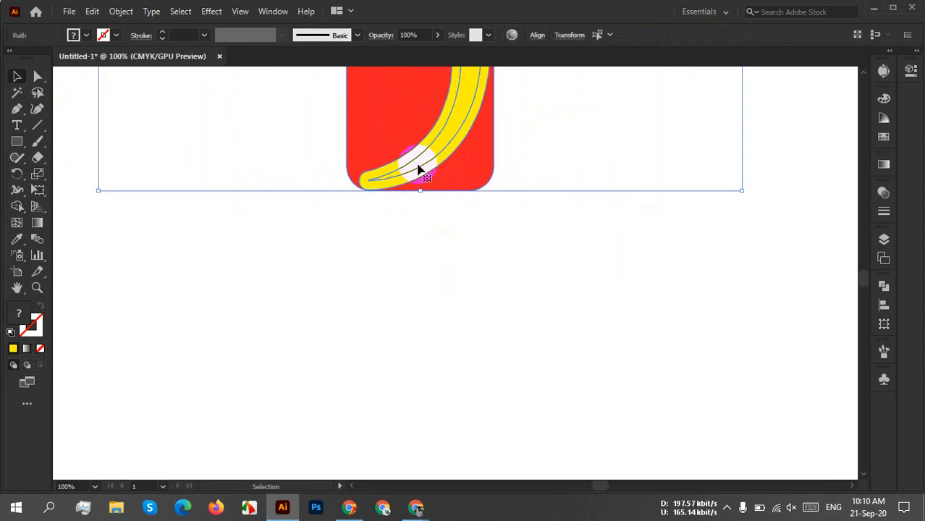
pyautogui.click(507, 202)
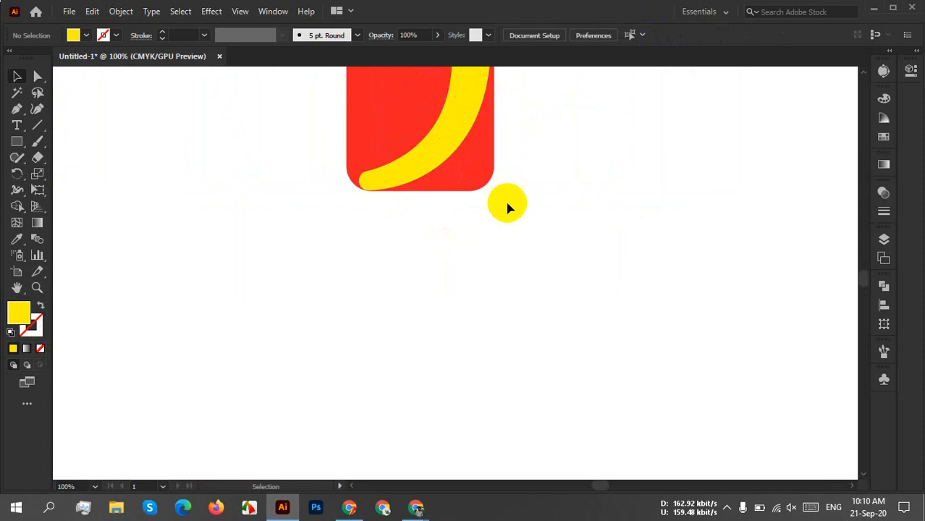
# Stretch both yellow S-curves downward together so their lower tip extends slightly past the vertical rectangle's bottom edge.
pyautogui.click(425, 167)
pyautogui.keyDown('shift'); pyautogui.click(374, 191); pyautogui.keyUp('shift')
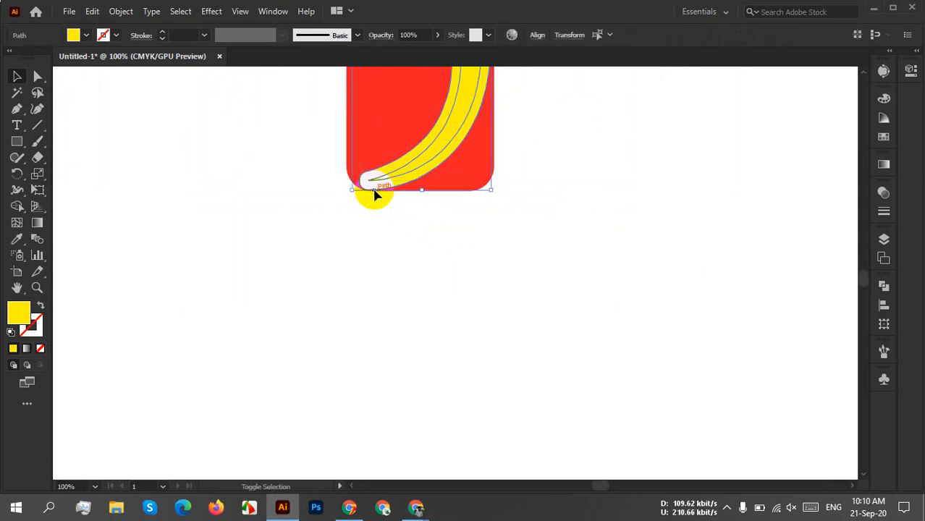
pyautogui.moveTo(422, 192); pyautogui.dragTo(422, 200)
pyautogui.click(576, 197)
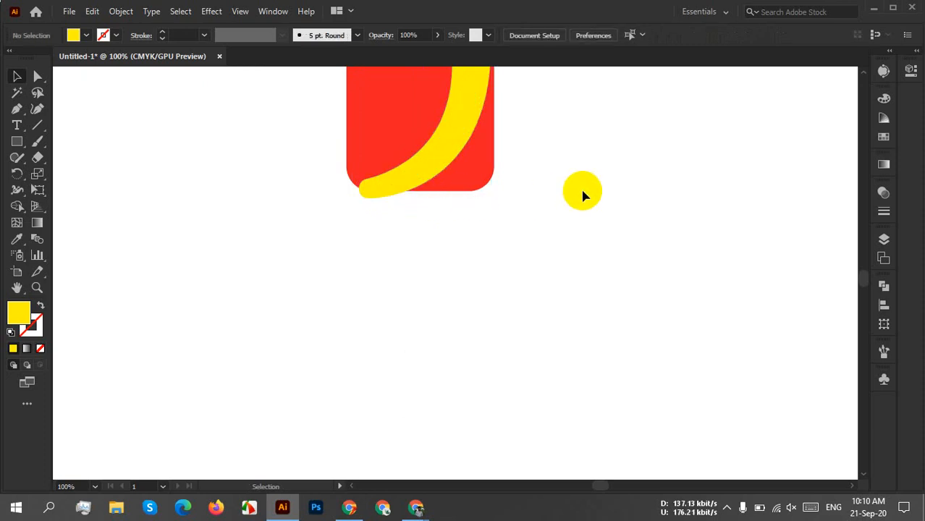
# Unlock all objects and divide the red cross together with both yellow S-curves using the Pathfinder Divide operation.
pyautogui.scroll(-4, 583, 186)
pyautogui.moveTo(591, 161); pyautogui.dragTo(412, 323)
pyautogui.hotkey('ctrl', 'alt', '2')
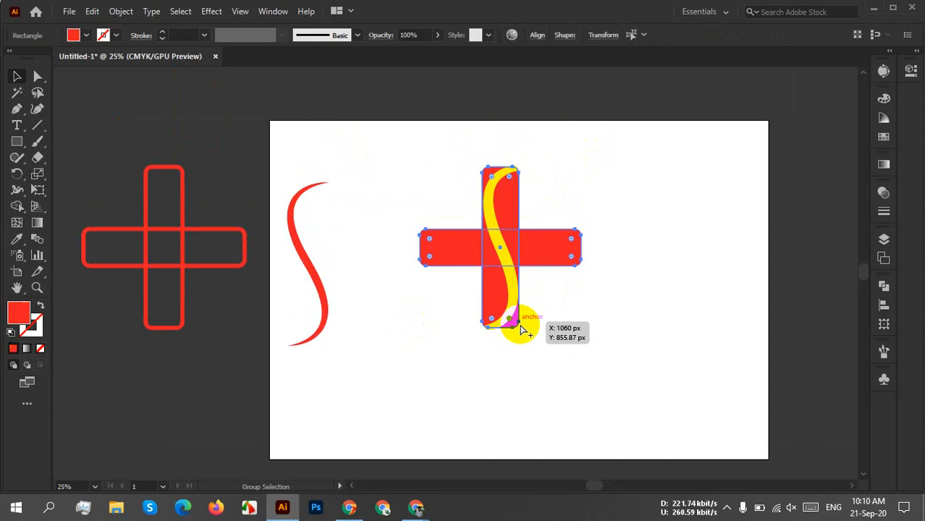
pyautogui.moveTo(605, 155); pyautogui.dragTo(436, 337)
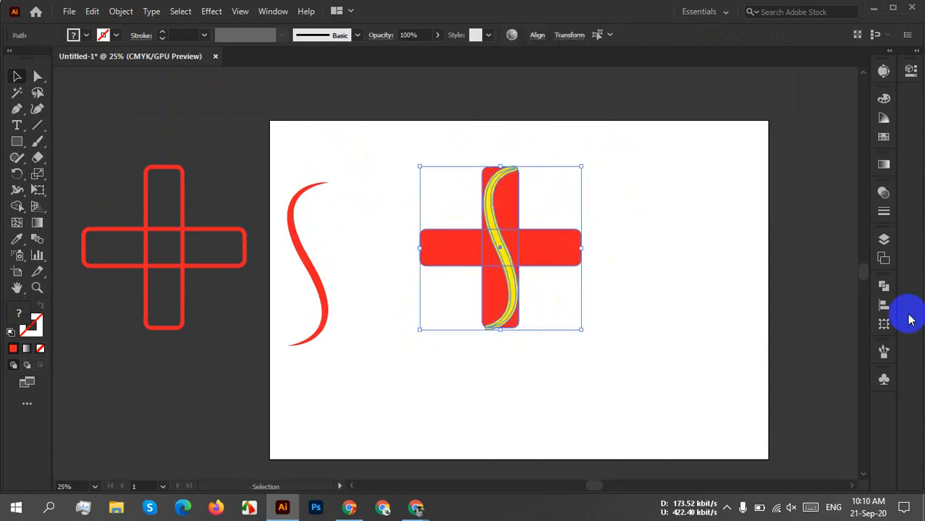
pyautogui.click(886, 284)
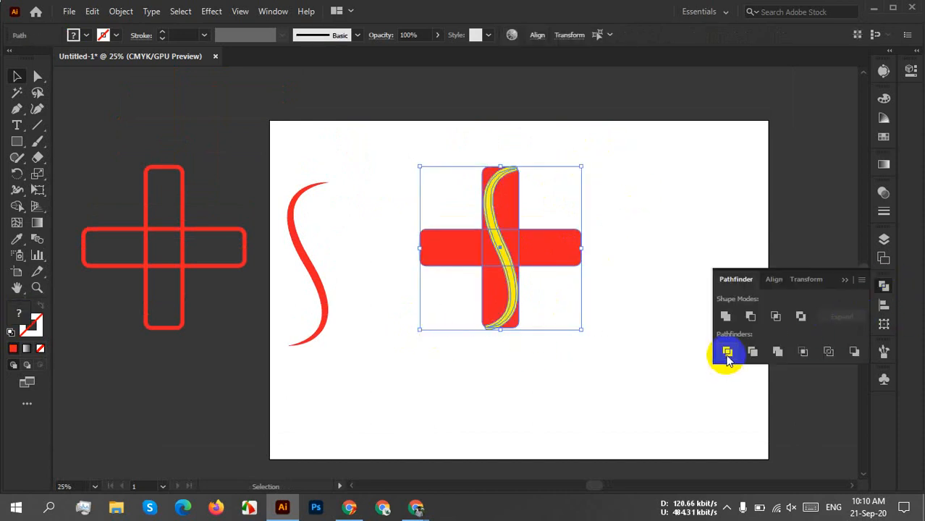
pyautogui.click(728, 351)
# Ungroup the divided cross and S-curve pieces and clear the selection.
pyautogui.rightClick(574, 302)
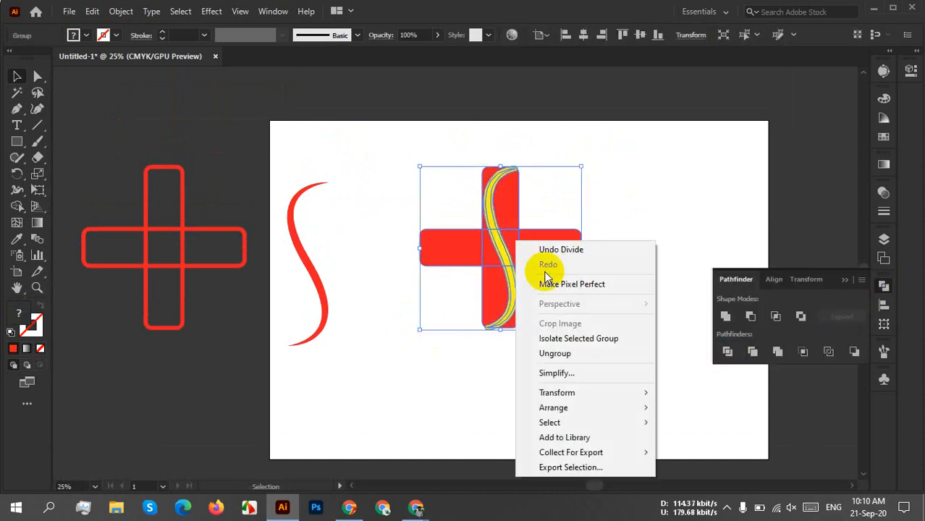
pyautogui.click(570, 353)
pyautogui.click(843, 277)
pyautogui.click(636, 300)
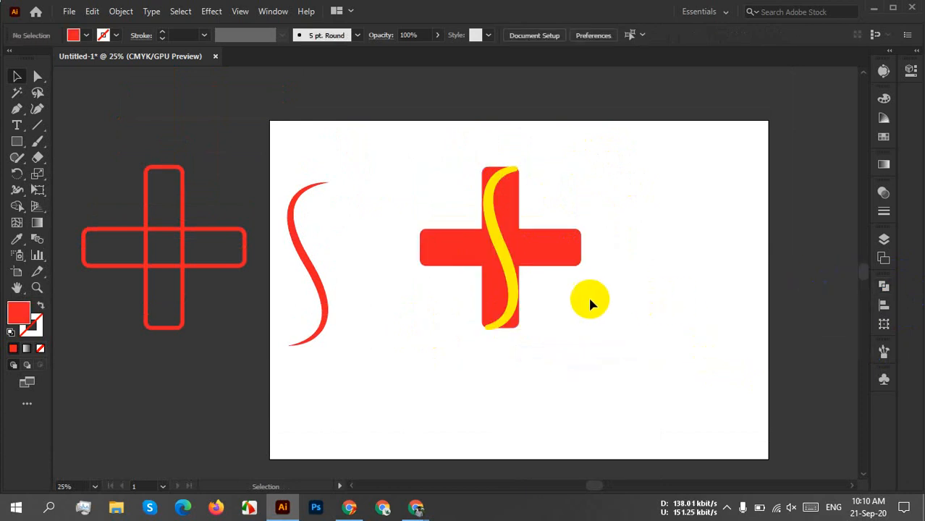
# Delete the offset border pieces right of the S-curve at the cross's centre, along its upper arm and at the upper tip.
pyautogui.keyDown('alt'); pyautogui.scroll(4, 485, 237); pyautogui.keyUp('alt')
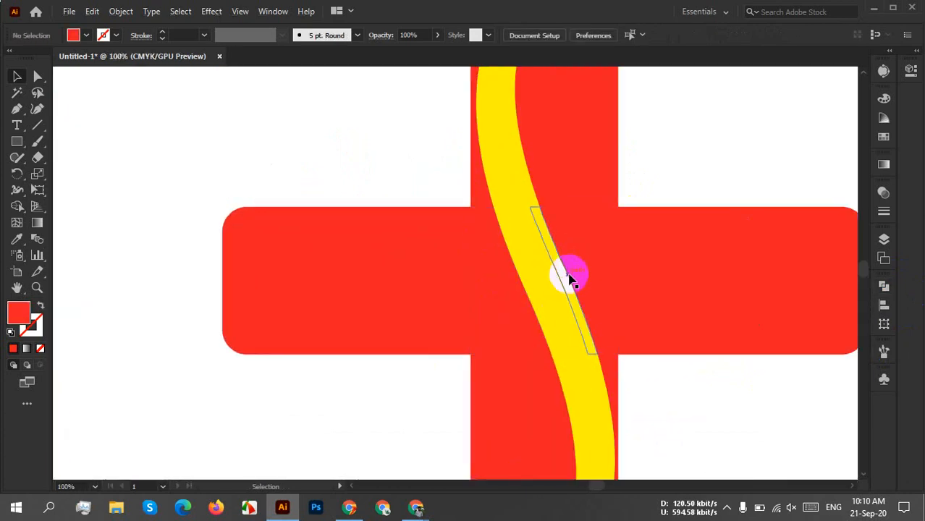
pyautogui.click(568, 283)
pyautogui.press('Delete')
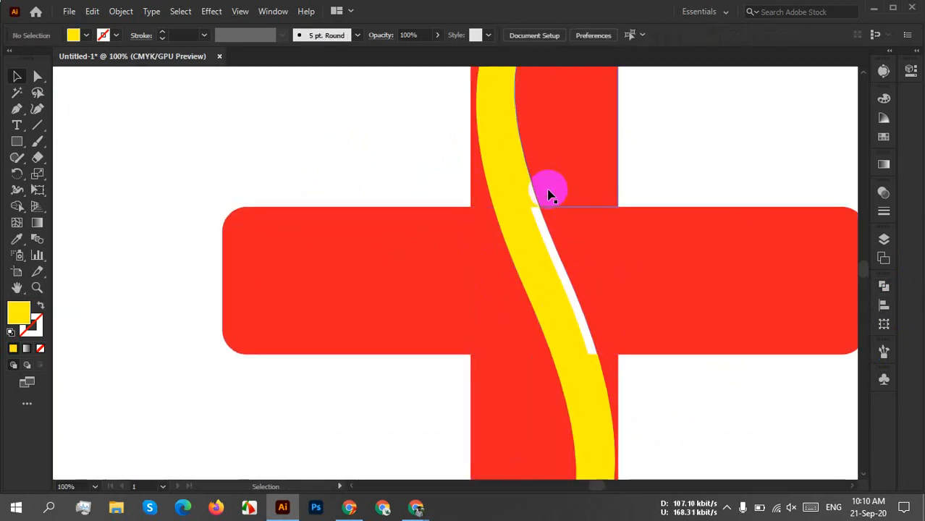
pyautogui.click(523, 184)
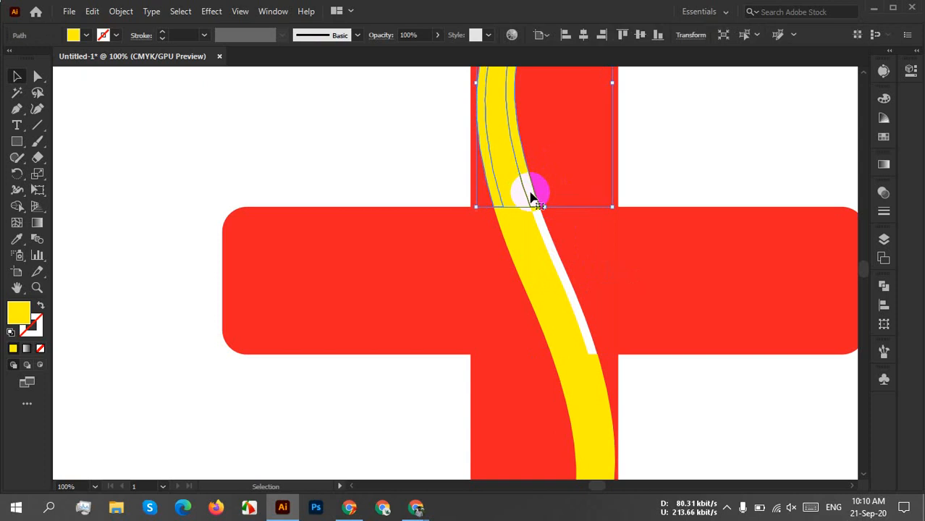
pyautogui.scroll(3, 586, 209)
pyautogui.scroll(2, 592, 204)
pyautogui.press('Delete')
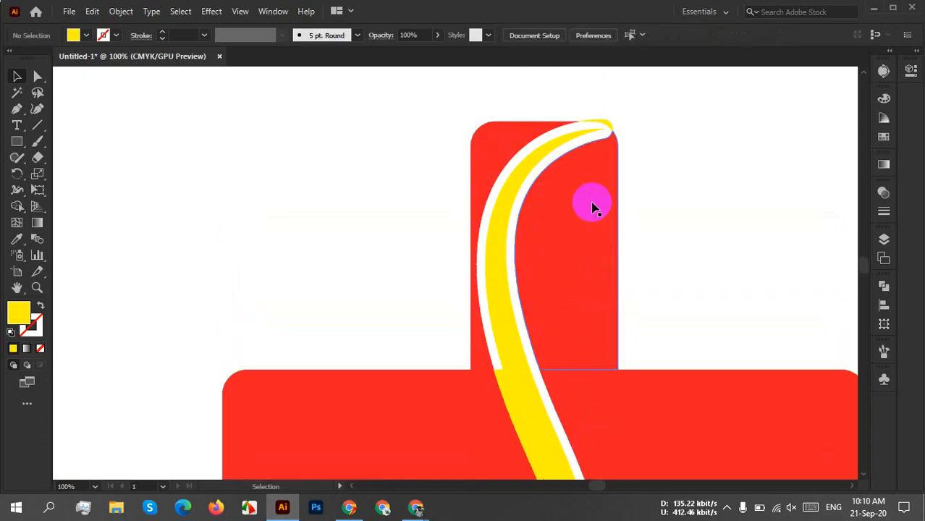
pyautogui.click(611, 125)
pyautogui.press('Delete')
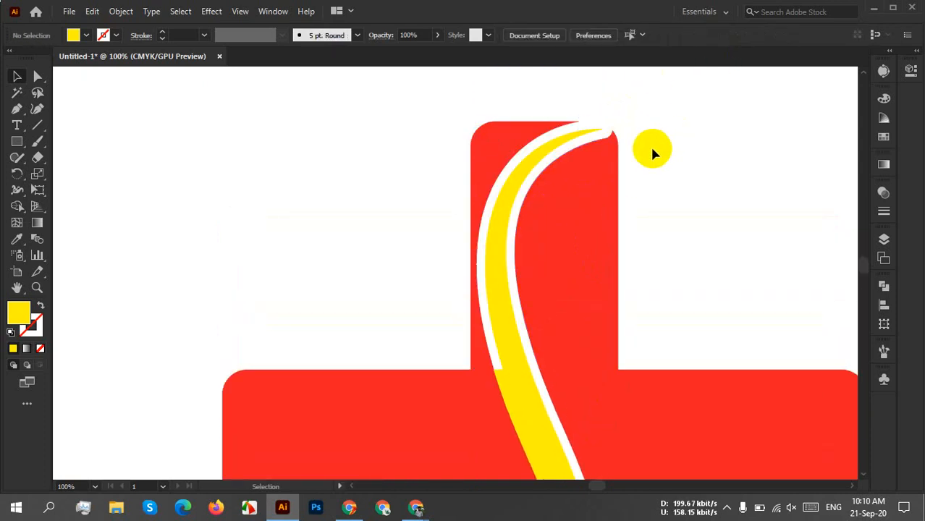
# Delete the remaining offset border pieces left of the S-curve at the cross's centre, along its lower arm and at the lower tip.
pyautogui.scroll(-5, 651, 149)
pyautogui.scroll(-4, 632, 158)
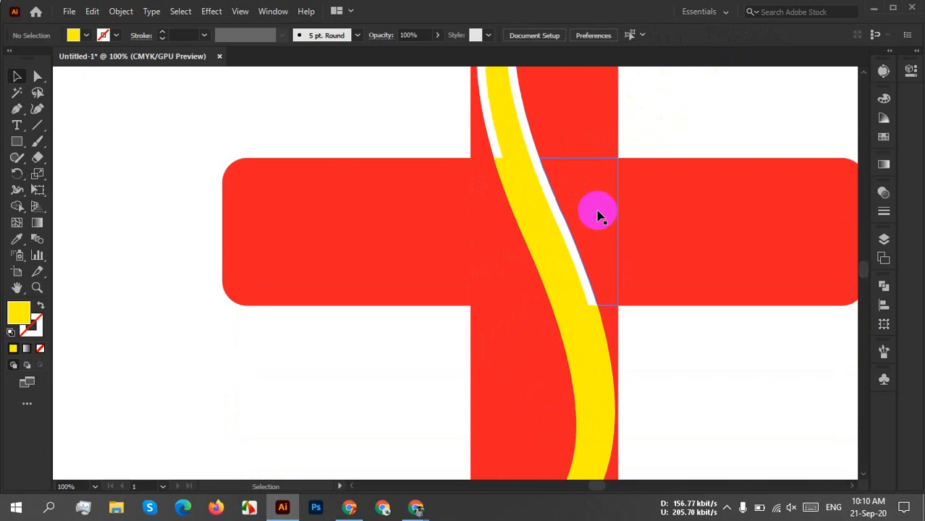
pyautogui.click(516, 208)
pyautogui.press('Delete')
pyautogui.scroll(-2, 691, 230)
pyautogui.click(571, 262)
pyautogui.press('Delete')
pyautogui.scroll(-3, 708, 278)
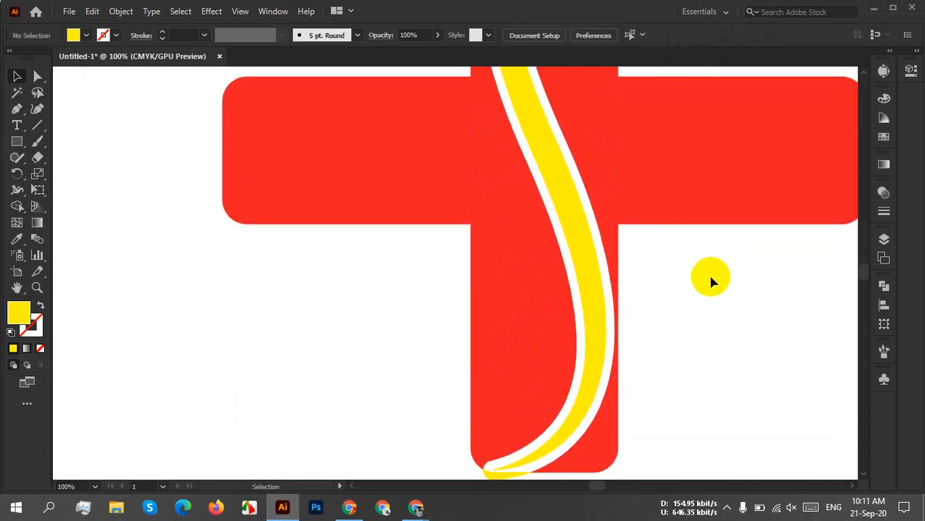
pyautogui.moveTo(572, 388); pyautogui.dragTo(489, 409)
pyautogui.press('Delete')
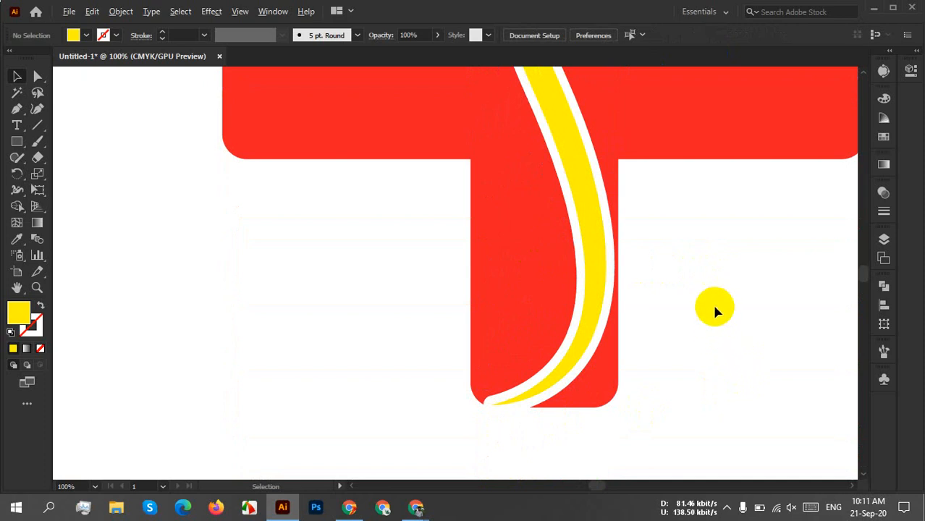
# Merge the upper, centre and right-arm red pieces on the right side of the S-curve into one shape with Shape Builder.
pyautogui.scroll(-3, 716, 301)
pyautogui.click(708, 258)
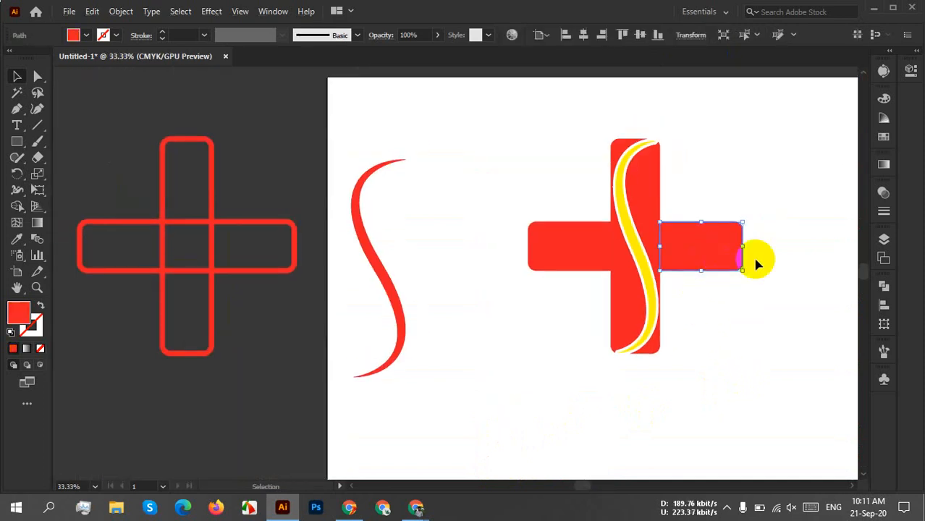
pyautogui.scroll(2, 695, 182)
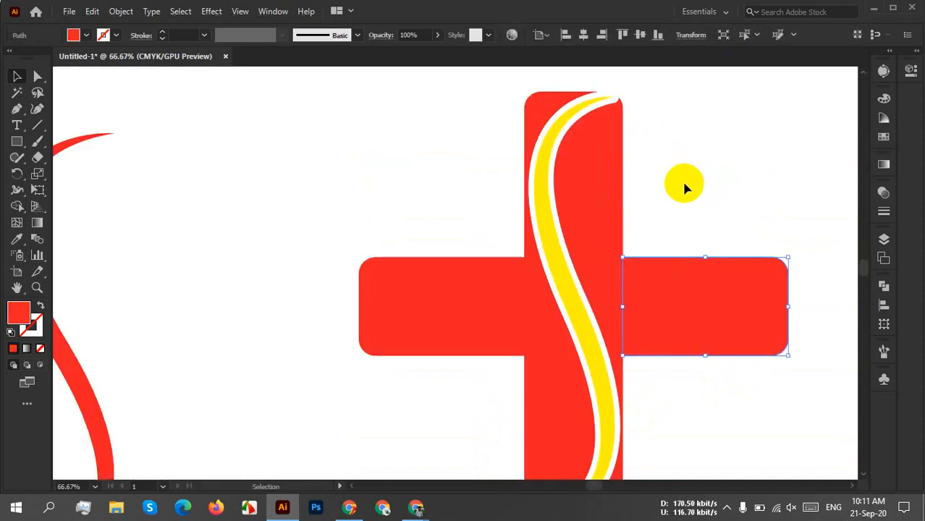
pyautogui.moveTo(613, 290); pyautogui.dragTo(616, 289)
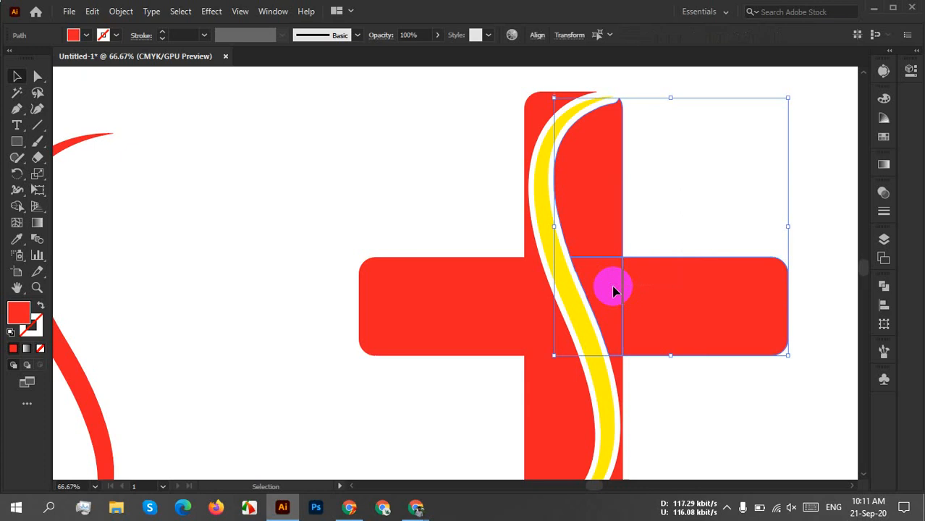
pyautogui.click(749, 377)
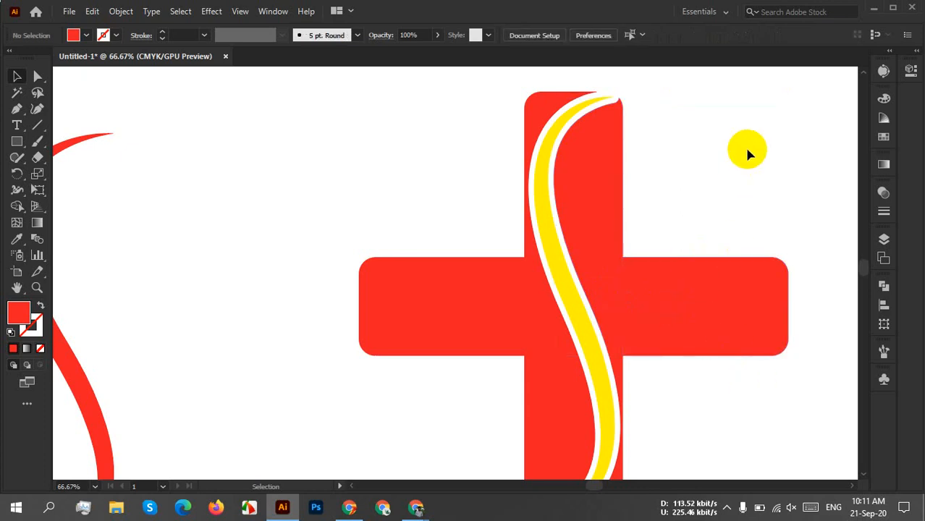
pyautogui.moveTo(743, 147); pyautogui.dragTo(456, 252)
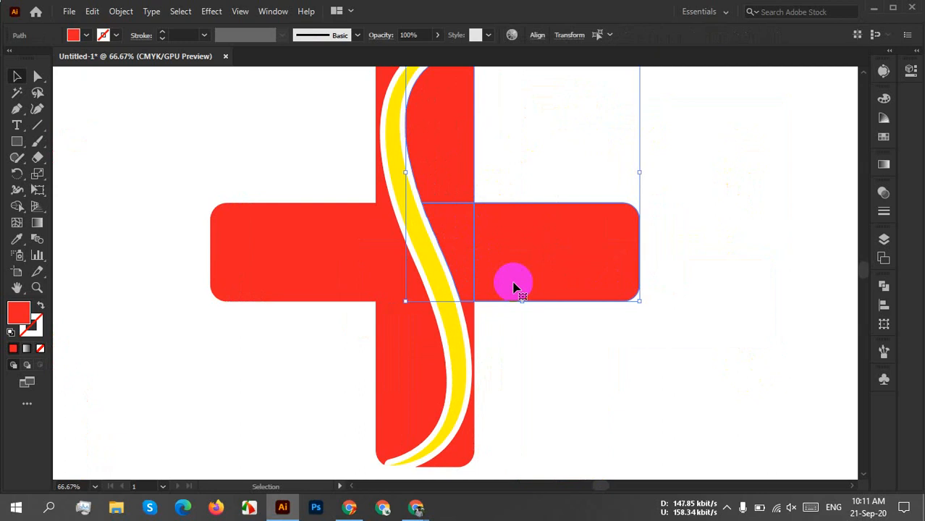
pyautogui.click(16, 207)
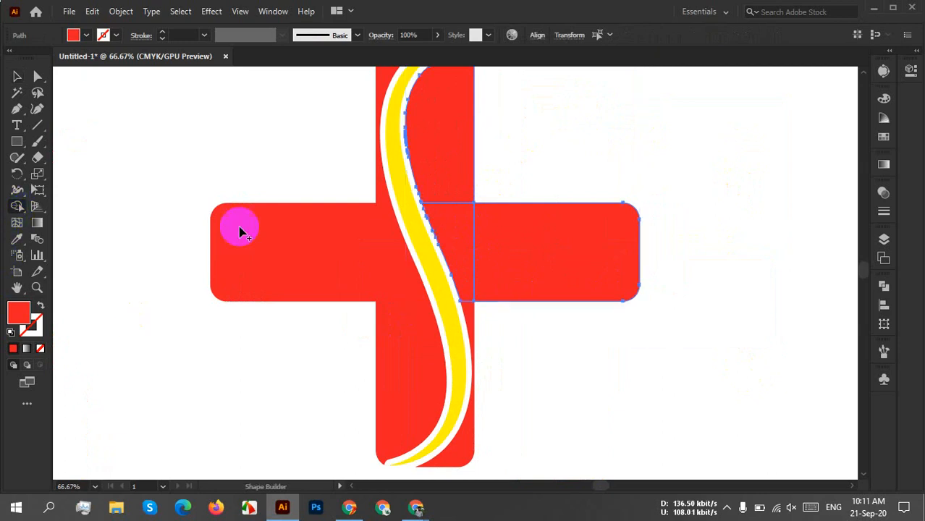
pyautogui.moveTo(448, 159)
pyautogui.mouseDown()
pyautogui.moveTo(460, 244)
pyautogui.moveTo(521, 256)
pyautogui.moveTo(479, 309)
pyautogui.moveTo(548, 280)
pyautogui.mouseUp()
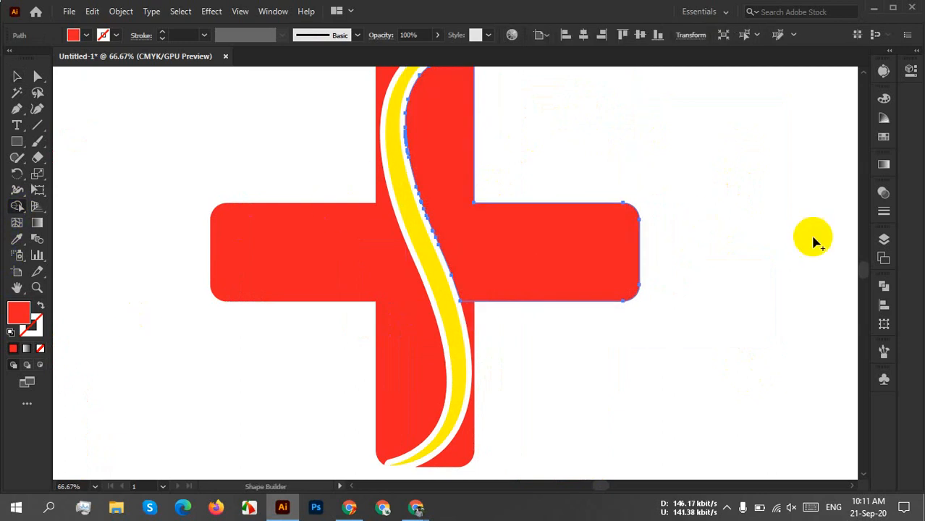
pyautogui.press('v')
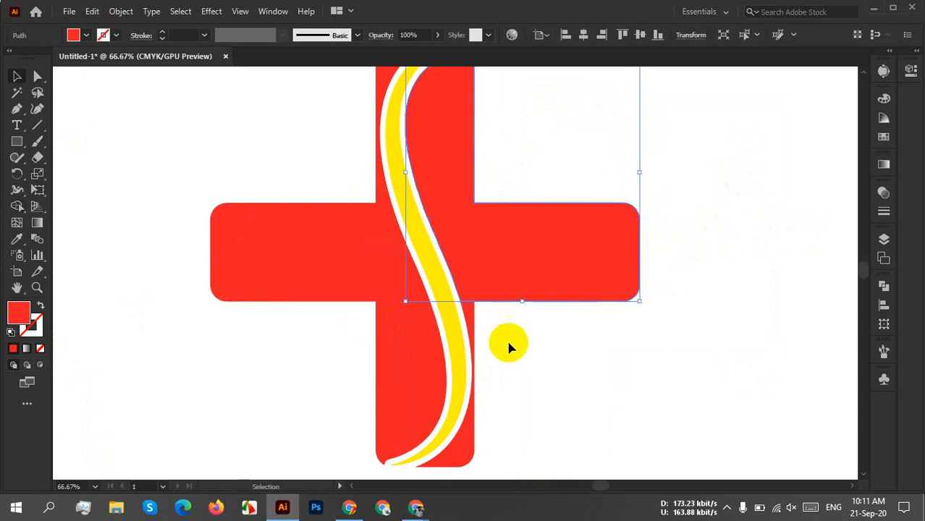
# Merge the narrow lower-arm red piece right of the S-curve into the cross's right half with Shape Builder.
pyautogui.click(474, 316)
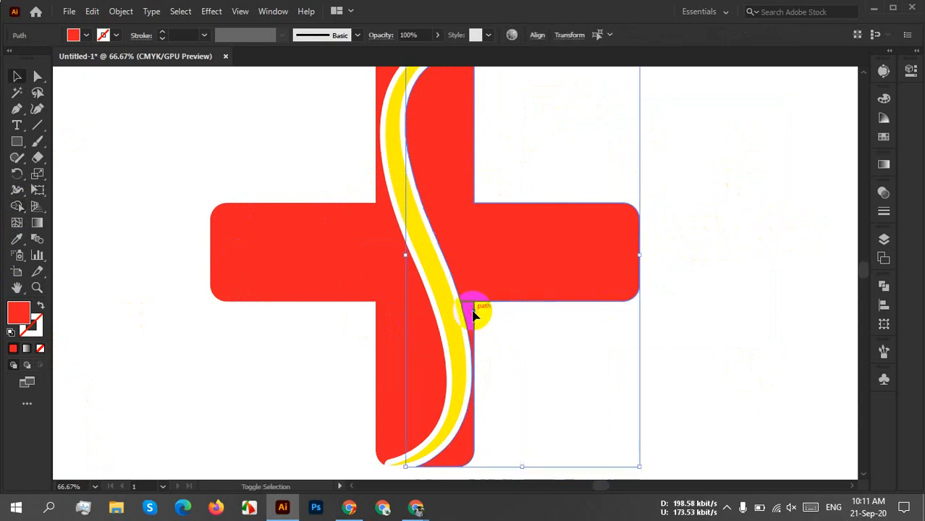
pyautogui.keyDown('shift'); pyautogui.click(443, 315); pyautogui.keyUp('shift')
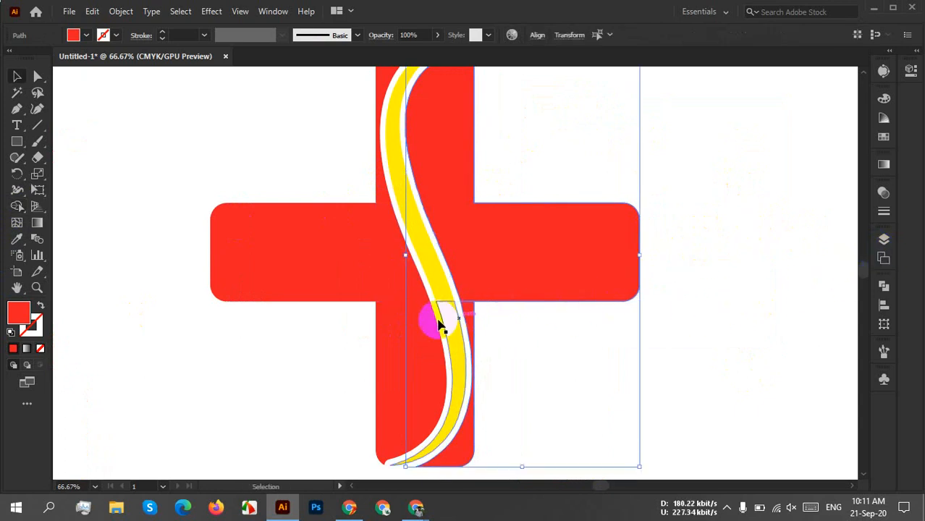
pyautogui.click(17, 206)
pyautogui.moveTo(425, 351)
pyautogui.mouseDown()
pyautogui.moveTo(449, 342)
pyautogui.moveTo(467, 321)
pyautogui.moveTo(473, 280)
pyautogui.moveTo(566, 252)
pyautogui.mouseUp()
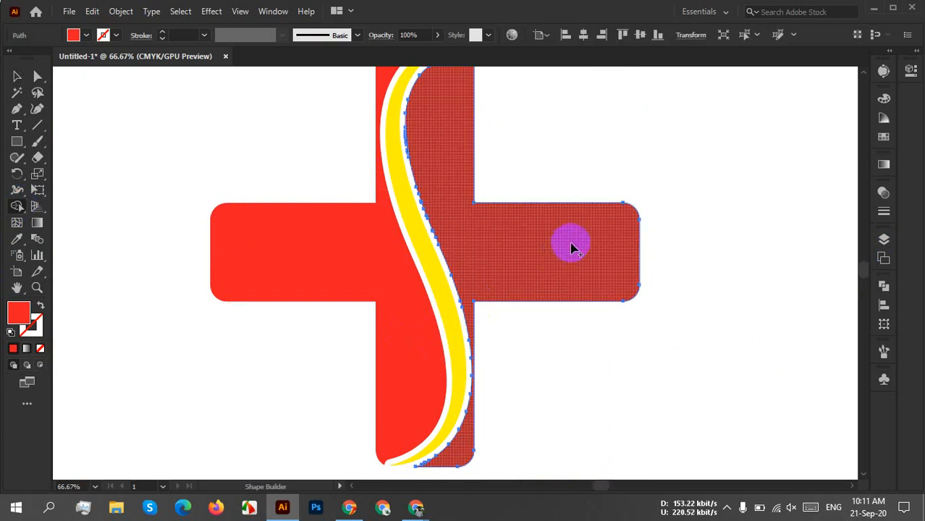
pyautogui.scroll(2, 534, 251)
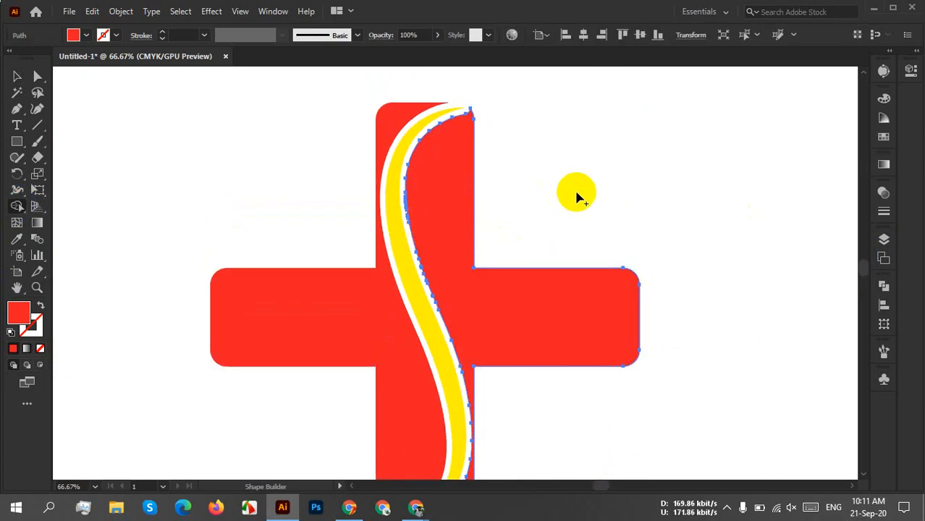
pyautogui.press('v')
# Swap the fill and stroke of the cross's right half to make it a red outline, and set its stroke weight to 13 px.
pyautogui.click(533, 305)
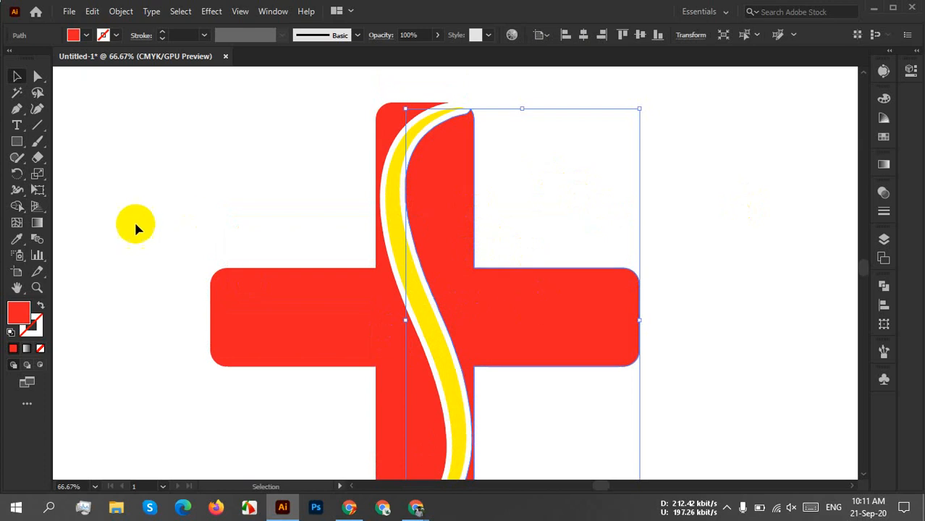
pyautogui.click(41, 307)
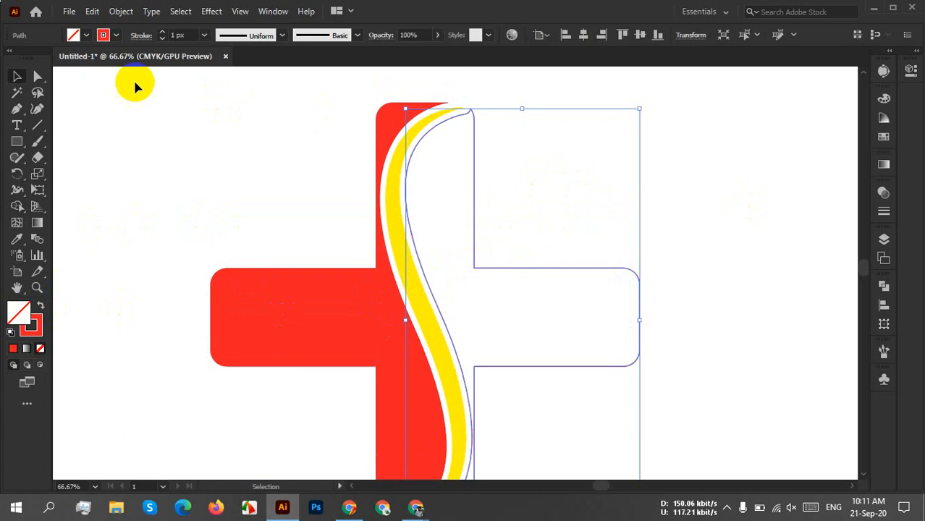
pyautogui.click(191, 34)
pyautogui.scroll(1, 191, 34)
pyautogui.scroll(5, 191, 33)
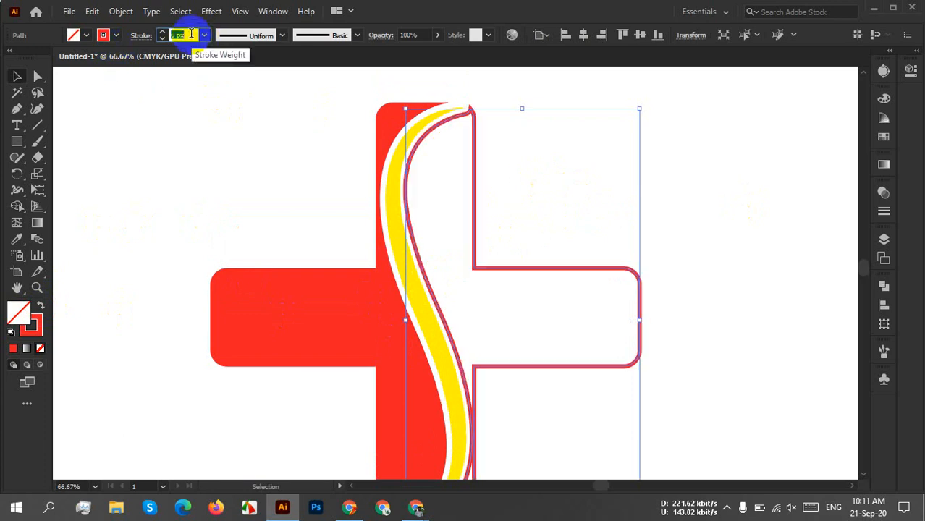
pyautogui.scroll(1, 191, 34)
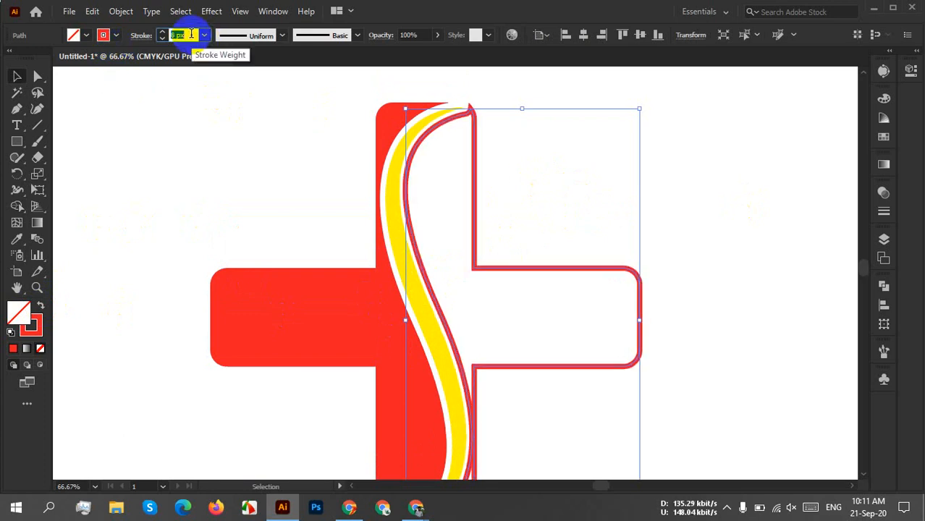
pyautogui.scroll(2, 192, 34)
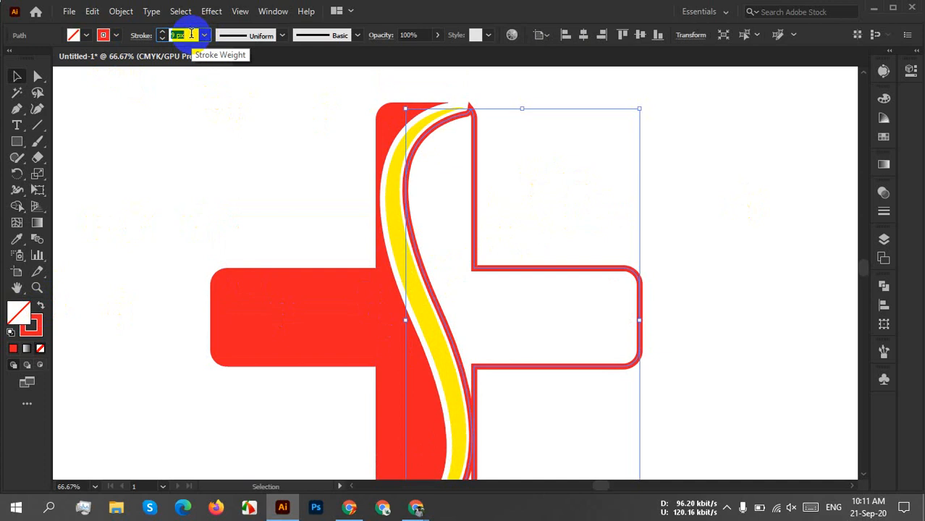
pyautogui.scroll(-1, 191, 34)
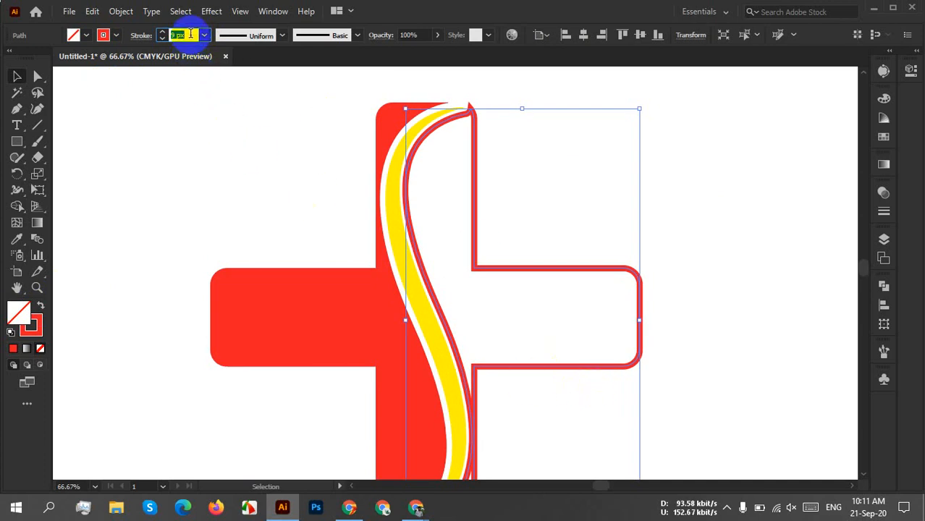
pyautogui.scroll(2, 190, 34)
pyautogui.scroll(1, 189, 34)
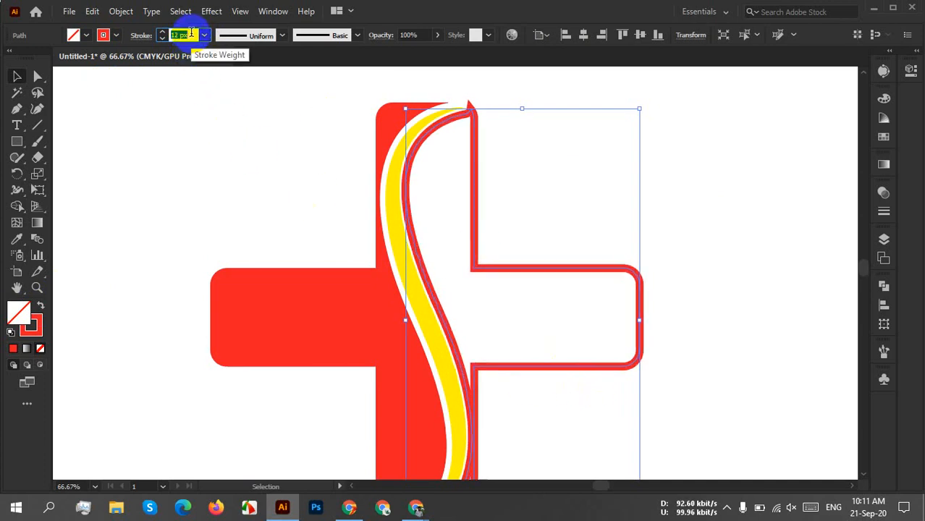
pyautogui.scroll(2, 191, 34)
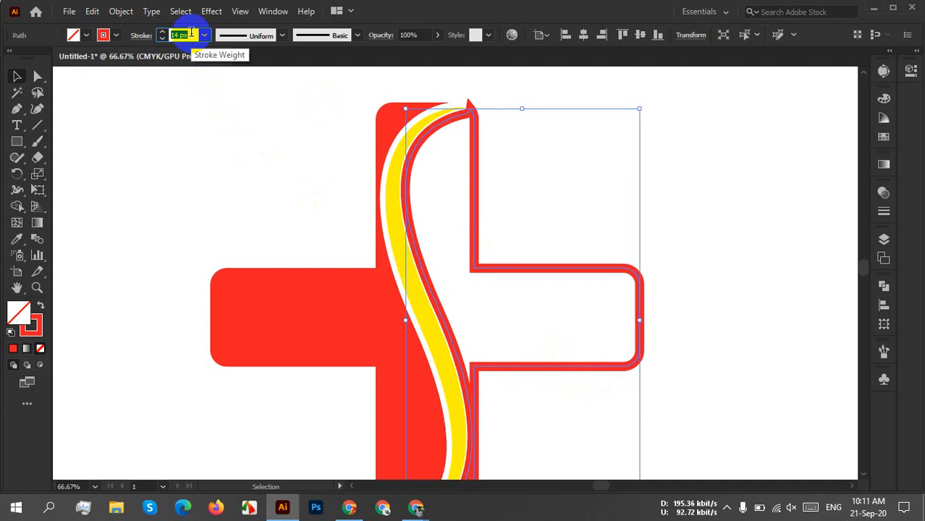
pyautogui.scroll(-1, 191, 34)
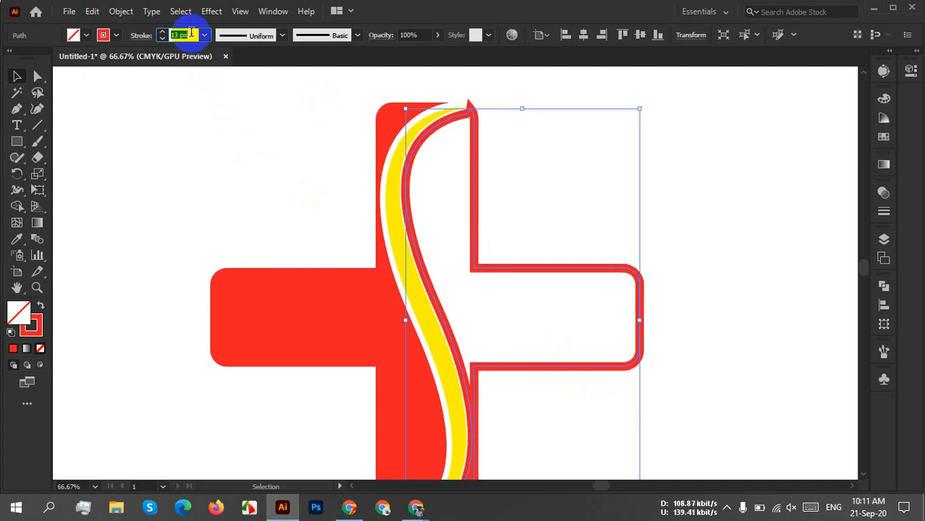
pyautogui.click(695, 248)
pyautogui.scroll(-3, 631, 261)
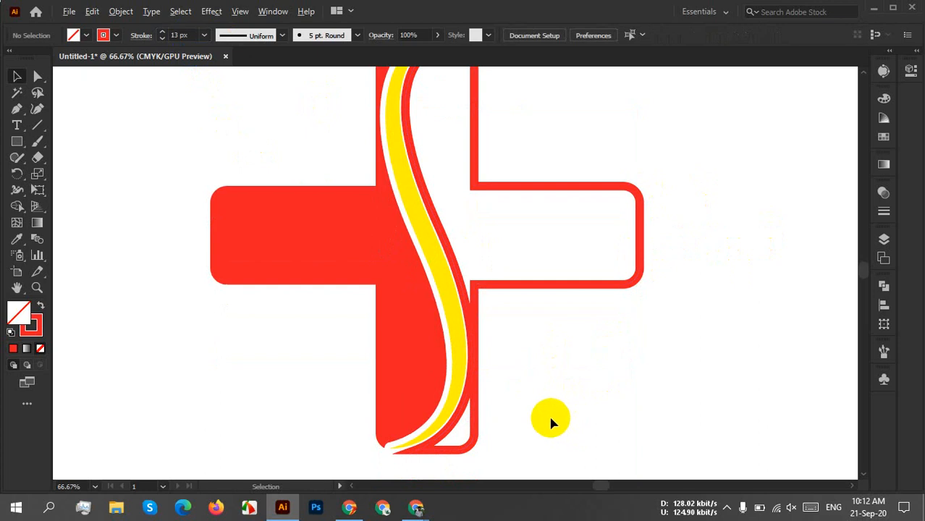
# Unite the left-arm, lower and upper red pieces left of the S-curve into one shape with Pathfinder.
pyautogui.scroll(-1, 550, 419)
pyautogui.hscroll(1, 543, 406)
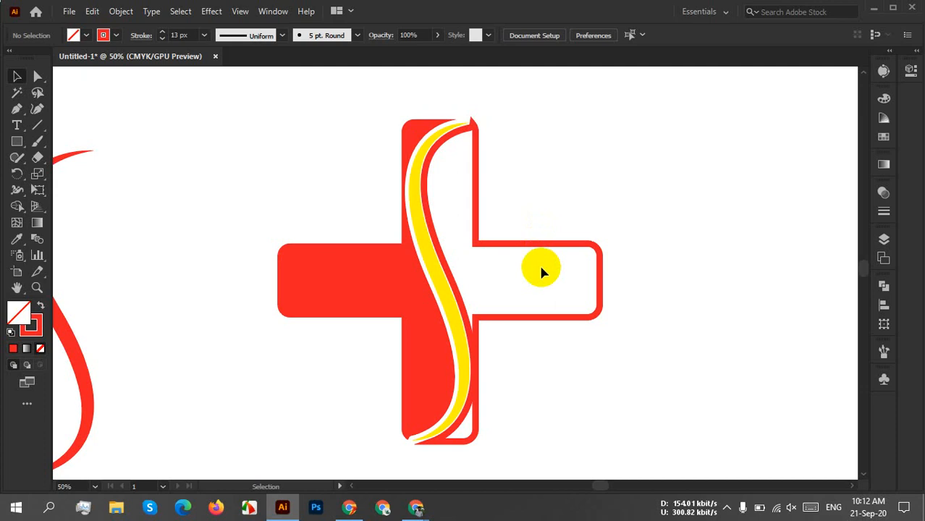
pyautogui.click(392, 290)
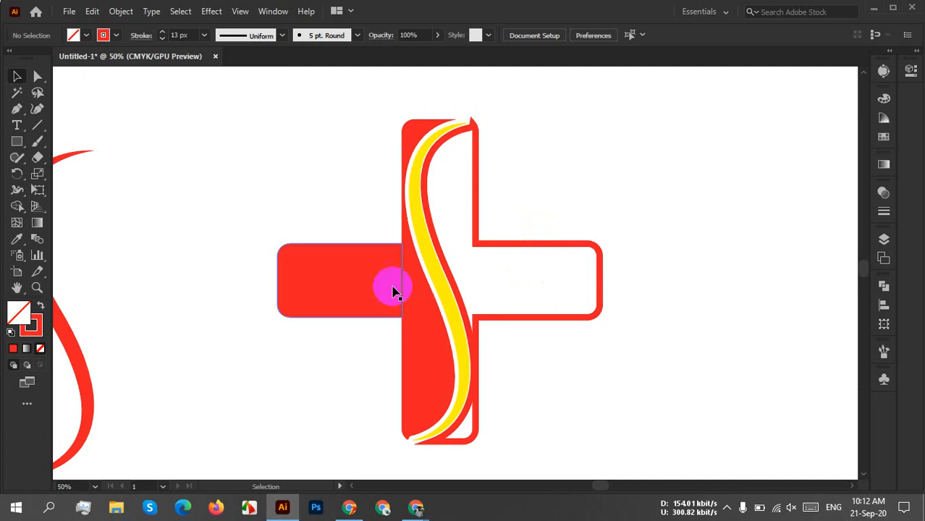
pyautogui.keyDown('shift'); pyautogui.click(418, 325); pyautogui.keyUp('shift')
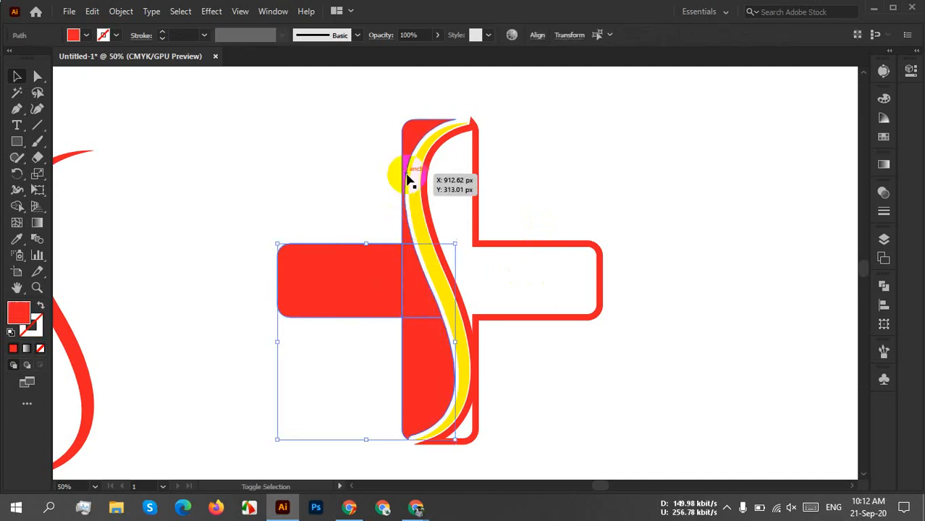
pyautogui.keyDown('shift'); pyautogui.click(413, 128); pyautogui.keyUp('shift')
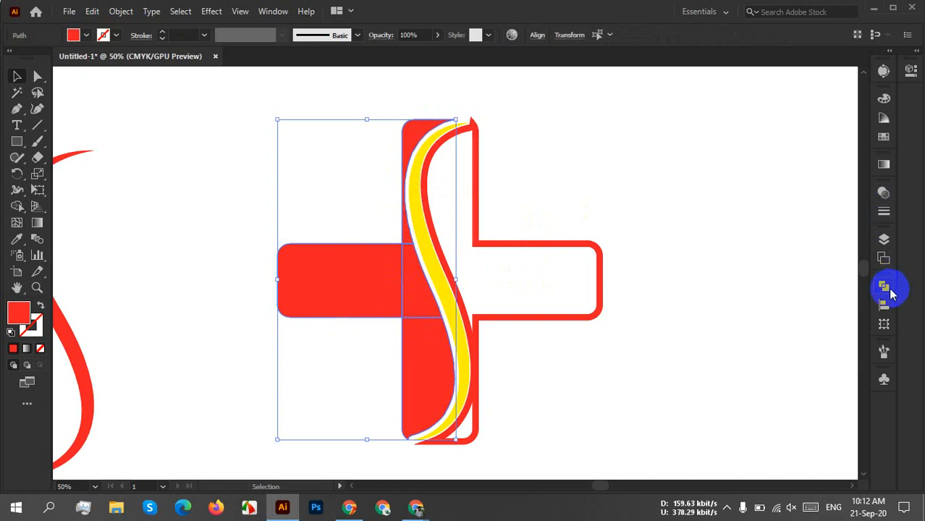
pyautogui.click(888, 290)
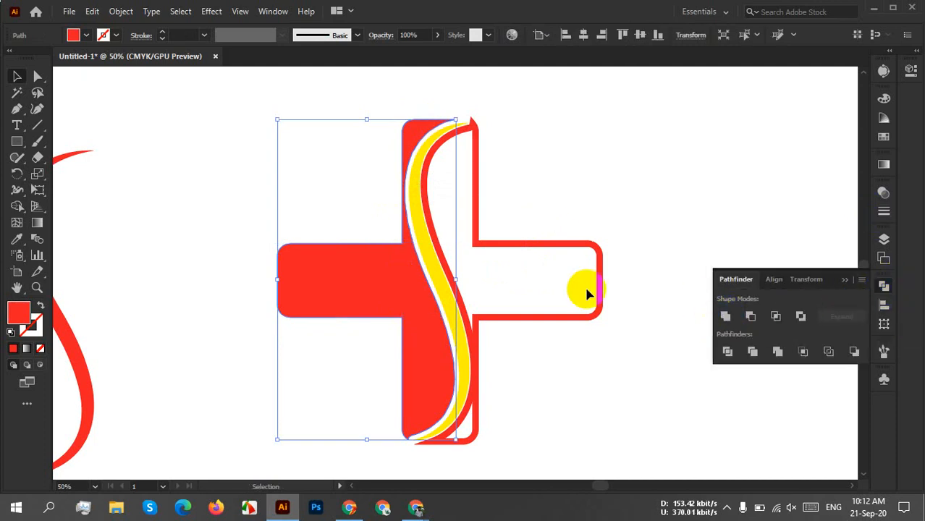
# Swap the fill and stroke of the cross's left half to make it a red outline, and set its stroke weight to 14 px.
pyautogui.click(41, 305)
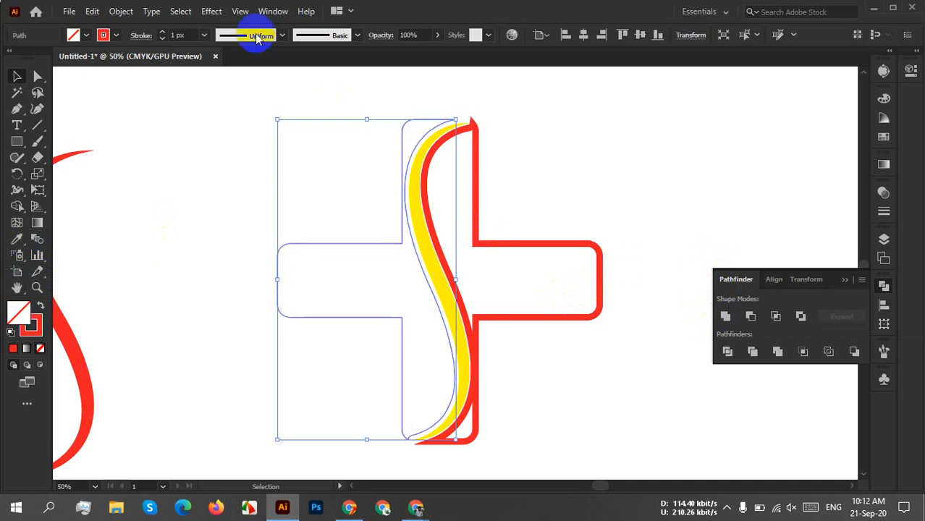
pyautogui.click(181, 36)
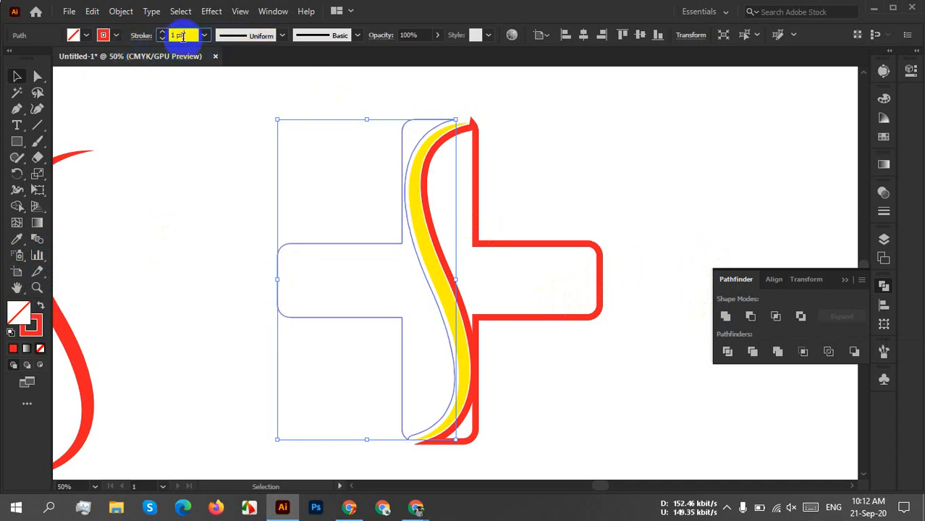
pyautogui.write('10')
pyautogui.press('Return')
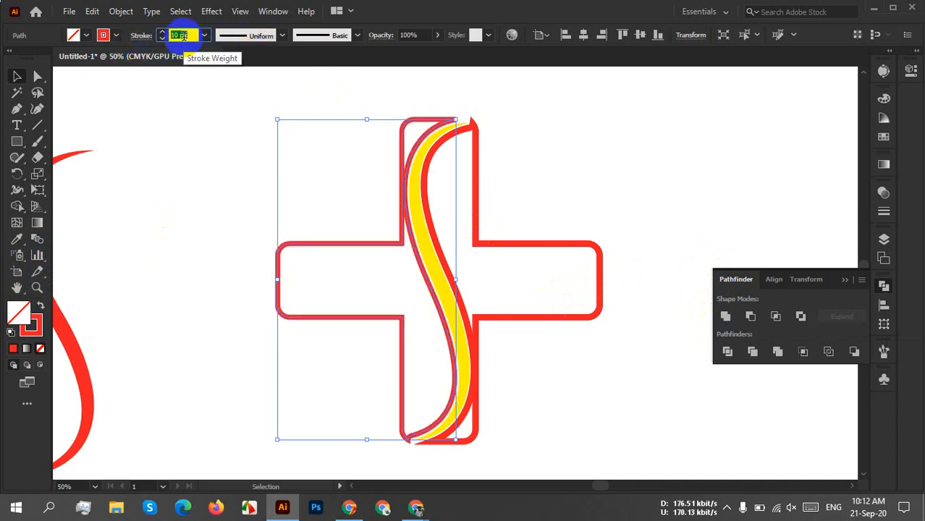
pyautogui.press('Up')
pyautogui.press('Up')
pyautogui.press('Up')
pyautogui.press('Up')
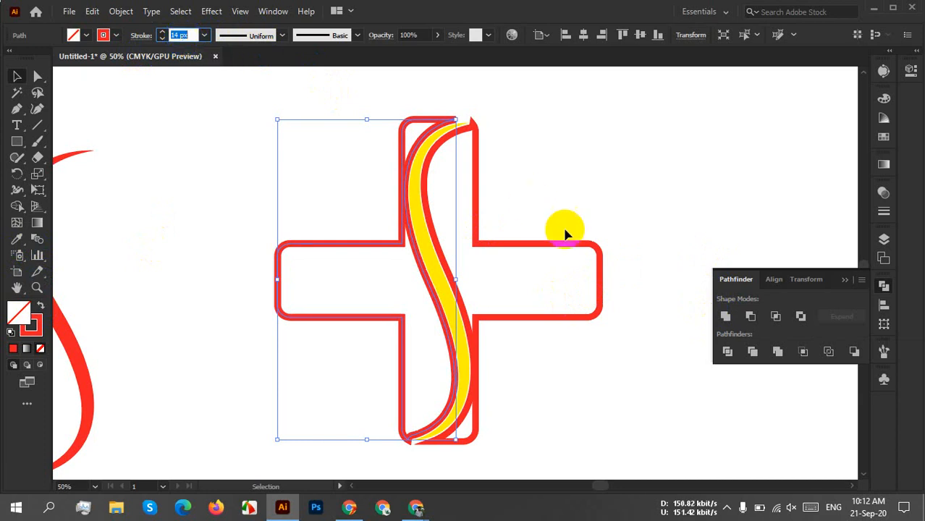
# Match the left half's outline to the right half by setting its stroke weight to 13 px.
pyautogui.click(534, 250)
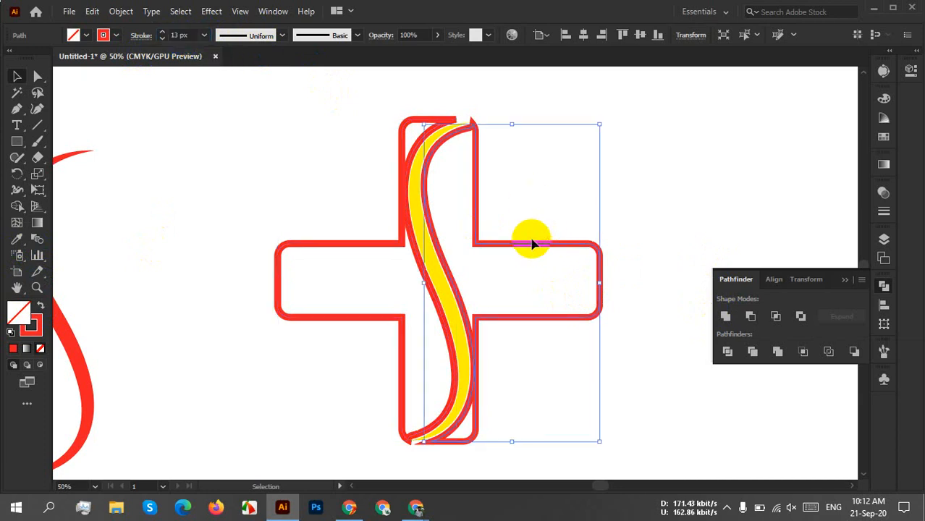
pyautogui.click(307, 315)
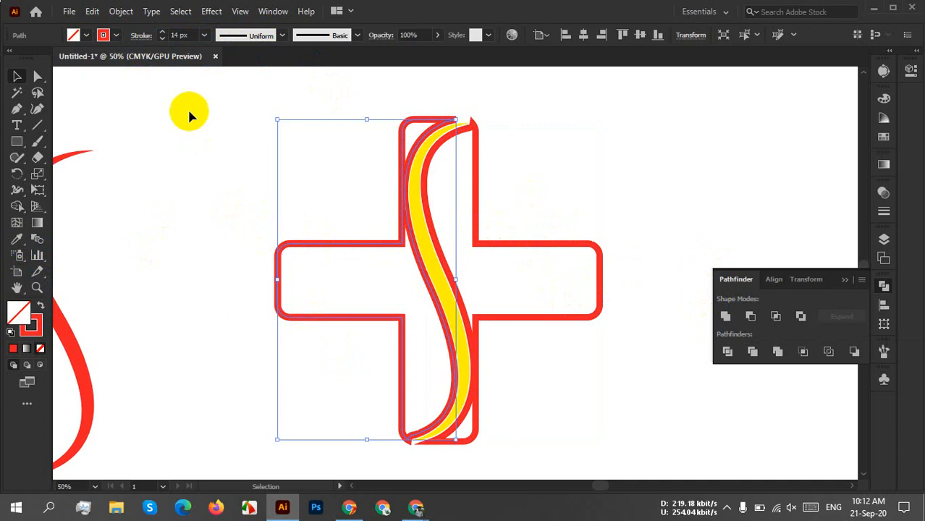
pyautogui.click(180, 38)
pyautogui.write('12')
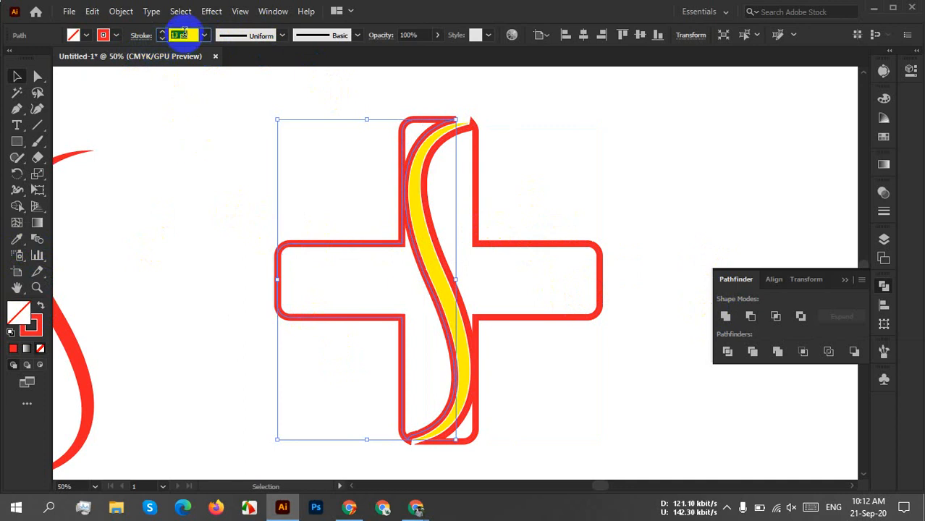
pyautogui.press('Return')
pyautogui.scroll(2, 192, 35)
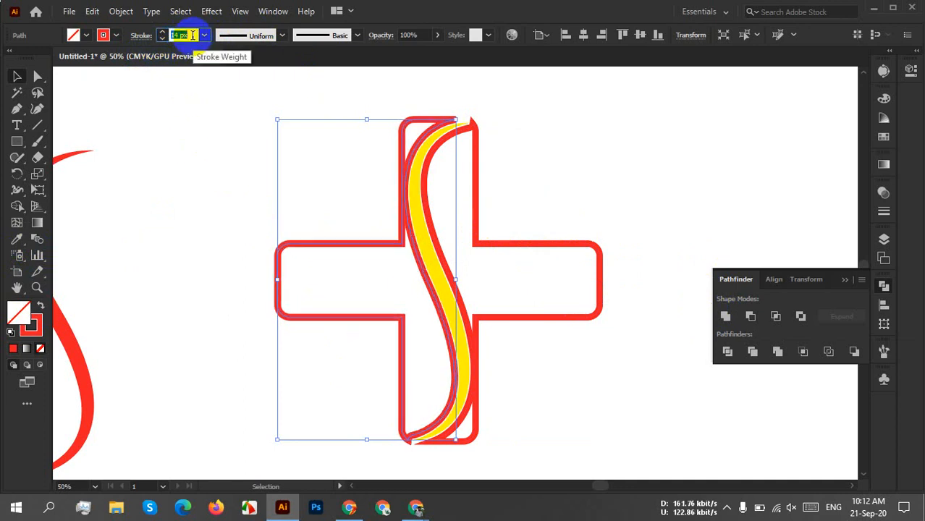
pyautogui.scroll(-1, 192, 36)
pyautogui.click(621, 183)
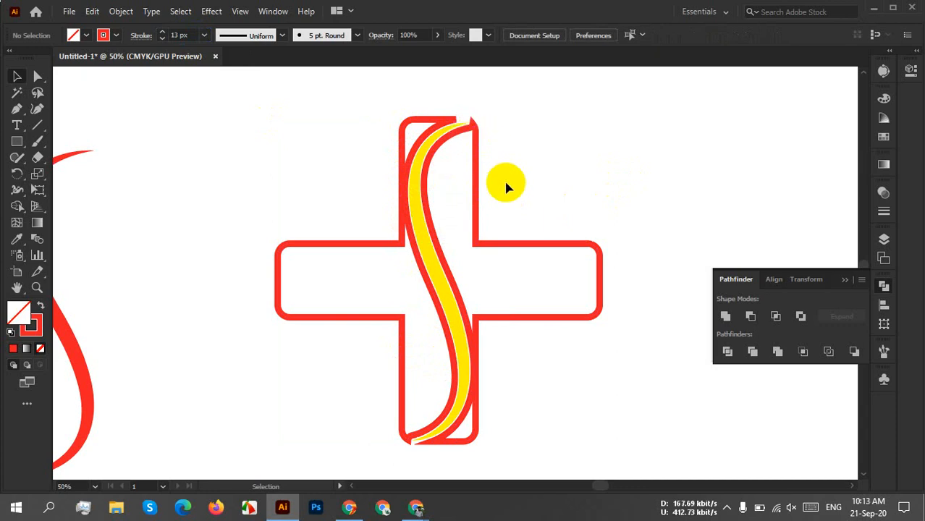
# Move the complete outlined cross with the yellow S-curve off the artboard, above its upper right corner.
pyautogui.scroll(-3, 523, 224)
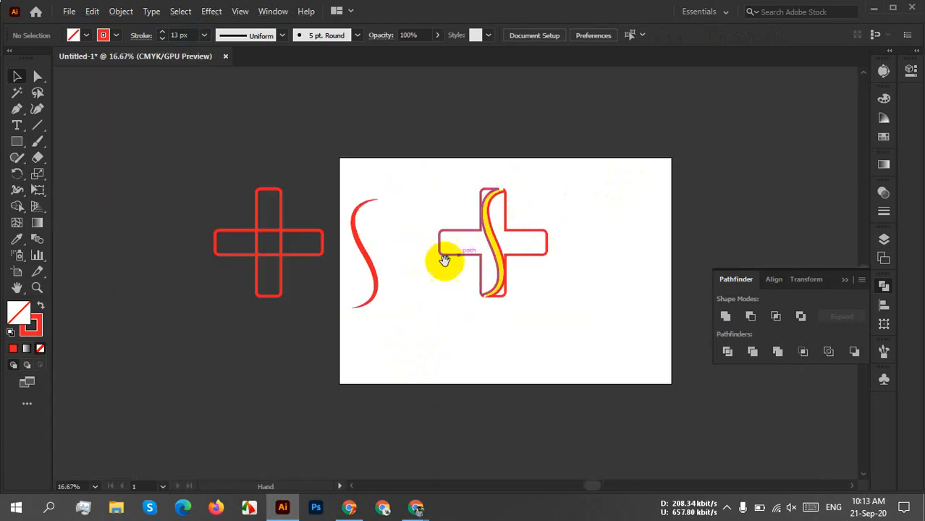
pyautogui.moveTo(440, 259); pyautogui.dragTo(456, 347)
pyautogui.click(529, 332)
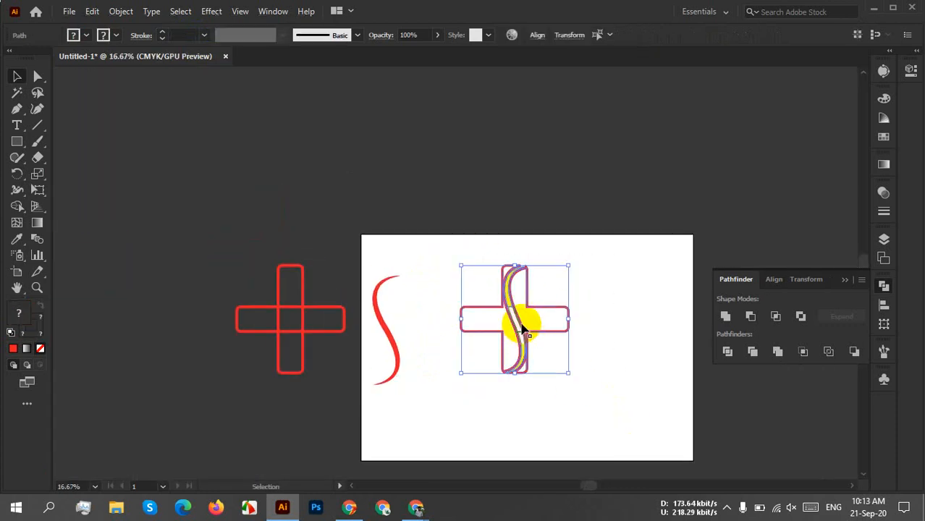
pyautogui.moveTo(517, 331); pyautogui.dragTo(711, 114)
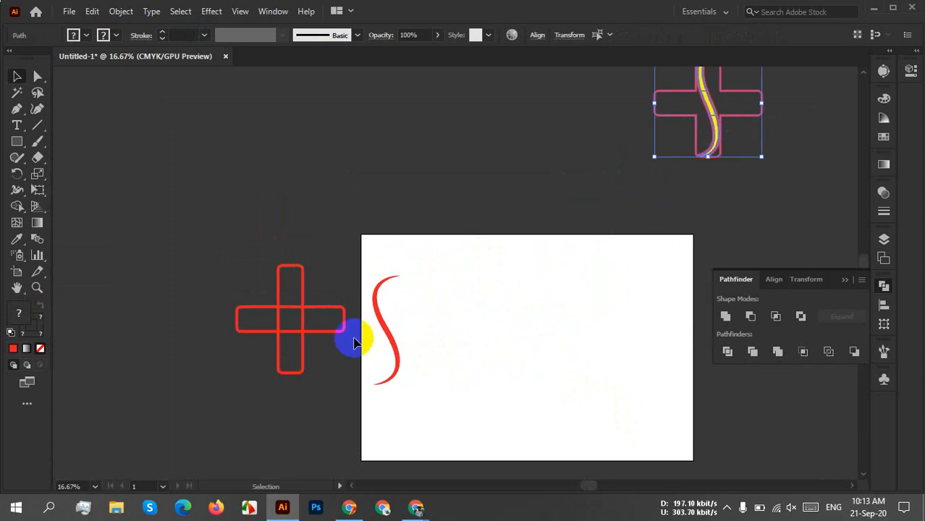
# Place a copy of the two-rectangle red cross on the artboard and move the red S-curve over its vertical bar.
pyautogui.click(295, 356)
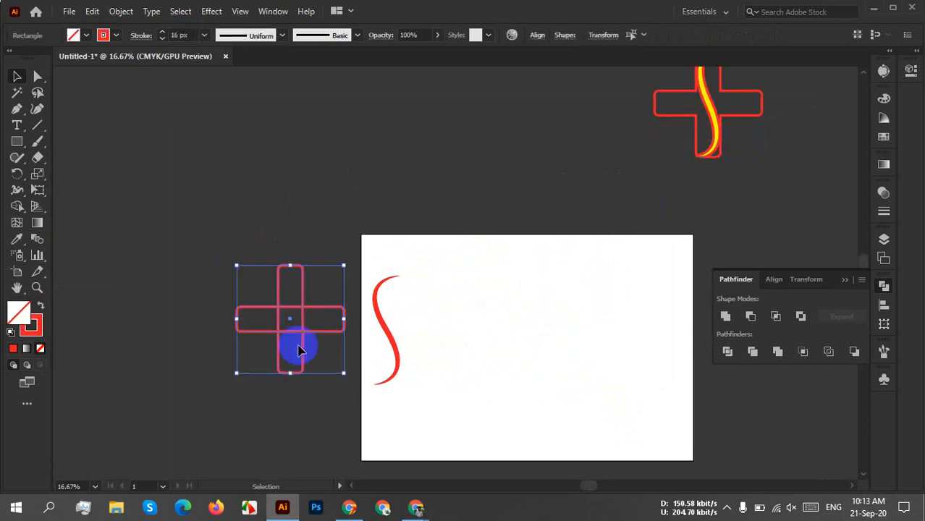
pyautogui.moveTo(303, 354); pyautogui.dragTo(576, 349)
pyautogui.moveTo(407, 365); pyautogui.dragTo(562, 355)
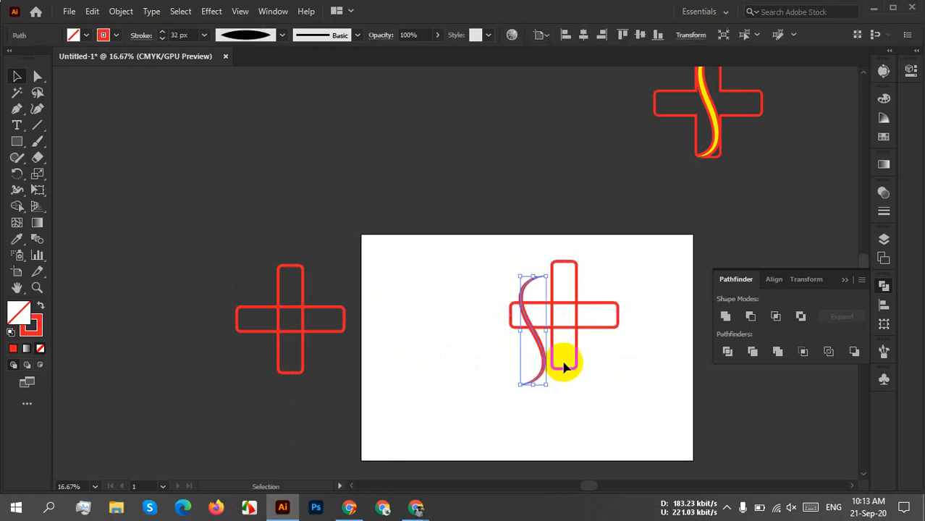
pyautogui.scroll(3, 558, 356)
pyautogui.moveTo(644, 341); pyautogui.dragTo(402, 355)
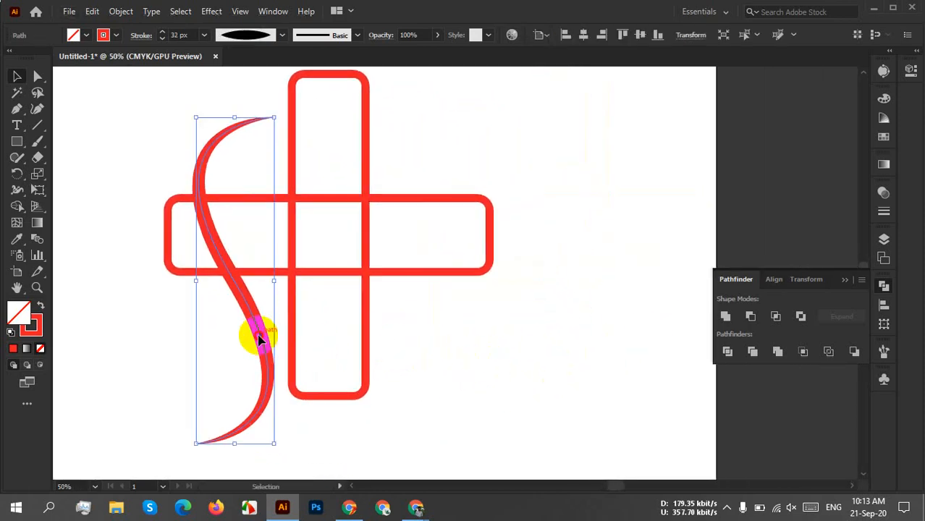
pyautogui.moveTo(261, 333); pyautogui.dragTo(331, 311)
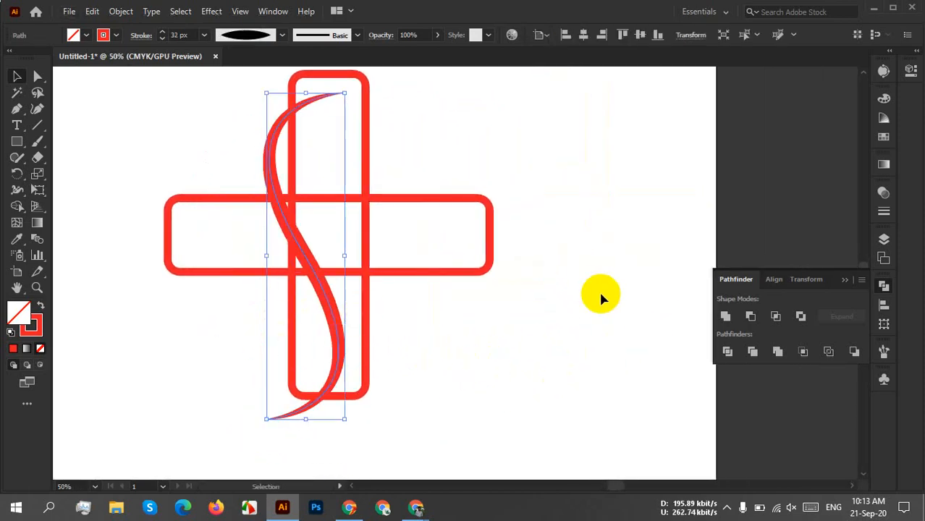
# Change the S-curve's stroke colour to CMYK Blue and move the curve up so it spans the cross's vertical bar.
pyautogui.click(116, 36)
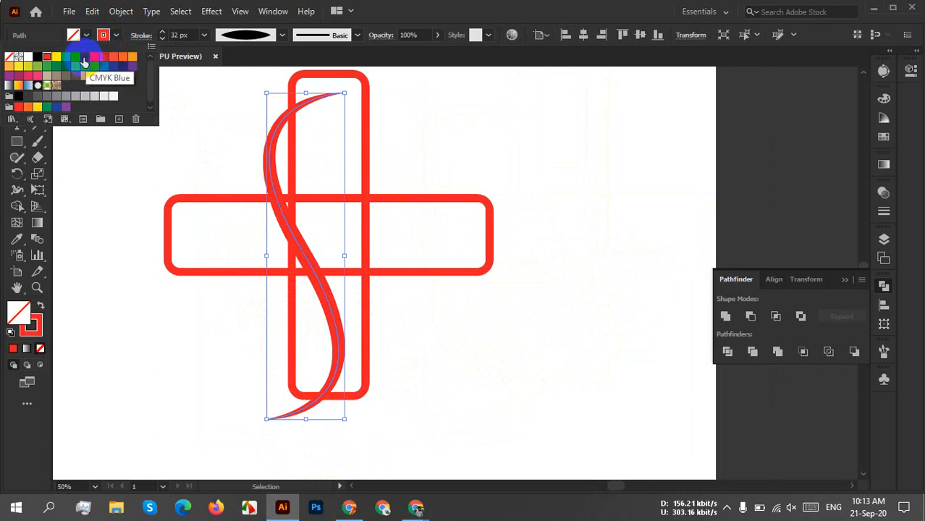
pyautogui.click(85, 57)
pyautogui.click(469, 138)
pyautogui.moveTo(426, 175); pyautogui.dragTo(419, 242)
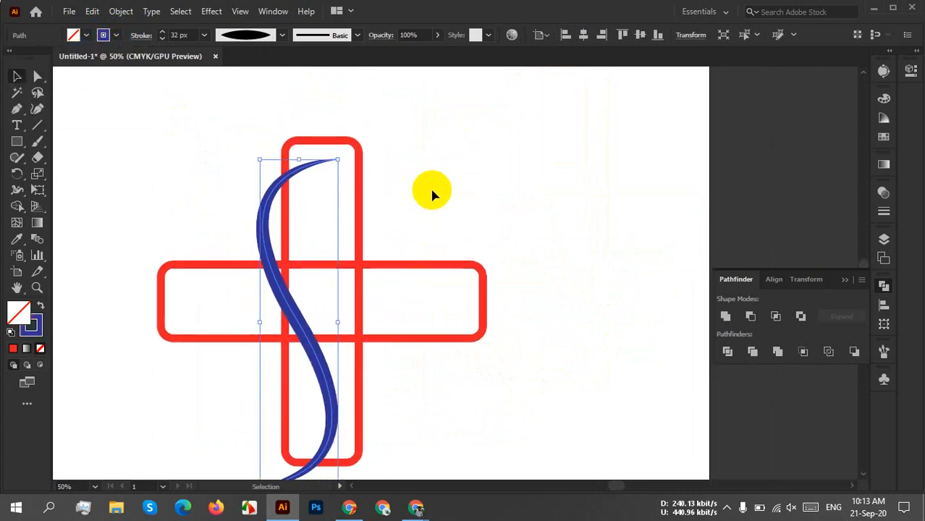
pyautogui.click(431, 191)
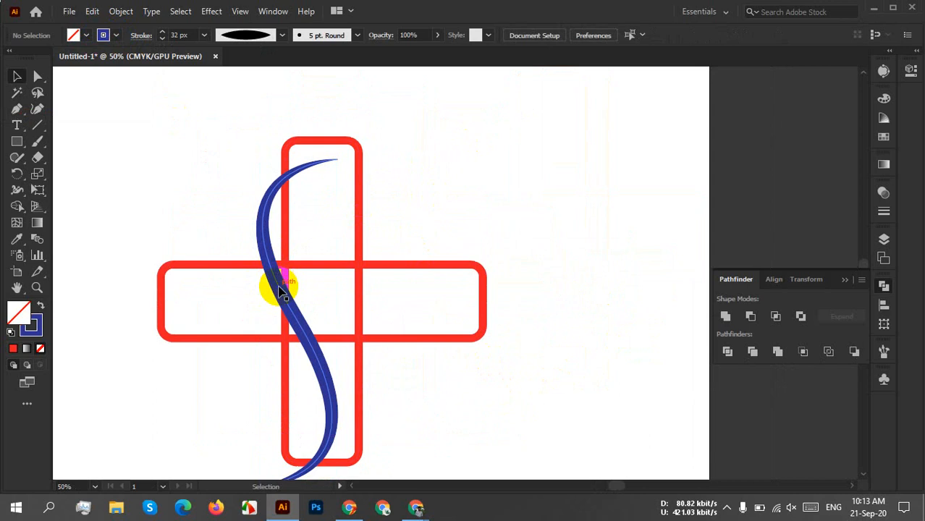
pyautogui.moveTo(281, 287); pyautogui.dragTo(300, 265)
# Group the vertical and horizontal rounded rectangles of the cross.
pyautogui.click(422, 222)
pyautogui.moveTo(422, 221); pyautogui.dragTo(341, 266)
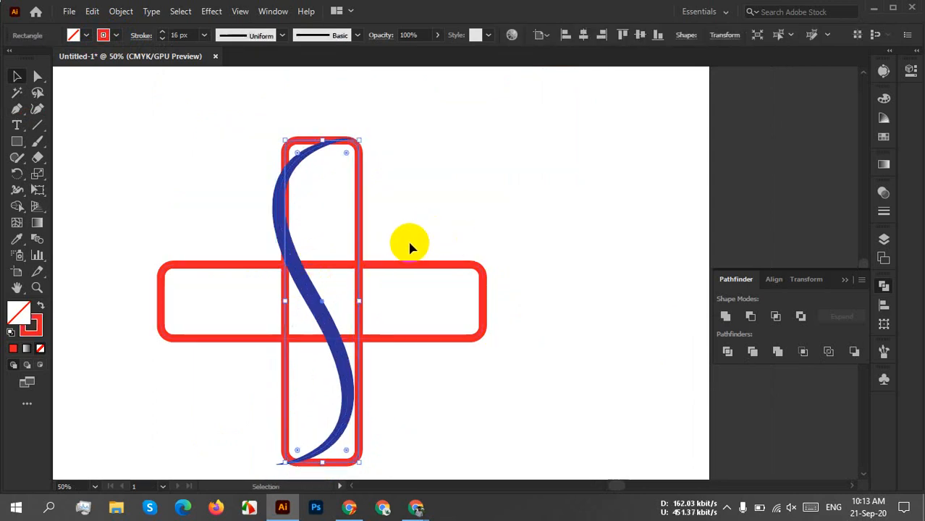
pyautogui.keyDown('shift'); pyautogui.click(477, 299); pyautogui.keyUp('shift')
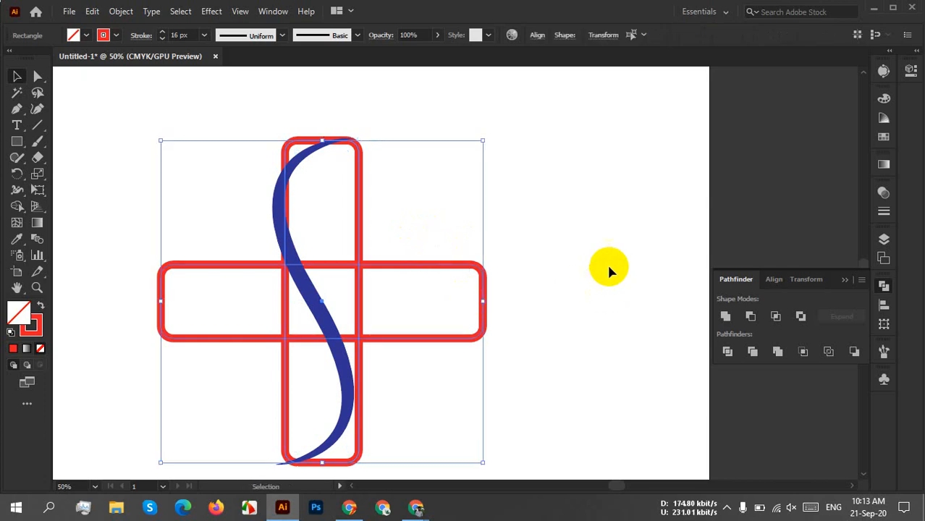
pyautogui.rightClick(399, 216)
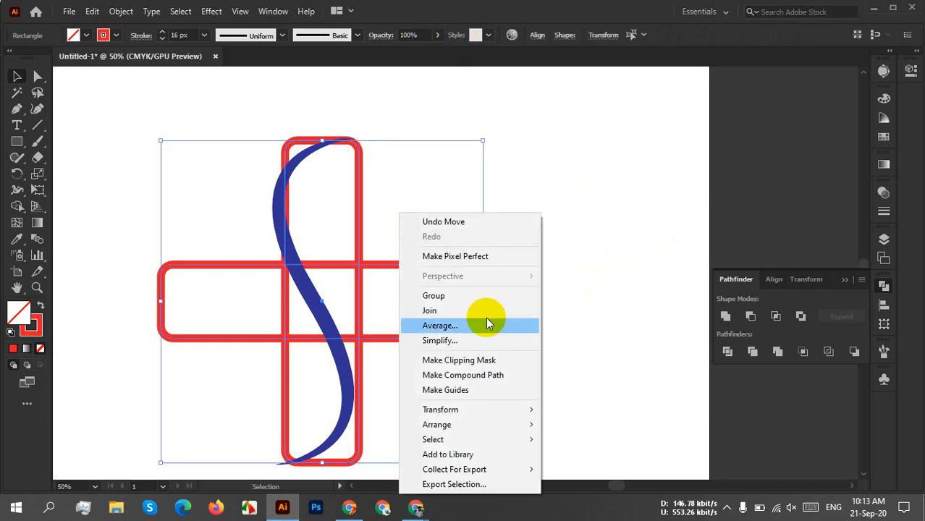
pyautogui.click(443, 300)
# Align the S-curve and the cross group to each other's horizontal and vertical centres.
pyautogui.moveTo(467, 184); pyautogui.dragTo(222, 339)
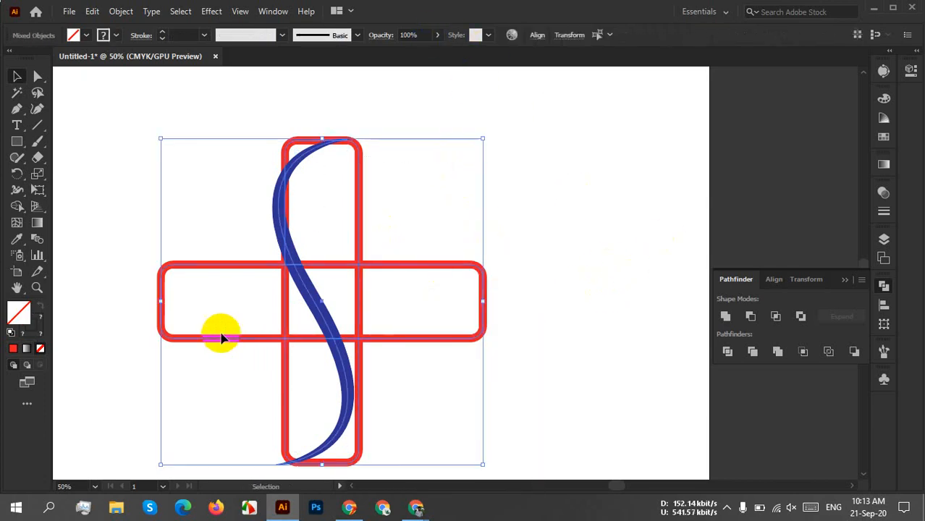
pyautogui.click(534, 39)
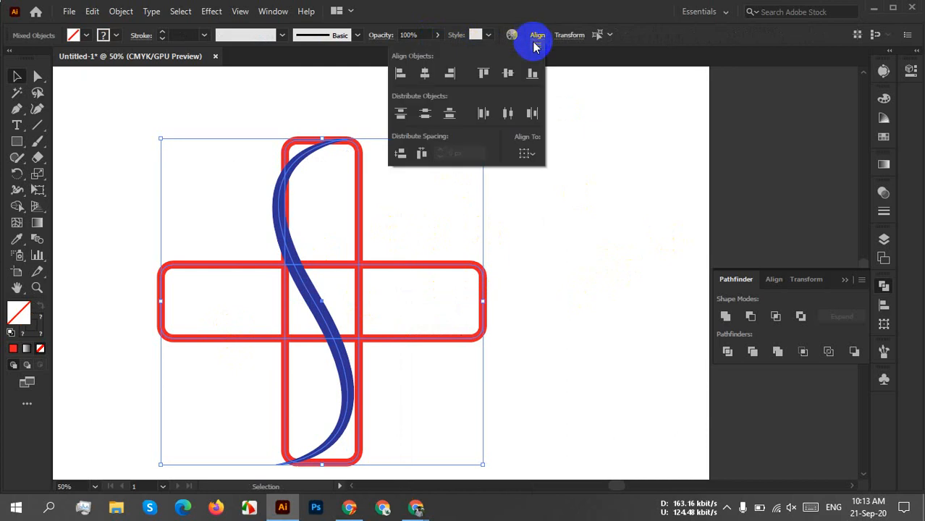
pyautogui.click(424, 73)
pyautogui.click(507, 76)
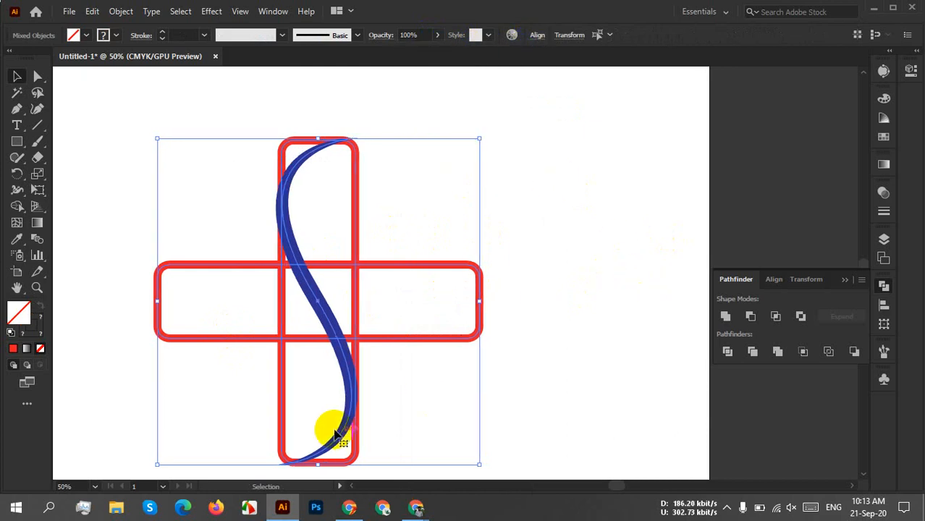
# Examine how the S-curve's lower and upper ends meet the rounded corners of the cross's vertical bar.
pyautogui.scroll(4, 306, 451)
pyautogui.press('space')
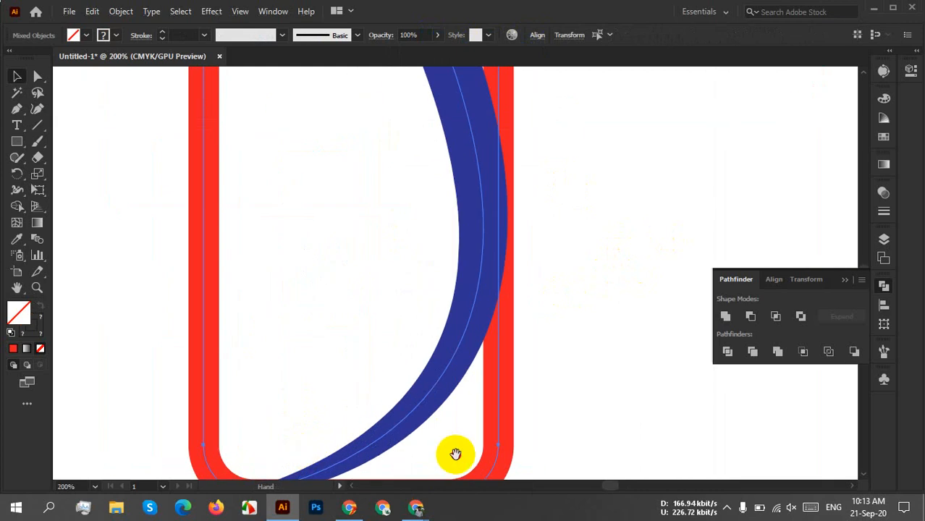
pyautogui.moveTo(455, 454); pyautogui.dragTo(436, 337)
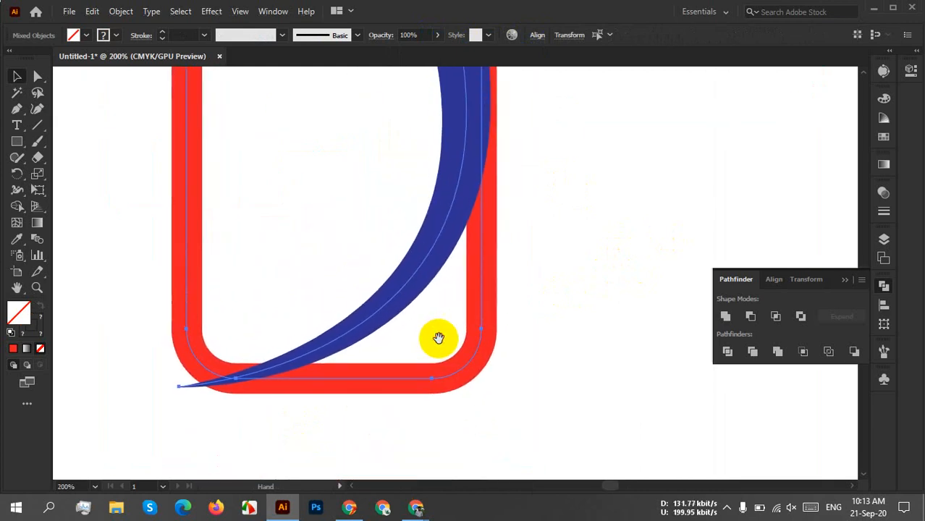
pyautogui.scroll(-3, 411, 337)
pyautogui.moveTo(454, 193); pyautogui.dragTo(411, 464)
pyautogui.moveTo(405, 263); pyautogui.dragTo(400, 284)
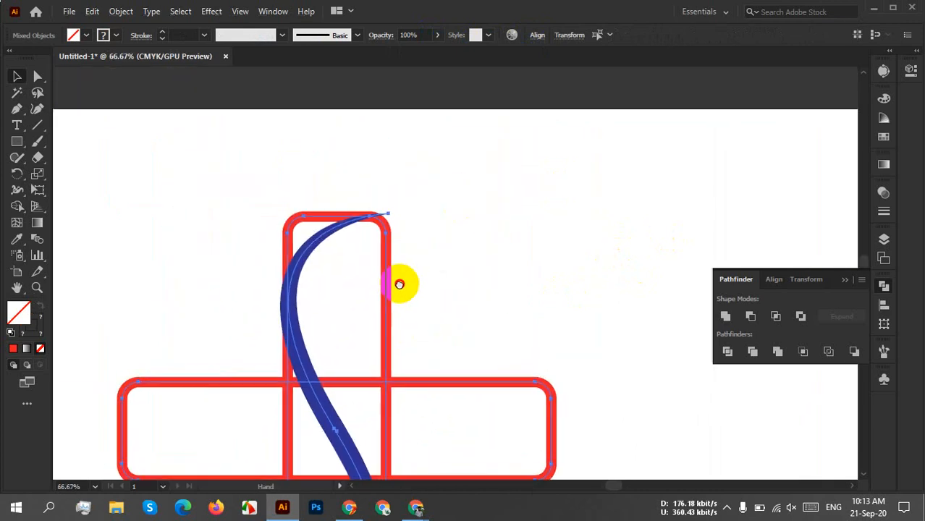
pyautogui.click(435, 241)
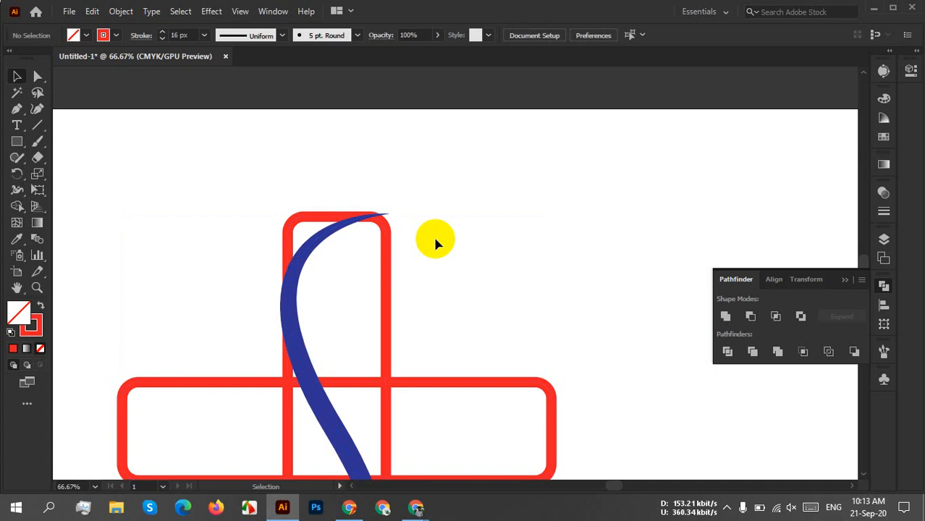
pyautogui.scroll(-4, 433, 234)
pyautogui.moveTo(450, 316); pyautogui.dragTo(446, 263)
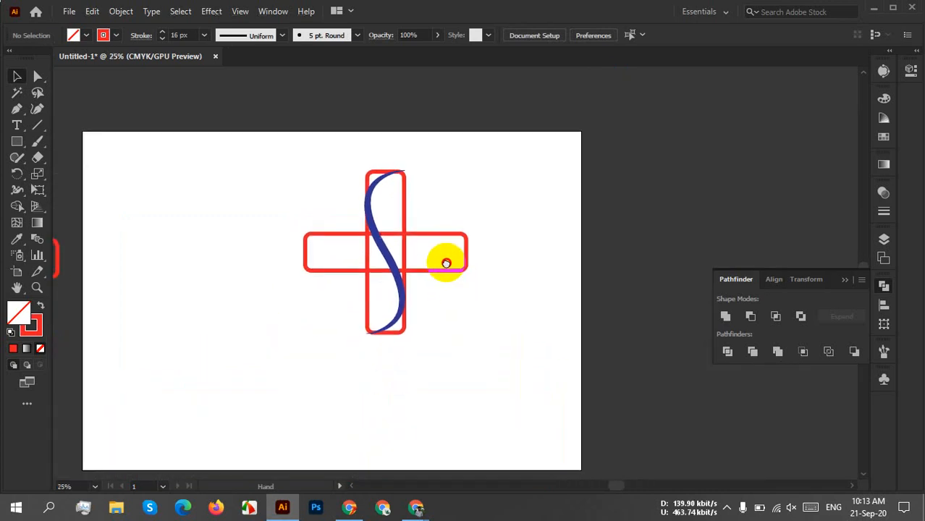
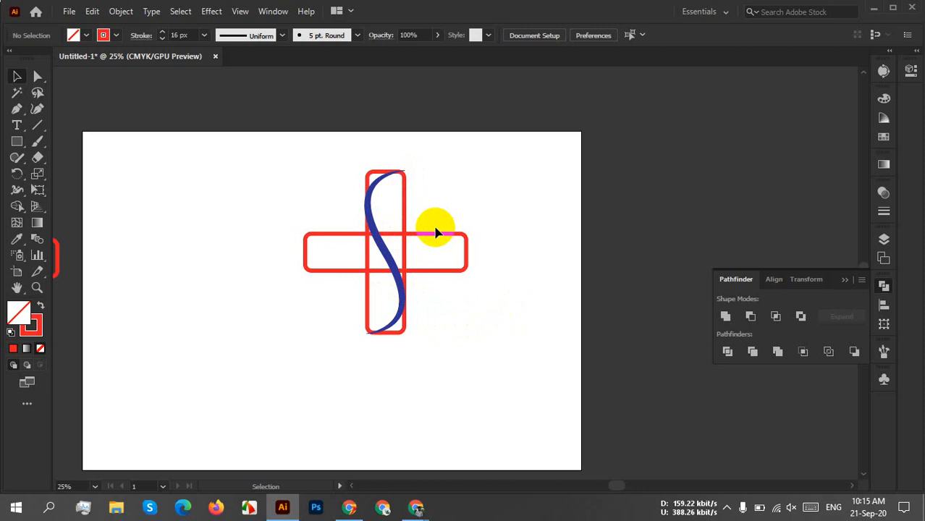
# Remove the parts of the red cross left of the blue S curve with the Shape Builder tool.
pyautogui.scroll(3, 436, 233)
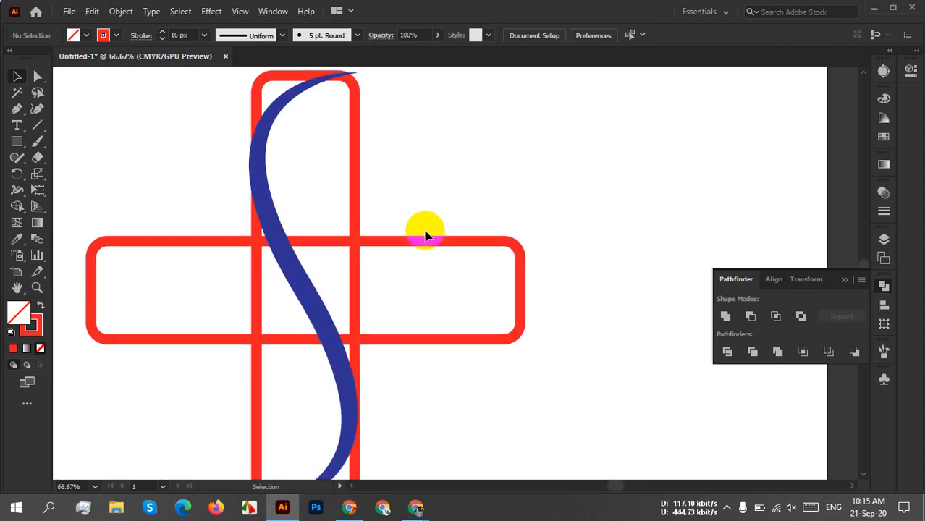
pyautogui.moveTo(120, 125); pyautogui.dragTo(467, 473)
pyautogui.scroll(-3, 455, 397)
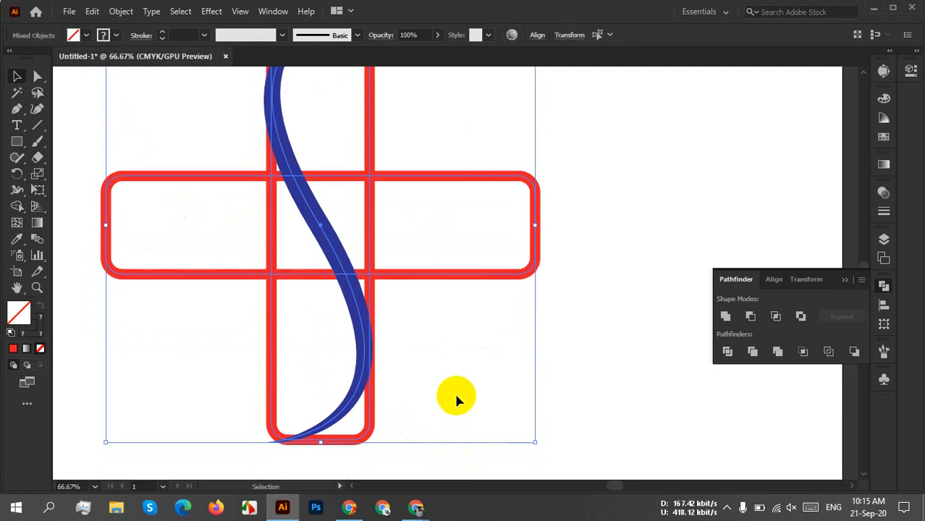
pyautogui.click(17, 142)
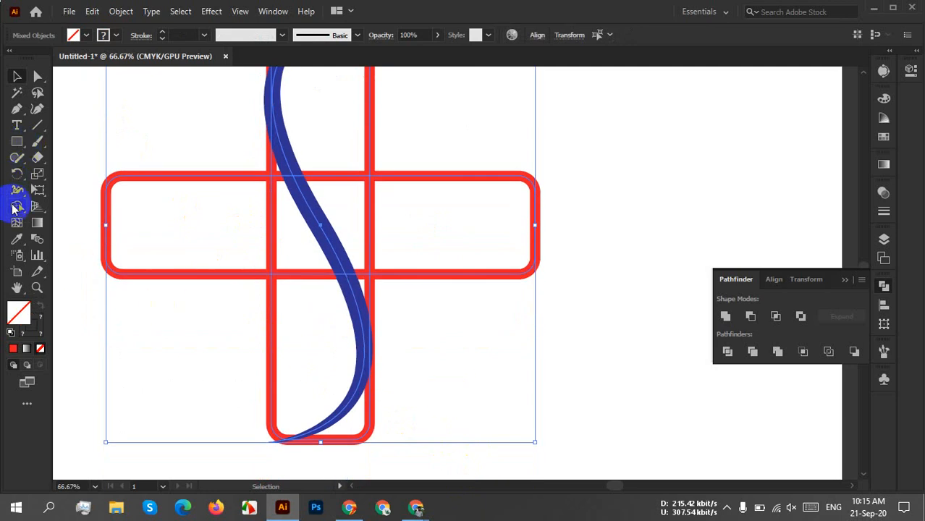
pyautogui.click(17, 205)
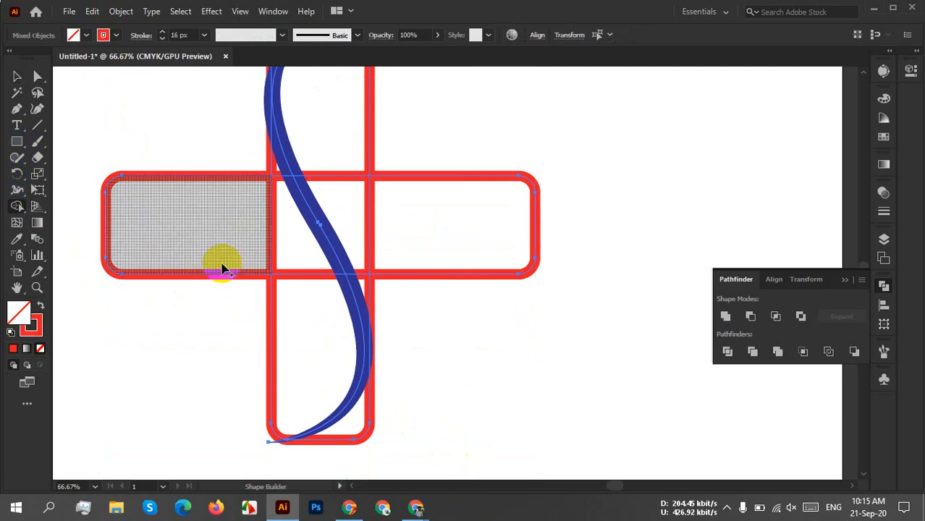
pyautogui.moveTo(203, 235); pyautogui.dragTo(174, 327)
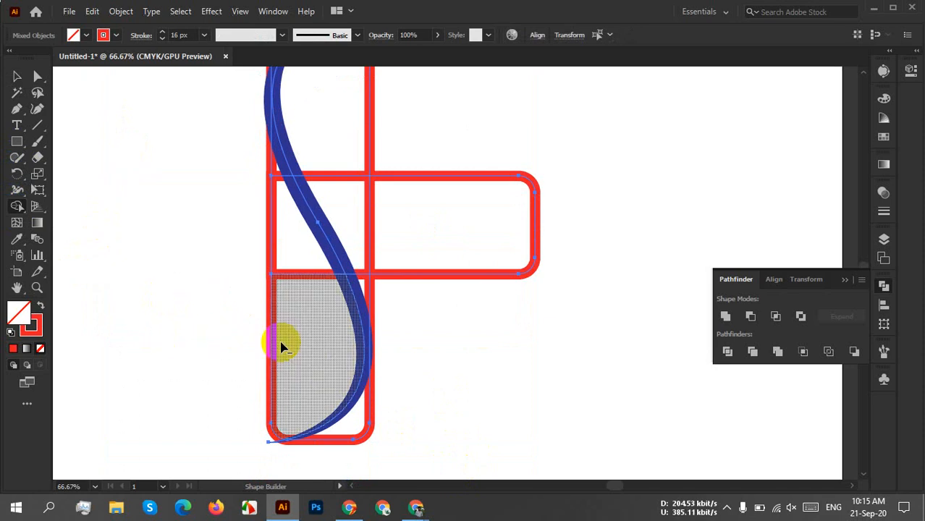
pyautogui.keyDown('alt'); pyautogui.click(266, 329); pyautogui.keyUp('alt')
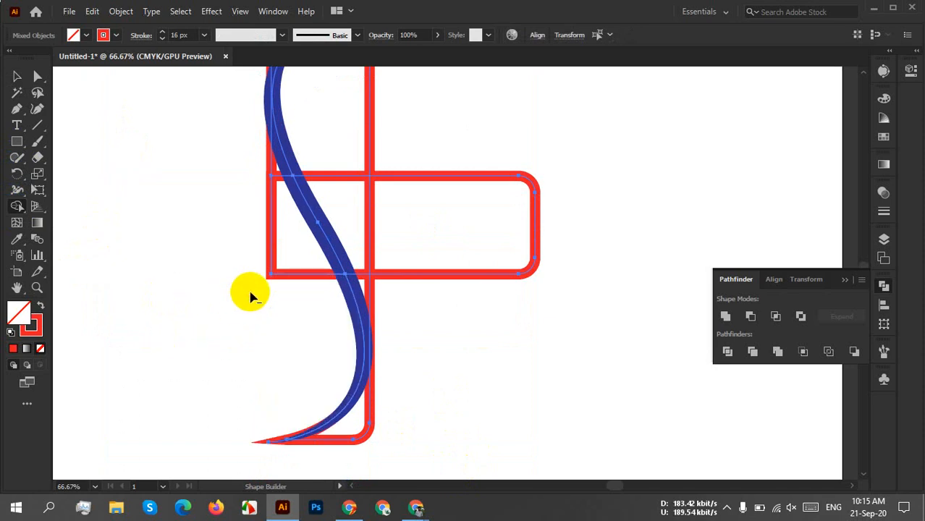
pyautogui.keyDown('alt'); pyautogui.click(282, 246); pyautogui.keyUp('alt')
pyautogui.keyDown('alt'); pyautogui.click(272, 174); pyautogui.keyUp('alt')
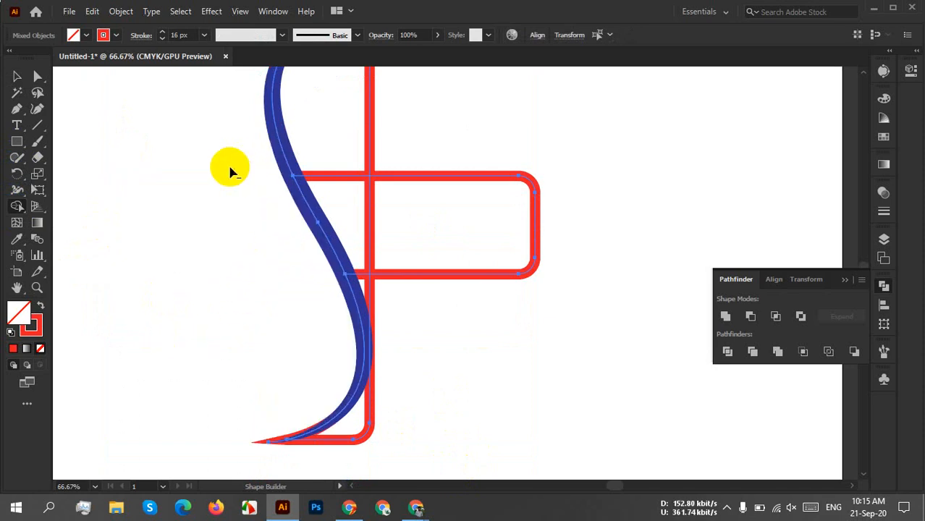
pyautogui.moveTo(218, 182); pyautogui.dragTo(238, 387)
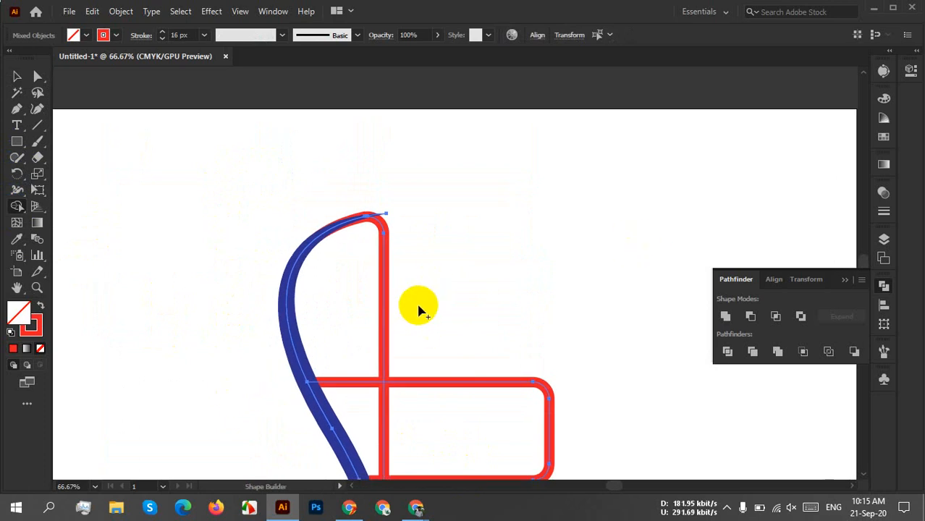
# Try merging the horizontal bar's regions right of the S curve with the Shape Builder, then undo the merges.
pyautogui.scroll(-2, 418, 310)
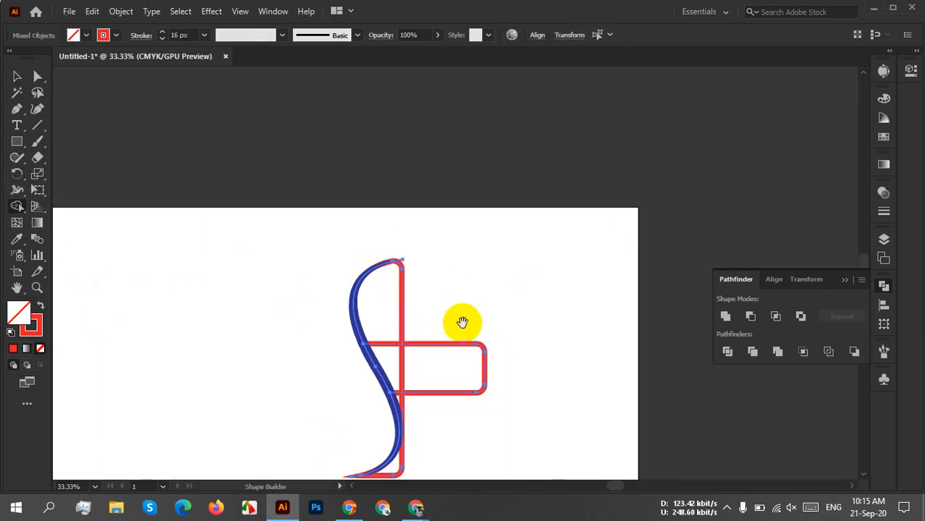
pyautogui.moveTo(460, 320); pyautogui.dragTo(423, 268)
pyautogui.moveTo(346, 285); pyautogui.dragTo(372, 314)
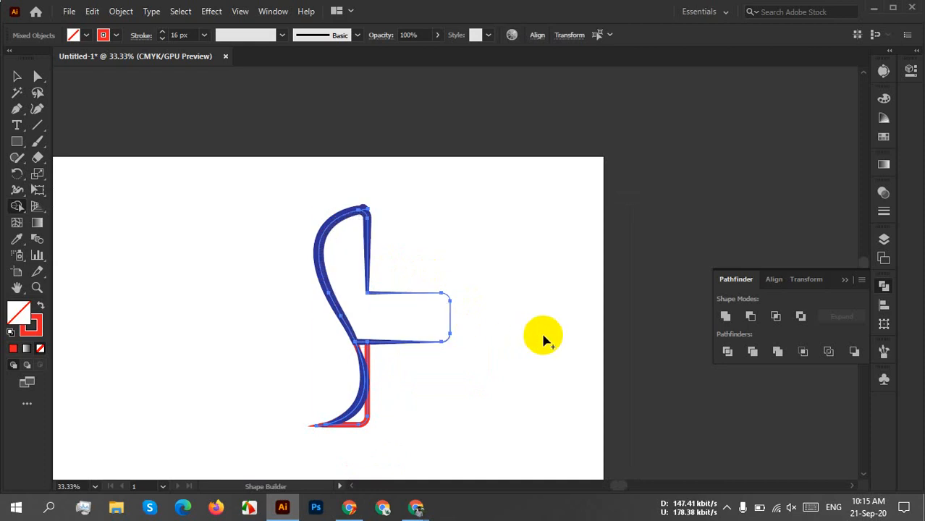
pyautogui.hotkey('ctrl', 'z')
pyautogui.scroll(3, 379, 300)
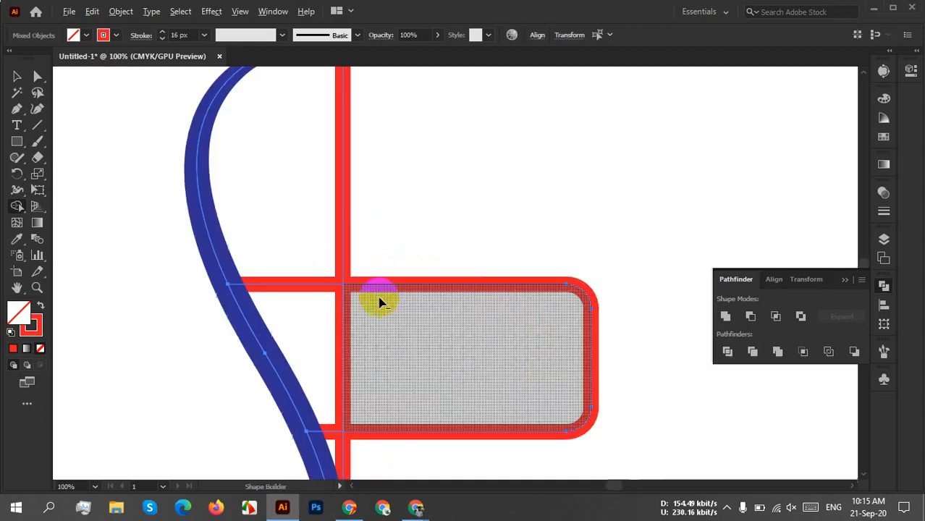
pyautogui.moveTo(359, 333); pyautogui.dragTo(334, 351)
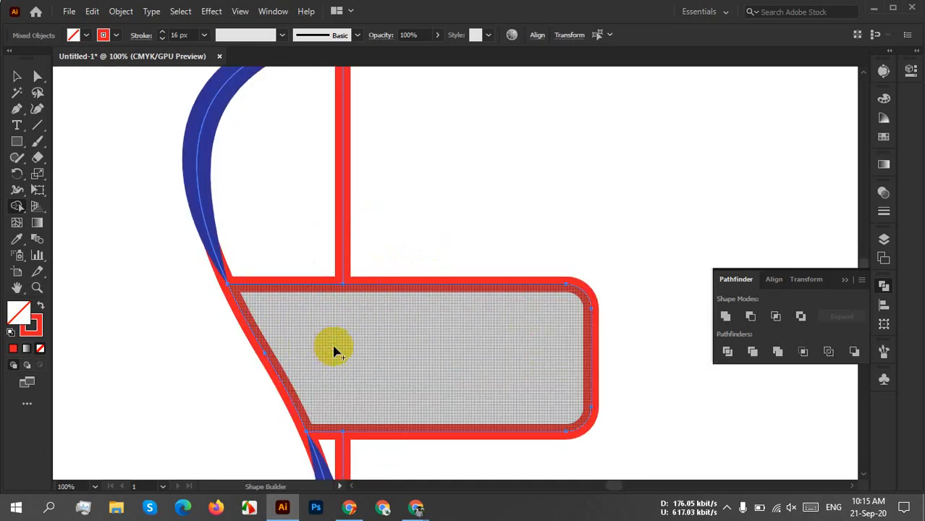
pyautogui.hotkey('ctrl', 'z')
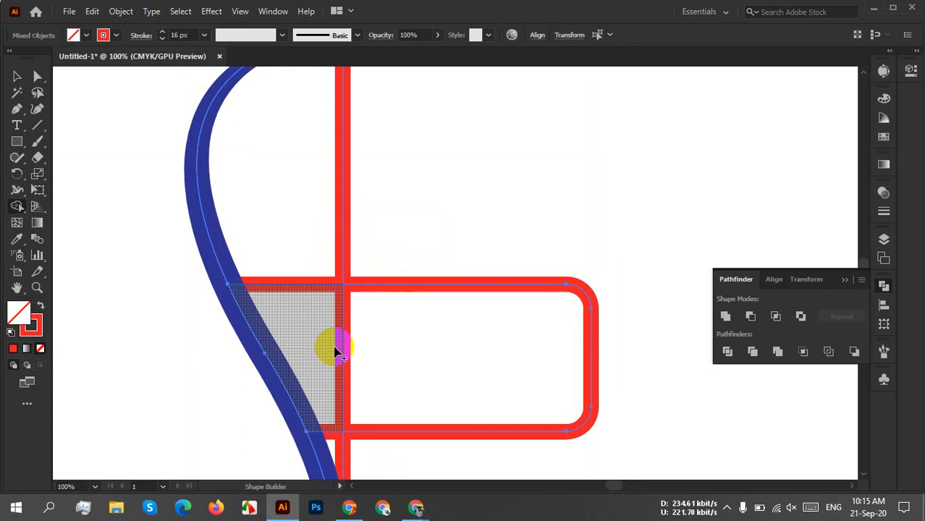
# Move the blue S curve to the left, clear of the red outline.
pyautogui.scroll(-1, 337, 352)
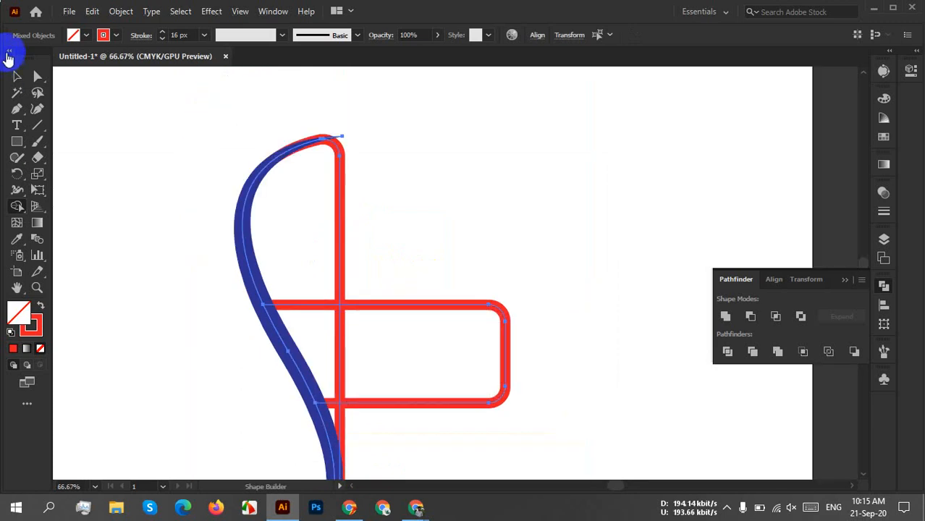
pyautogui.click(17, 77)
pyautogui.click(610, 284)
pyautogui.scroll(-2, 616, 254)
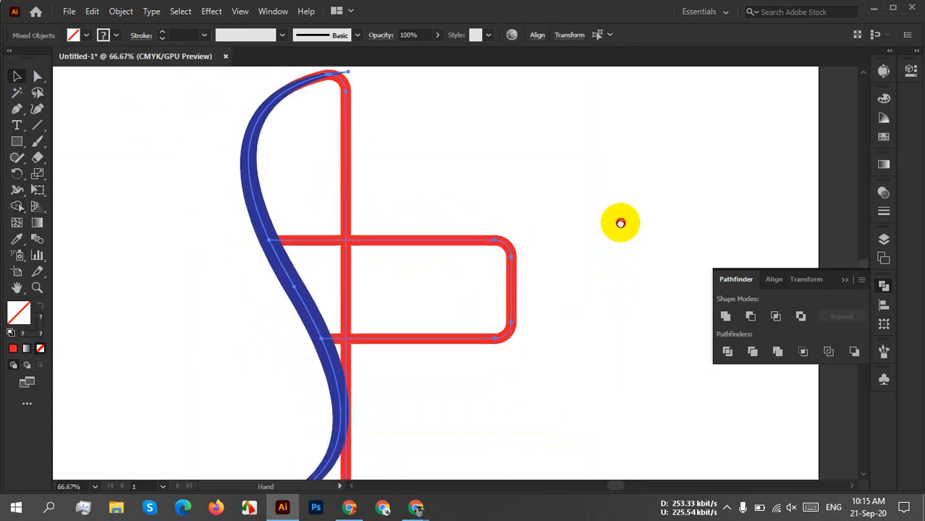
pyautogui.click(384, 327)
pyautogui.scroll(-1, 362, 317)
pyautogui.click(389, 162)
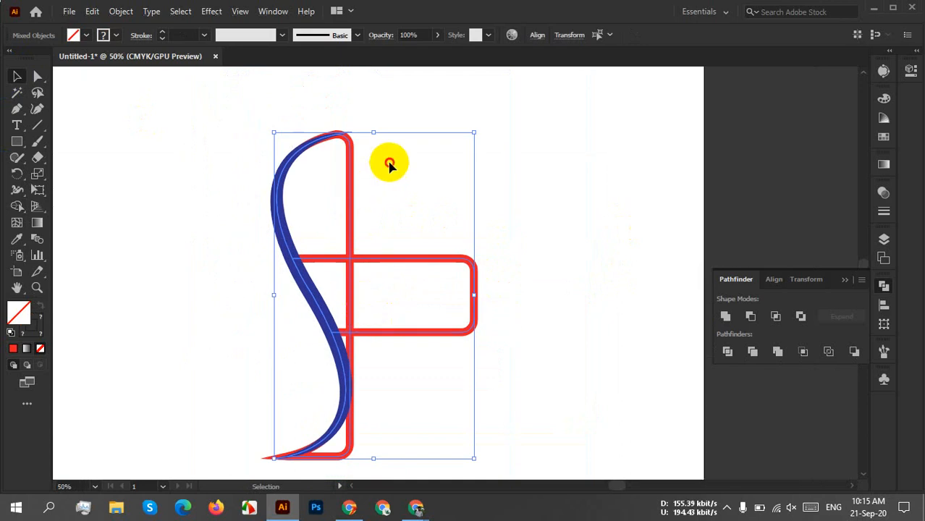
pyautogui.click(281, 188)
pyautogui.moveTo(280, 189); pyautogui.dragTo(216, 189)
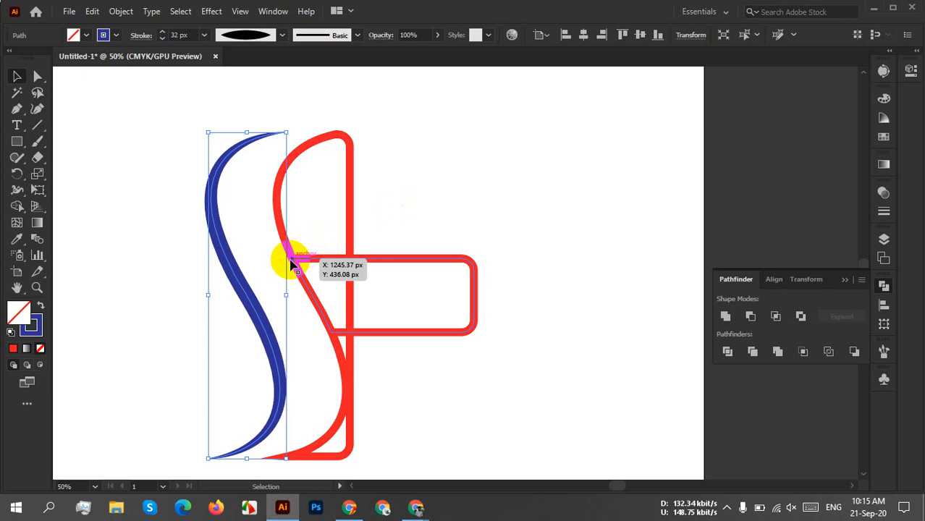
pyautogui.hotkey('ctrl', 'z')
pyautogui.click(493, 172)
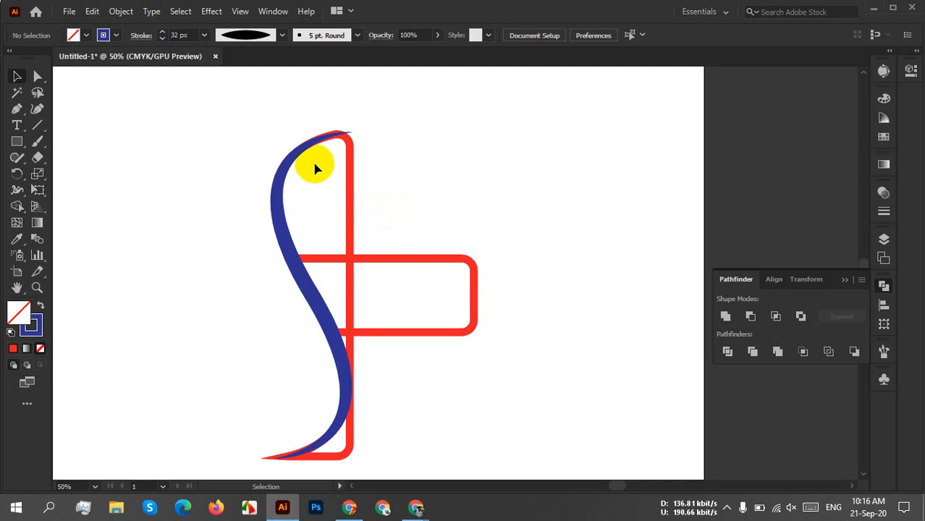
pyautogui.moveTo(298, 268); pyautogui.dragTo(131, 291)
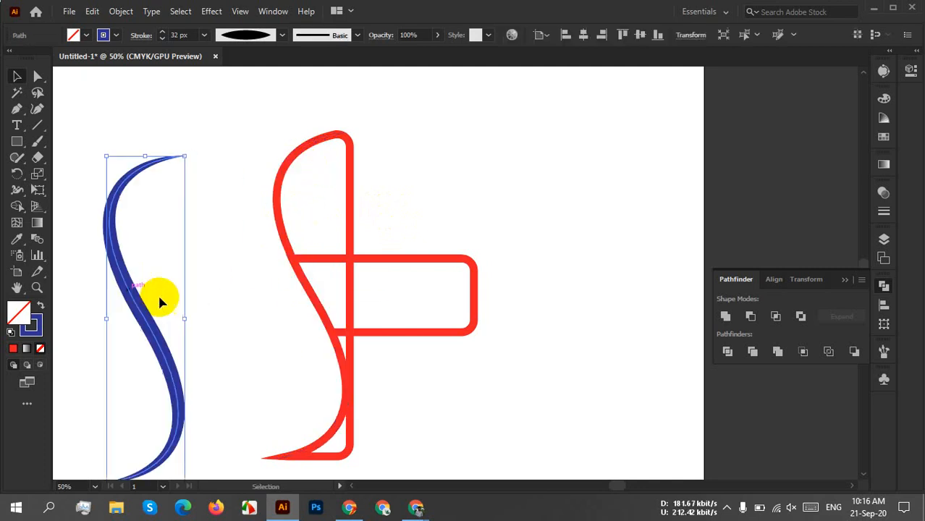
# Try deleting the middle region between the curved edge and the vertical line with the Shape Builder, then undo it.
pyautogui.moveTo(274, 292); pyautogui.dragTo(496, 365)
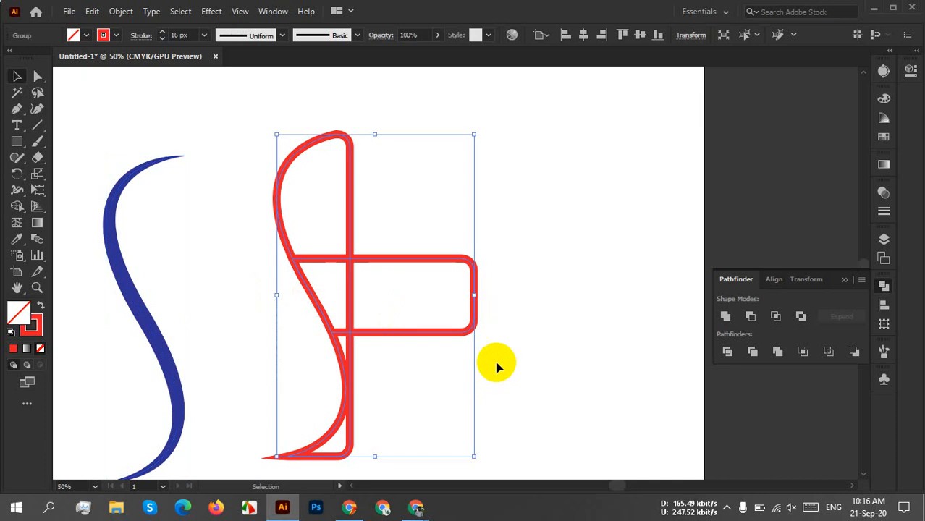
pyautogui.click(17, 207)
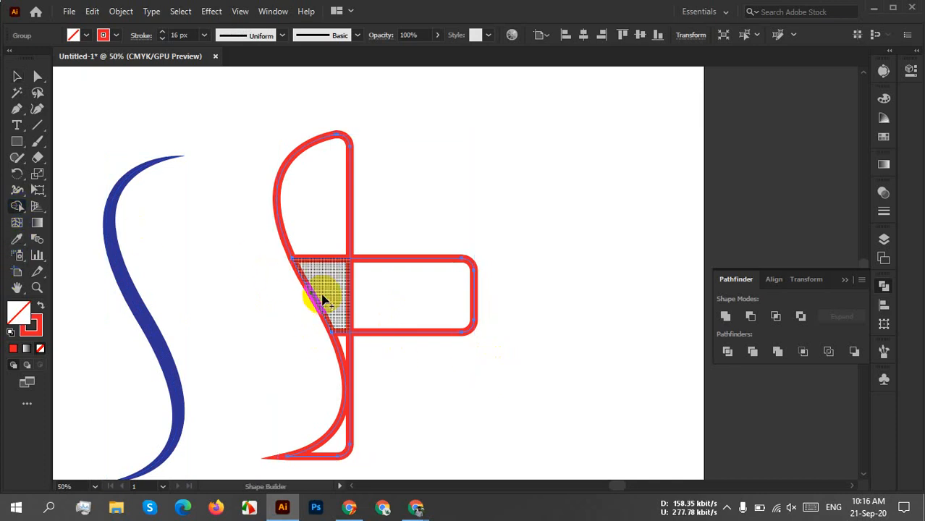
pyautogui.keyDown('alt'); pyautogui.click(302, 307); pyautogui.keyUp('alt')
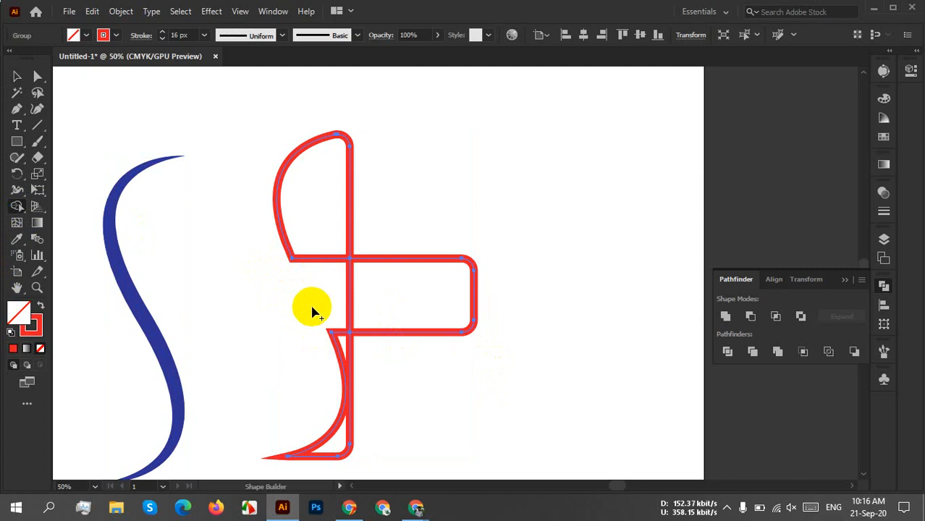
pyautogui.moveTo(324, 239)
pyautogui.mouseDown()
pyautogui.moveTo(333, 287)
pyautogui.moveTo(382, 299)
pyautogui.moveTo(332, 278)
pyautogui.mouseUp()
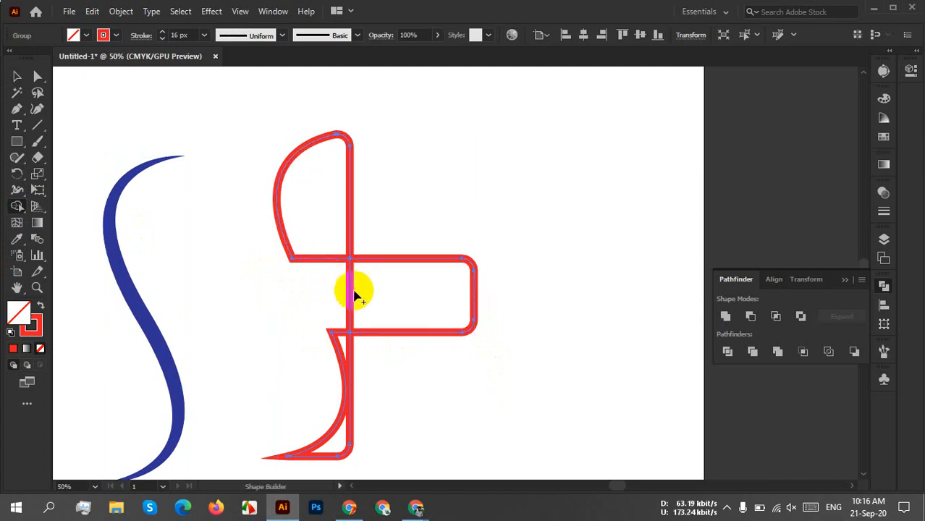
pyautogui.hotkey('ctrl', 'z')
# Try merging all the red outline's regions into a single shape with the Shape Builder, then undo the merges.
pyautogui.hotkey('shift', 'm')
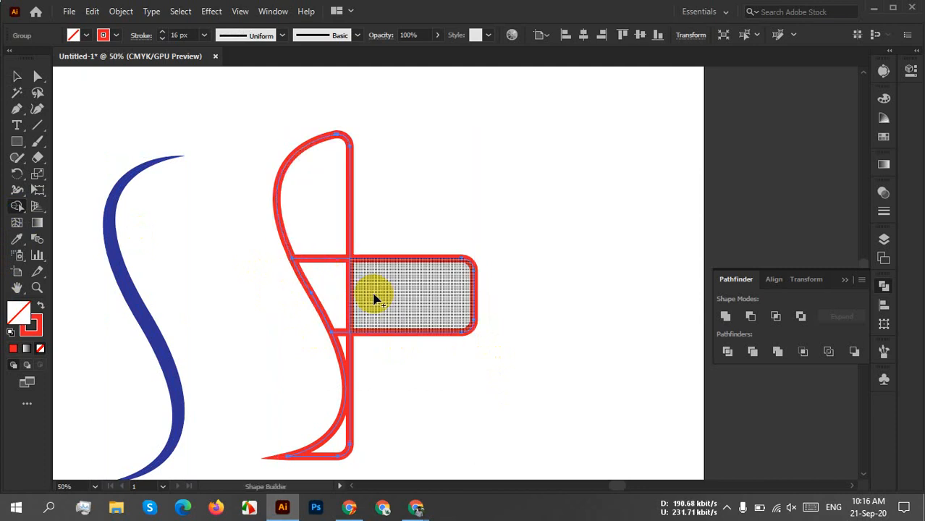
pyautogui.moveTo(371, 296)
pyautogui.mouseDown()
pyautogui.moveTo(349, 288)
pyautogui.moveTo(316, 247)
pyautogui.mouseUp()
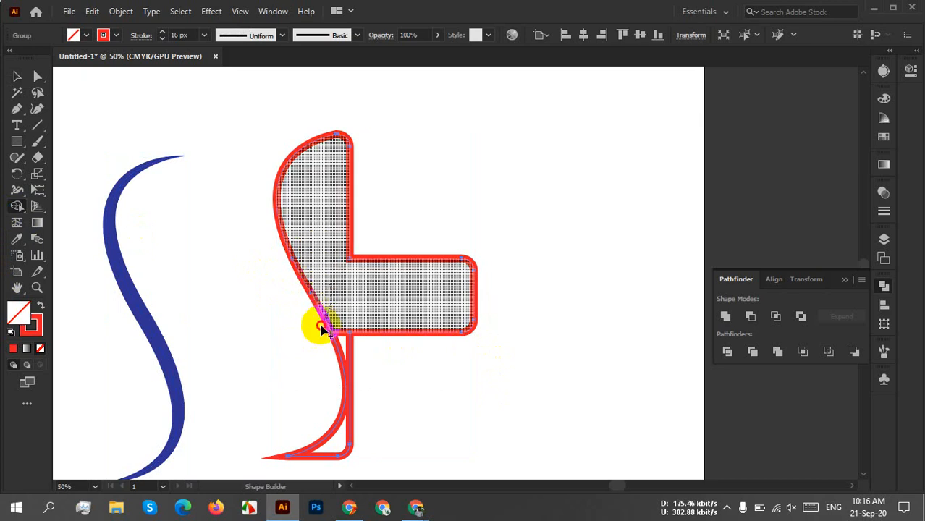
pyautogui.moveTo(346, 296); pyautogui.dragTo(341, 365)
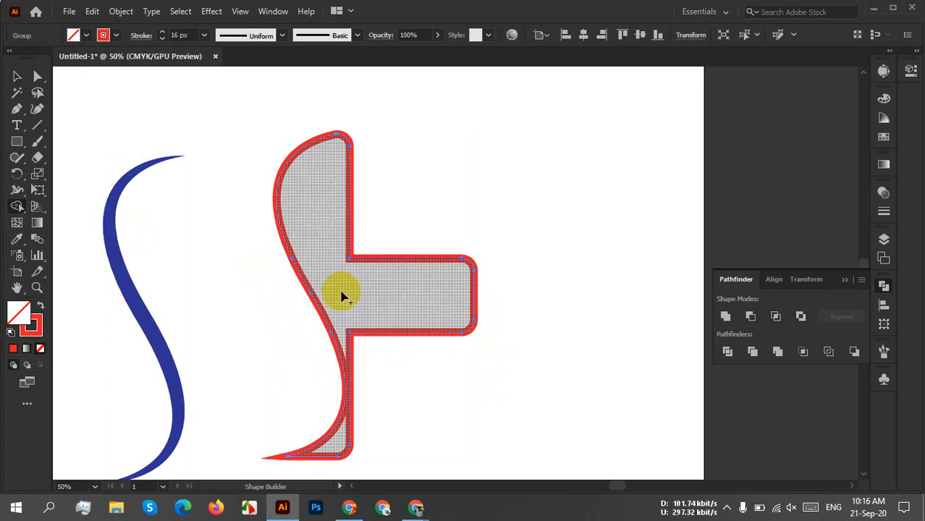
pyautogui.press('v')
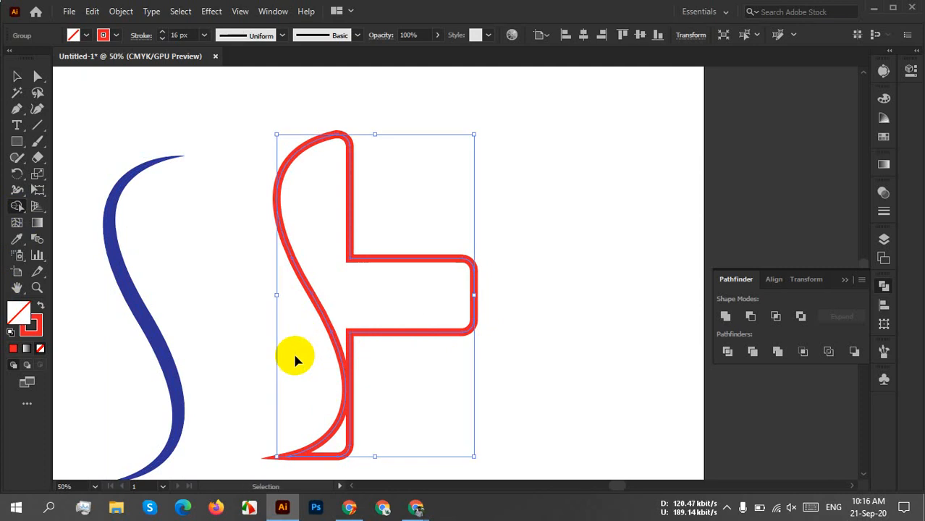
pyautogui.hotkey('ctrl', 'z')
pyautogui.hotkey('ctrl', 'z')
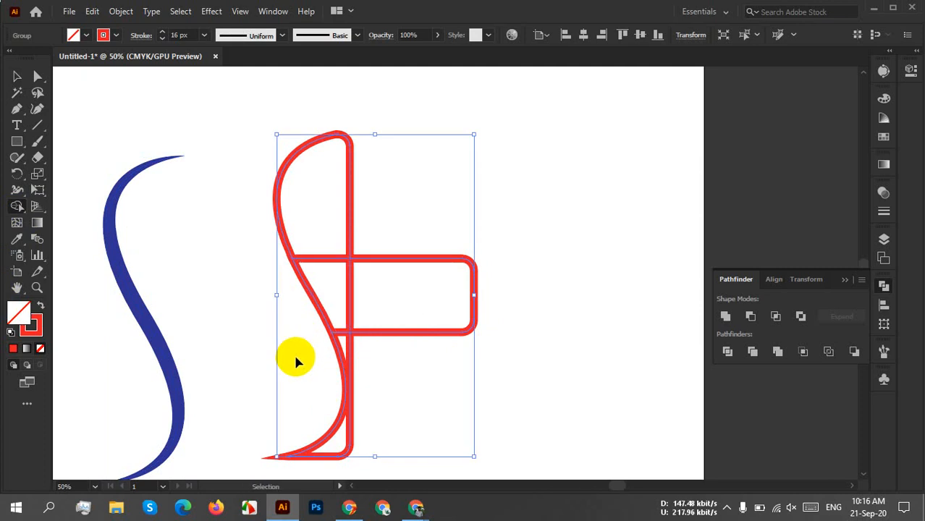
# Try deleting the upper curved region and merging it with the middle region below, undoing each attempt.
pyautogui.hotkey('shift', 'm')
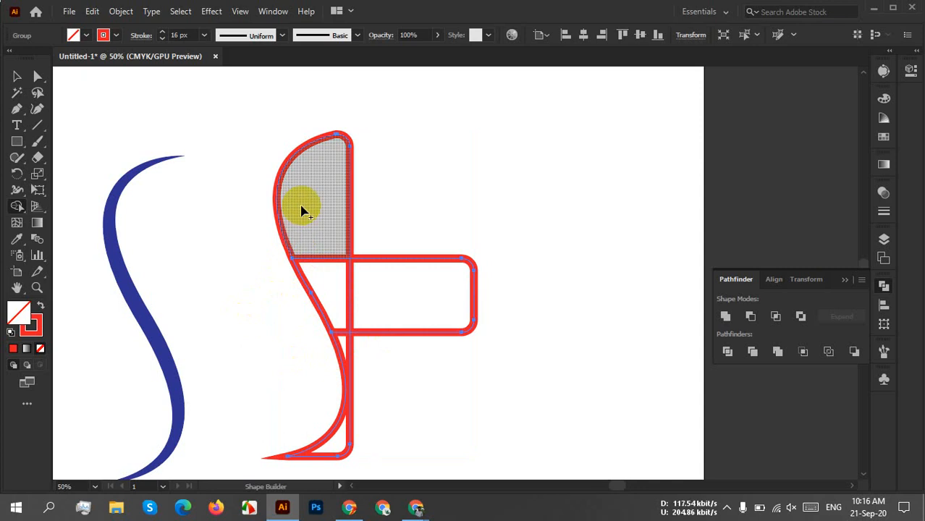
pyautogui.moveTo(303, 211); pyautogui.dragTo(270, 258)
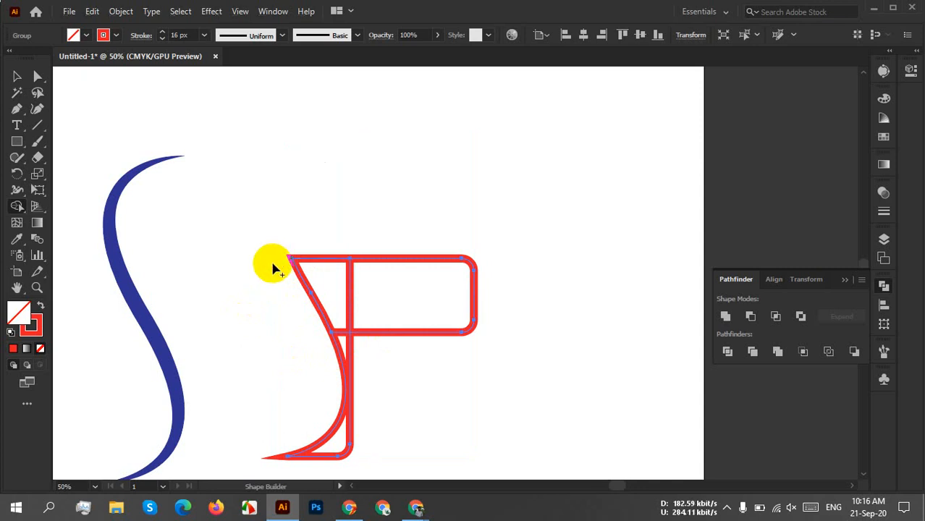
pyautogui.press('v')
pyautogui.hotkey('ctrl', 'z')
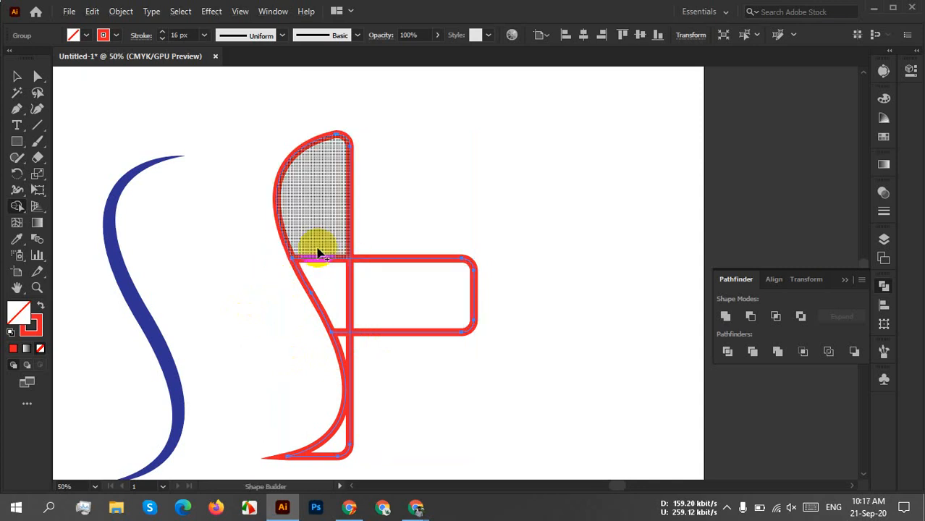
pyautogui.moveTo(317, 252); pyautogui.dragTo(326, 273)
pyautogui.hotkey('ctrl', 'z')
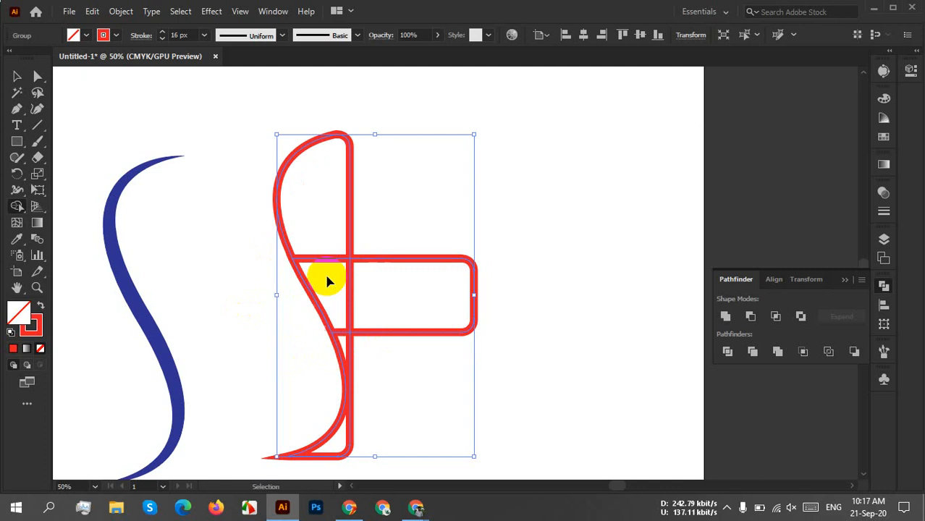
# Try deleting the slanted middle region and the regions beside it with the Shape Builder, then undo the attempts.
pyautogui.moveTo(332, 284)
pyautogui.mouseDown()
pyautogui.moveTo(299, 320)
pyautogui.moveTo(302, 312)
pyautogui.mouseUp()
pyautogui.moveTo(310, 244); pyautogui.dragTo(320, 281)
pyautogui.hotkey('ctrl', 'z')
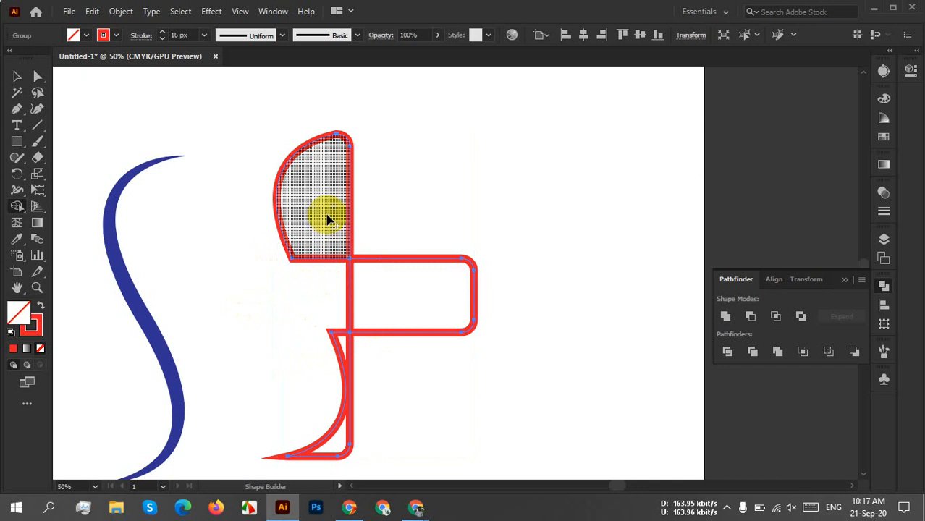
pyautogui.keyDown('alt'); pyautogui.click(341, 344); pyautogui.keyUp('alt')
pyautogui.hotkey('ctrl', 'z')
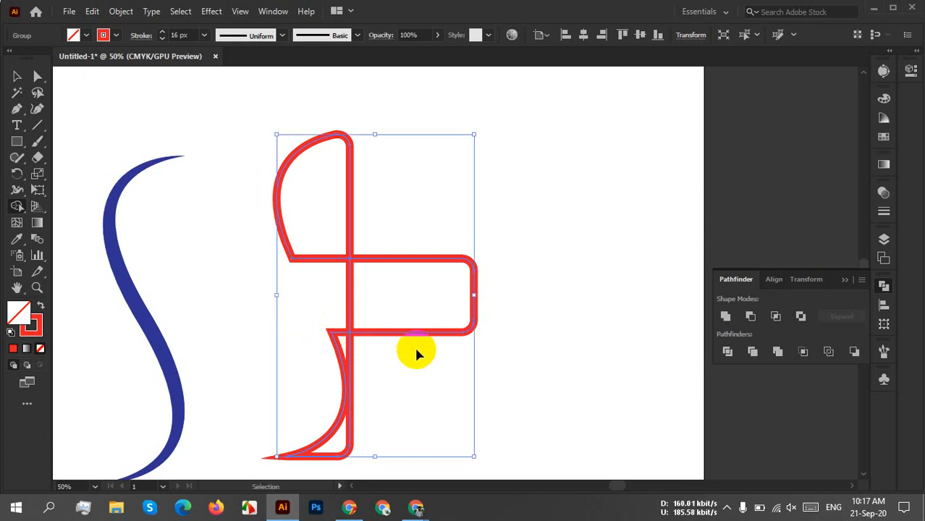
pyautogui.hotkey('ctrl', 'z')
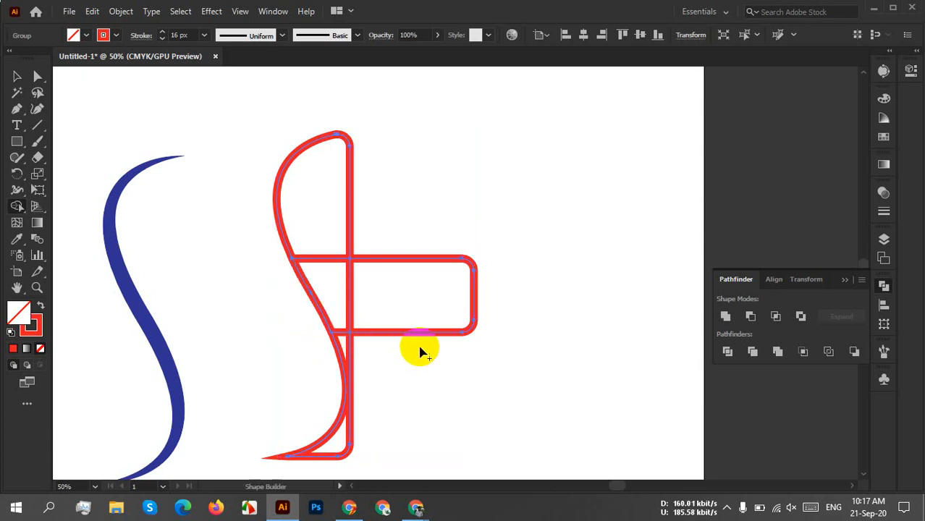
# Try expanding the fill and stroke of the red outline, then undo the expansion.
pyautogui.click(18, 76)
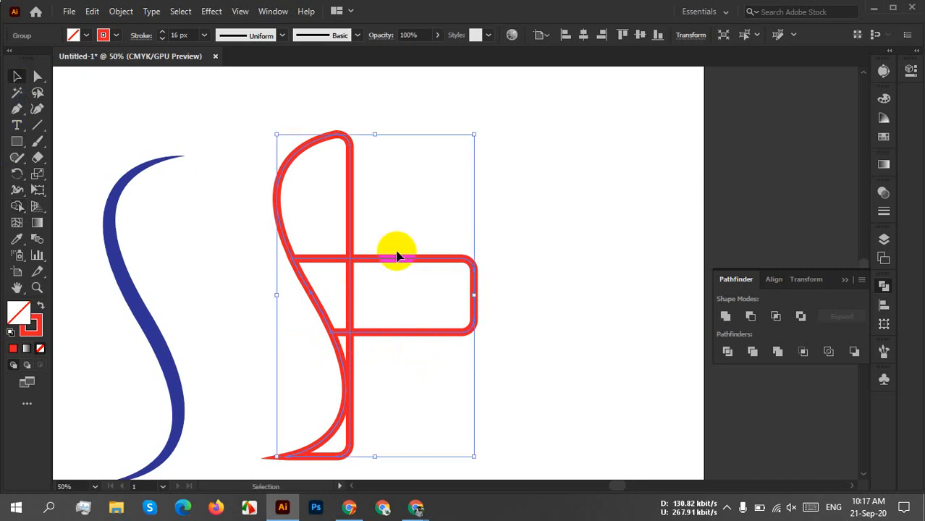
pyautogui.click(120, 12)
pyautogui.click(167, 165)
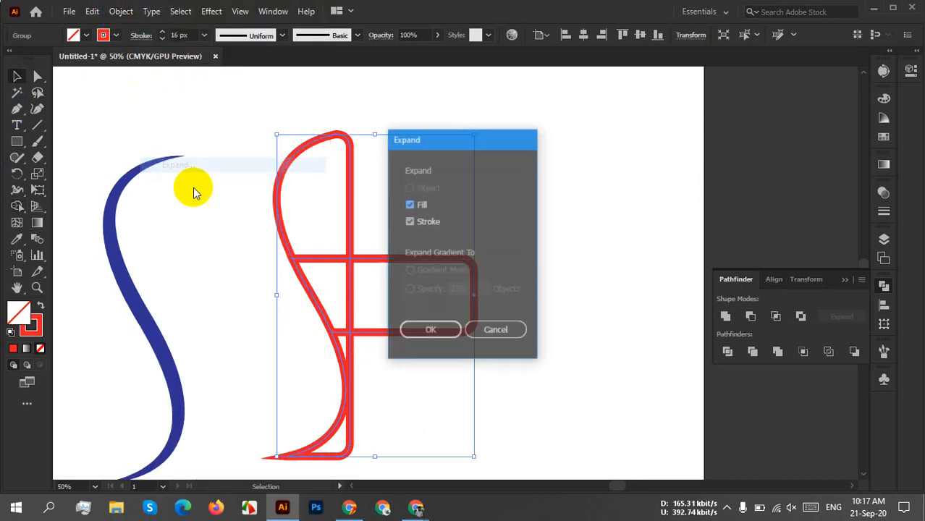
pyautogui.click(452, 327)
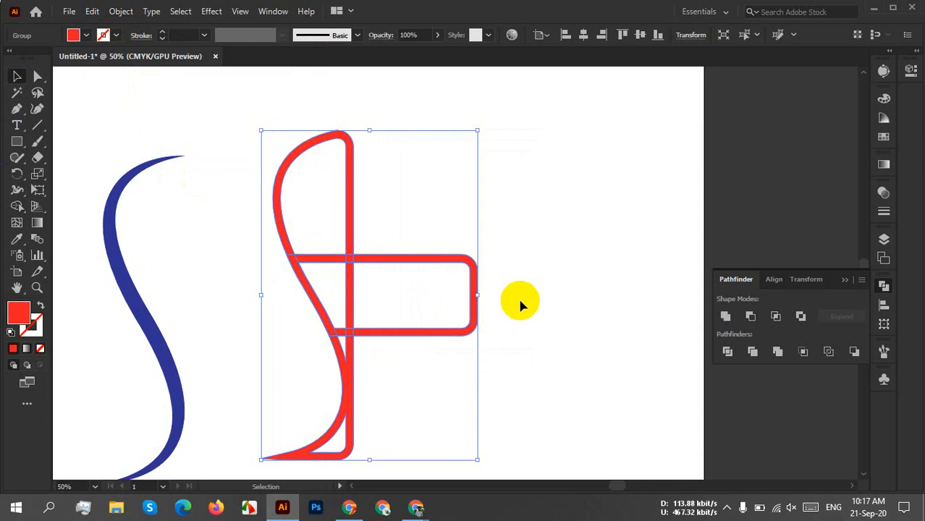
pyautogui.press('super')
pyautogui.press('super')
pyautogui.hotkey('ctrl', 'z')
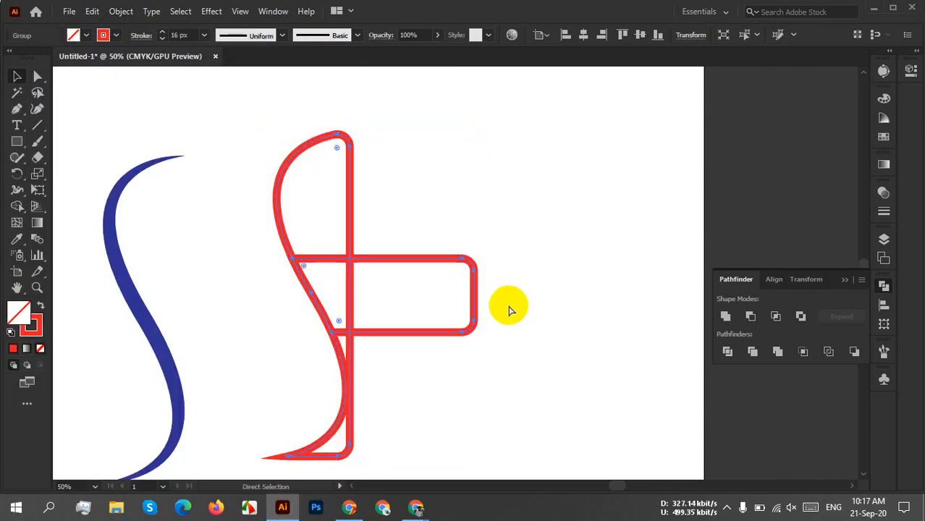
# Undo the earlier edits back to the complete red cross with the blue S curve overlaid on it.
pyautogui.hotkey('ctrl', 'z')
pyautogui.hotkey('ctrl', 'z')
pyautogui.hotkey('ctrl', 'z')
pyautogui.hotkey('ctrl', 'z')
pyautogui.hotkey('ctrl', 'z')
pyautogui.hotkey('ctrl', 'z')
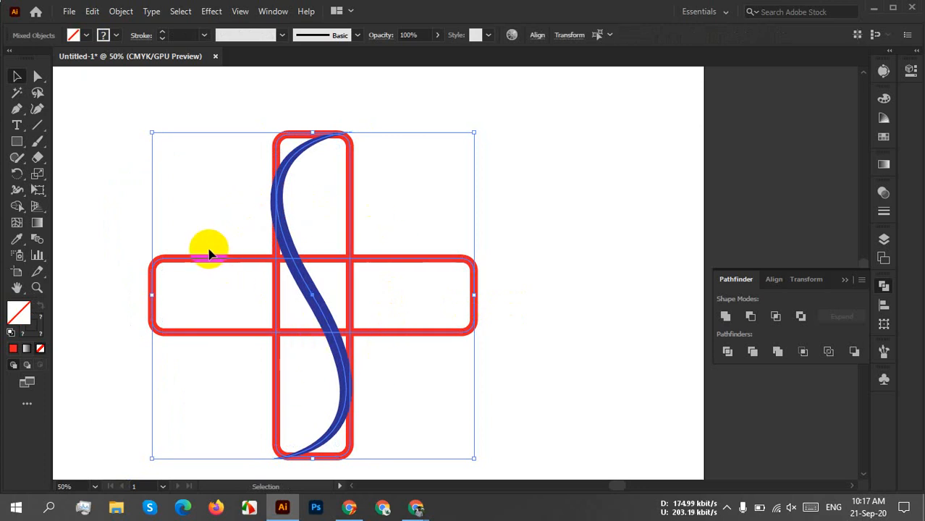
# Expand the appearance of the cross and S curve, and expand their fill and stroke into shapes.
pyautogui.click(121, 11)
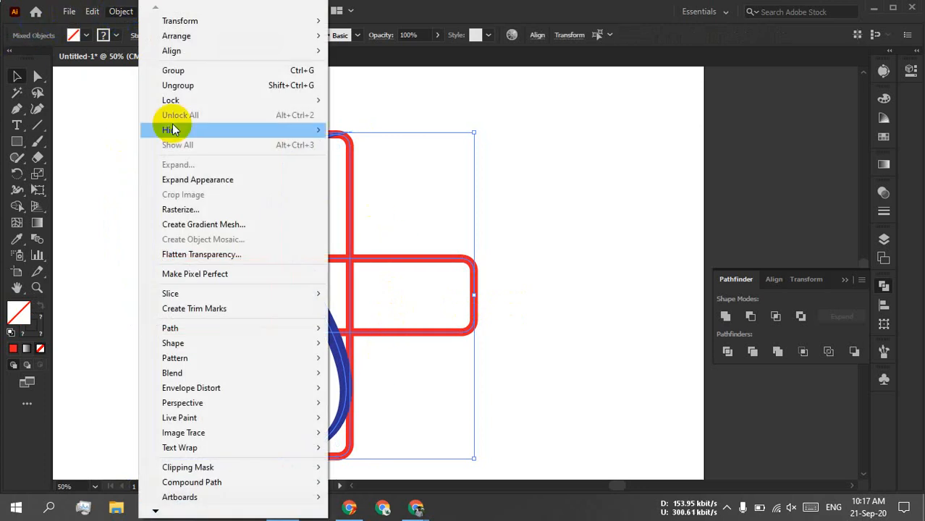
pyautogui.click(206, 179)
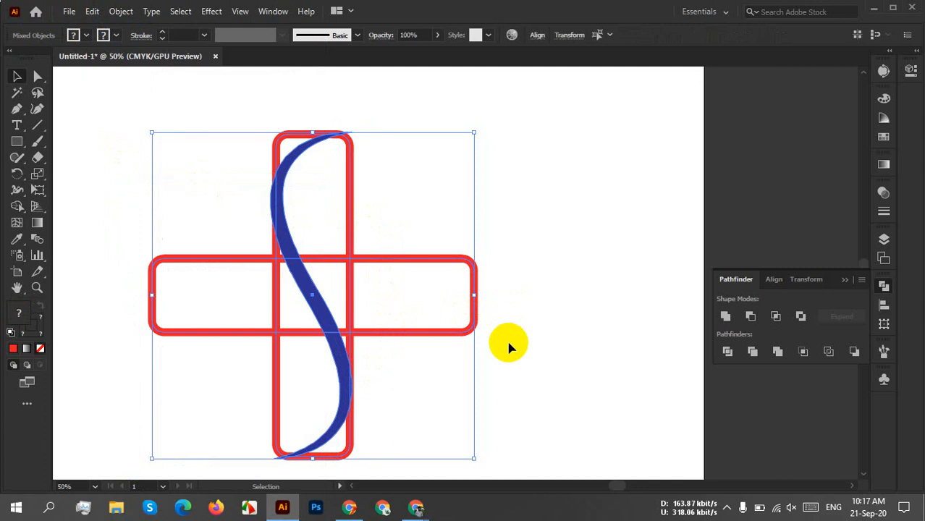
pyautogui.click(121, 11)
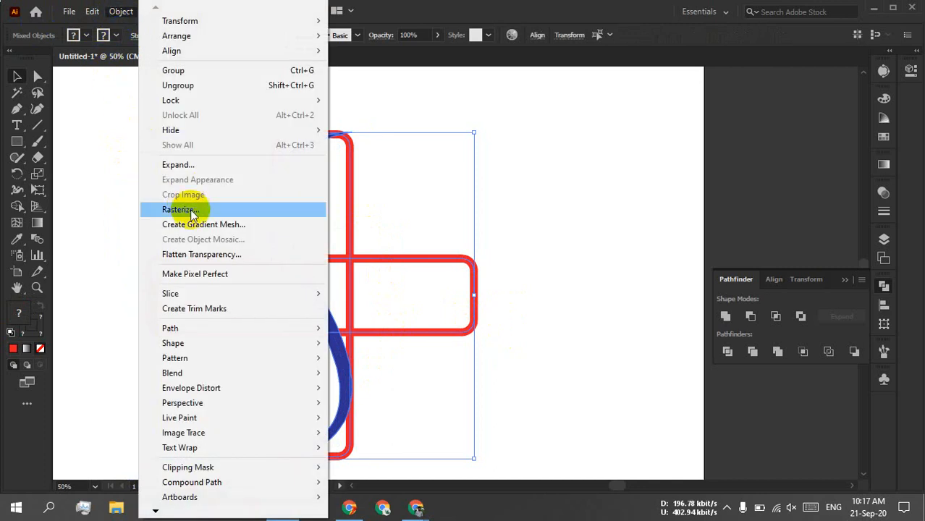
pyautogui.click(177, 170)
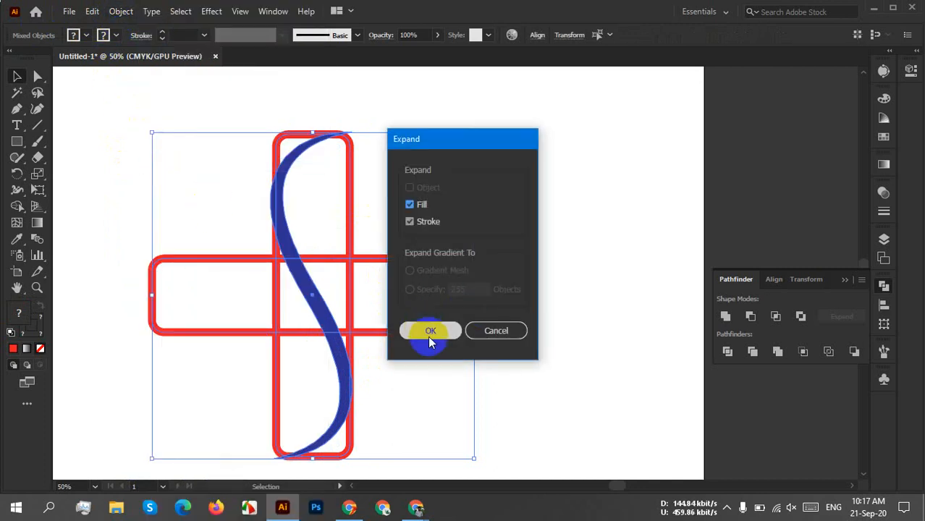
pyautogui.click(424, 328)
pyautogui.click(487, 194)
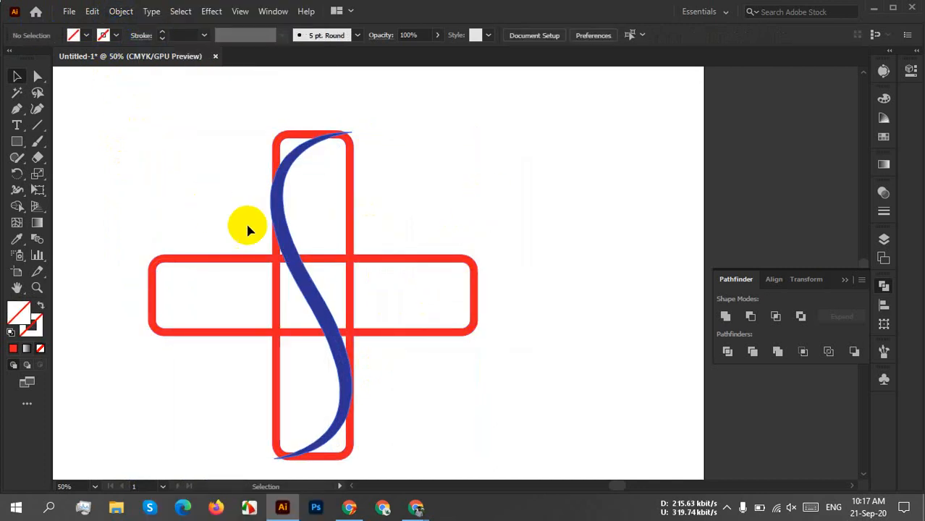
# Delete the cross's left arm and the lower-left part of its vertical bar with the Shape Builder.
pyautogui.moveTo(109, 123); pyautogui.dragTo(520, 418)
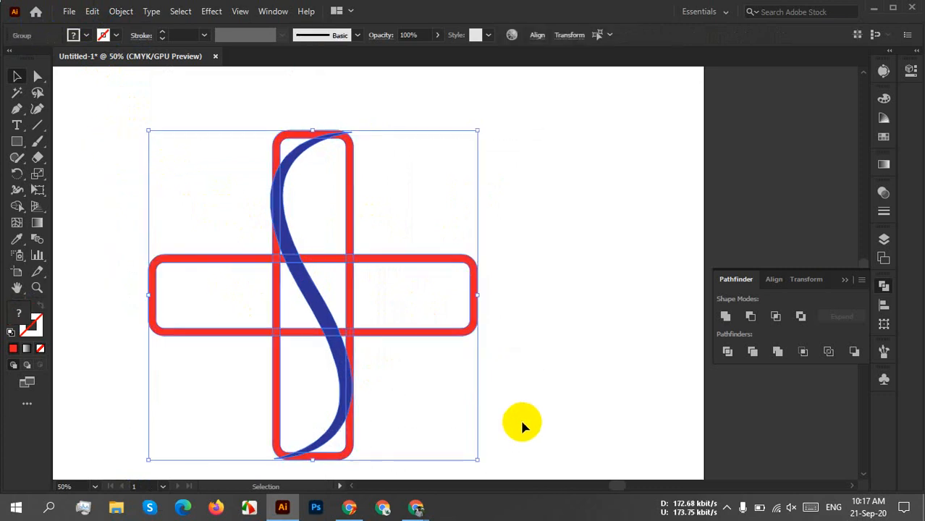
pyautogui.click(17, 205)
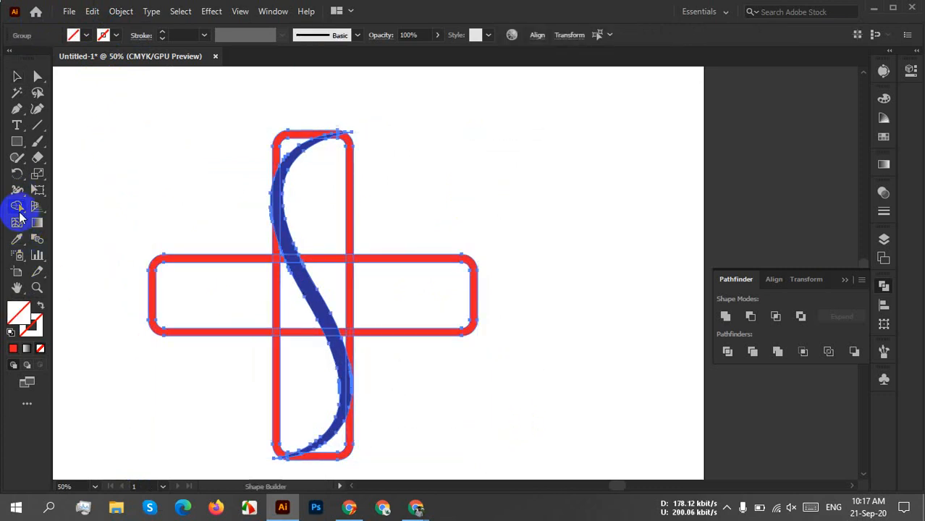
pyautogui.keyDown('alt'); pyautogui.click(243, 312); pyautogui.keyUp('alt')
pyautogui.moveTo(257, 307)
pyautogui.mouseDown()
pyautogui.moveTo(299, 324)
pyautogui.moveTo(287, 371)
pyautogui.moveTo(276, 367)
pyautogui.moveTo(270, 317)
pyautogui.moveTo(274, 262)
pyautogui.moveTo(272, 280)
pyautogui.mouseUp()
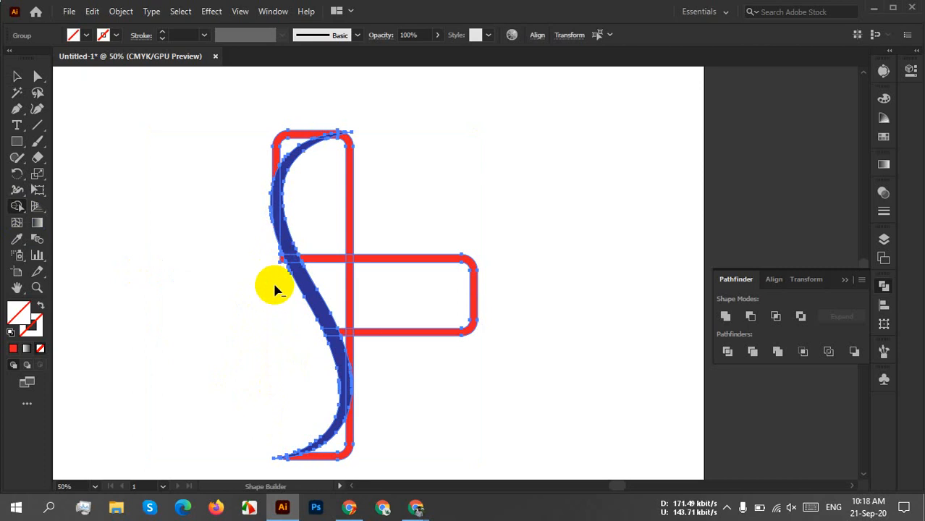
# Delete the remaining red pieces outside the S curve along the upper-left edge with the Shape Builder.
pyautogui.scroll(4, 272, 281)
pyautogui.moveTo(289, 224); pyautogui.dragTo(286, 203)
pyautogui.moveTo(219, 175); pyautogui.dragTo(232, 428)
pyautogui.moveTo(217, 247); pyautogui.dragTo(206, 467)
pyautogui.moveTo(324, 213)
pyautogui.mouseDown()
pyautogui.moveTo(238, 263)
pyautogui.moveTo(274, 258)
pyautogui.mouseUp()
pyautogui.scroll(-2, 275, 260)
pyautogui.moveTo(468, 380); pyautogui.dragTo(473, 151)
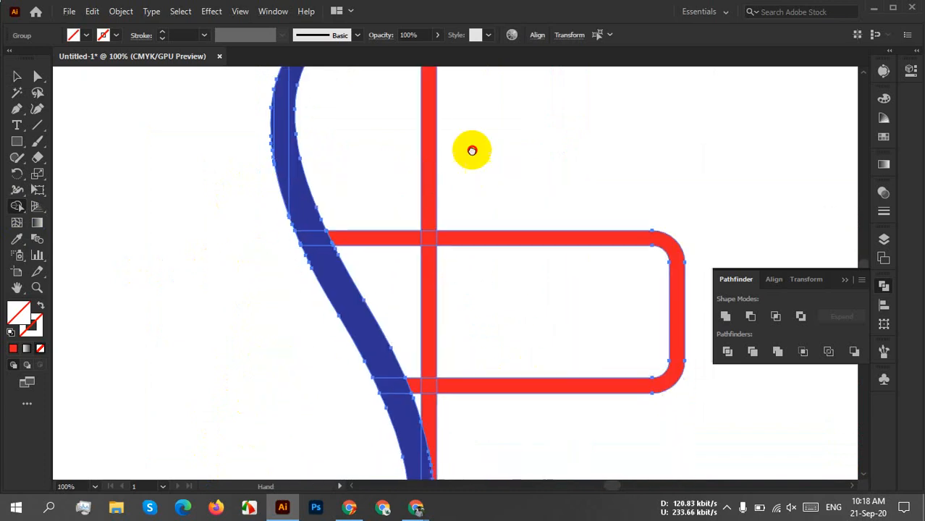
pyautogui.scroll(-3, 443, 277)
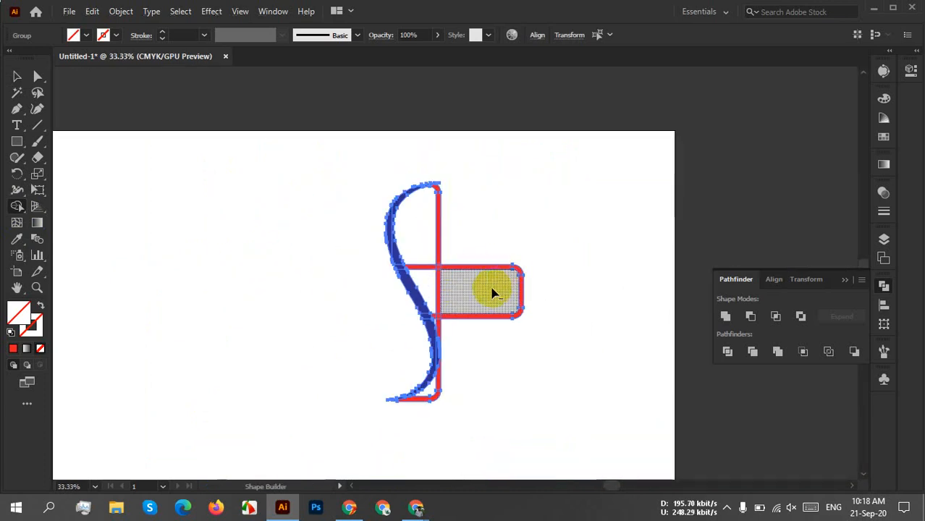
pyautogui.scroll(4, 491, 291)
pyautogui.scroll(-1, 491, 291)
pyautogui.scroll(-2, 492, 291)
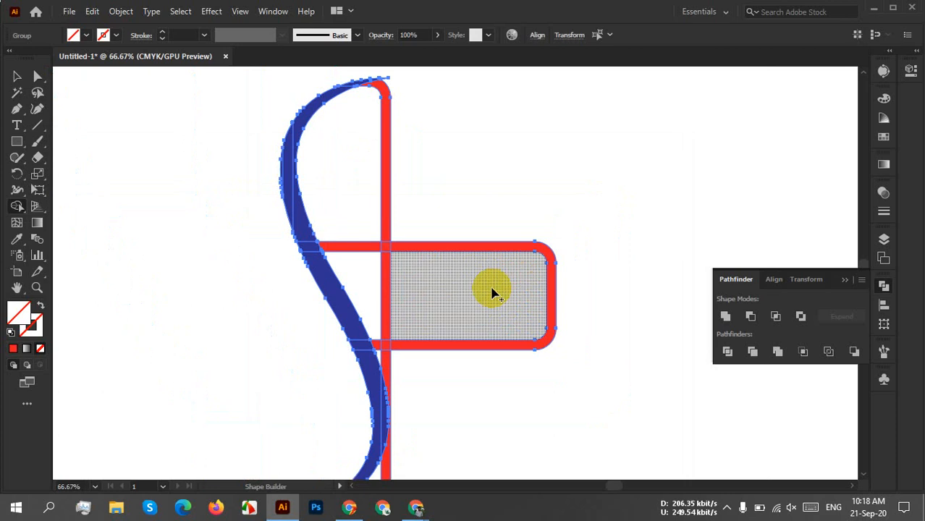
# Move the blue S curve to the left, away from the red shapes.
pyautogui.press('v')
pyautogui.click(363, 268)
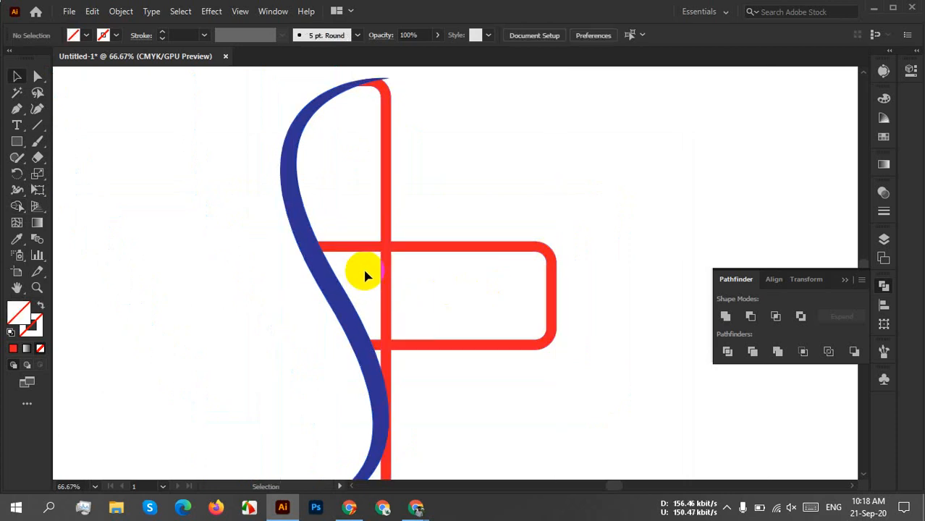
pyautogui.click(326, 278)
pyautogui.moveTo(327, 279); pyautogui.dragTo(247, 285)
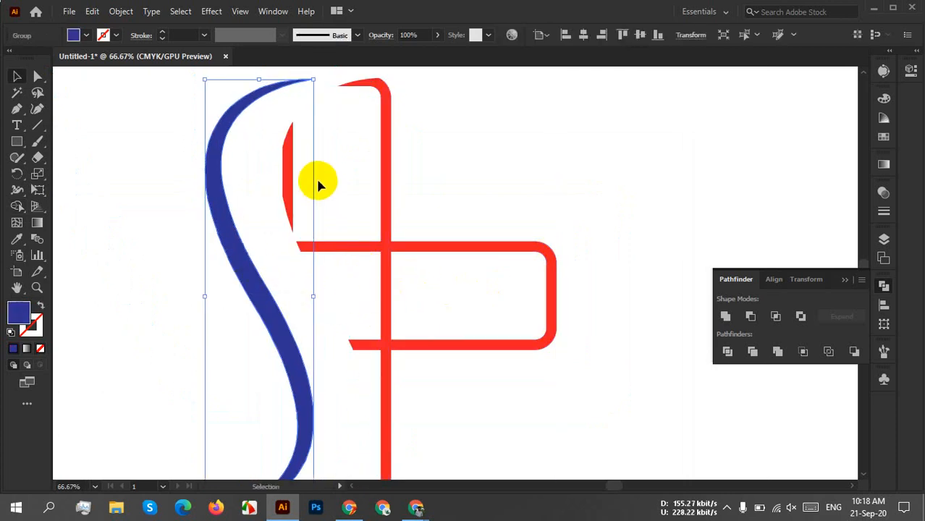
# Move the red group to the right so it stands well clear of the blue S curve.
pyautogui.click(292, 169)
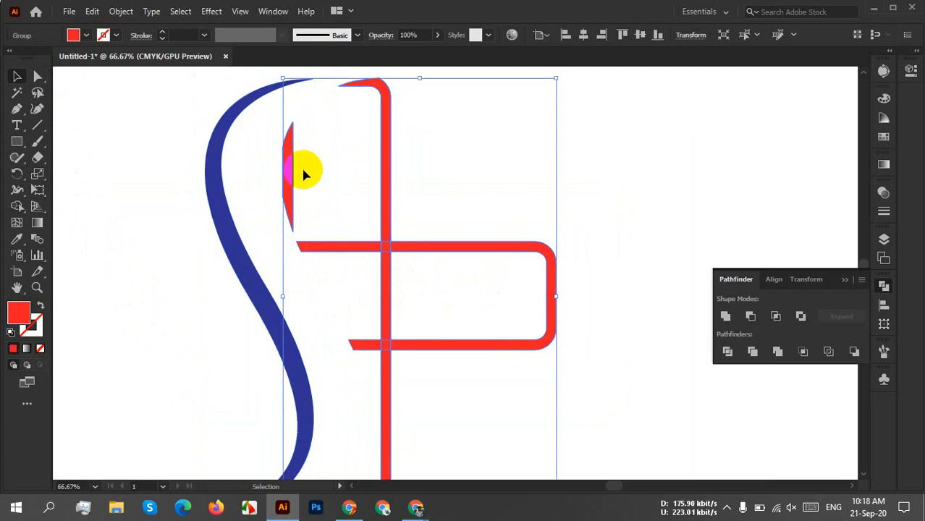
pyautogui.click(317, 176)
pyautogui.moveTo(283, 172); pyautogui.dragTo(444, 227)
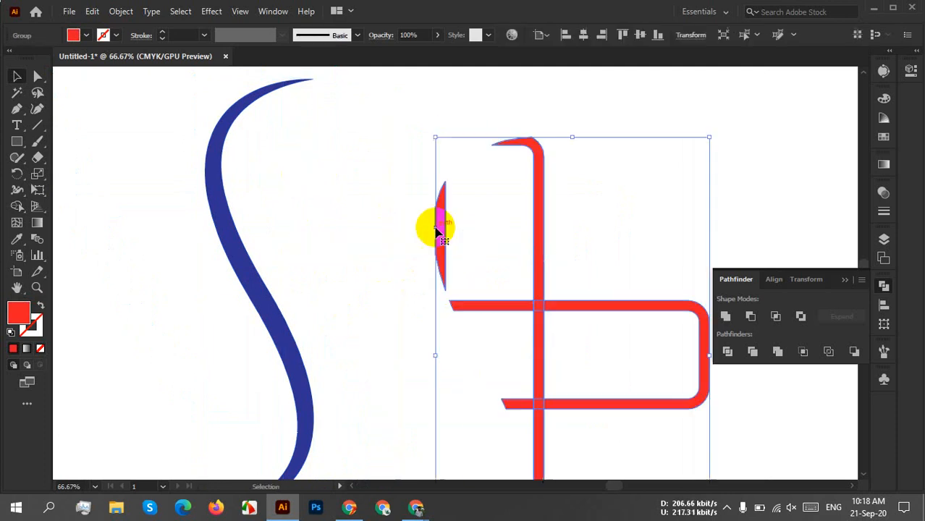
pyautogui.moveTo(548, 309); pyautogui.dragTo(523, 258)
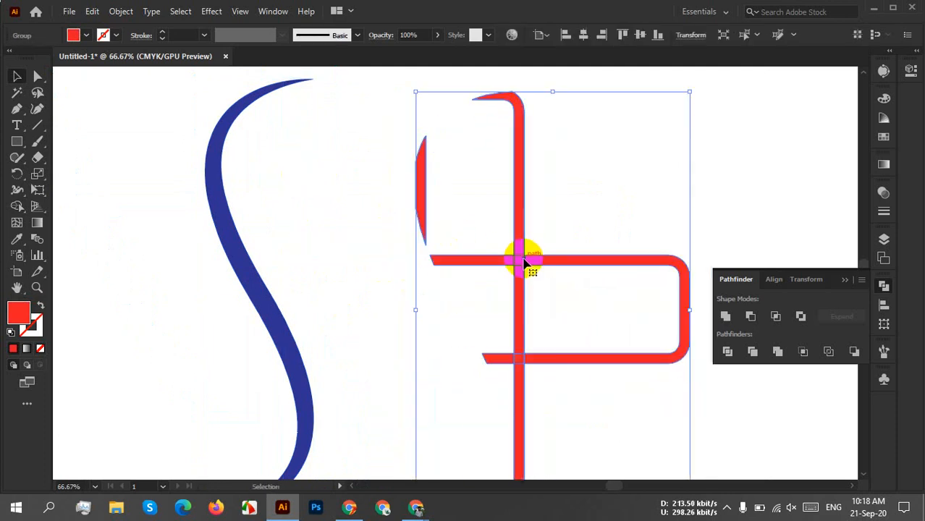
# Delete the detached red sliver, the vertical segment between the arm's edges, and both stubs left of the bar with the Shape Builder.
pyautogui.click(17, 205)
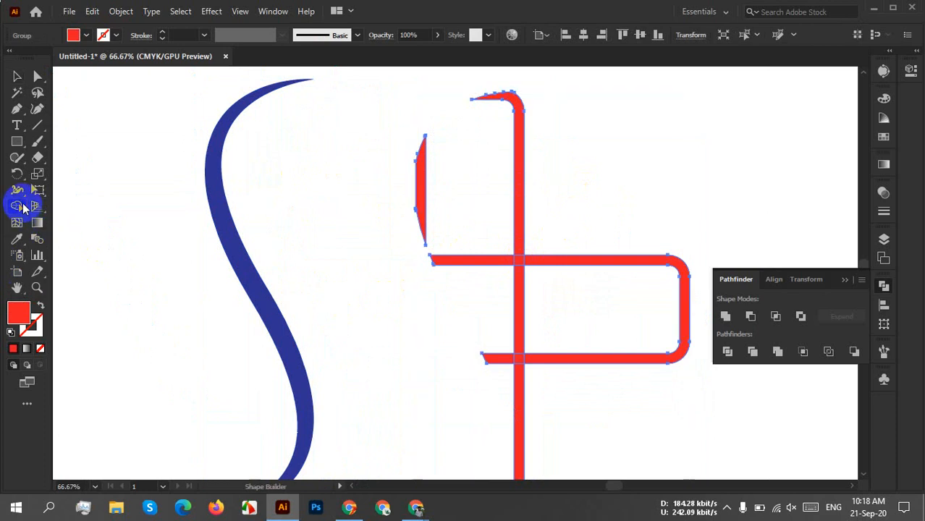
pyautogui.keyDown('alt'); pyautogui.click(406, 207); pyautogui.keyUp('alt')
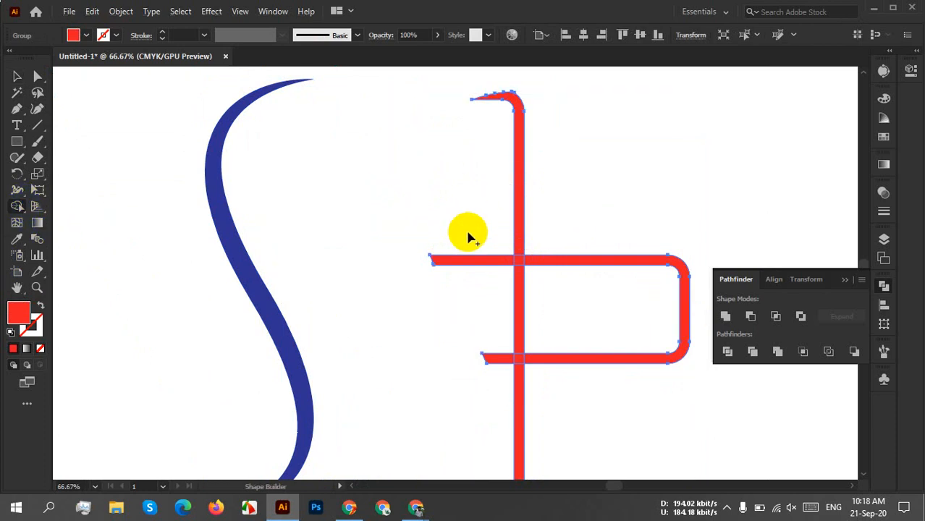
pyautogui.moveTo(497, 245)
pyautogui.mouseDown()
pyautogui.moveTo(550, 322)
pyautogui.moveTo(540, 311)
pyautogui.mouseUp()
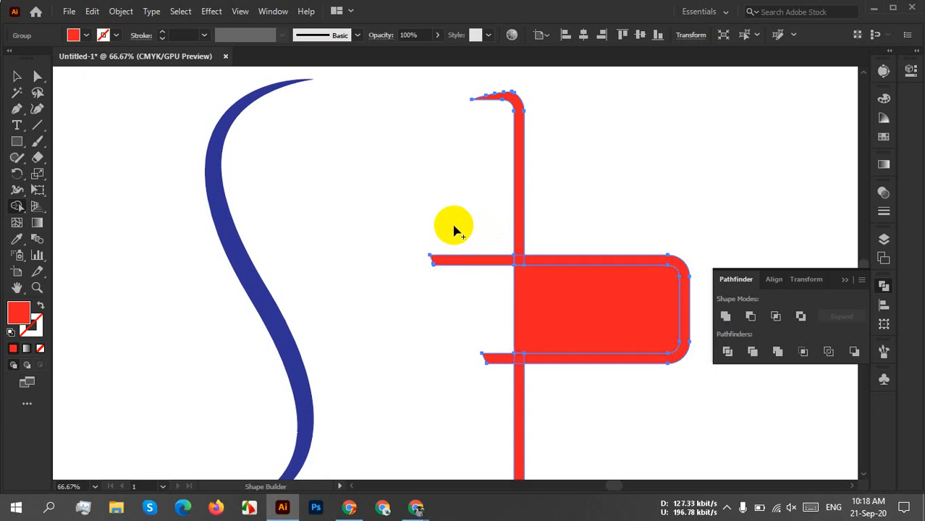
pyautogui.hotkey('ctrl', 'z')
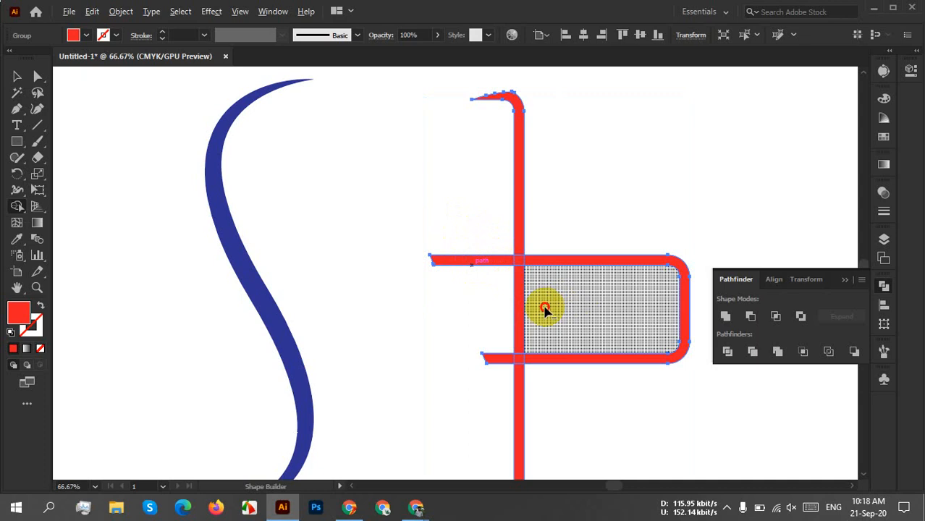
pyautogui.moveTo(545, 308); pyautogui.dragTo(476, 319)
pyautogui.moveTo(456, 208); pyautogui.dragTo(456, 309)
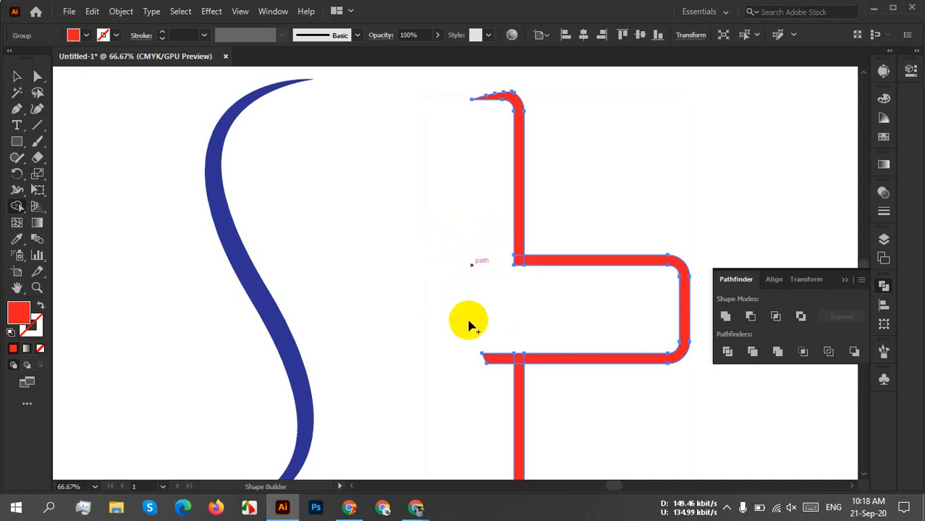
pyautogui.moveTo(499, 343); pyautogui.dragTo(487, 368)
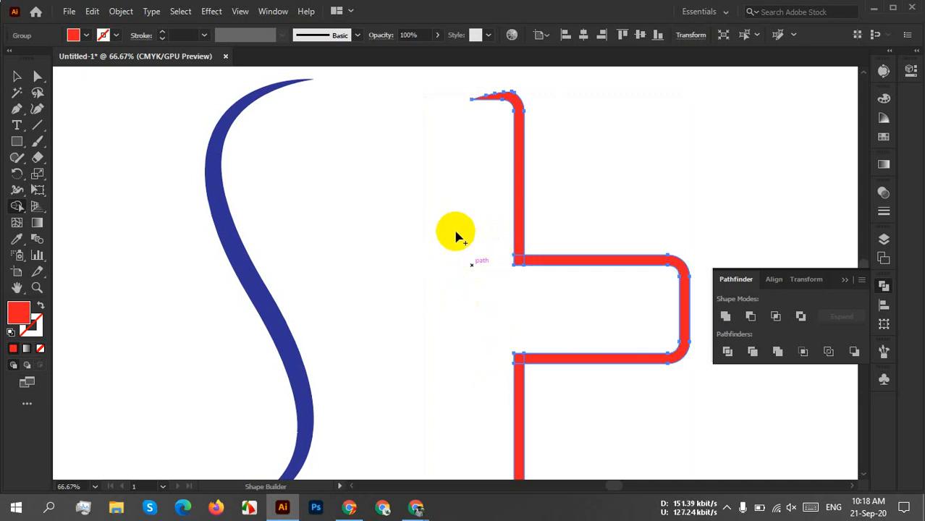
pyautogui.moveTo(455, 236)
pyautogui.mouseDown()
pyautogui.moveTo(468, 276)
pyautogui.moveTo(470, 263)
pyautogui.moveTo(455, 275)
pyautogui.mouseUp()
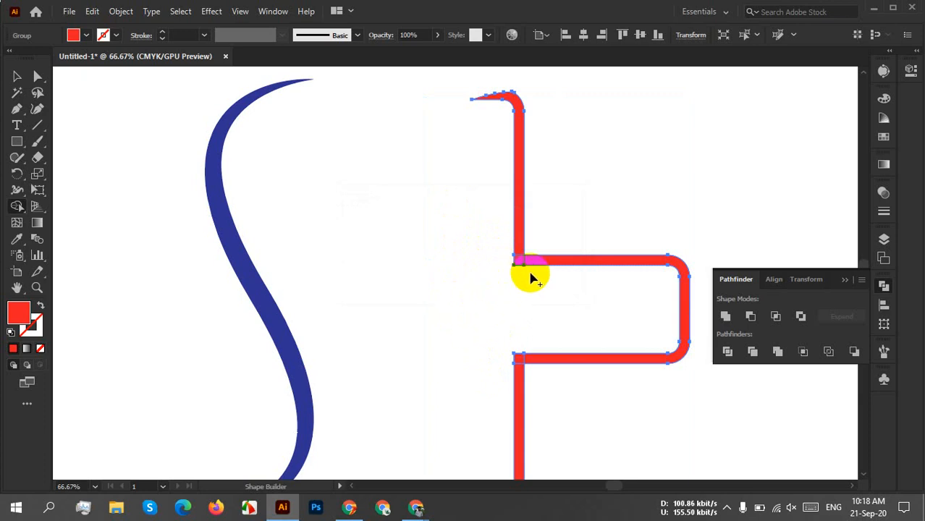
# Merge the small square regions at the upper and lower junctions of arm and vertical bar into the adjoining red strips with the Shape Builder.
pyautogui.scroll(4, 531, 275)
pyautogui.moveTo(468, 148)
pyautogui.mouseDown()
pyautogui.moveTo(466, 211)
pyautogui.moveTo(558, 210)
pyautogui.mouseUp()
pyautogui.scroll(-5, 456, 373)
pyautogui.scroll(-1, 452, 387)
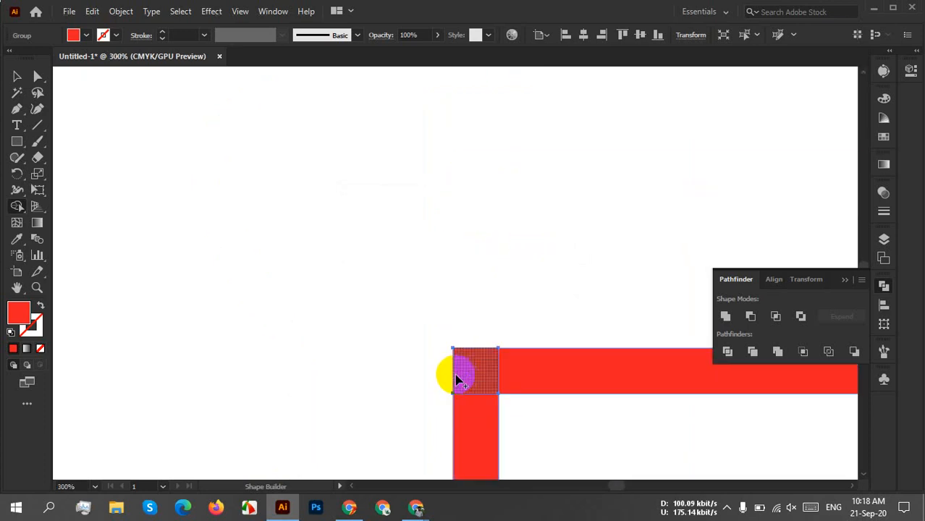
pyautogui.moveTo(458, 374)
pyautogui.mouseDown()
pyautogui.moveTo(473, 400)
pyautogui.moveTo(512, 381)
pyautogui.moveTo(440, 375)
pyautogui.mouseUp()
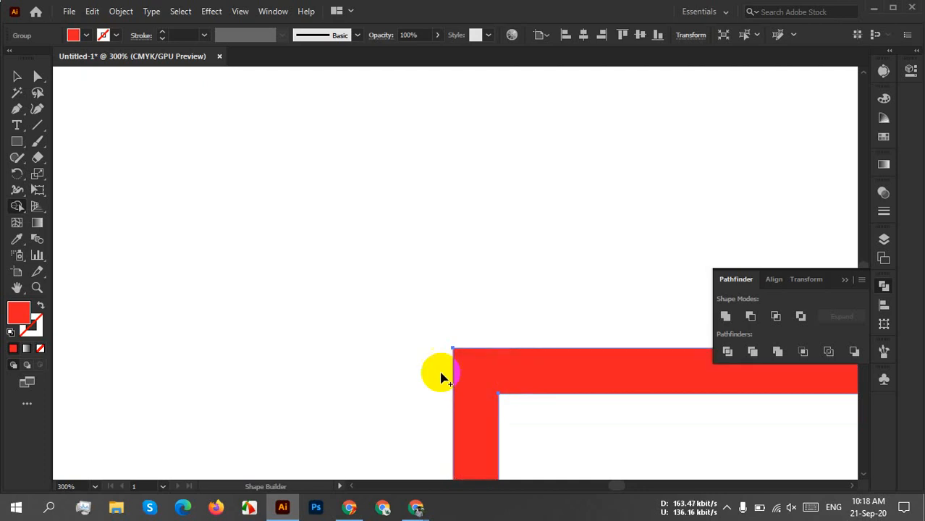
pyautogui.scroll(-6, 420, 371)
pyautogui.scroll(4, 494, 337)
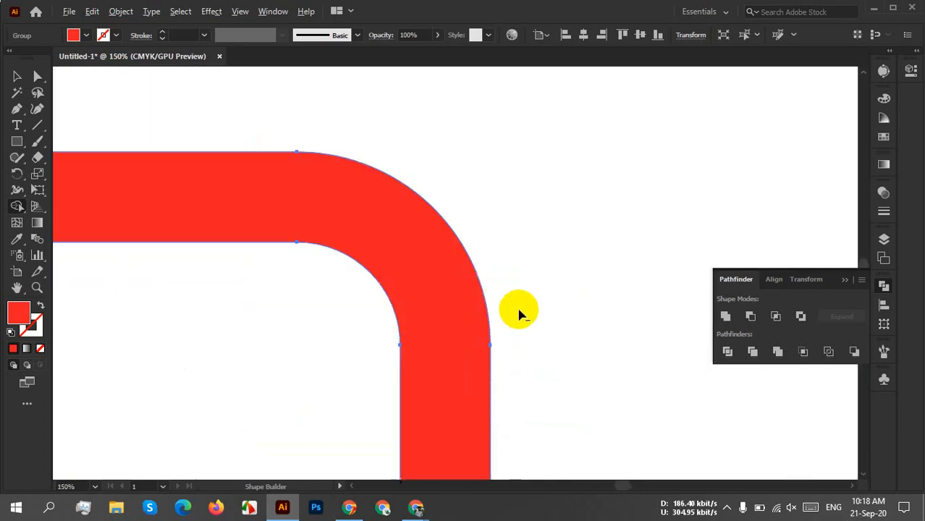
pyautogui.scroll(-8, 518, 311)
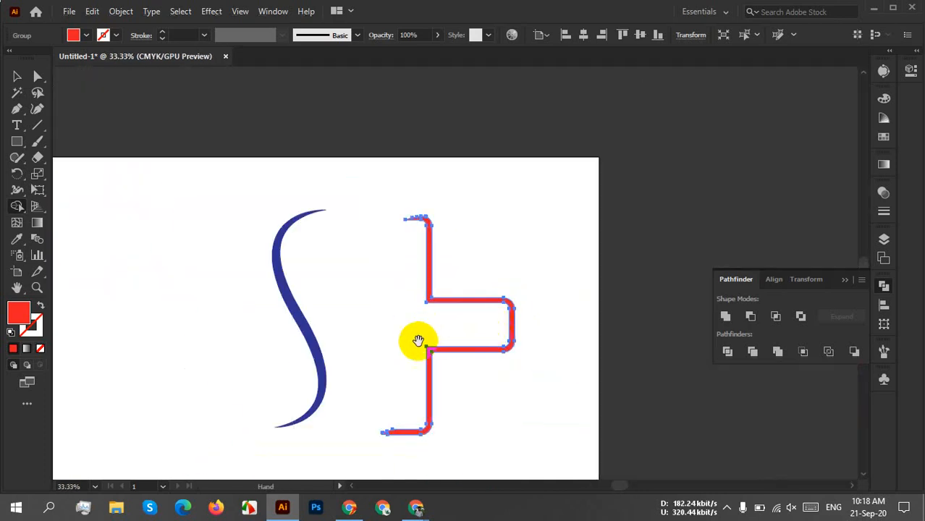
# Move the blue S curve to the right so it stands close beside the red outline.
pyautogui.moveTo(419, 341); pyautogui.dragTo(418, 293)
pyautogui.click(17, 76)
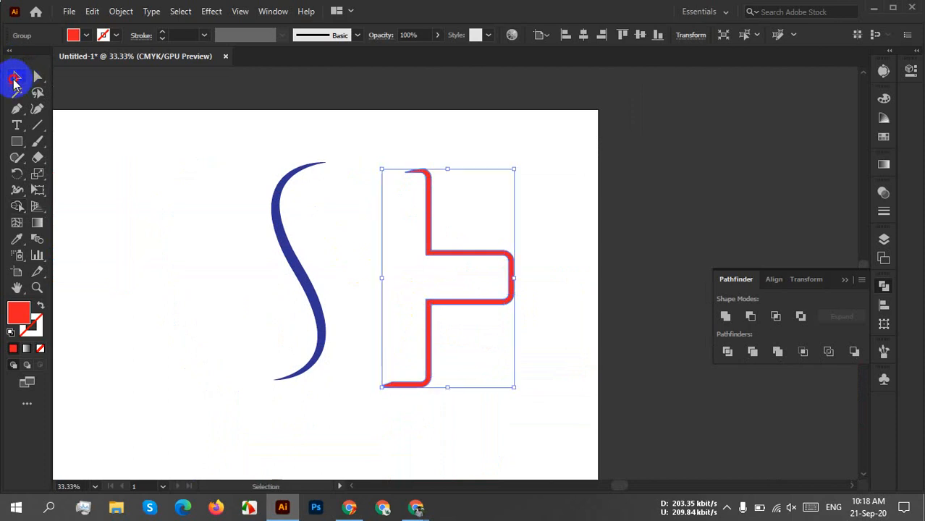
pyautogui.click(322, 223)
pyautogui.moveTo(310, 269); pyautogui.dragTo(372, 304)
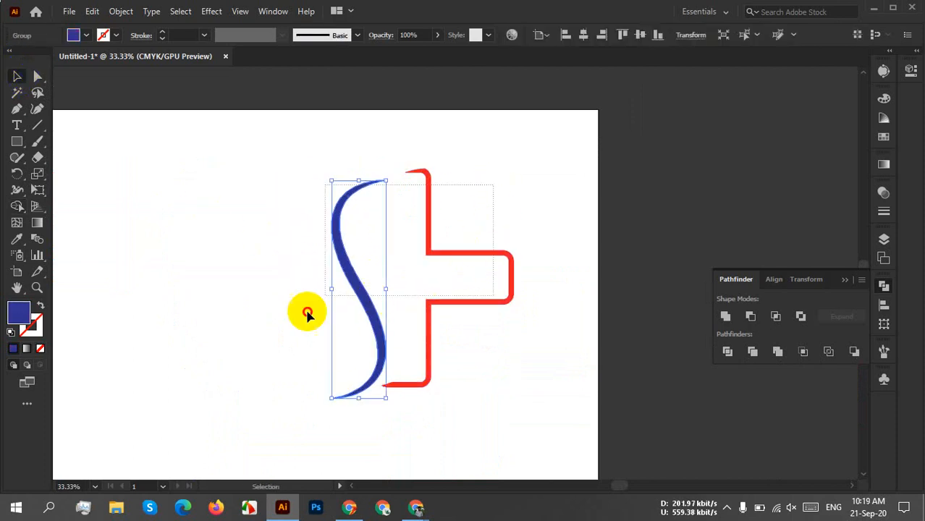
# Try to align the blue S curve and the red outline by their horizontal centers.
pyautogui.hotkey('ctrl', 'a')
pyautogui.hotkey('ctrl', 'g')
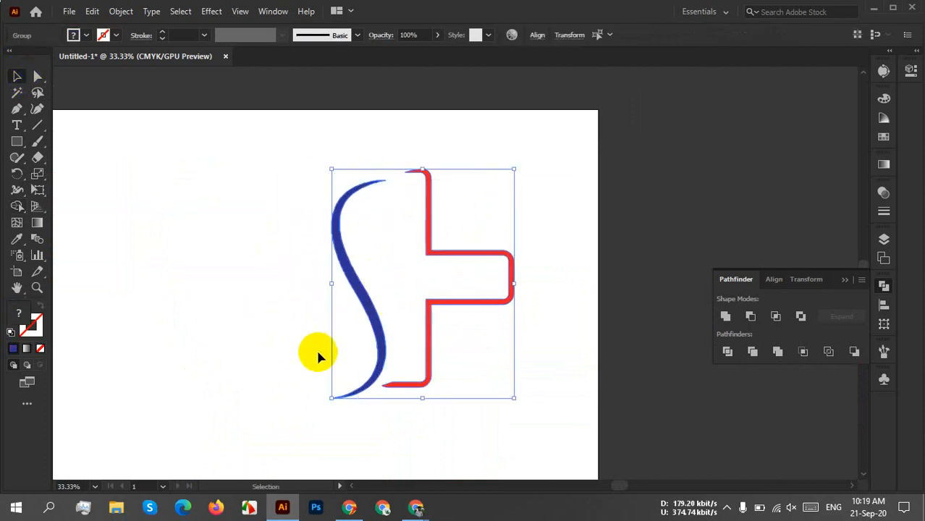
pyautogui.click(536, 34)
pyautogui.click(425, 74)
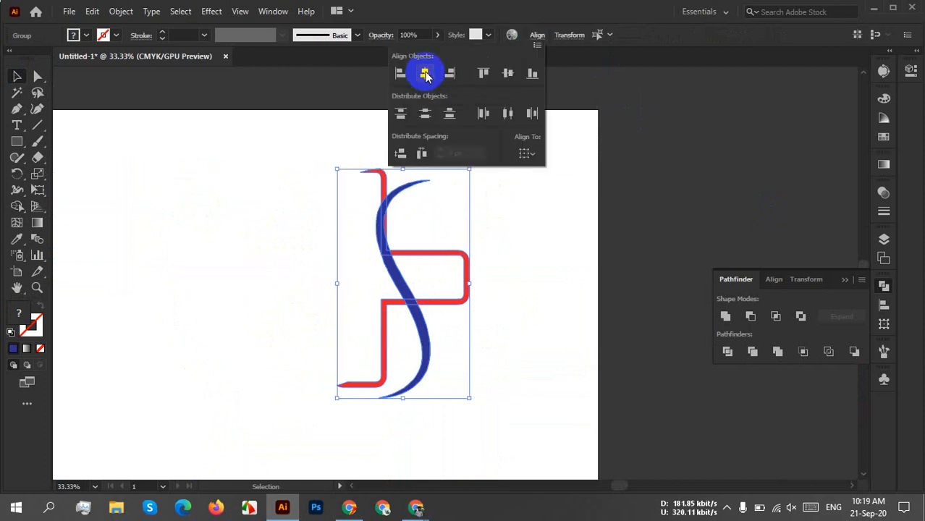
pyautogui.click(487, 116)
pyautogui.press('v')
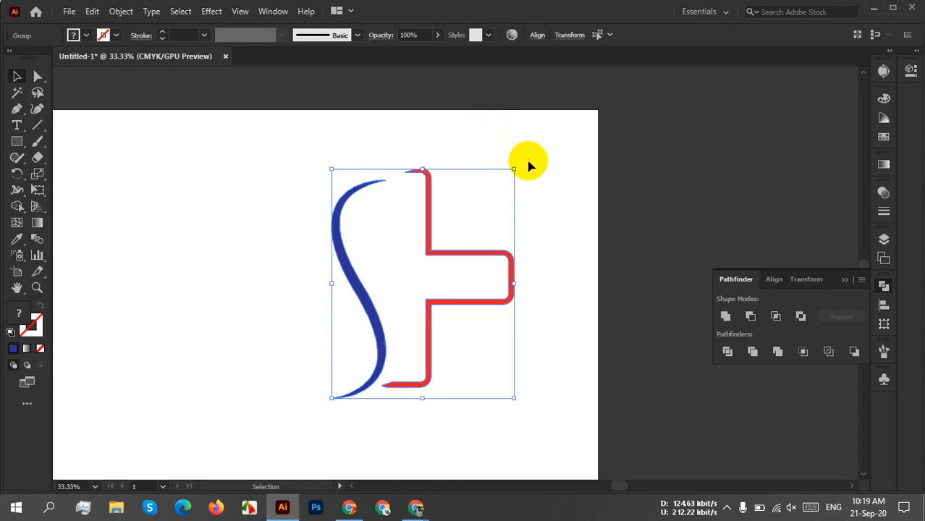
# Move the S curve against the red vertical bar so its two tips overlap the outline's upper and lower hooks.
pyautogui.click(583, 211)
pyautogui.moveTo(387, 346); pyautogui.dragTo(428, 329)
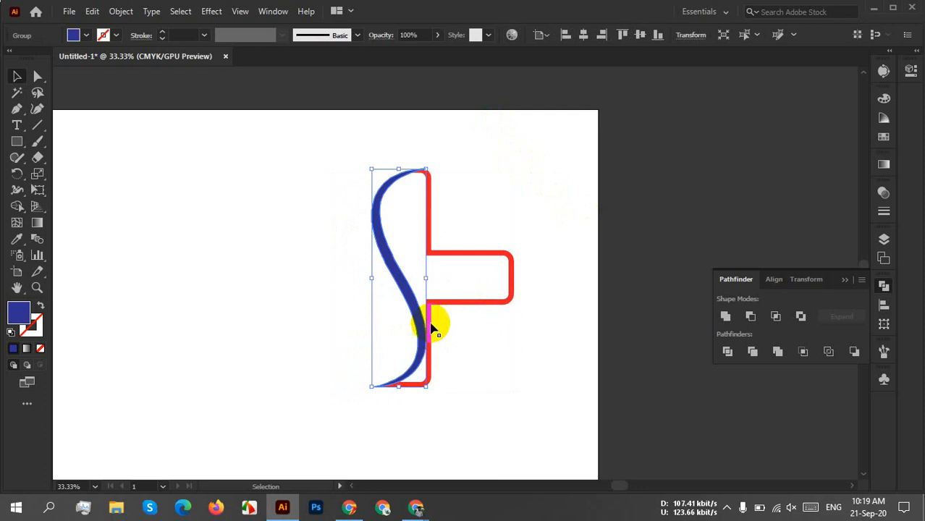
pyautogui.click(445, 210)
pyautogui.scroll(4, 422, 207)
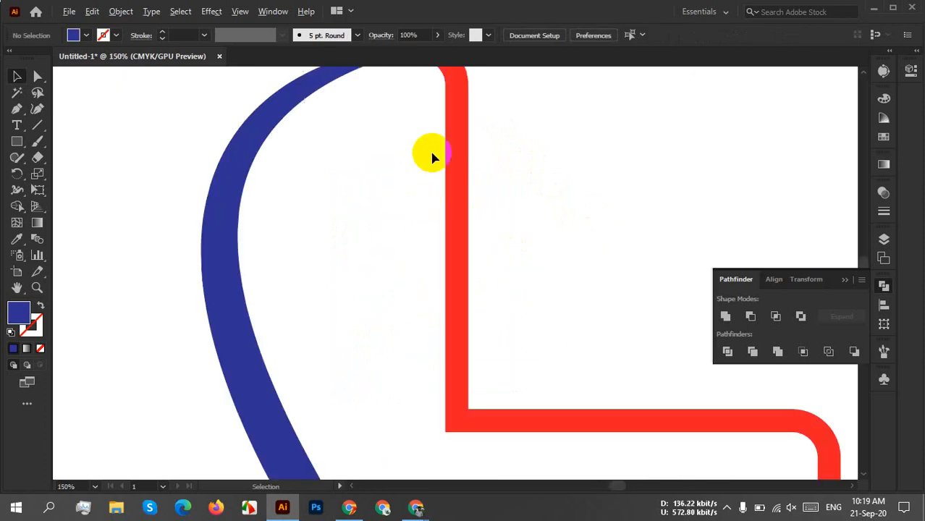
pyautogui.moveTo(492, 107); pyautogui.dragTo(439, 266)
pyautogui.scroll(3, 372, 231)
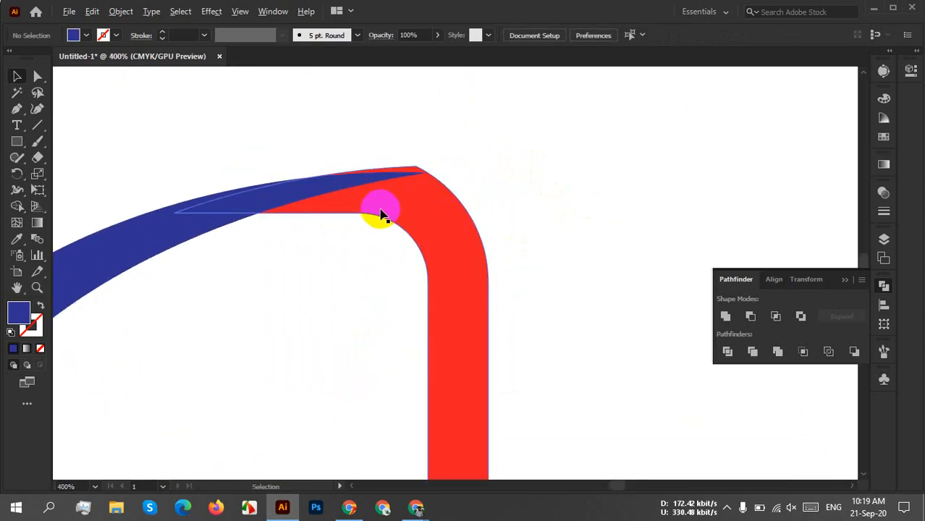
pyautogui.scroll(-5, 383, 212)
pyautogui.scroll(-3, 384, 210)
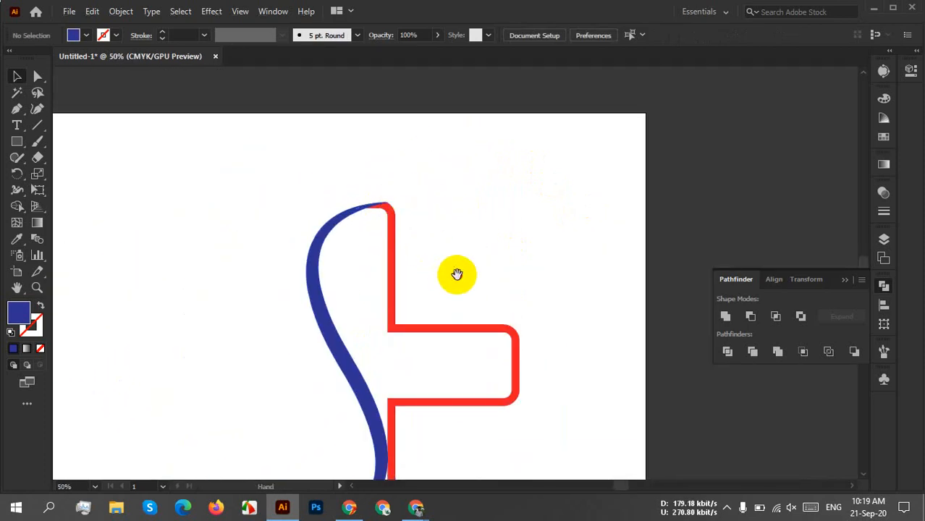
pyautogui.moveTo(455, 274); pyautogui.dragTo(450, 155)
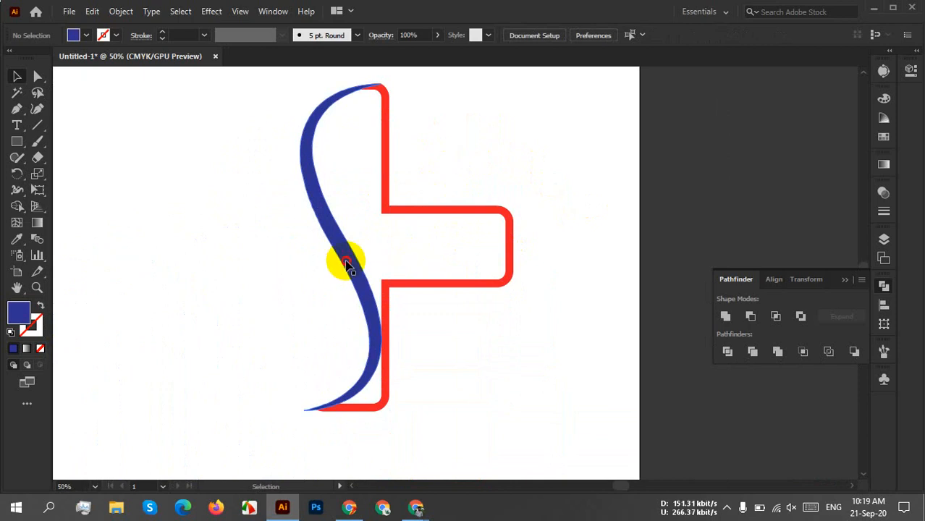
# Shift the S curve slightly left to leave a narrow gap between its lower bend and the red vertical bar.
pyautogui.moveTo(344, 263); pyautogui.dragTo(331, 258)
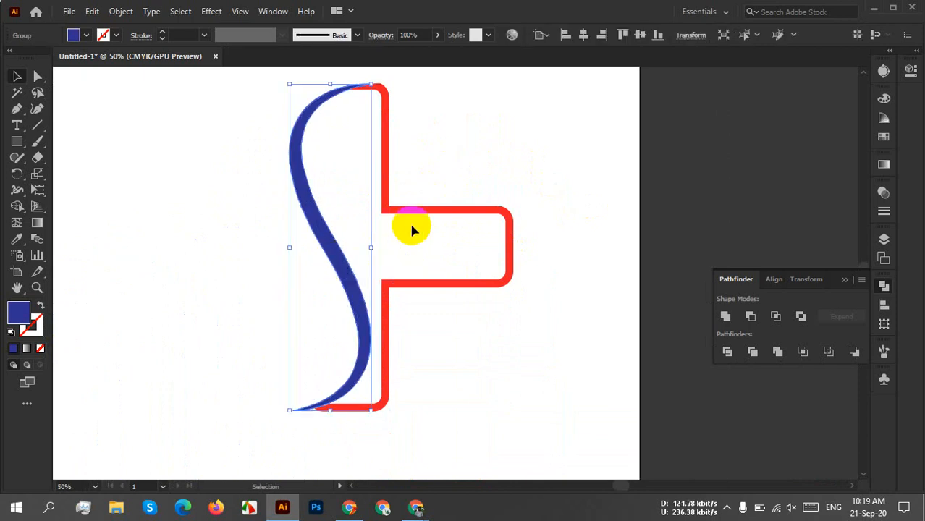
pyautogui.click(459, 141)
pyautogui.scroll(2, 406, 99)
pyautogui.scroll(2, 407, 107)
pyautogui.moveTo(361, 135); pyautogui.dragTo(403, 321)
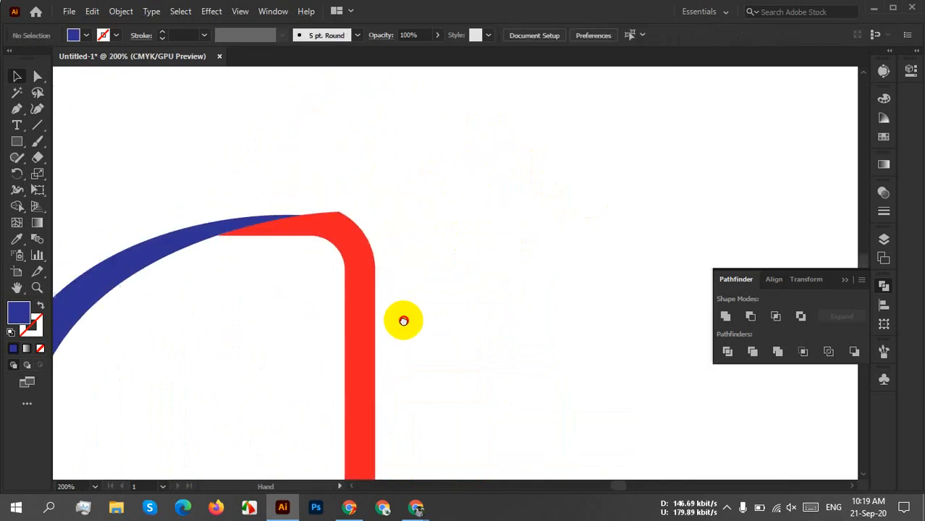
# Move the S curve slightly up and left so its upper tip clears the red hook.
pyautogui.click(265, 235)
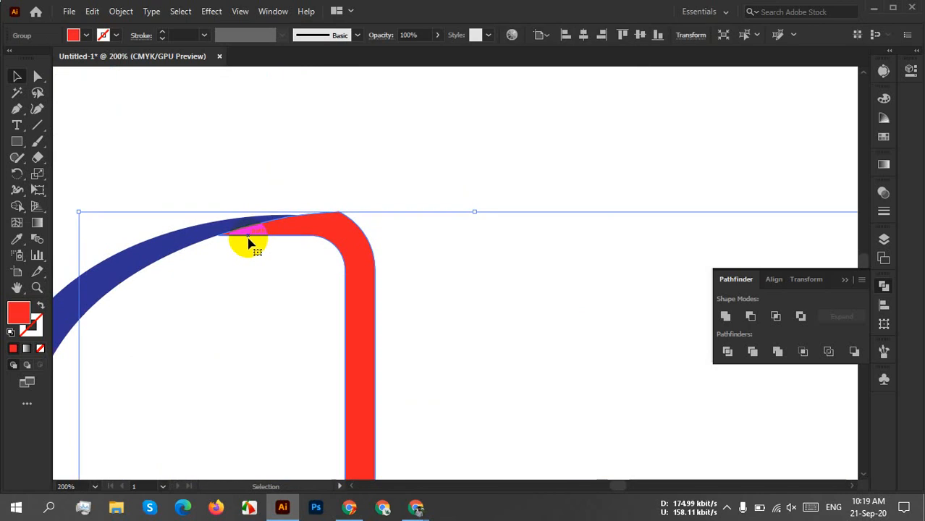
pyautogui.moveTo(133, 265); pyautogui.dragTo(99, 252)
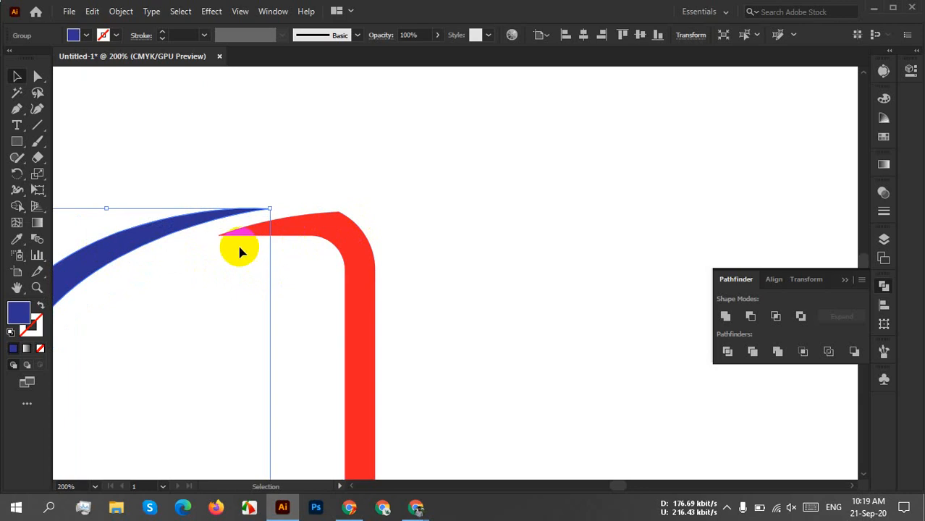
pyautogui.click(520, 217)
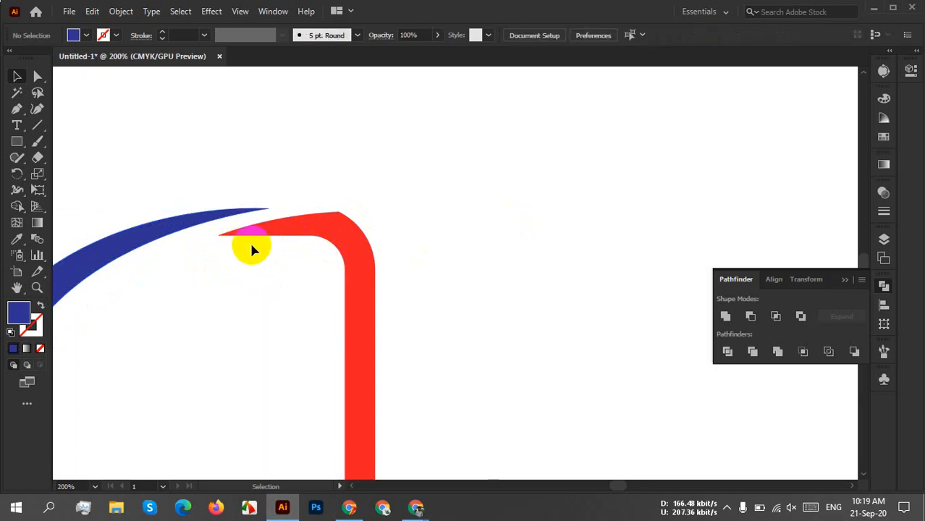
# Try to reshape the red upper hook by pulling its pointed tip down and deleting the tip and upper-edge anchor points.
pyautogui.click(36, 79)
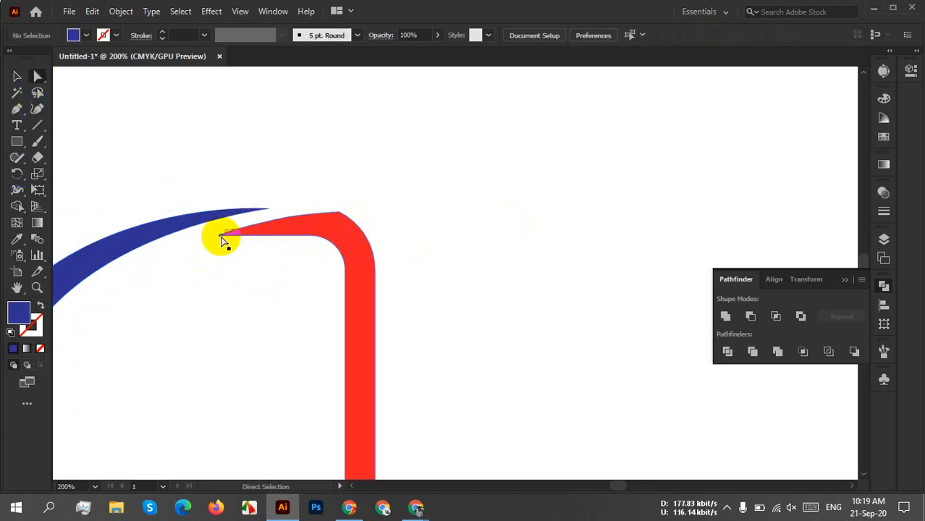
pyautogui.click(222, 239)
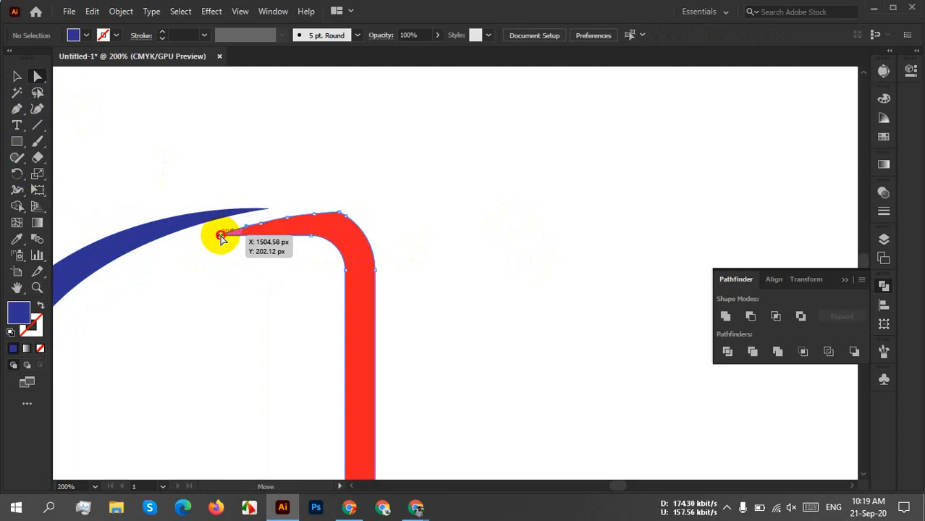
pyautogui.moveTo(222, 239); pyautogui.dragTo(224, 267)
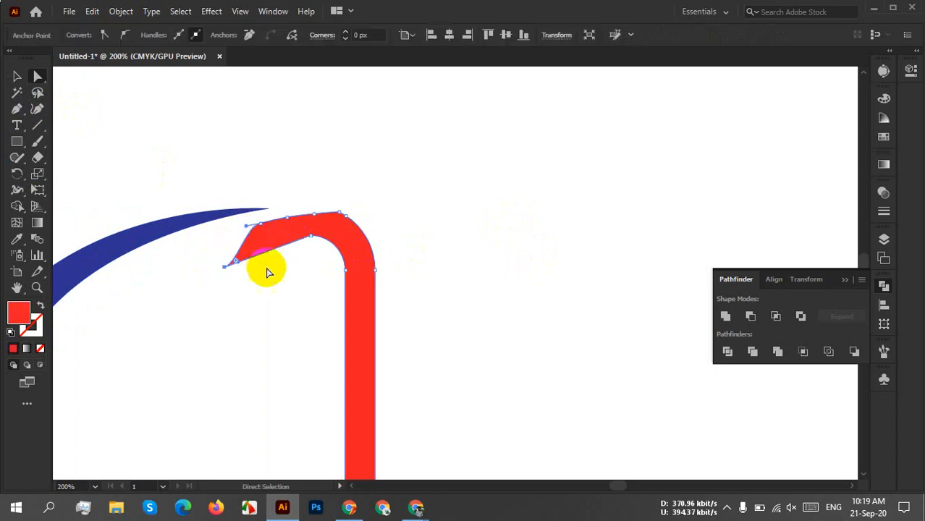
pyautogui.click(259, 231)
pyautogui.scroll(4, 259, 225)
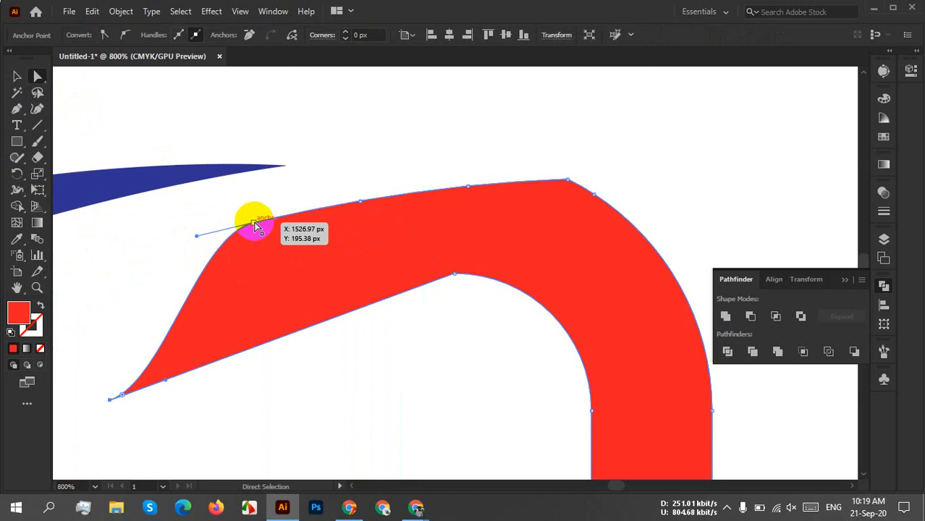
pyautogui.press('p')
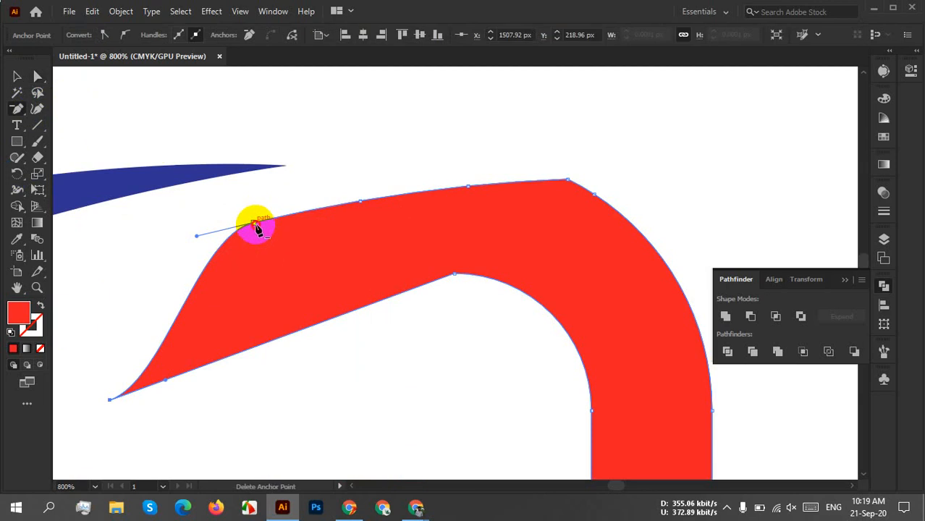
pyautogui.click(255, 225)
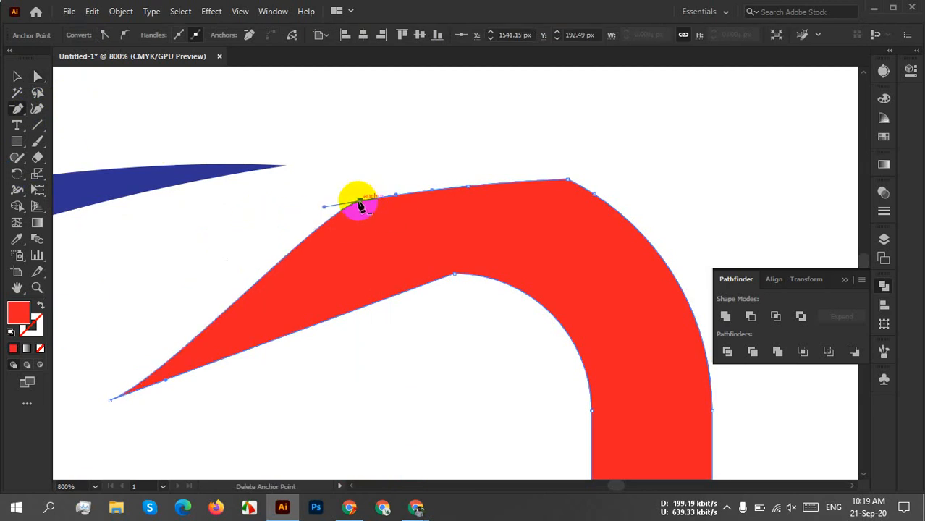
pyautogui.click(360, 206)
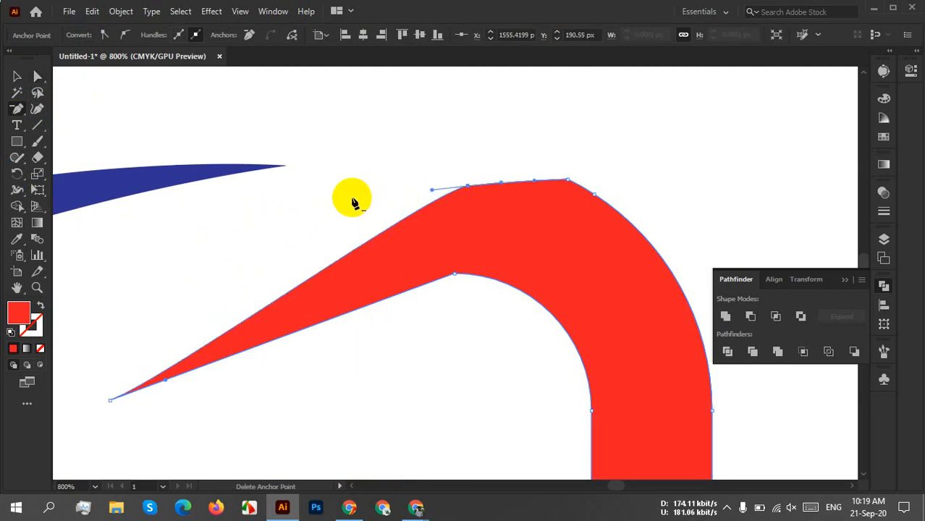
pyautogui.click(110, 402)
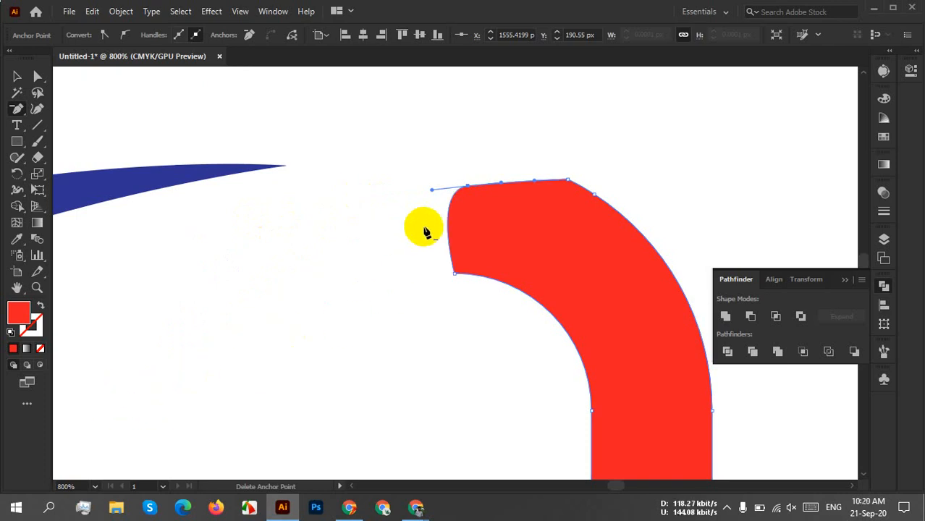
# Undo the anchor edits on the red upper hook, keeping the S curve in its moved position.
pyautogui.hotkey('ctrl', 'z')
pyautogui.hotkey('ctrl', 'z')
pyautogui.hotkey('ctrl', 'z')
pyautogui.hotkey('ctrl', 'z')
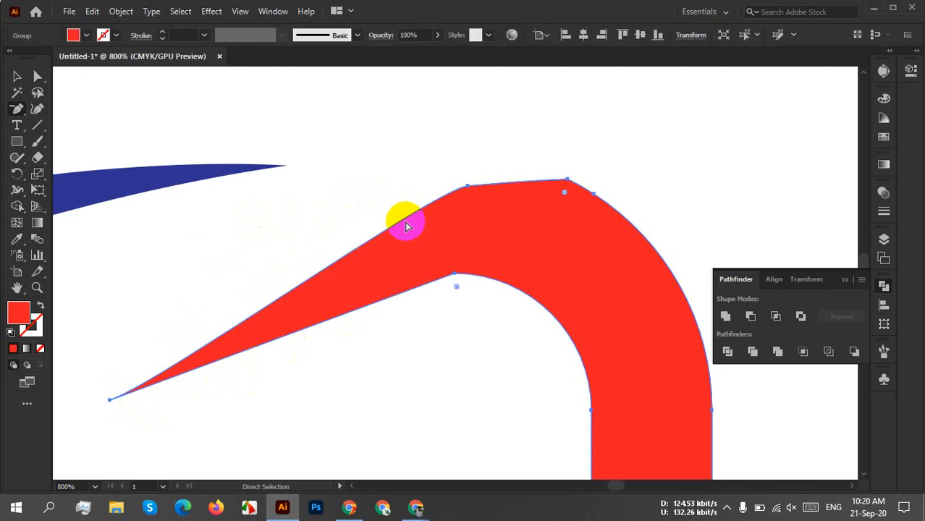
pyautogui.hotkey('ctrl', 'z')
pyautogui.hotkey('ctrl', 'z')
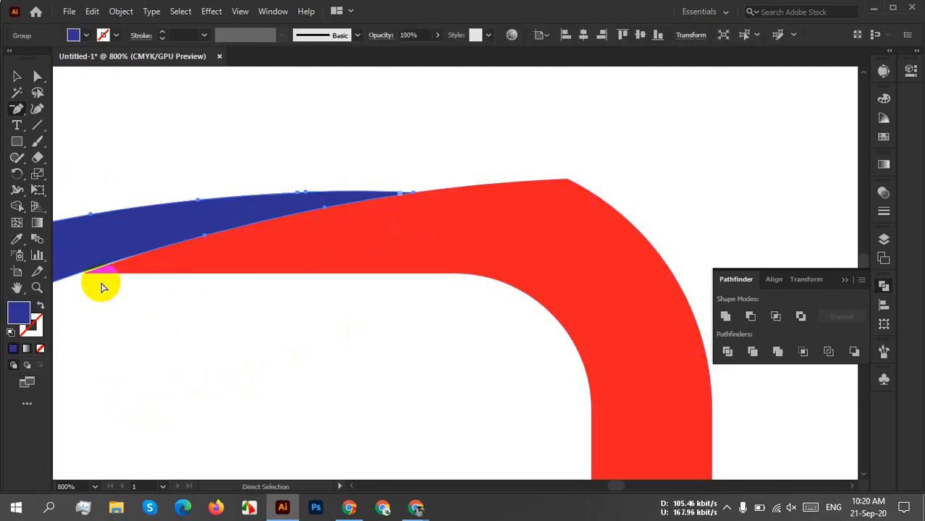
pyautogui.hotkey('ctrl', 'z')
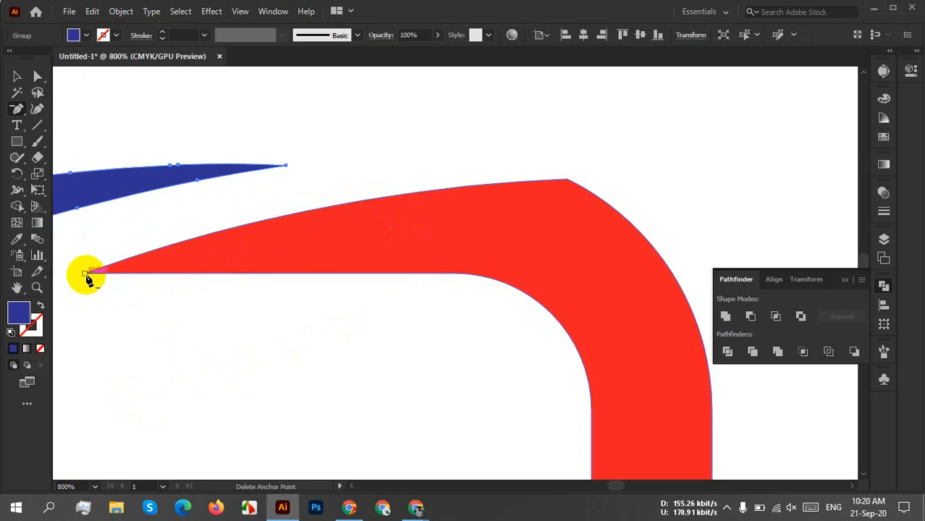
# Shorten the red upper hook by deleting its tip anchor and the next two anchor points along its upper edge.
pyautogui.click(85, 277)
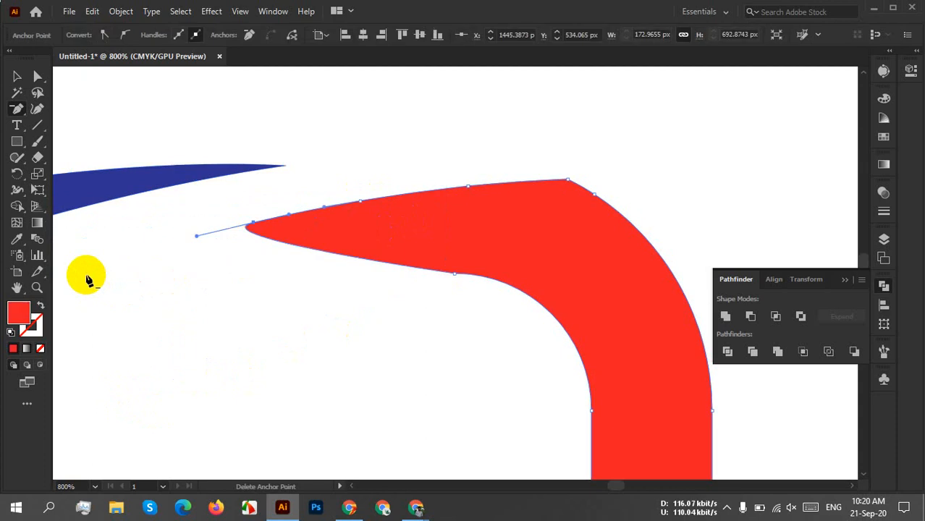
pyautogui.click(253, 228)
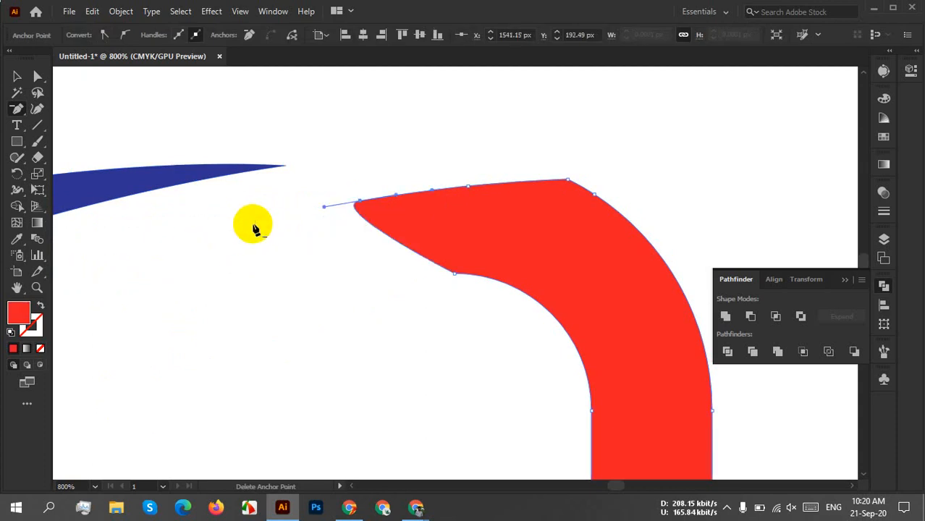
pyautogui.click(361, 206)
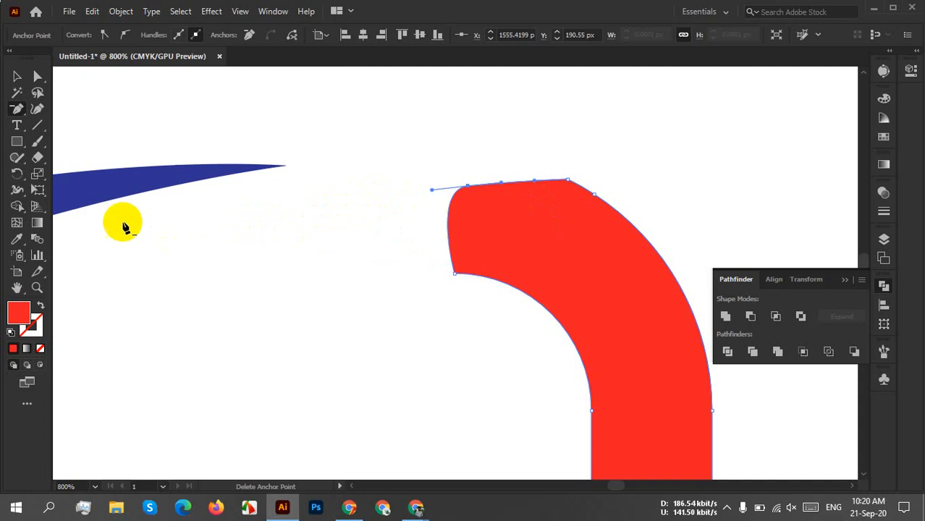
pyautogui.click(18, 77)
pyautogui.click(378, 303)
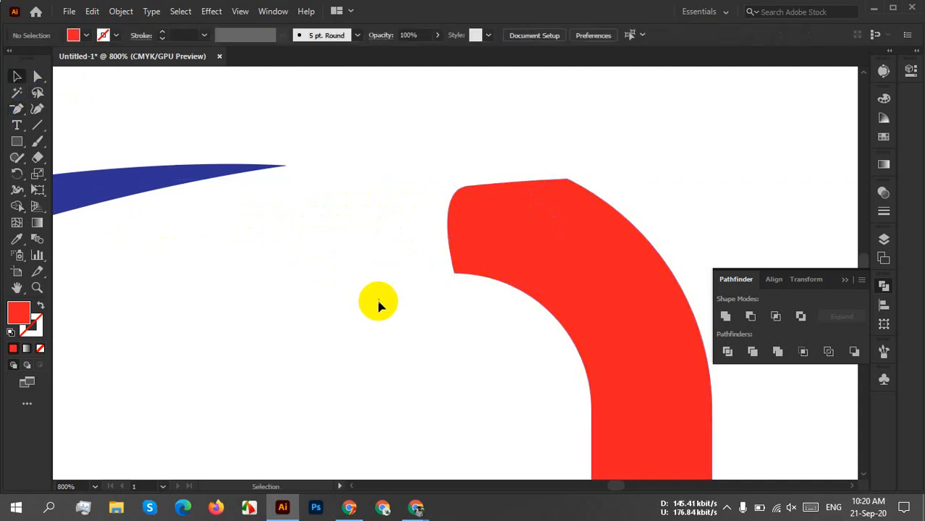
# Examine the shortened red upper hook within the whole logo and in close-up.
pyautogui.scroll(-3, 378, 304)
pyautogui.moveTo(431, 370); pyautogui.dragTo(454, 77)
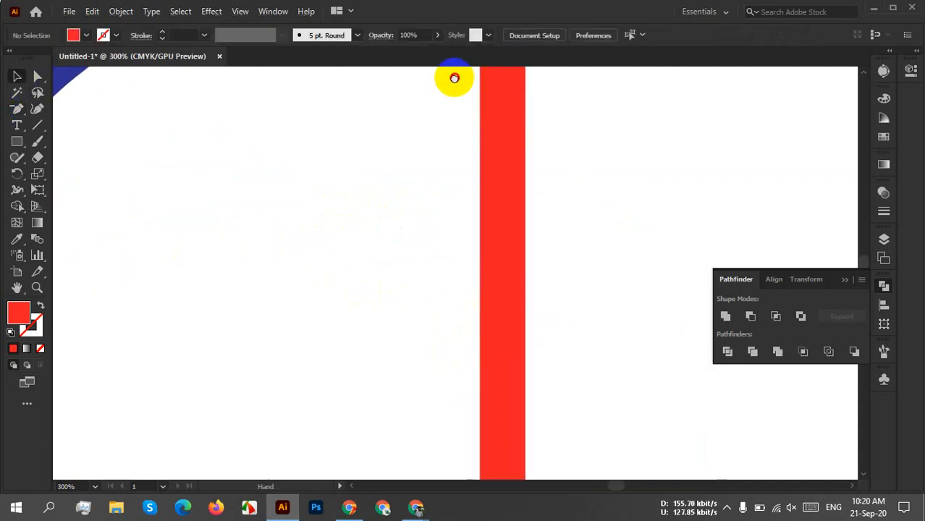
pyautogui.scroll(-3, 414, 209)
pyautogui.scroll(-2, 412, 202)
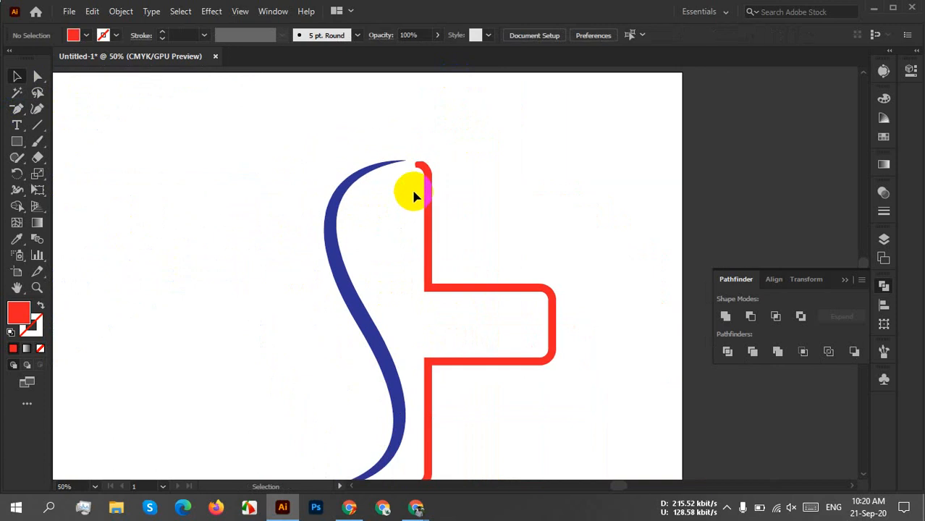
pyautogui.scroll(6, 413, 195)
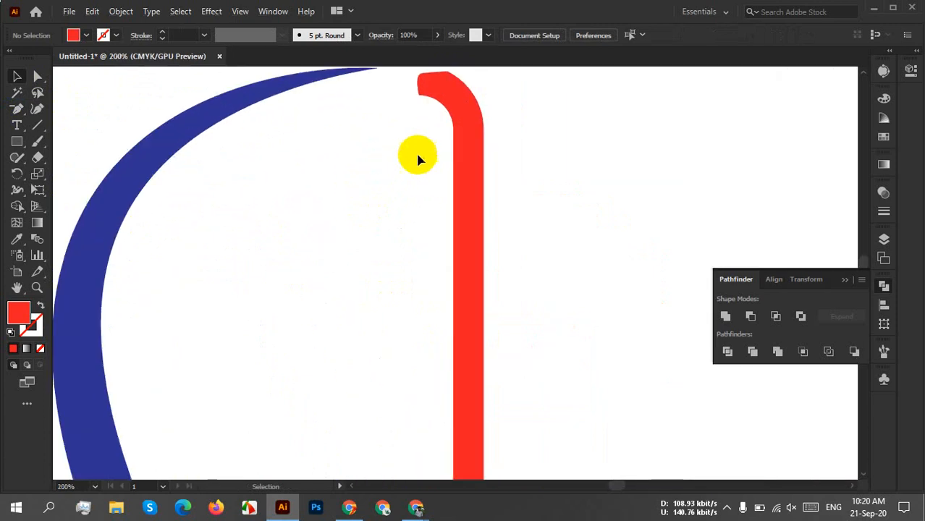
pyautogui.scroll(1, 400, 244)
pyautogui.moveTo(476, 161); pyautogui.dragTo(327, 342)
pyautogui.click(487, 336)
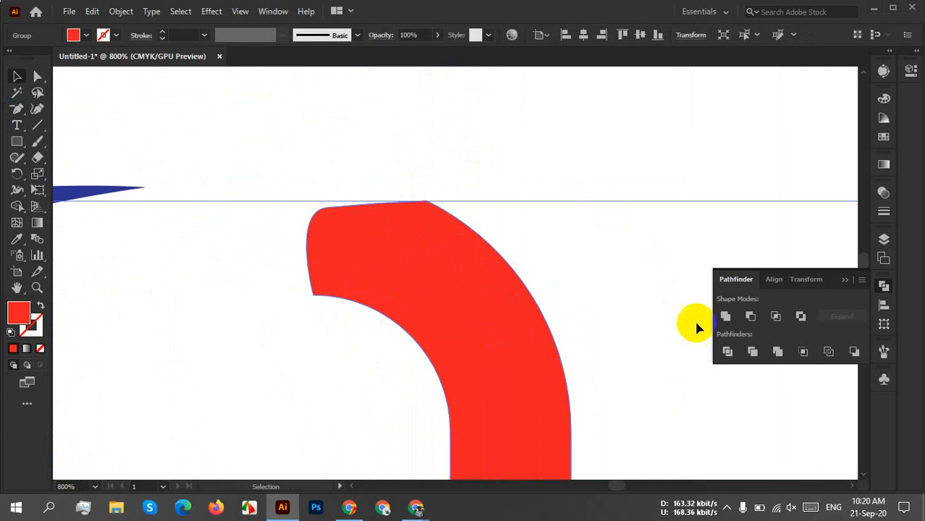
pyautogui.press('a')
pyautogui.click(498, 182)
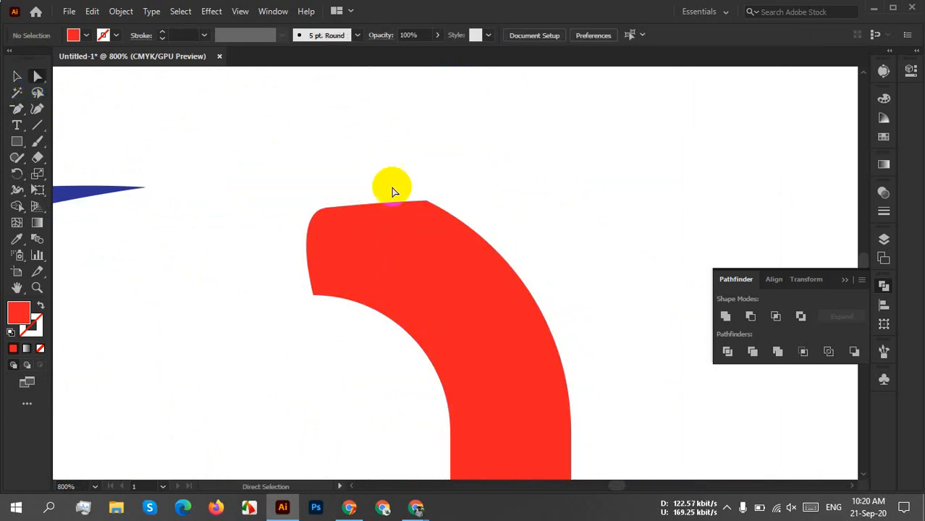
# Delete the anchor point at the red upper hook's outer corner and the one at its inner end.
pyautogui.moveTo(475, 169); pyautogui.dragTo(281, 376)
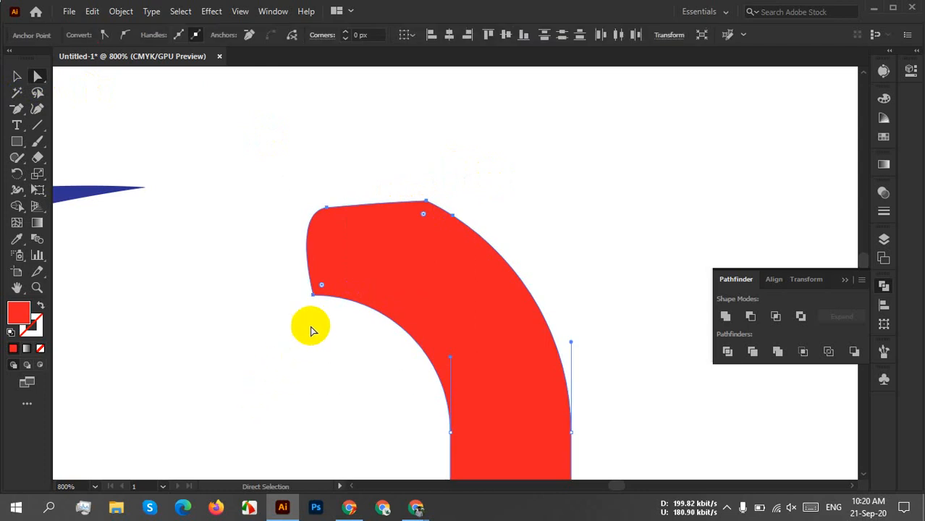
pyautogui.click(329, 299)
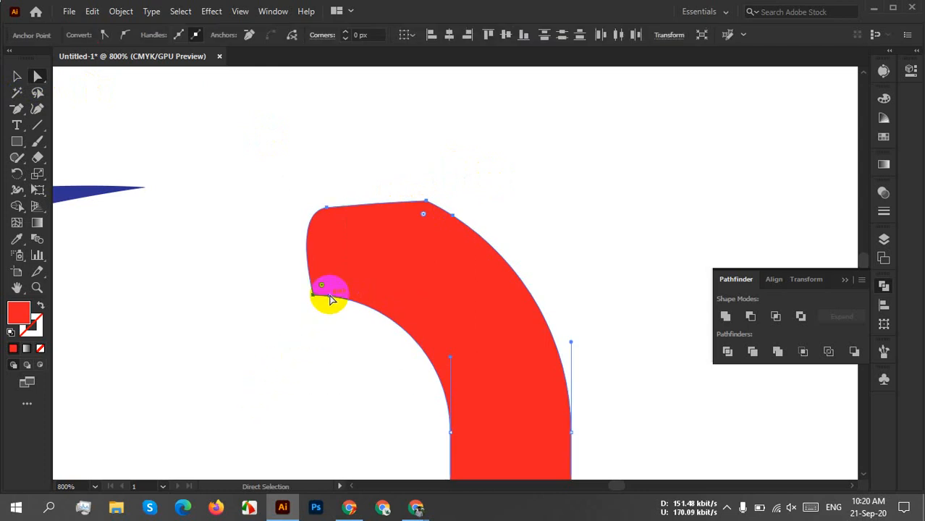
pyautogui.click(326, 215)
pyautogui.press('p')
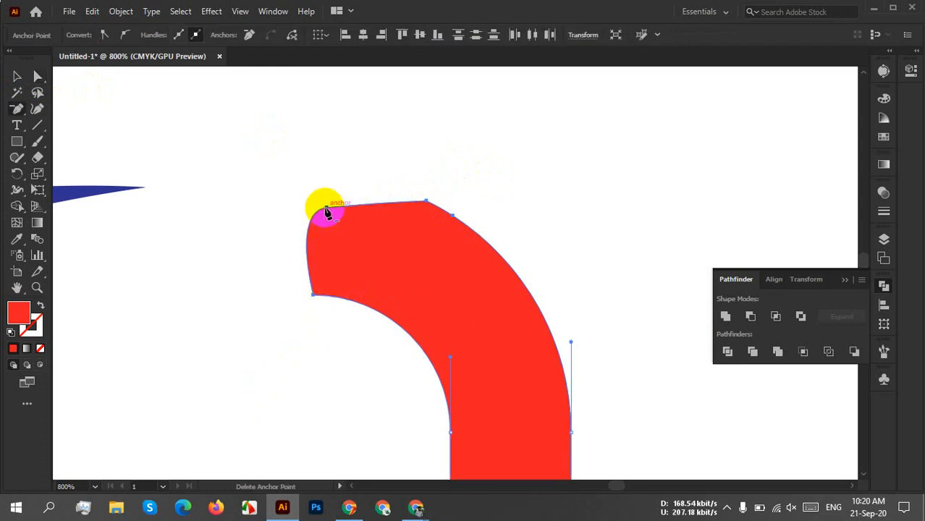
pyautogui.click(326, 208)
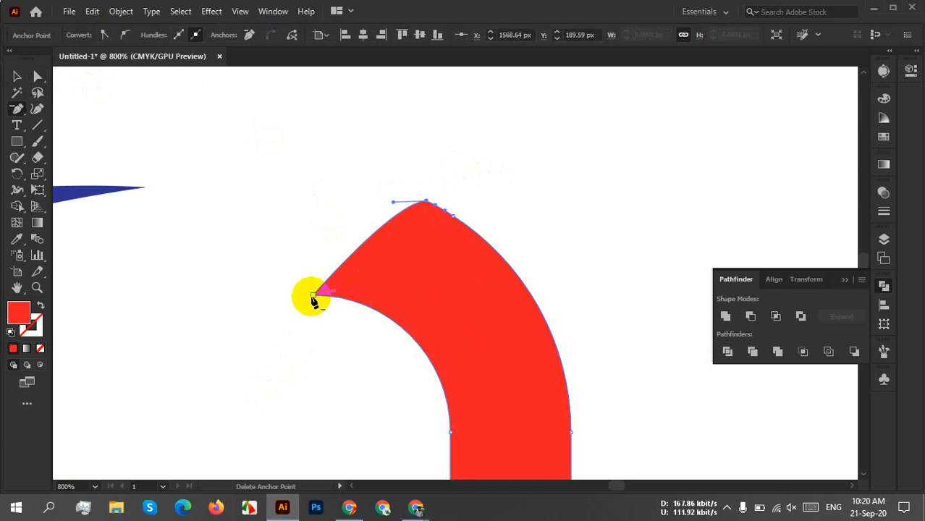
pyautogui.click(312, 300)
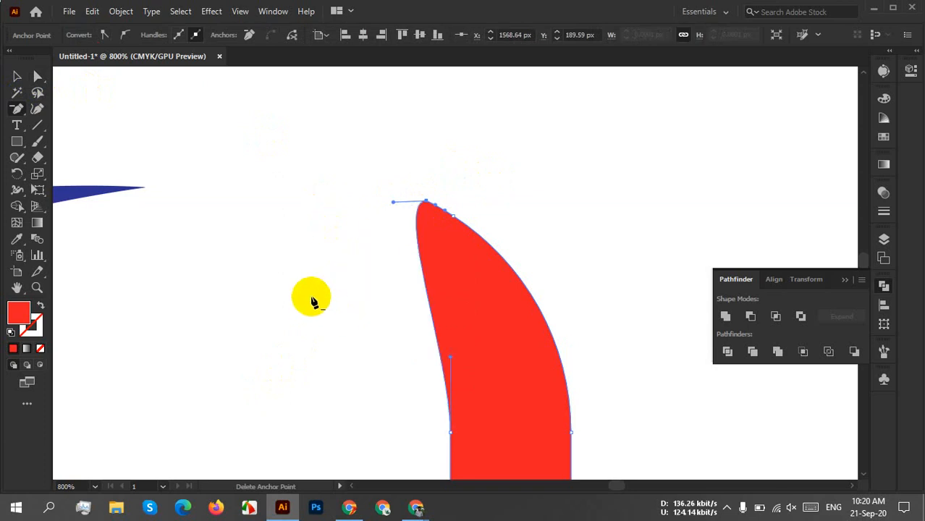
# Delete the two remaining anchor points at the tip of the hook to leave a straight vertical red bar.
pyautogui.click(428, 205)
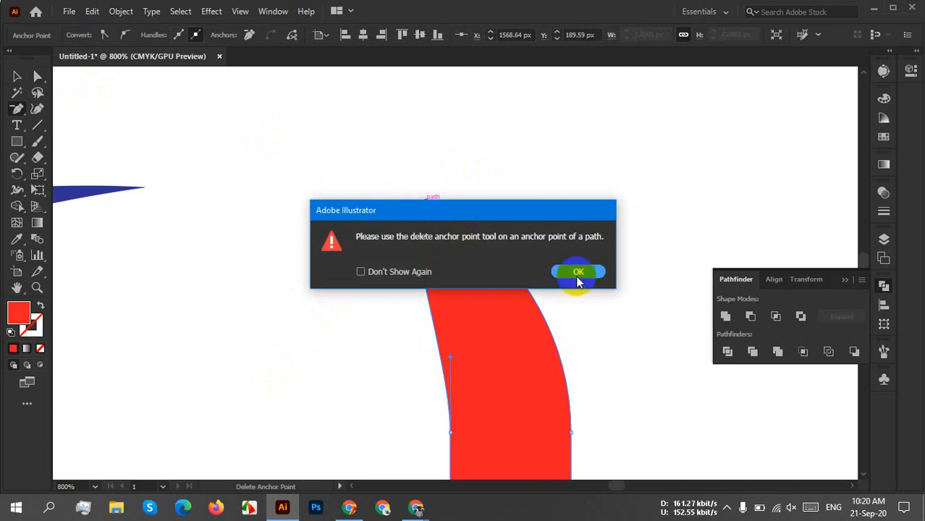
pyautogui.click(578, 274)
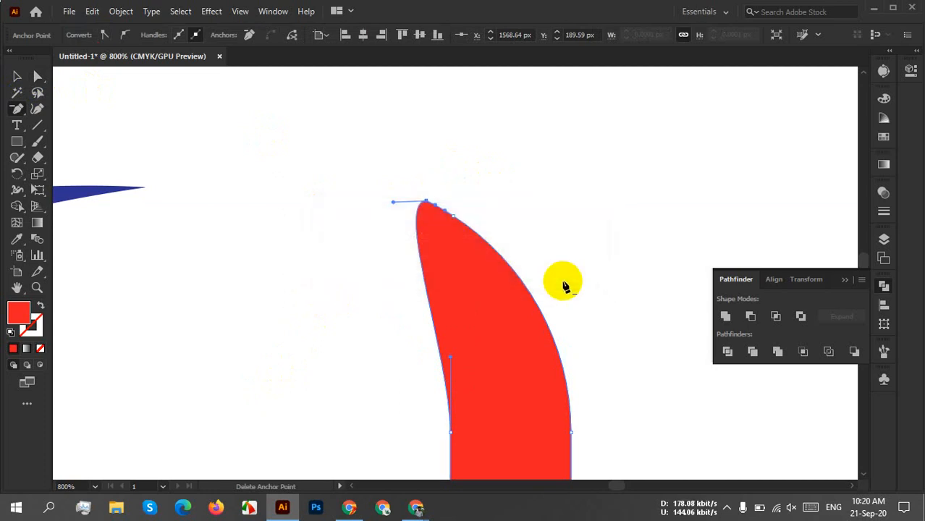
pyautogui.click(428, 208)
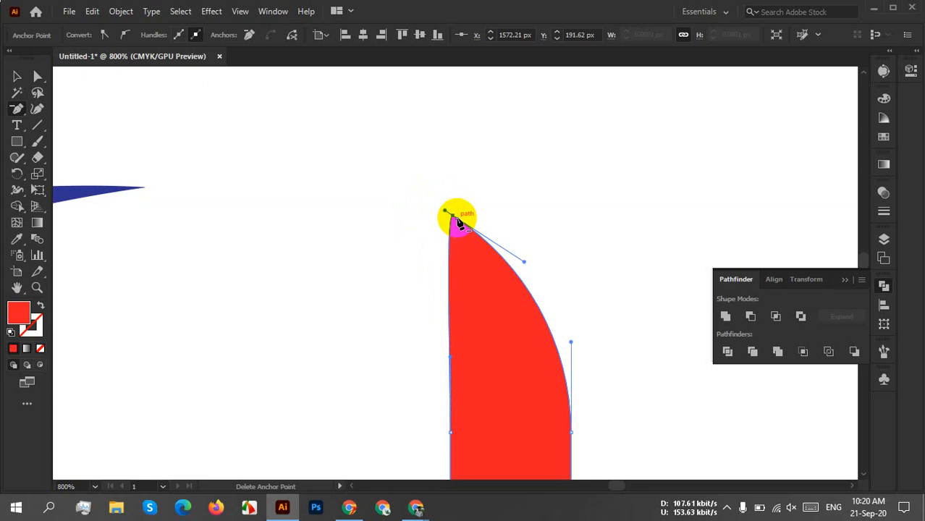
pyautogui.scroll(-2, 507, 255)
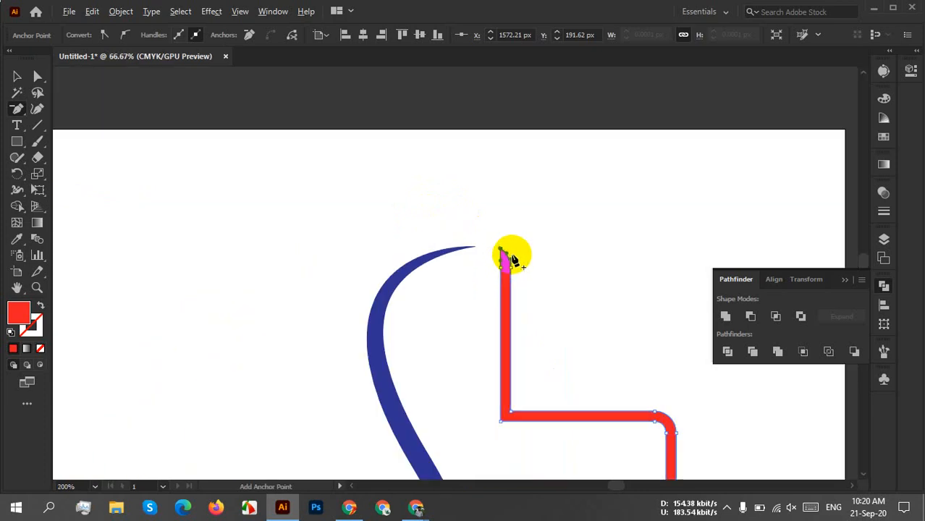
pyautogui.scroll(4, 504, 249)
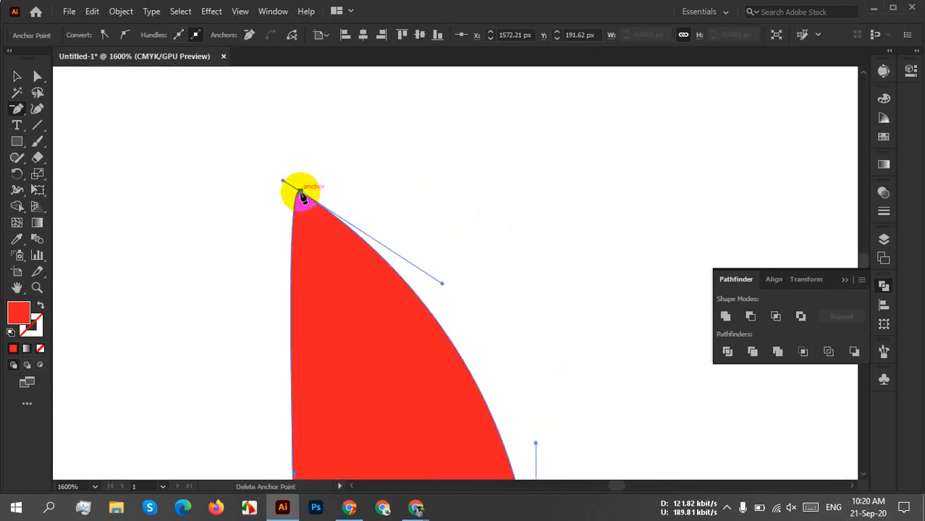
pyautogui.click(300, 192)
pyautogui.scroll(-2, 434, 288)
pyautogui.scroll(-5, 434, 288)
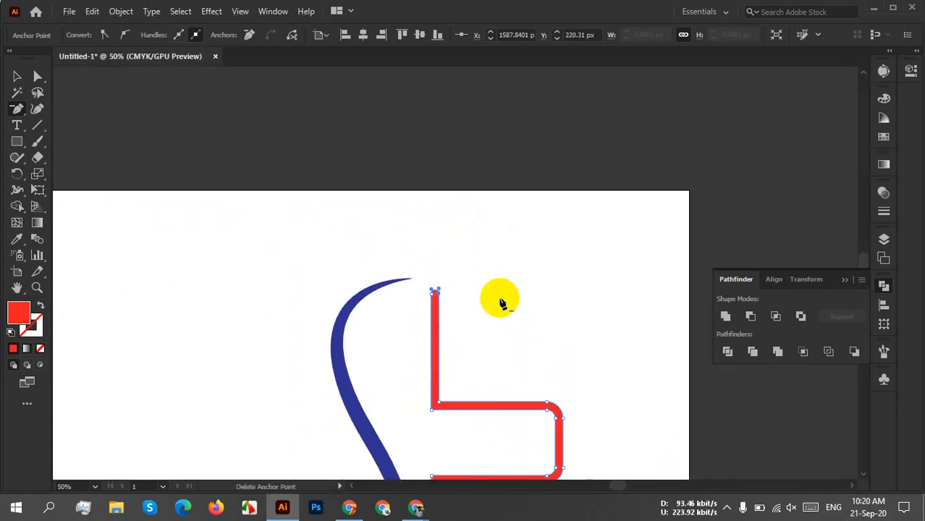
# Move the blue S curve sideways toward the red outline until its lower bend overlaps the vertical red bar.
pyautogui.click(17, 76)
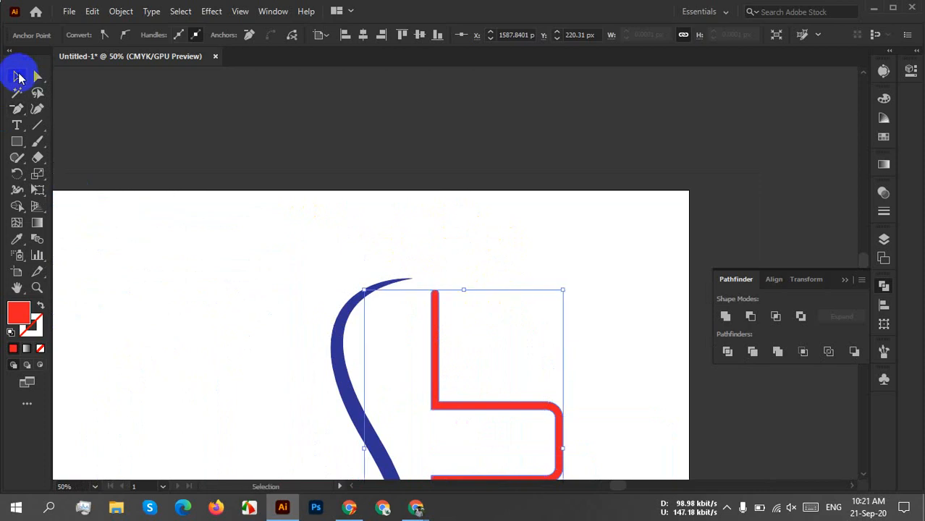
pyautogui.click(498, 323)
pyautogui.scroll(-1, 500, 321)
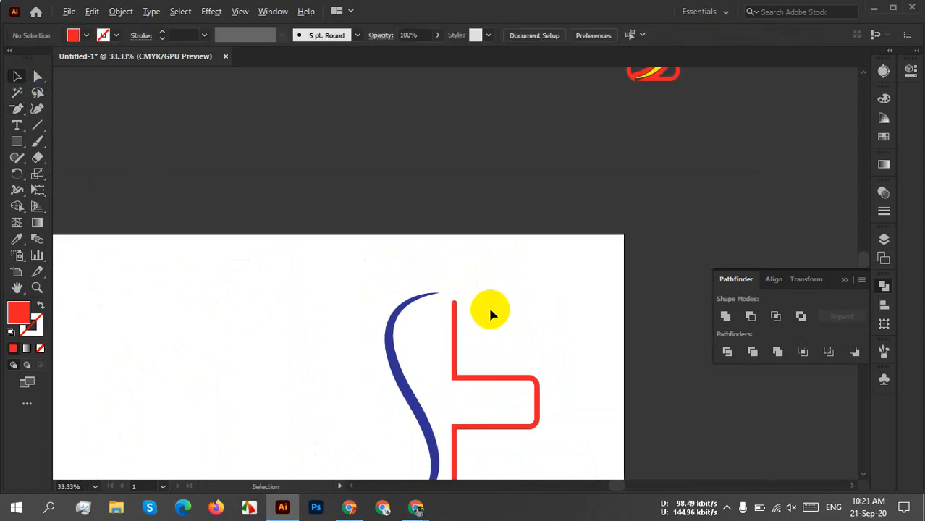
pyautogui.scroll(-1, 490, 313)
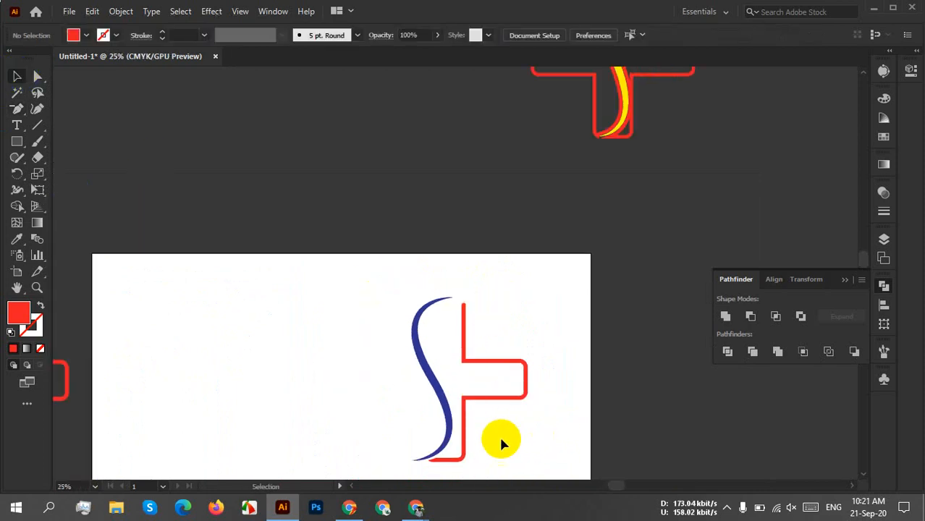
pyautogui.scroll(3, 499, 434)
pyautogui.moveTo(526, 423); pyautogui.dragTo(526, 377)
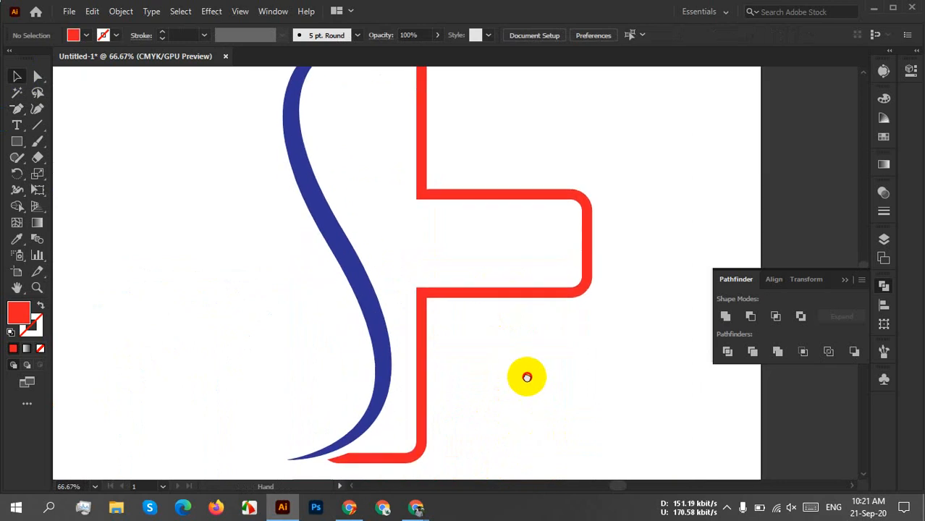
pyautogui.click(382, 403)
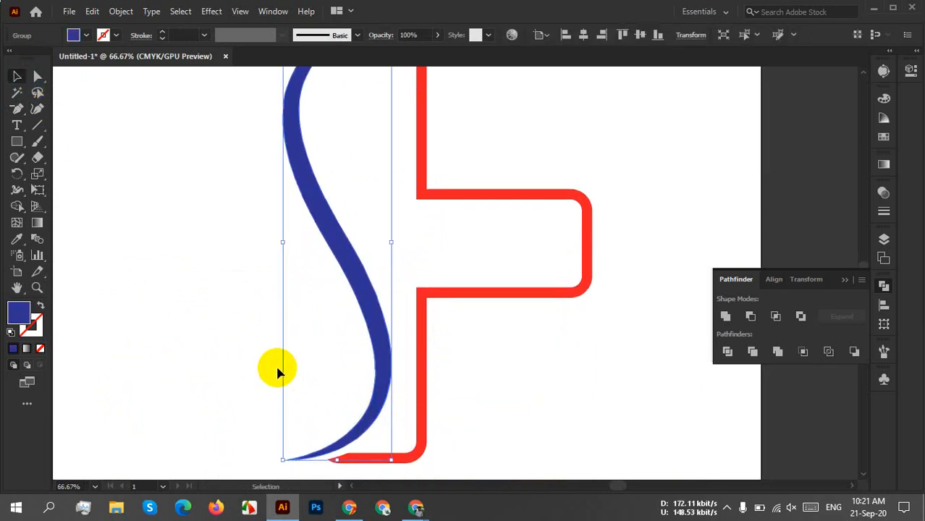
pyautogui.moveTo(382, 402); pyautogui.dragTo(403, 409)
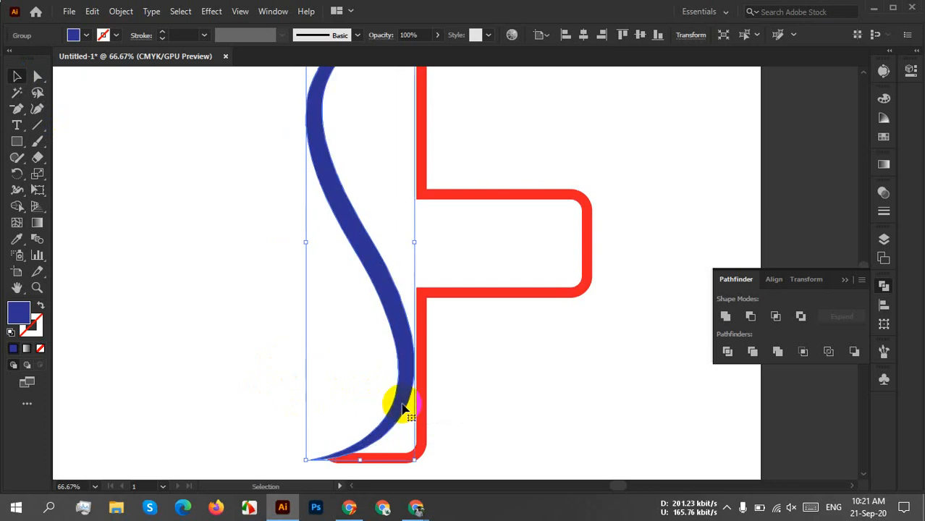
pyautogui.click(481, 397)
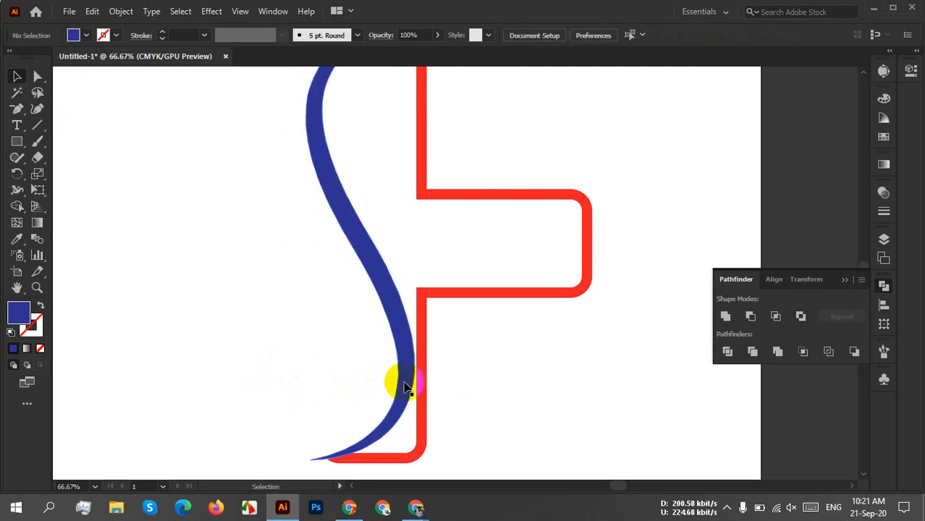
pyautogui.moveTo(409, 389); pyautogui.dragTo(418, 389)
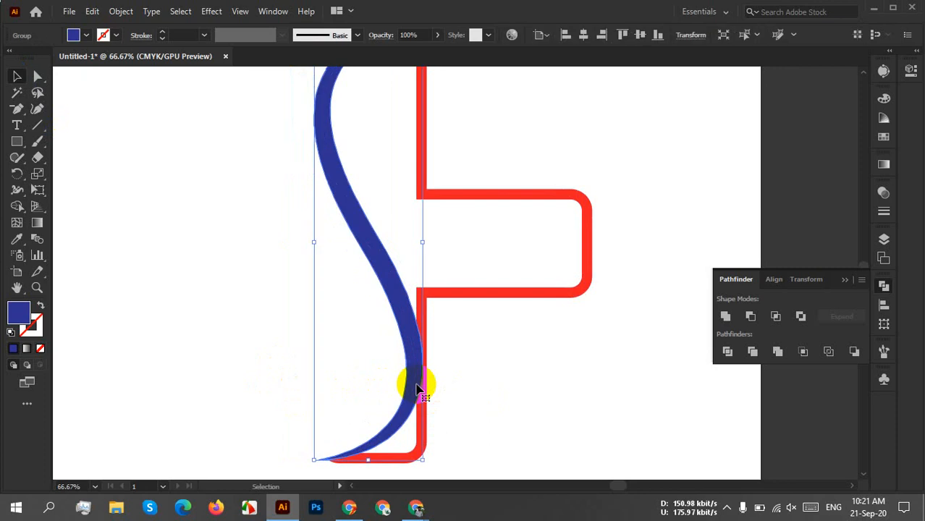
pyautogui.click(446, 432)
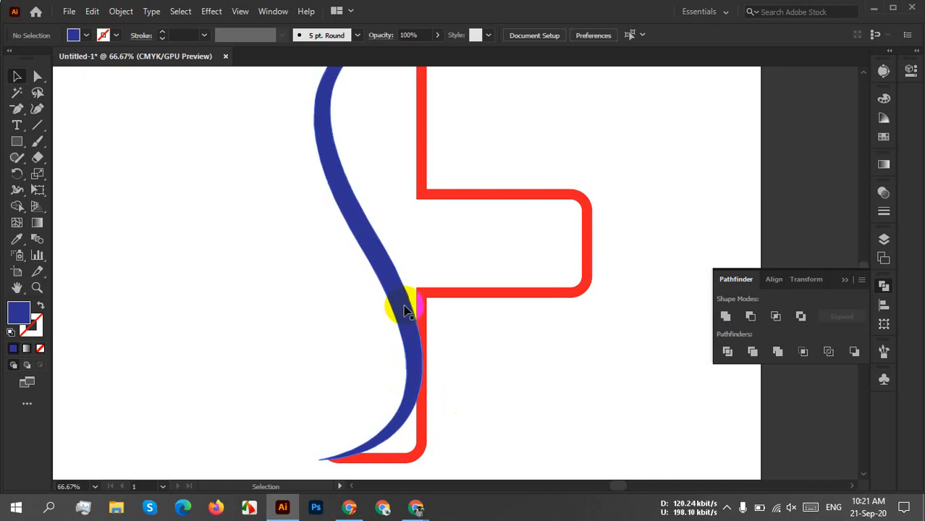
# Nudge the blue S curve back slightly to reduce its overlap with the red bar.
pyautogui.scroll(4, 447, 362)
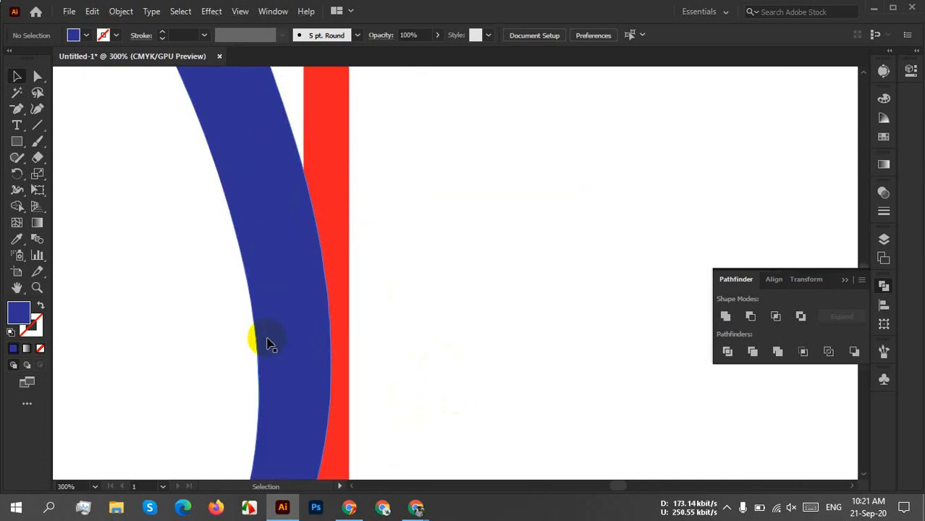
pyautogui.moveTo(268, 341); pyautogui.dragTo(262, 341)
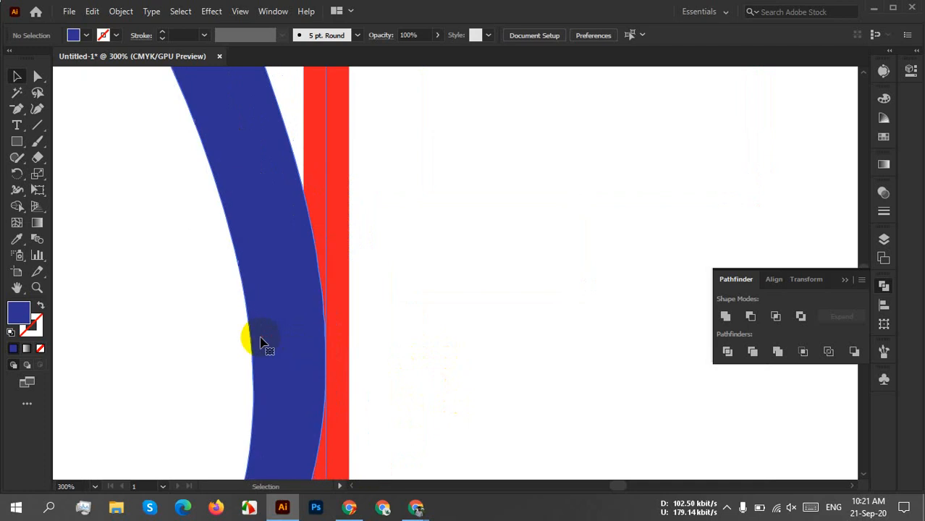
pyautogui.click(484, 311)
# Shift the blue S curve slightly left and down so its lower bend just meets the red bar's inner edge.
pyautogui.scroll(-3, 469, 305)
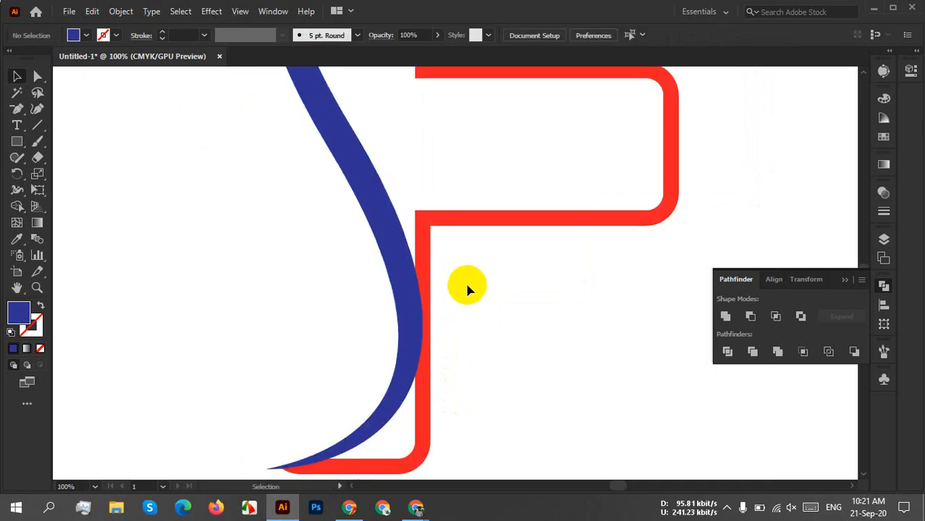
pyautogui.moveTo(461, 297); pyautogui.dragTo(442, 347)
pyautogui.scroll(-1, 442, 262)
pyautogui.moveTo(416, 230); pyautogui.dragTo(399, 314)
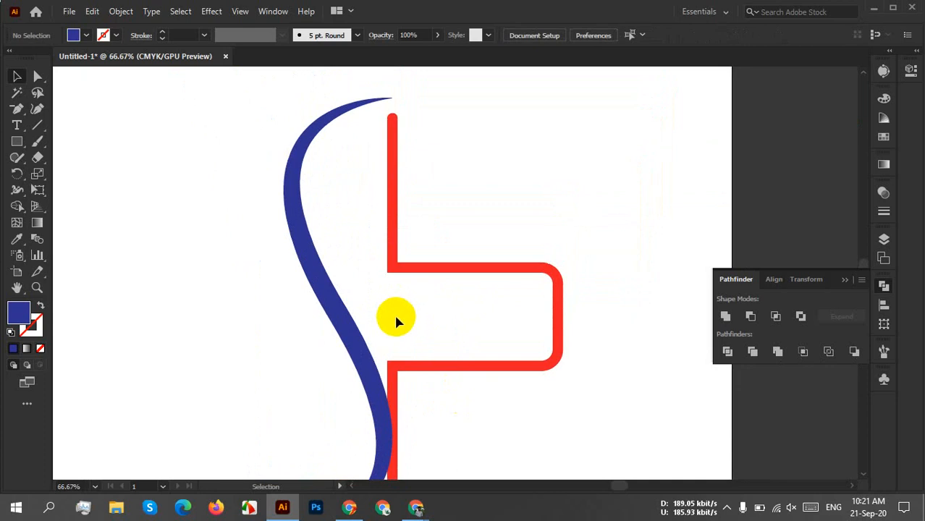
pyautogui.scroll(-3, 397, 322)
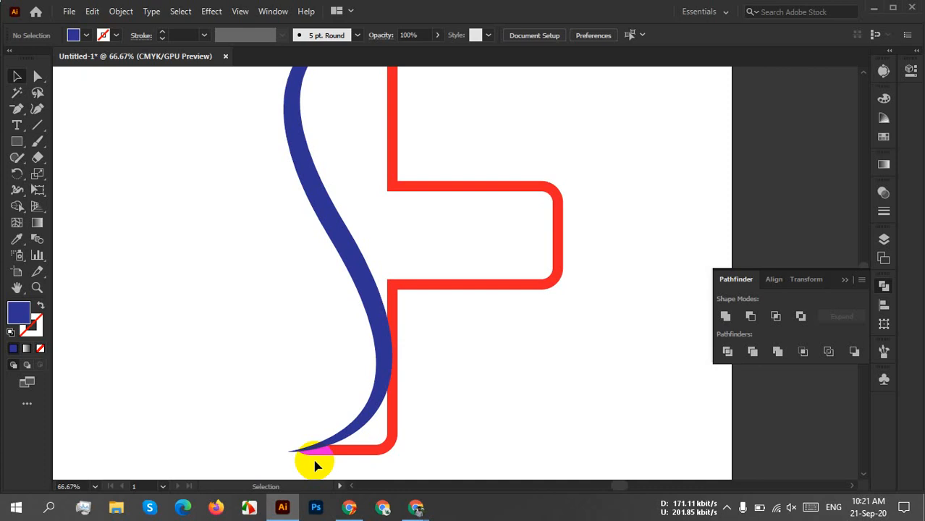
pyautogui.scroll(3, 312, 455)
pyautogui.scroll(-1, 482, 428)
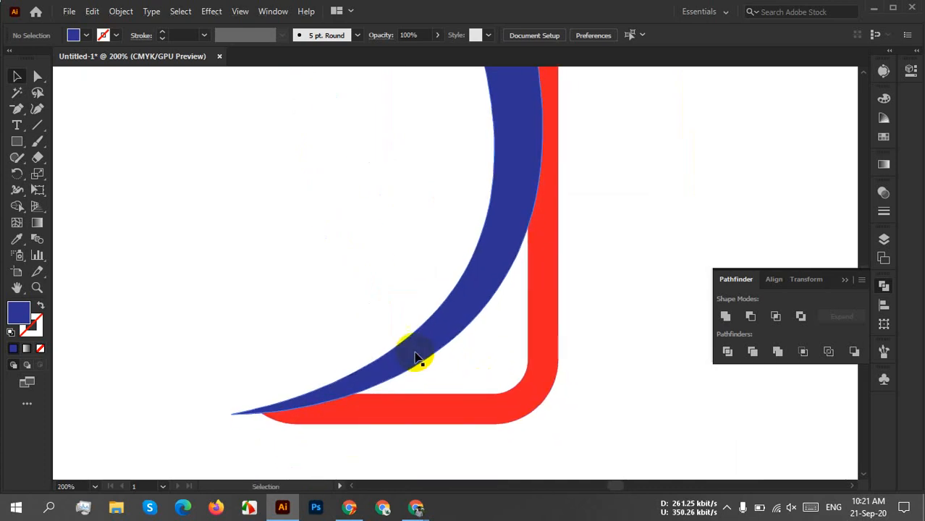
pyautogui.moveTo(415, 354)
pyautogui.mouseDown()
pyautogui.moveTo(430, 351)
pyautogui.moveTo(400, 364)
pyautogui.mouseUp()
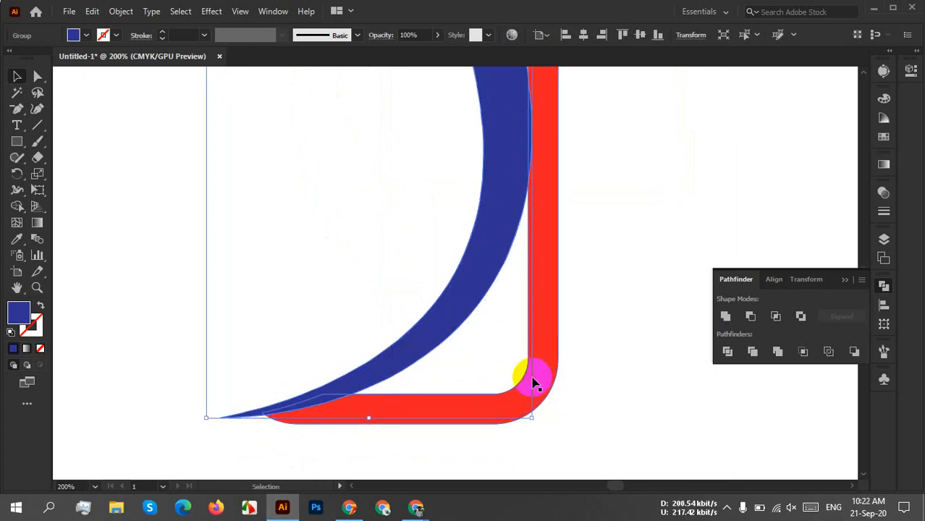
pyautogui.click(598, 354)
pyautogui.scroll(-3, 595, 348)
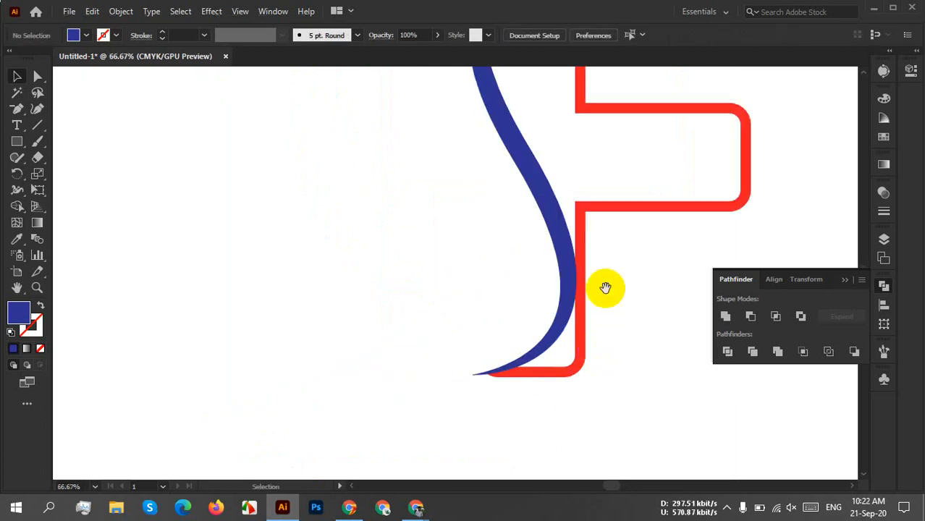
pyautogui.moveTo(605, 287); pyautogui.dragTo(429, 386)
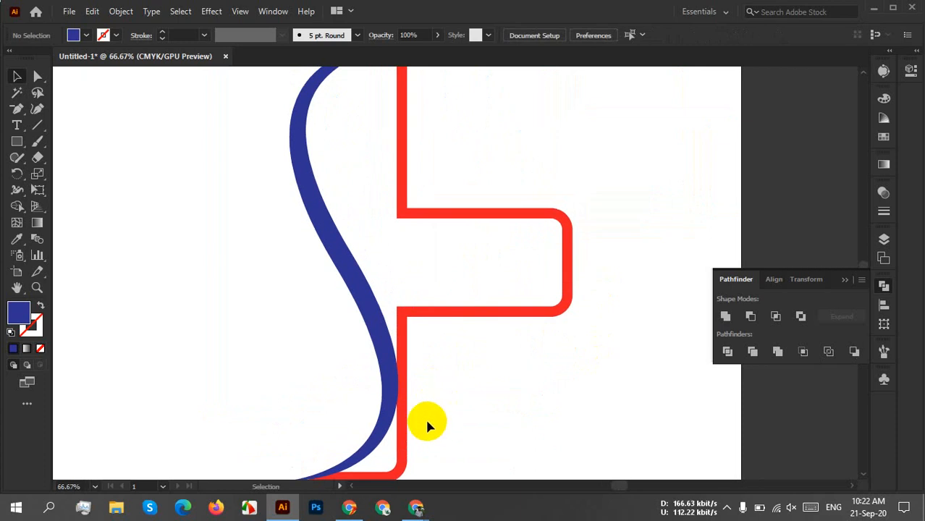
pyautogui.scroll(-2, 427, 422)
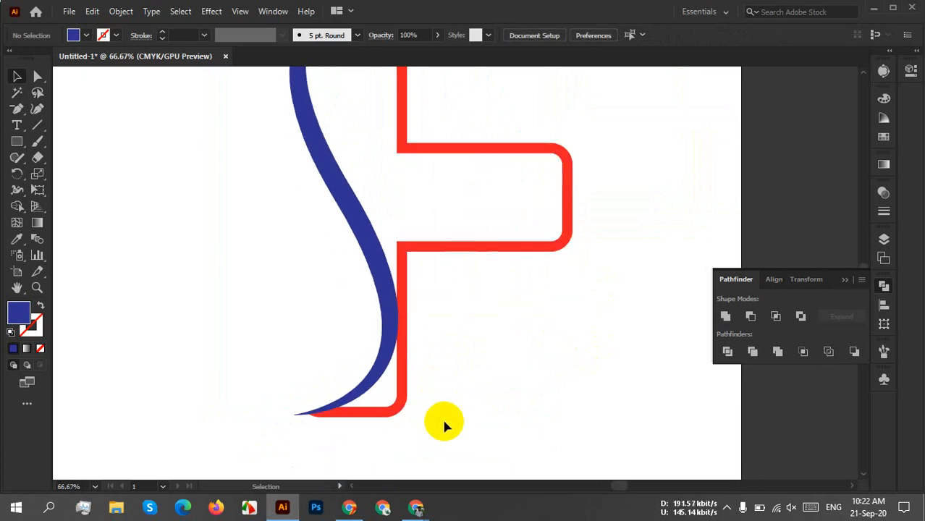
pyautogui.scroll(3, 444, 424)
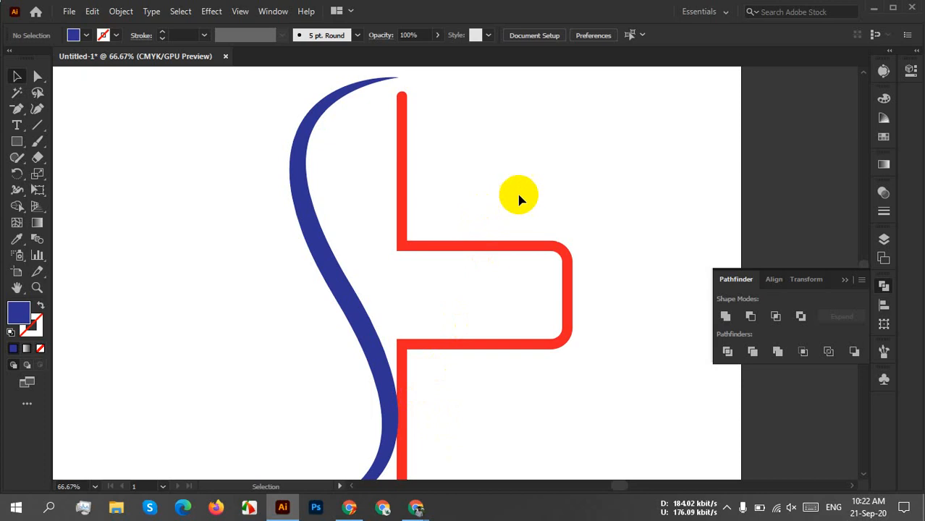
pyautogui.moveTo(515, 194); pyautogui.dragTo(497, 381)
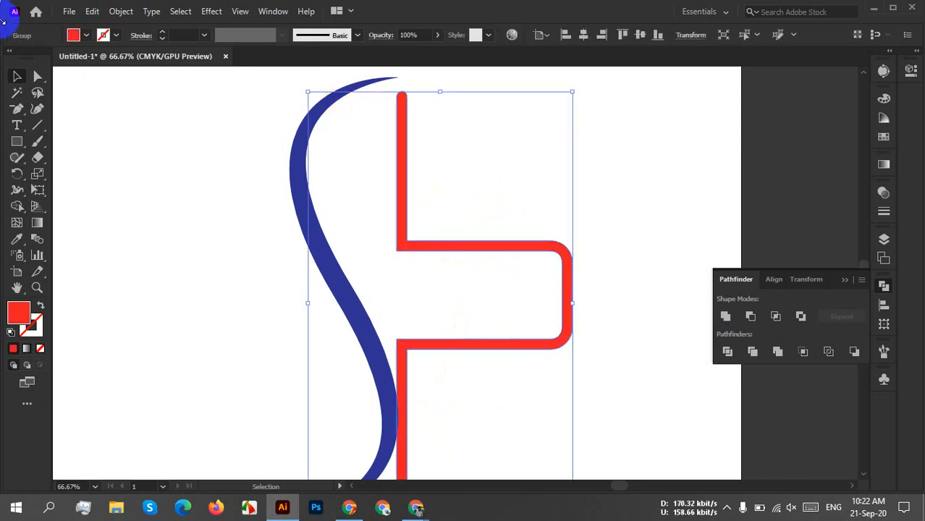
pyautogui.click(121, 12)
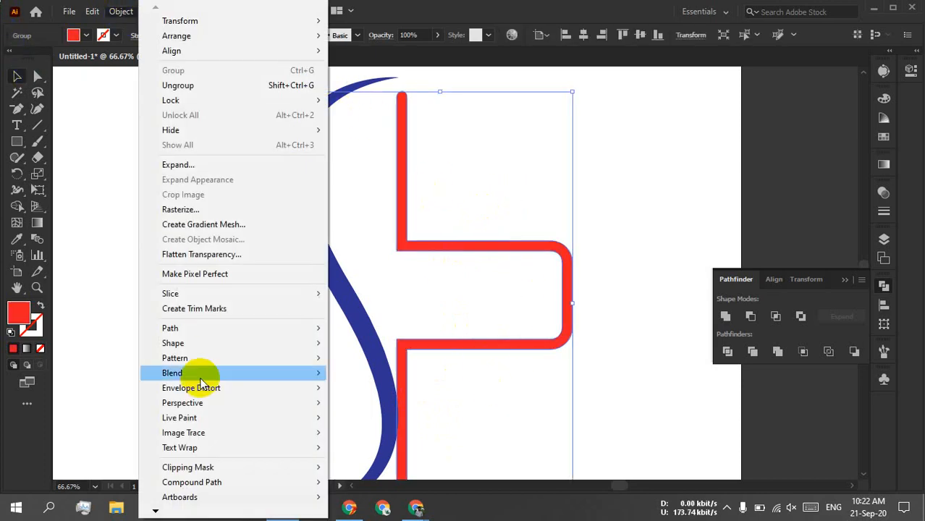
pyautogui.moveTo(186, 327)
pyautogui.click(371, 378)
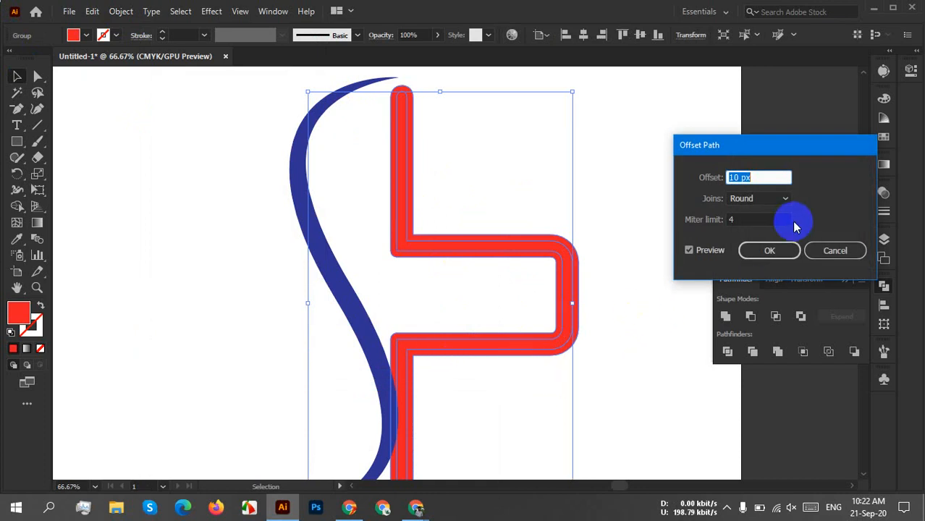
pyautogui.click(834, 249)
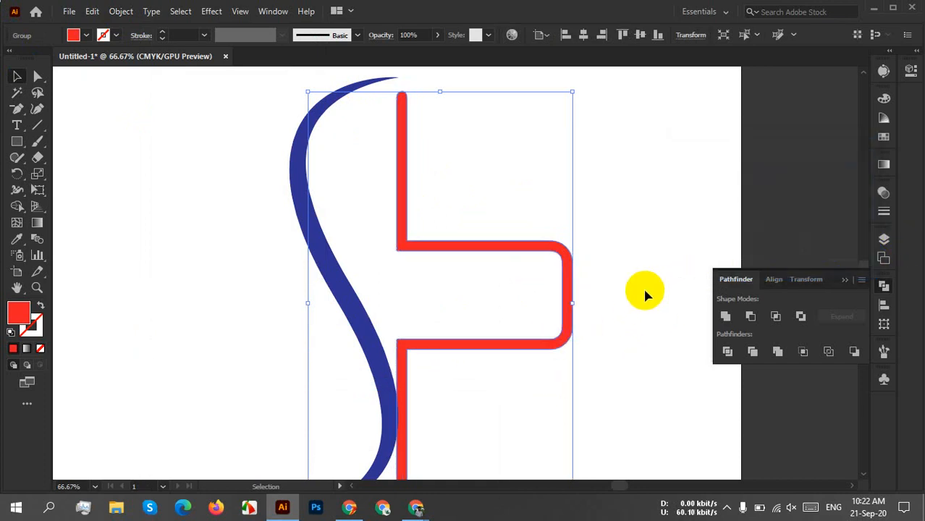
# Offset the path of the red outline by 10 px with round joins.
pyautogui.scroll(-1, 634, 289)
pyautogui.moveTo(582, 321); pyautogui.dragTo(543, 299)
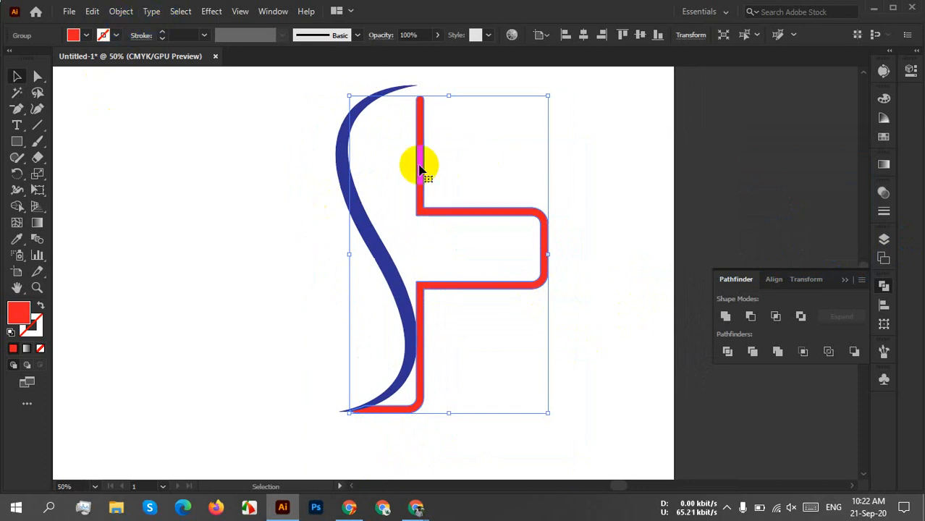
pyautogui.click(122, 13)
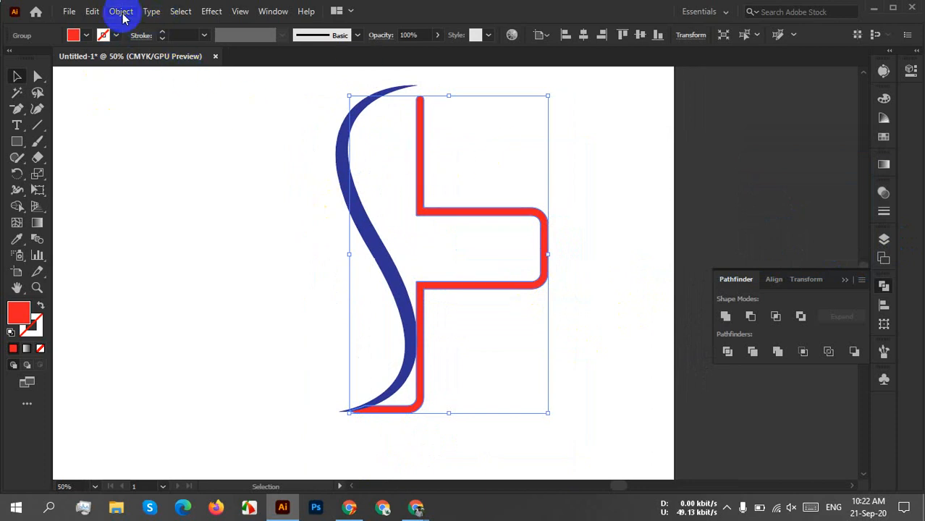
pyautogui.moveTo(168, 329)
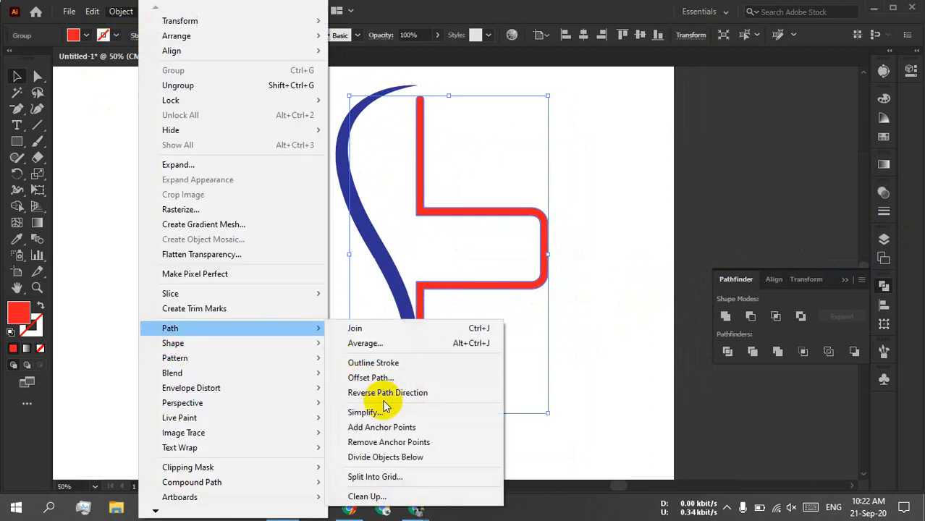
pyautogui.click(371, 377)
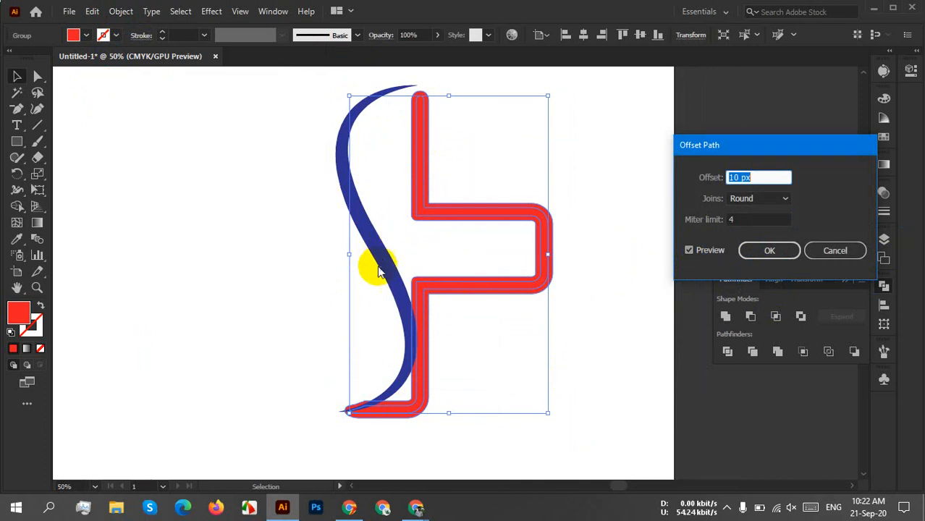
pyautogui.click(753, 253)
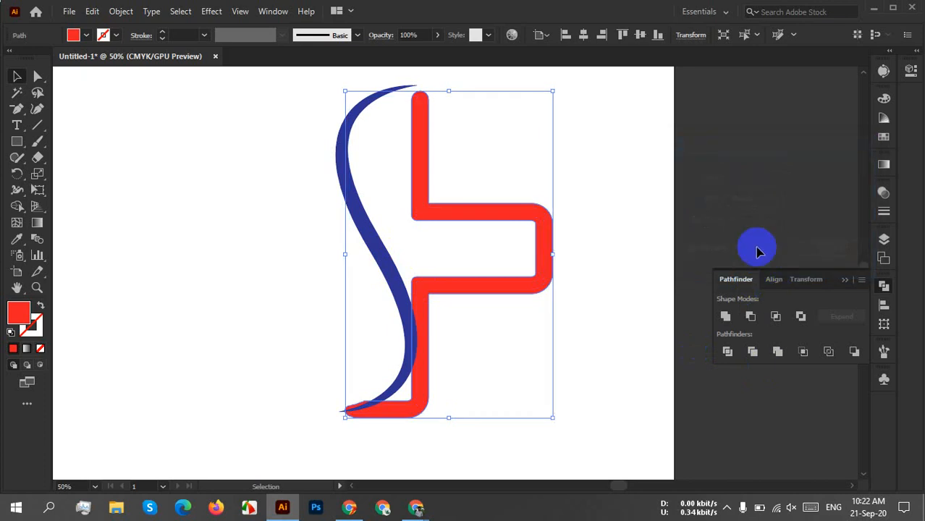
pyautogui.click(622, 159)
# Widen the blue S curve slightly about its center so its lower bend overlaps about half of the vertical red bar.
pyautogui.click(367, 233)
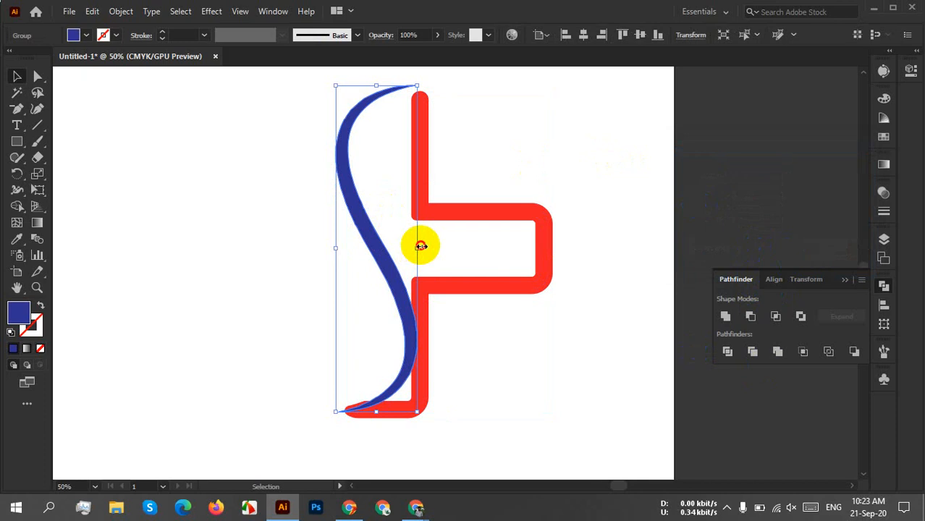
pyautogui.moveTo(420, 247); pyautogui.dragTo(427, 247)
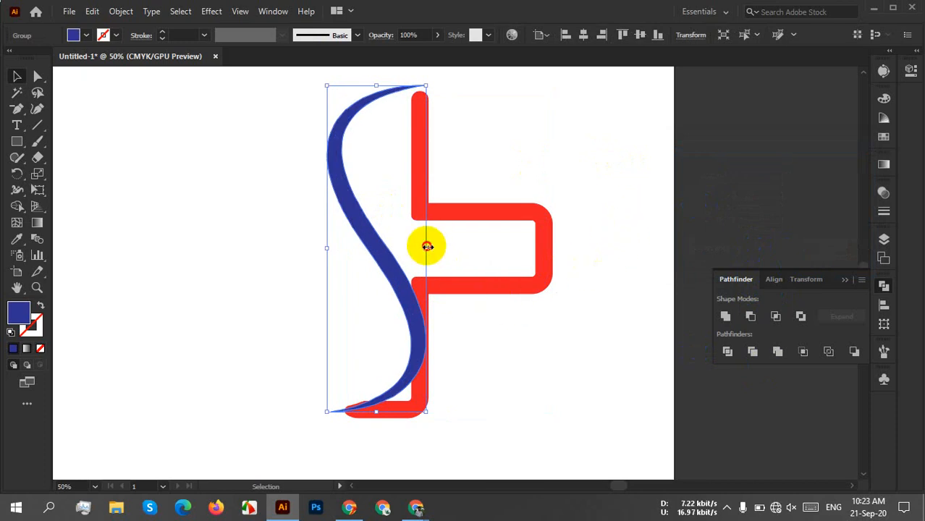
pyautogui.moveTo(427, 246); pyautogui.dragTo(422, 246)
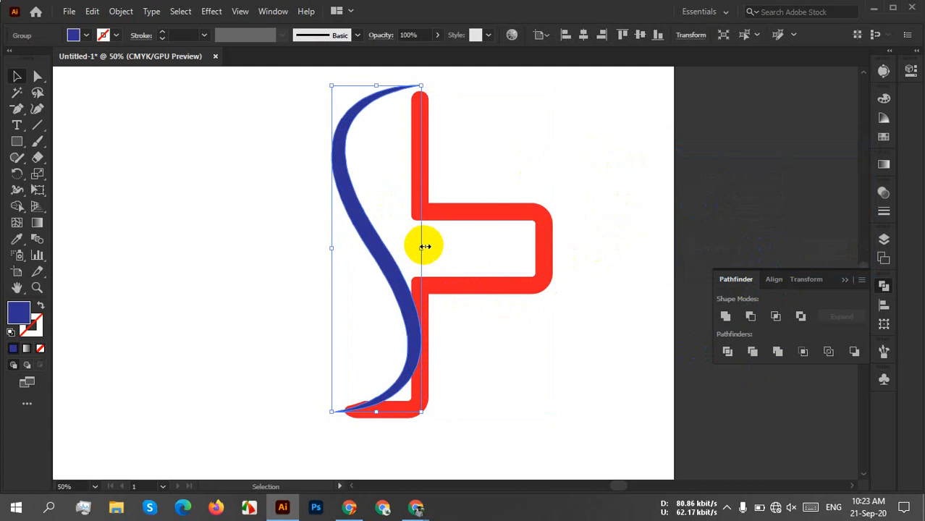
pyautogui.click(592, 218)
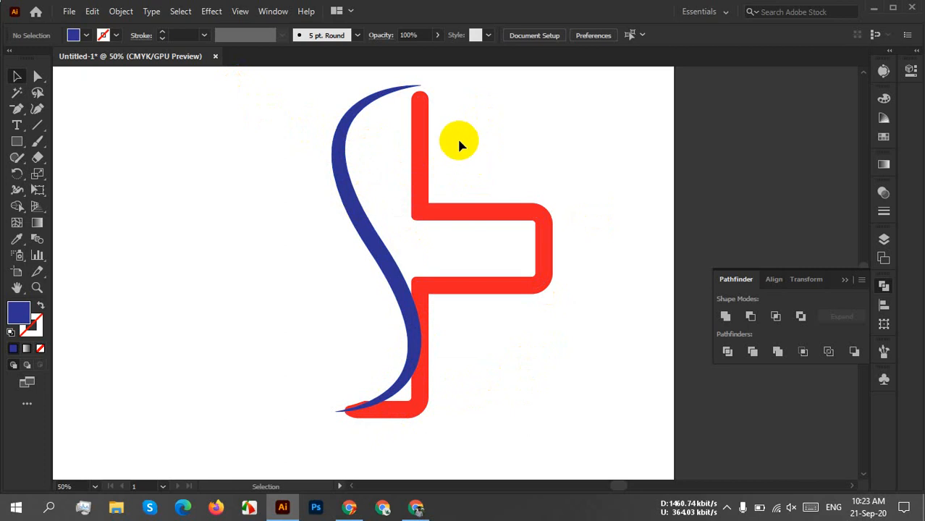
# Unite the original red outline and its offset copy into one thicker shape.
pyautogui.moveTo(484, 168); pyautogui.dragTo(506, 289)
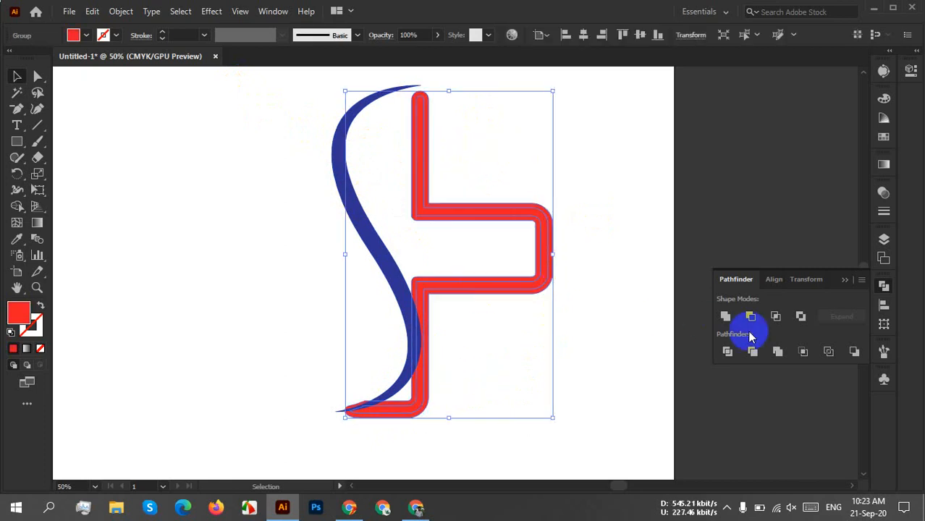
pyautogui.click(727, 318)
pyautogui.click(591, 158)
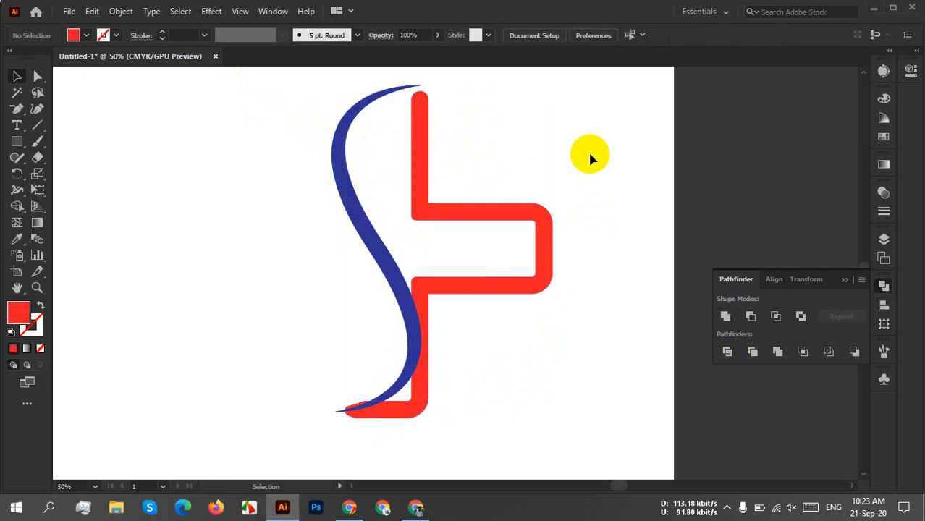
# Switch to Google Meet in Chrome, present the entire screen to the meeting, and return to Illustrator.
pyautogui.click(416, 506)
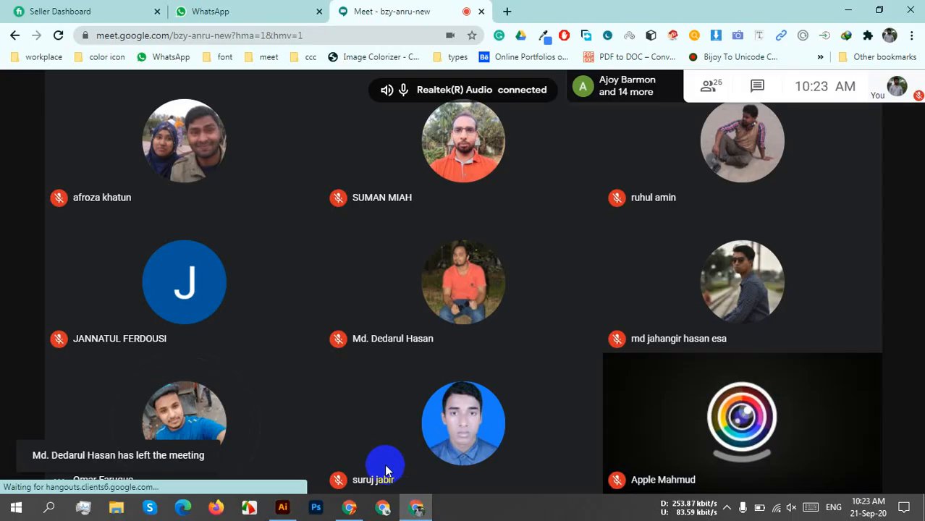
pyautogui.click(844, 456)
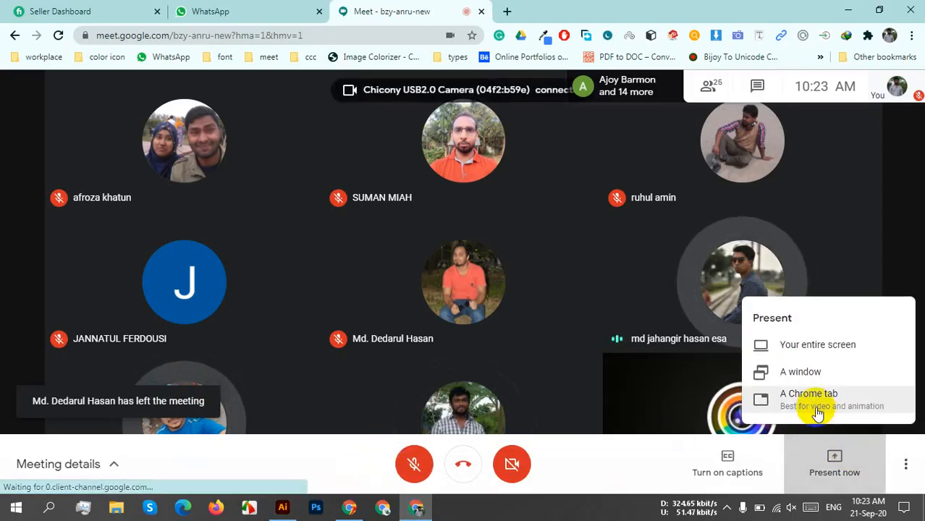
pyautogui.click(797, 358)
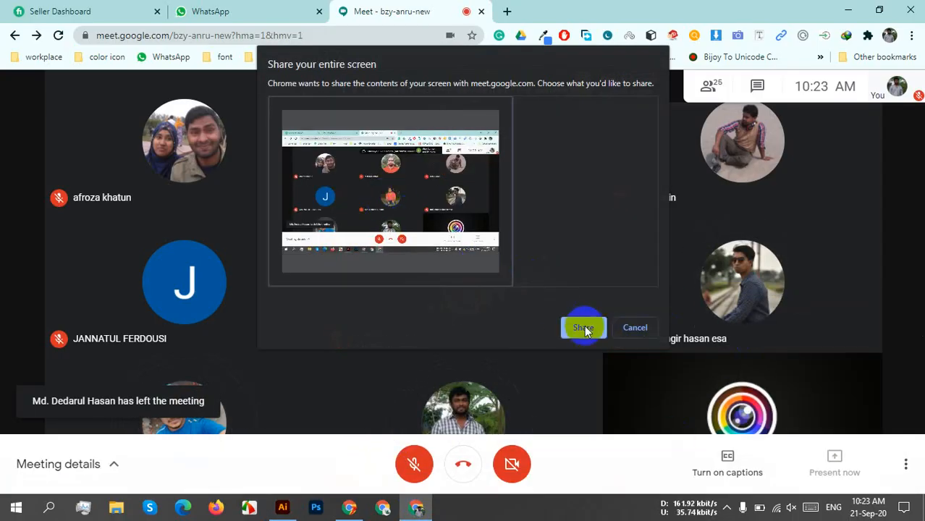
pyautogui.click(590, 331)
pyautogui.click(584, 473)
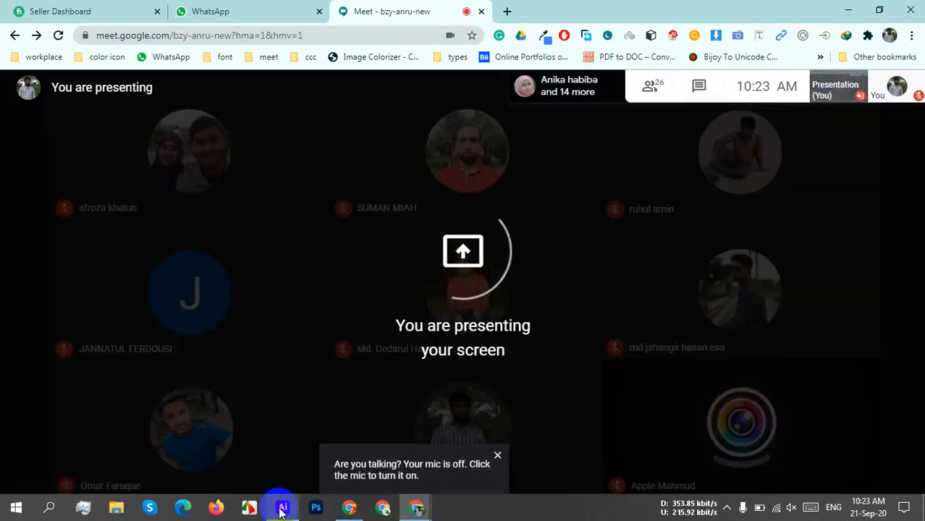
pyautogui.click(282, 506)
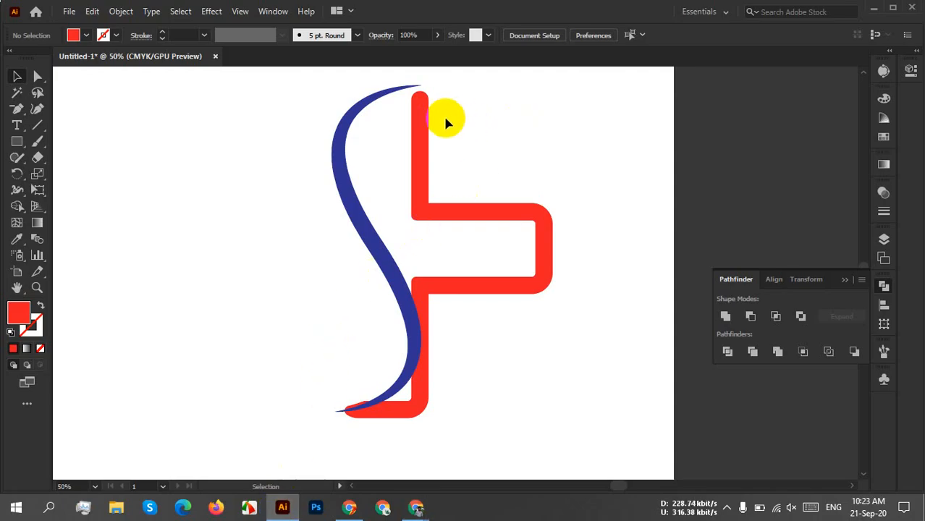
pyautogui.scroll(2, 445, 103)
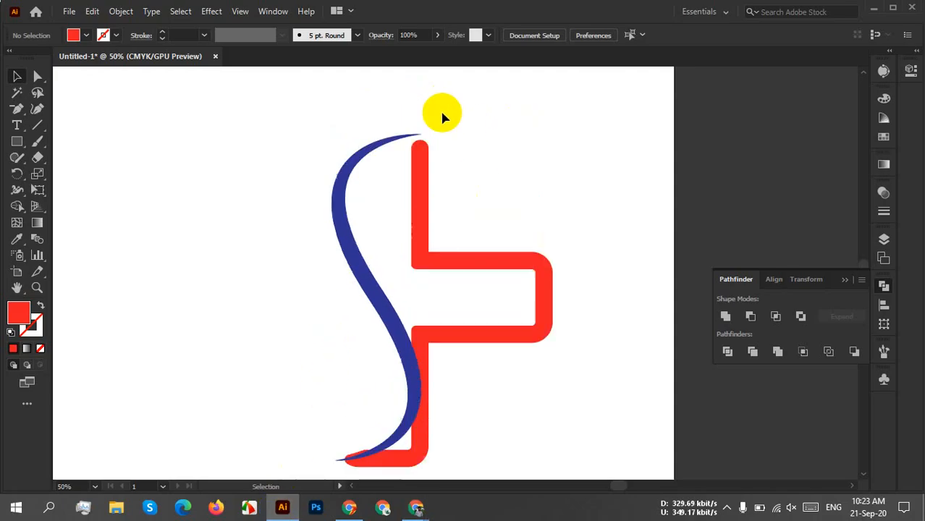
pyautogui.click(418, 189)
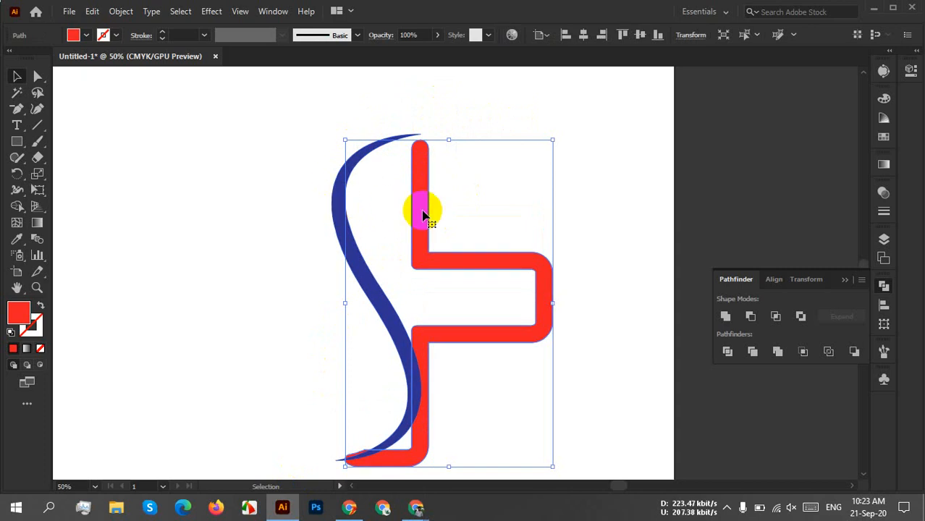
pyautogui.click(157, 139)
# Draw a curved Pen segment from the outer edge of the red bar's upper end to the inside of the S curve's upper bend.
pyautogui.moveTo(16, 110); pyautogui.dragTo(67, 110)
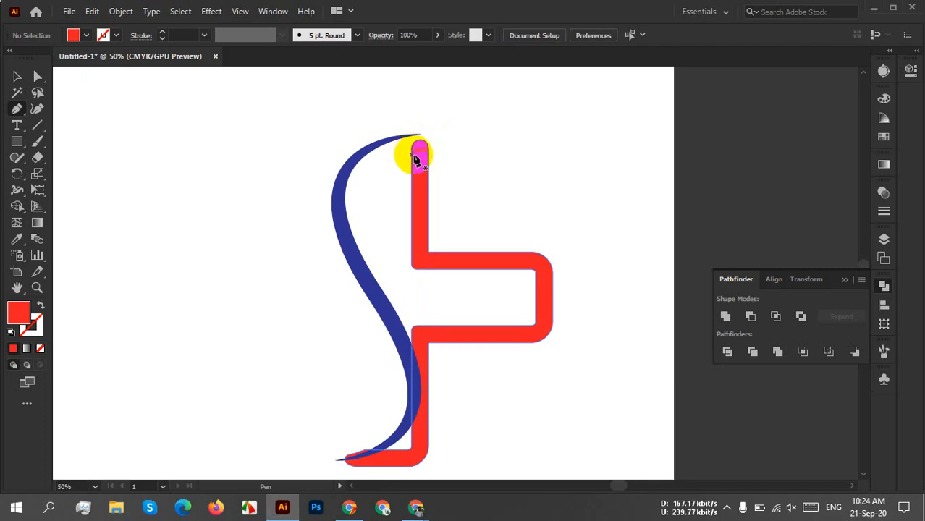
pyautogui.click(415, 151)
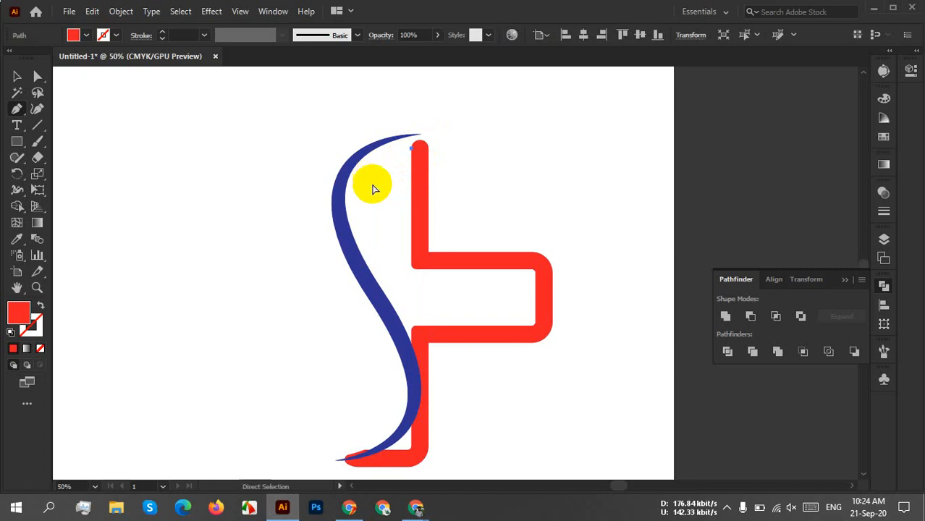
pyautogui.keyDown('ctrl'); pyautogui.click(372, 190); pyautogui.keyUp('ctrl')
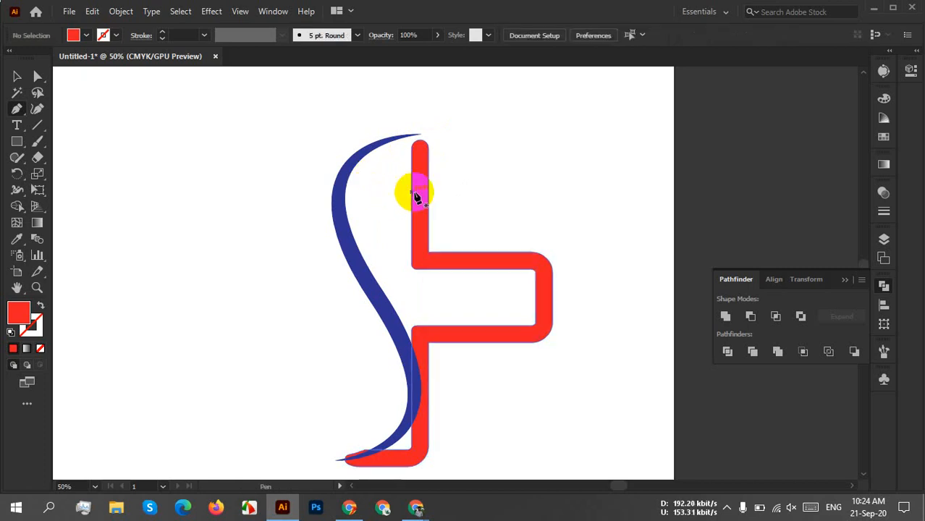
pyautogui.click(431, 149)
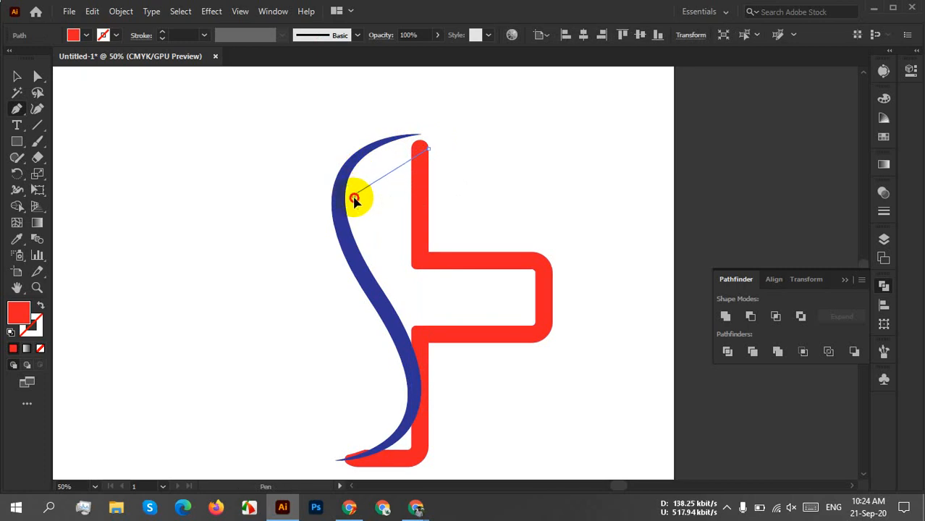
pyautogui.moveTo(354, 195); pyautogui.dragTo(332, 266)
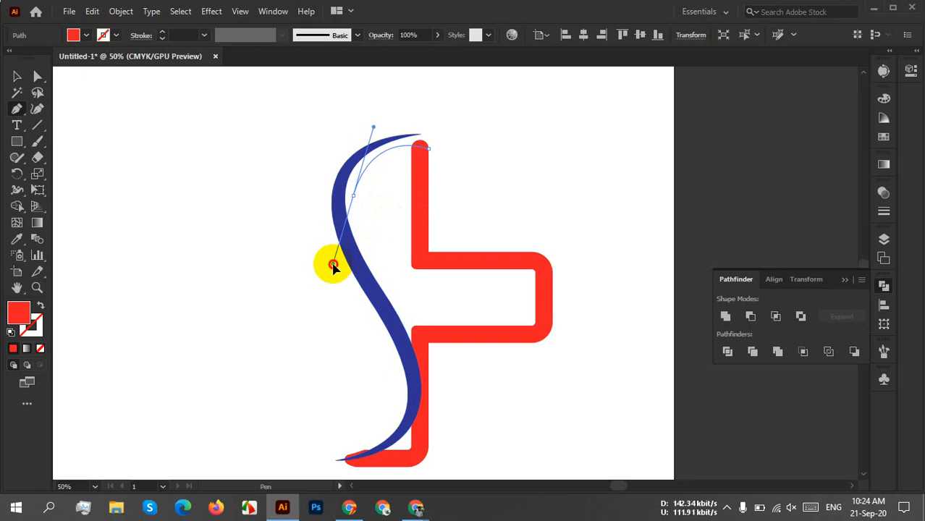
pyautogui.moveTo(333, 267); pyautogui.dragTo(334, 267)
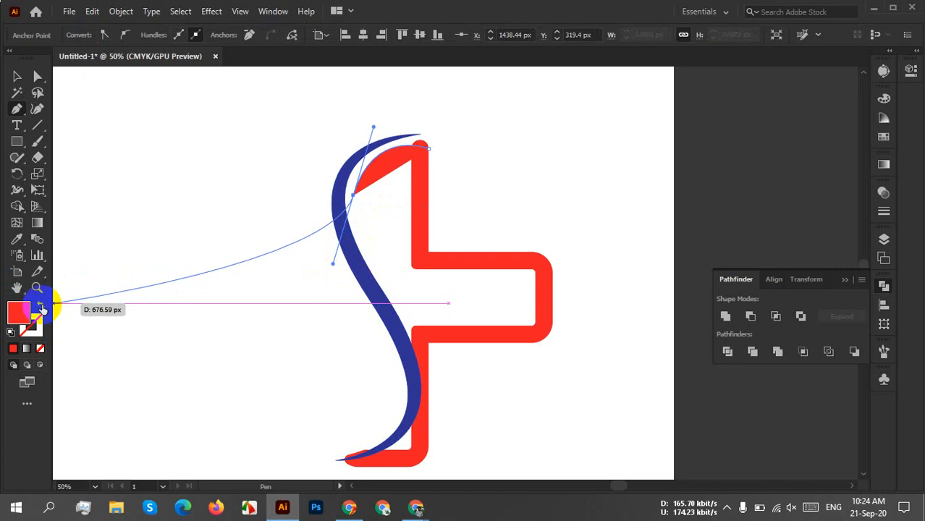
# Swap the fill and stroke so the new pen curve has a red outline and no fill.
pyautogui.hotkey('shift', 'x')
pyautogui.moveTo(419, 198); pyautogui.dragTo(422, 201)
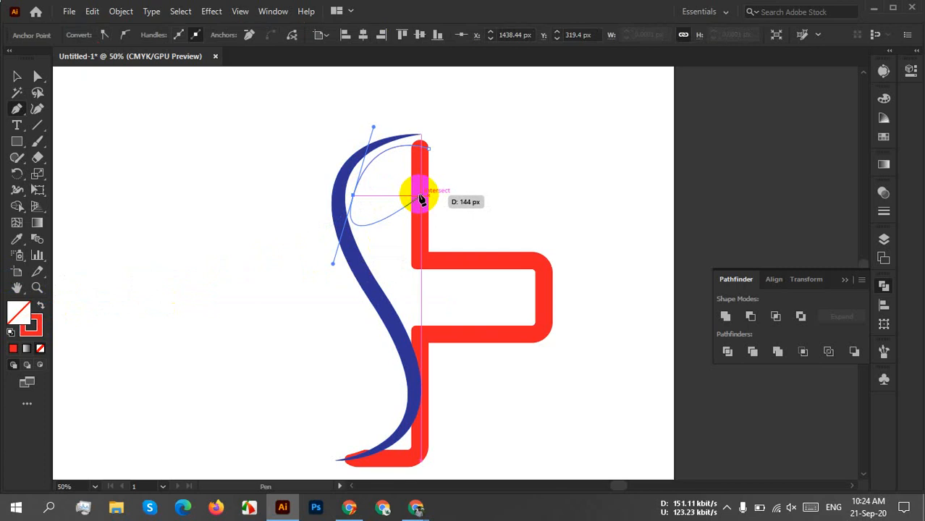
pyautogui.moveTo(422, 200); pyautogui.dragTo(422, 204)
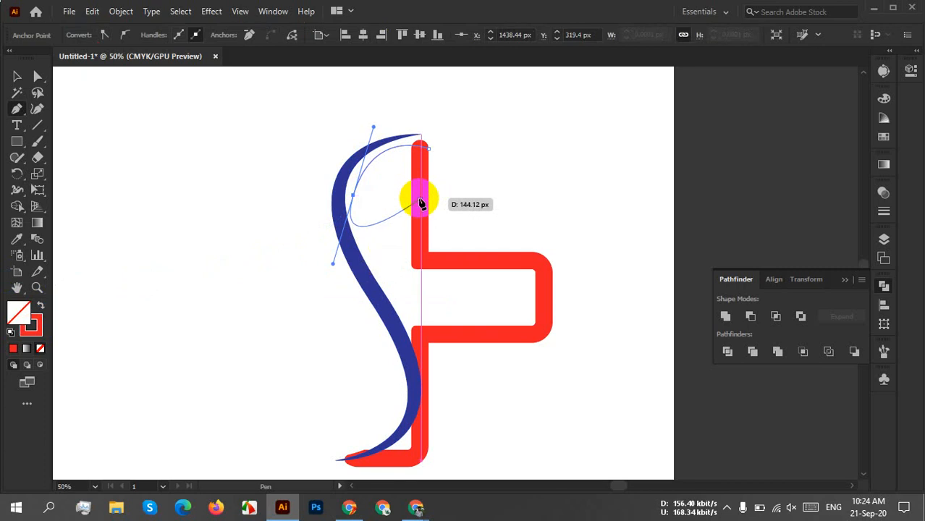
pyautogui.moveTo(422, 203); pyautogui.dragTo(449, 194)
pyautogui.scroll(3, 343, 173)
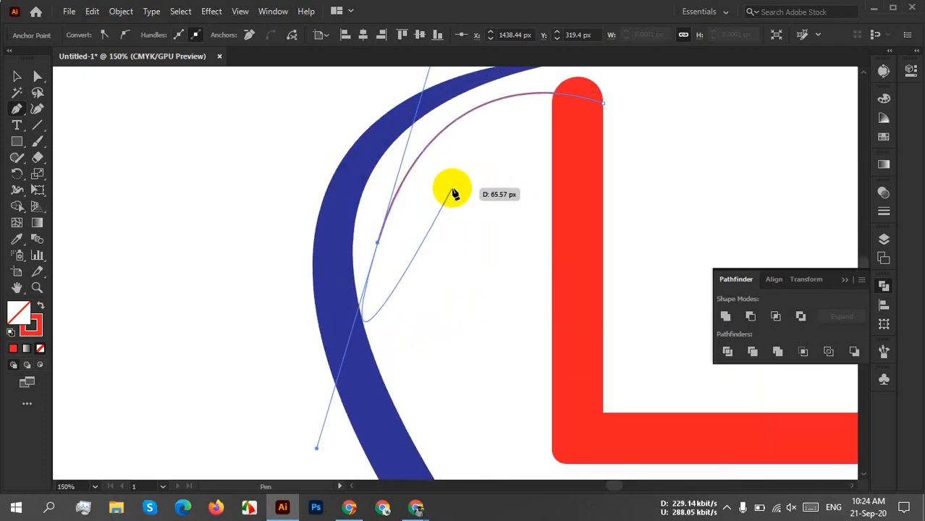
# Switch to the Google Meet window to check the ongoing presentation, and return to Illustrator.
pyautogui.moveTo(415, 512)
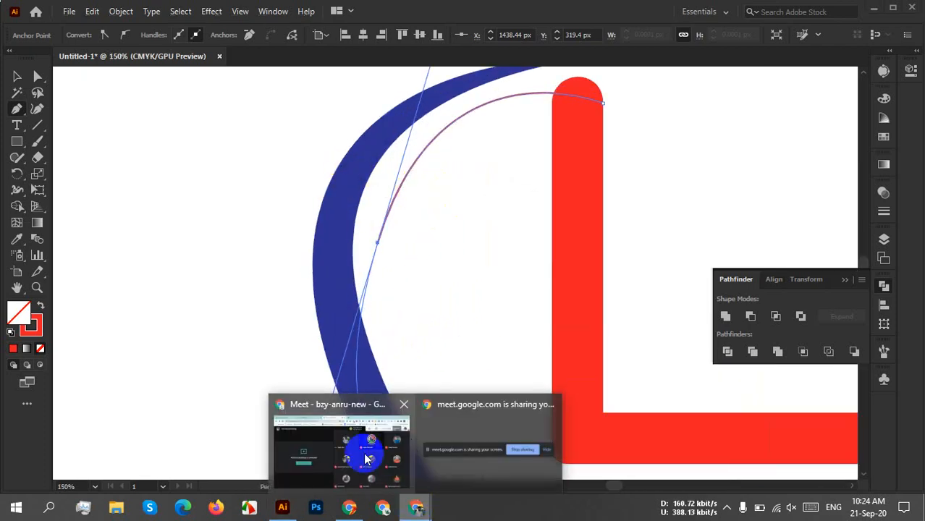
pyautogui.click(348, 445)
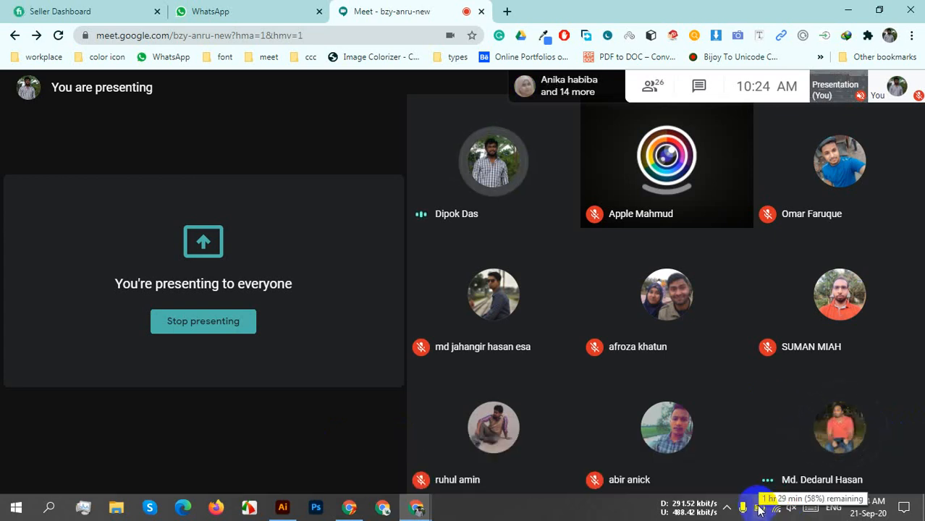
pyautogui.click(283, 507)
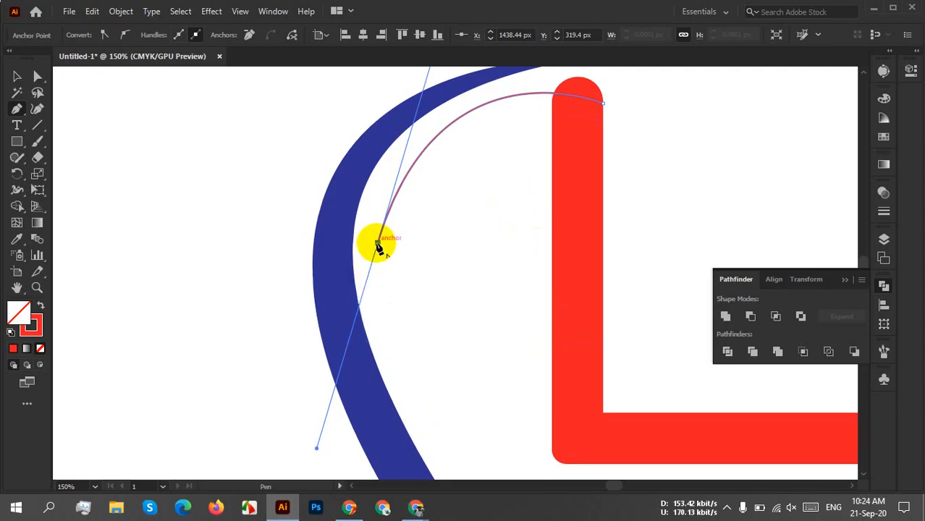
# Remove the curve's outgoing handle, draw a second arc back to the red bar just below the first, and close the path at its starting anchor.
pyautogui.click(377, 244)
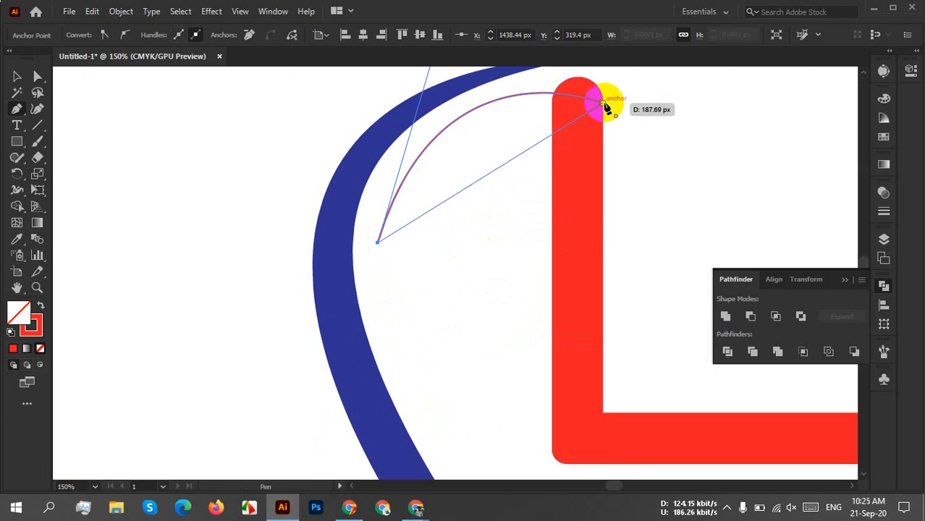
pyautogui.click(605, 103)
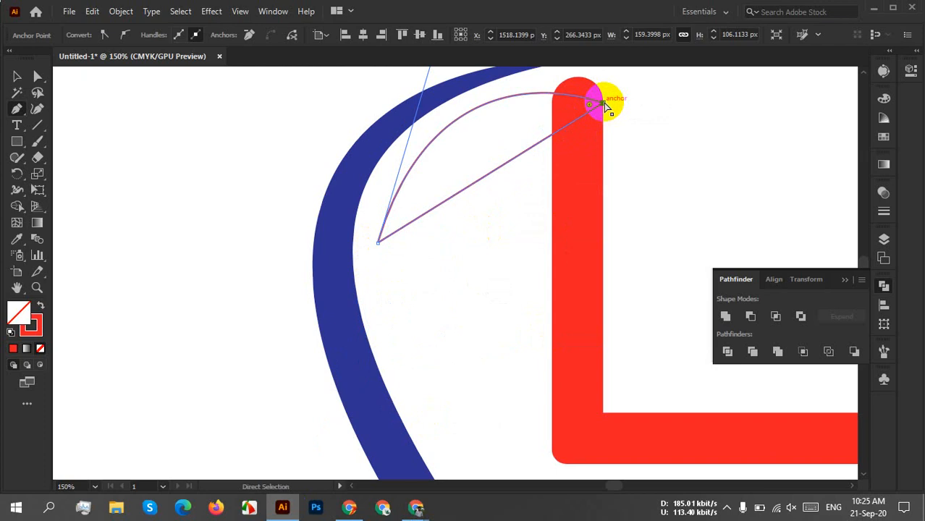
pyautogui.hotkey('ctrl', 'z')
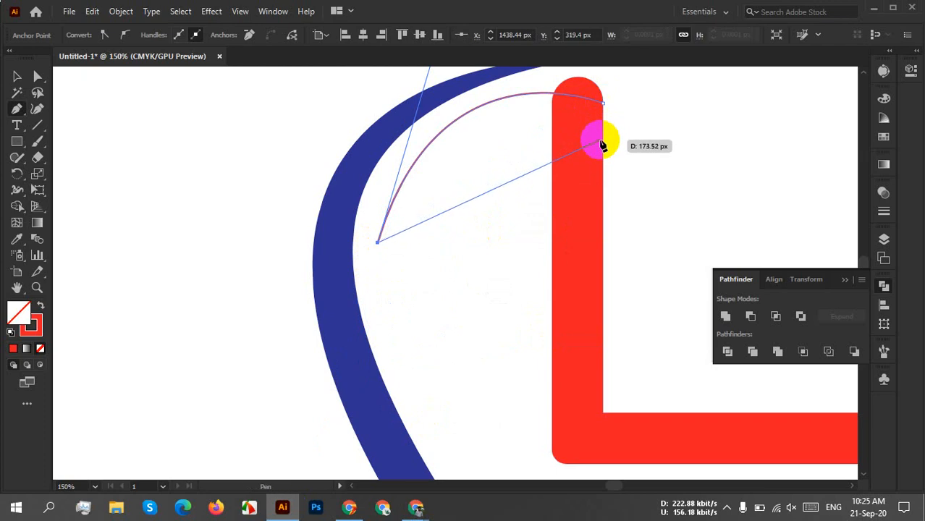
pyautogui.moveTo(602, 145); pyautogui.dragTo(746, 233)
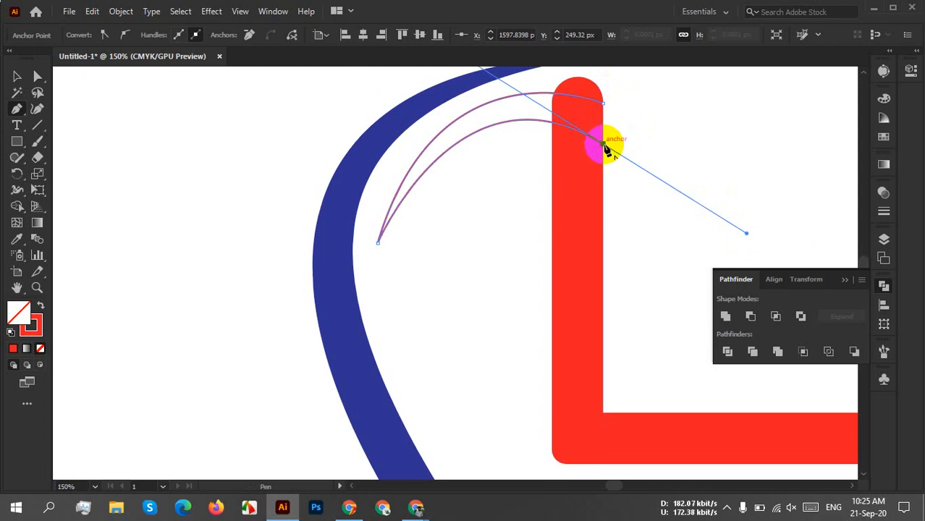
pyautogui.moveTo(606, 148); pyautogui.dragTo(602, 105)
pyautogui.click(603, 104)
pyautogui.scroll(-2, 491, 162)
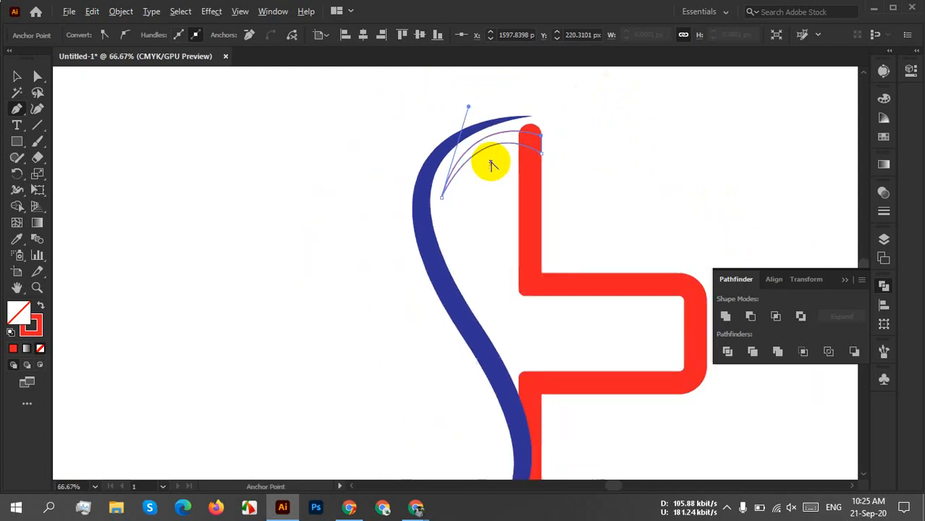
# Nudge the upper arc's end anchor on the red bar's outer edge up to about Y 206 px, near the bar's rounded top.
pyautogui.scroll(2, 523, 145)
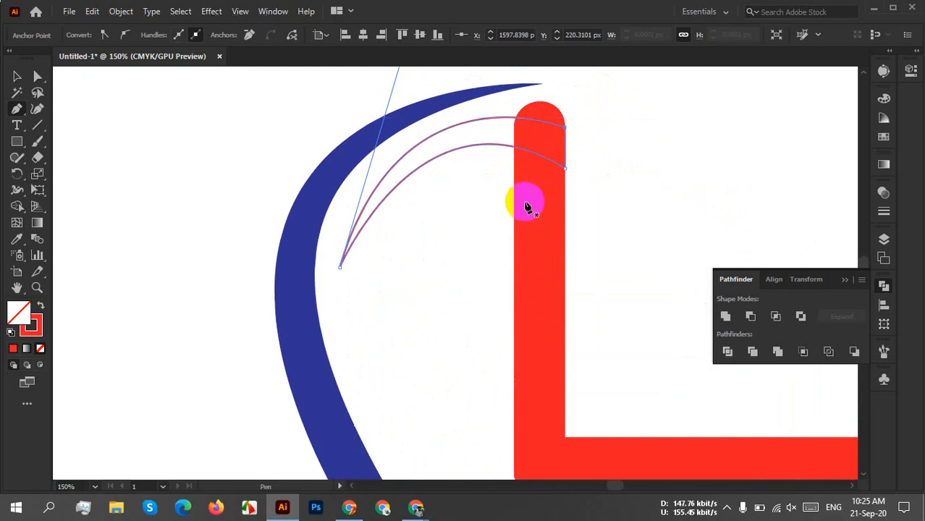
pyautogui.press('v')
pyautogui.press('Up')
pyautogui.press('Up')
pyautogui.press('Up')
pyautogui.press('Up')
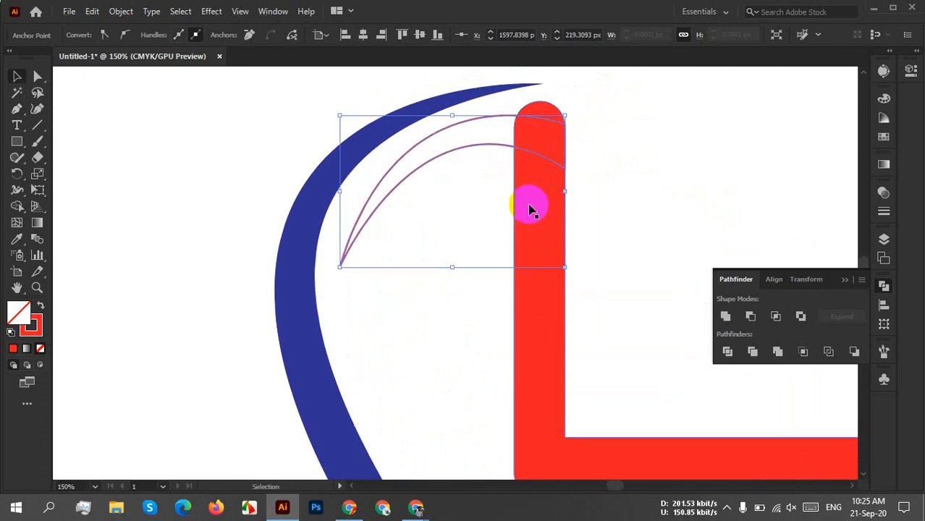
pyautogui.press('Up')
pyautogui.press('Up')
pyautogui.press('Up')
pyautogui.press('Up')
pyautogui.press('Up')
pyautogui.press('Up')
pyautogui.press('Up')
pyautogui.press('Up')
pyautogui.press('Up')
pyautogui.press('Up')
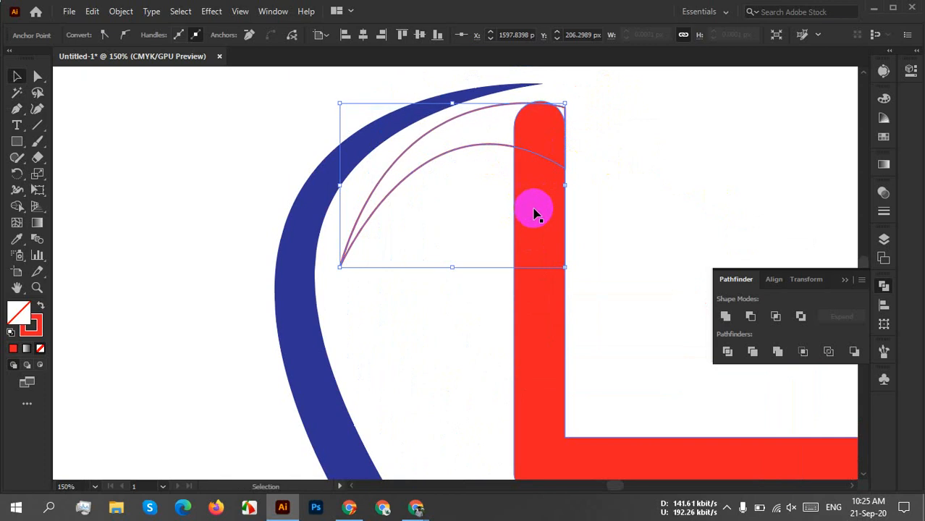
pyautogui.press('Up')
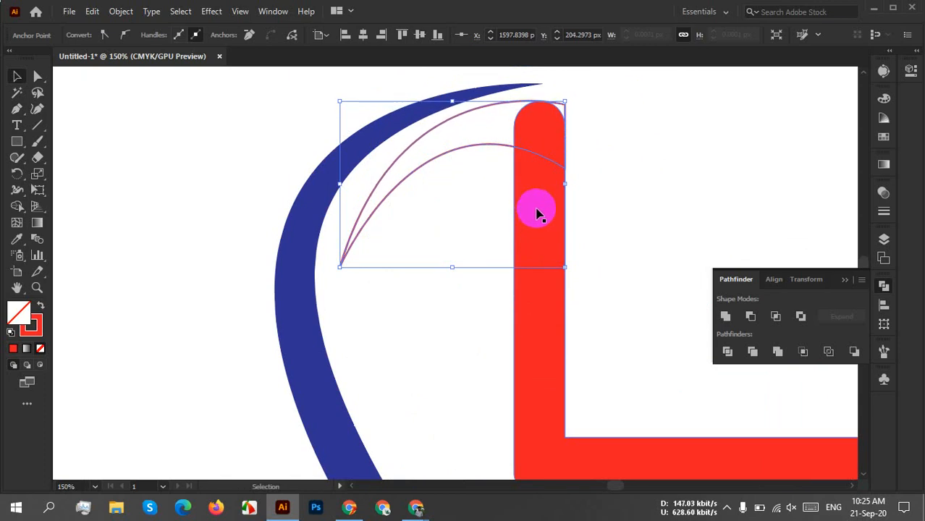
pyautogui.press('Down')
pyautogui.press('Down')
pyautogui.press('Down')
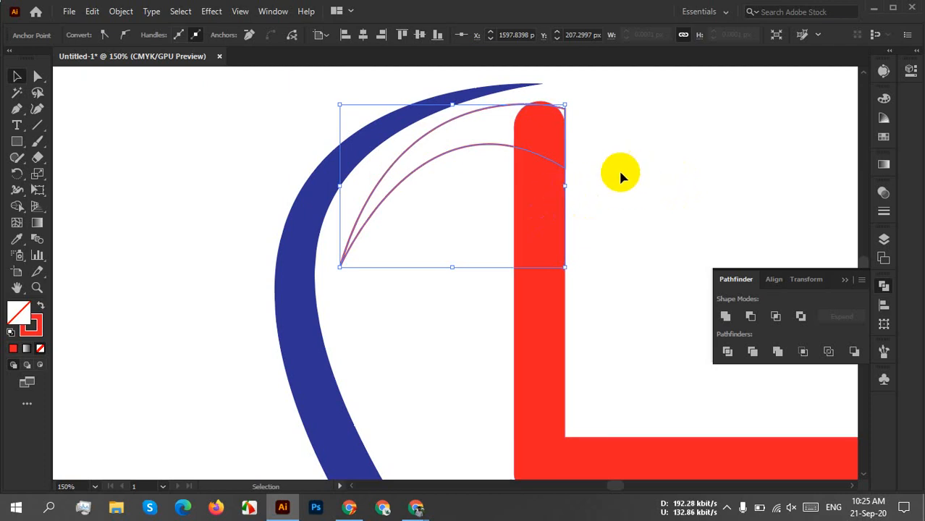
pyautogui.press('Up')
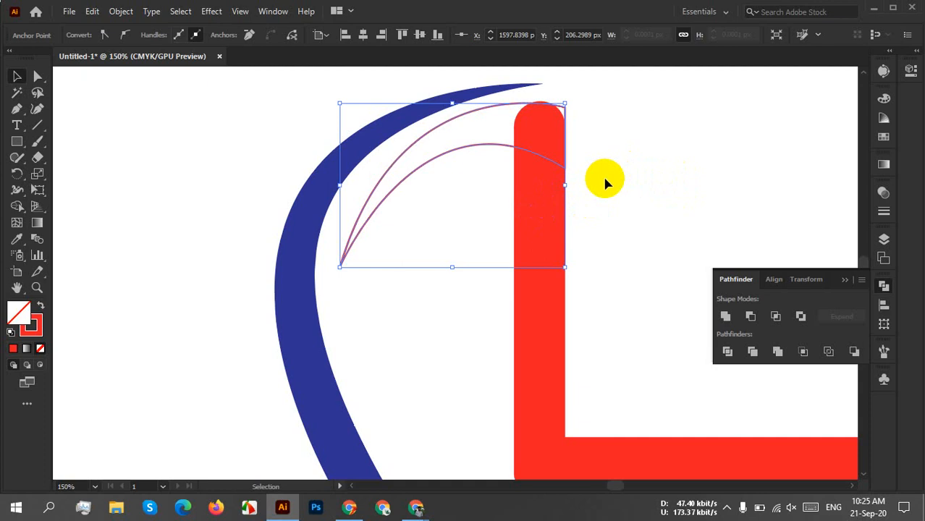
pyautogui.click(604, 180)
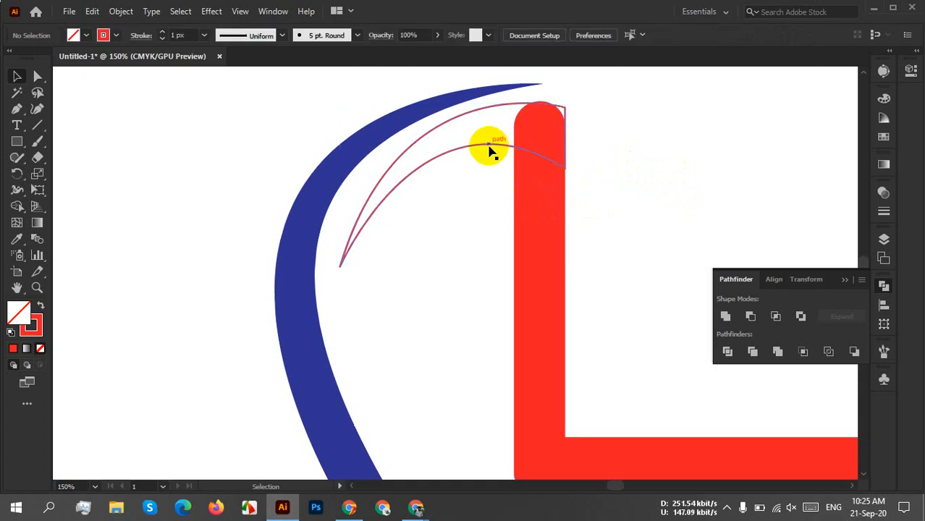
# Reduce the hook outline's height from its lower and upper edges, and move it up level with the red bar's top.
pyautogui.click(486, 149)
pyautogui.moveTo(451, 268); pyautogui.dragTo(455, 249)
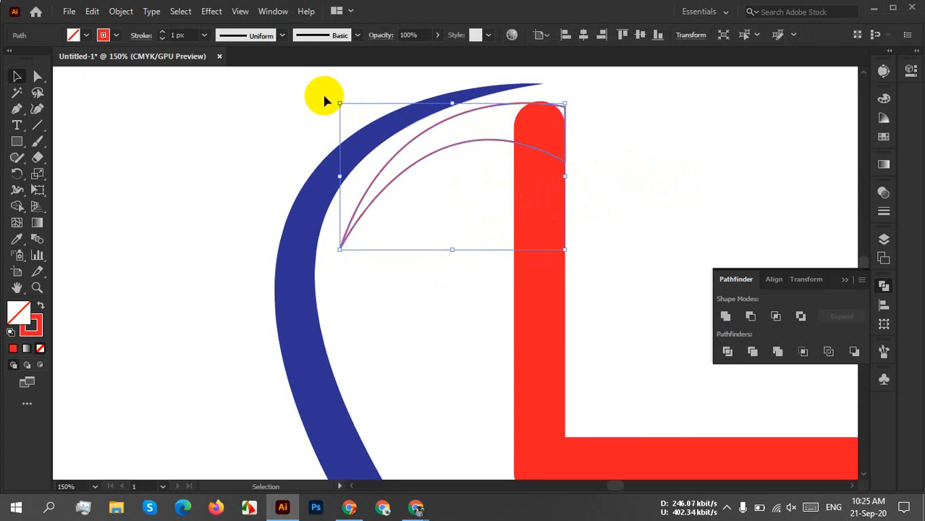
pyautogui.moveTo(455, 113); pyautogui.dragTo(455, 116)
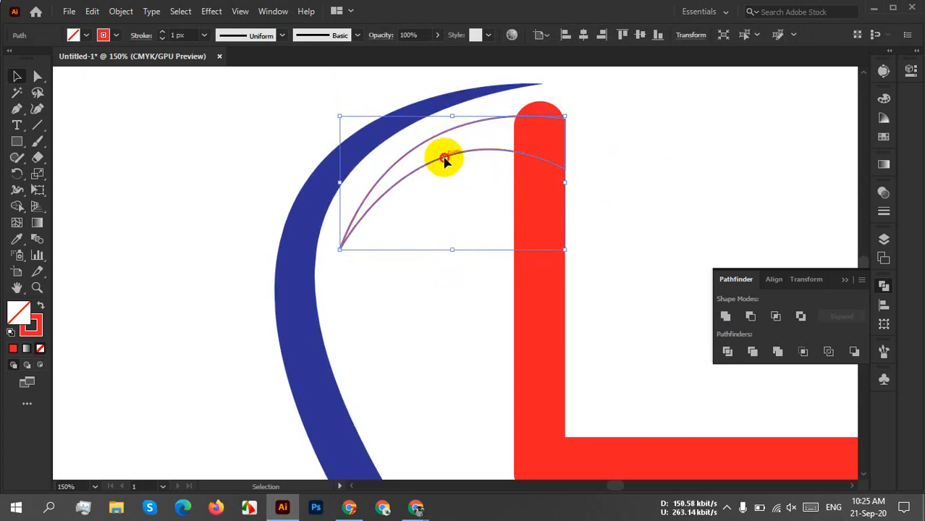
pyautogui.moveTo(446, 159); pyautogui.dragTo(446, 145)
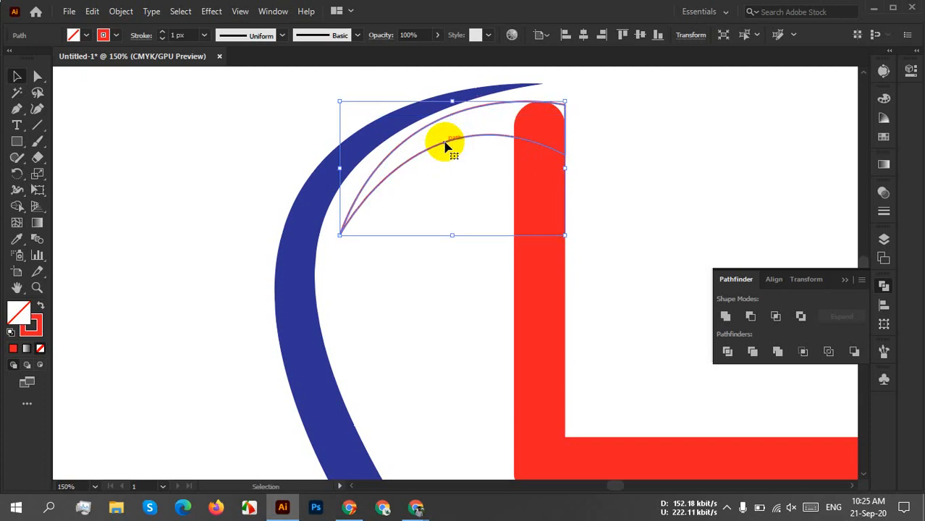
pyautogui.click(664, 125)
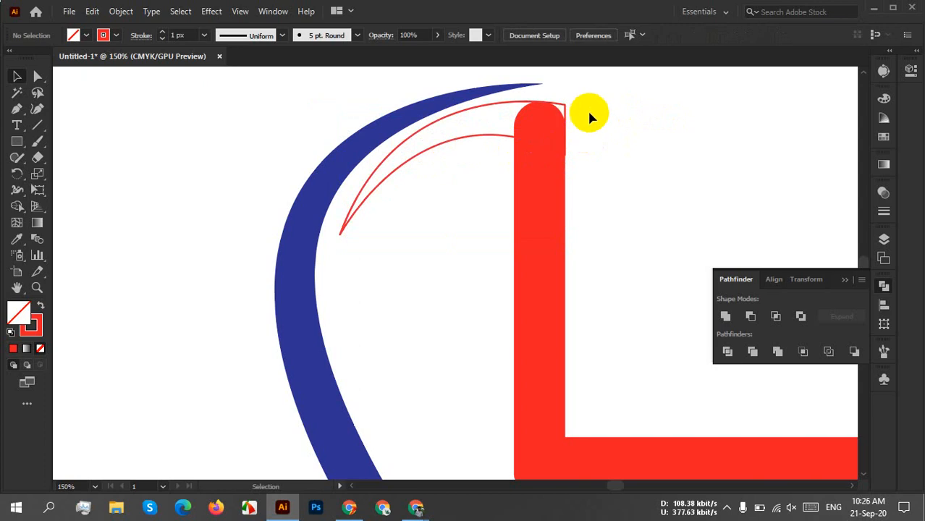
# Swap the fill and stroke of the hook outline so it is solid red without a stroke.
pyautogui.click(469, 139)
pyautogui.click(40, 307)
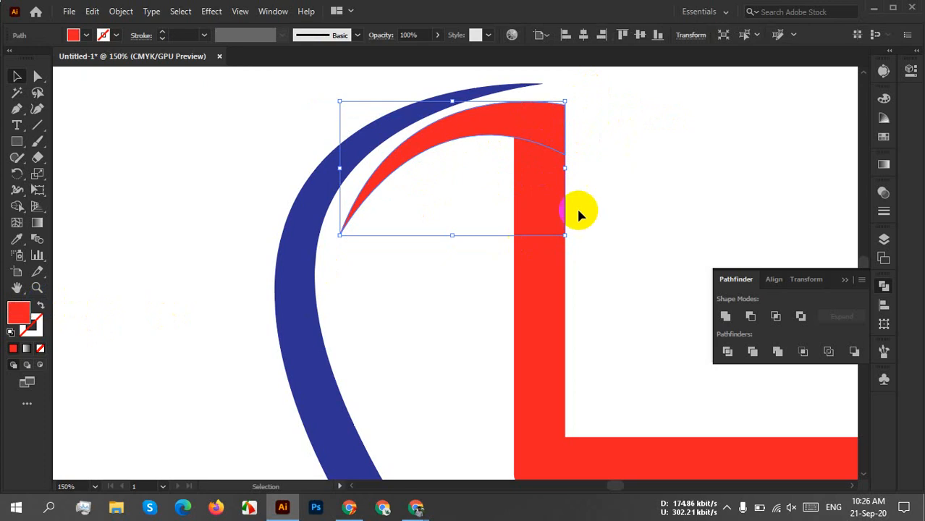
pyautogui.click(651, 161)
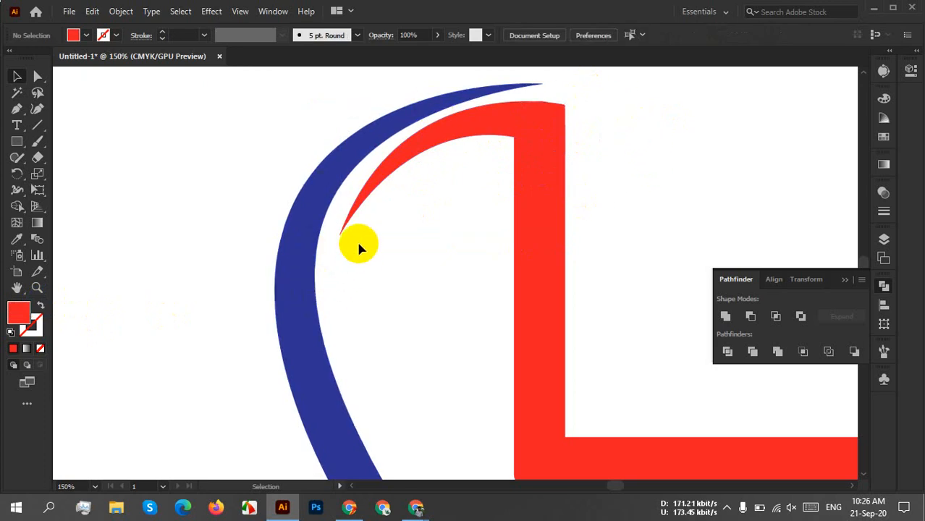
# Adjust the handles of the red hook's two arcs to even out its taper, and shift the hook up over the bar's rounded top.
pyautogui.scroll(1, 354, 220)
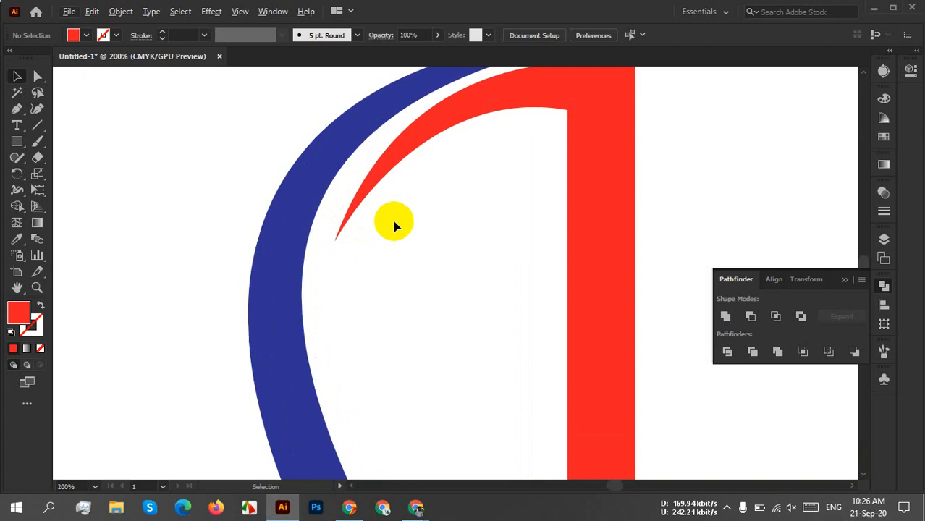
pyautogui.moveTo(462, 225); pyautogui.dragTo(448, 270)
pyautogui.press('a')
pyautogui.moveTo(370, 289); pyautogui.dragTo(314, 283)
pyautogui.moveTo(458, 248); pyautogui.dragTo(433, 306)
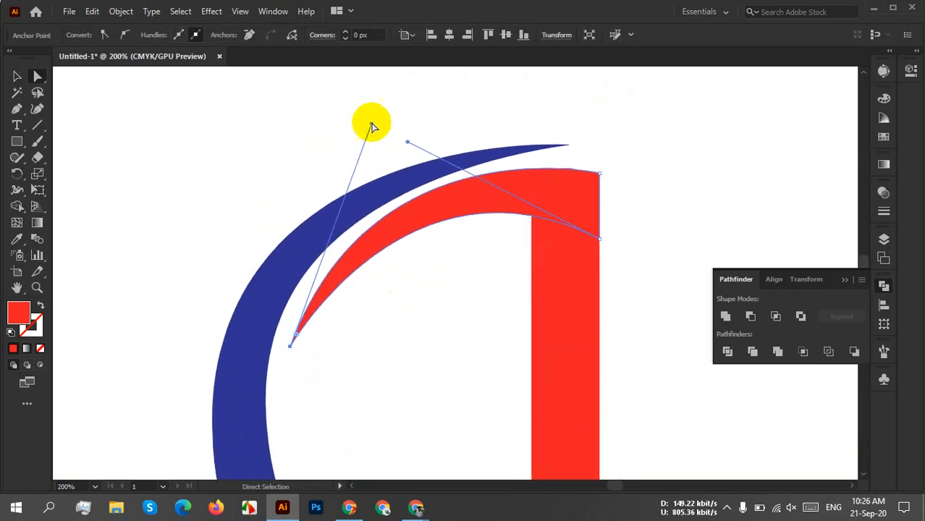
pyautogui.moveTo(371, 126); pyautogui.dragTo(386, 143)
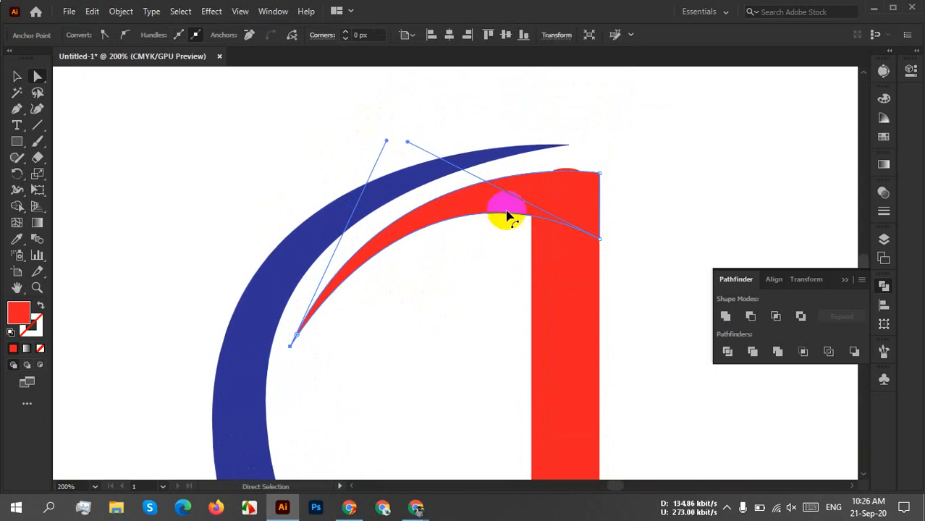
pyautogui.moveTo(408, 144); pyautogui.dragTo(408, 158)
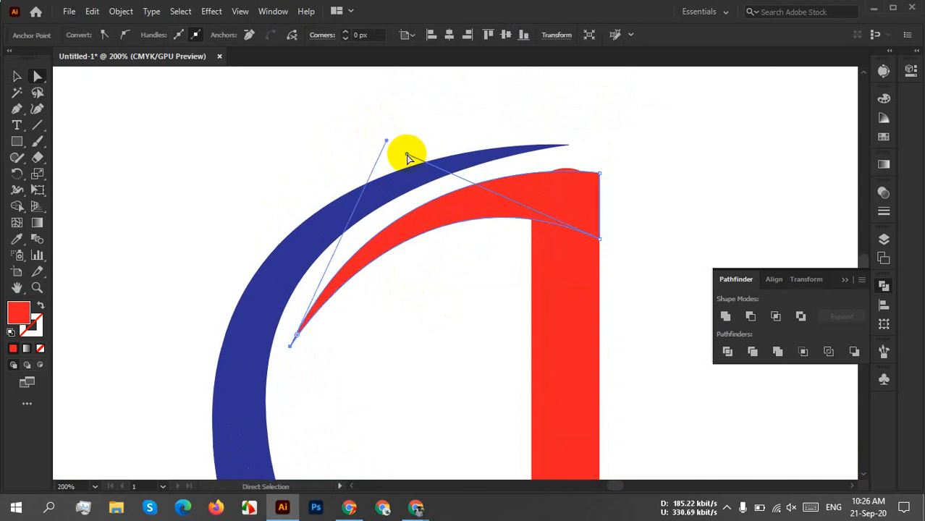
pyautogui.click(645, 169)
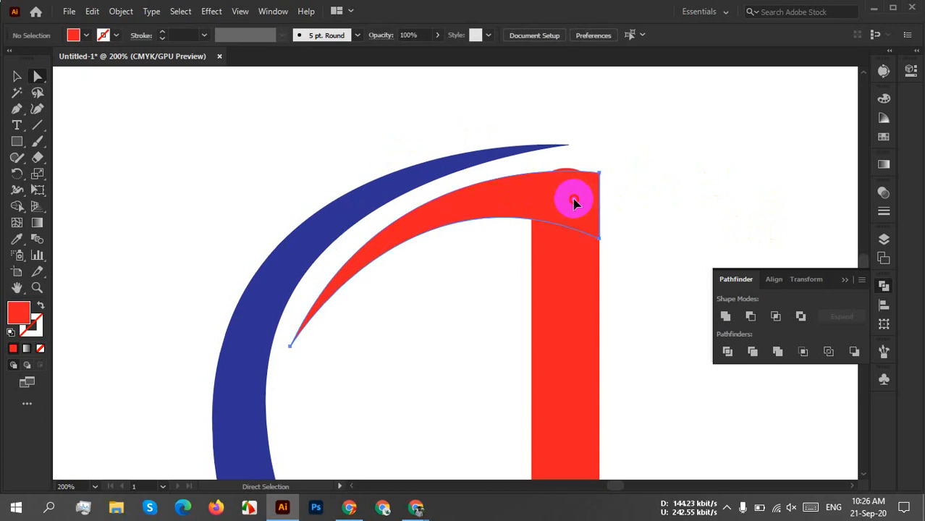
pyautogui.moveTo(573, 199); pyautogui.dragTo(574, 193)
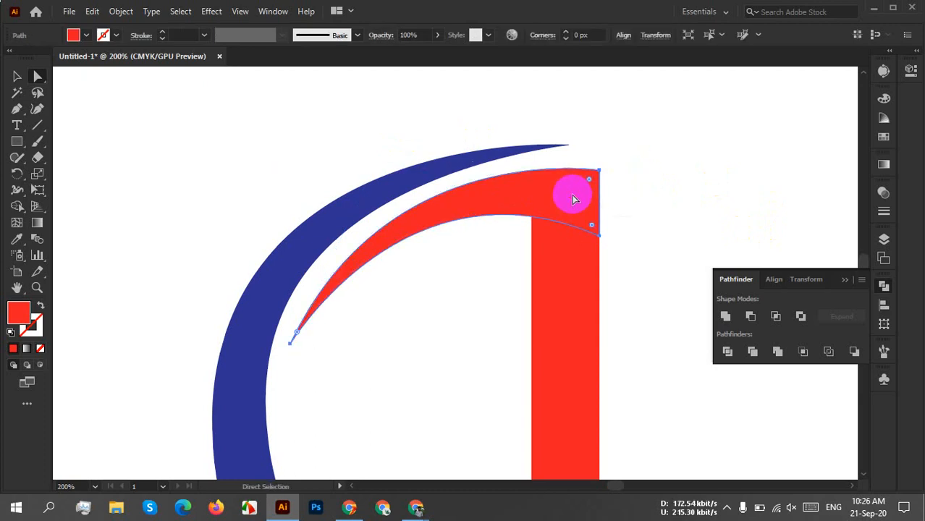
pyautogui.click(657, 187)
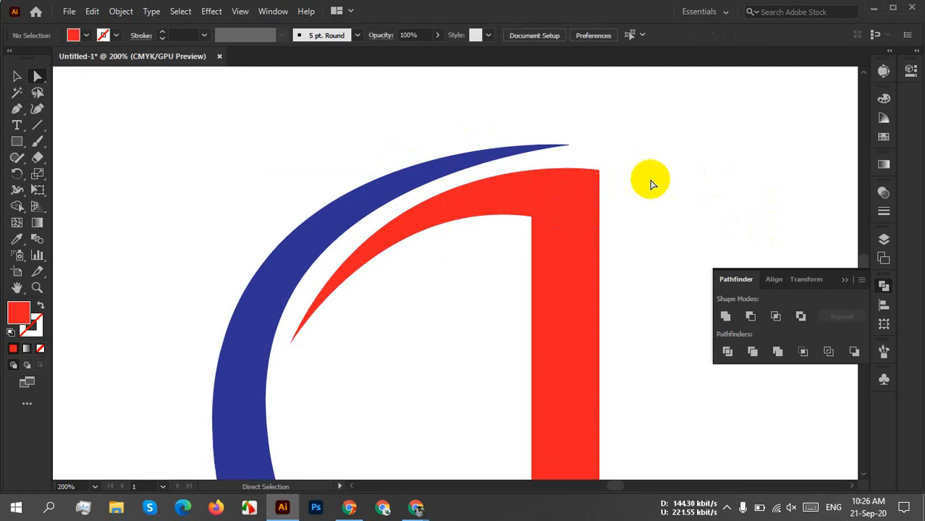
# Examine the whole logo, comparing the new upper hook with the lower end of the red bar.
pyautogui.scroll(-5, 627, 174)
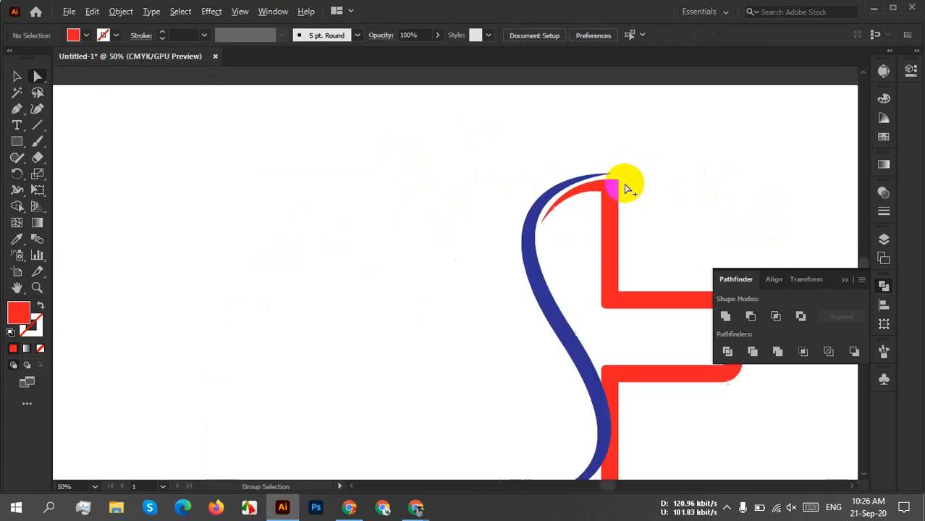
pyautogui.moveTo(655, 223); pyautogui.dragTo(608, 206)
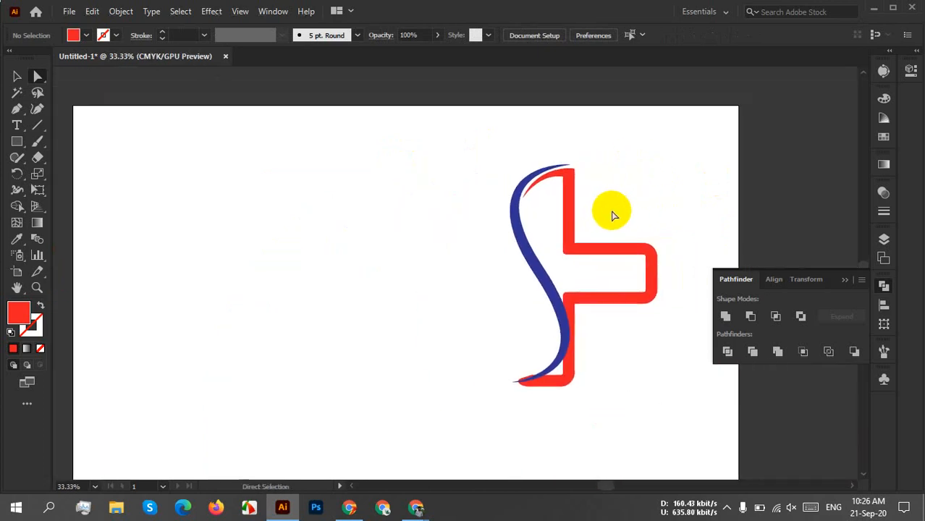
pyautogui.moveTo(599, 386); pyautogui.dragTo(576, 364)
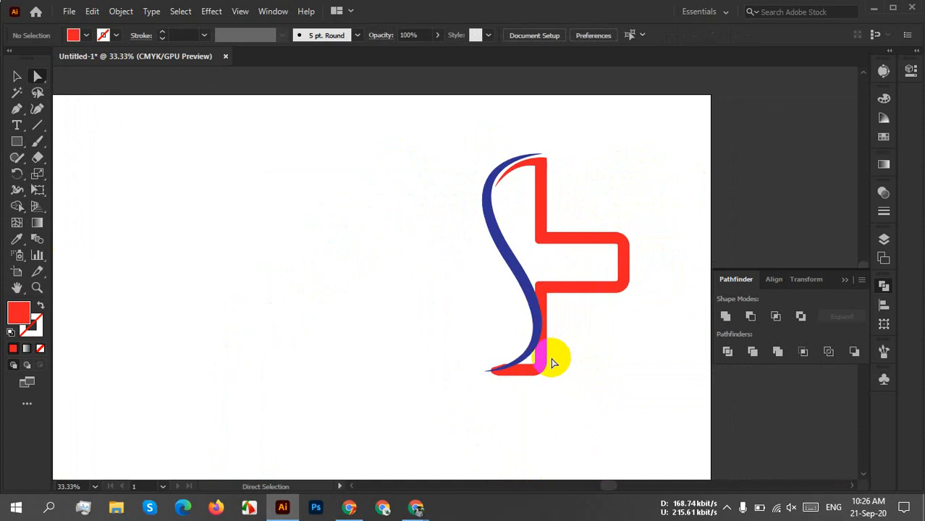
pyautogui.scroll(2, 543, 354)
pyautogui.scroll(-2, 617, 331)
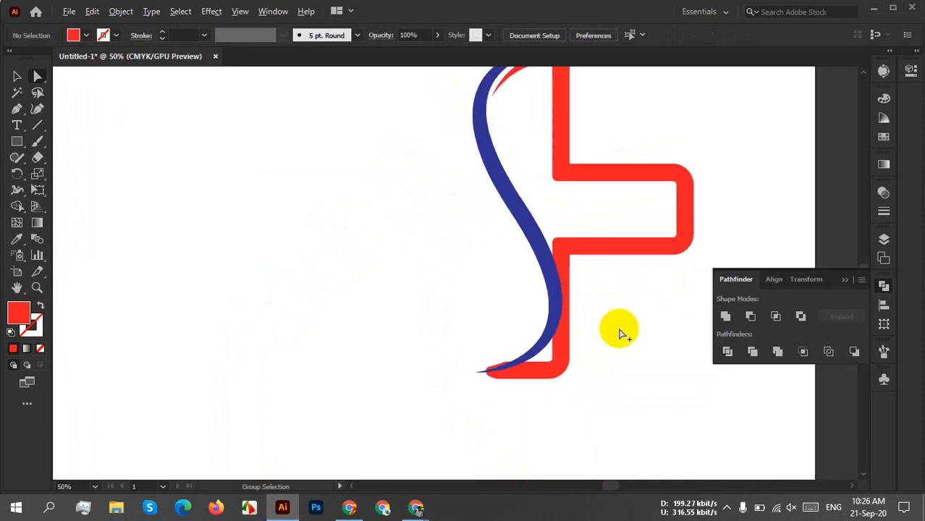
pyautogui.moveTo(629, 306); pyautogui.dragTo(581, 323)
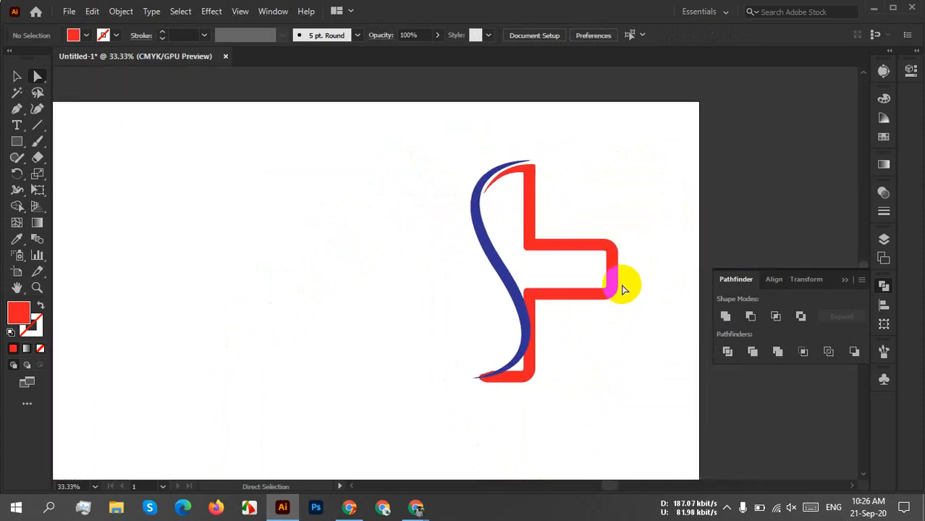
pyautogui.moveTo(622, 289); pyautogui.dragTo(620, 293)
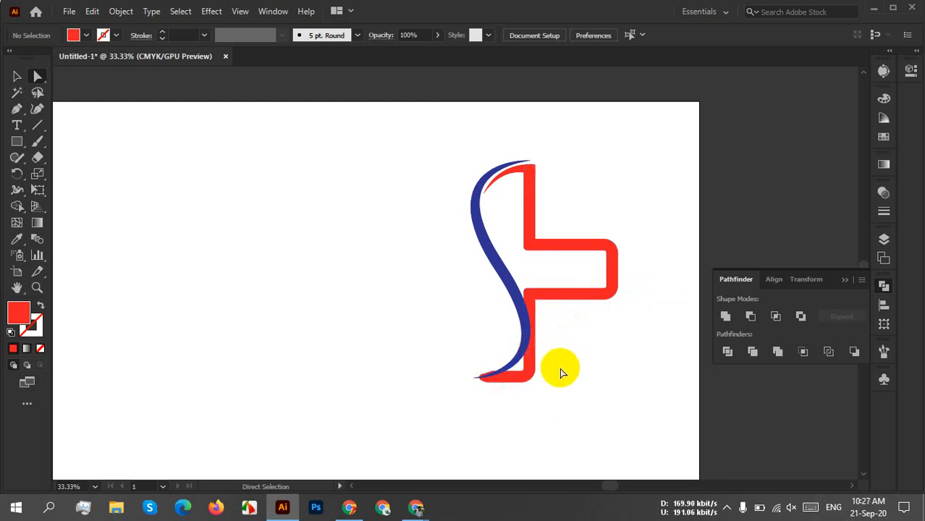
# Draw a closed red Pen shape filling the gap between the S curve's lower bend and the red bar's inner corner.
pyautogui.scroll(4, 536, 354)
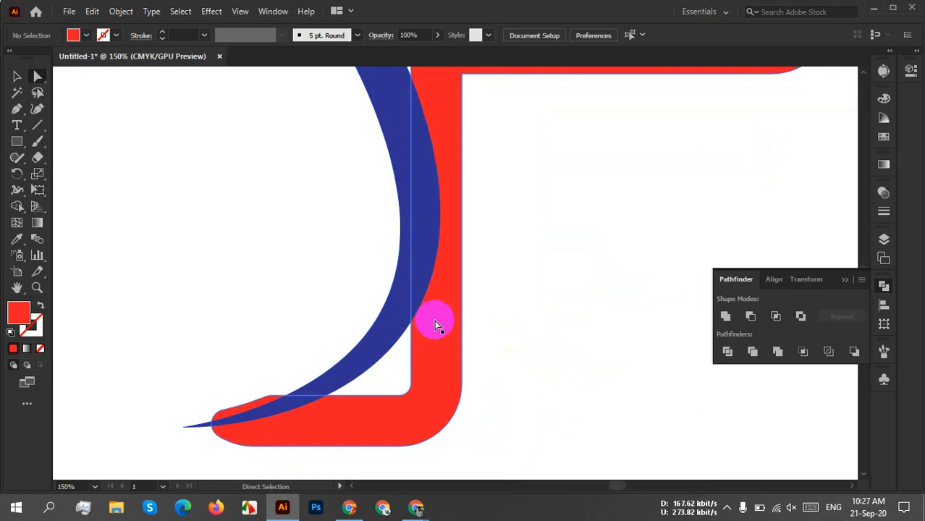
pyautogui.click(24, 113)
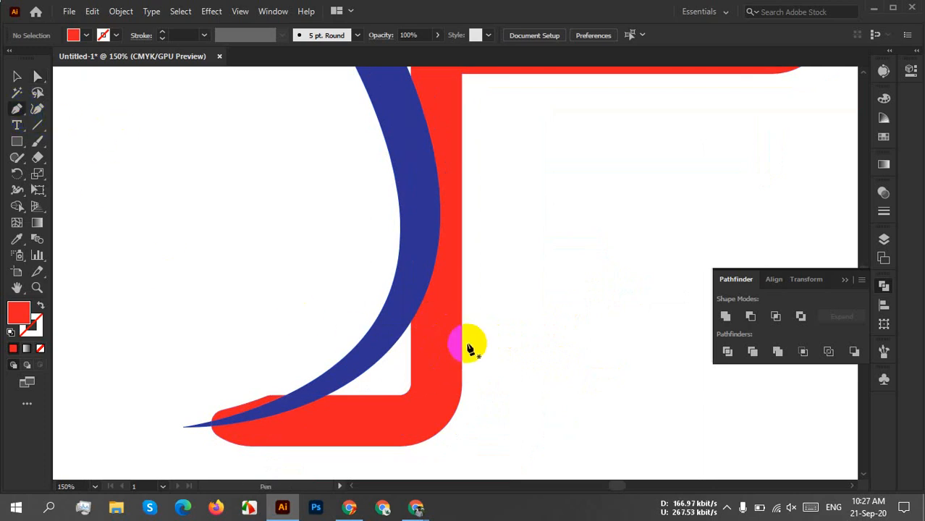
pyautogui.moveTo(422, 304); pyautogui.dragTo(267, 438)
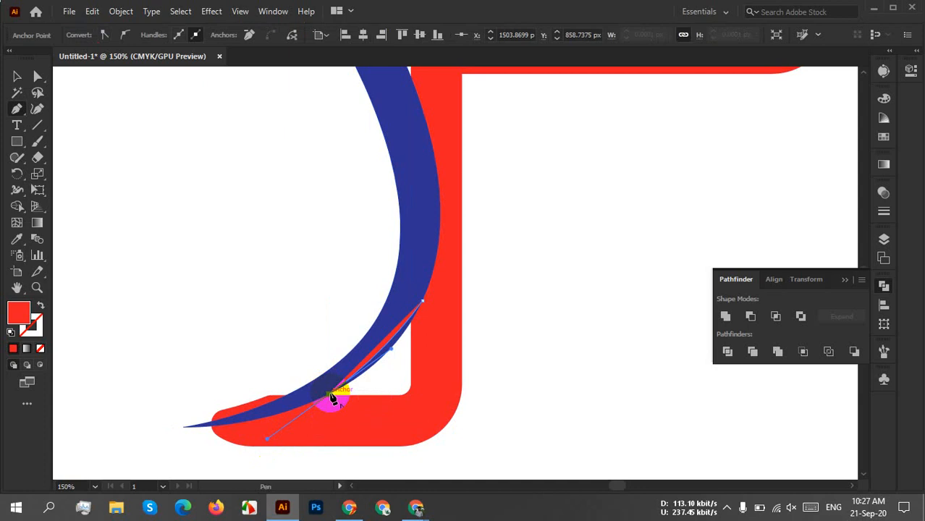
pyautogui.moveTo(331, 398); pyautogui.dragTo(418, 410)
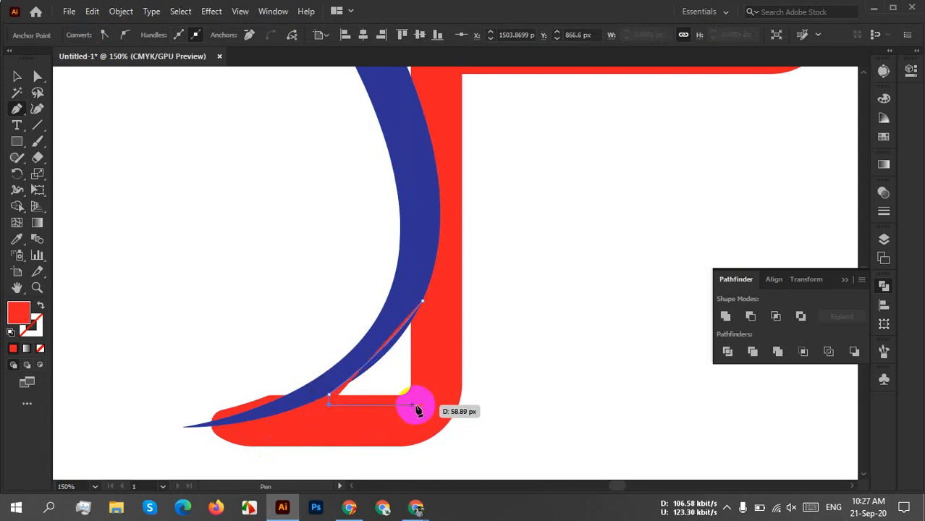
pyautogui.click(422, 405)
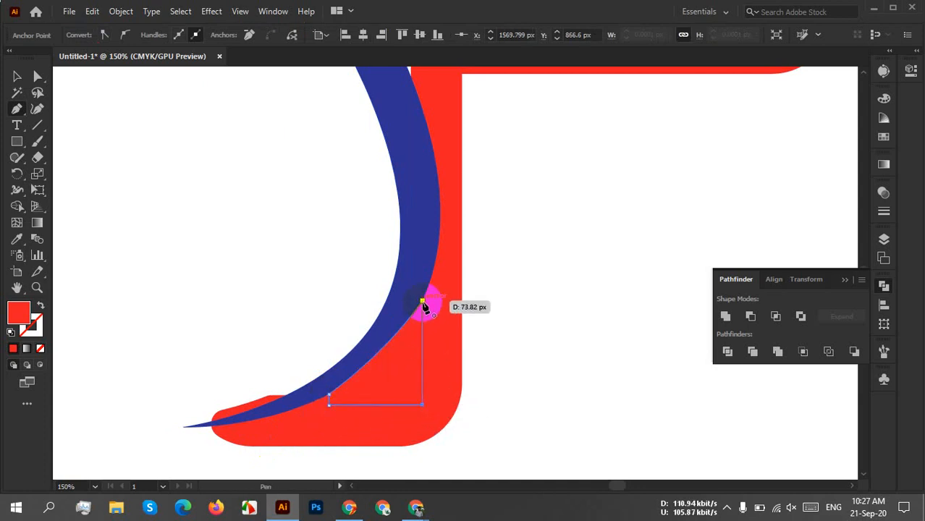
pyautogui.click(422, 301)
pyautogui.press('v')
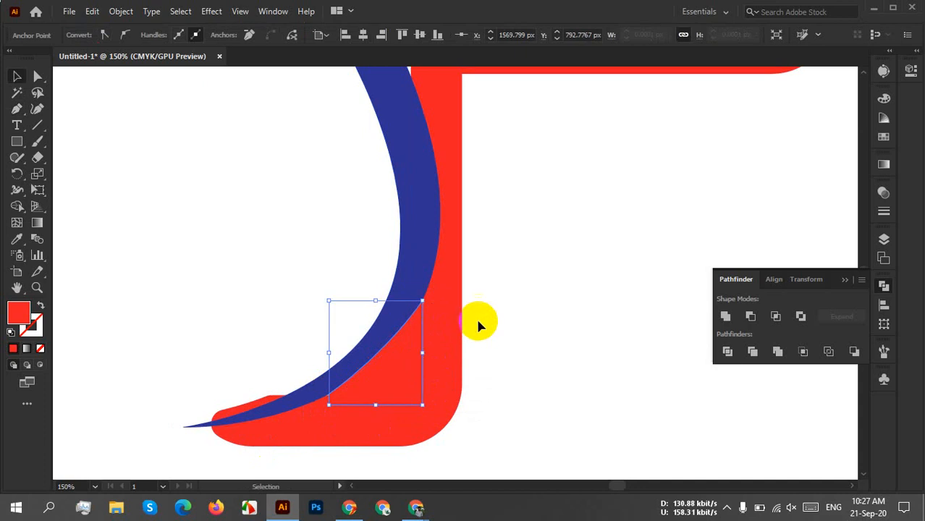
pyautogui.click(492, 322)
# Bring the blue S curve to the front, above the red corner shape.
pyautogui.click(392, 295)
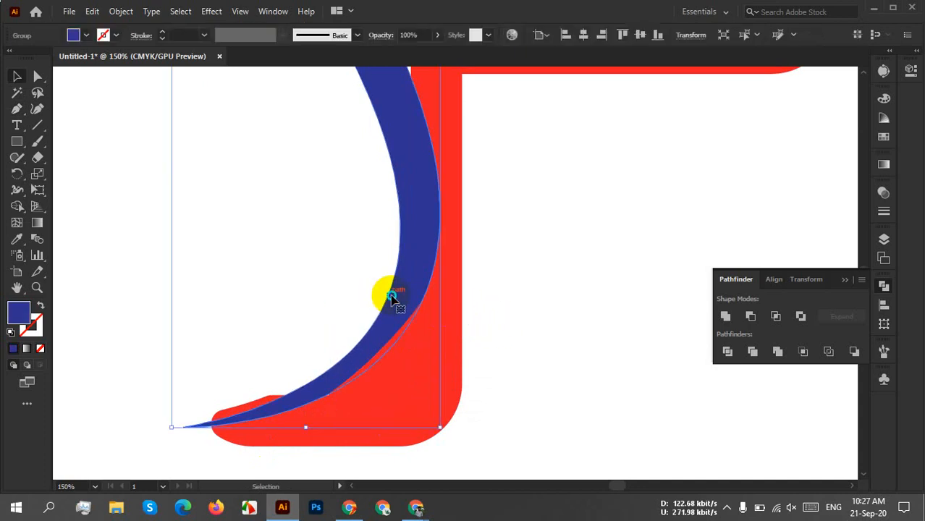
pyautogui.rightClick(393, 295)
pyautogui.moveTo(447, 229)
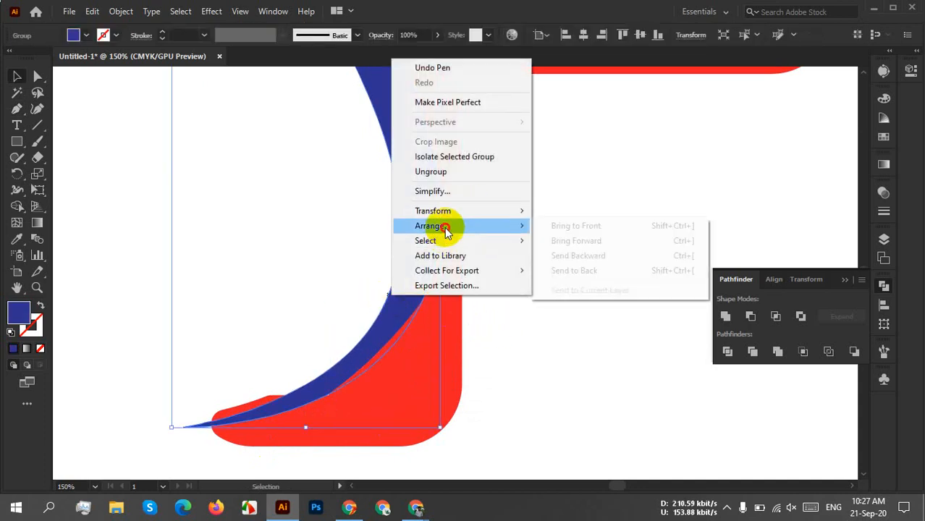
pyautogui.click(599, 228)
pyautogui.click(585, 261)
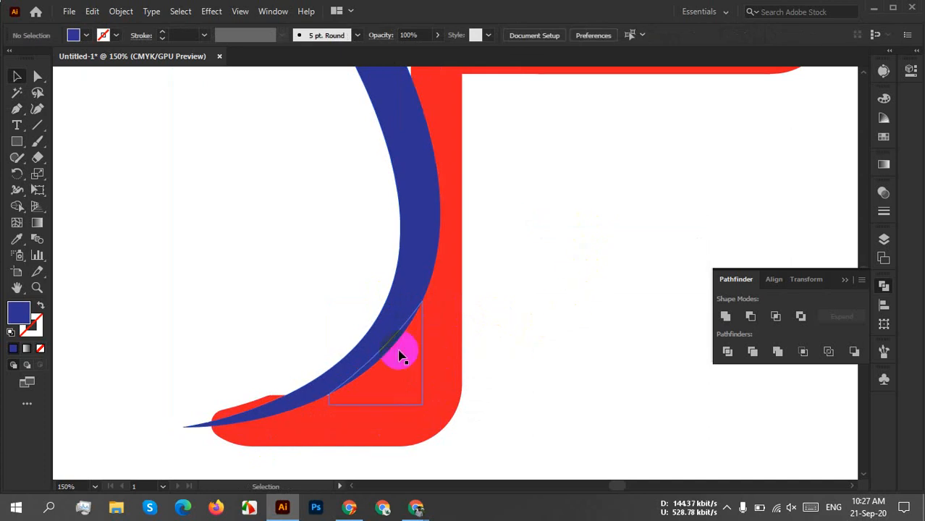
# Unite the red corner shape with the red cross outline into one path using Pathfinder.
pyautogui.moveTo(511, 321); pyautogui.dragTo(443, 417)
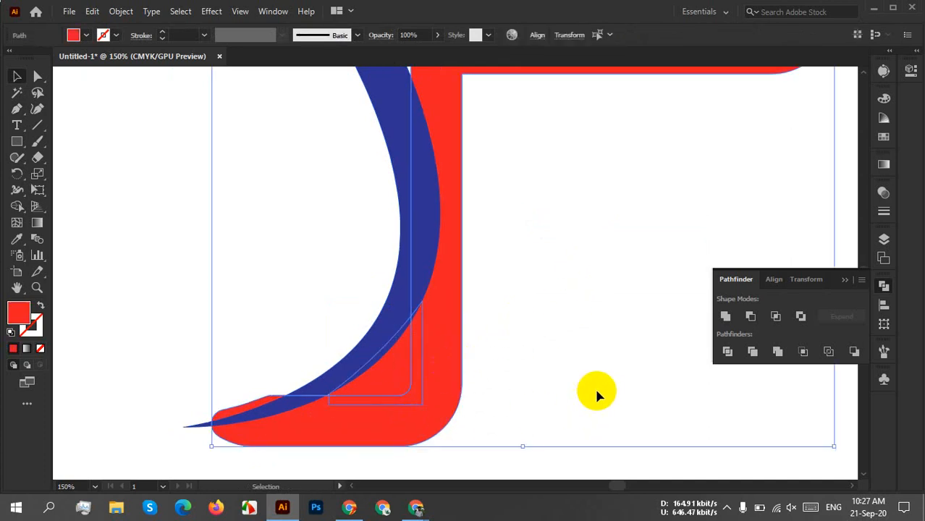
pyautogui.click(726, 317)
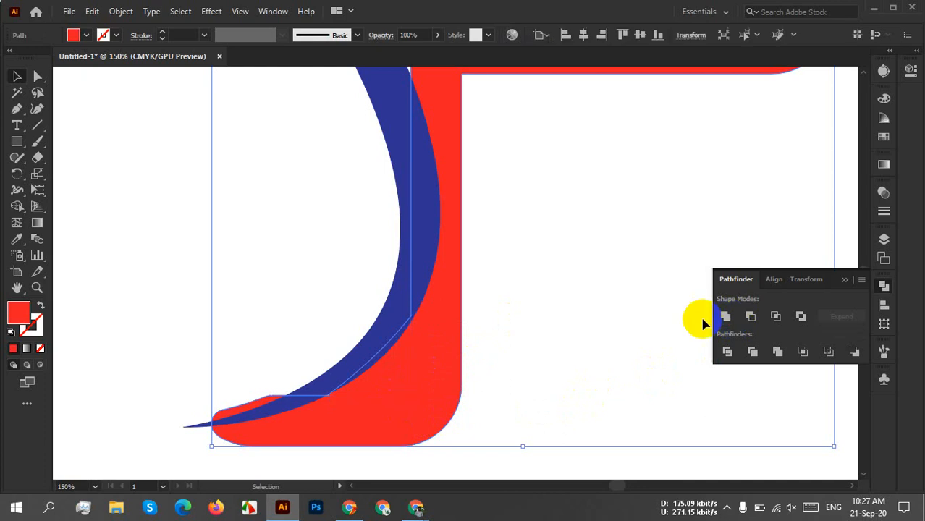
pyautogui.click(597, 328)
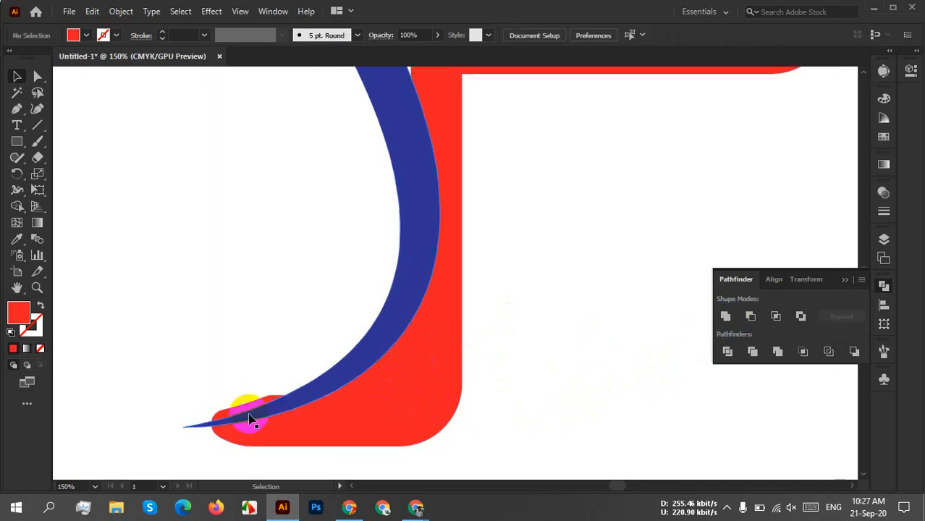
# Remove the red sliver protruding above the S curve's lower tip with the Shape Builder tool.
pyautogui.scroll(-3, 425, 416)
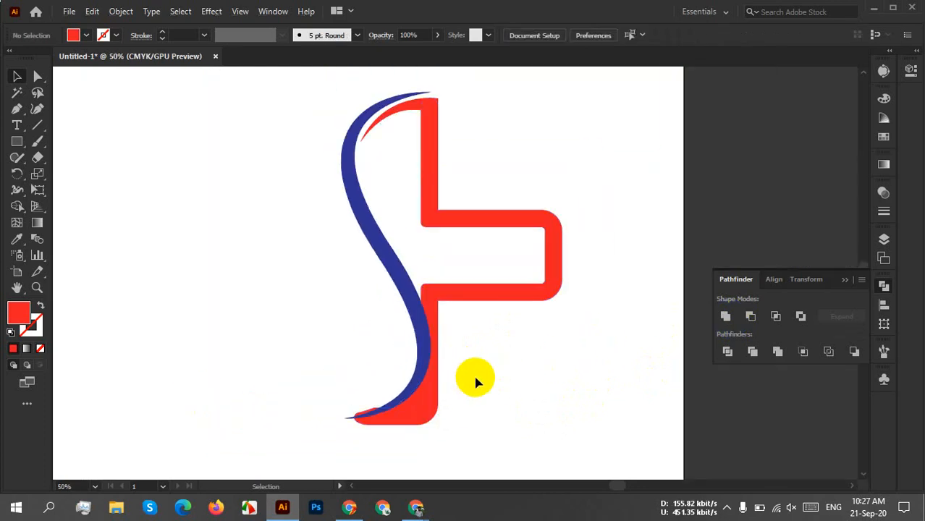
pyautogui.scroll(3, 407, 424)
pyautogui.scroll(1, 429, 427)
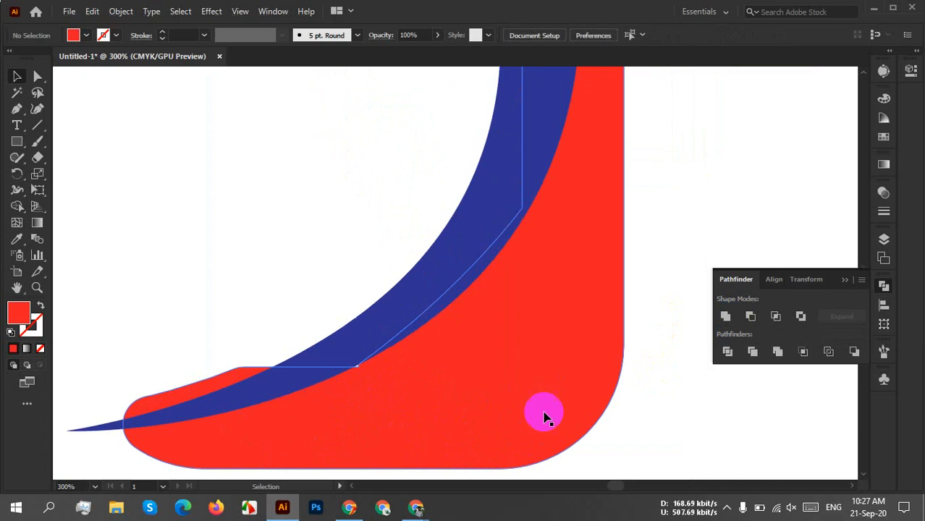
pyautogui.scroll(1, 593, 404)
pyautogui.moveTo(217, 324); pyautogui.dragTo(387, 441)
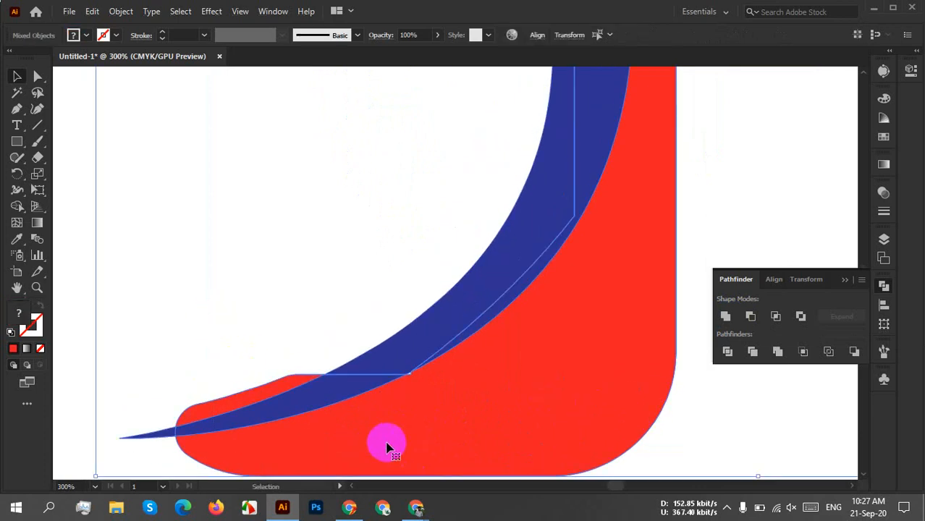
pyautogui.click(17, 206)
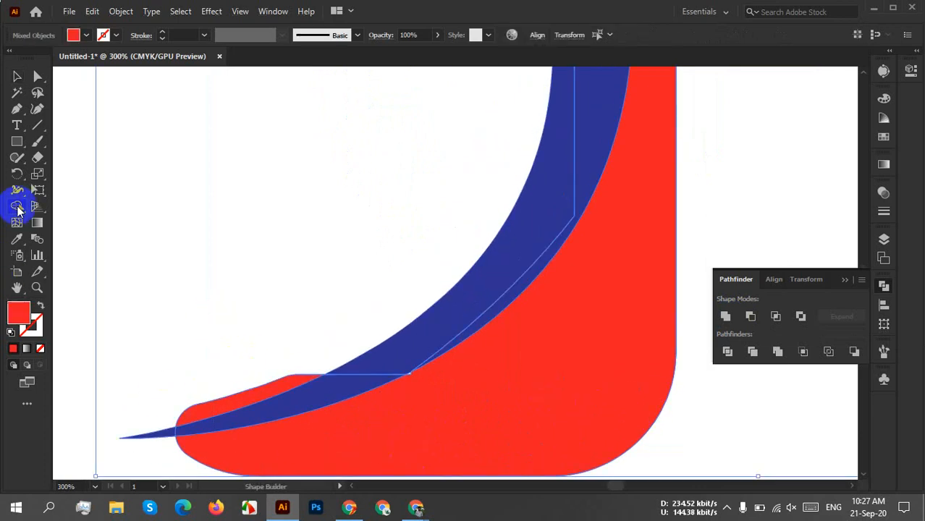
pyautogui.click(255, 395)
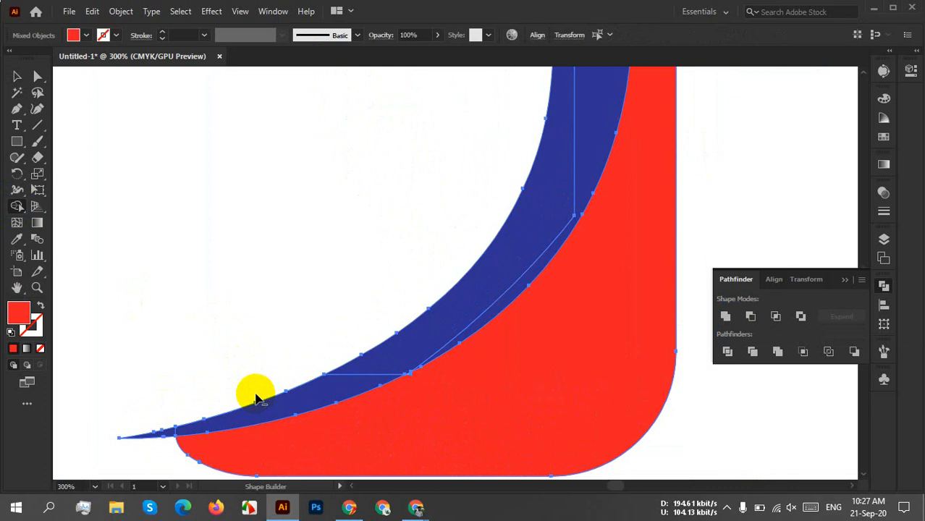
pyautogui.scroll(-3, 247, 337)
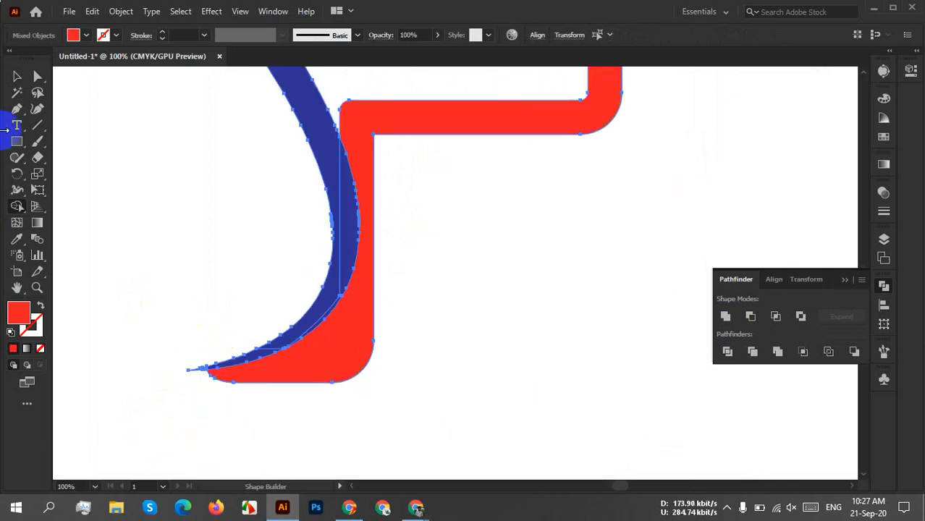
pyautogui.click(18, 76)
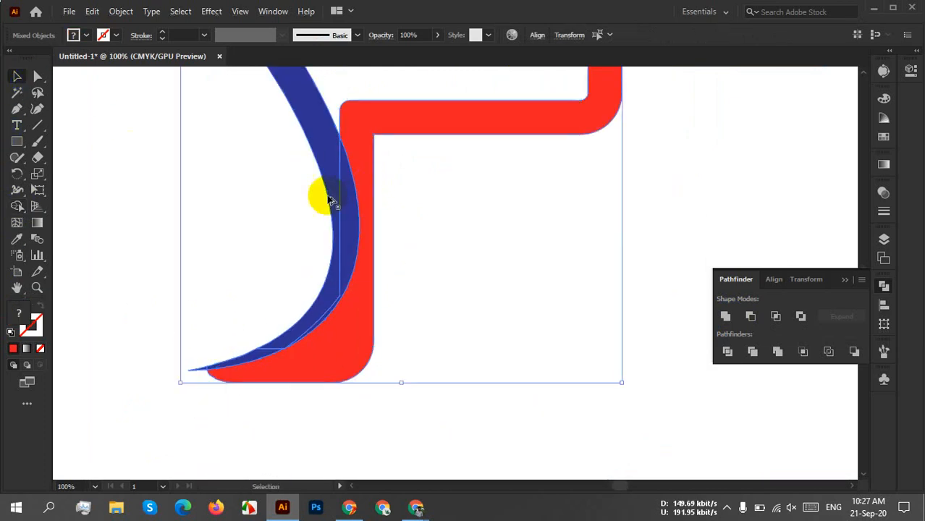
# Try to merge the S curve's overlapping regions along its lower bend and tip into one piece with Shape Builder.
pyautogui.scroll(2, 329, 195)
pyautogui.scroll(-6, 386, 268)
pyautogui.moveTo(486, 265); pyautogui.dragTo(483, 295)
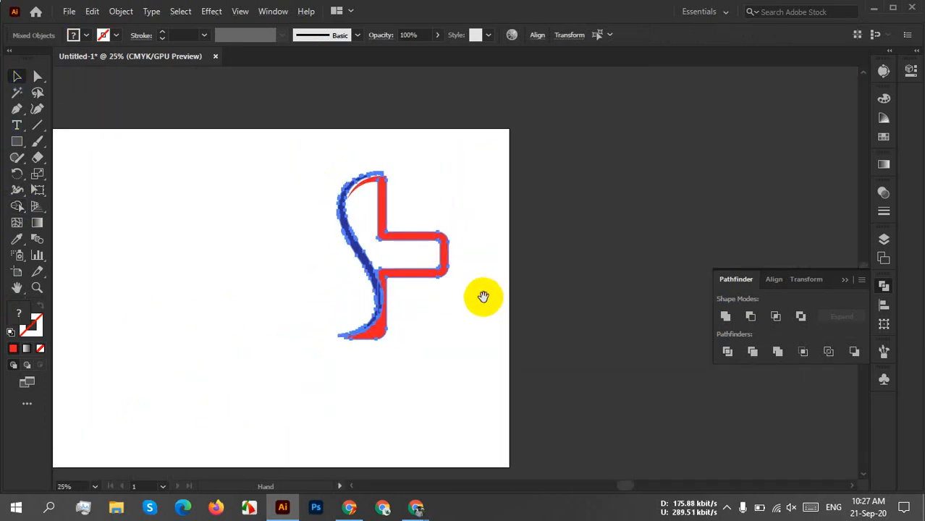
pyautogui.moveTo(264, 120); pyautogui.dragTo(436, 328)
pyautogui.scroll(1, 429, 304)
pyautogui.scroll(1, 416, 303)
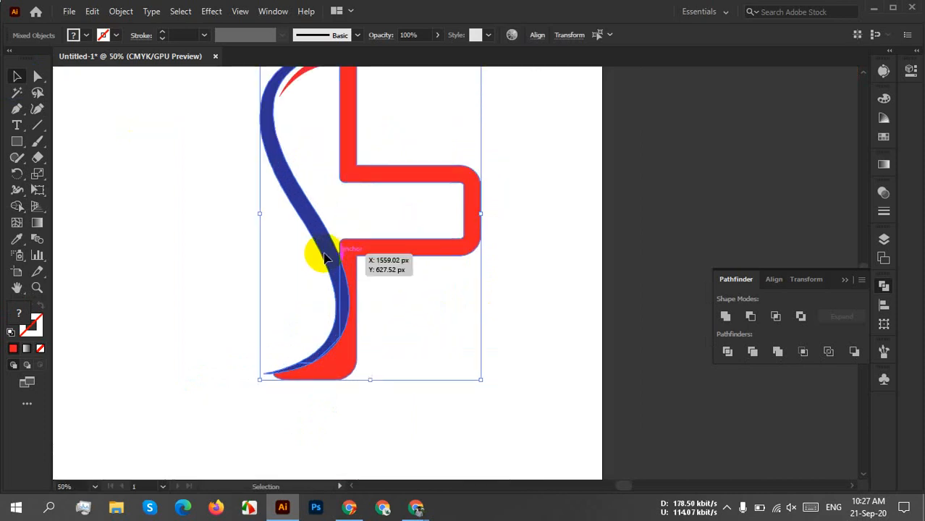
pyautogui.click(24, 232)
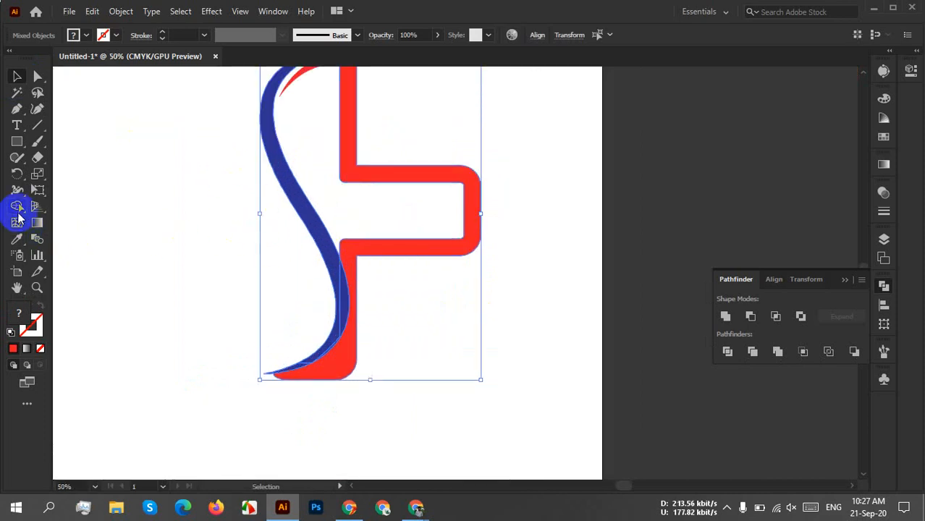
pyautogui.click(17, 209)
pyautogui.scroll(4, 336, 330)
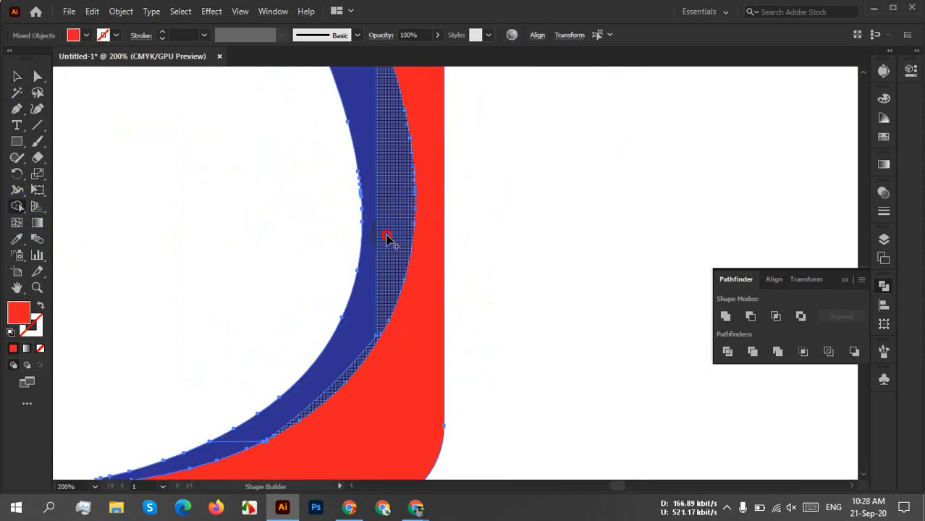
pyautogui.moveTo(388, 239); pyautogui.dragTo(364, 297)
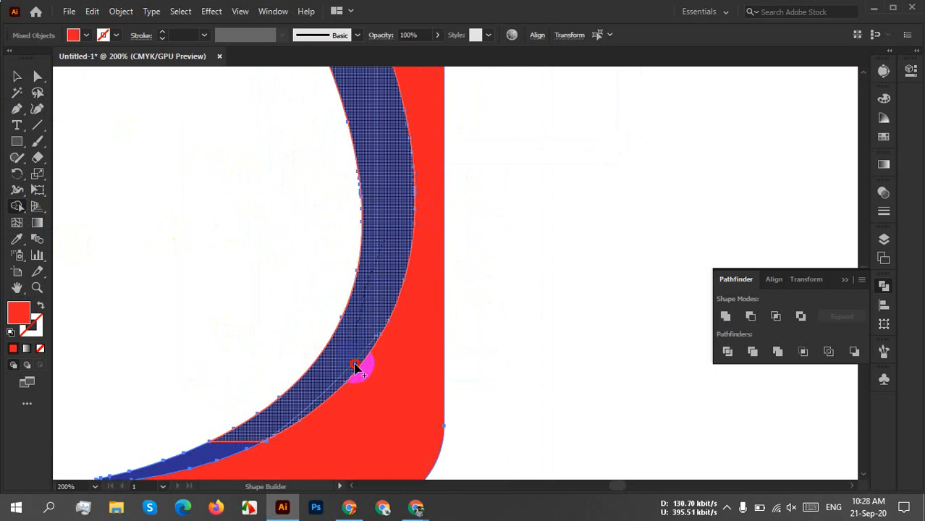
pyautogui.moveTo(355, 369)
pyautogui.mouseDown()
pyautogui.moveTo(409, 321)
pyautogui.moveTo(453, 269)
pyautogui.mouseUp()
pyautogui.moveTo(366, 330); pyautogui.dragTo(355, 348)
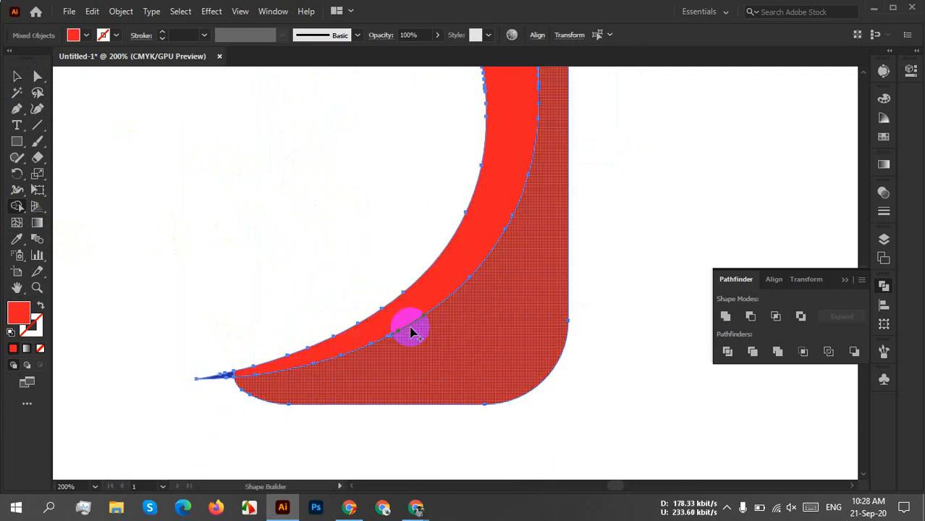
pyautogui.scroll(4, 201, 395)
pyautogui.moveTo(347, 311); pyautogui.dragTo(324, 323)
pyautogui.moveTo(388, 331); pyautogui.dragTo(437, 349)
pyautogui.scroll(-4, 438, 347)
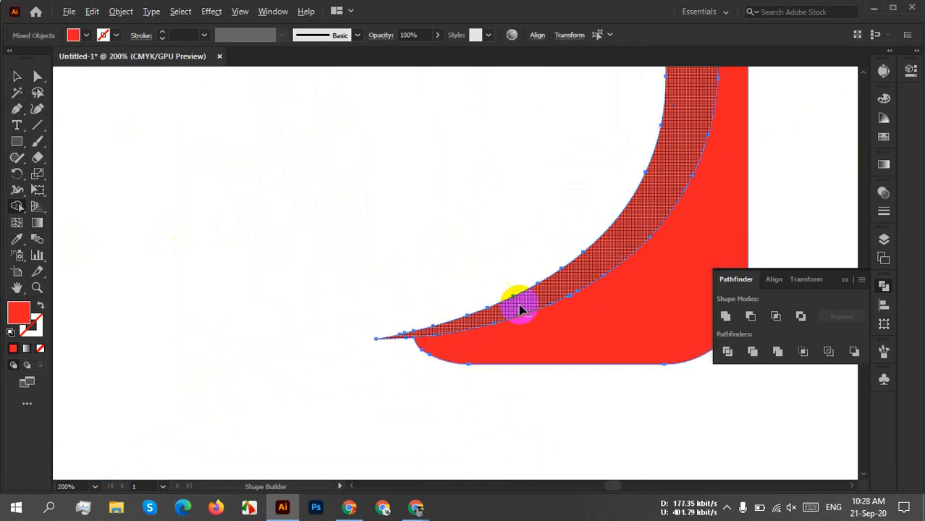
# Undo the Shape Builder merges on the S curve and deselect the artwork.
pyautogui.moveTo(619, 149); pyautogui.dragTo(379, 420)
pyautogui.moveTo(385, 170)
pyautogui.mouseDown()
pyautogui.moveTo(393, 391)
pyautogui.moveTo(392, 382)
pyautogui.mouseUp()
pyautogui.moveTo(331, 167); pyautogui.dragTo(374, 436)
pyautogui.moveTo(232, 169); pyautogui.dragTo(297, 417)
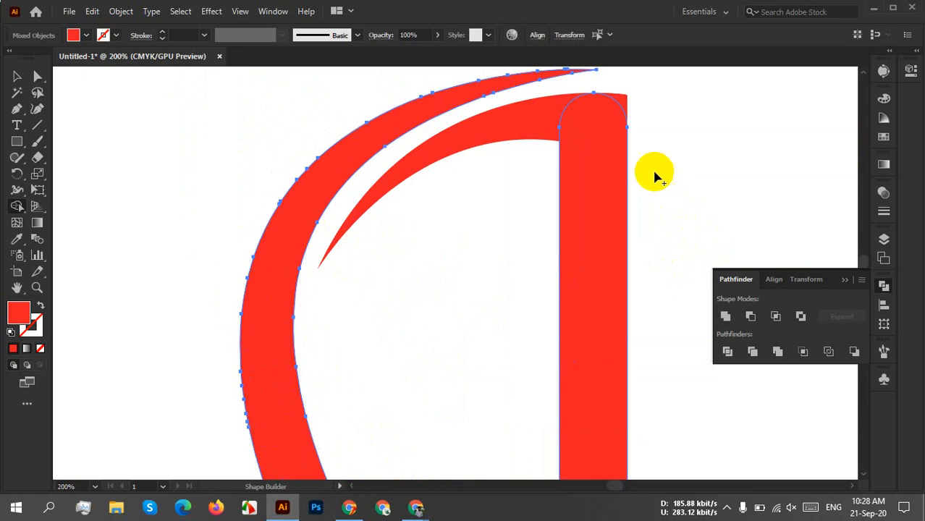
pyautogui.moveTo(620, 127); pyautogui.dragTo(621, 100)
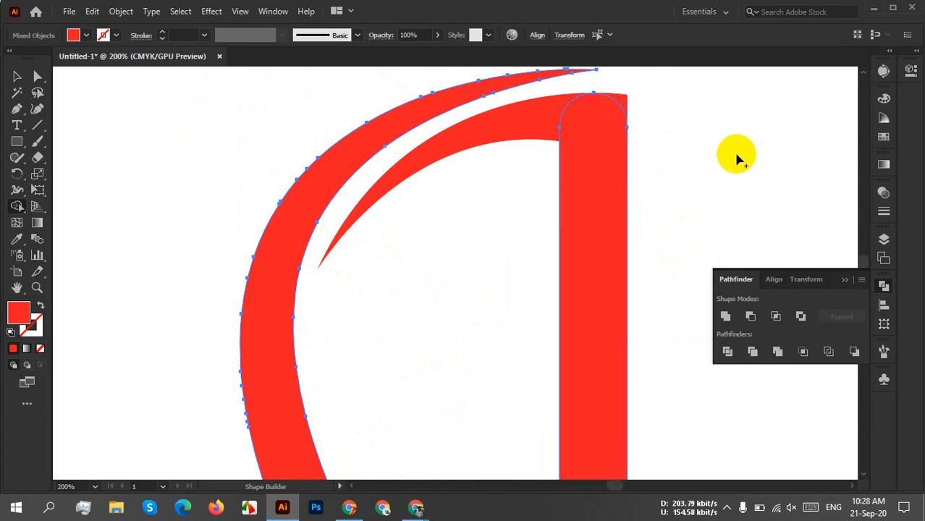
pyautogui.press('v')
pyautogui.hotkey('ctrl', 'z')
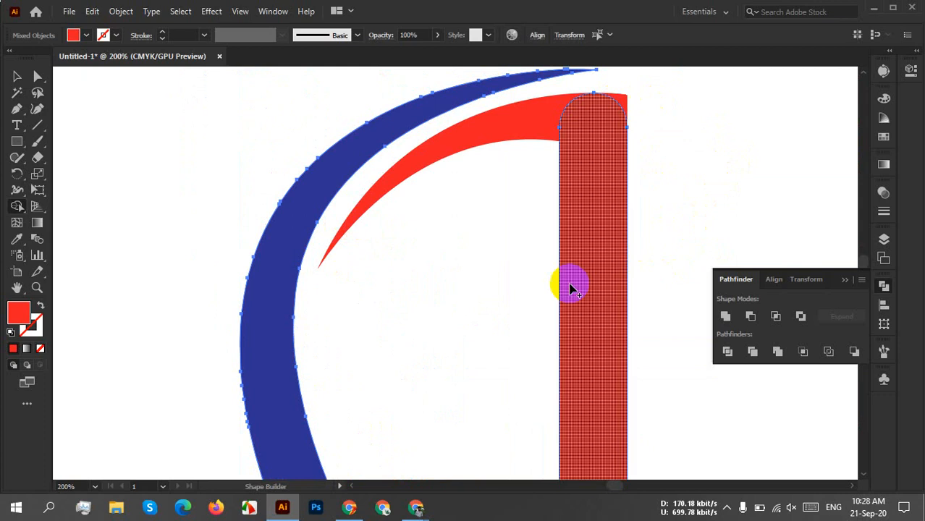
pyautogui.moveTo(494, 318); pyautogui.dragTo(471, 75)
pyautogui.moveTo(478, 351); pyautogui.dragTo(458, 94)
pyautogui.moveTo(462, 328)
pyautogui.mouseDown()
pyautogui.moveTo(440, 170)
pyautogui.moveTo(403, 108)
pyautogui.mouseUp()
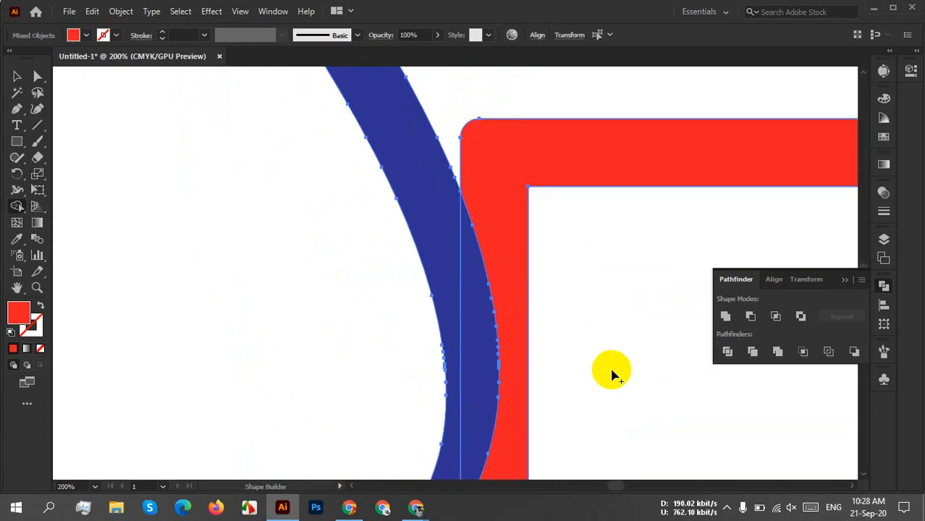
pyautogui.press('v')
pyautogui.click(529, 390)
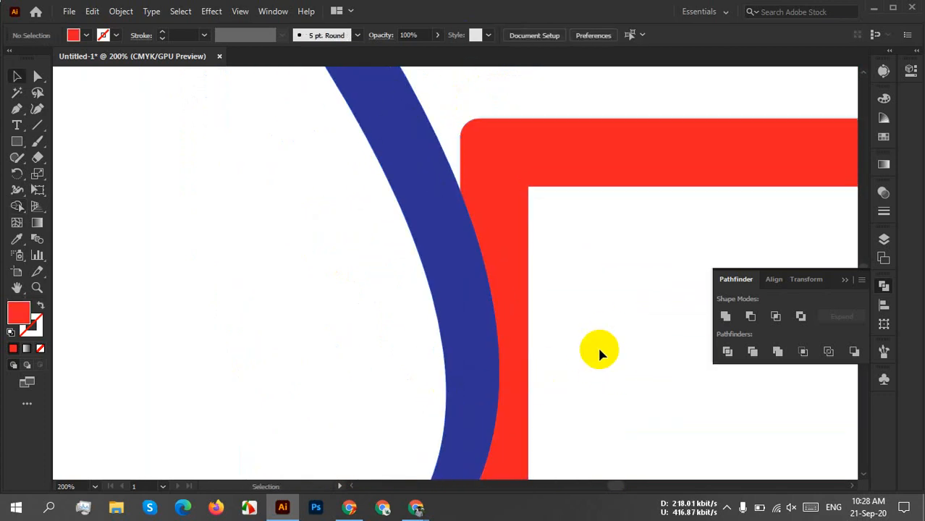
# Try shifting the blue S curve slightly left against the red bar, and undo the move.
pyautogui.click(477, 302)
pyautogui.moveTo(448, 258); pyautogui.dragTo(425, 261)
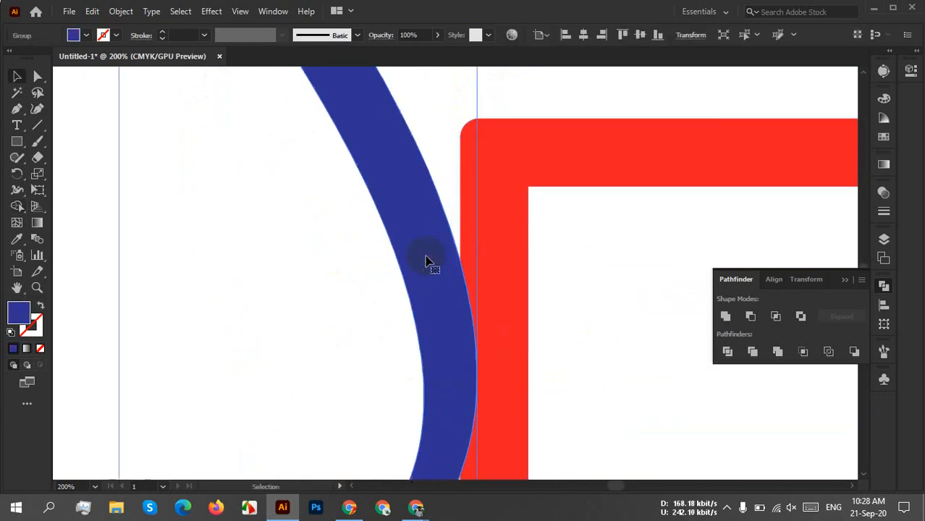
pyautogui.hotkey('ctrl', 'z')
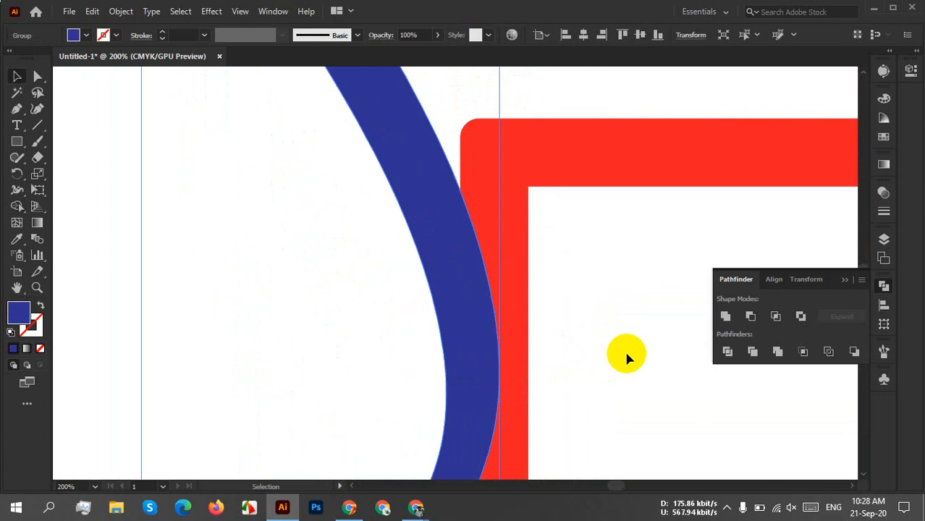
# Examine the trimmed lower corner and the whole logo, checking how the S curve and red shape fit together.
pyautogui.scroll(-2, 627, 354)
pyautogui.moveTo(626, 427); pyautogui.dragTo(597, 219)
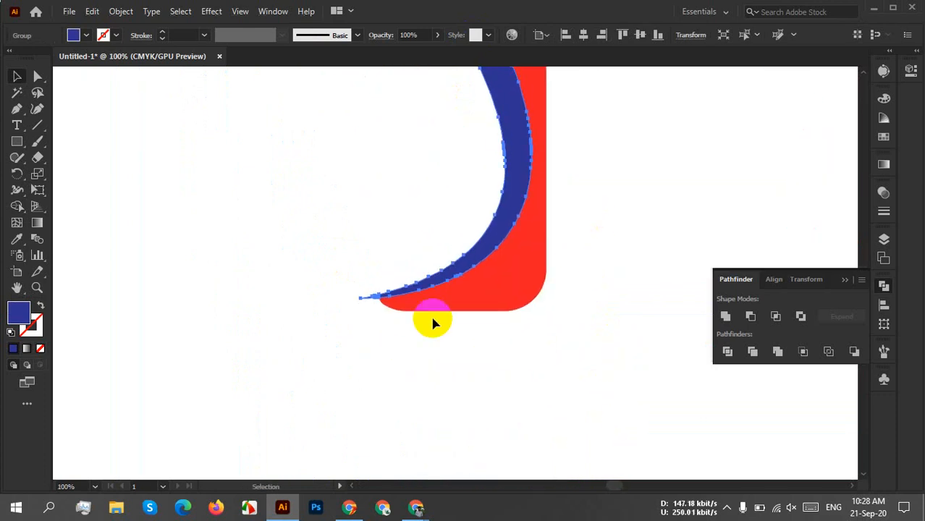
pyautogui.click(433, 323)
pyautogui.scroll(-2, 566, 322)
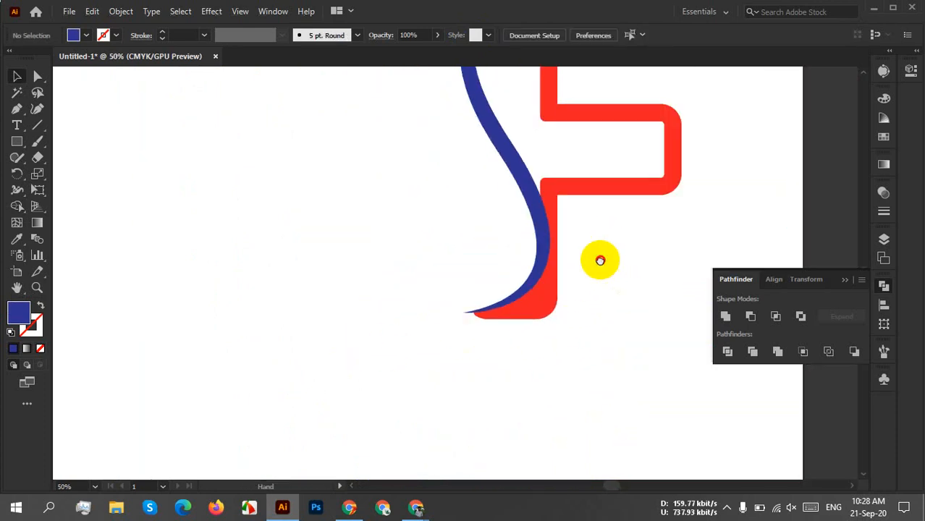
pyautogui.moveTo(599, 258); pyautogui.dragTo(530, 399)
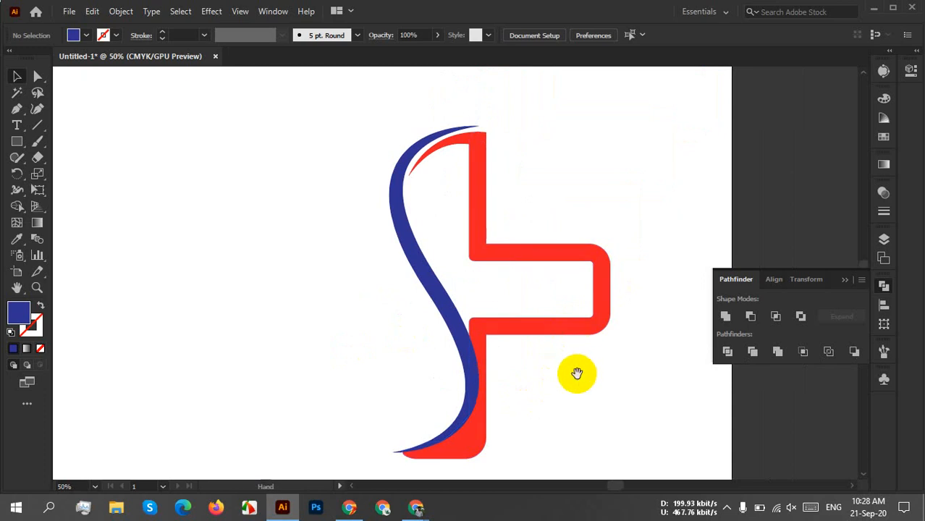
pyautogui.moveTo(576, 374); pyautogui.dragTo(562, 341)
pyautogui.click(572, 303)
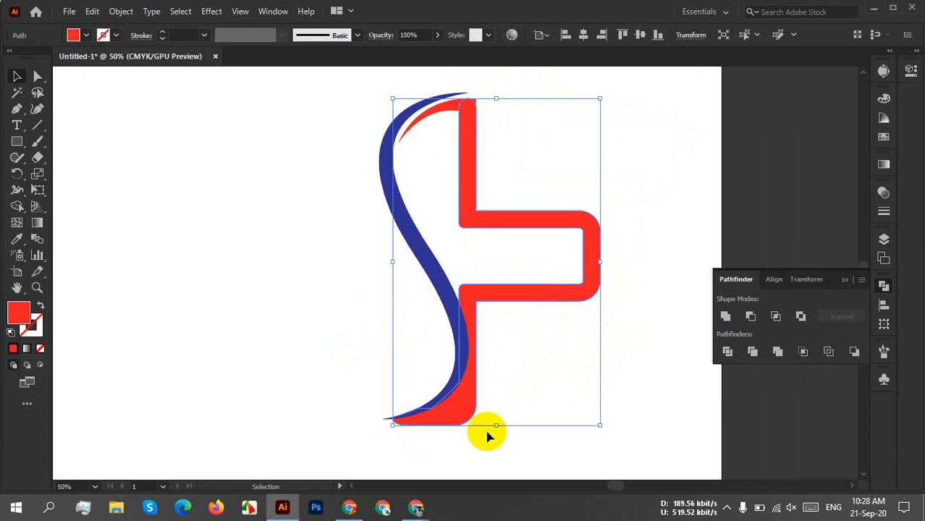
pyautogui.scroll(3, 485, 410)
pyautogui.click(539, 346)
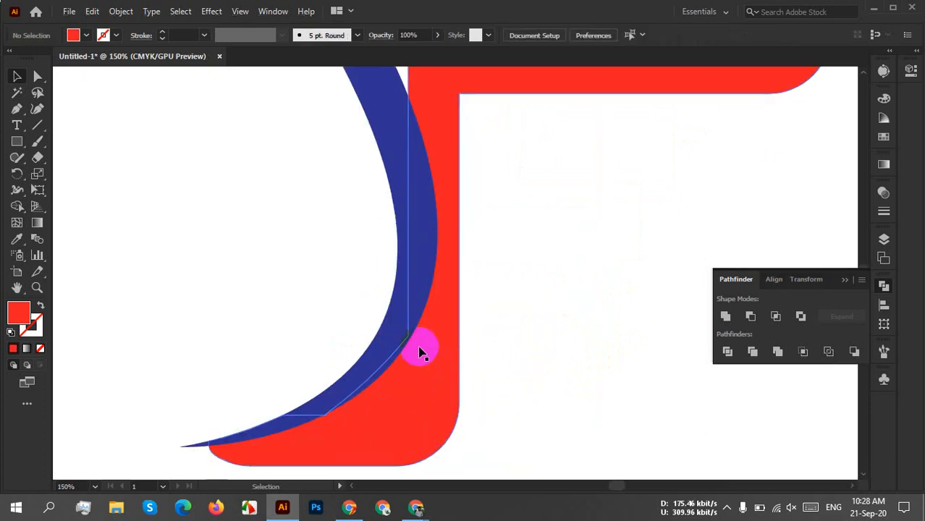
pyautogui.click(388, 353)
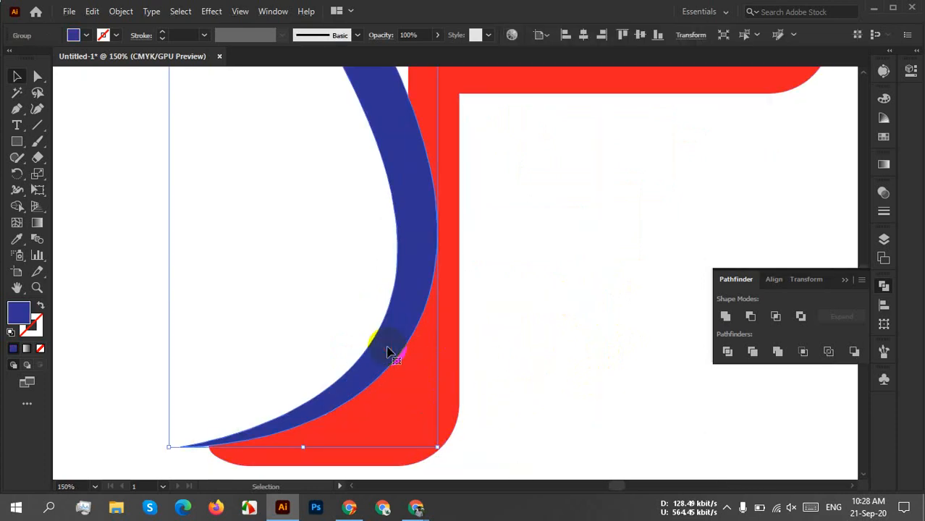
pyautogui.click(447, 398)
pyautogui.click(431, 401)
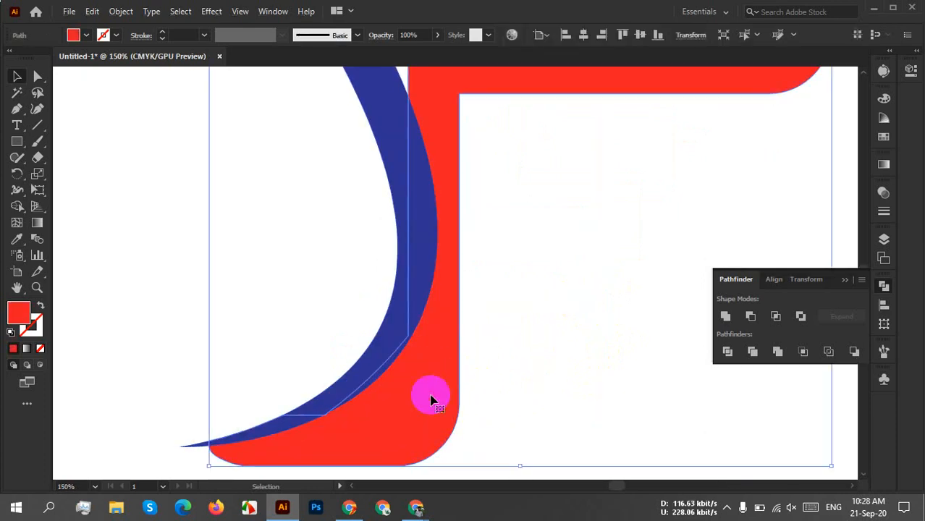
pyautogui.click(515, 372)
pyautogui.scroll(-2, 515, 372)
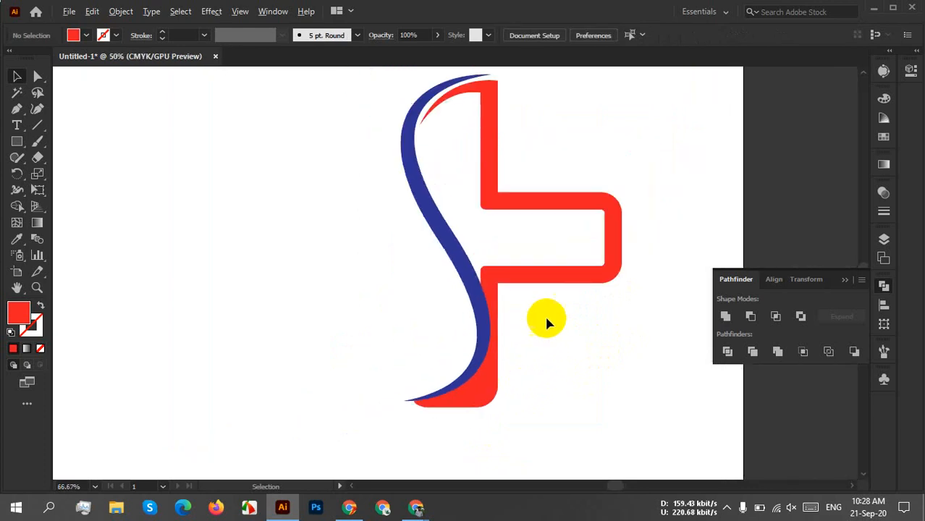
pyautogui.click(541, 279)
pyautogui.rightClick(542, 276)
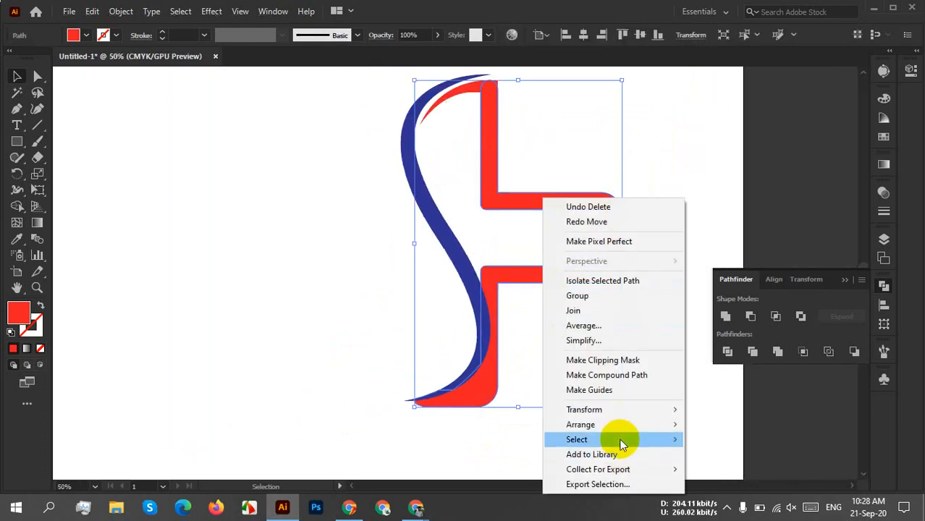
pyautogui.moveTo(625, 410)
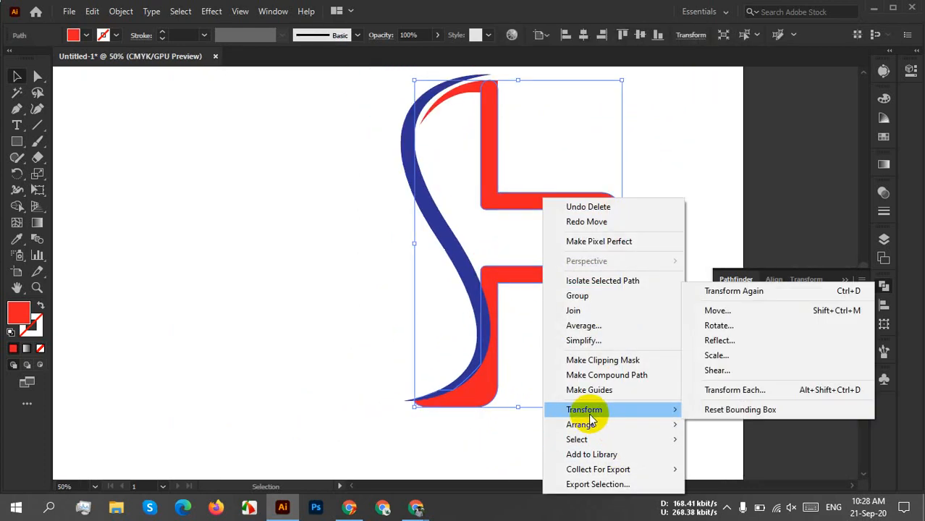
pyautogui.click(733, 340)
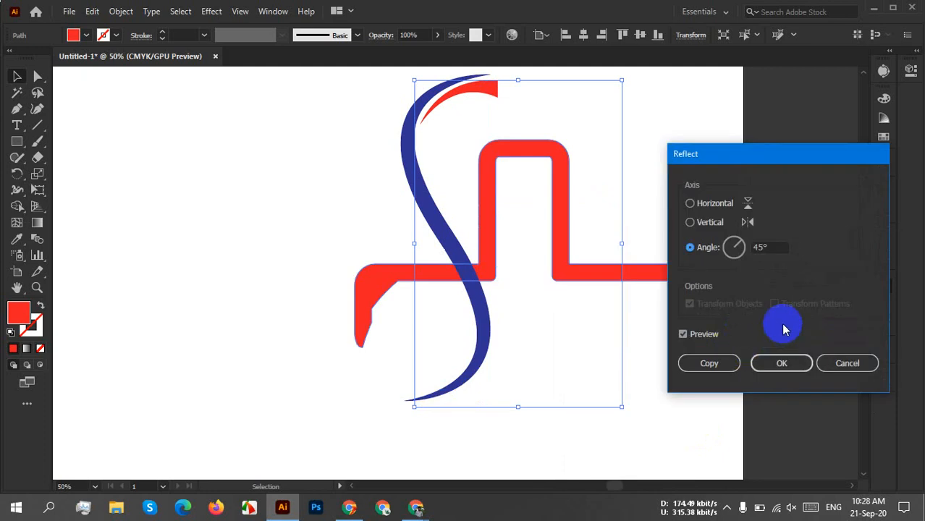
pyautogui.click(842, 361)
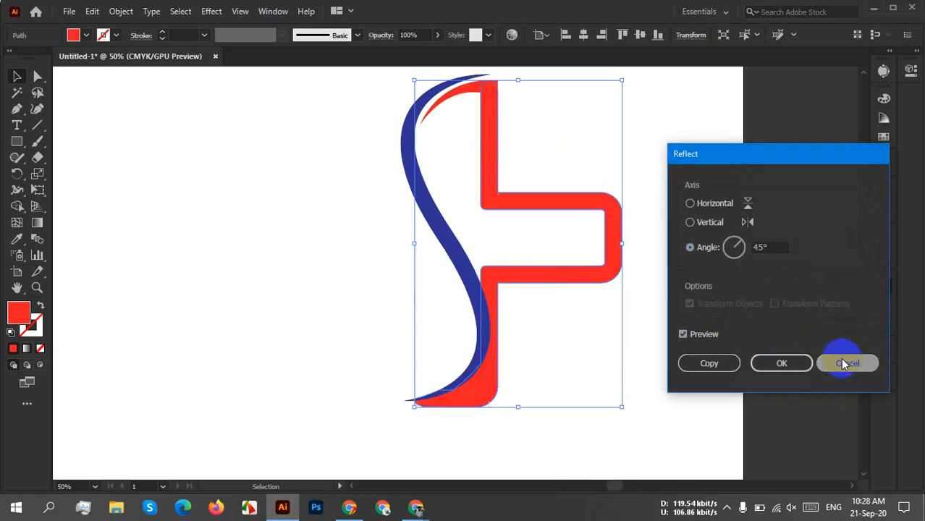
pyautogui.click(529, 123)
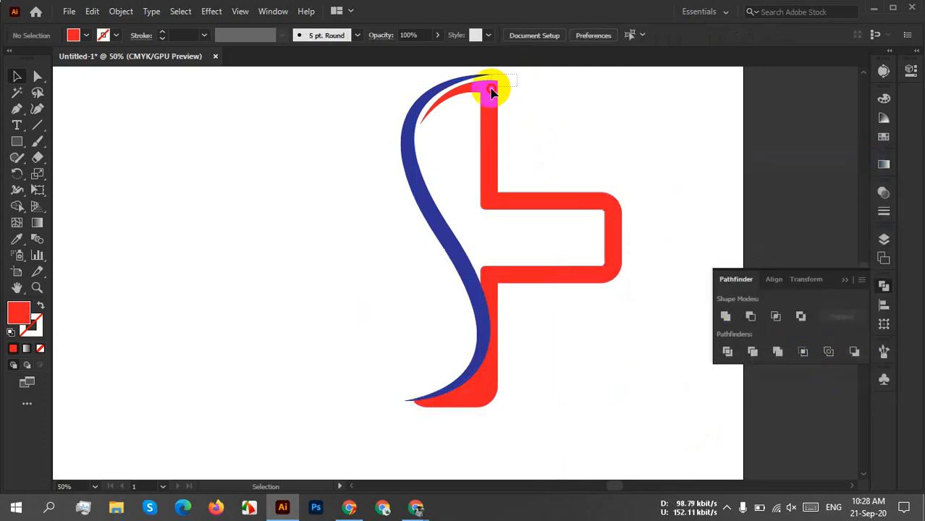
# Unite the tapered red hook with the red cross shape at its upper end into a single path.
pyautogui.scroll(3, 534, 96)
pyautogui.scroll(4, 438, 315)
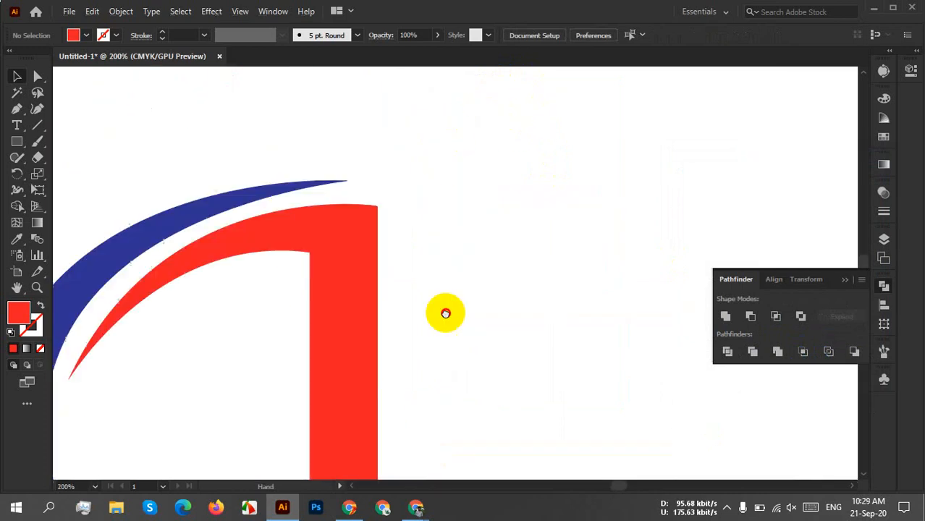
pyautogui.moveTo(407, 319); pyautogui.dragTo(596, 340)
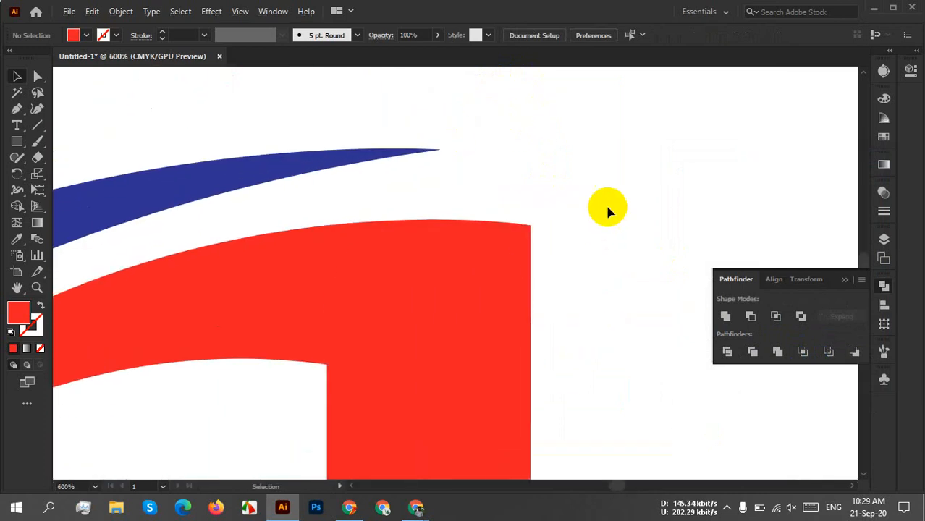
pyautogui.moveTo(605, 207); pyautogui.dragTo(368, 382)
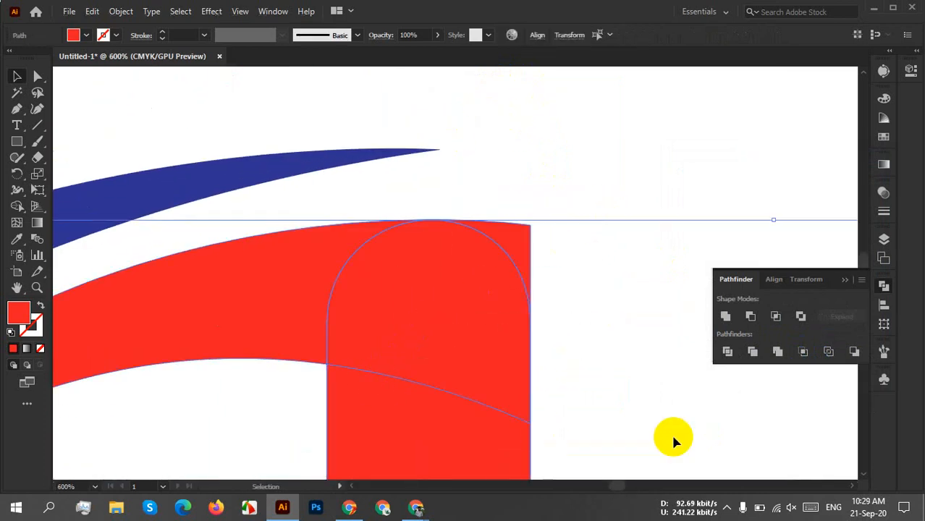
pyautogui.click(725, 316)
pyautogui.click(536, 335)
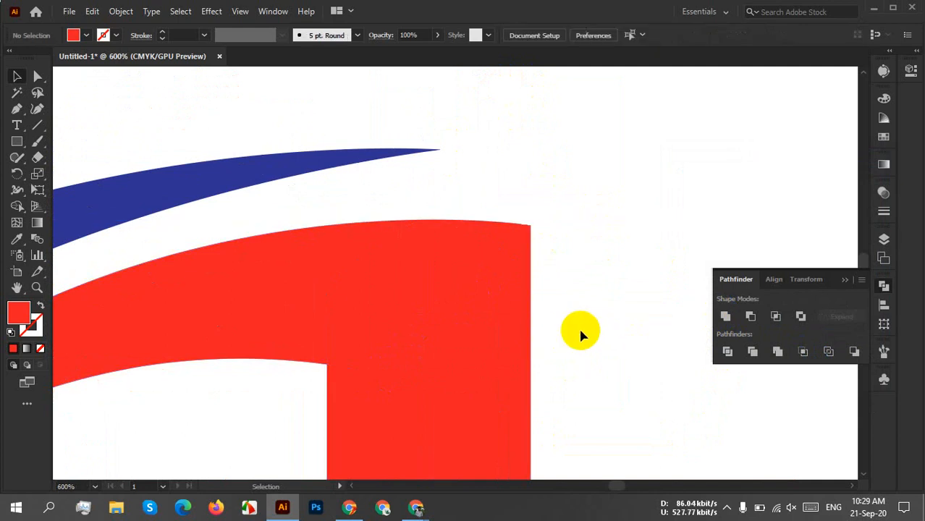
# Check the red shape's lower corner against the S curve and select the whole united red shape.
pyautogui.scroll(-8, 579, 329)
pyautogui.moveTo(601, 371); pyautogui.dragTo(506, 191)
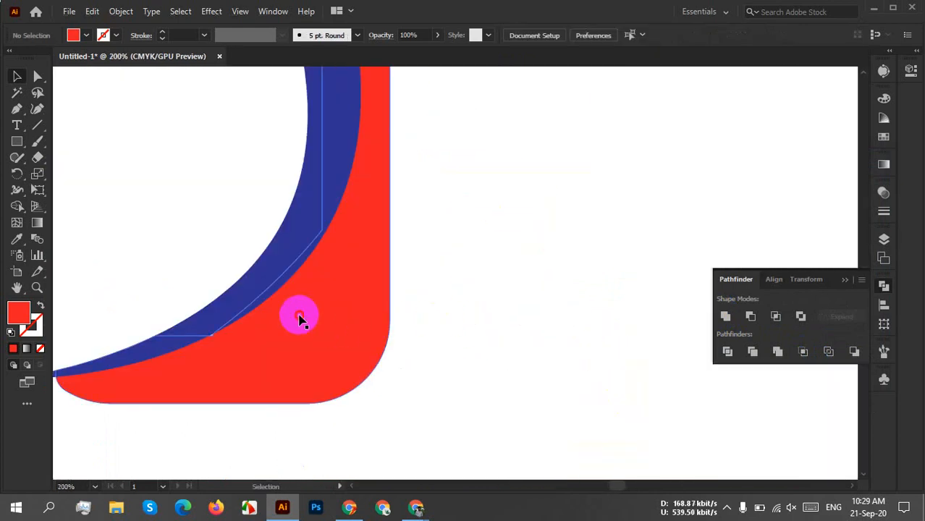
pyautogui.click(345, 325)
pyautogui.hotkey('ctrl', '-')
pyautogui.hotkey('ctrl', '-')
pyautogui.hotkey('ctrl', '-')
pyautogui.hotkey('ctrl', '-')
pyautogui.hotkey('ctrl', '-')
pyautogui.hotkey('ctrl', '-')
pyautogui.moveTo(616, 288); pyautogui.dragTo(592, 310)
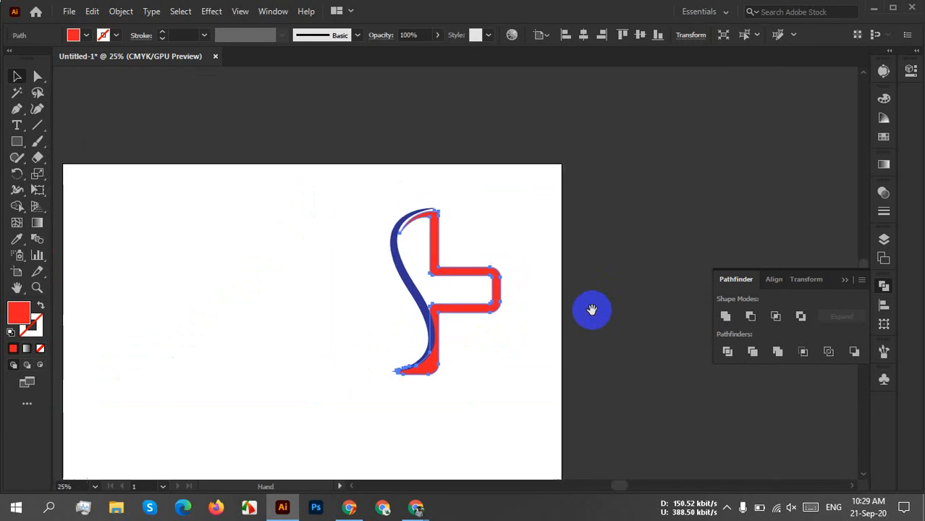
pyautogui.scroll(2, 480, 310)
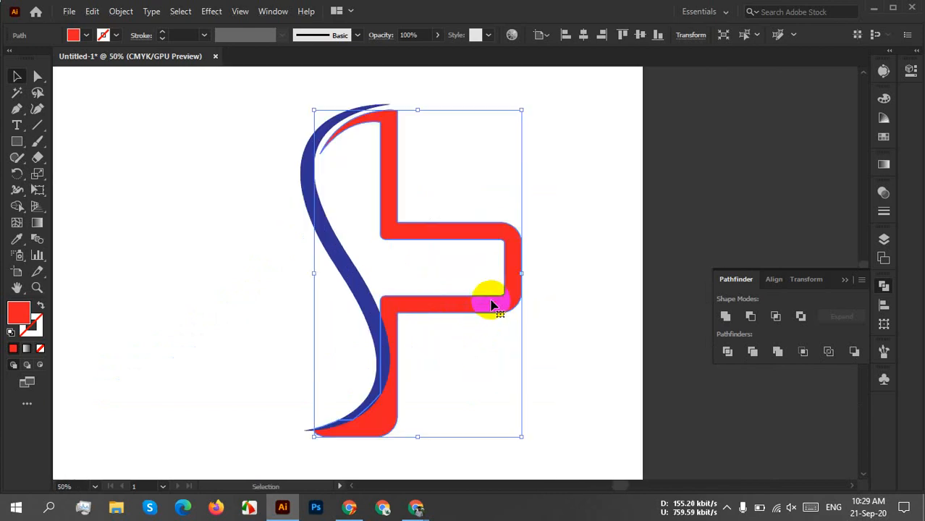
pyautogui.rightClick(491, 305)
pyautogui.moveTo(574, 215)
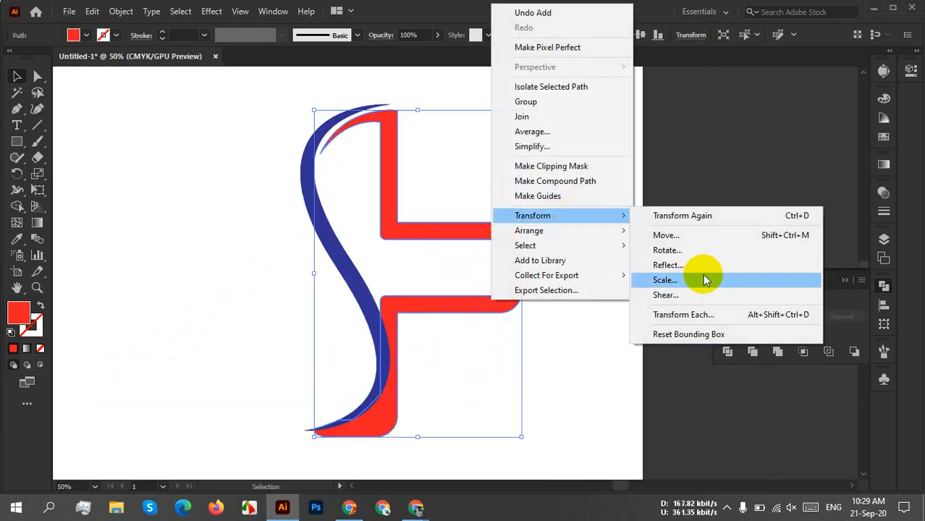
pyautogui.click(669, 264)
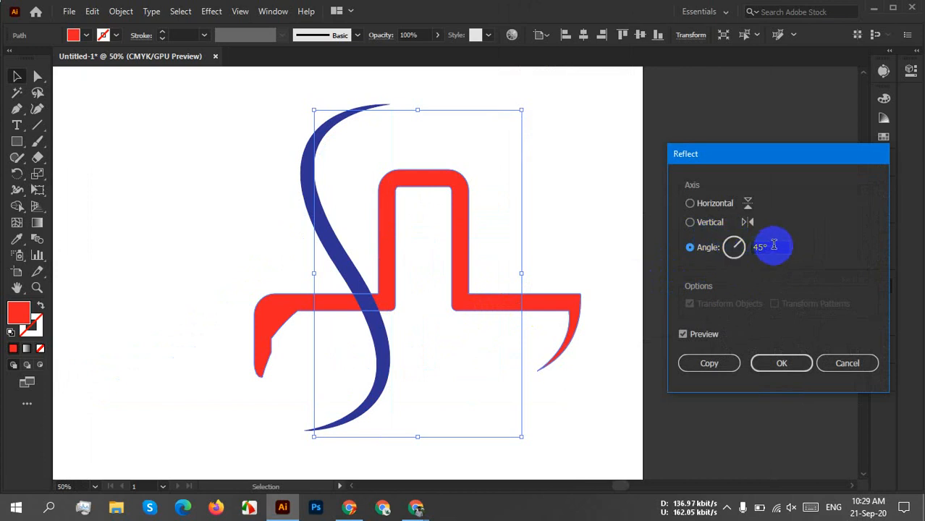
pyautogui.moveTo(774, 245); pyautogui.dragTo(744, 247)
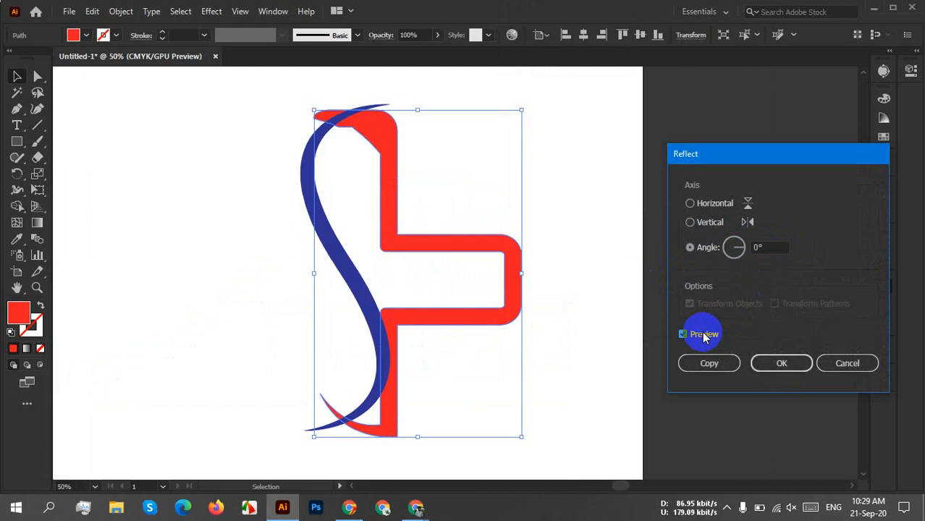
pyautogui.click(715, 224)
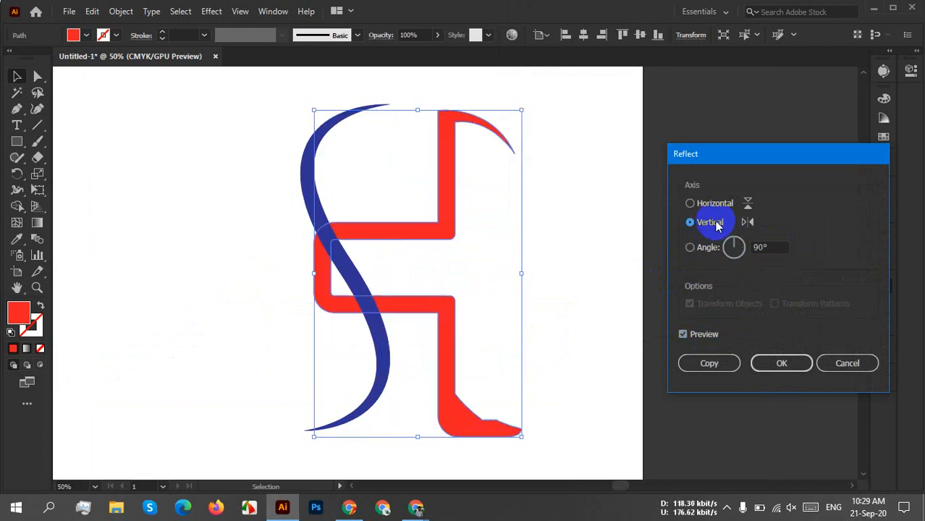
pyautogui.click(715, 204)
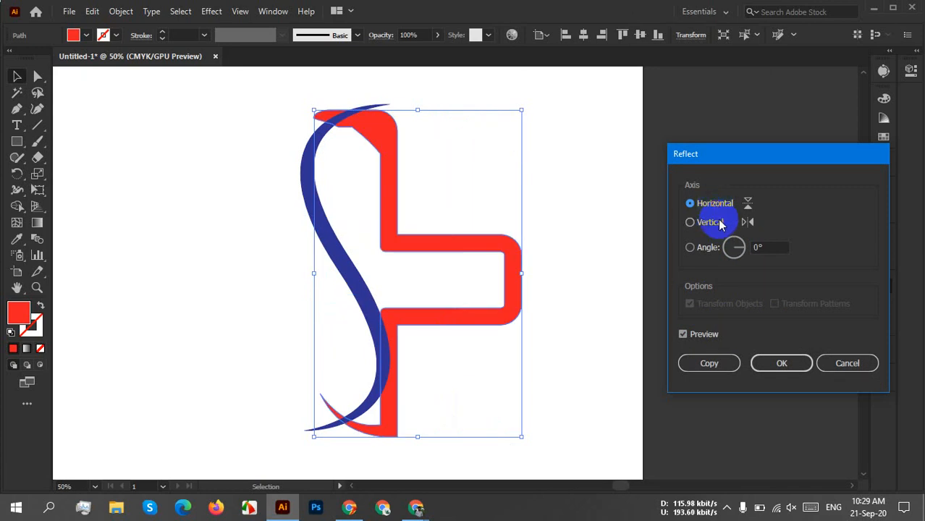
pyautogui.click(698, 366)
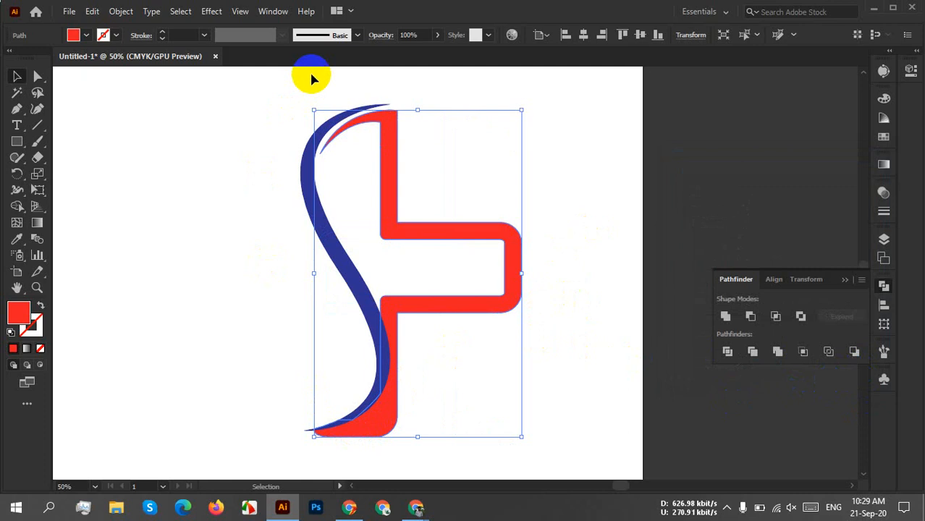
# Create a reflected copy of the united red shape with the axis angle set to 0°.
pyautogui.rightClick(523, 255)
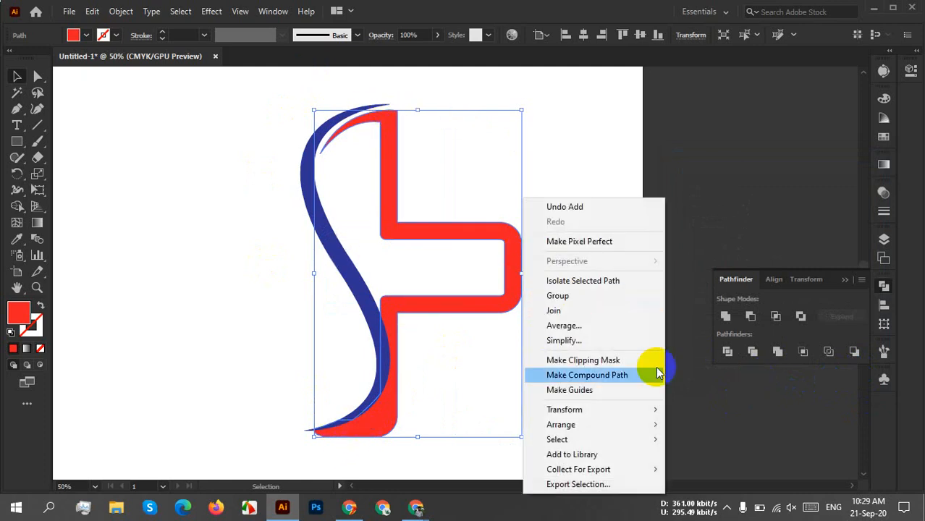
pyautogui.moveTo(581, 418)
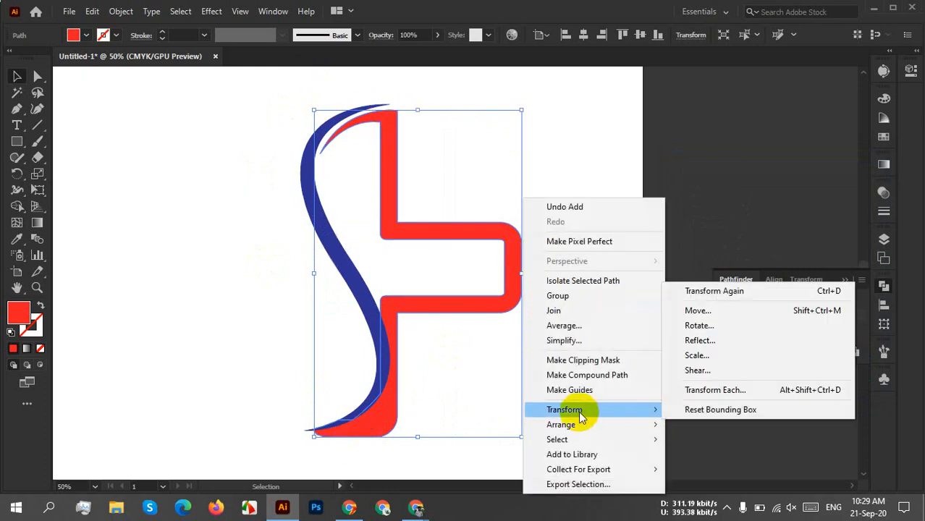
pyautogui.click(749, 341)
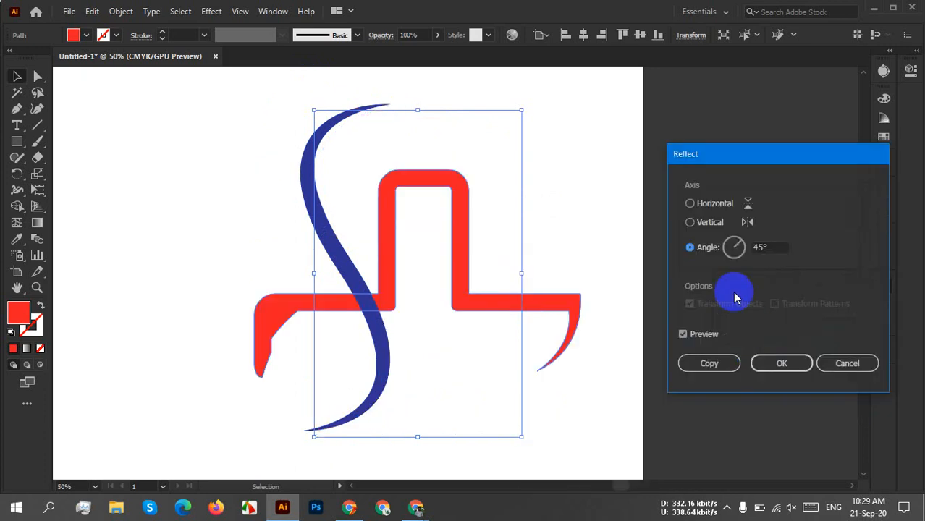
pyautogui.doubleClick(772, 247)
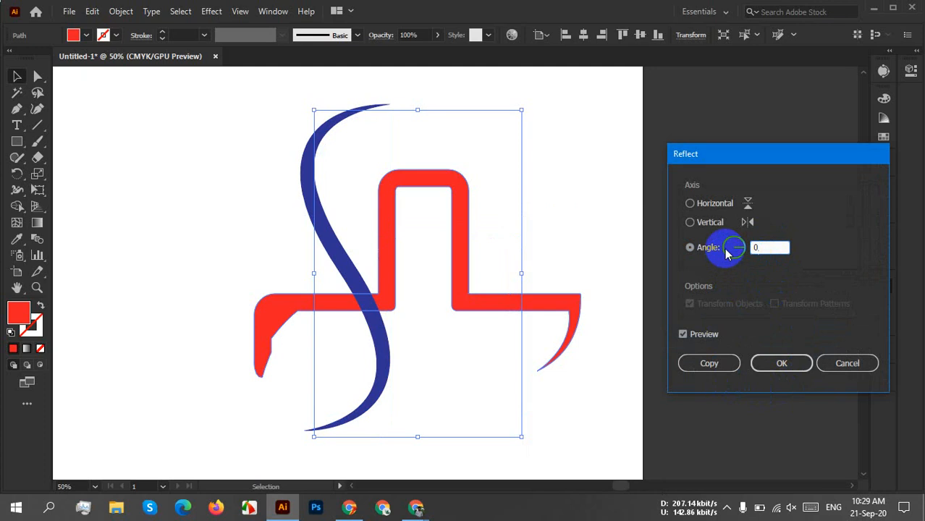
pyautogui.write('0')
pyautogui.click(710, 334)
pyautogui.click(708, 335)
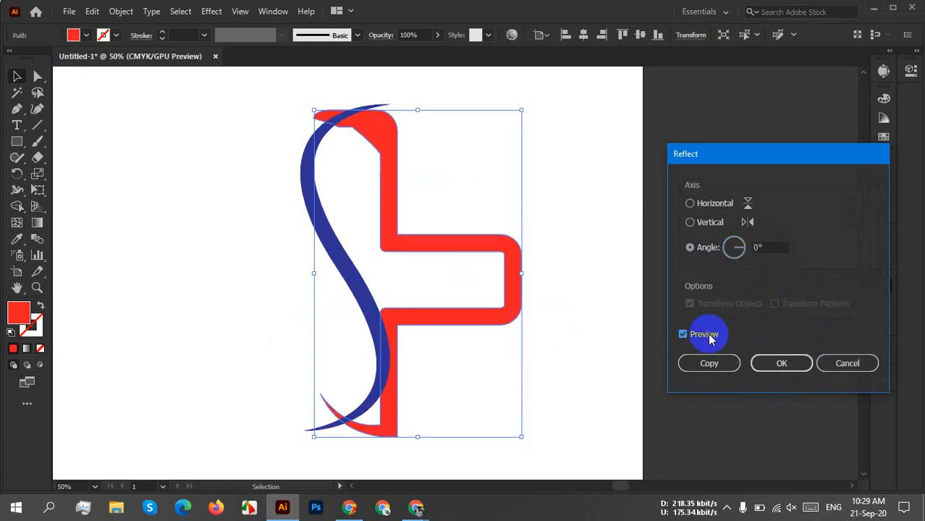
pyautogui.click(711, 364)
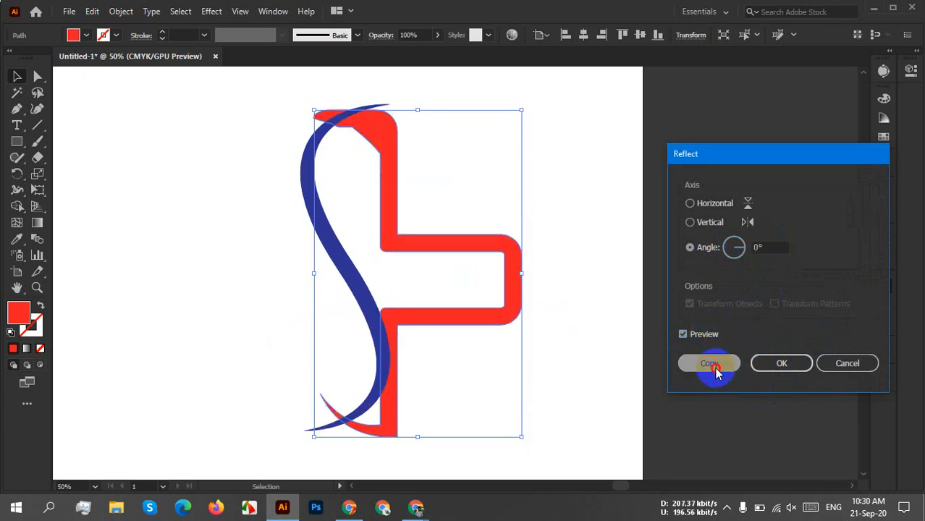
# Reflect the red copy across the vertical axis and move it to the left of the S curve to form the cross's other half.
pyautogui.rightClick(476, 275)
pyautogui.moveTo(553, 409)
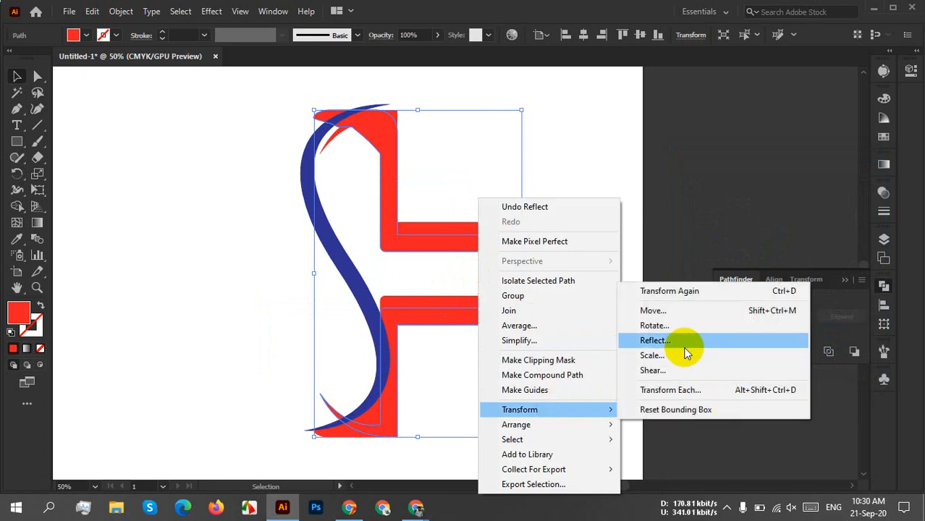
pyautogui.click(649, 340)
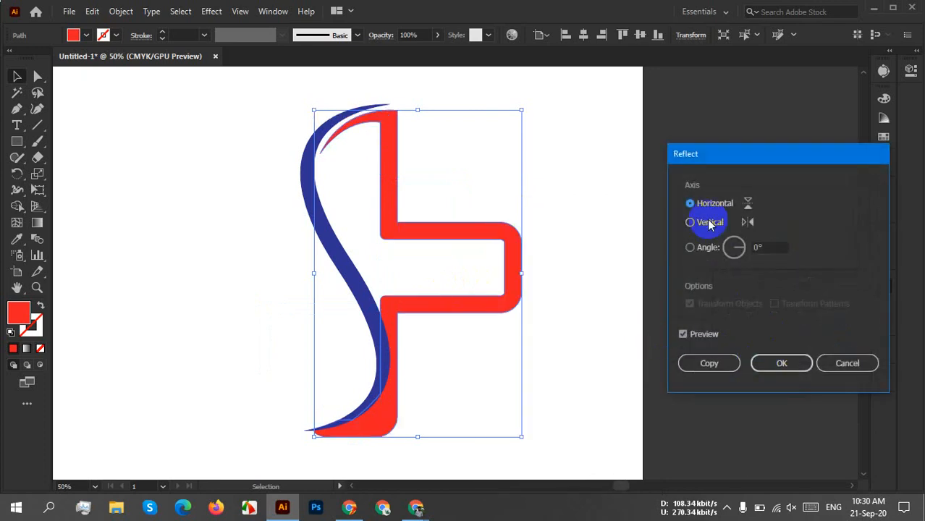
pyautogui.click(708, 223)
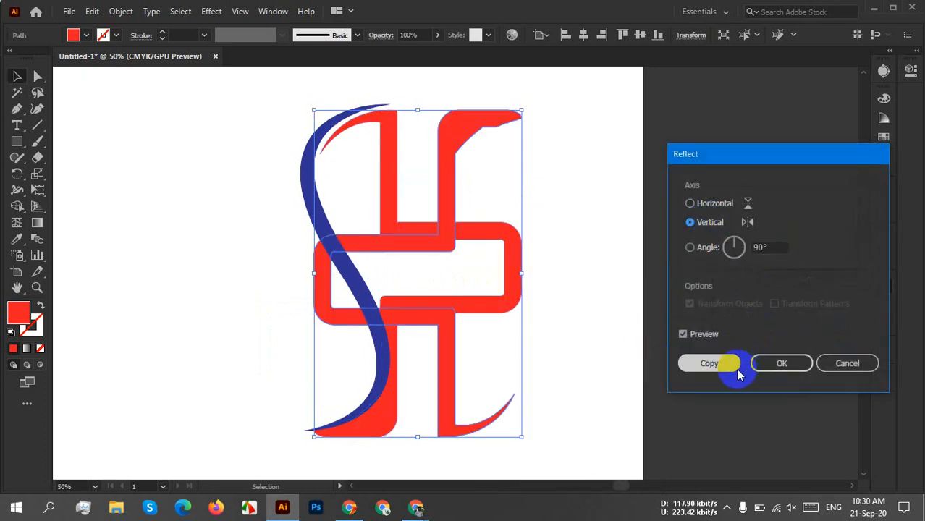
pyautogui.click(778, 363)
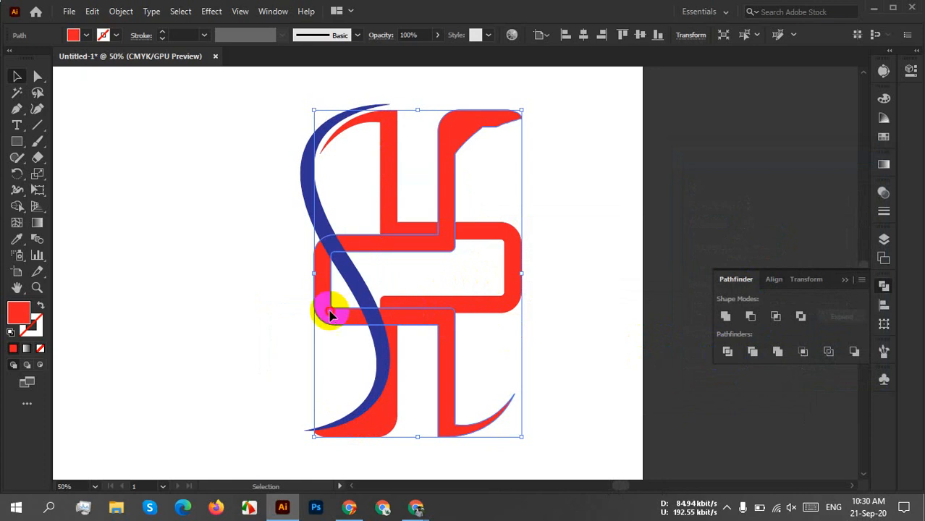
pyautogui.moveTo(320, 311); pyautogui.dragTo(187, 295)
pyautogui.click(624, 188)
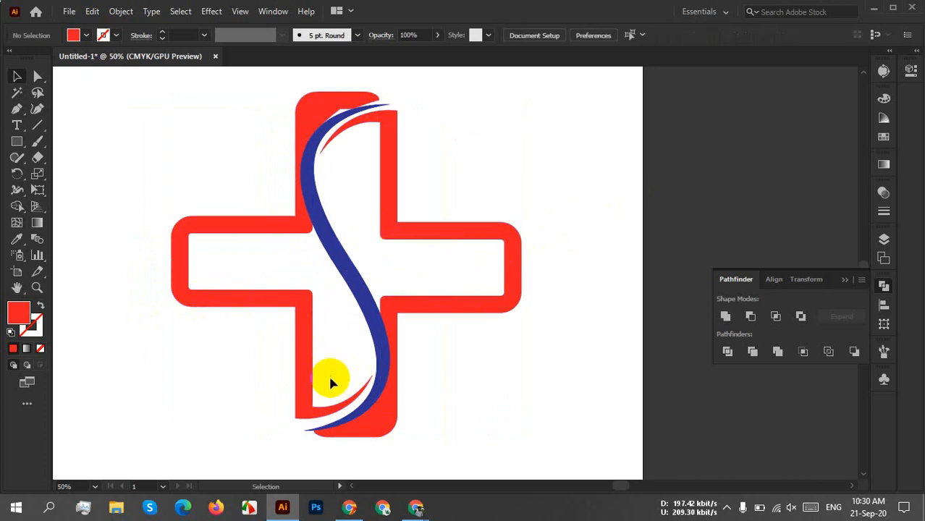
# Try to align both cross halves and the blue S-curve on their vertical centres.
pyautogui.moveTo(476, 409); pyautogui.dragTo(186, 291)
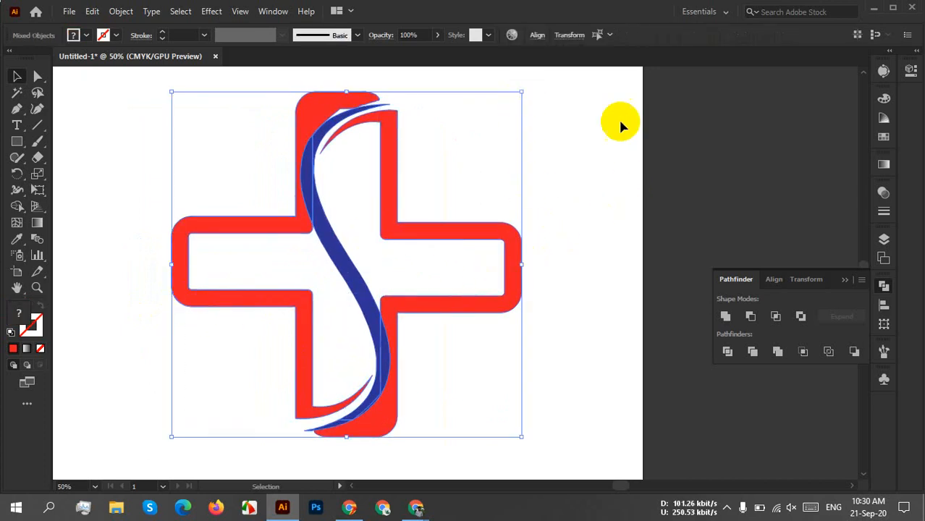
pyautogui.click(537, 34)
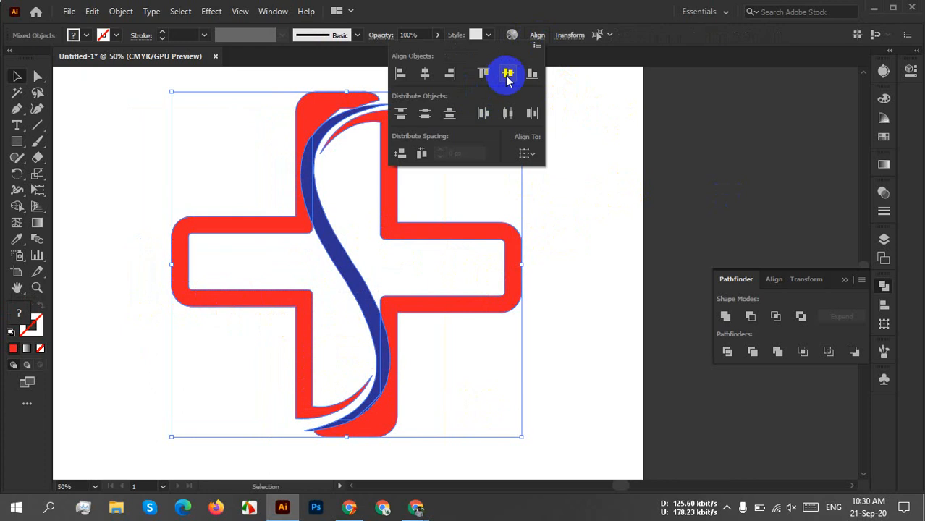
pyautogui.click(507, 74)
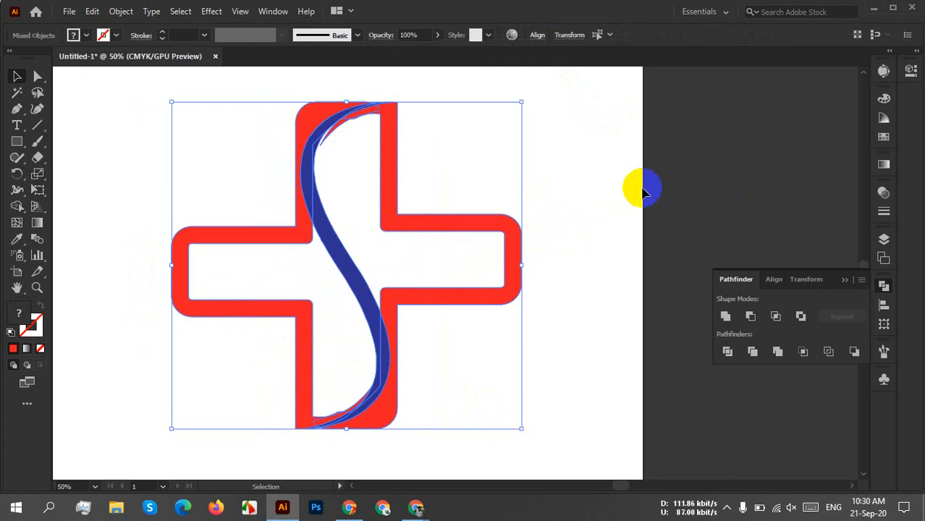
pyautogui.click(579, 161)
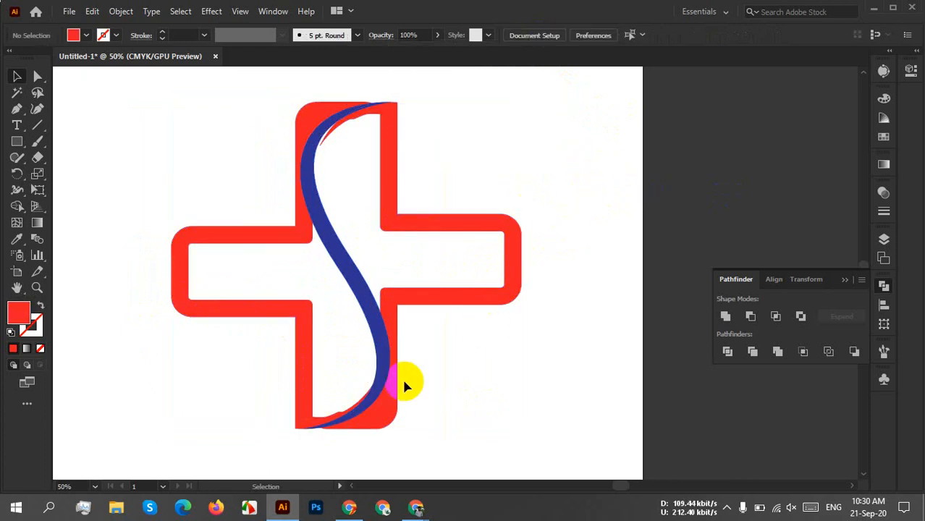
# Pull the left half of the red cross away from the blue S-curve.
pyautogui.moveTo(304, 382); pyautogui.dragTo(298, 381)
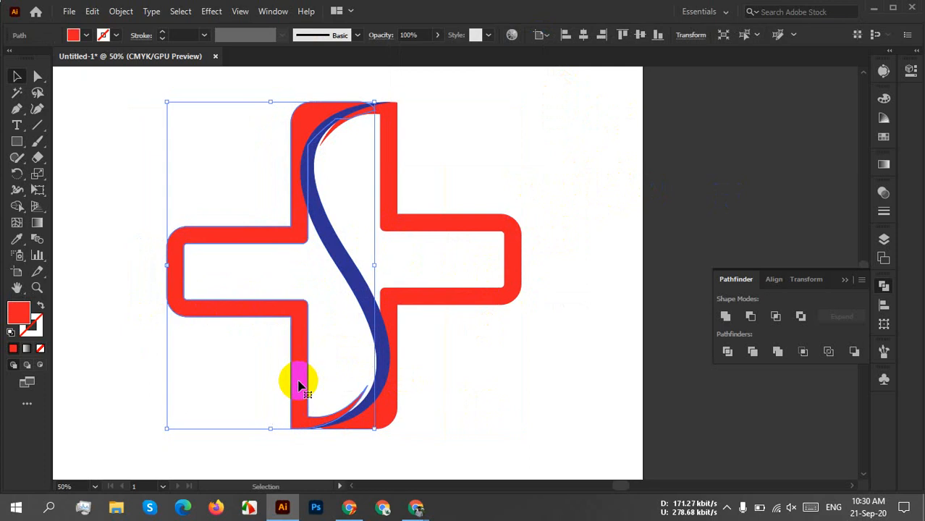
pyautogui.click(330, 343)
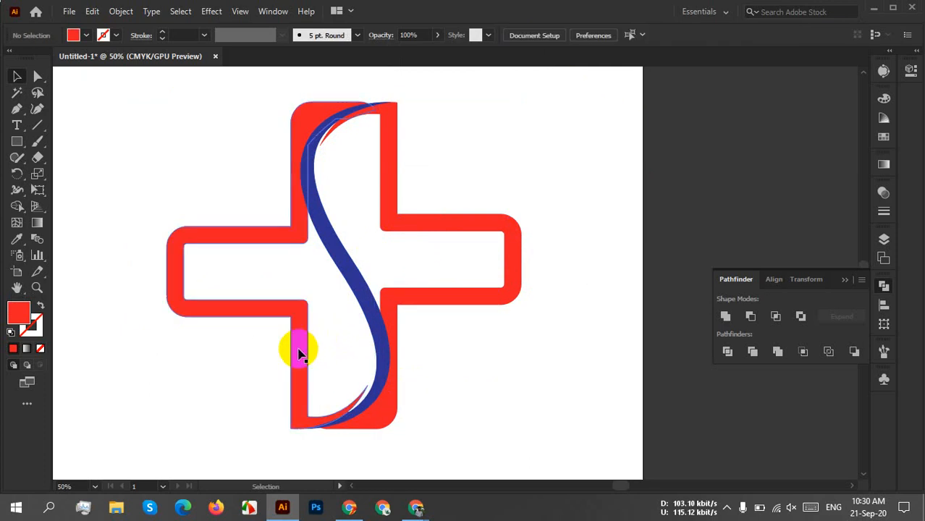
pyautogui.moveTo(299, 341); pyautogui.dragTo(149, 323)
pyautogui.click(573, 214)
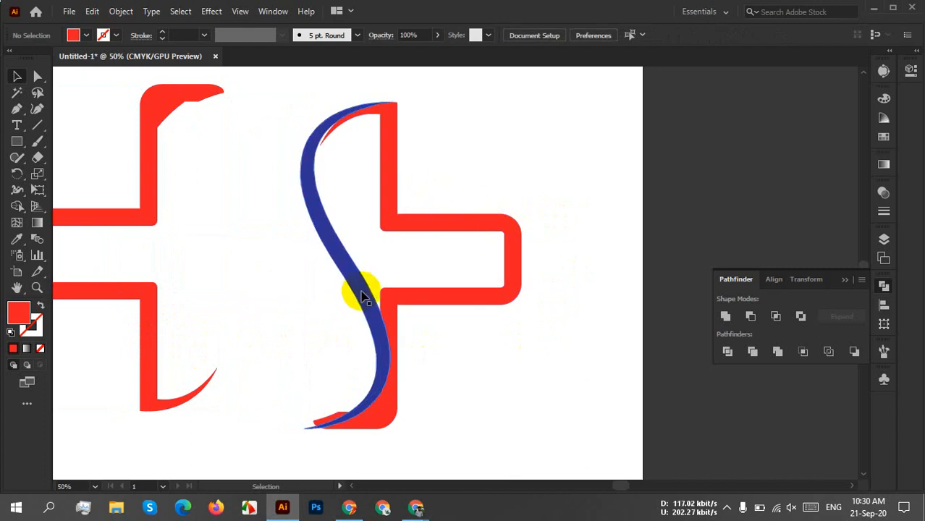
# Undo the moves of the left cross half and the vertical alignment.
pyautogui.hotkey('ctrl', 'z')
pyautogui.hotkey('ctrl', 'z')
pyautogui.hotkey('ctrl', 'z')
pyautogui.hotkey('ctrl', 'z')
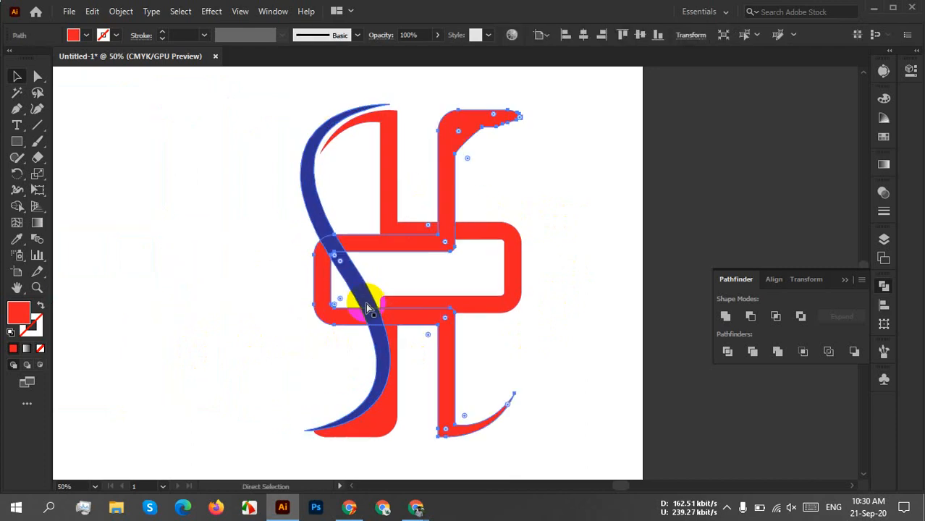
# Move the displaced half of the red cross to the left of the blue S-curve, opposite the right half.
pyautogui.click(542, 326)
pyautogui.moveTo(431, 252); pyautogui.dragTo(617, 275)
pyautogui.moveTo(473, 393); pyautogui.dragTo(445, 376)
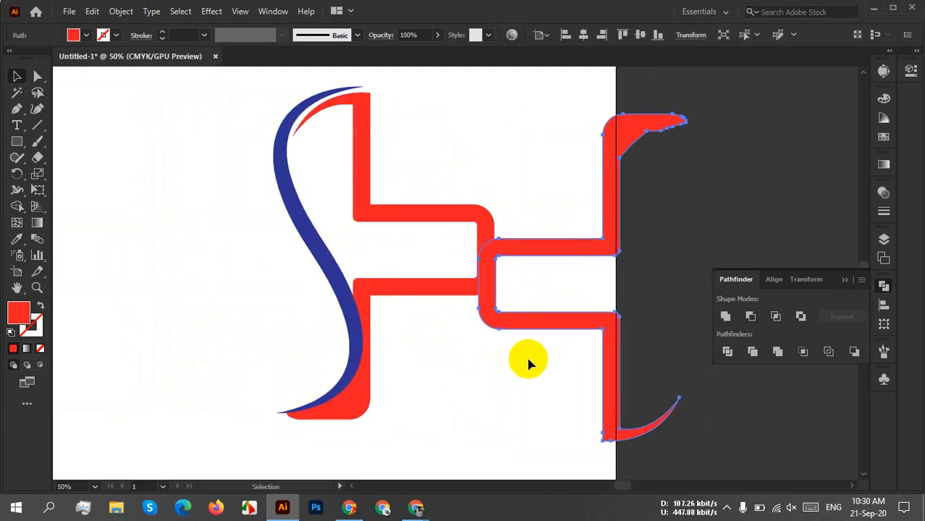
pyautogui.moveTo(553, 327); pyautogui.dragTo(586, 328)
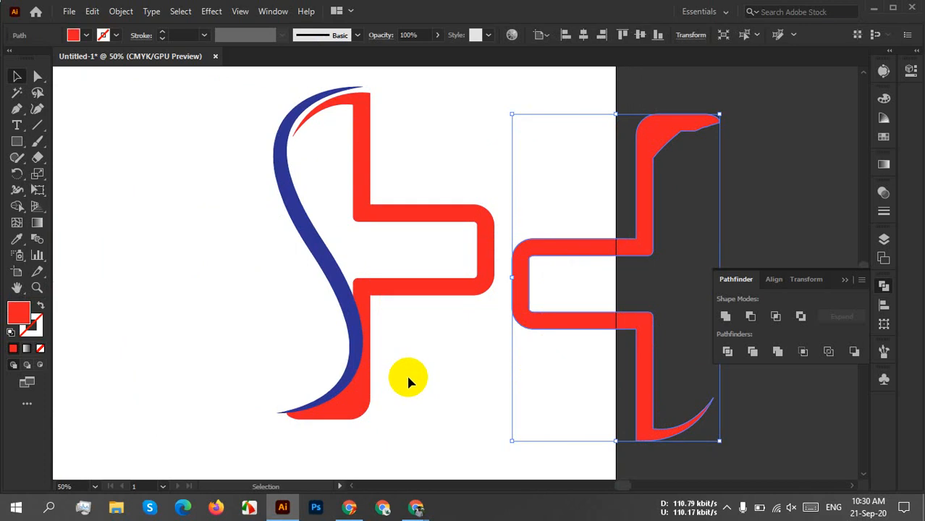
pyautogui.moveTo(587, 319); pyautogui.dragTo(219, 282)
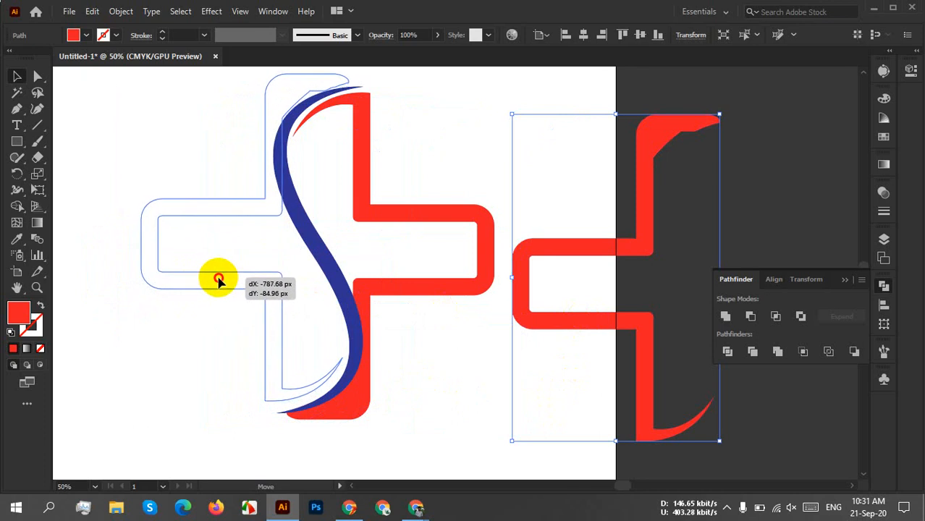
pyautogui.moveTo(218, 280); pyautogui.dragTo(220, 282)
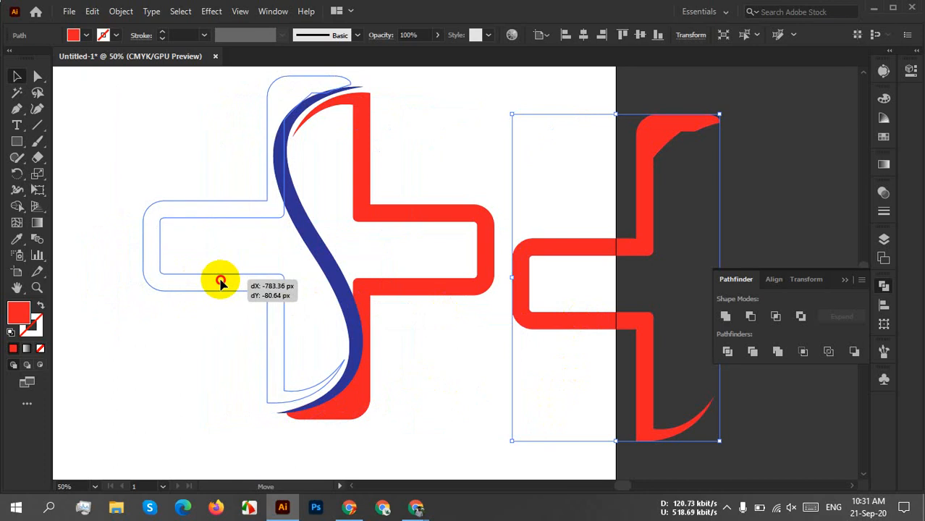
pyautogui.moveTo(221, 283); pyautogui.dragTo(221, 281)
pyautogui.click(459, 395)
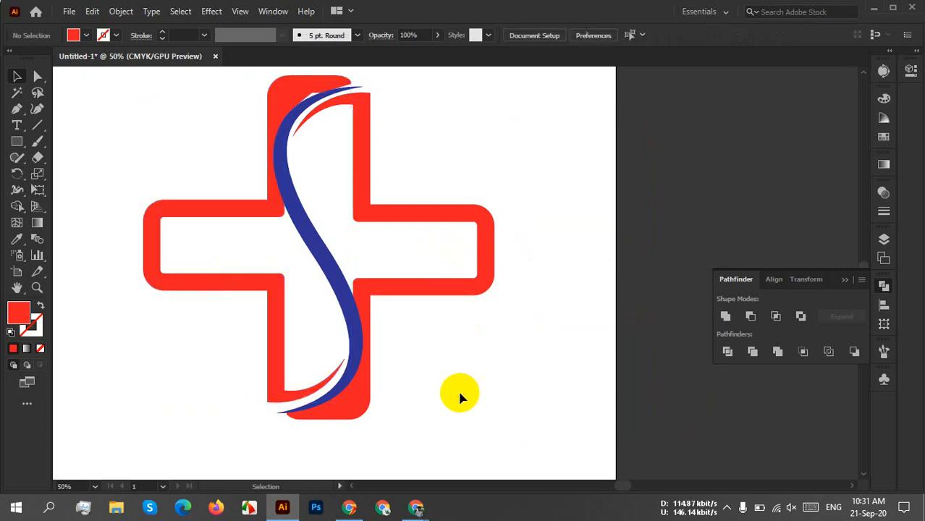
# Nudge the left half of the cross down until its horizontal arm lines up with the right arm.
pyautogui.click(275, 388)
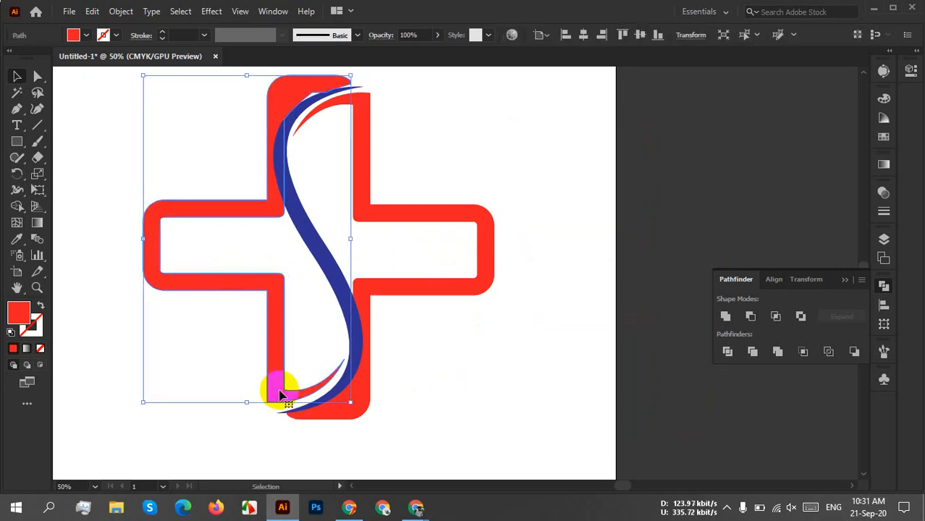
pyautogui.press('Down')
pyautogui.press('Down')
pyautogui.press('Down')
pyautogui.press('Down')
pyautogui.press('Down')
pyautogui.press('Down')
pyautogui.press('Down')
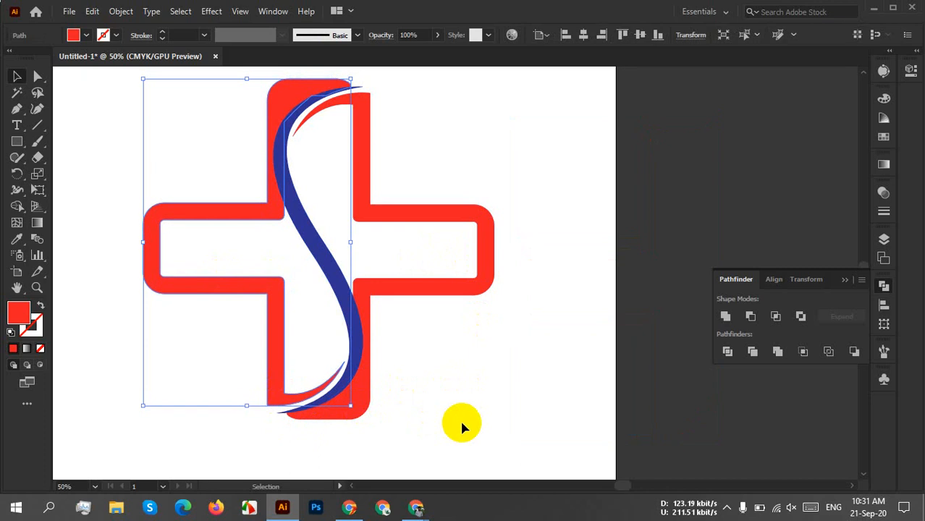
pyautogui.press('Down')
pyautogui.press('Down')
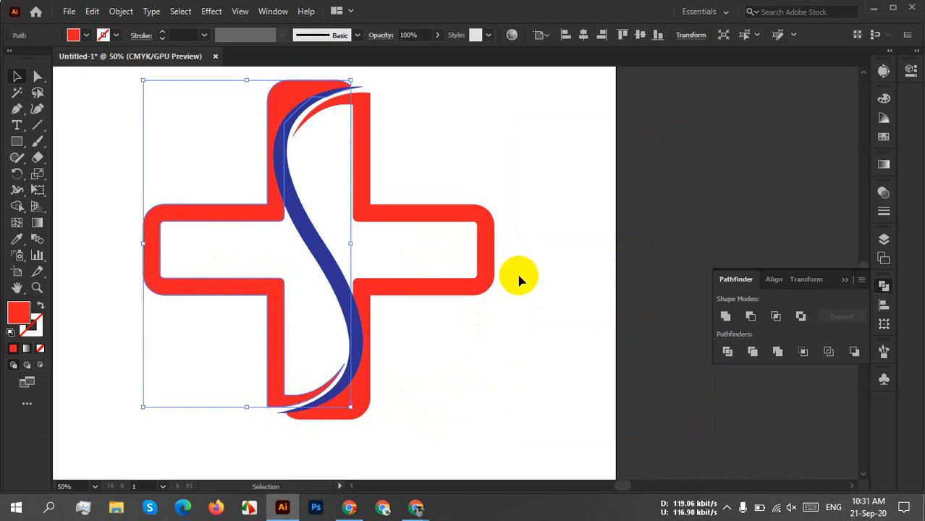
pyautogui.click(496, 381)
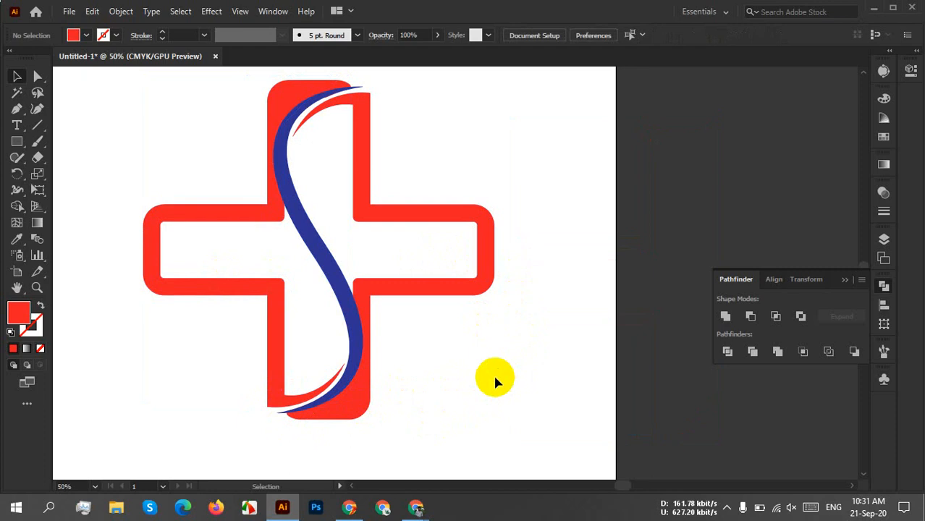
# Bring the blue S-curve to the front of the stacking order.
pyautogui.click(314, 244)
pyautogui.rightClick(317, 245)
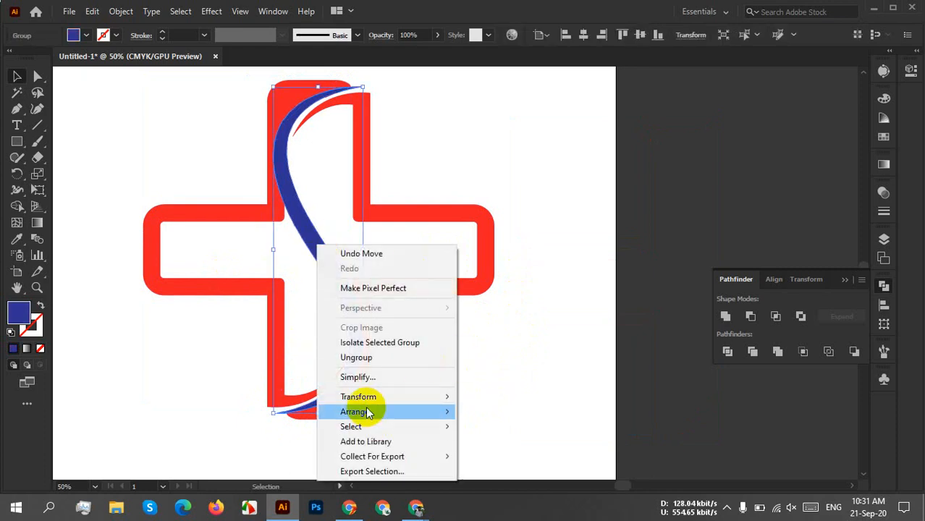
pyautogui.moveTo(369, 411)
pyautogui.click(516, 411)
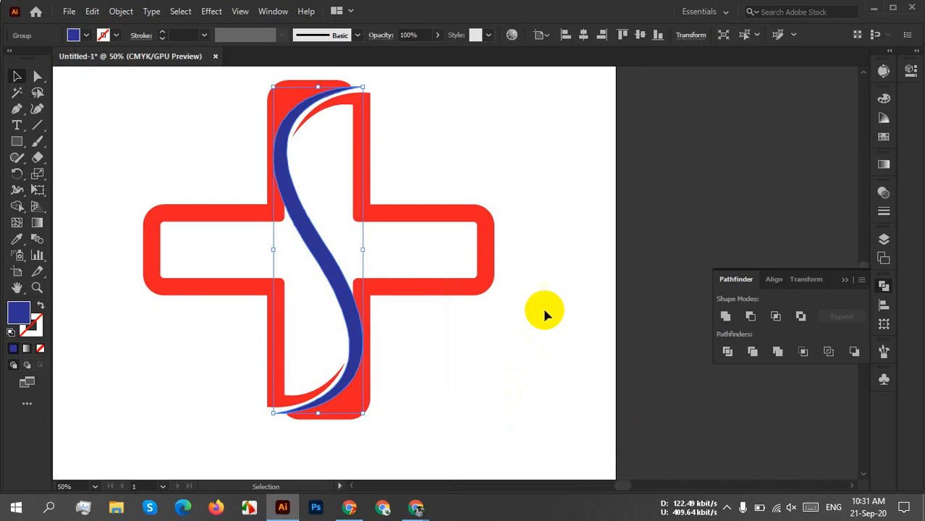
pyautogui.click(572, 302)
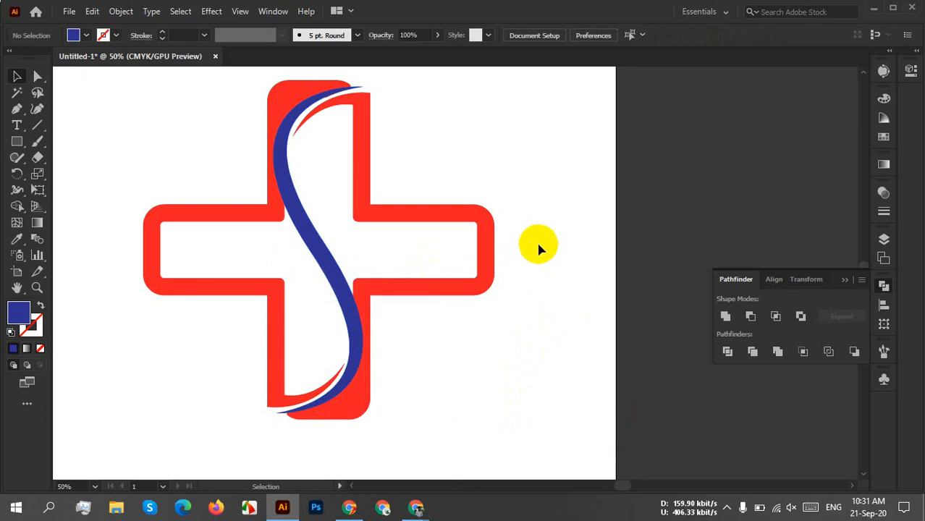
# Apply a white-to-black linear gradient fill to the left half of the cross.
pyautogui.click(260, 277)
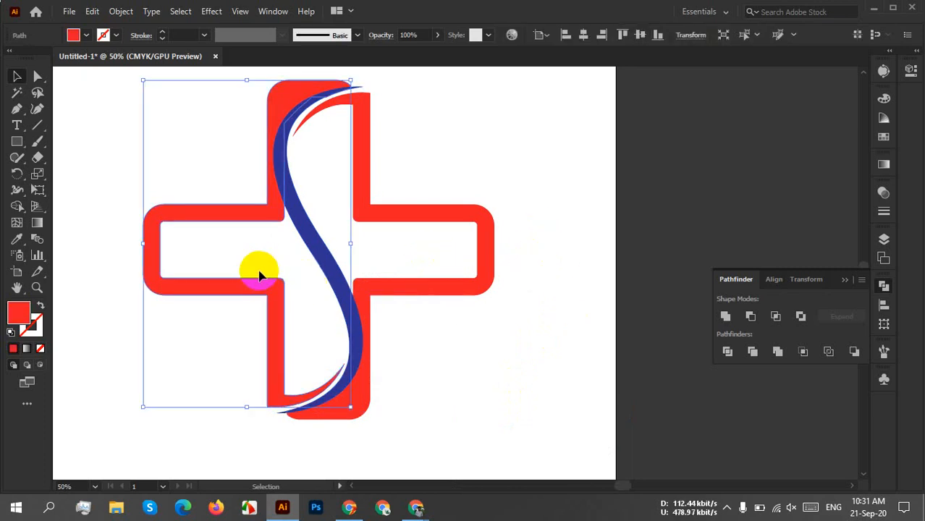
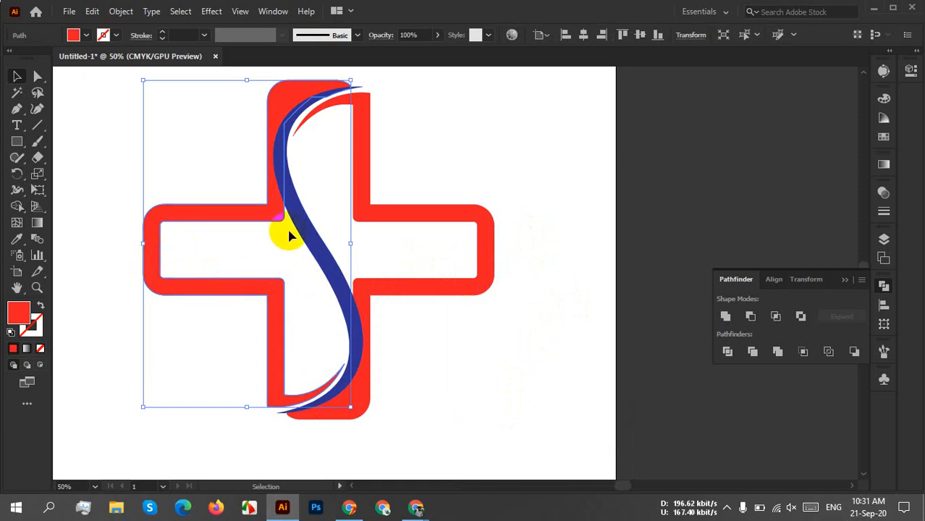
pyautogui.click(888, 168)
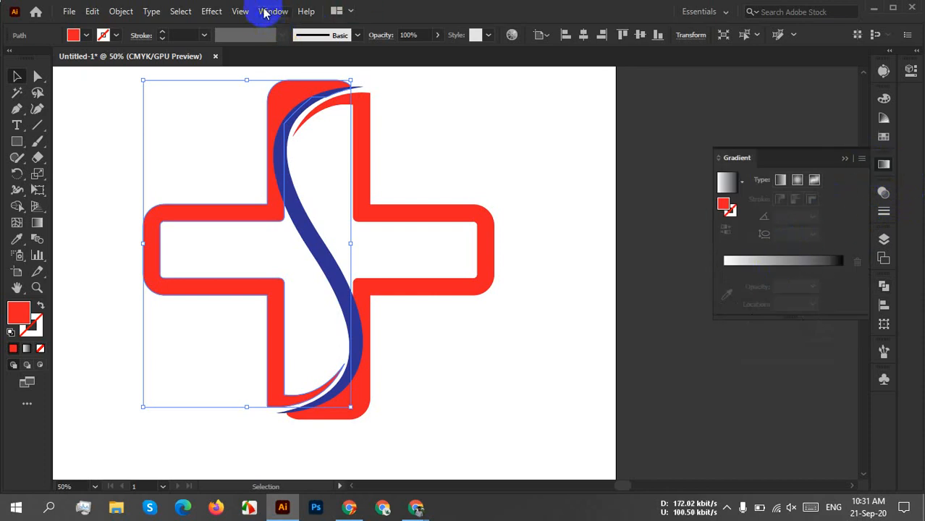
pyautogui.click(272, 13)
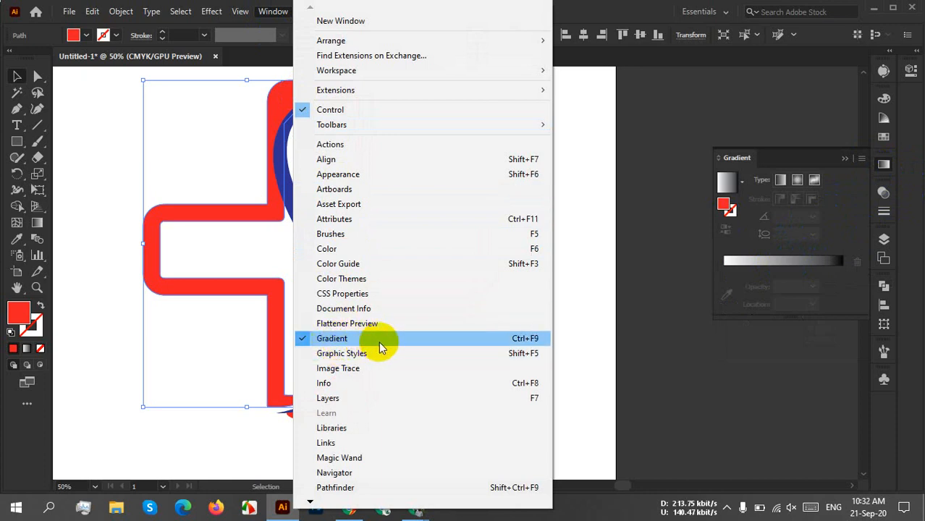
pyautogui.click(789, 263)
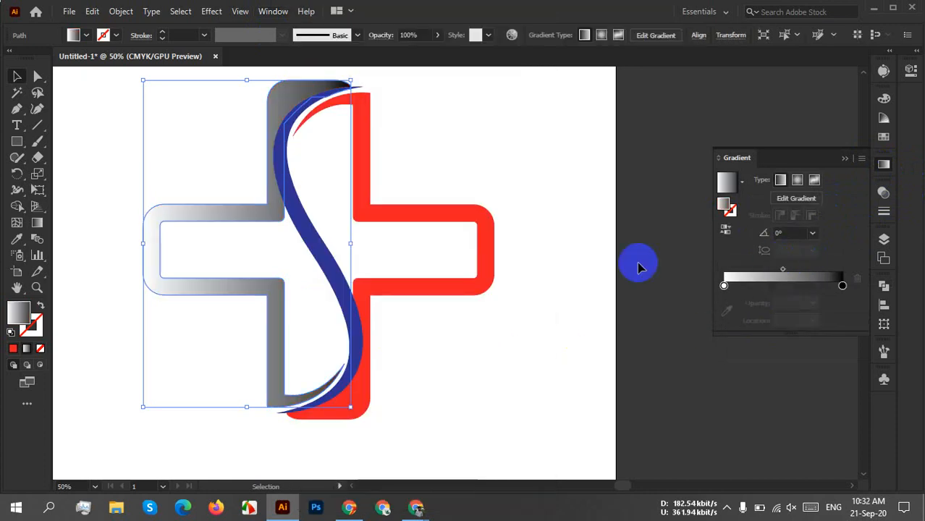
pyautogui.click(726, 230)
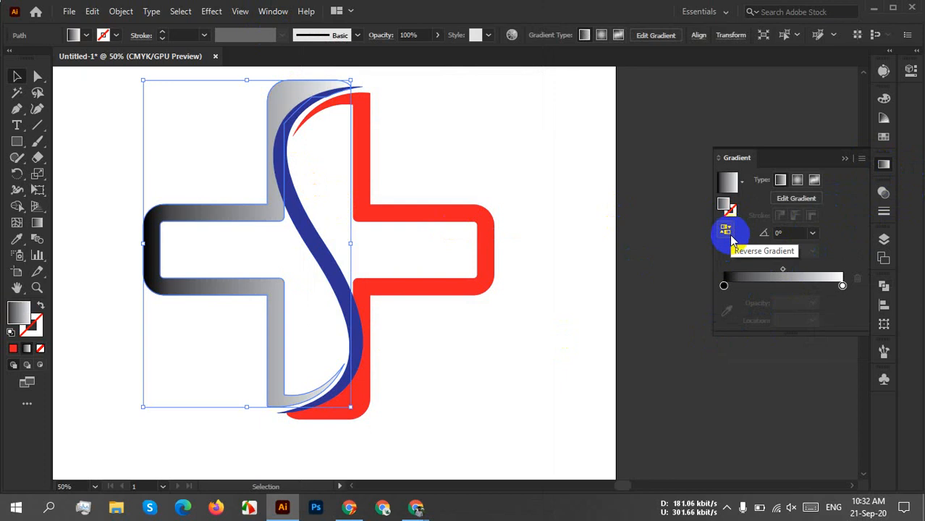
pyautogui.click(731, 237)
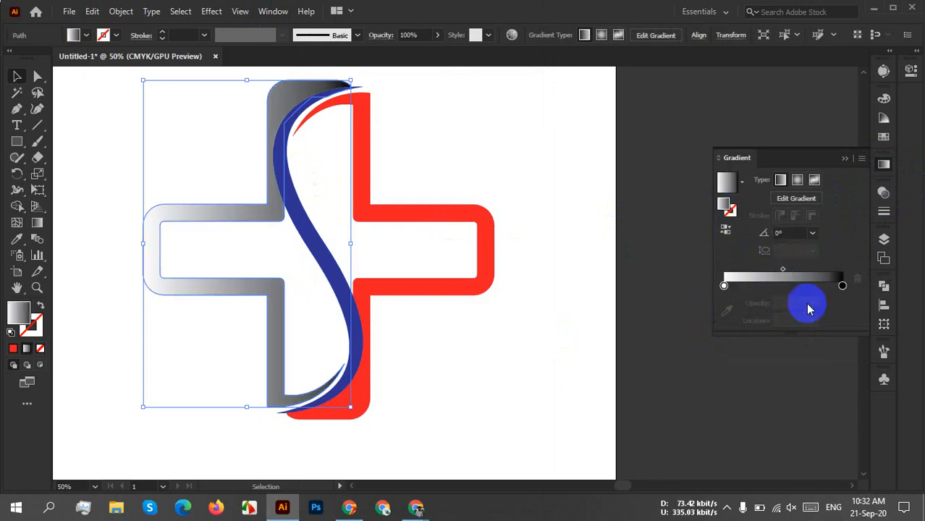
# Set the starting colour stop of the left half's gradient to the magenta-pink swatch.
pyautogui.click(724, 287)
pyautogui.doubleClick(723, 287)
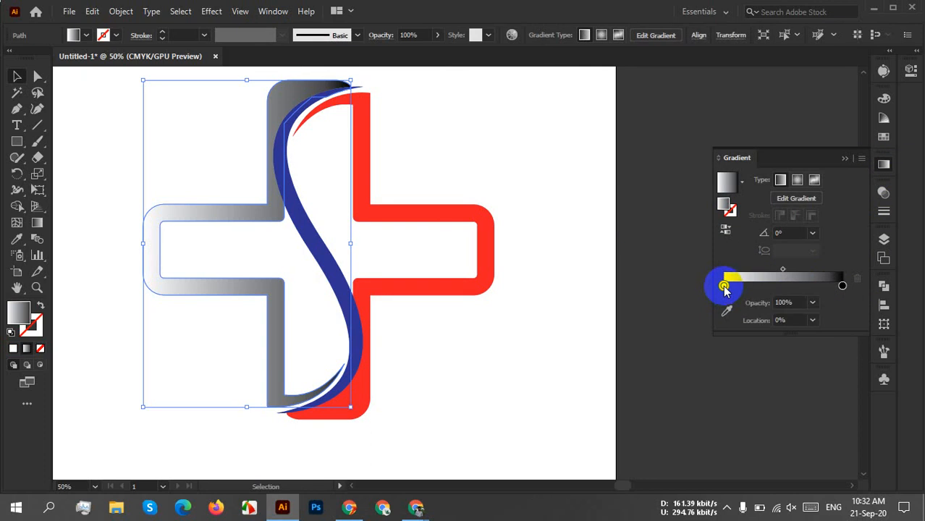
pyautogui.click(668, 358)
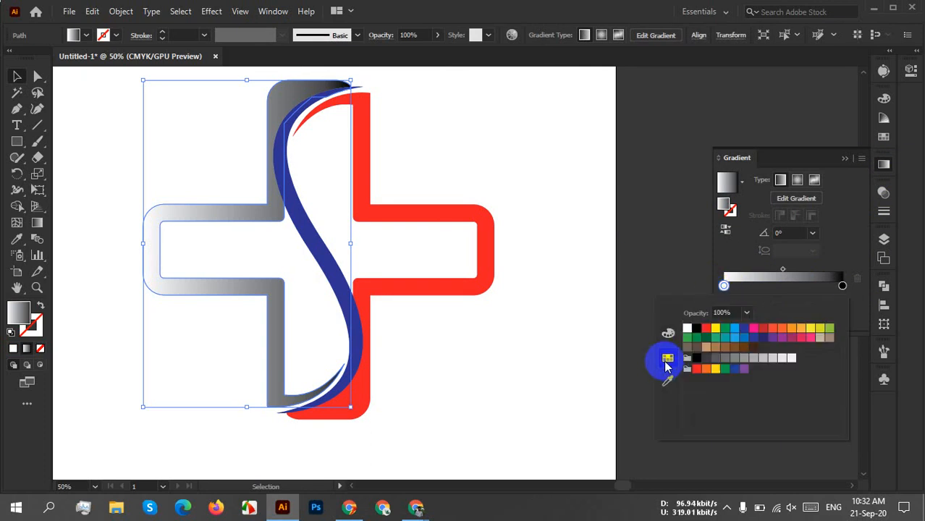
pyautogui.click(754, 330)
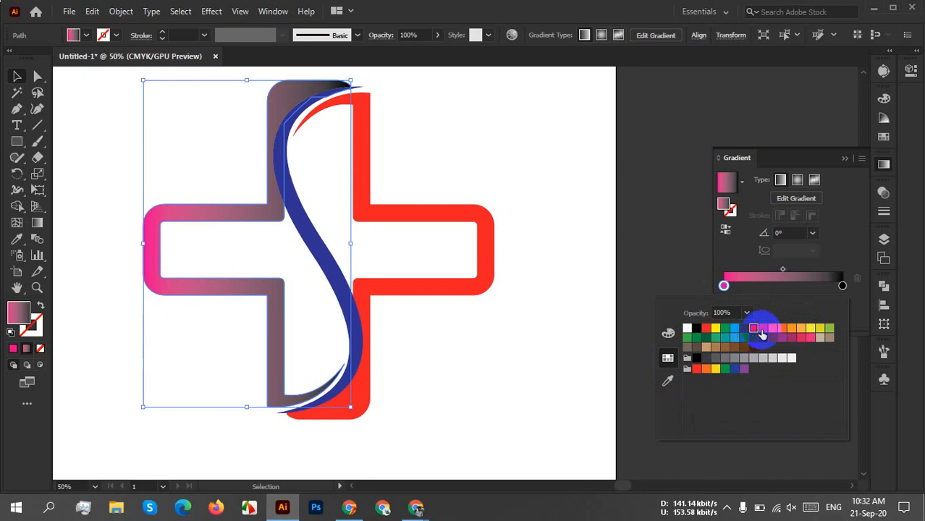
# Set the ending gradient stop to the pink swatch with M 95% and Y 20%, and darken it to K 58%.
pyautogui.doubleClick(843, 287)
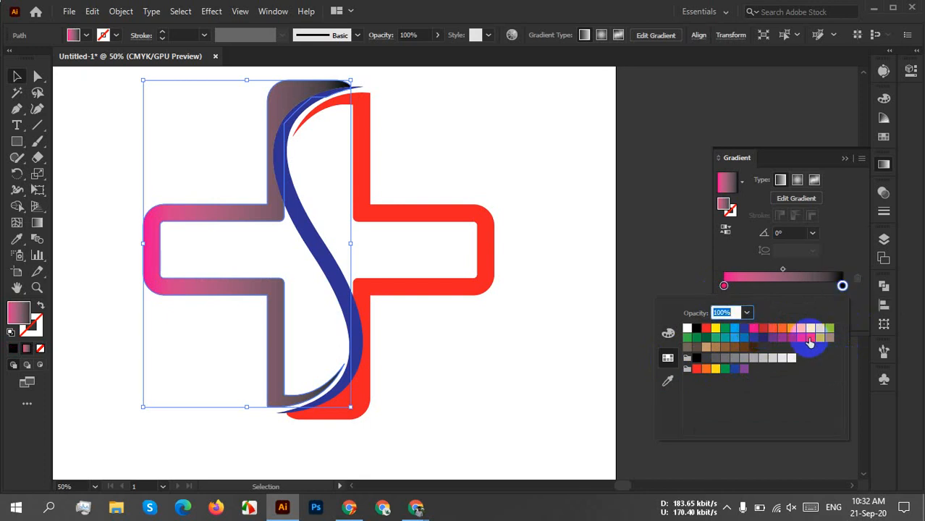
pyautogui.click(810, 338)
pyautogui.click(667, 333)
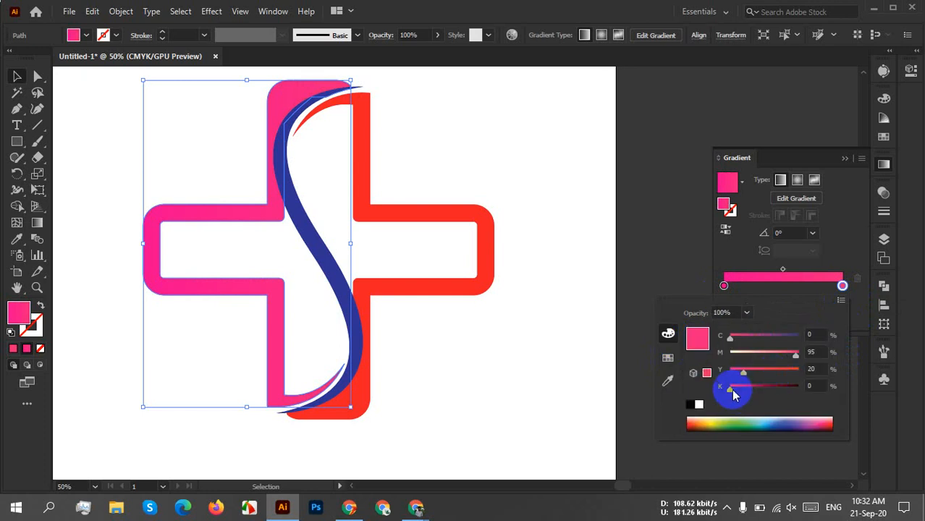
pyautogui.moveTo(733, 392); pyautogui.dragTo(773, 393)
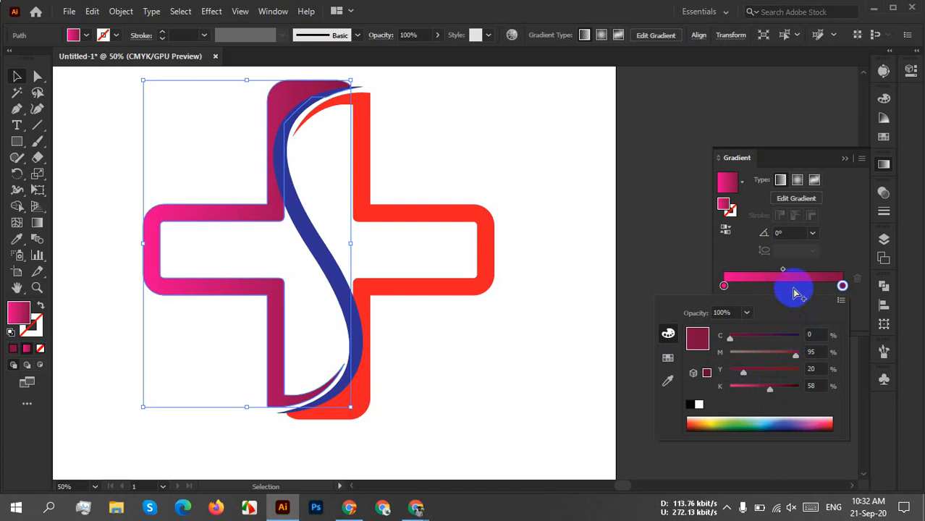
# Set the angle of the left half's gradient to 90°.
pyautogui.click(809, 237)
pyautogui.click(811, 233)
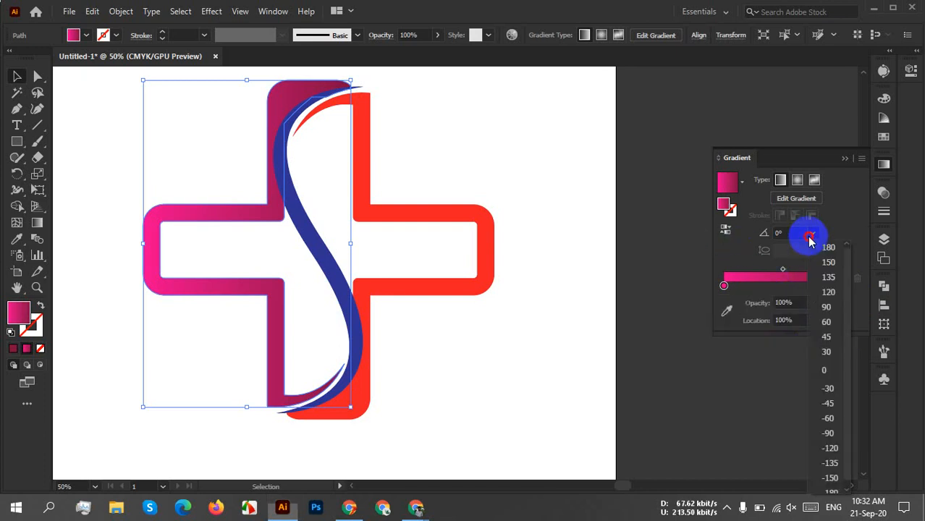
pyautogui.click(827, 307)
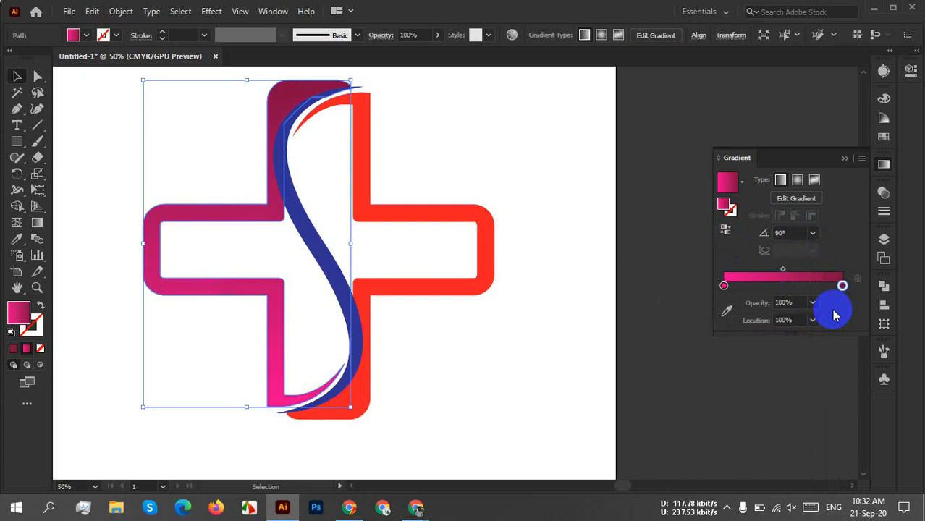
# Reverse the gradient on the left half of the cross and deselect it.
pyautogui.click(726, 229)
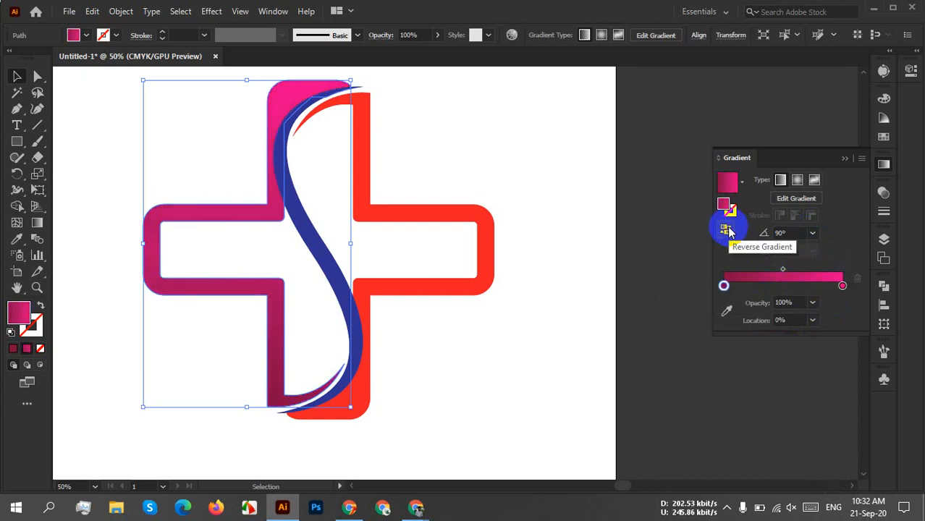
pyautogui.click(495, 362)
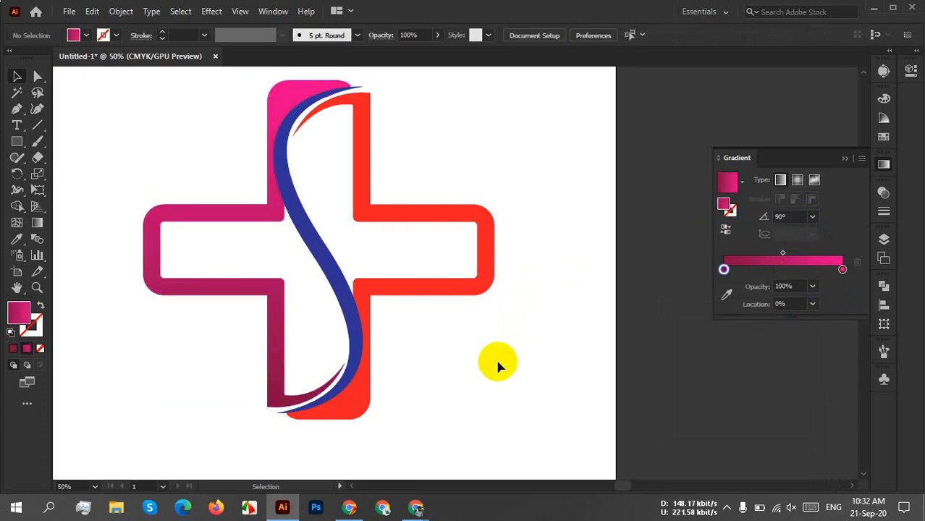
# Apply a linear gradient to the red right half of the cross and set its starting stop to the CMYK Cyan swatch.
pyautogui.click(450, 225)
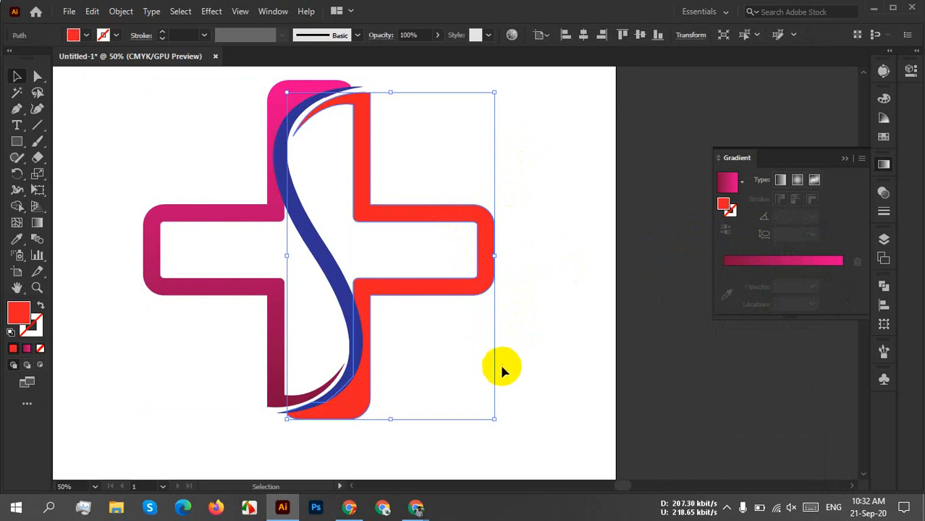
pyautogui.click(788, 262)
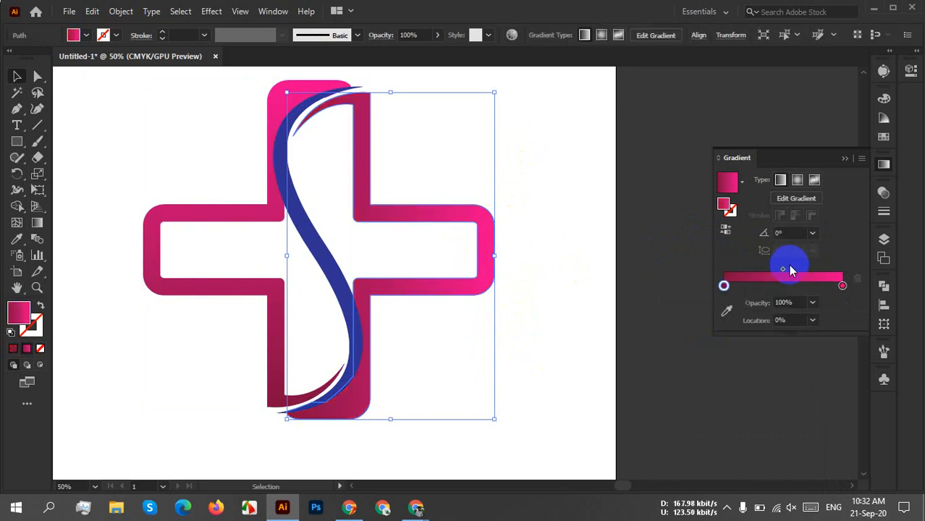
pyautogui.click(724, 286)
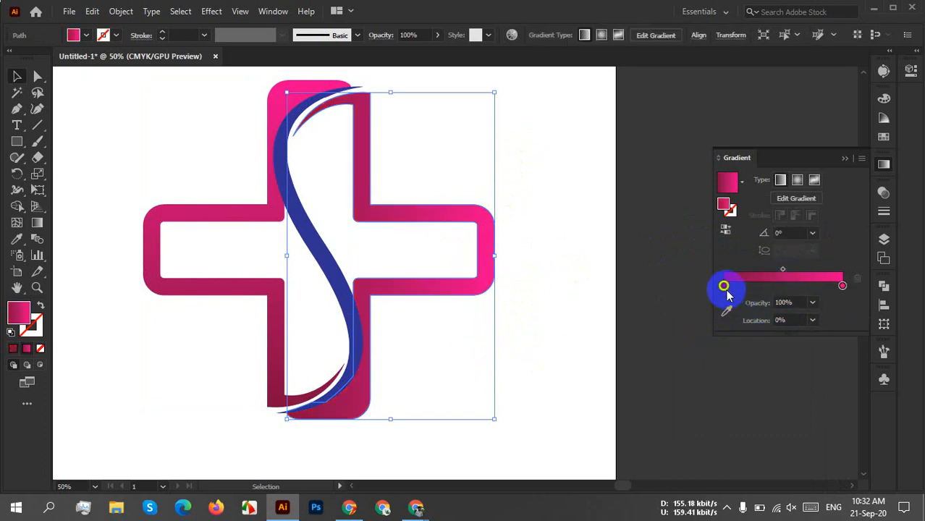
pyautogui.doubleClick(724, 286)
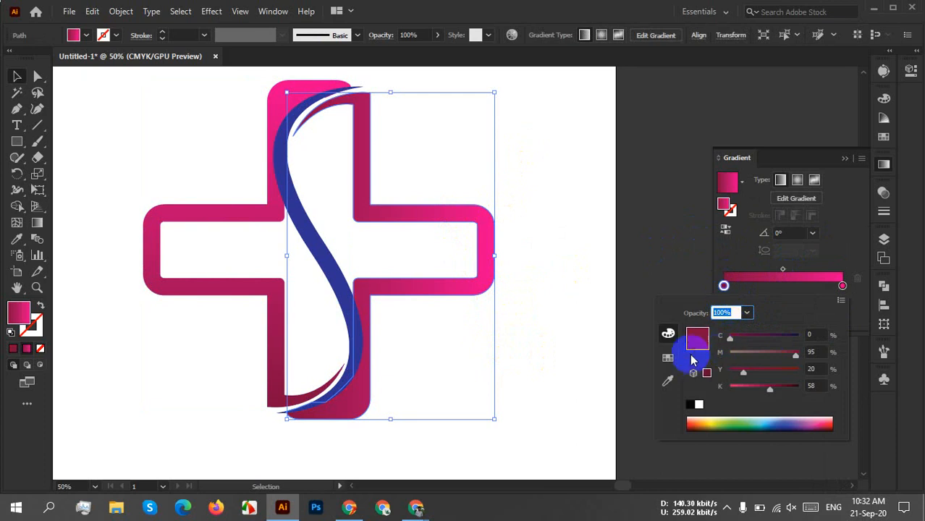
pyautogui.click(668, 359)
pyautogui.click(733, 330)
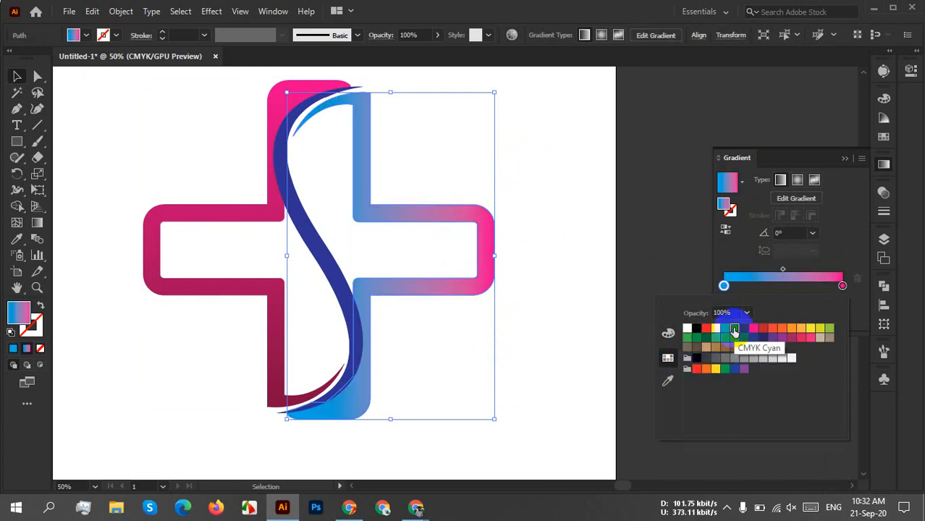
# Set the ending stop of the right half's gradient to a dark blue swatch.
pyautogui.click(841, 286)
pyautogui.doubleClick(843, 287)
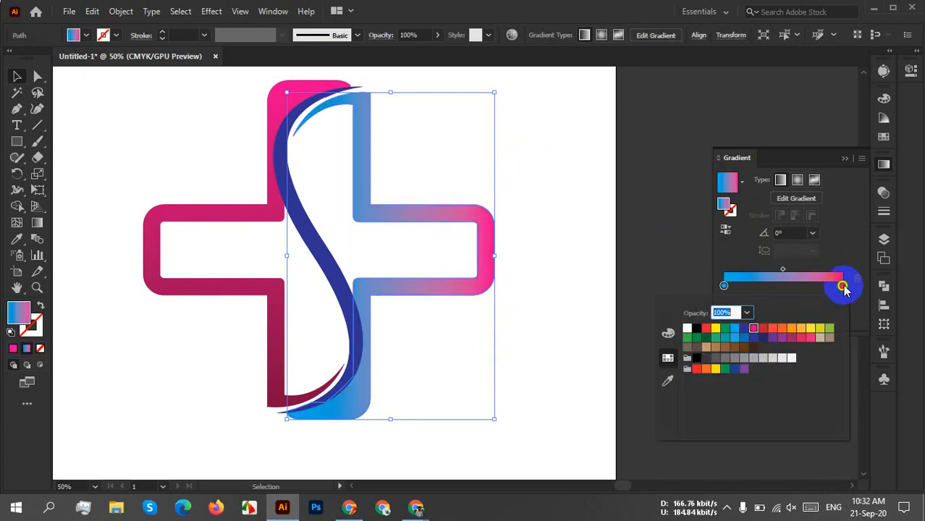
pyautogui.click(753, 338)
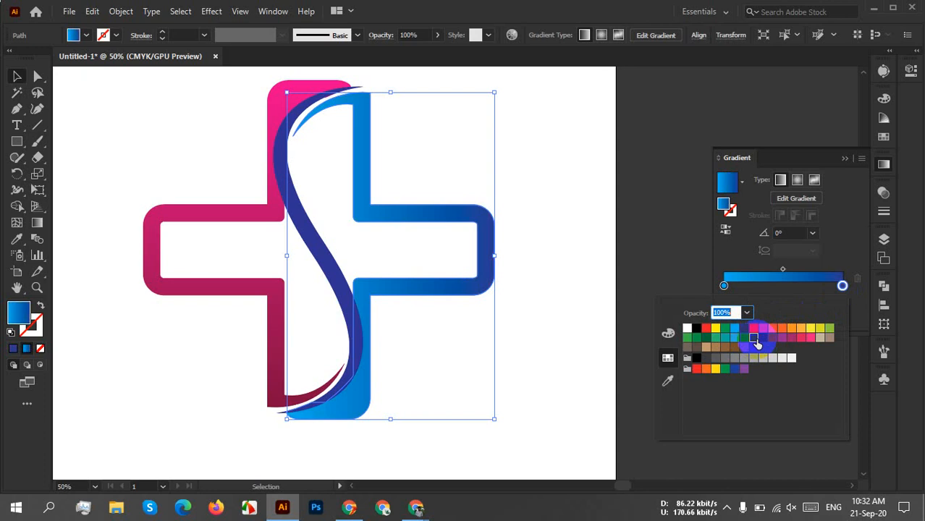
# Set the angle of the right half's gradient to -90° and deselect the shape.
pyautogui.click(812, 236)
pyautogui.click(813, 236)
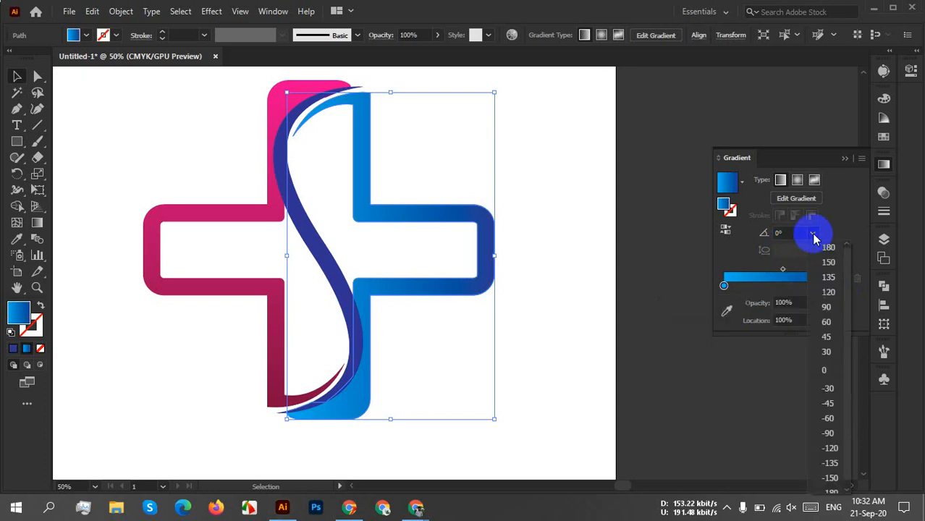
pyautogui.click(825, 308)
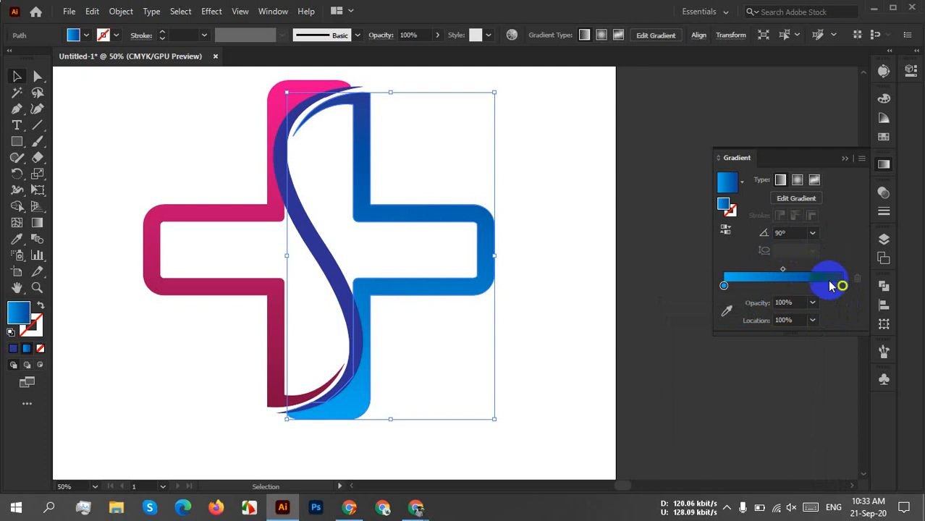
pyautogui.click(812, 233)
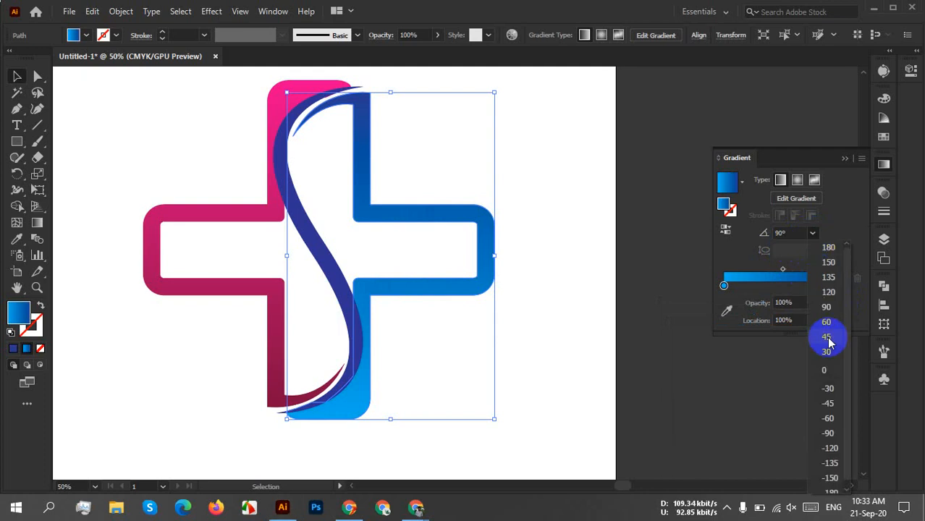
pyautogui.click(830, 433)
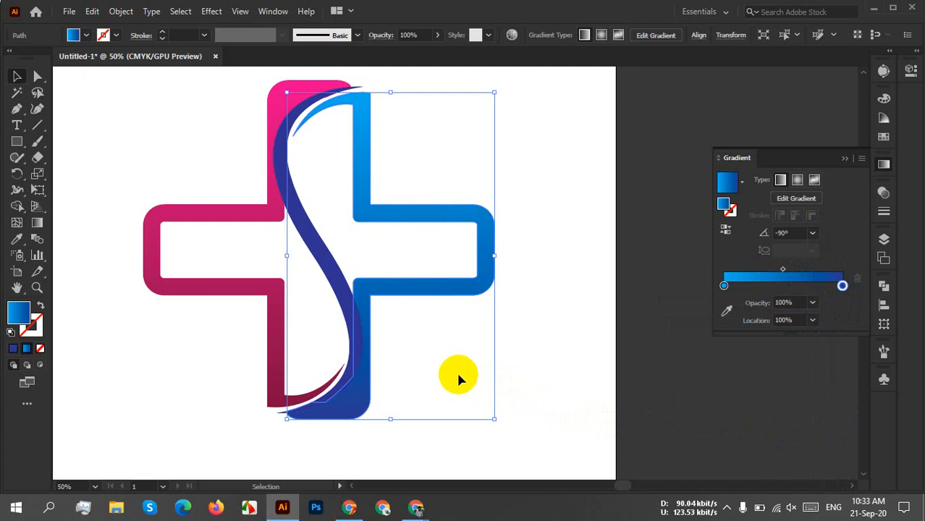
pyautogui.click(482, 355)
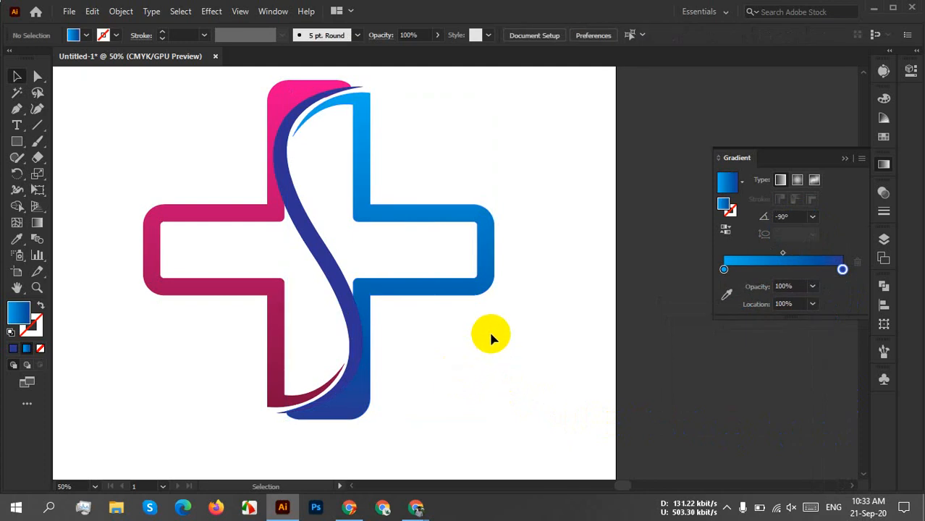
# Apply a linear gradient to the S-curve and set its starting stop to the green swatch C=85 M=10 Y=100 K=10.
pyautogui.click(327, 265)
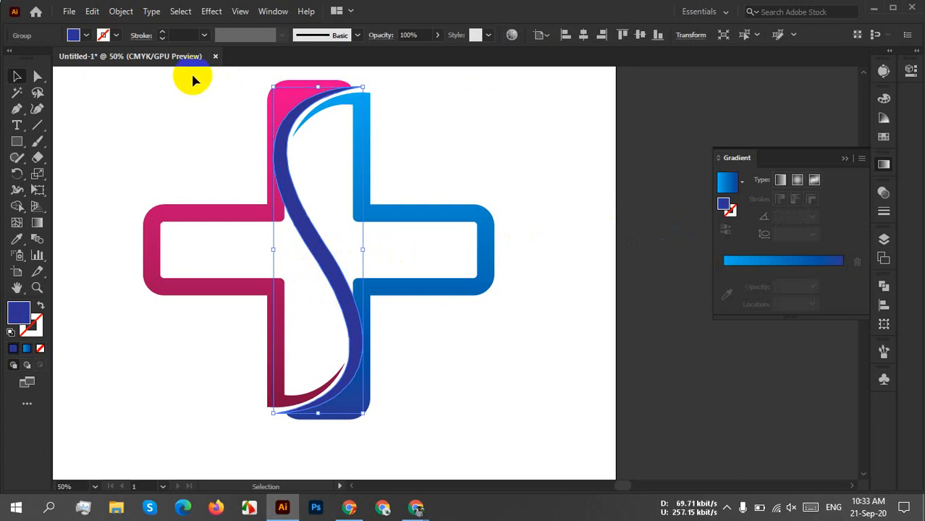
pyautogui.click(795, 262)
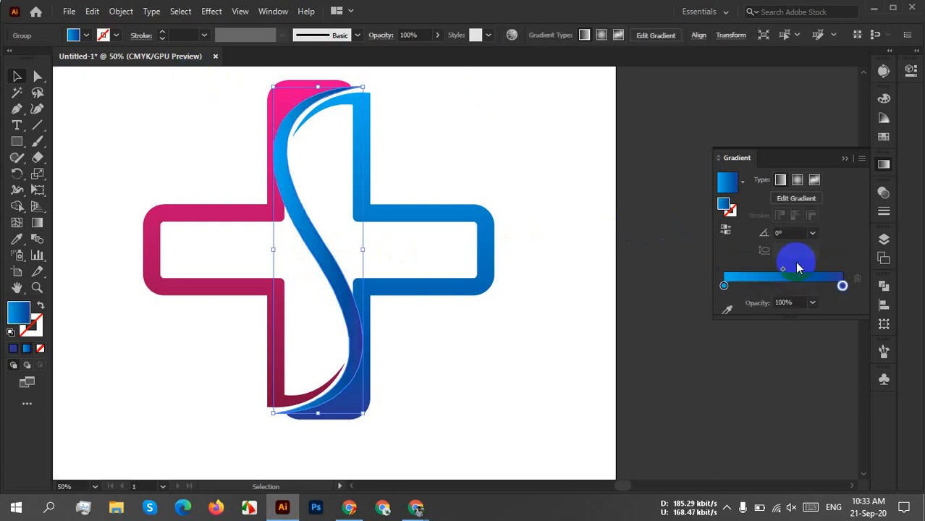
pyautogui.doubleClick(723, 286)
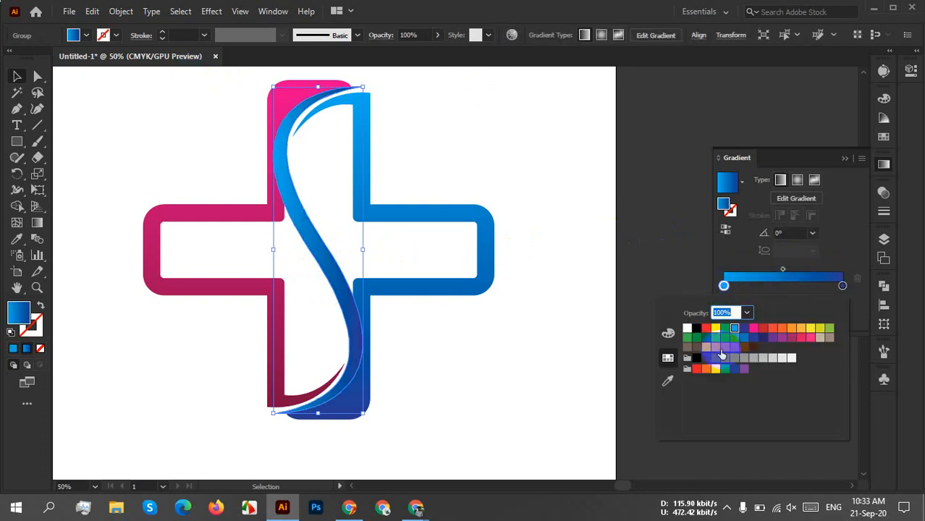
pyautogui.click(706, 339)
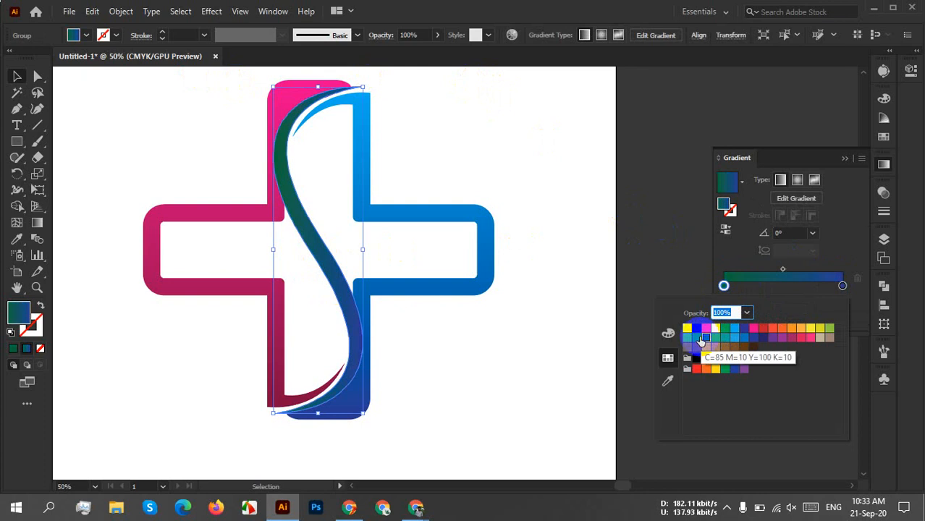
pyautogui.click(695, 342)
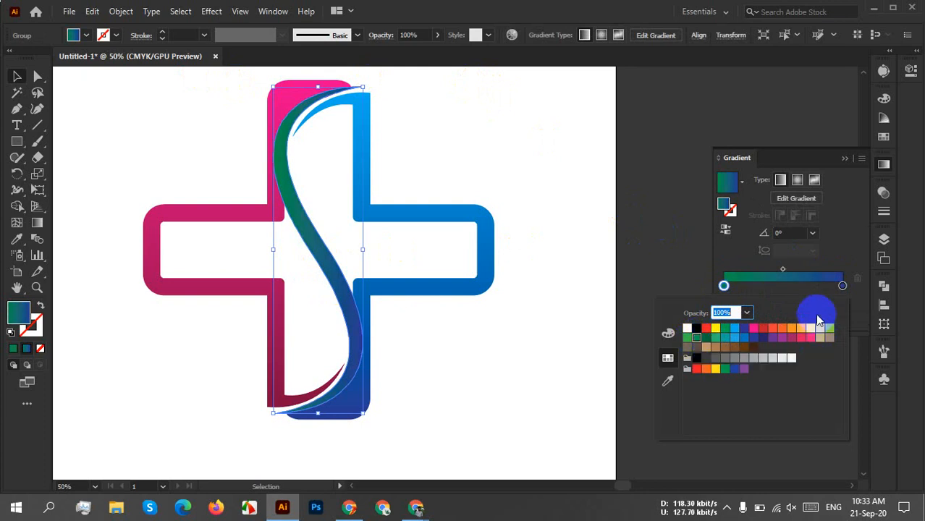
# Set the ending stop of the S-curve's gradient to the light yellow-green swatch and deselect the curve.
pyautogui.doubleClick(843, 287)
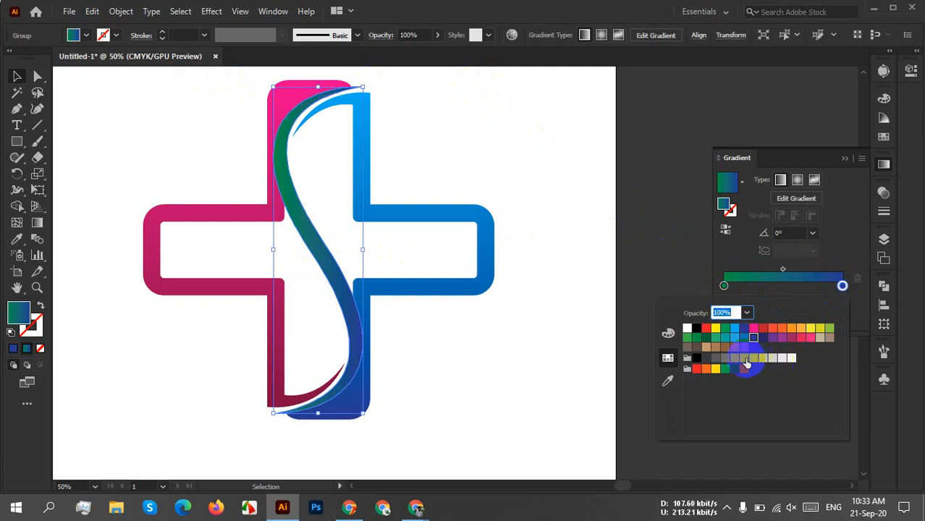
pyautogui.click(830, 330)
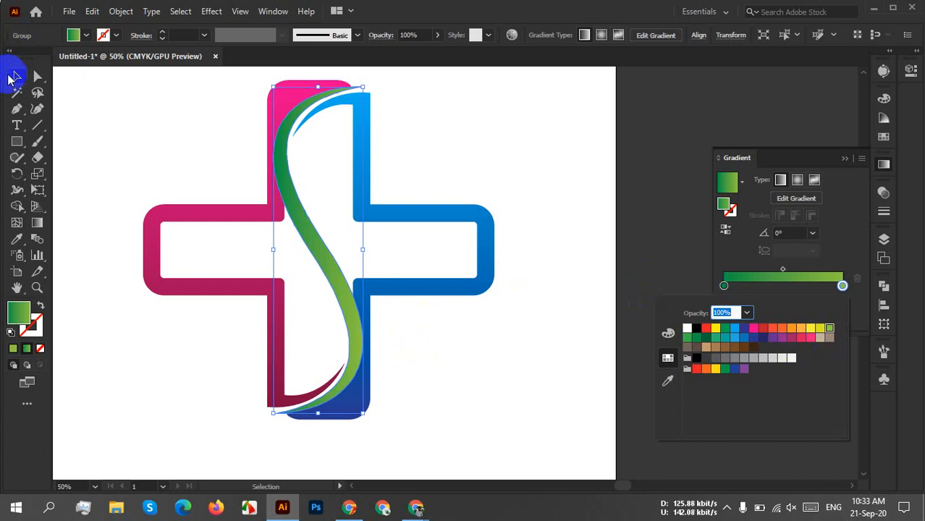
pyautogui.click(17, 77)
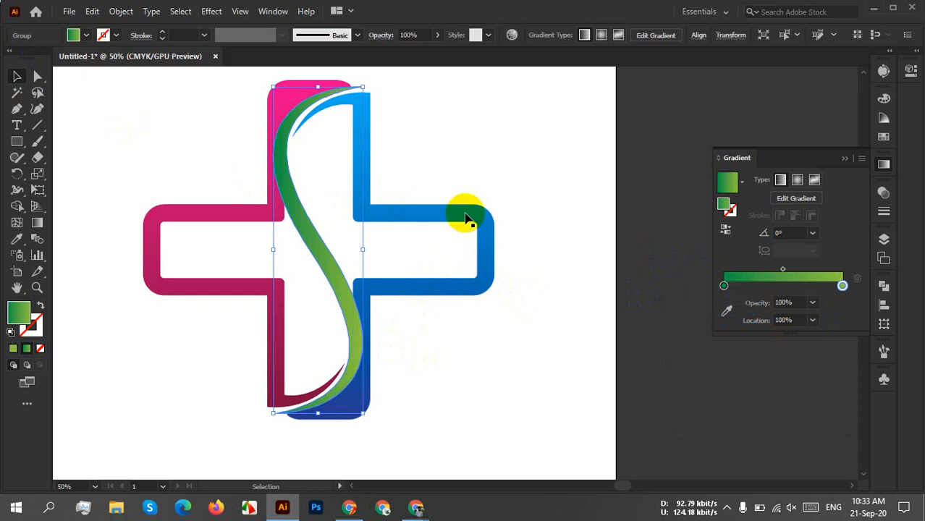
pyautogui.click(455, 156)
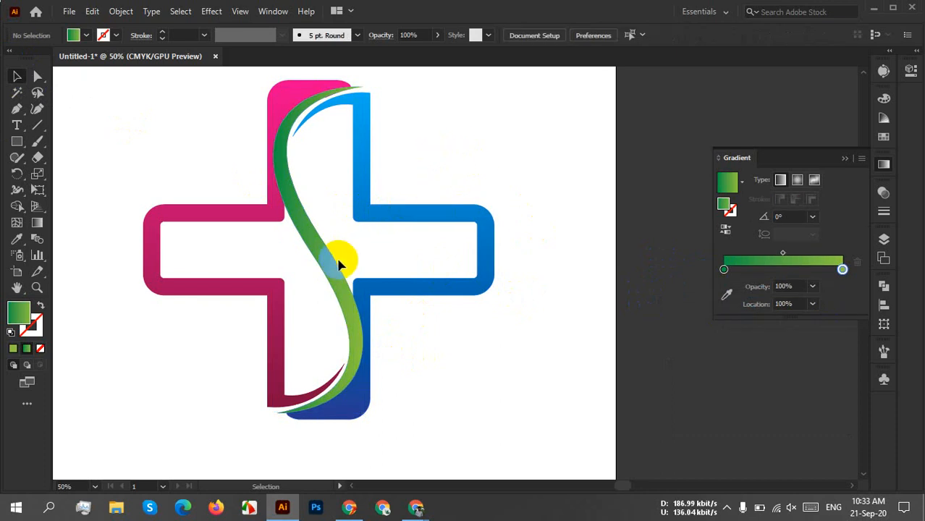
# Draw a closed Pen wedge from the S-curve's lower tip, curving to the blue half's bottom edge, to fill the gap beside its rounded corner.
pyautogui.scroll(1, 338, 447)
pyautogui.scroll(5, 338, 447)
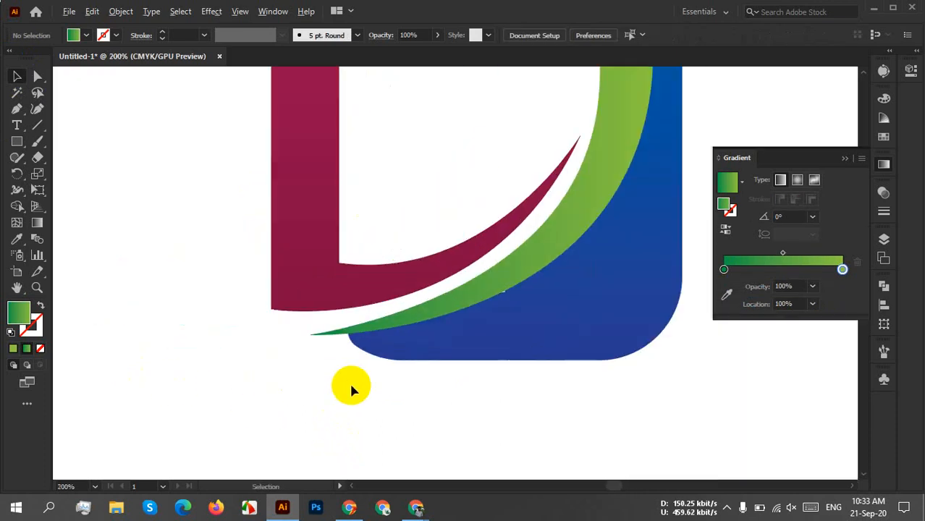
pyautogui.scroll(2, 325, 357)
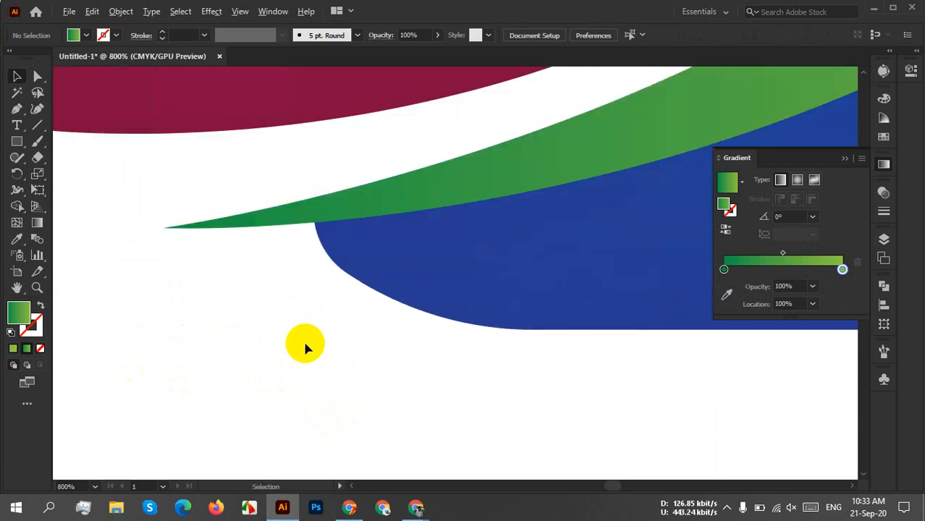
pyautogui.moveTo(203, 354); pyautogui.dragTo(205, 377)
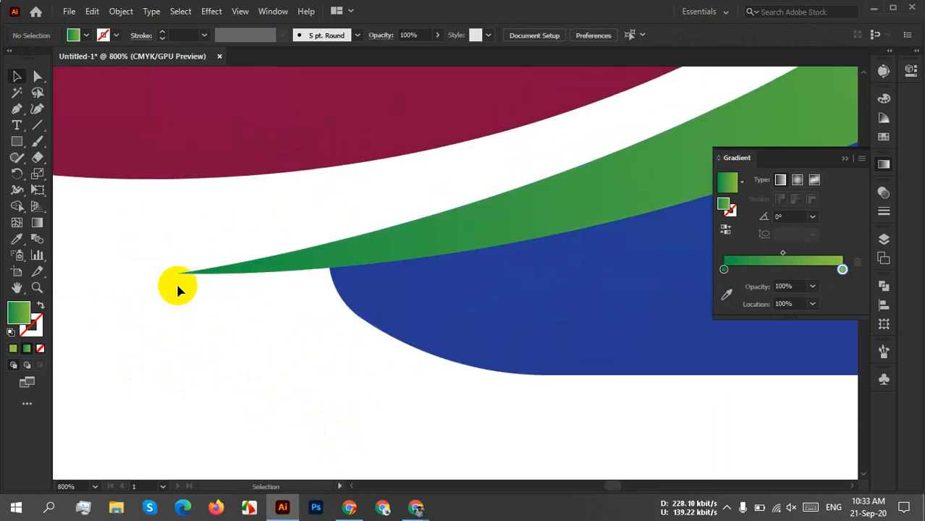
pyautogui.click(16, 110)
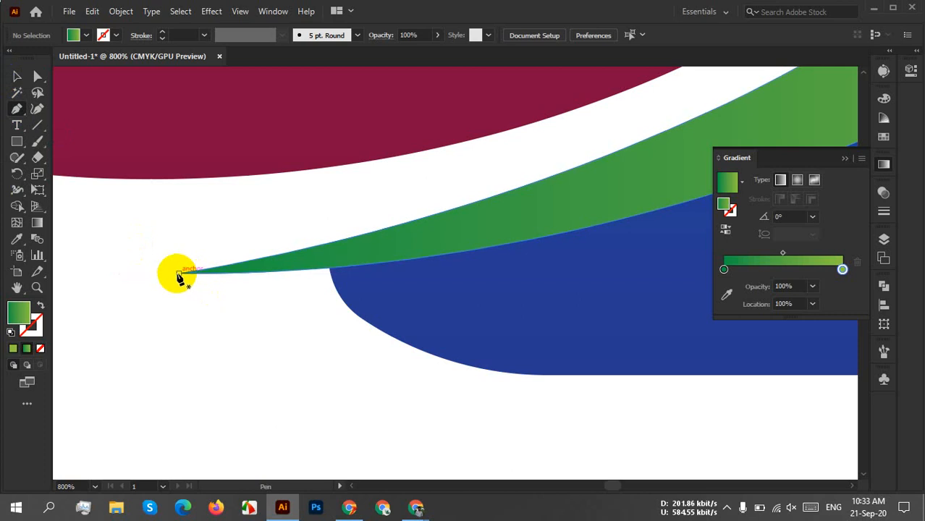
pyautogui.click(180, 274)
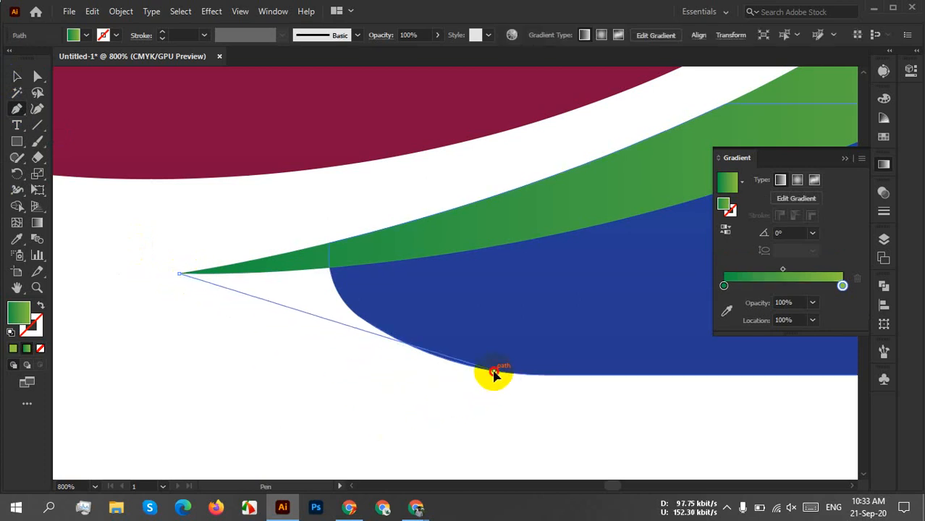
pyautogui.moveTo(494, 371); pyautogui.dragTo(692, 378)
pyautogui.hotkey('ctrl', 'z')
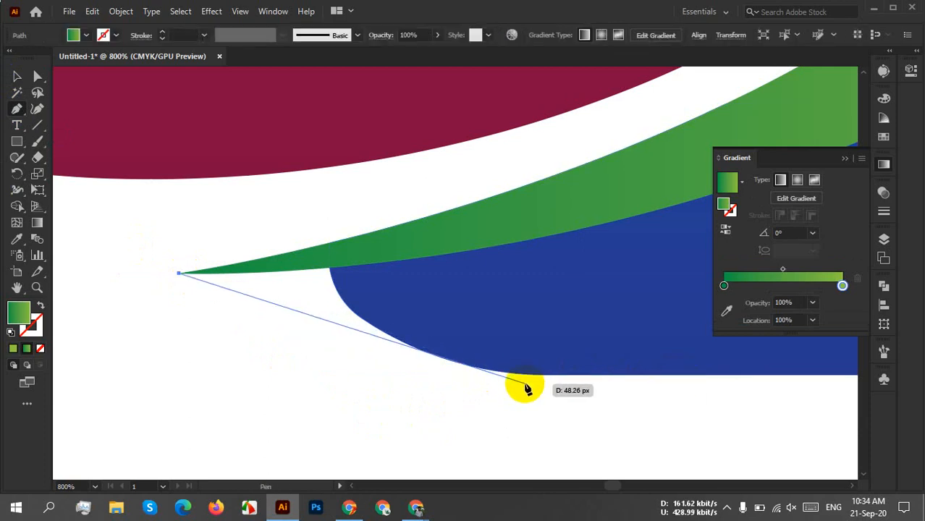
pyautogui.moveTo(518, 376); pyautogui.dragTo(637, 388)
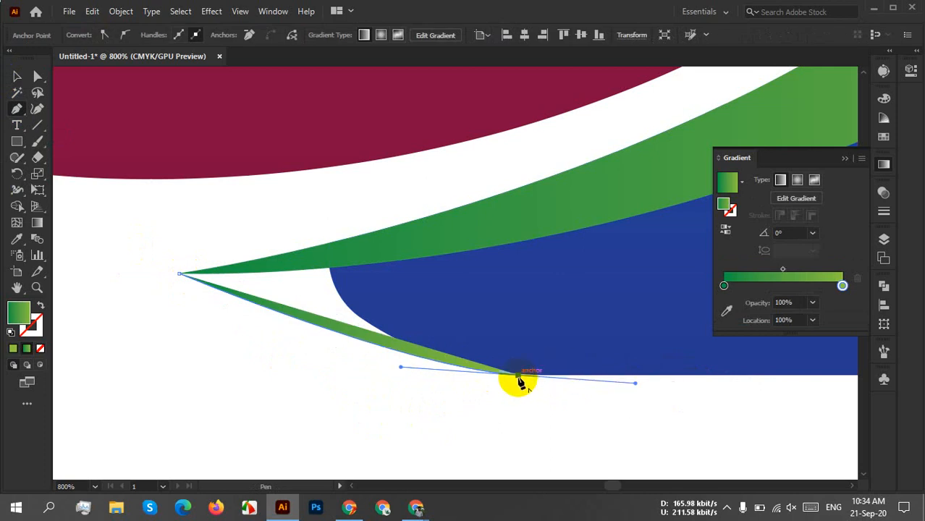
pyautogui.moveTo(518, 376); pyautogui.dragTo(507, 251)
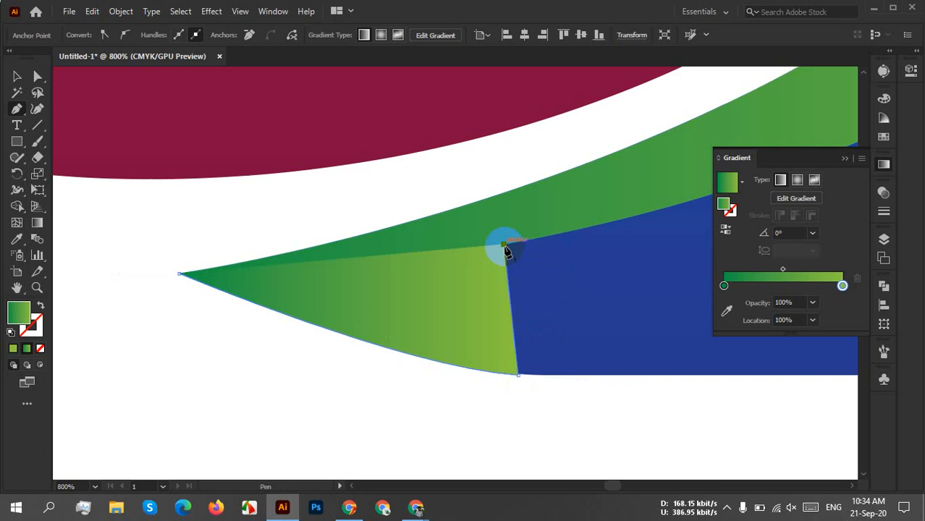
pyautogui.click(186, 276)
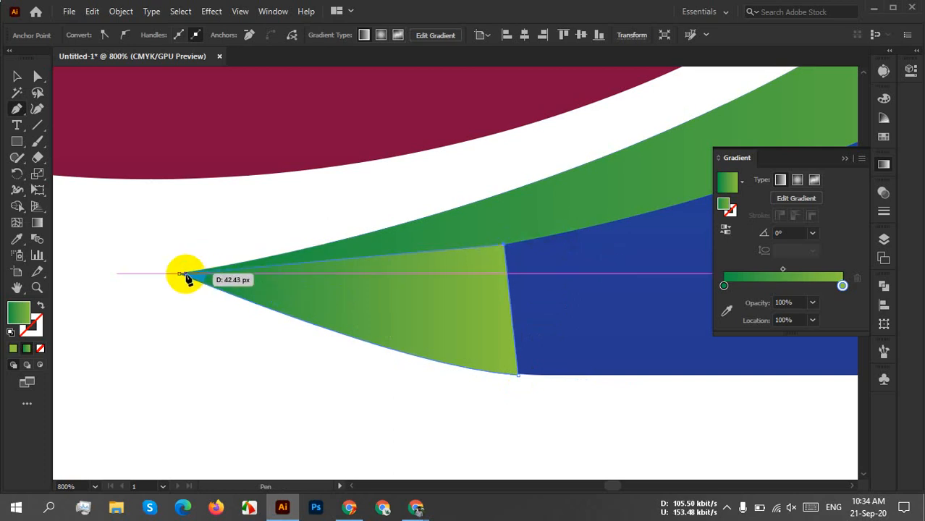
pyautogui.moveTo(185, 279); pyautogui.dragTo(181, 278)
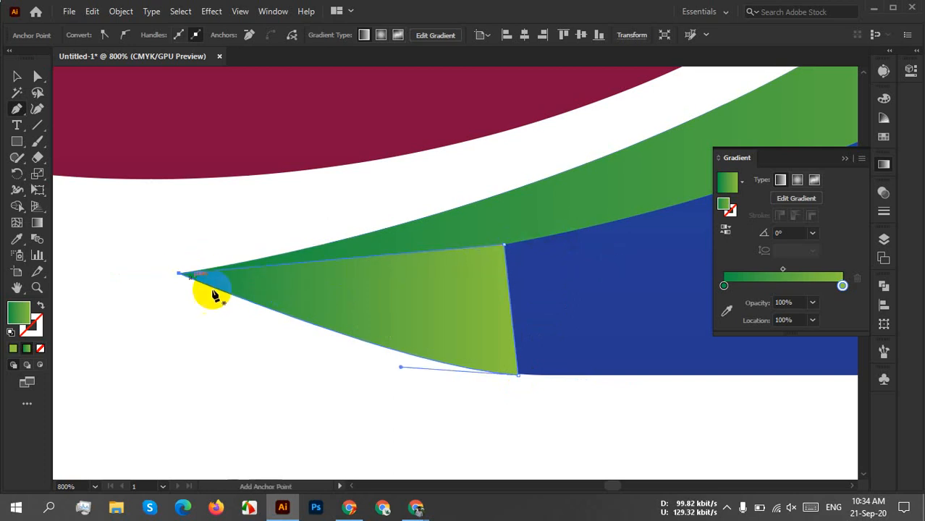
pyautogui.press('v')
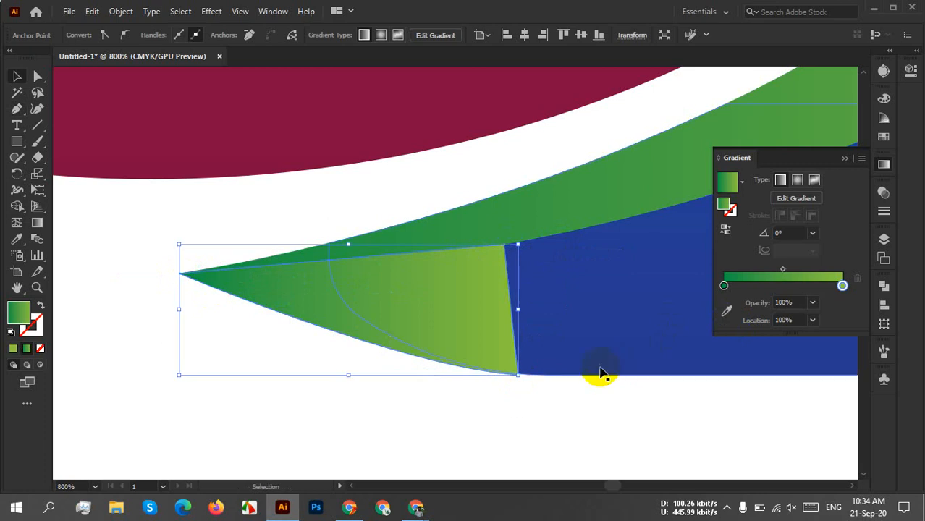
pyautogui.click(511, 401)
# Bring the blue half to the front so it covers the green wedge at the S-curve's lower tip, and deselect.
pyautogui.click(635, 333)
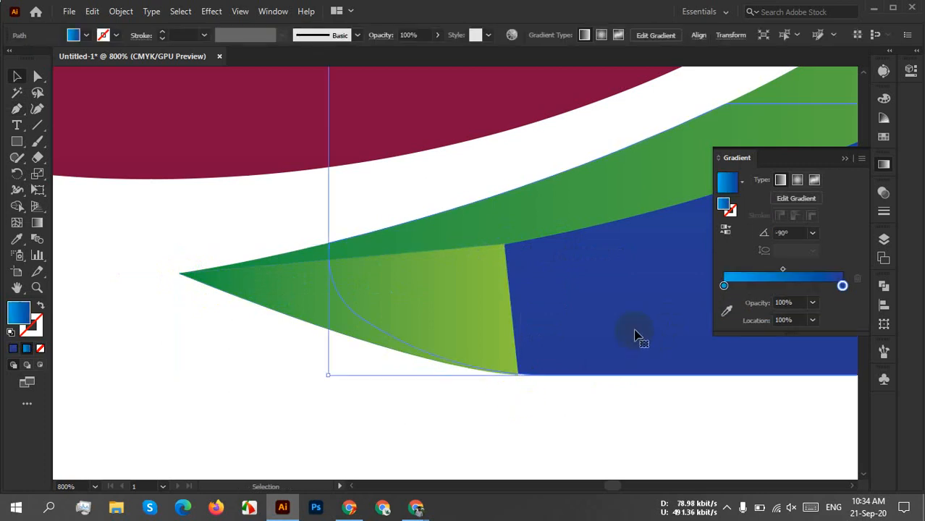
pyautogui.click(413, 331)
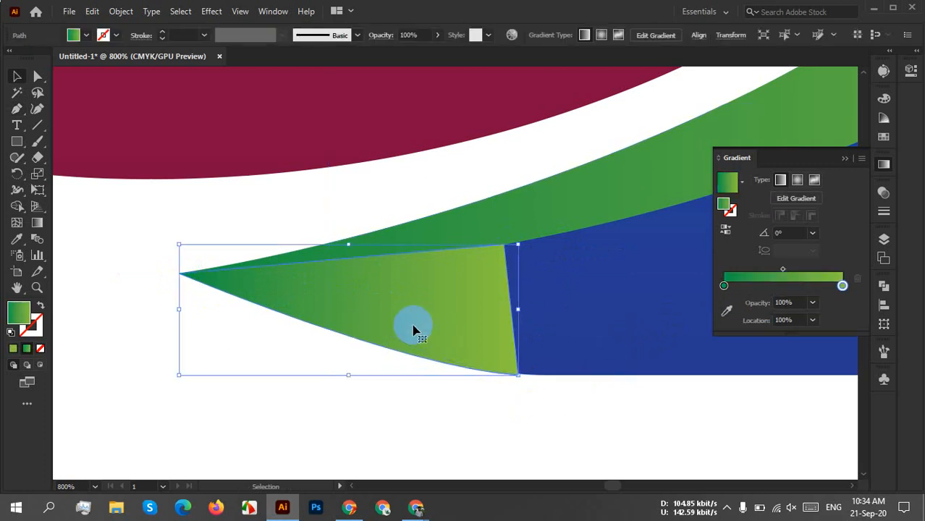
pyautogui.rightClick(623, 331)
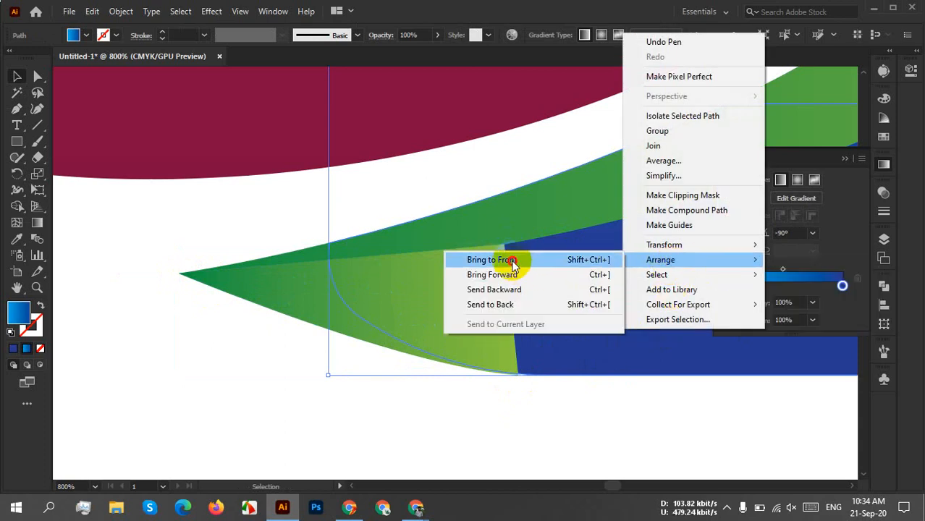
pyautogui.click(518, 259)
pyautogui.click(408, 416)
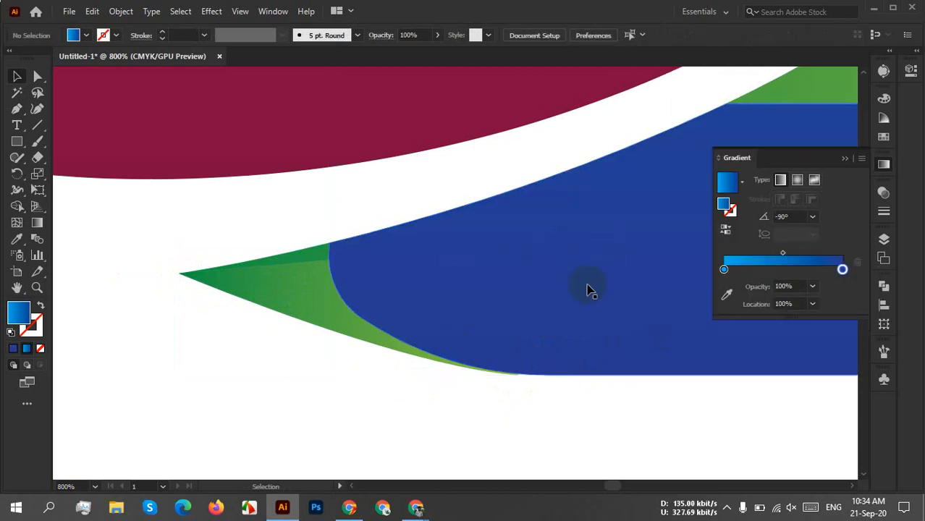
# Arrange the green S-curve in front of the blue half and deselect it.
pyautogui.rightClick(801, 92)
pyautogui.moveTo(846, 246)
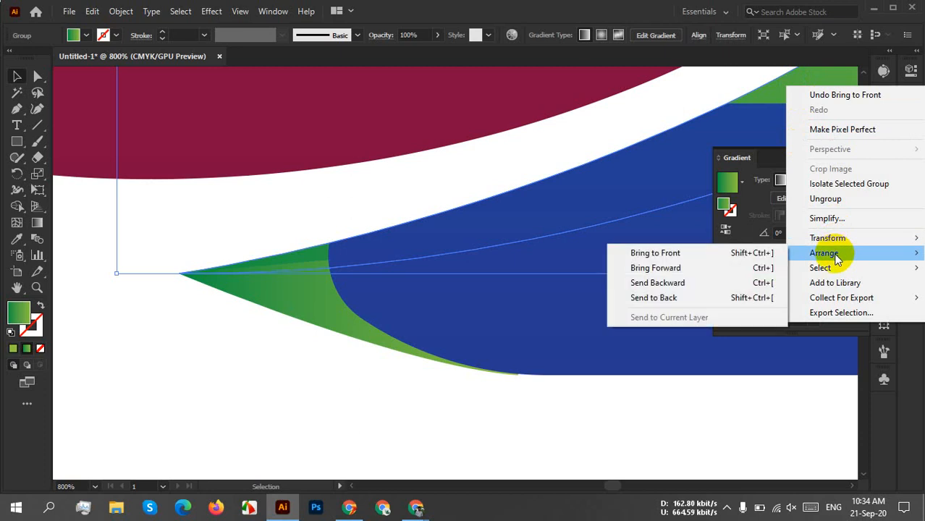
pyautogui.click(673, 269)
pyautogui.click(247, 397)
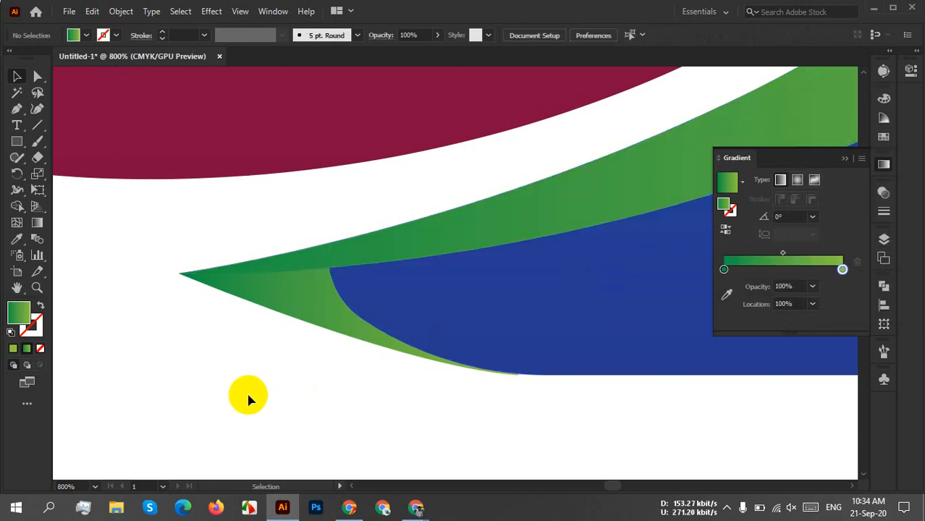
# Copy the blue half's gradient onto the wedge at the S-curve's lower tip with the Eyedropper.
pyautogui.scroll(-6, 304, 374)
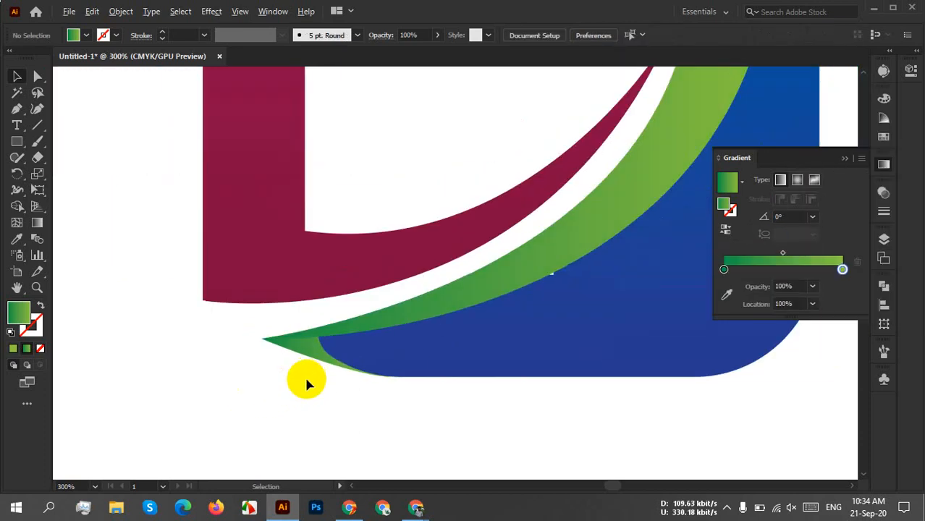
pyautogui.scroll(4, 305, 386)
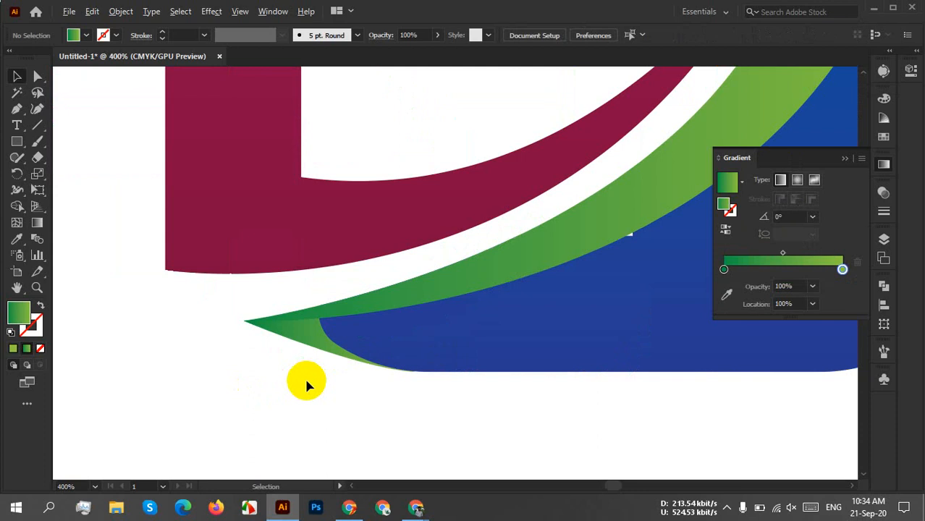
pyautogui.click(326, 340)
pyautogui.keyDown('shift'); pyautogui.click(510, 354); pyautogui.keyUp('shift')
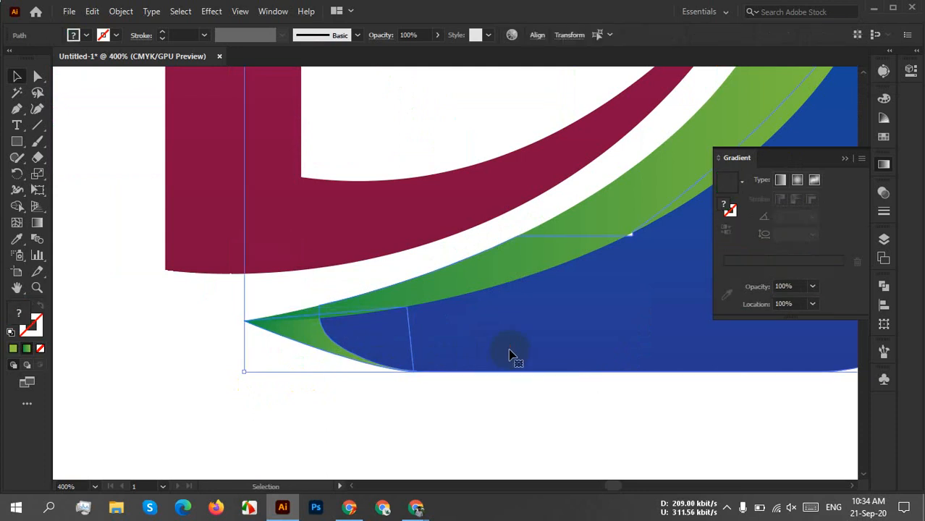
pyautogui.click(305, 346)
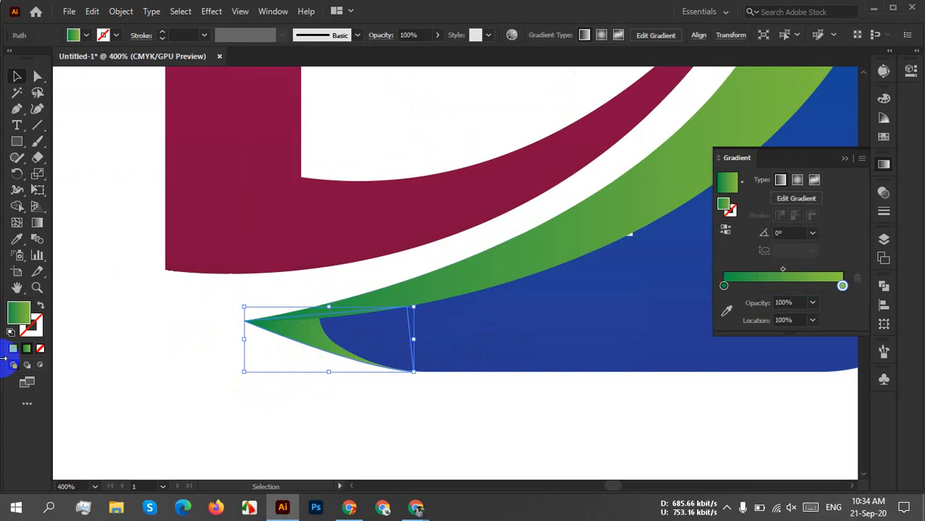
pyautogui.click(18, 243)
pyautogui.click(526, 369)
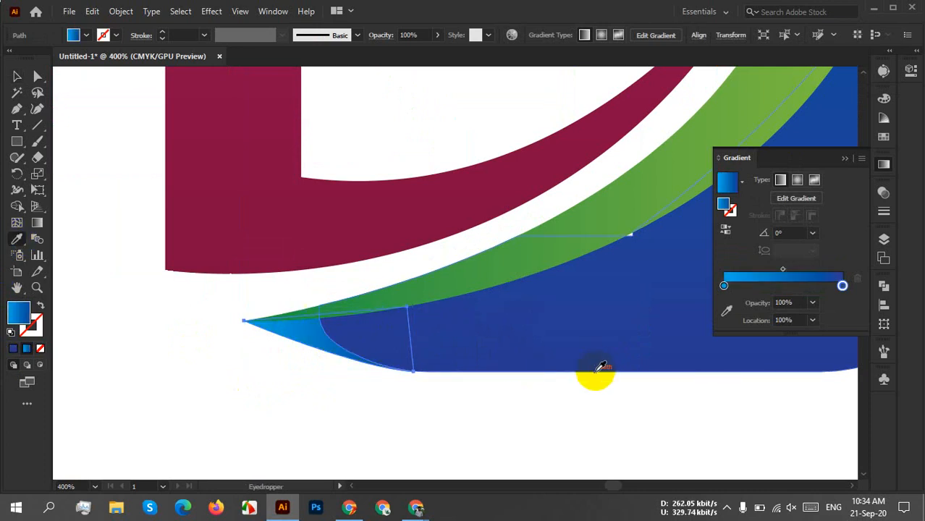
# Fill the wedge at the S-curve's lower tip with the solid dark blue swatch matching the blue half's bottom, and deselect it.
pyautogui.click(80, 37)
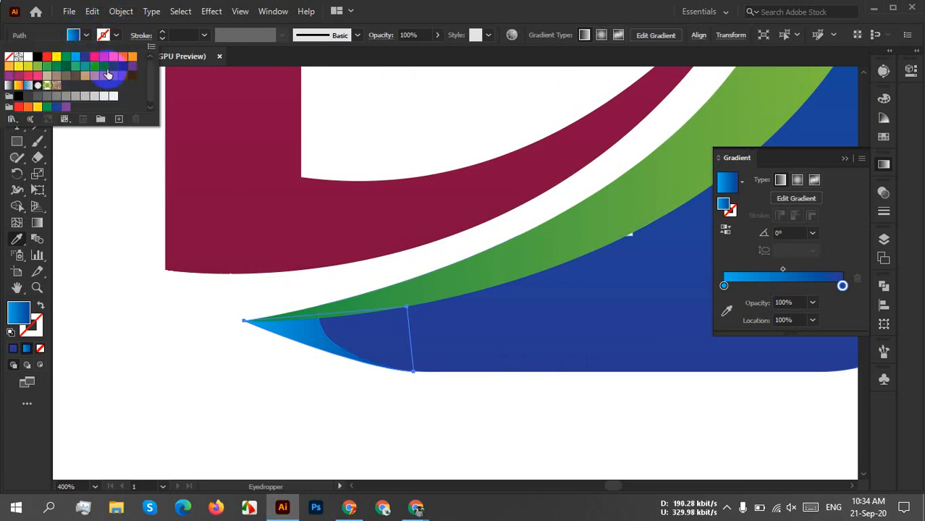
pyautogui.click(105, 67)
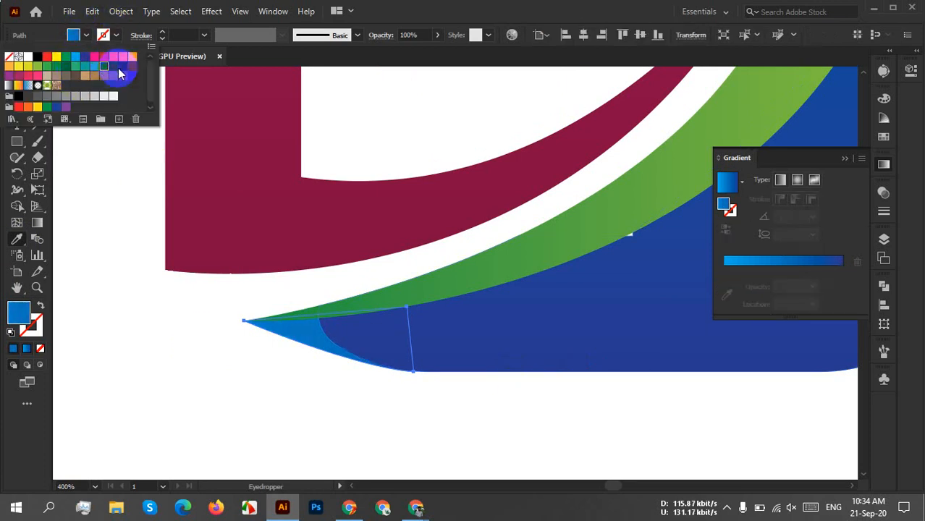
pyautogui.click(115, 66)
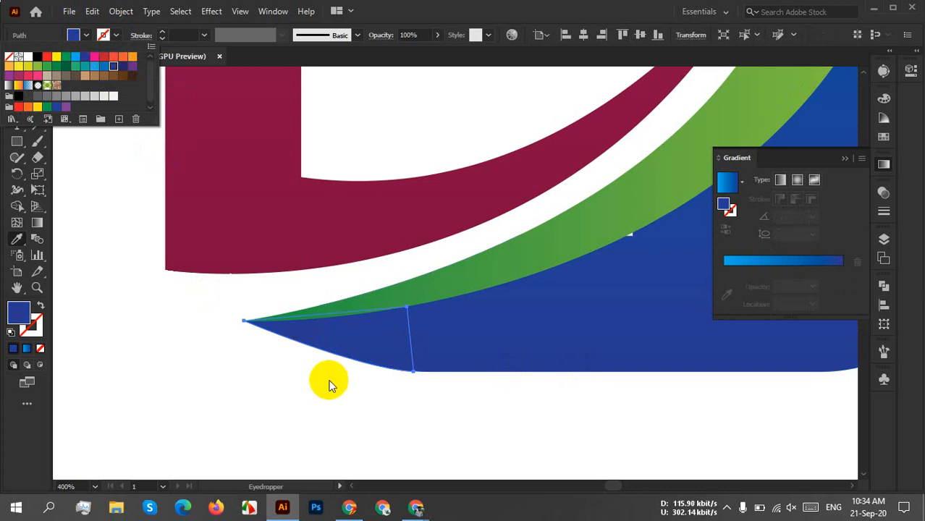
pyautogui.press('v')
pyautogui.click(453, 430)
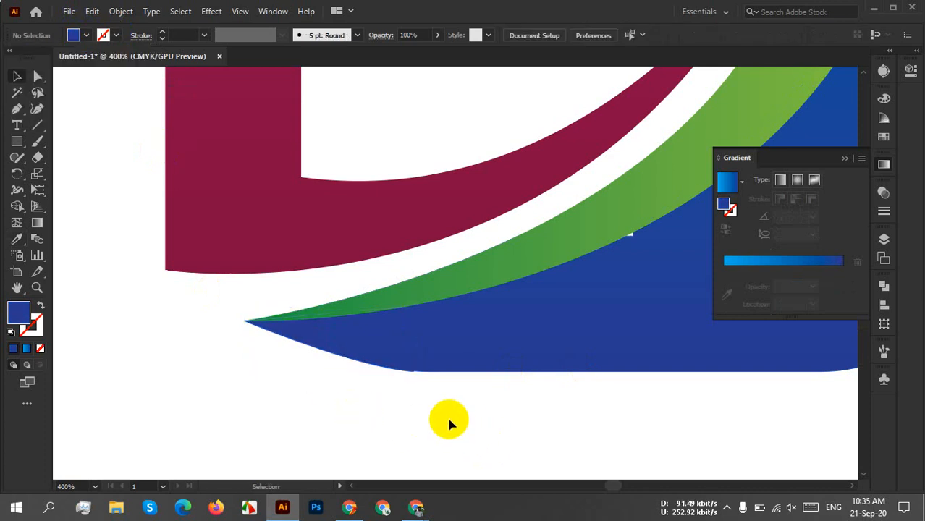
# Start a Pen path where the pink half's top edge begins to round, with a curved segment to the S-curve's upper tip.
pyautogui.scroll(-5, 448, 422)
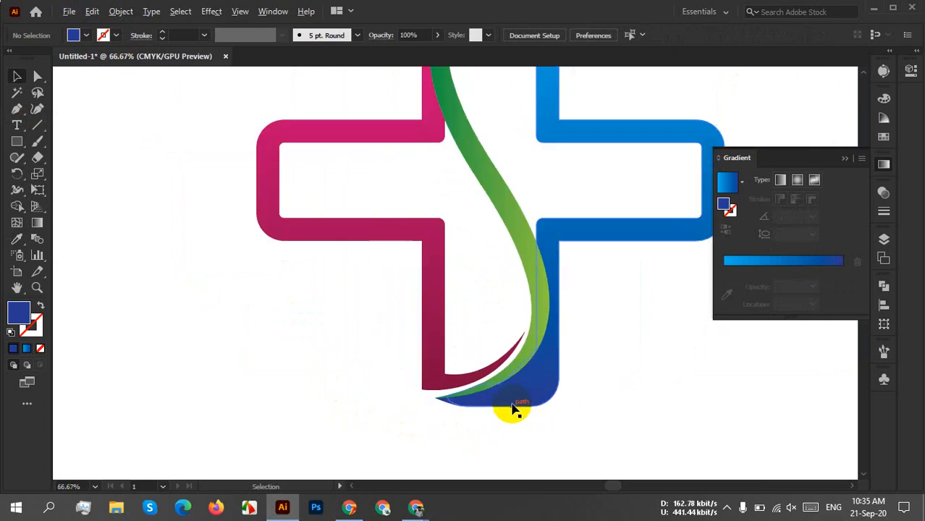
pyautogui.moveTo(589, 341); pyautogui.dragTo(502, 475)
pyautogui.scroll(7, 447, 186)
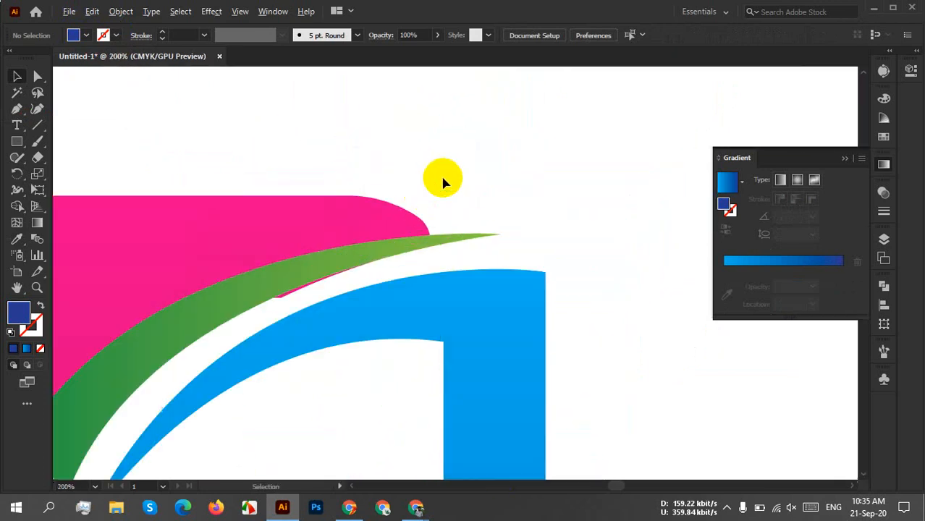
pyautogui.moveTo(505, 247); pyautogui.dragTo(456, 216)
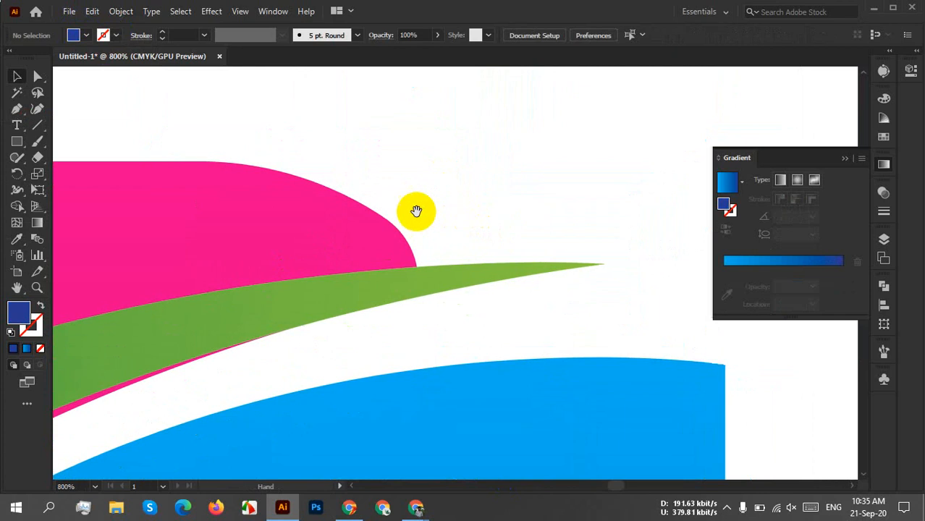
pyautogui.click(16, 114)
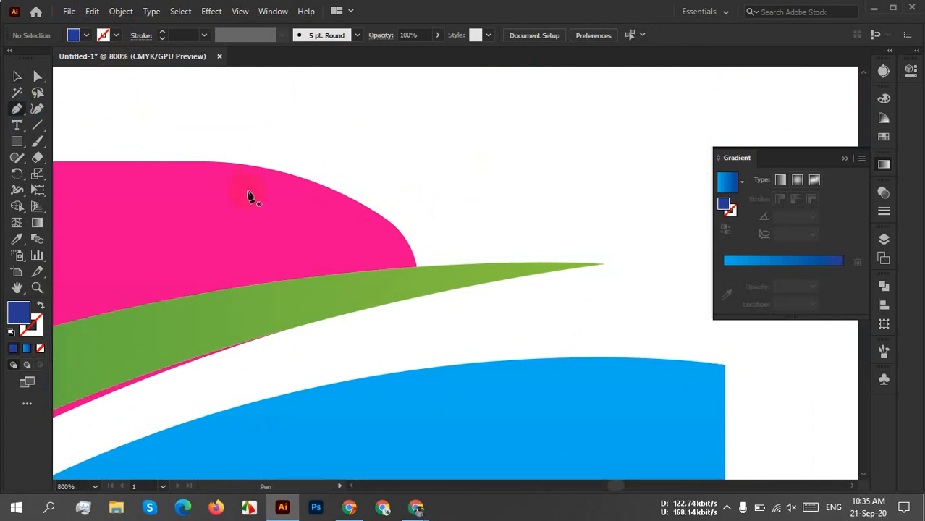
pyautogui.click(201, 161)
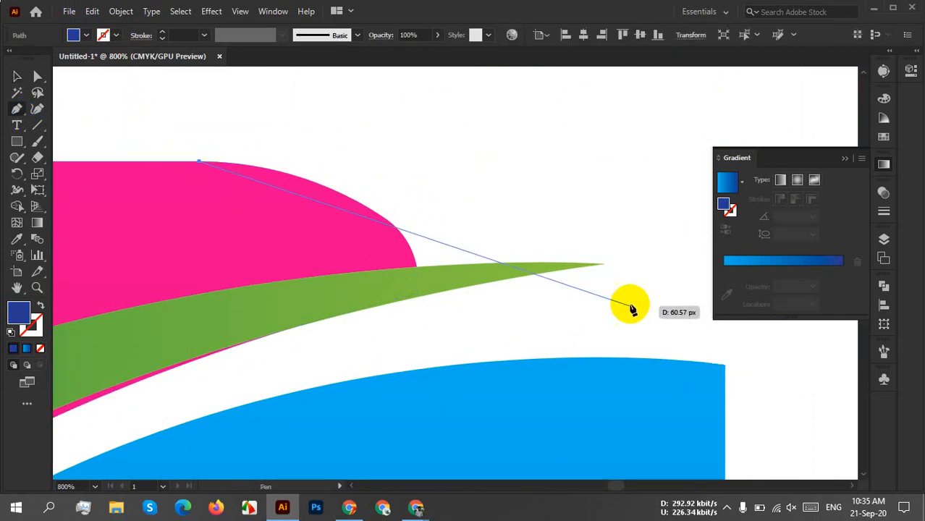
pyautogui.click(600, 261)
pyautogui.moveTo(612, 274); pyautogui.dragTo(850, 368)
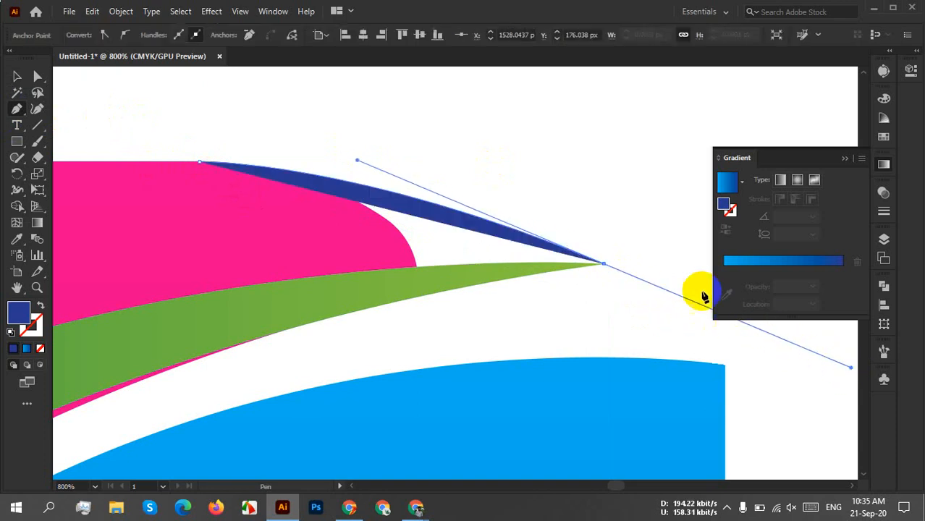
# Continue the Pen path back along the S-curve's upper edge, close it at its starting point over the pink half, and deselect it.
pyautogui.click(606, 264)
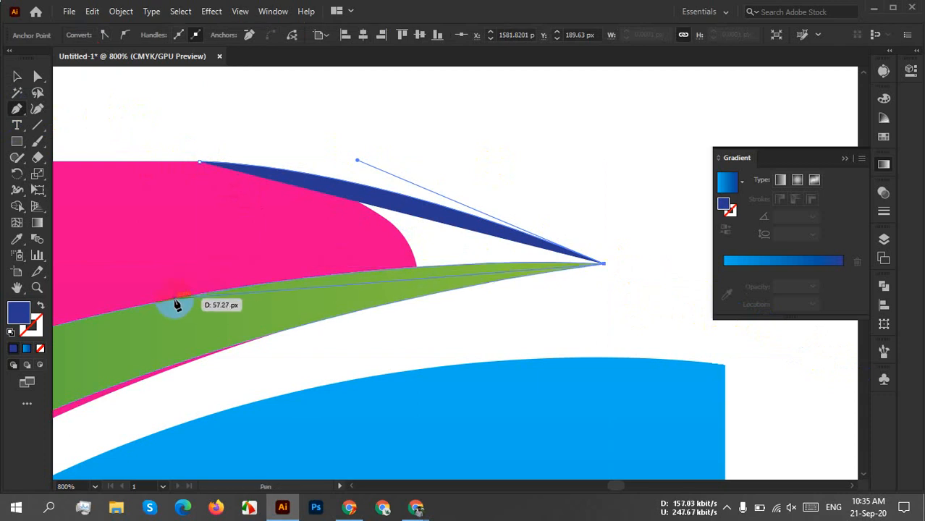
pyautogui.moveTo(173, 301); pyautogui.dragTo(109, 344)
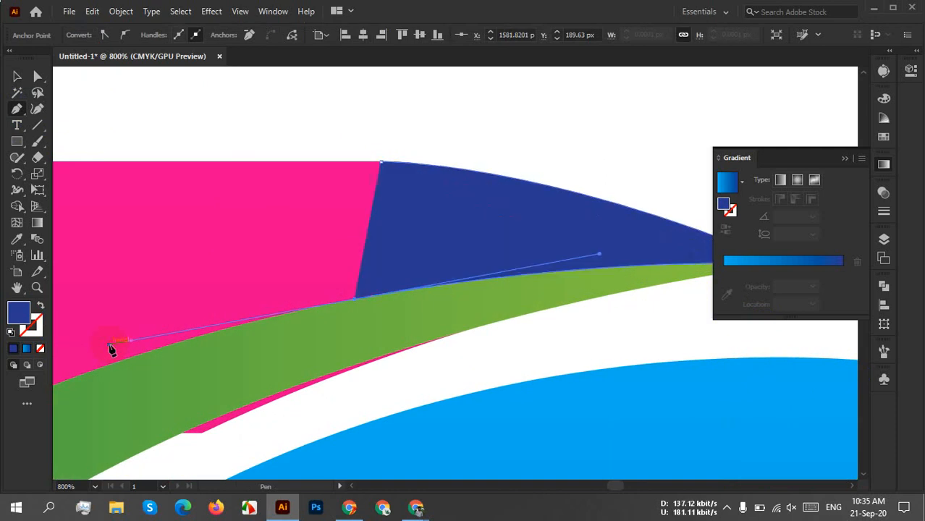
pyautogui.moveTo(354, 301); pyautogui.dragTo(355, 304)
pyautogui.click(354, 300)
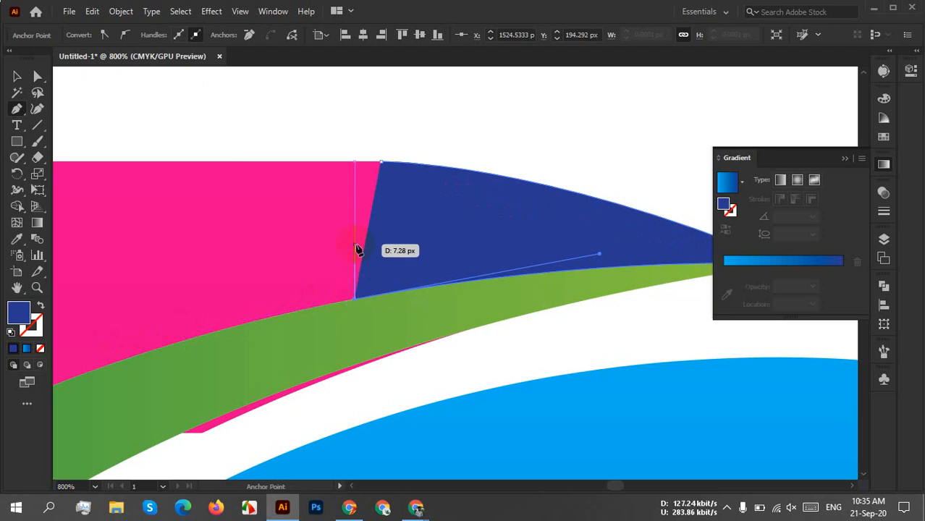
pyautogui.click(381, 161)
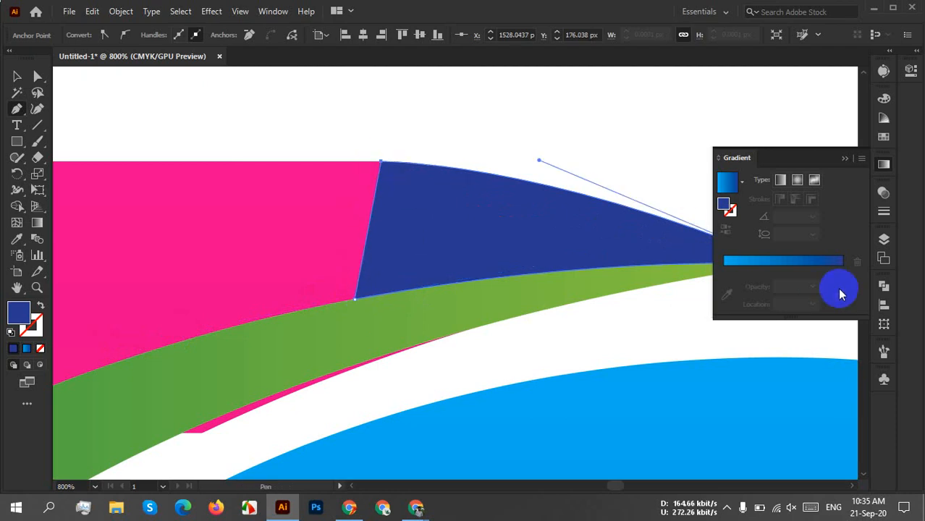
pyautogui.click(16, 82)
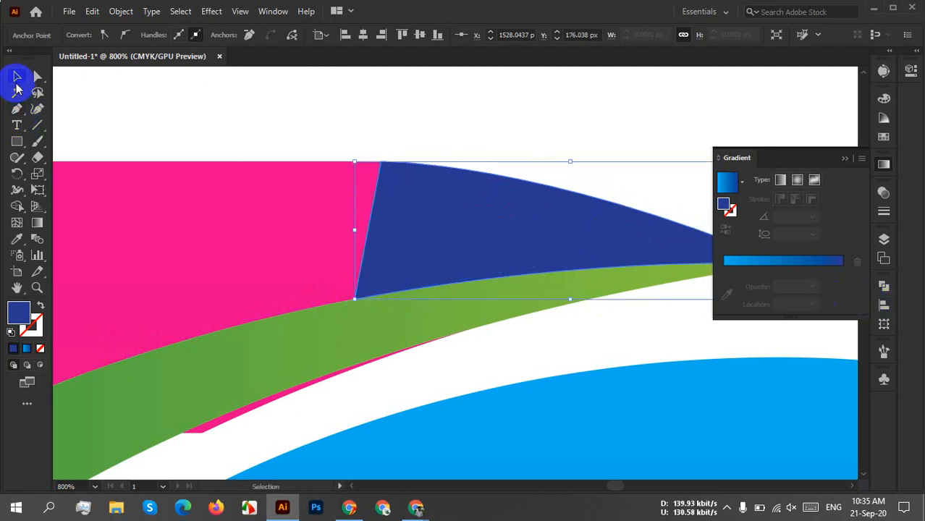
pyautogui.click(92, 78)
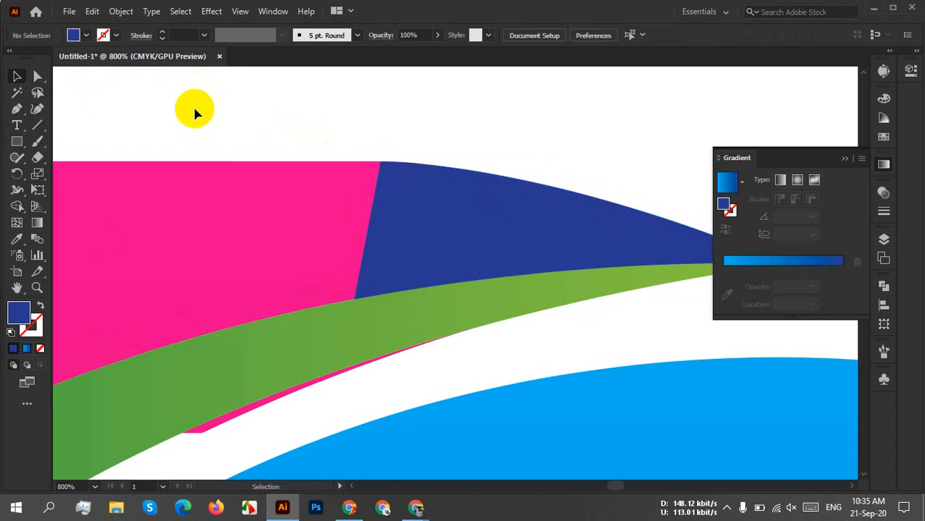
# Fill the new wedge at the S-curve's upper tip with the solid bright pink swatch matching the pink half, and deselect it.
pyautogui.click(460, 189)
pyautogui.click(83, 35)
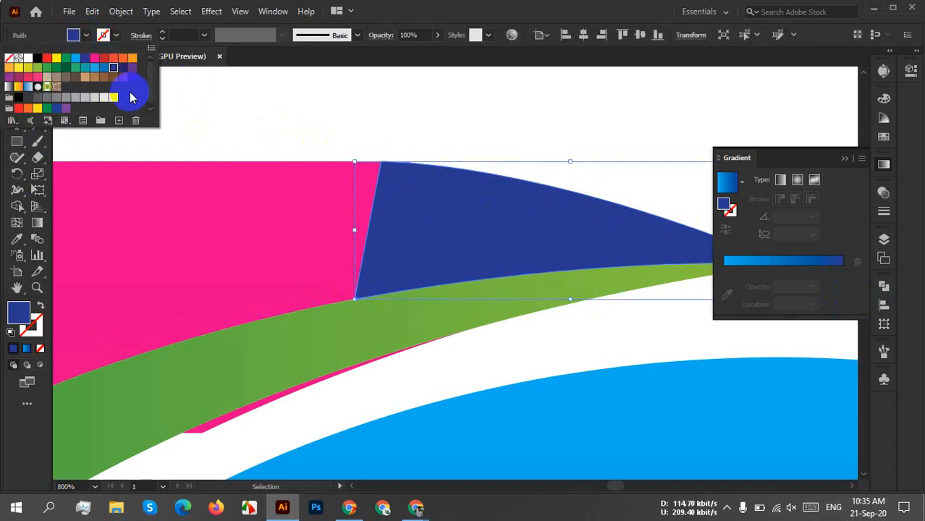
pyautogui.click(94, 57)
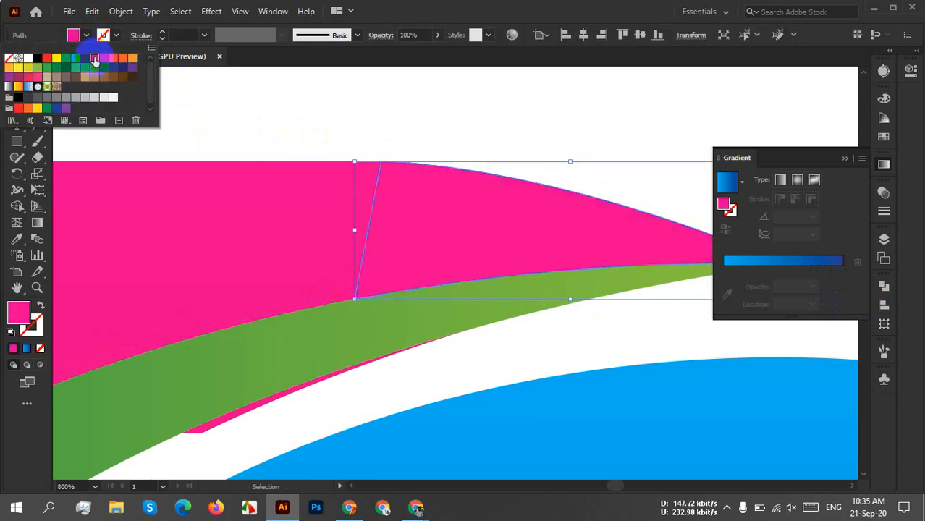
pyautogui.click(381, 121)
# Remove the thin pink sliver sticking out below the S-curve near its upper tip with the Shape Builder tool.
pyautogui.scroll(-4, 379, 116)
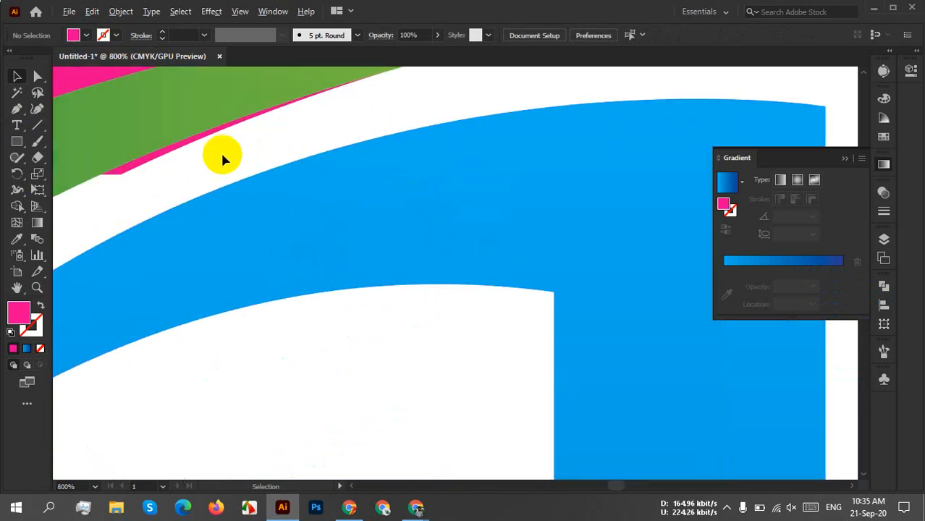
pyautogui.scroll(-3, 224, 152)
pyautogui.moveTo(344, 145); pyautogui.dragTo(390, 174)
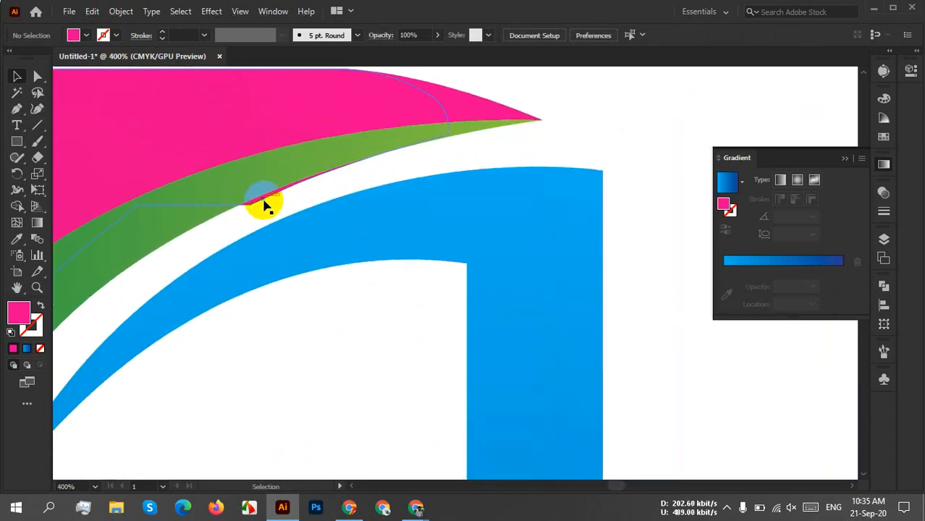
pyautogui.click(253, 202)
pyautogui.scroll(3, 297, 198)
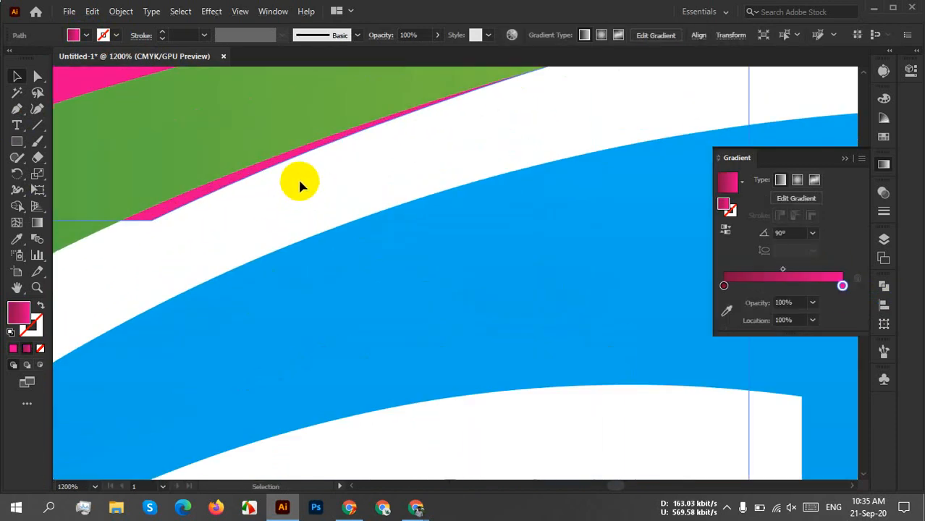
pyautogui.click(299, 182)
pyautogui.moveTo(368, 187); pyautogui.dragTo(190, 110)
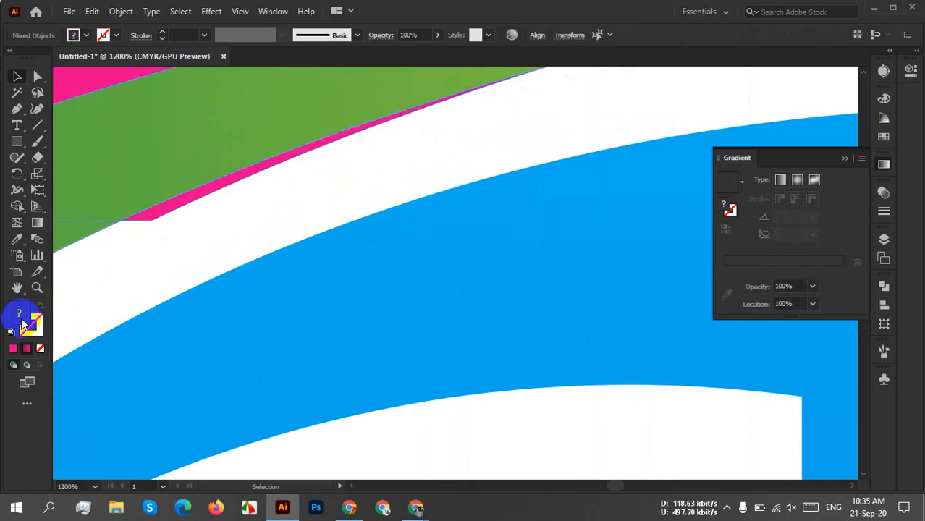
pyautogui.click(17, 205)
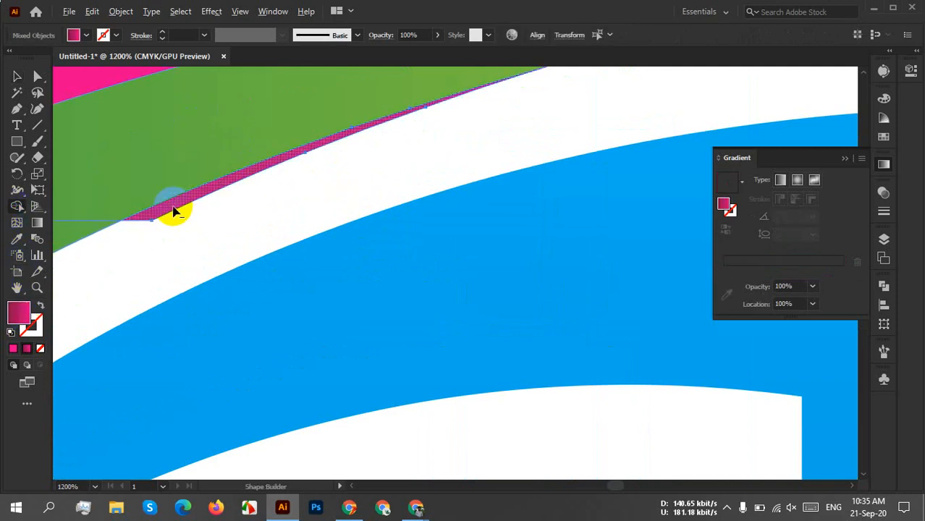
pyautogui.keyDown('alt'); pyautogui.click(173, 207); pyautogui.keyUp('alt')
pyautogui.scroll(-4, 331, 225)
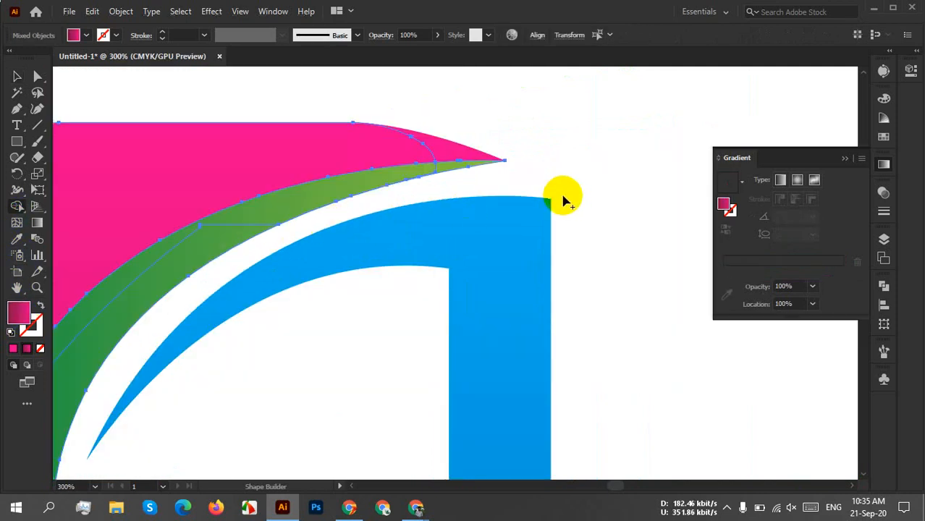
# Merge the pieces of the pink wedge at the S-curve's upper tip with the Shape Builder tool, and deselect the logo.
pyautogui.moveTo(454, 127)
pyautogui.mouseDown()
pyautogui.moveTo(423, 130)
pyautogui.moveTo(407, 147)
pyautogui.moveTo(463, 139)
pyautogui.mouseUp()
pyautogui.scroll(-4, 470, 143)
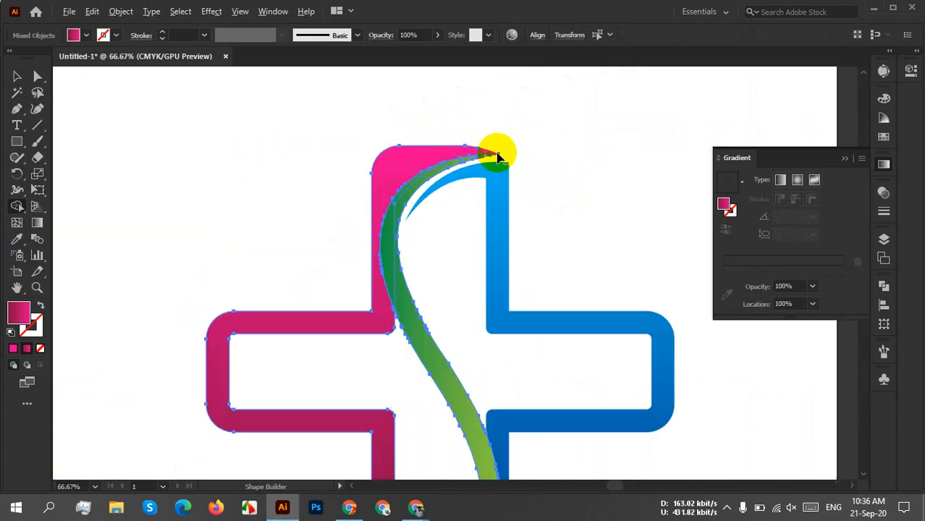
pyautogui.press('v')
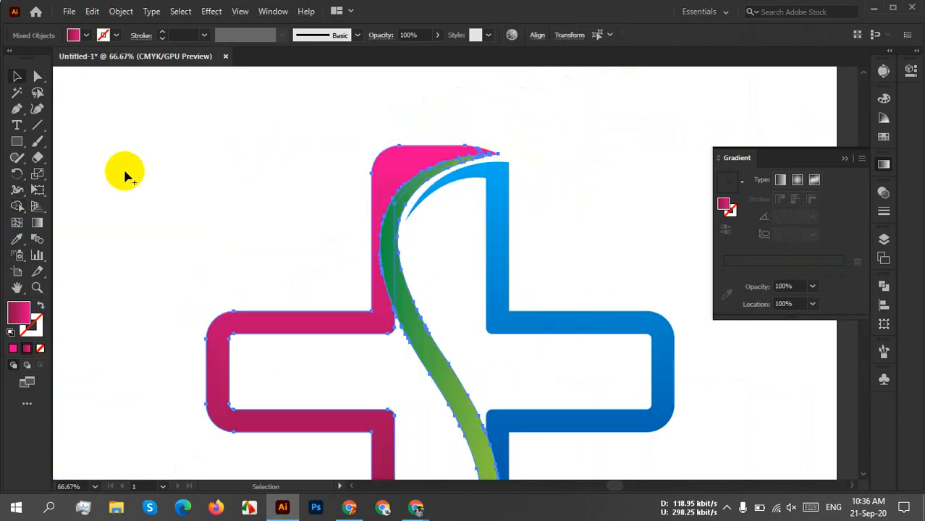
pyautogui.click(590, 243)
pyautogui.scroll(-2, 592, 243)
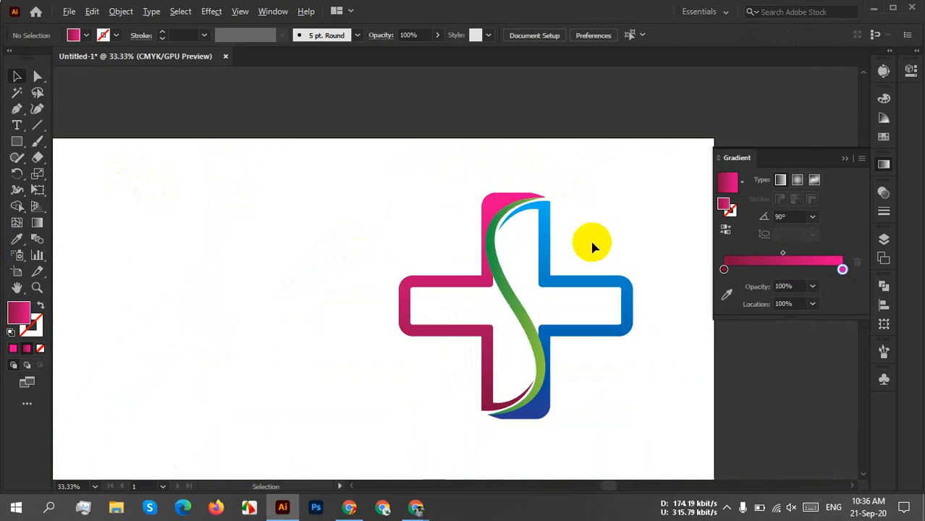
pyautogui.moveTo(634, 392); pyautogui.dragTo(562, 359)
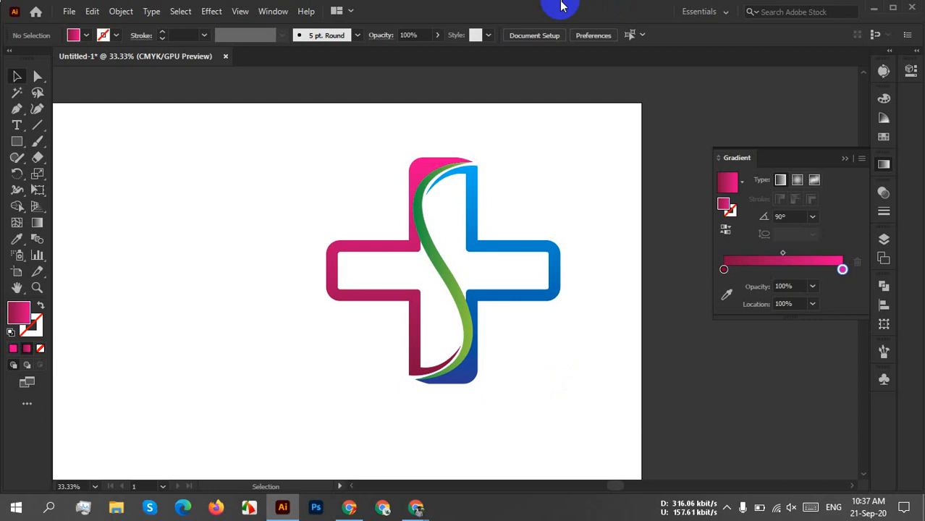
pyautogui.moveTo(756, 511)
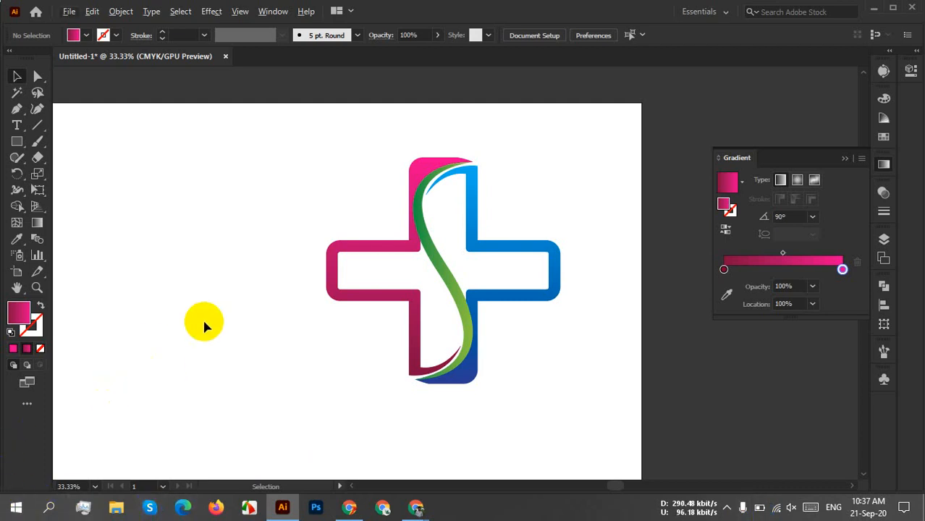
# Try to move the selected gradient cross logo off the artboard, and undo the move.
pyautogui.scroll(-2, 258, 264)
pyautogui.moveTo(261, 208); pyautogui.dragTo(487, 332)
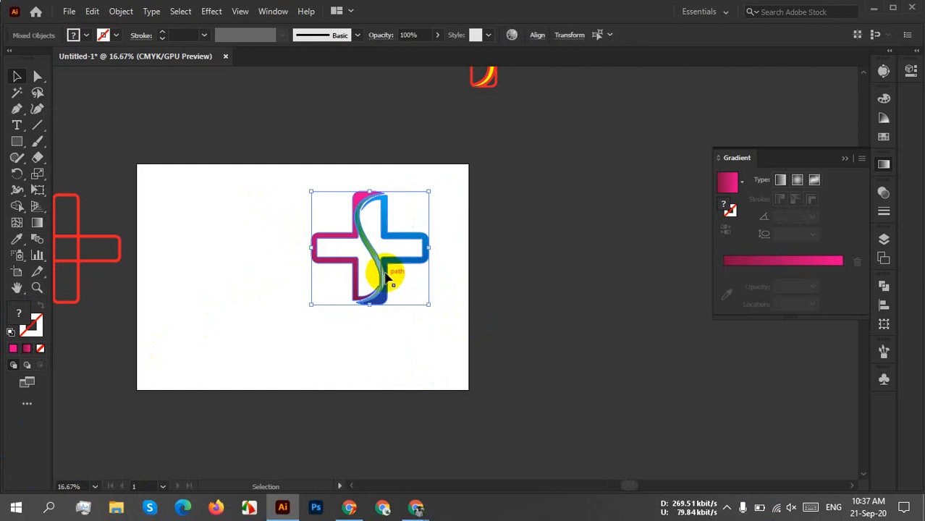
pyautogui.moveTo(385, 268); pyautogui.dragTo(645, 315)
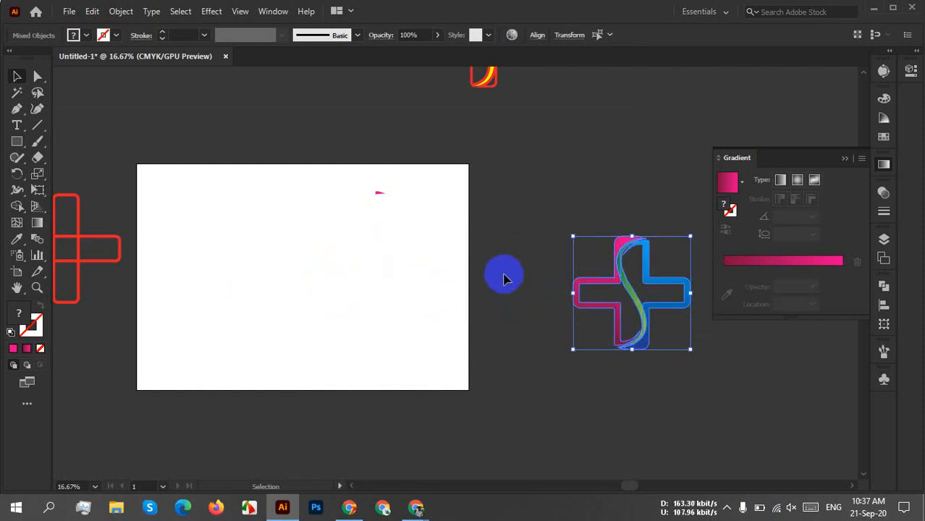
pyautogui.click(503, 280)
pyautogui.hotkey('ctrl', 'z')
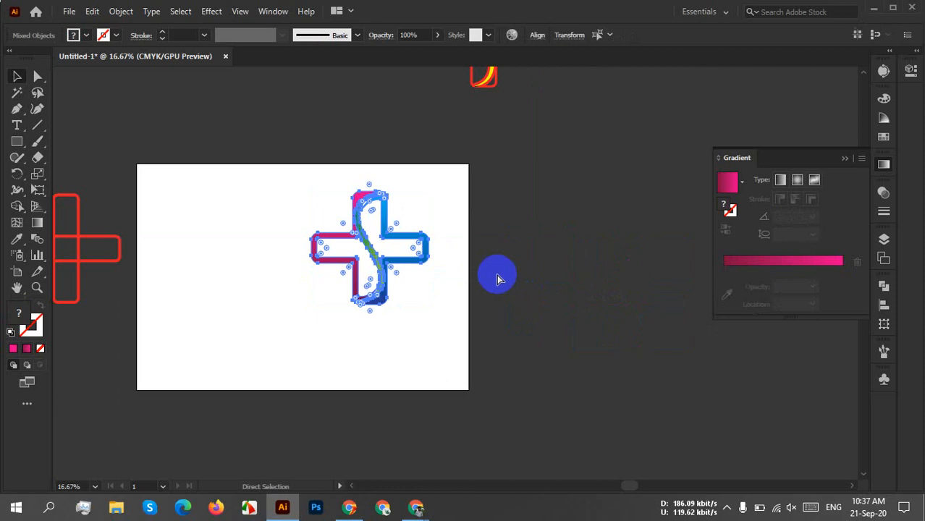
# Group all pieces of the gradient cross logo, including the pink wedge, and move the group off the artboard.
pyautogui.scroll(5, 378, 207)
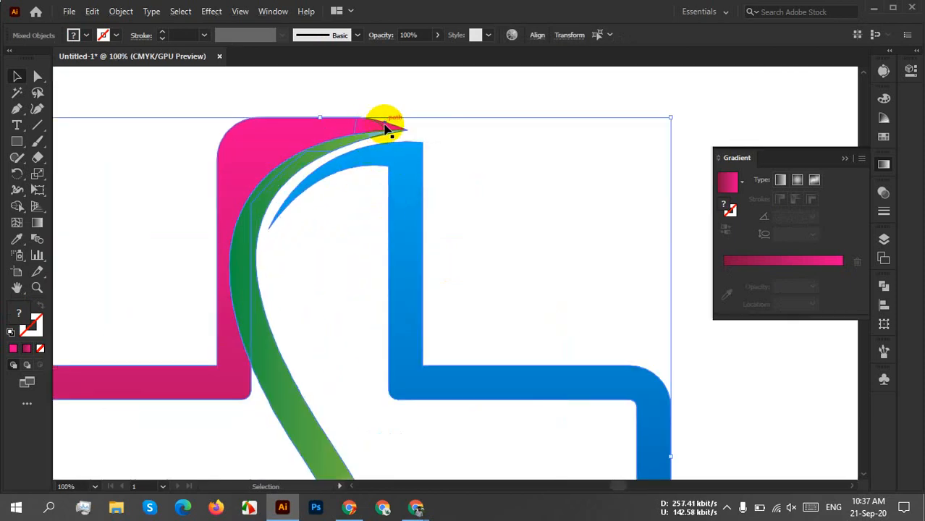
pyautogui.scroll(-4, 468, 175)
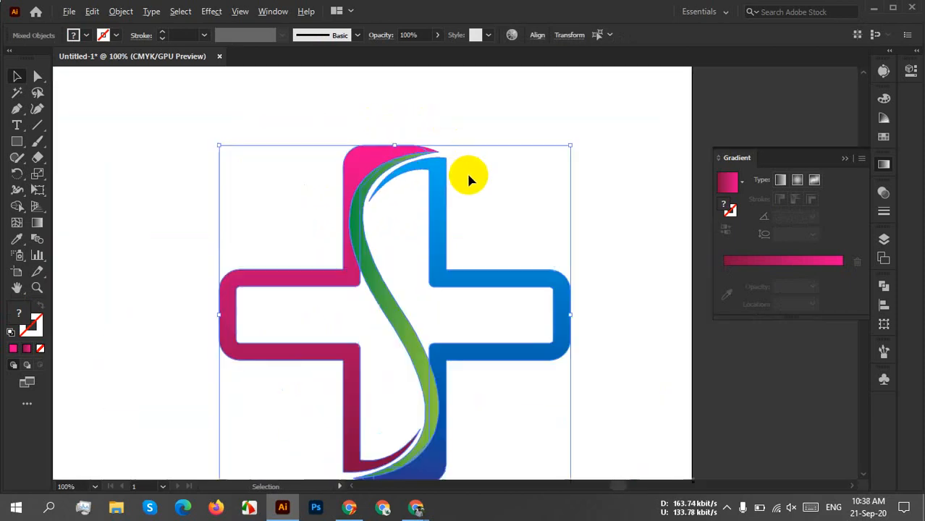
pyautogui.click(263, 136)
pyautogui.moveTo(263, 135); pyautogui.dragTo(588, 392)
pyautogui.rightClick(466, 253)
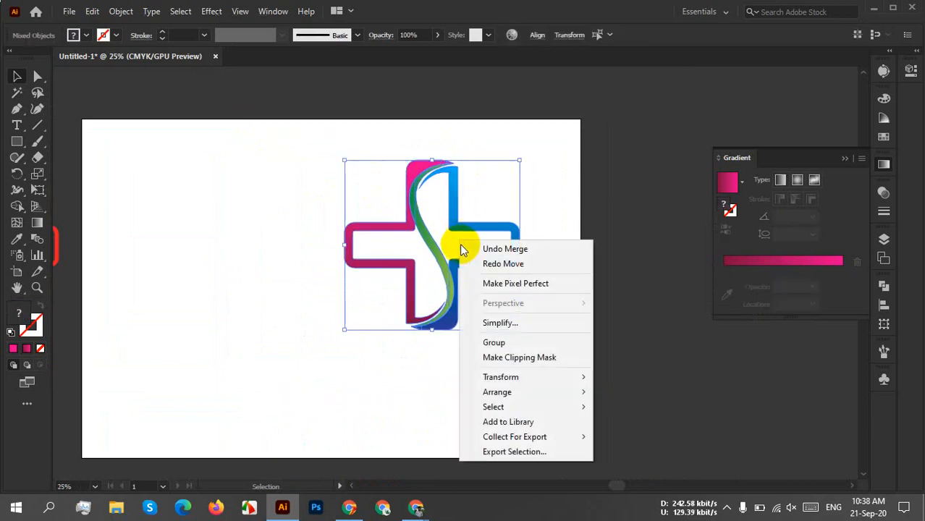
pyautogui.click(505, 342)
pyautogui.scroll(-1, 516, 346)
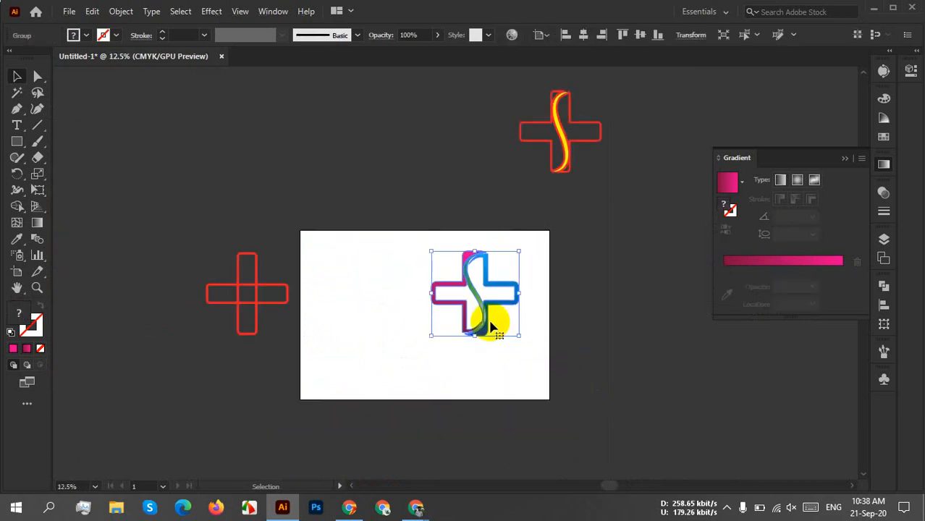
pyautogui.moveTo(489, 320); pyautogui.dragTo(734, 367)
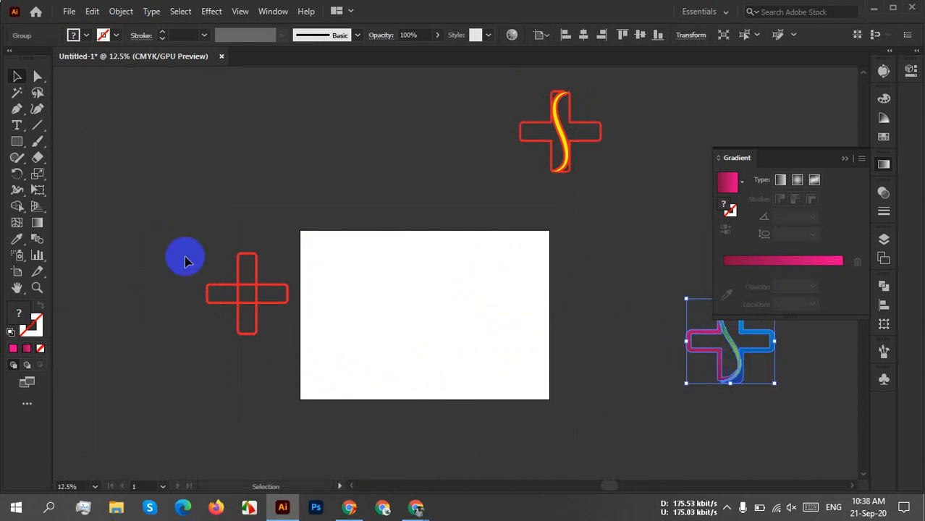
# Move the two crossed red-outlined rounded rectangles onto the artboard, and collapse the Gradient settings.
pyautogui.moveTo(174, 227); pyautogui.dragTo(270, 354)
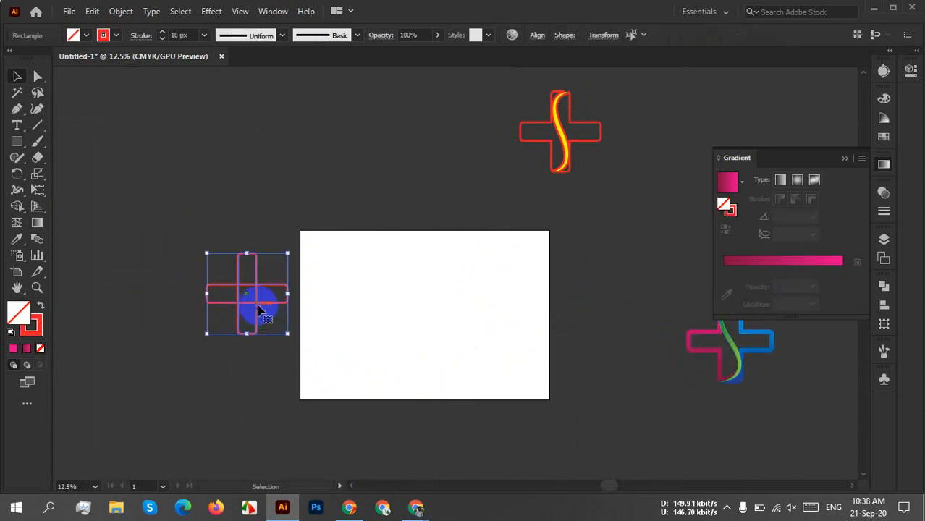
pyautogui.moveTo(259, 306); pyautogui.dragTo(443, 321)
pyautogui.scroll(4, 444, 320)
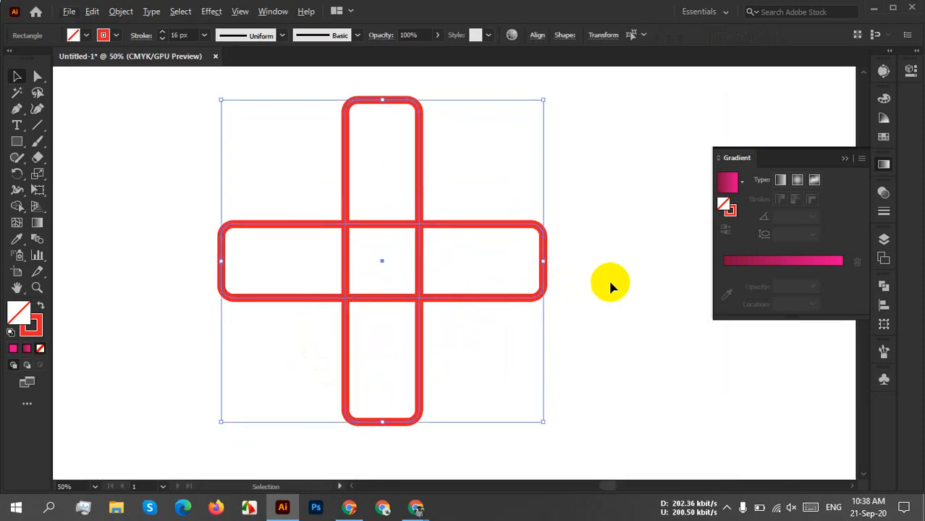
pyautogui.click(845, 158)
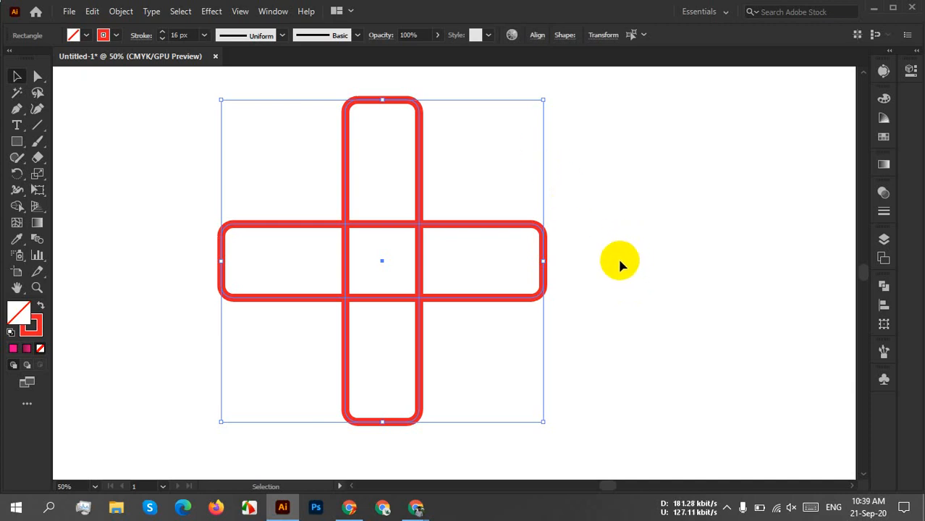
# Move the two crossed red-outlined rectangles off the artboard to leave it empty, and deselect them.
pyautogui.keyDown('alt'); pyautogui.scroll(-2, 617, 256); pyautogui.keyUp('alt')
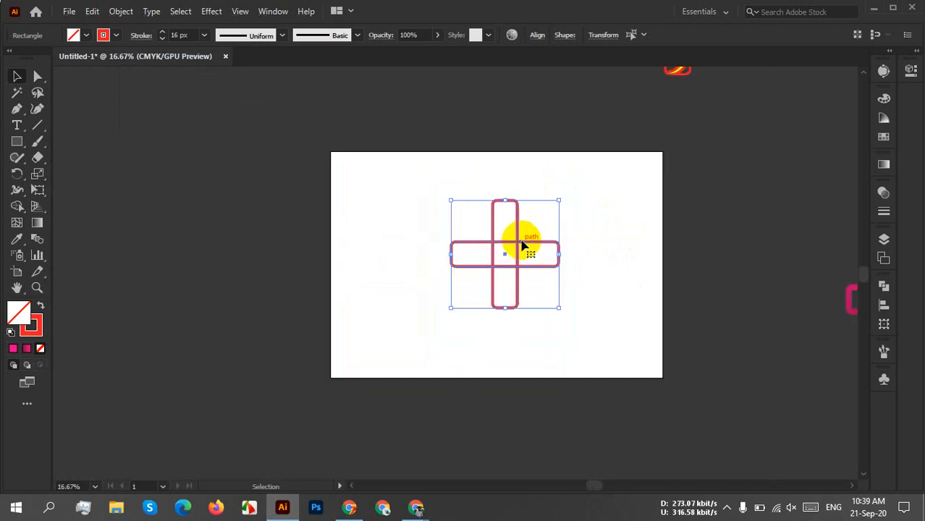
pyautogui.moveTo(521, 245); pyautogui.dragTo(775, 186)
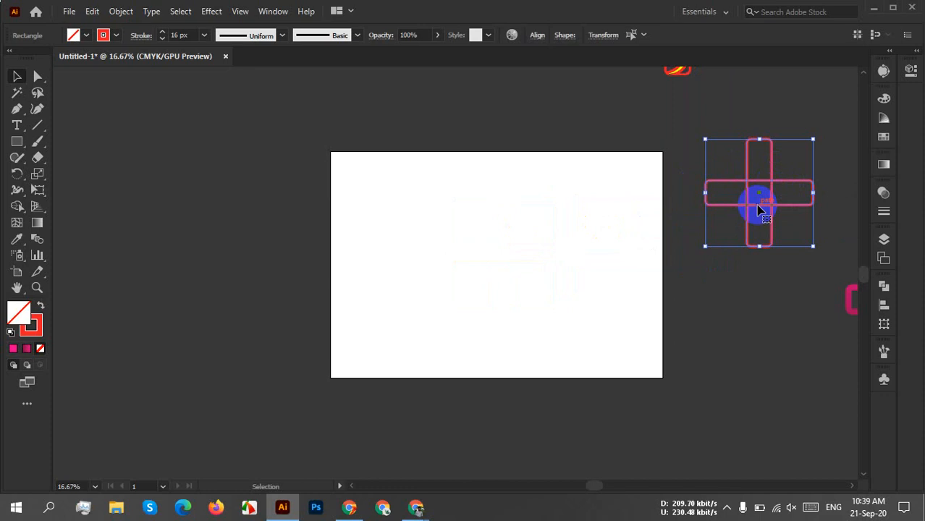
pyautogui.scroll(2, 521, 216)
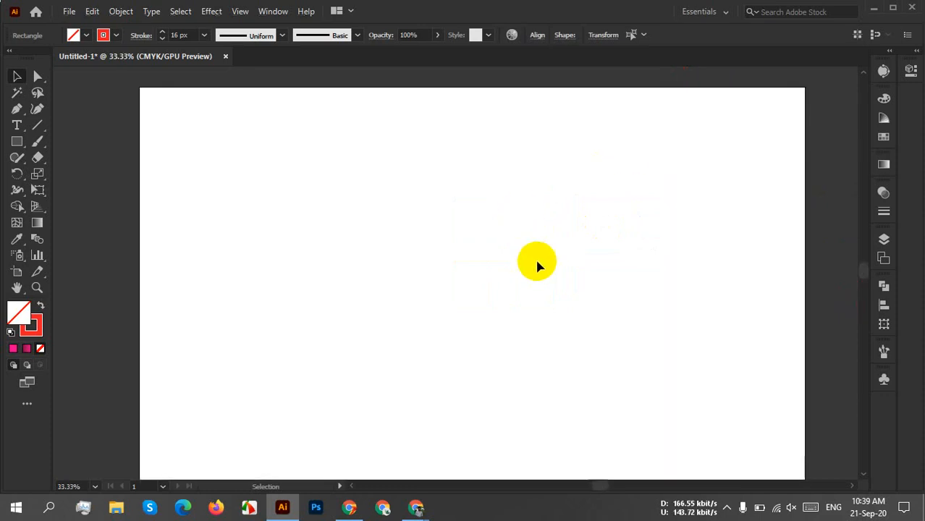
pyautogui.moveTo(574, 323); pyautogui.dragTo(517, 281)
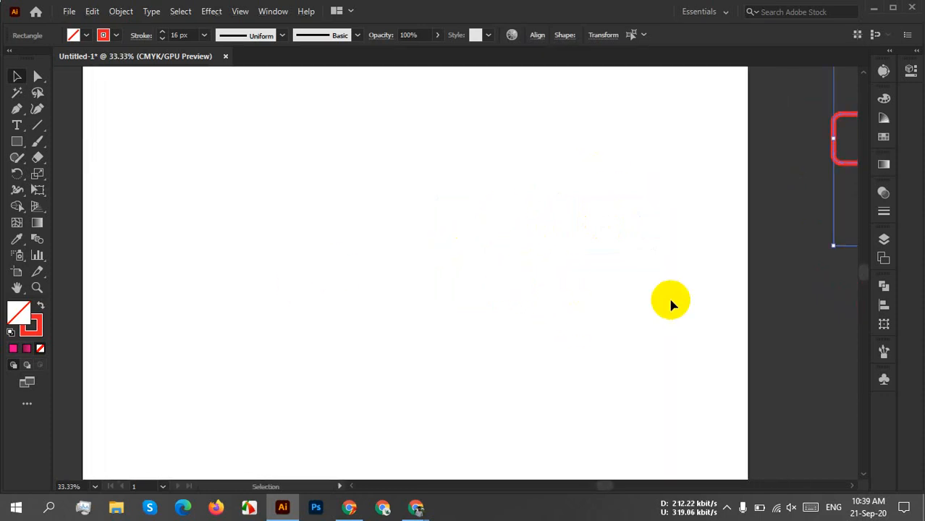
pyautogui.click(840, 291)
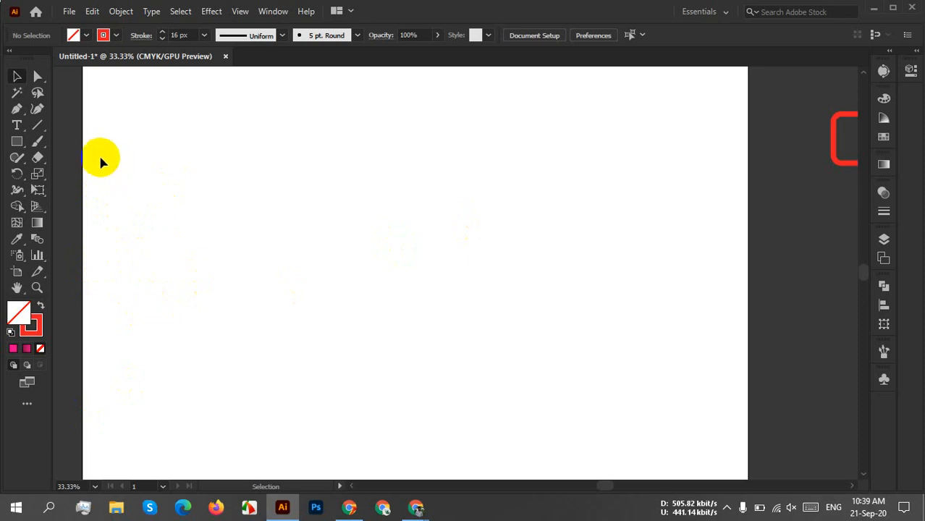
# Draw a tall upright rectangle on the empty artboard, and swap its stroke and fill so it is solid red without an outline.
pyautogui.click(17, 143)
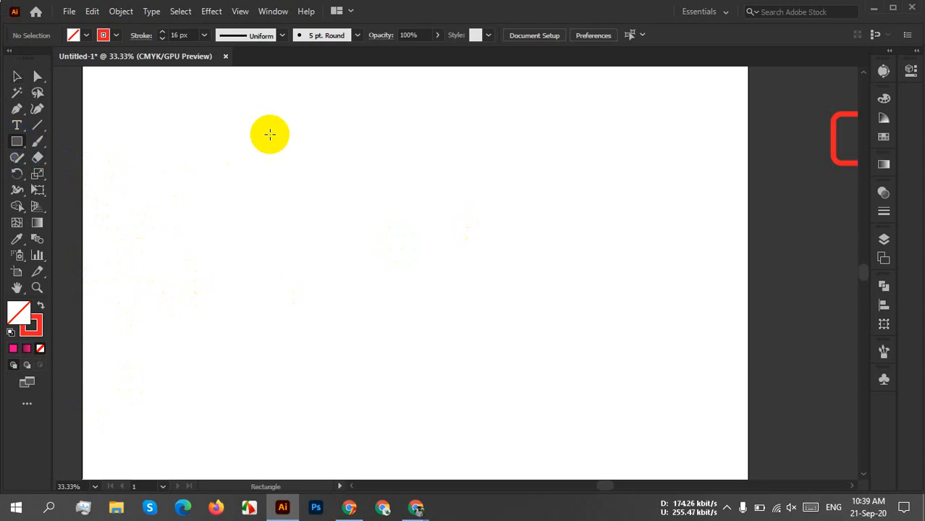
pyautogui.moveTo(280, 126)
pyautogui.mouseDown()
pyautogui.moveTo(423, 343)
pyautogui.moveTo(392, 369)
pyautogui.moveTo(390, 348)
pyautogui.mouseUp()
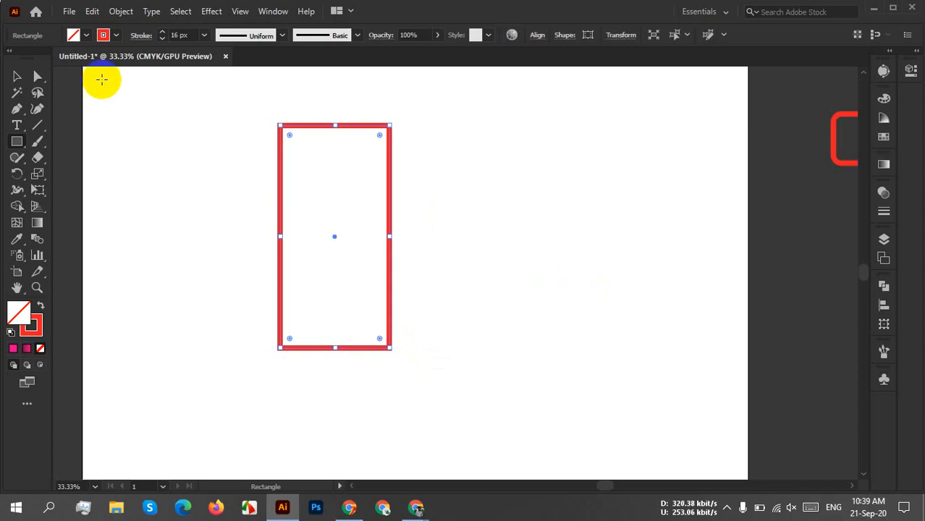
pyautogui.click(39, 305)
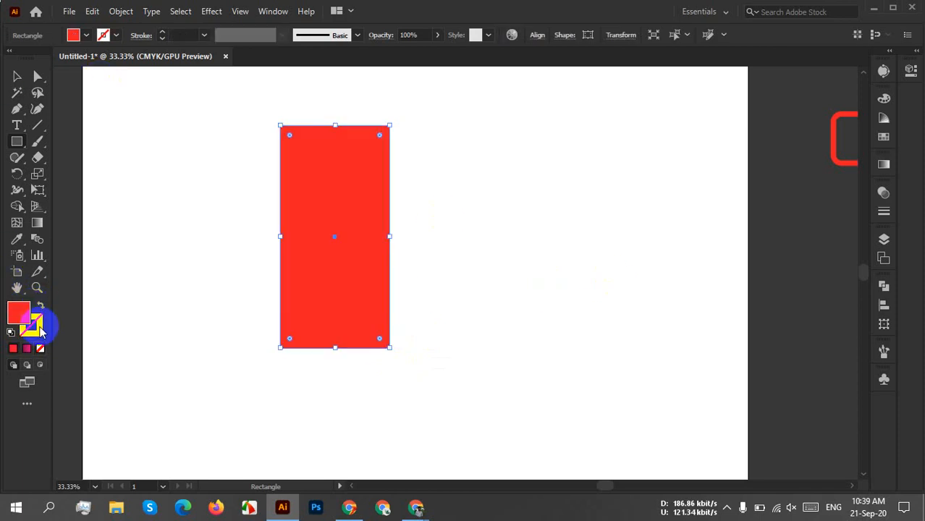
# Narrow the red rectangle slightly from its right edge, and deselect it.
pyautogui.click(17, 76)
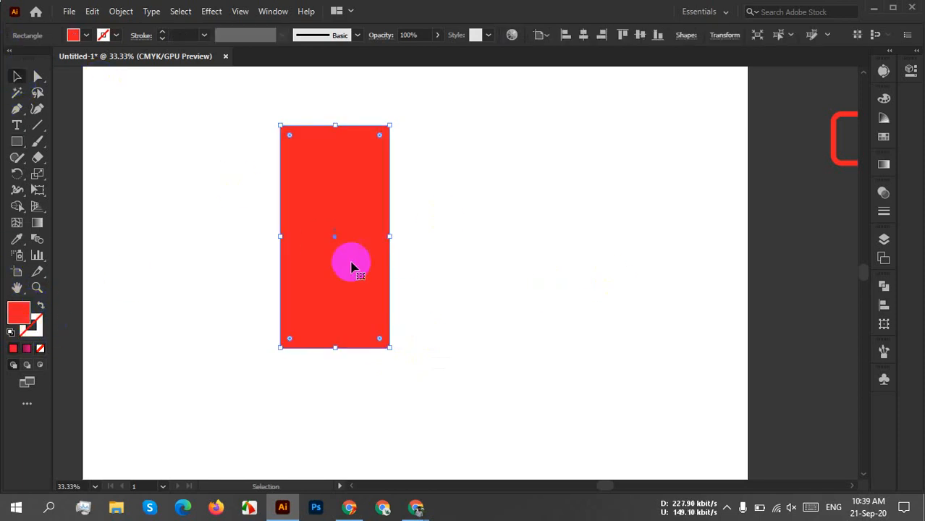
pyautogui.moveTo(391, 235); pyautogui.dragTo(375, 237)
pyautogui.click(383, 200)
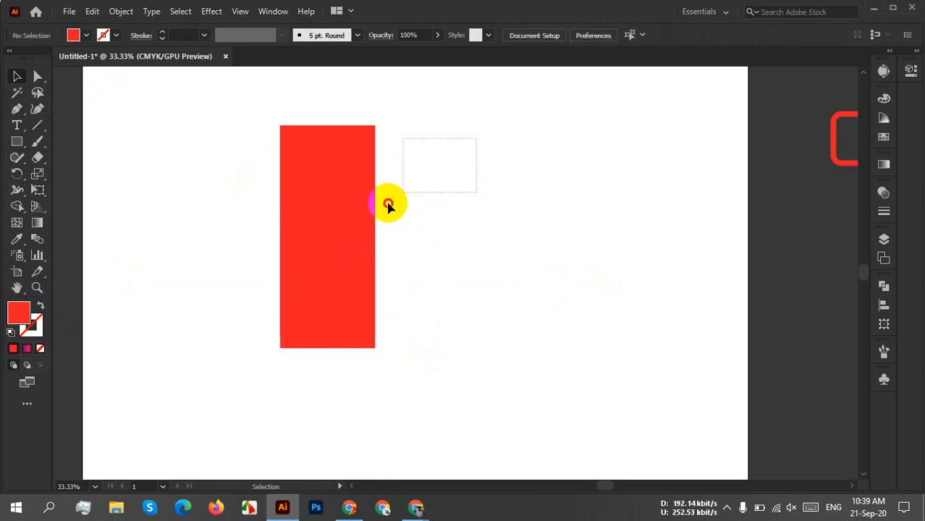
pyautogui.click(337, 227)
pyautogui.rightClick(326, 211)
pyautogui.moveTo(362, 411)
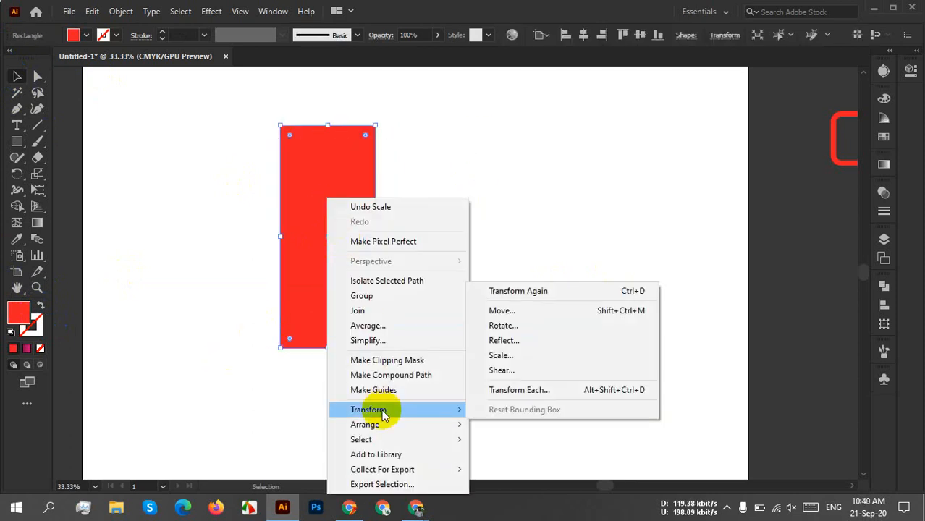
pyautogui.click(526, 341)
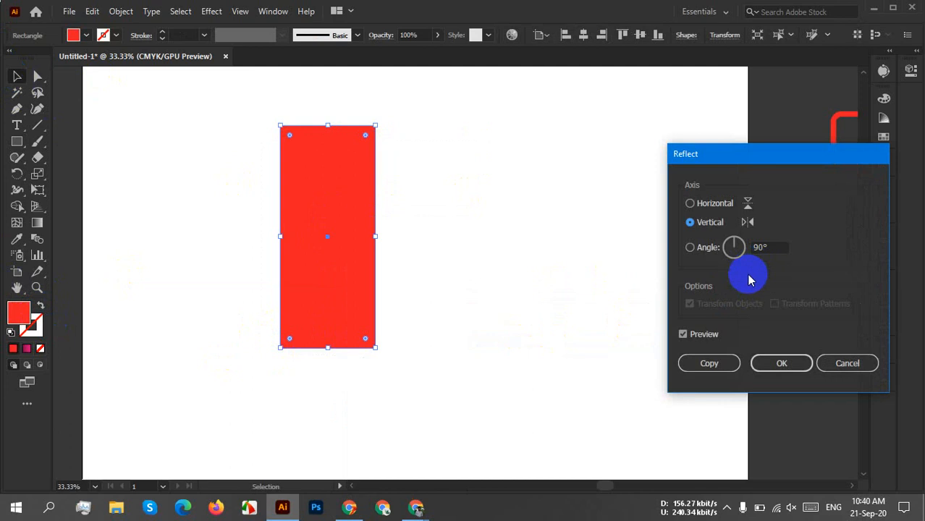
pyautogui.write('4')
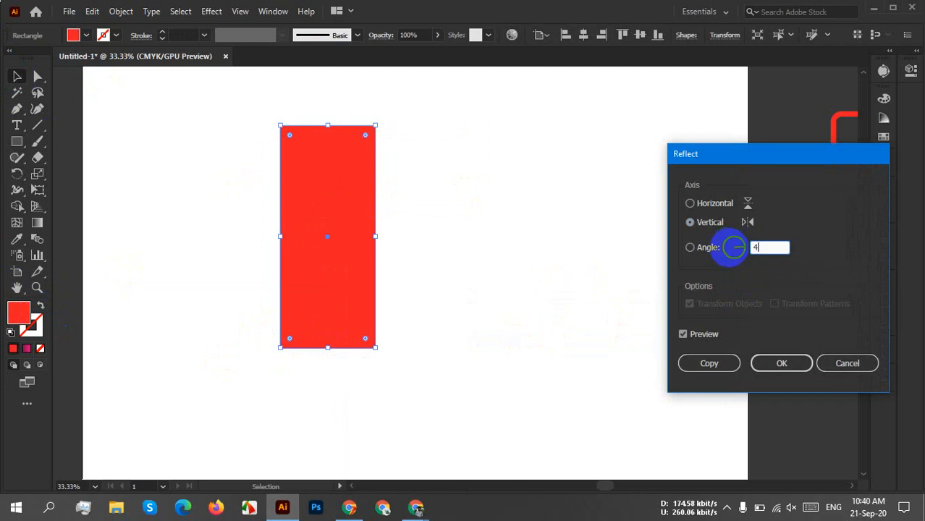
pyautogui.write('5')
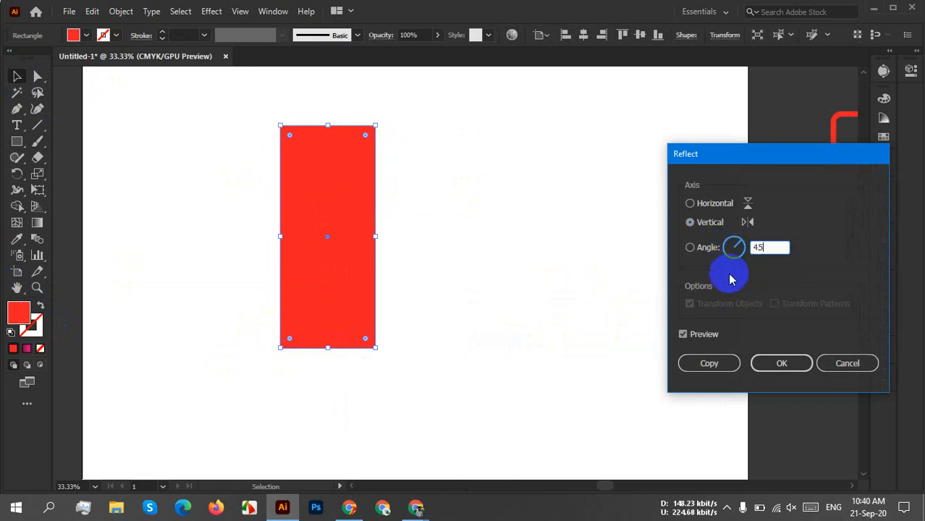
pyautogui.click(705, 334)
pyautogui.click(705, 334)
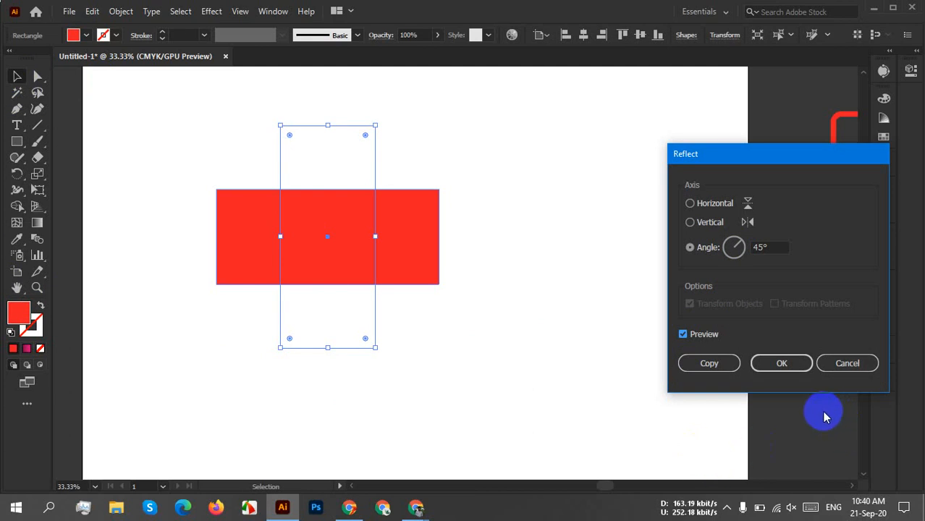
pyautogui.click(846, 363)
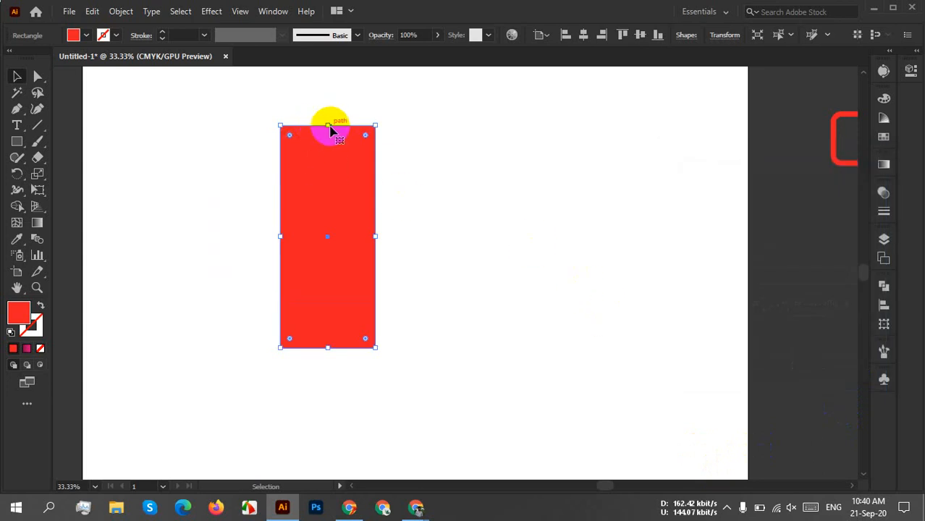
# Shorten the red rectangle evenly from both ends, and create a copy of it reflected across a 45° axis.
pyautogui.moveTo(328, 126); pyautogui.dragTo(327, 138)
pyautogui.rightClick(345, 196)
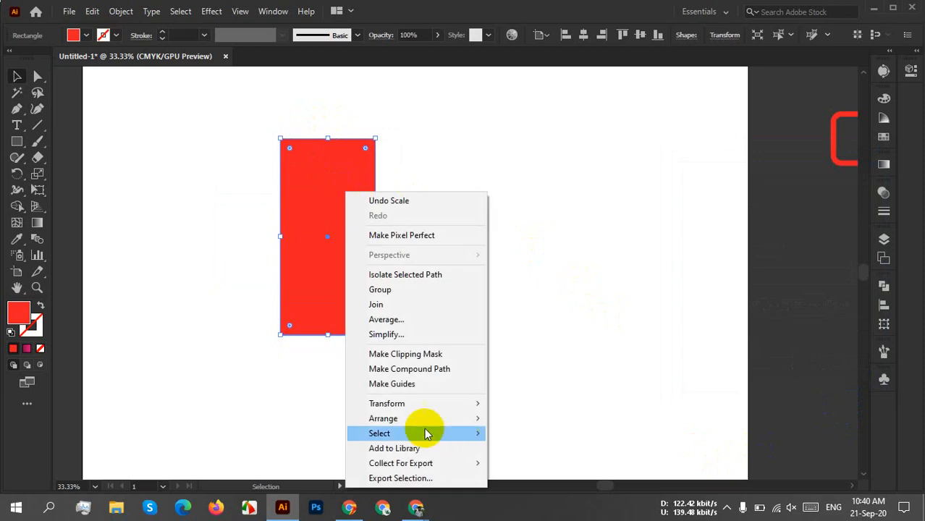
pyautogui.moveTo(415, 404)
pyautogui.click(546, 337)
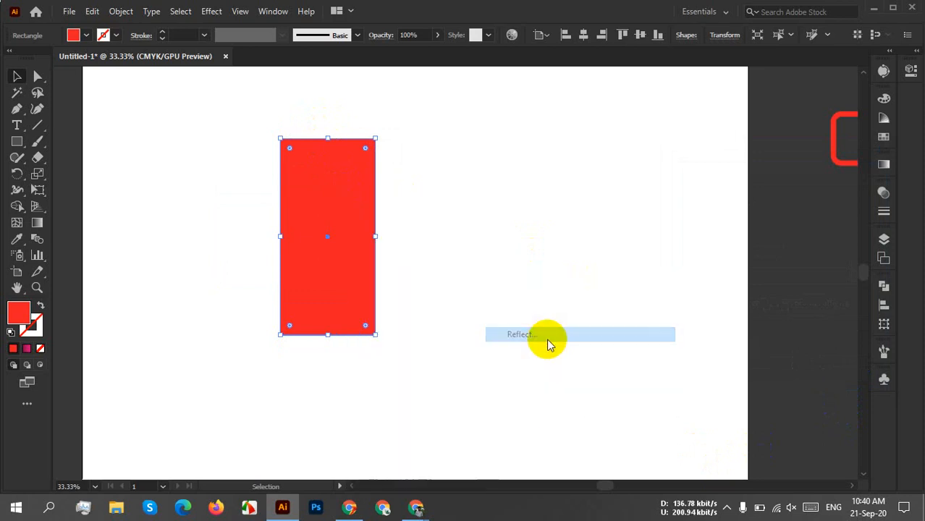
pyautogui.doubleClick(764, 248)
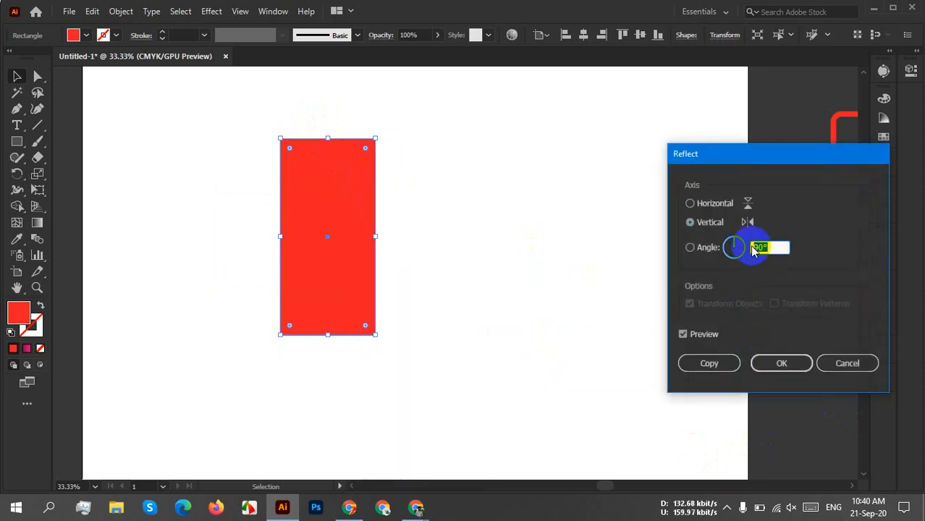
pyautogui.write('45')
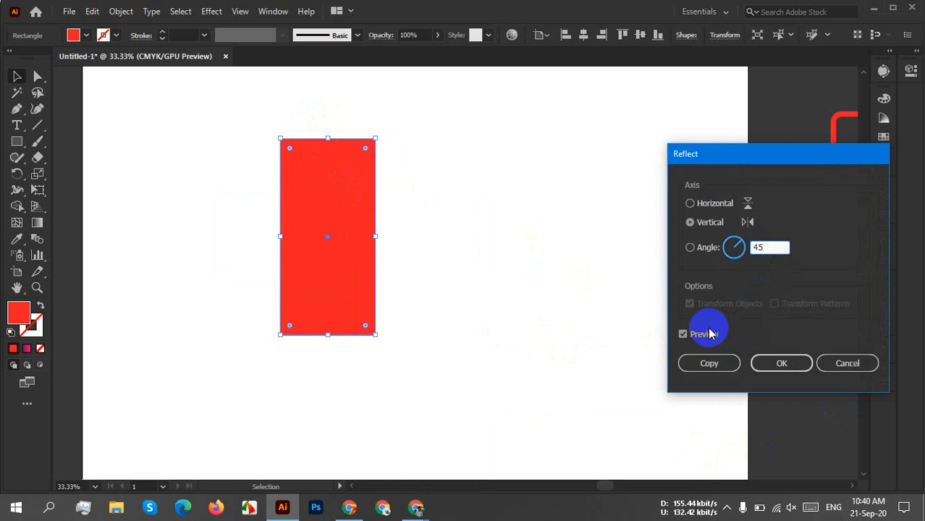
pyautogui.click(704, 336)
pyautogui.click(704, 335)
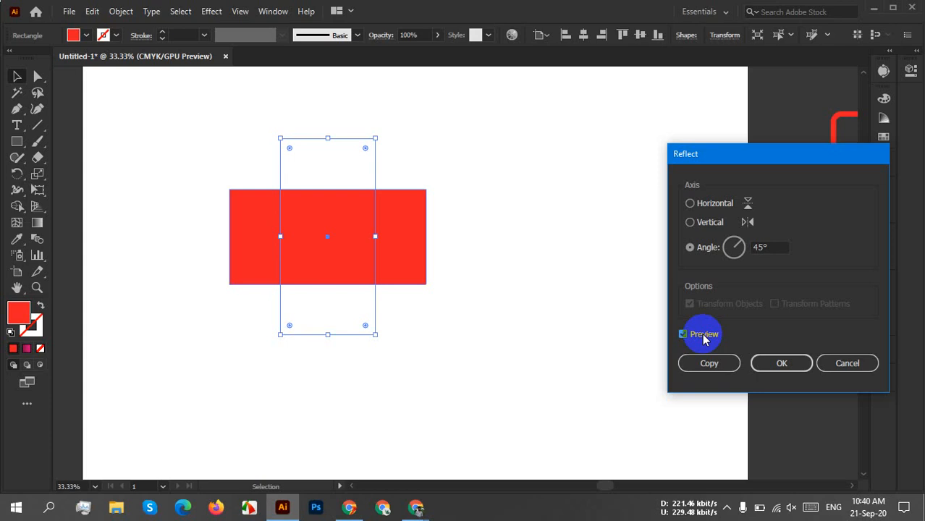
pyautogui.click(709, 363)
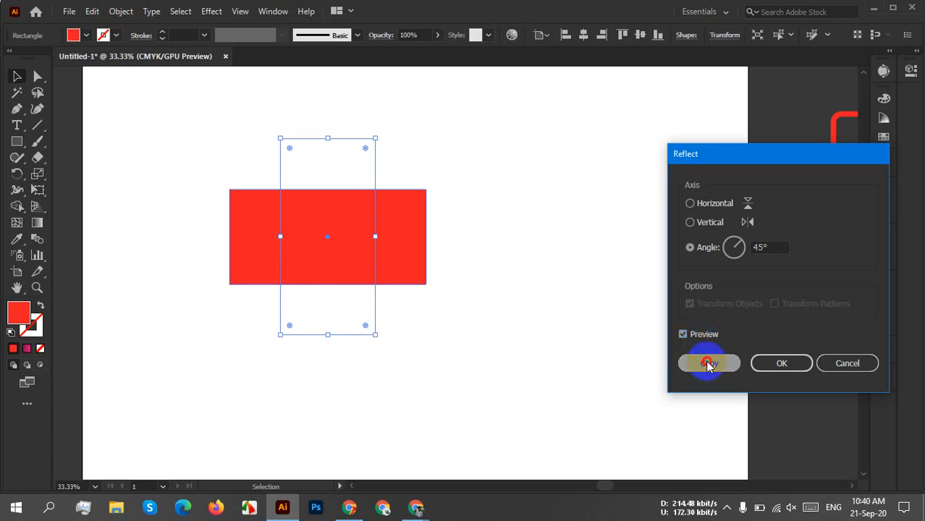
# Rotate the two crossed rectangles together by 45° so they form an X, and deselect them.
pyautogui.click(495, 238)
pyautogui.moveTo(508, 94); pyautogui.dragTo(190, 355)
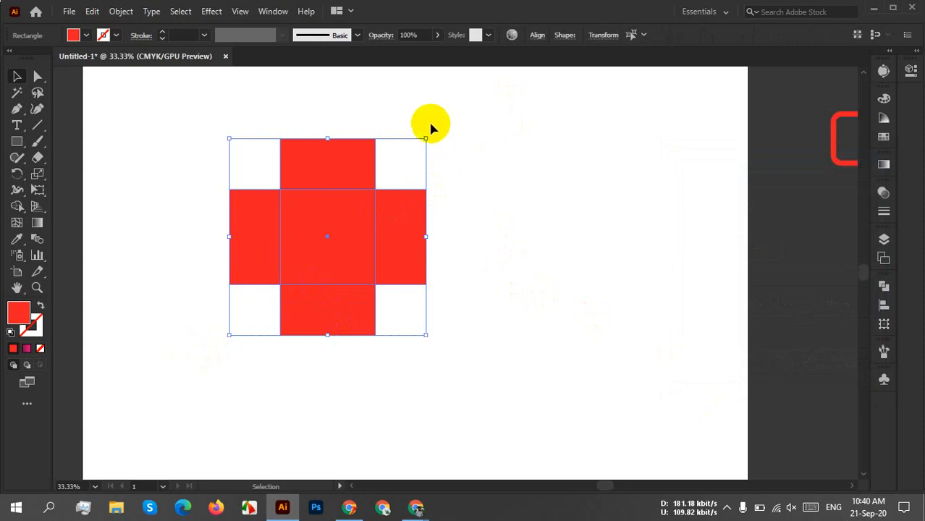
pyautogui.moveTo(421, 132); pyautogui.dragTo(313, 118)
pyautogui.click(545, 243)
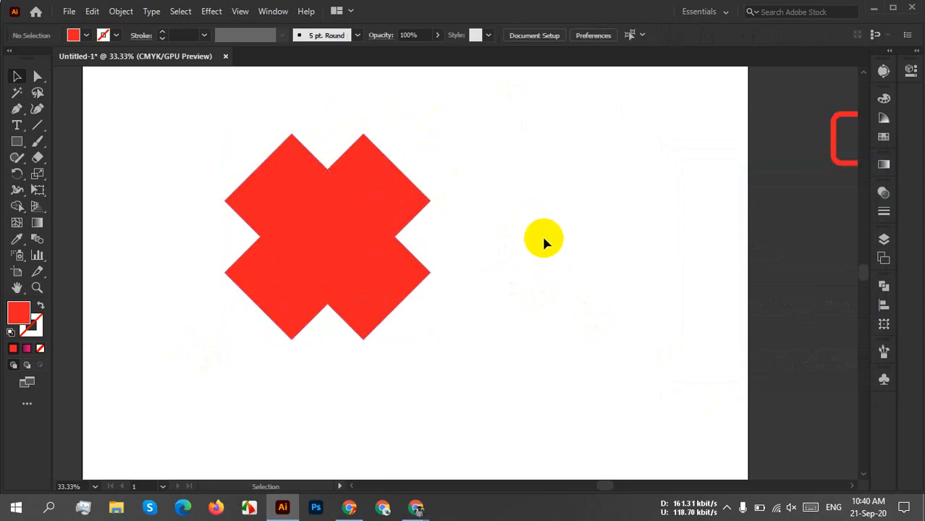
pyautogui.click(341, 250)
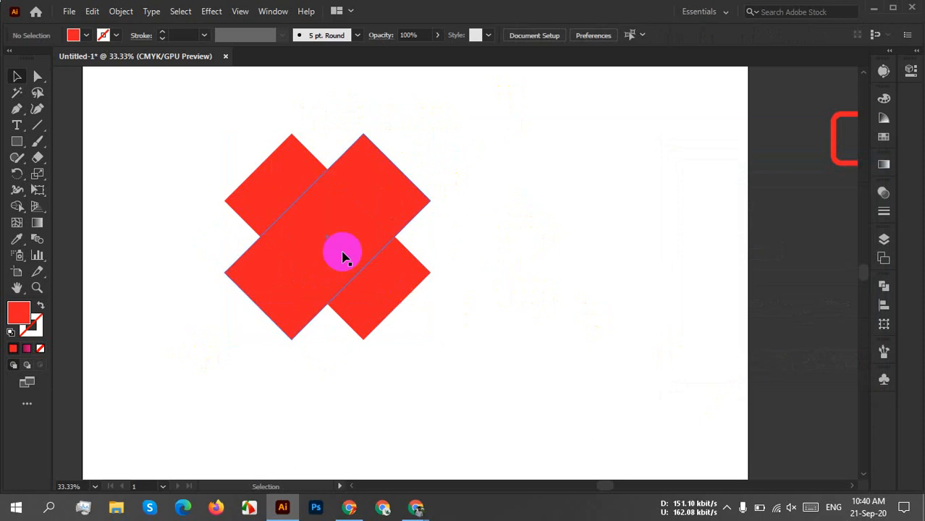
pyautogui.click(268, 176)
pyautogui.click(214, 128)
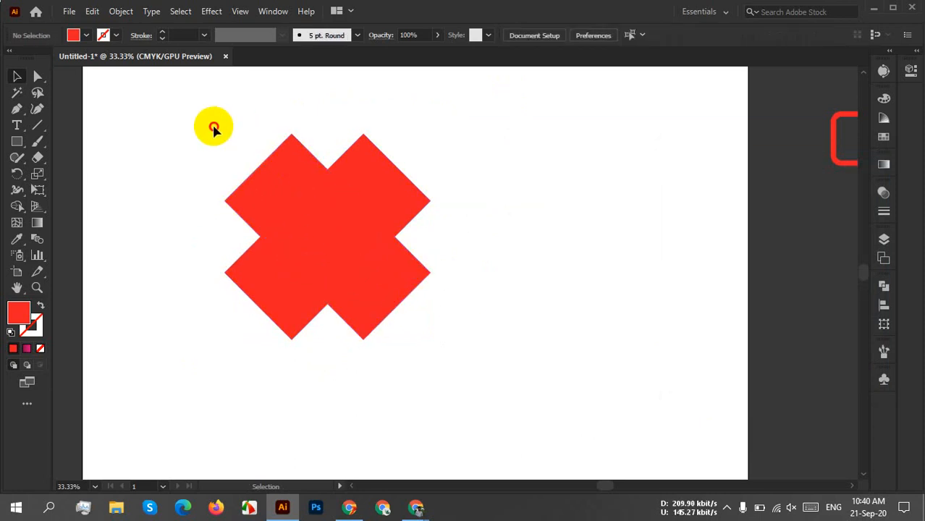
pyautogui.moveTo(215, 129); pyautogui.dragTo(539, 361)
pyautogui.click(498, 274)
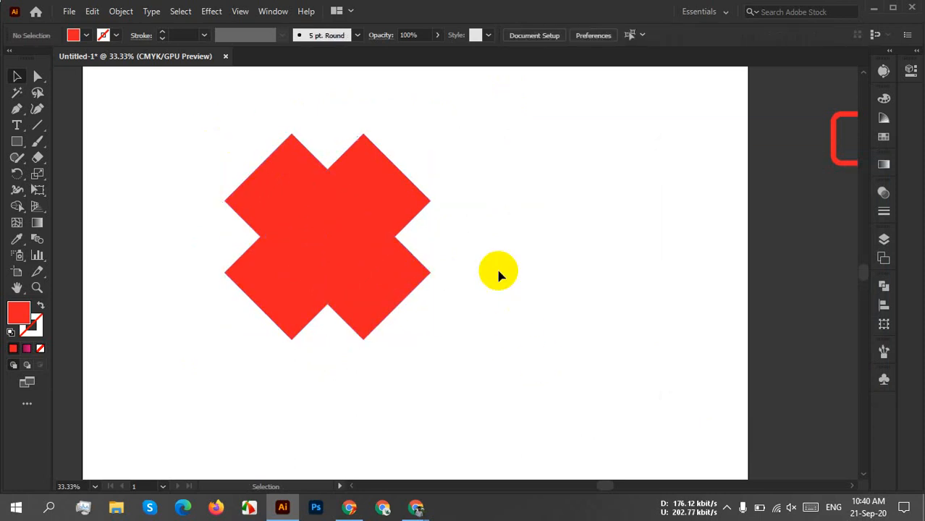
# Round the four outer corners of the X's two upper arms to the maximum radius, about 151 px, and deselect.
pyautogui.click(37, 76)
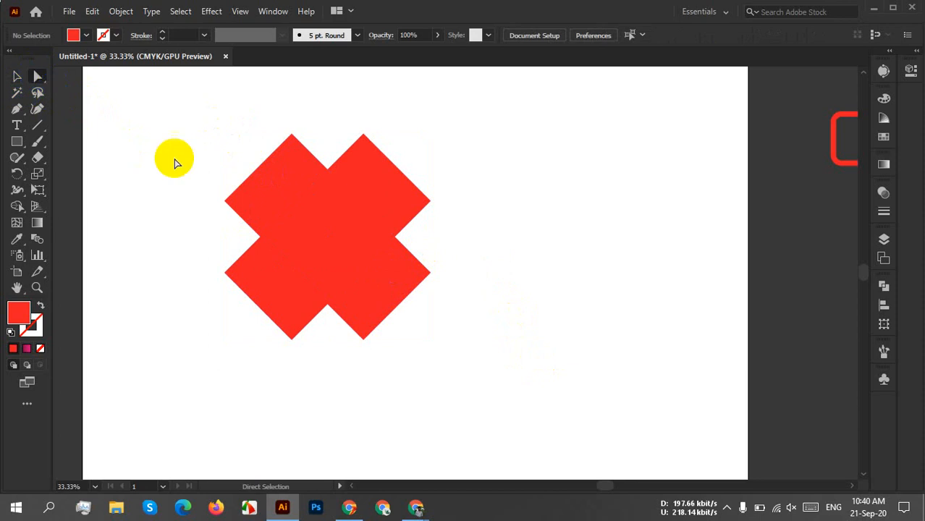
pyautogui.click(229, 197)
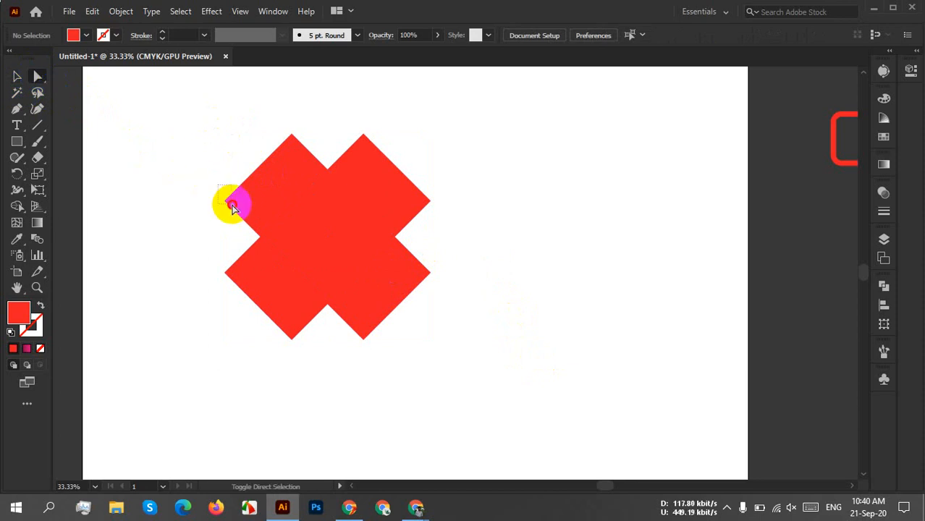
pyautogui.moveTo(264, 123); pyautogui.dragTo(298, 151)
pyautogui.moveTo(349, 118); pyautogui.dragTo(373, 139)
pyautogui.moveTo(445, 182); pyautogui.dragTo(427, 208)
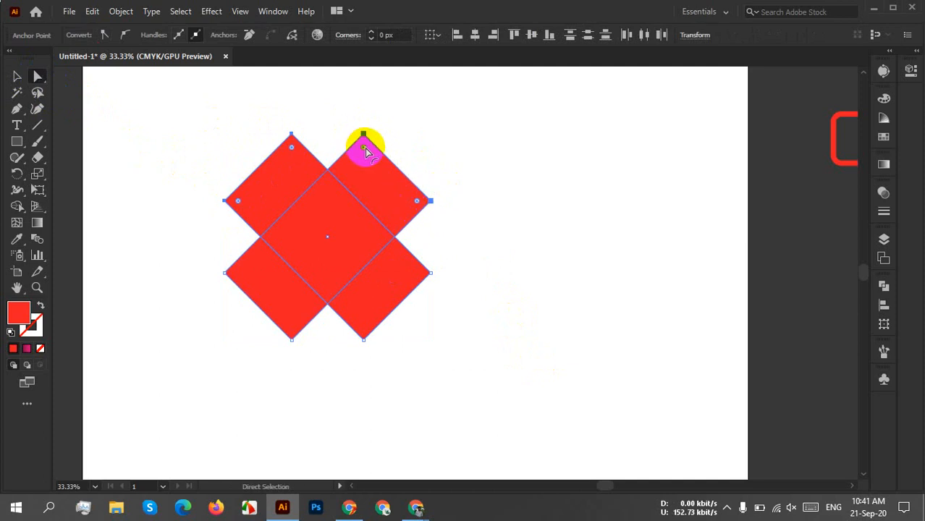
pyautogui.moveTo(364, 149); pyautogui.dragTo(324, 320)
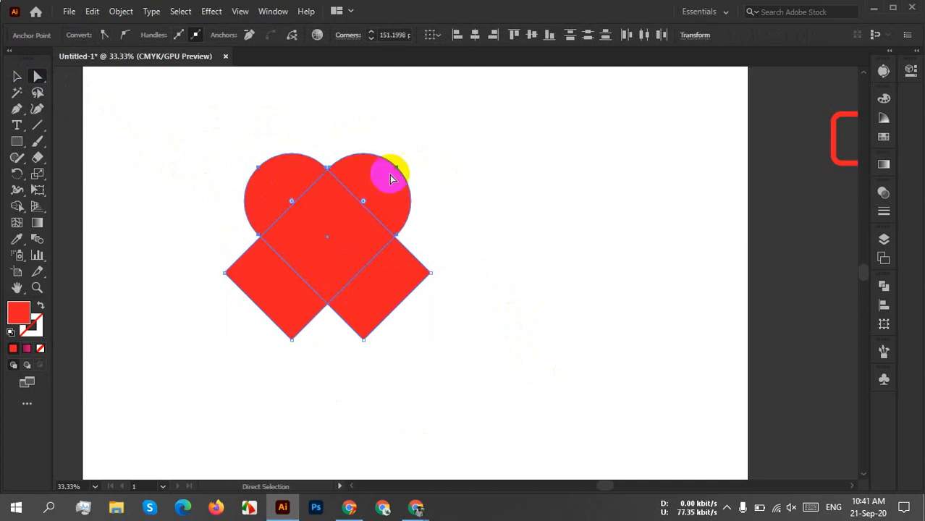
pyautogui.scroll(3, 367, 282)
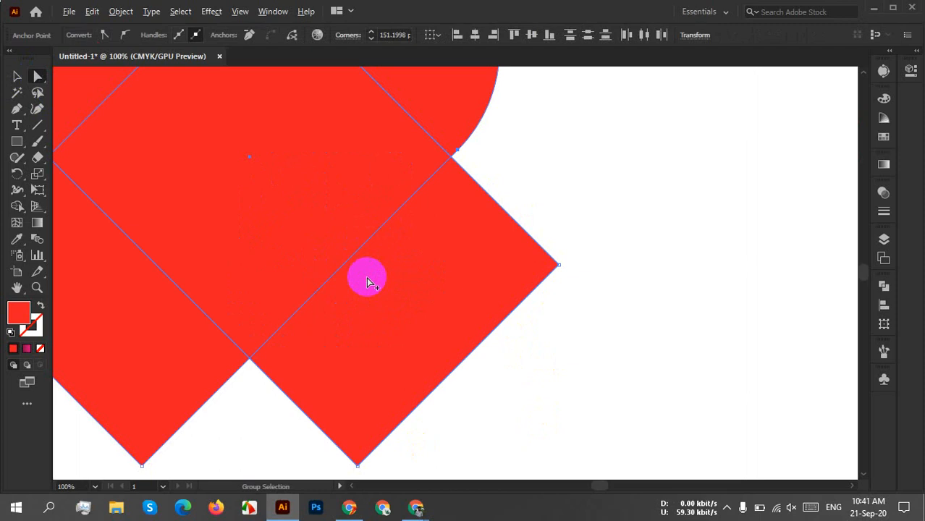
pyautogui.scroll(-3, 367, 282)
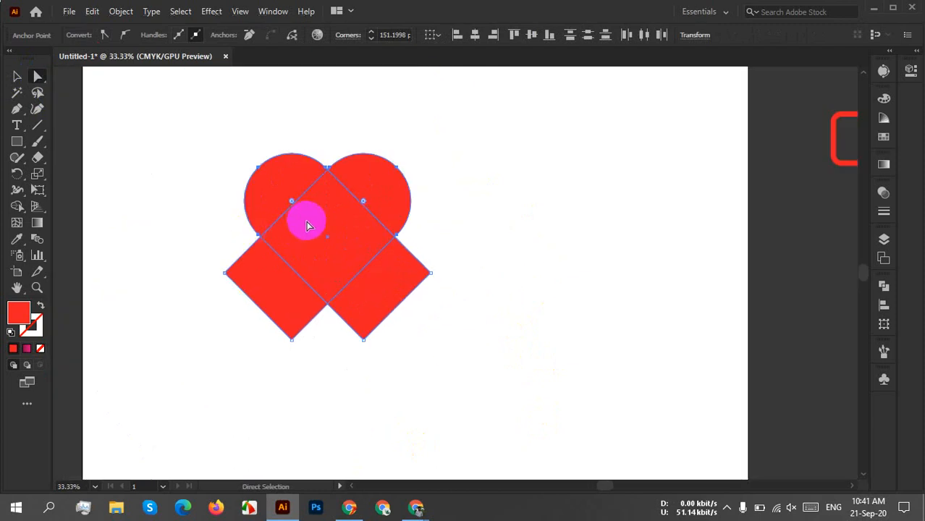
pyautogui.click(174, 123)
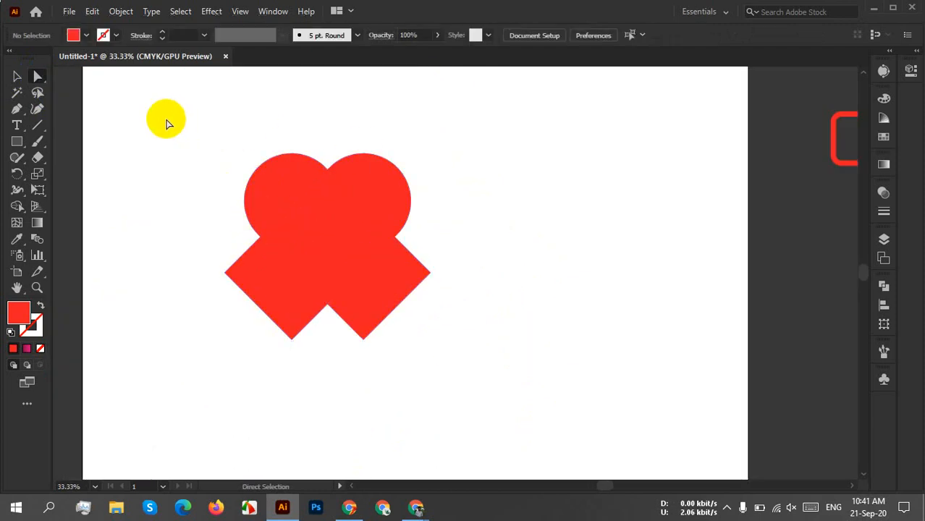
# Select the whole shape, check the Google Meet call in Chrome, and return to the Illustrator drawing.
pyautogui.moveTo(163, 119); pyautogui.dragTo(564, 356)
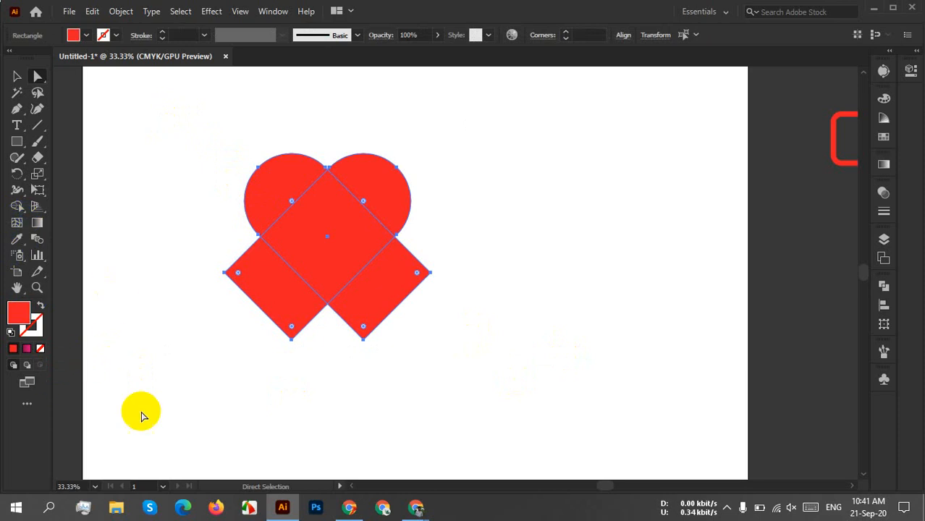
pyautogui.moveTo(416, 507)
pyautogui.click(361, 403)
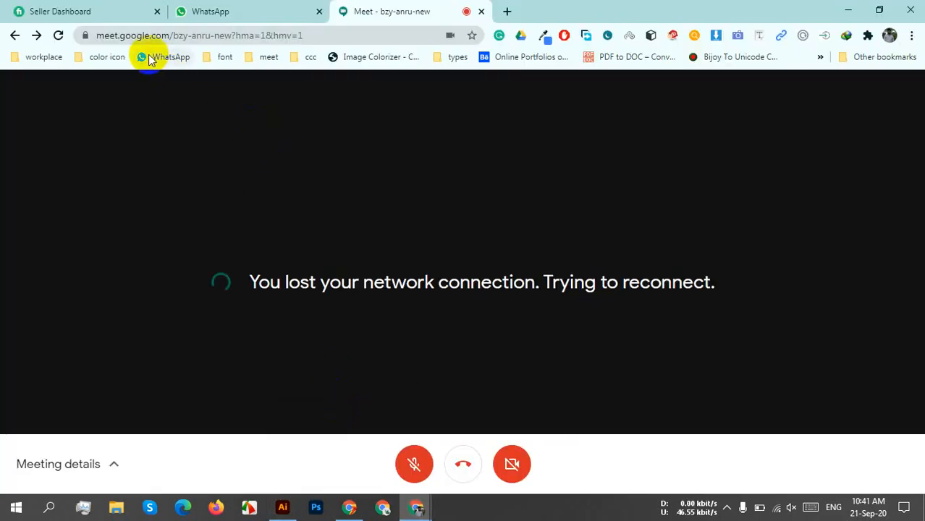
pyautogui.click(726, 507)
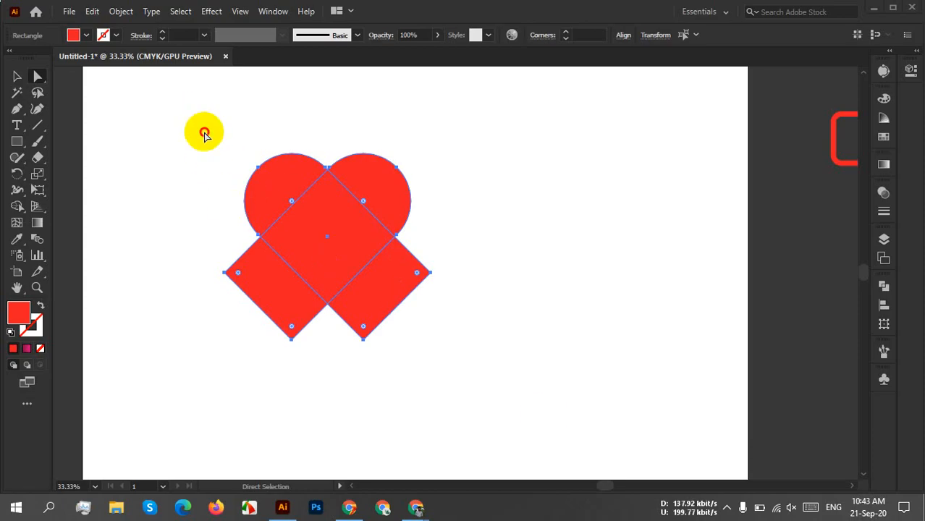
# Remove the two lower arms with the Shape Builder, merge the remaining regions into one heart, and deselect it.
pyautogui.moveTo(204, 133); pyautogui.dragTo(546, 414)
pyautogui.click(18, 206)
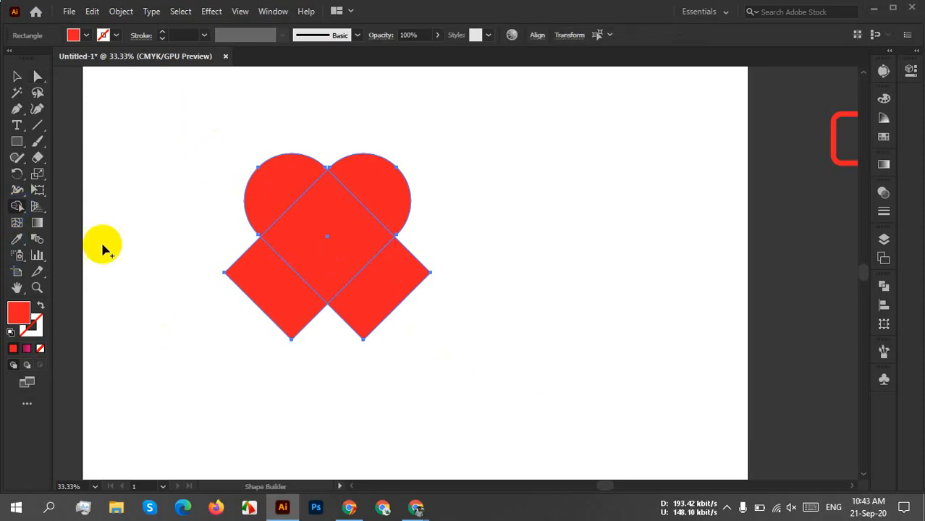
pyautogui.keyDown('alt'); pyautogui.click(402, 283); pyautogui.keyUp('alt')
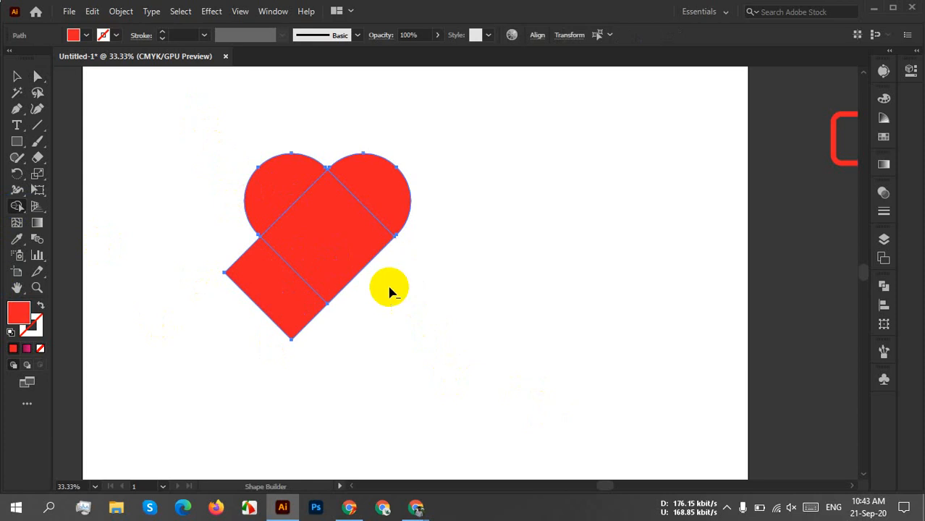
pyautogui.keyDown('alt'); pyautogui.click(276, 321); pyautogui.keyUp('alt')
pyautogui.moveTo(244, 209)
pyautogui.mouseDown()
pyautogui.moveTo(361, 225)
pyautogui.moveTo(275, 190)
pyautogui.moveTo(340, 220)
pyautogui.moveTo(371, 196)
pyautogui.moveTo(336, 184)
pyautogui.mouseUp()
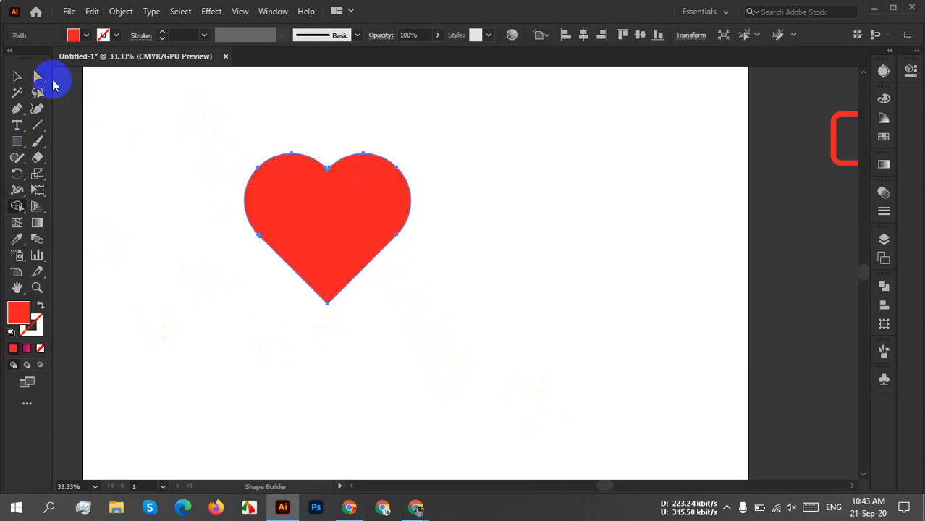
pyautogui.click(17, 76)
pyautogui.click(465, 236)
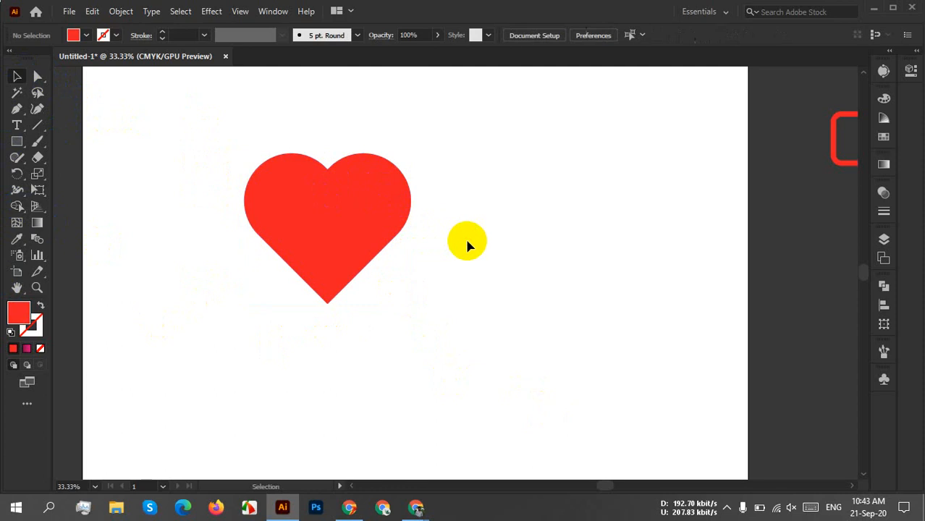
# Move the finished heart to the right edge of the artboard to free space for another one.
pyautogui.scroll(-3, 465, 235)
pyautogui.scroll(2, 464, 236)
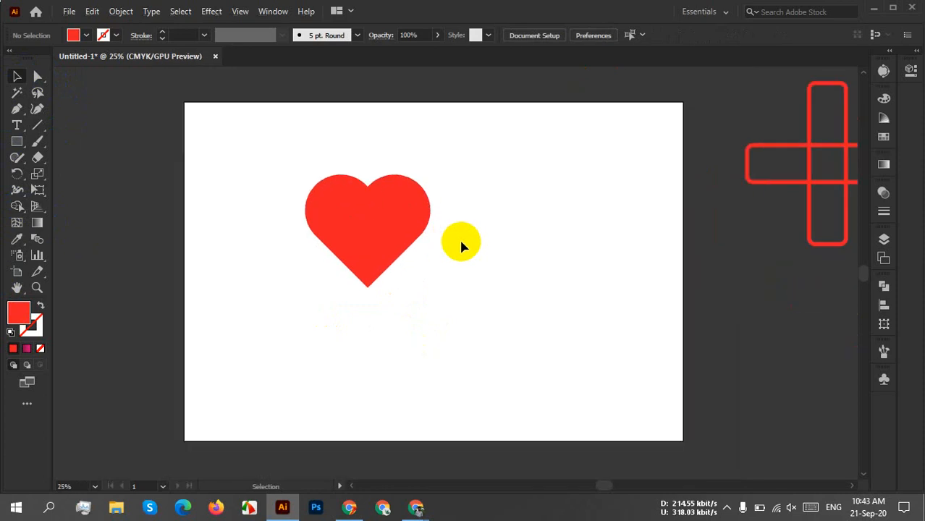
pyautogui.moveTo(459, 242); pyautogui.dragTo(440, 291)
pyautogui.moveTo(200, 160); pyautogui.dragTo(450, 350)
pyautogui.moveTo(332, 280); pyautogui.dragTo(605, 264)
# Draw a new upright red rectangle in the artboard's free left area, and add a copy reflected at 45°.
pyautogui.click(17, 142)
pyautogui.moveTo(242, 210)
pyautogui.mouseDown()
pyautogui.moveTo(260, 218)
pyautogui.moveTo(334, 393)
pyautogui.mouseUp()
pyautogui.rightClick(272, 264)
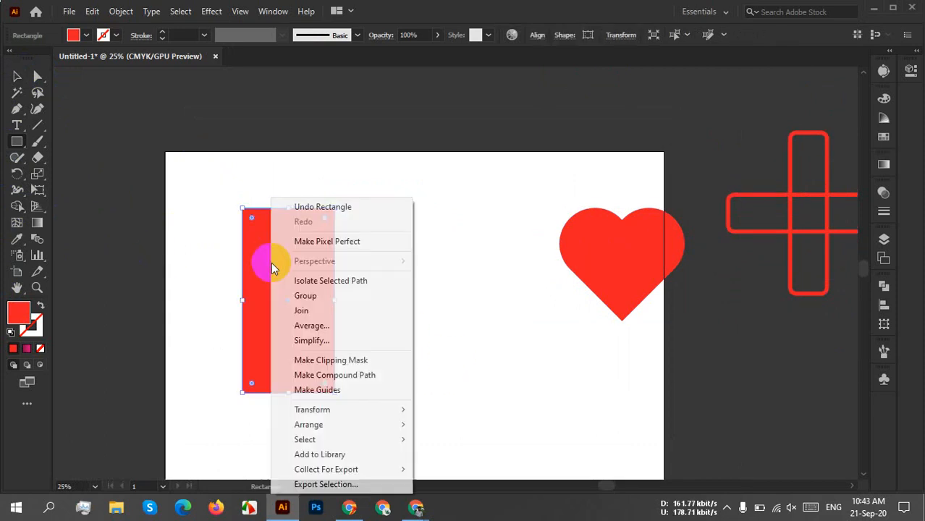
pyautogui.moveTo(344, 408)
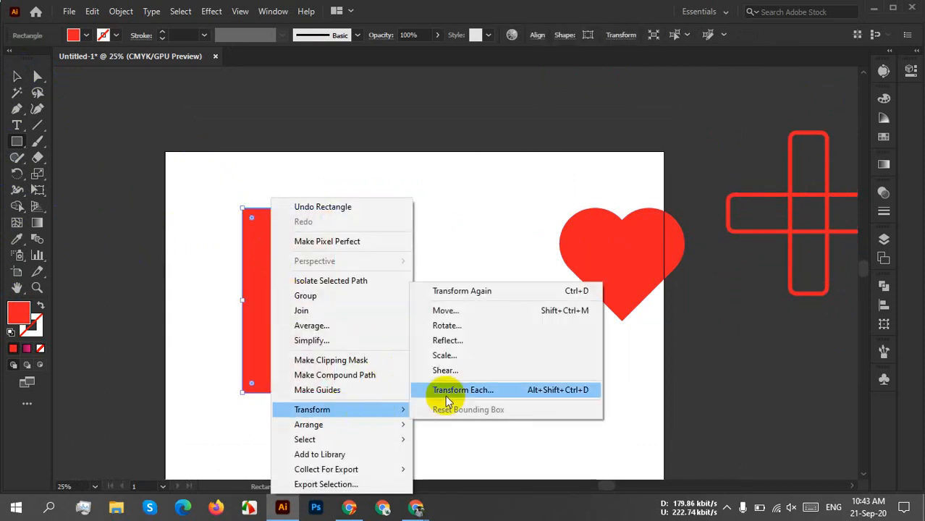
pyautogui.click(462, 345)
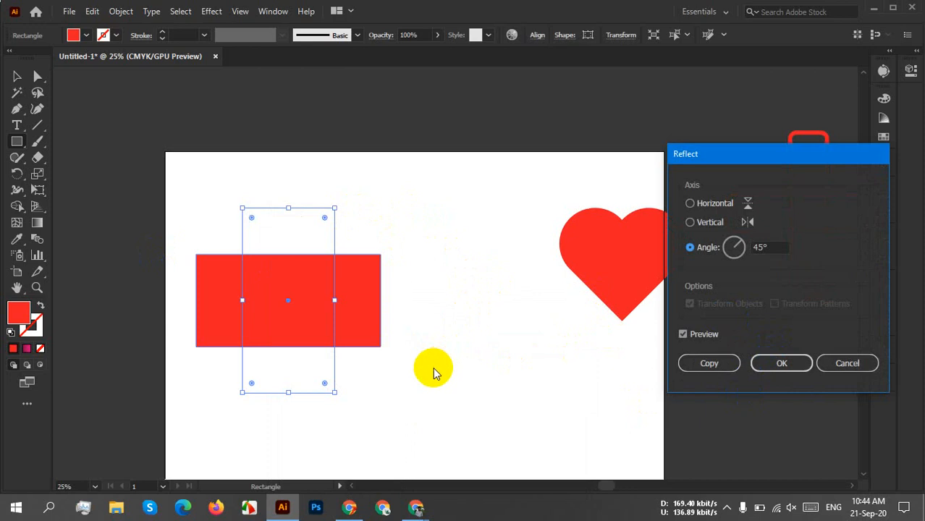
pyautogui.click(708, 363)
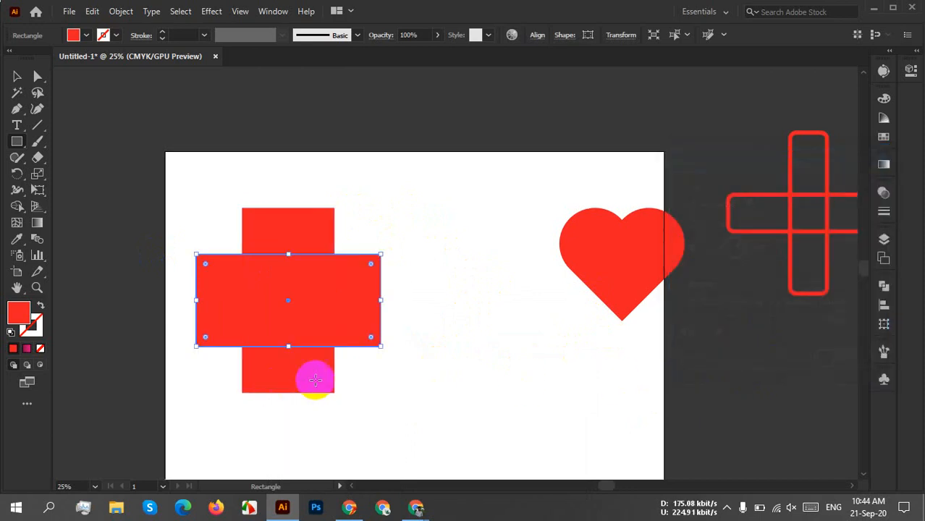
# Rotate the new pair of crossed rectangles together by 45° into an X, and deselect them.
pyautogui.click(17, 76)
pyautogui.moveTo(181, 189); pyautogui.dragTo(426, 438)
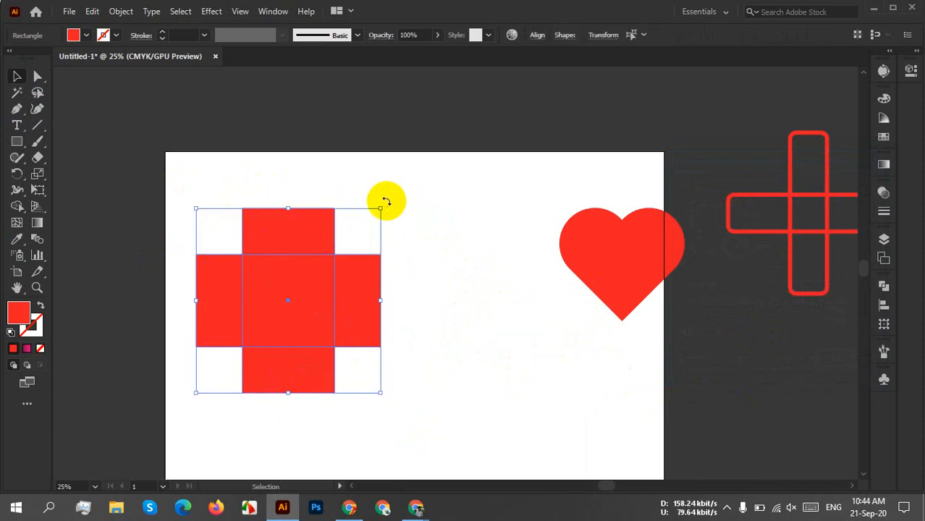
pyautogui.moveTo(382, 198); pyautogui.dragTo(318, 188)
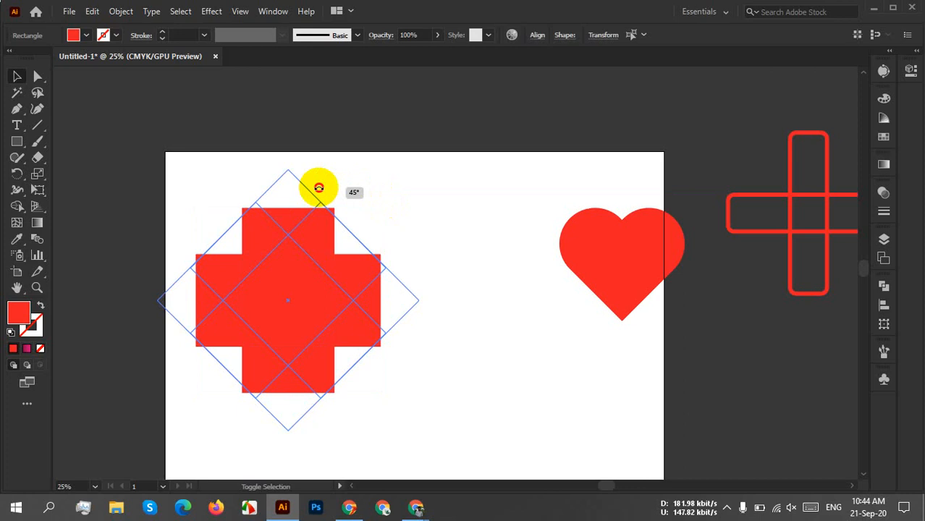
pyautogui.moveTo(318, 188); pyautogui.dragTo(322, 191)
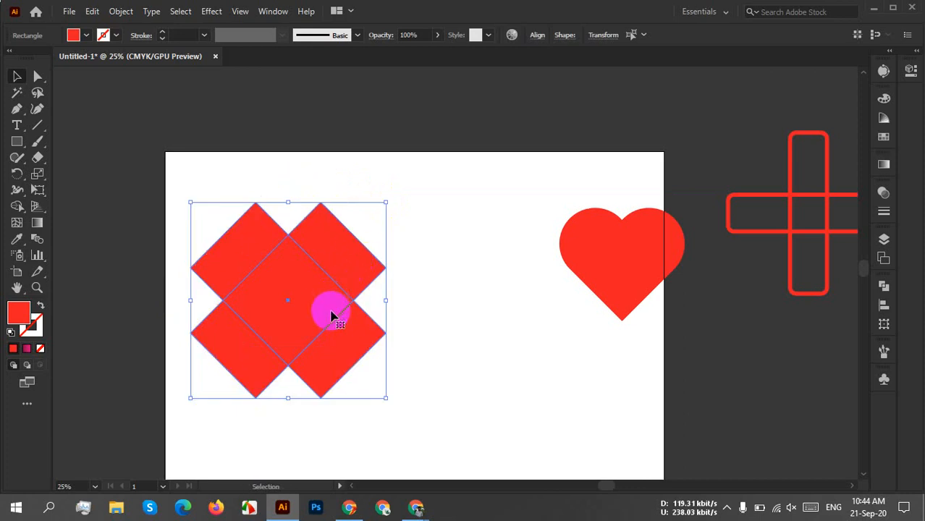
pyautogui.scroll(2, 283, 284)
pyautogui.hscroll(-1, 299, 265)
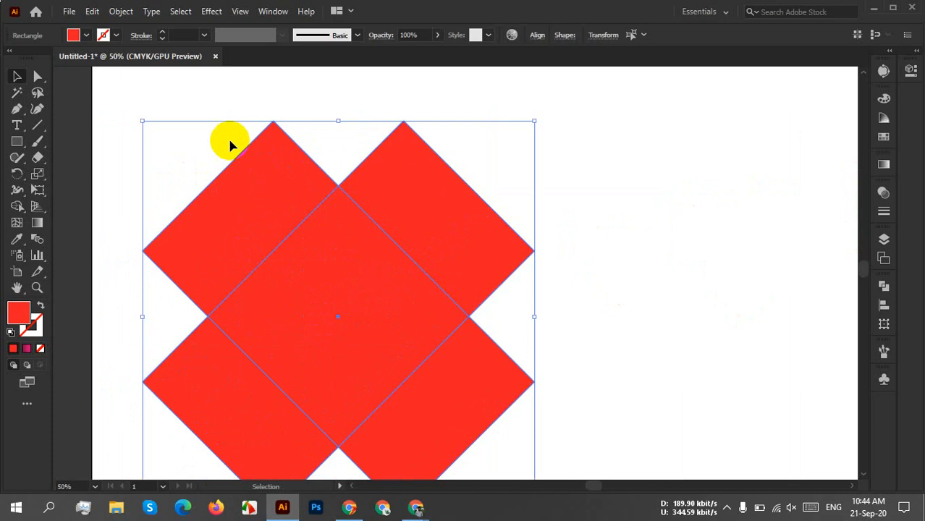
pyautogui.click(130, 103)
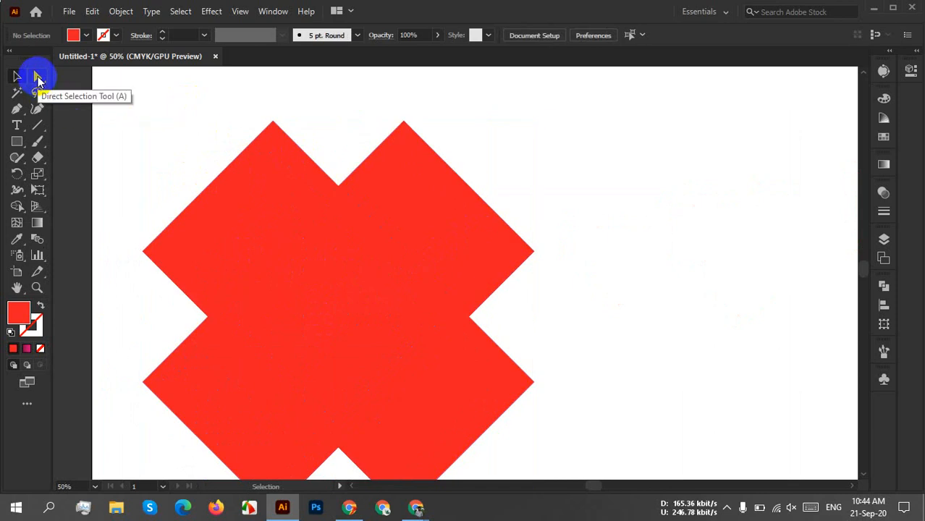
pyautogui.click(38, 78)
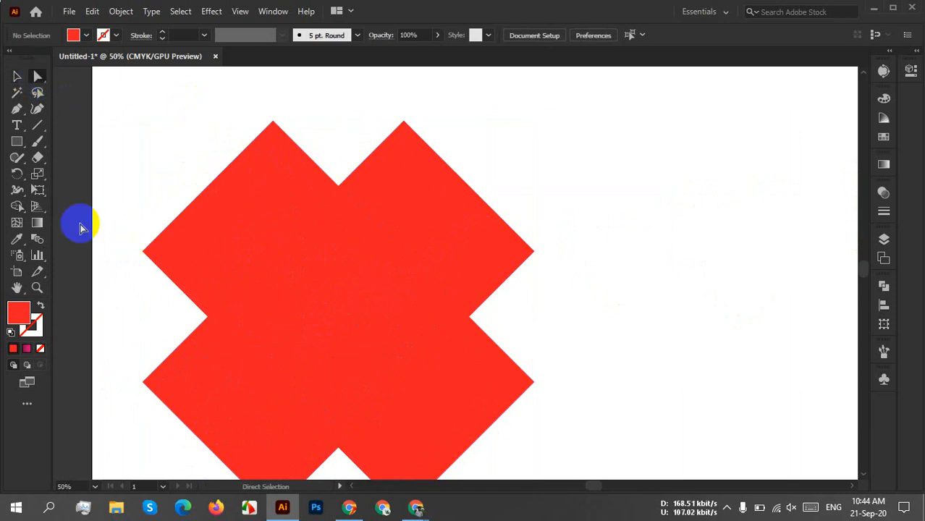
pyautogui.moveTo(118, 220); pyautogui.dragTo(155, 262)
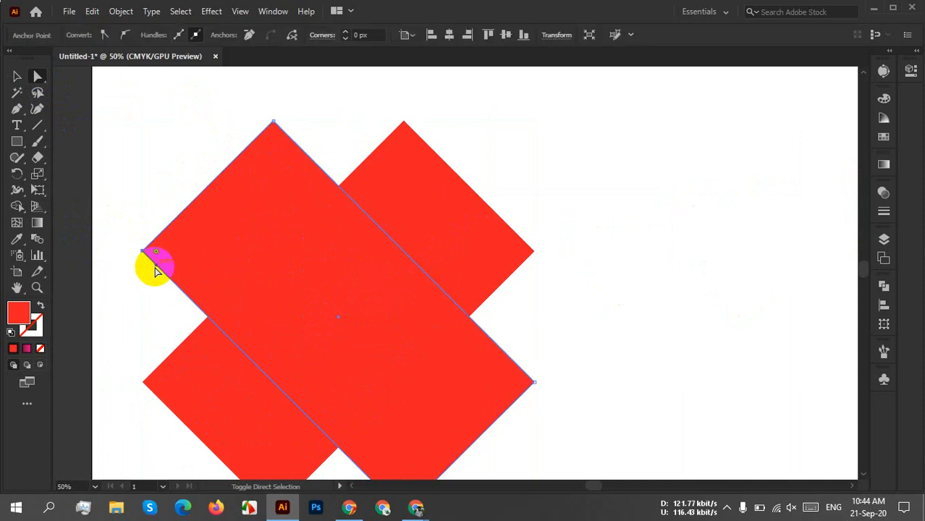
pyautogui.moveTo(258, 91); pyautogui.dragTo(285, 131)
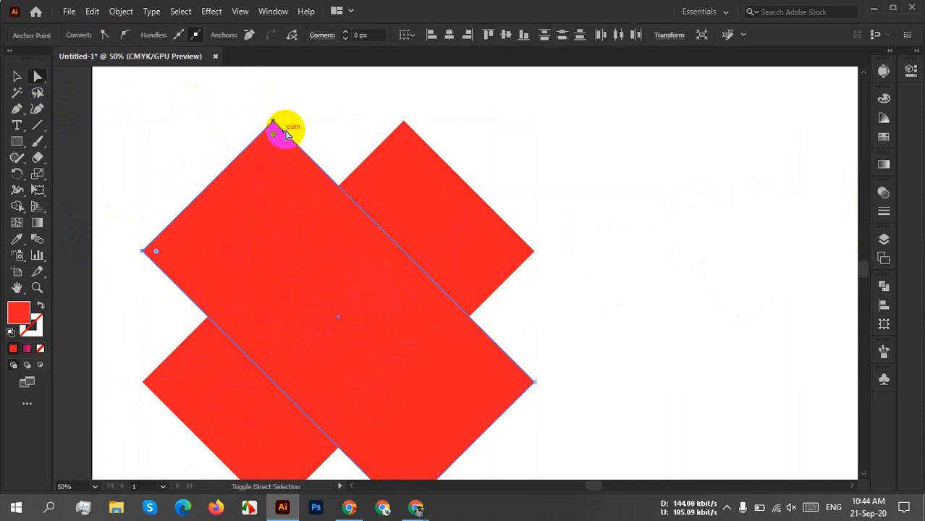
pyautogui.moveTo(382, 102); pyautogui.dragTo(427, 137)
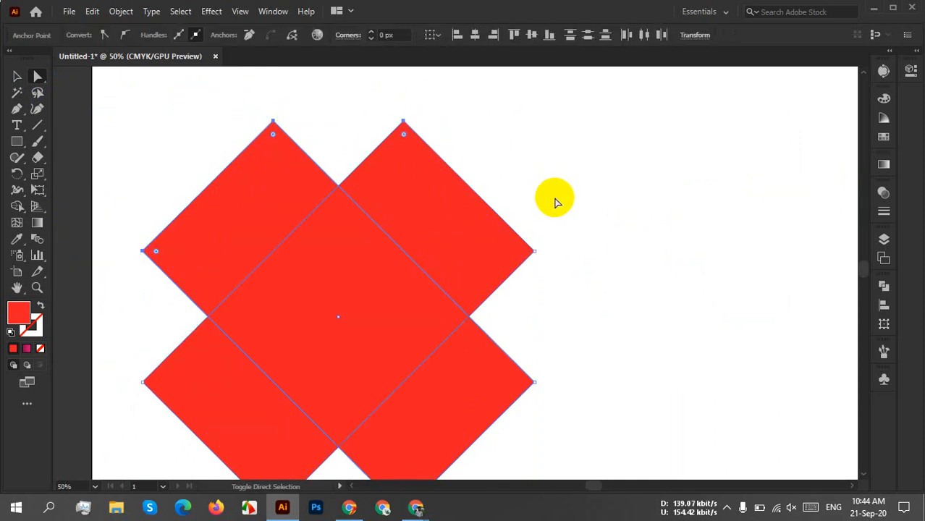
pyautogui.moveTo(536, 211); pyautogui.dragTo(522, 274)
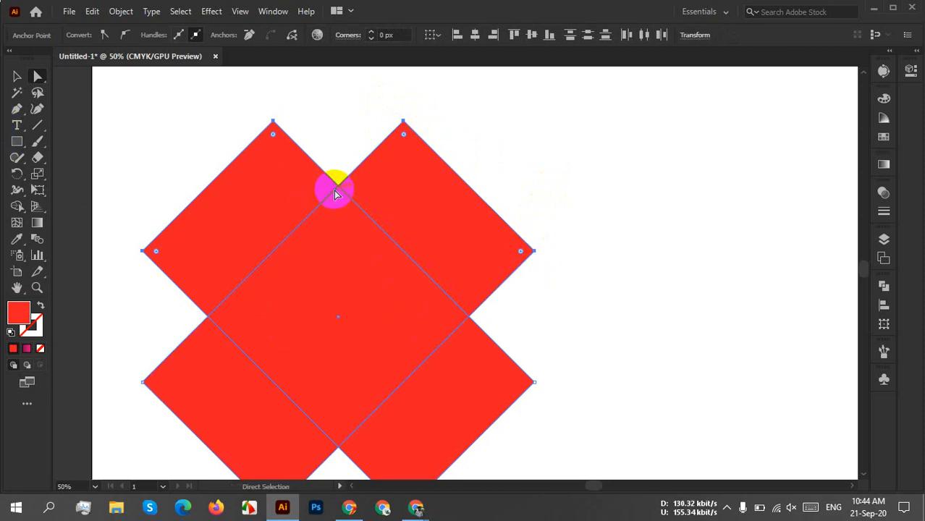
pyautogui.moveTo(347, 158); pyautogui.dragTo(325, 238)
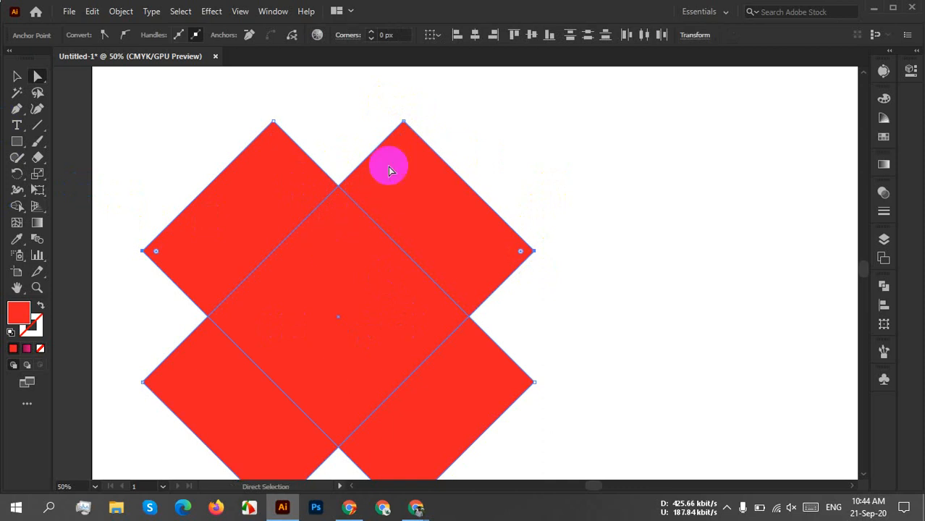
pyautogui.click(139, 150)
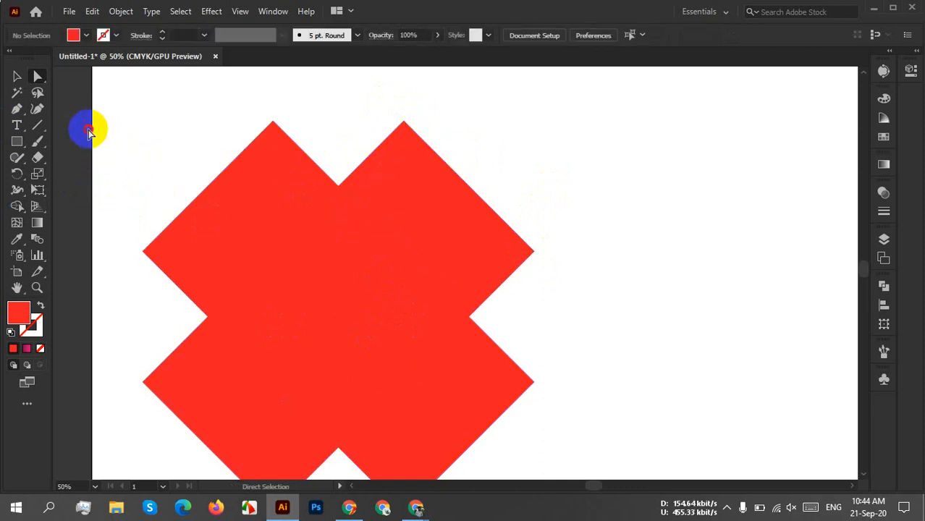
# Try fully rounding the four upper corners of the crossed rectangles together, undo the rounding, and deselect the shapes.
pyautogui.moveTo(87, 133); pyautogui.dragTo(621, 320)
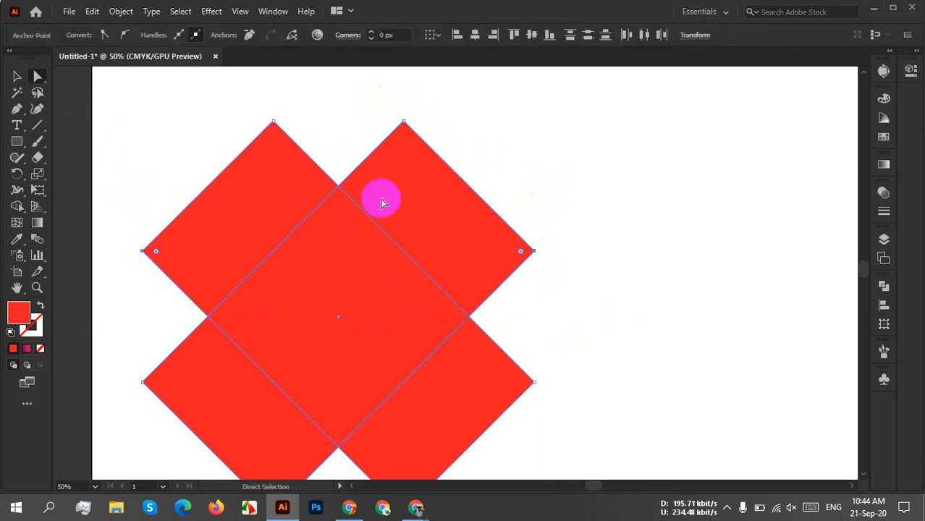
pyautogui.click(155, 113)
pyautogui.moveTo(106, 102); pyautogui.dragTo(575, 308)
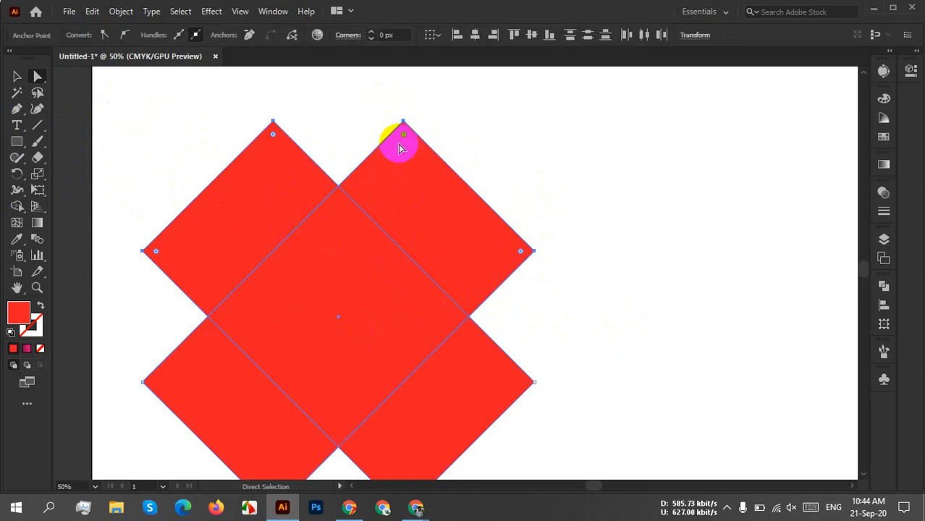
pyautogui.moveTo(403, 135); pyautogui.dragTo(399, 288)
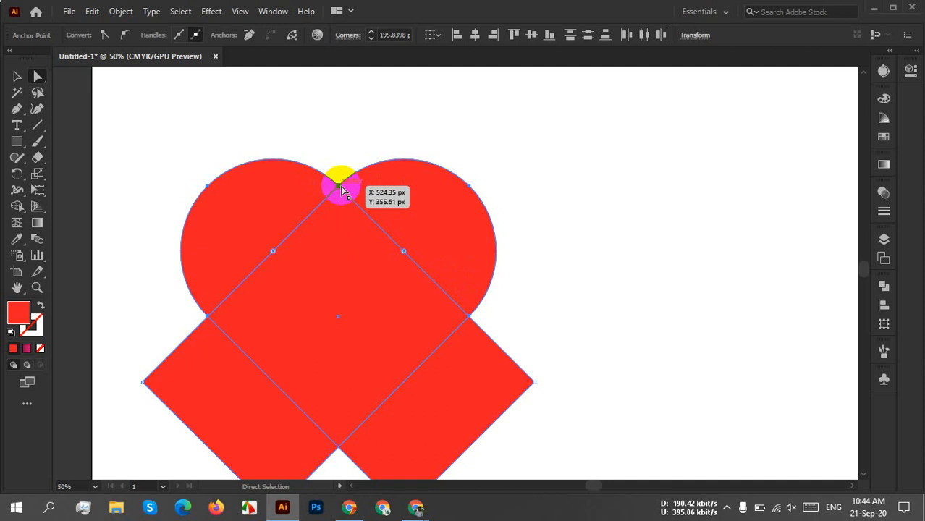
pyautogui.hotkey('ctrl', 'z')
pyautogui.click(124, 120)
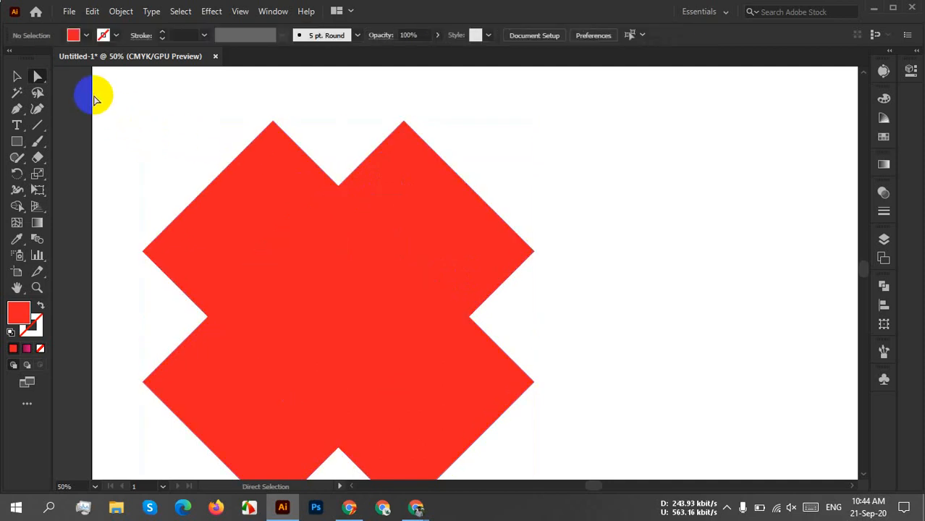
pyautogui.moveTo(104, 101); pyautogui.dragTo(569, 323)
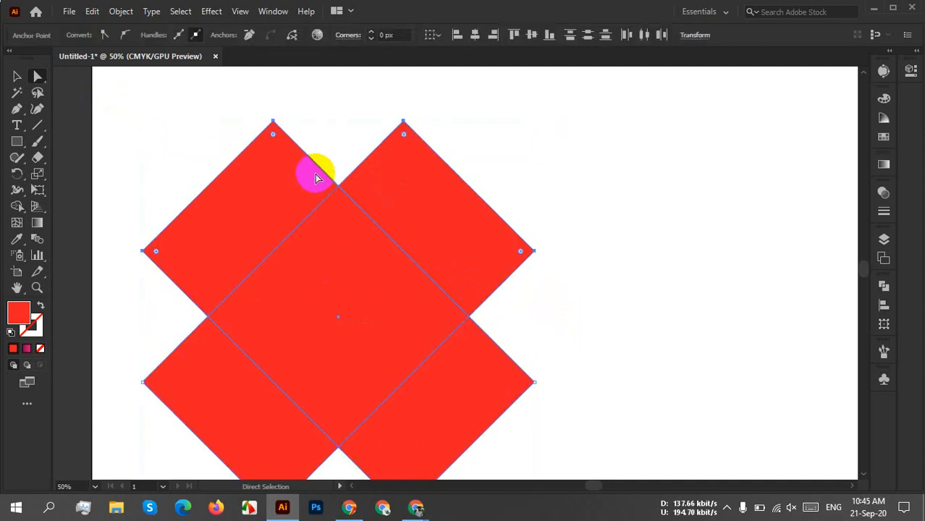
pyautogui.moveTo(343, 162); pyautogui.dragTo(340, 200)
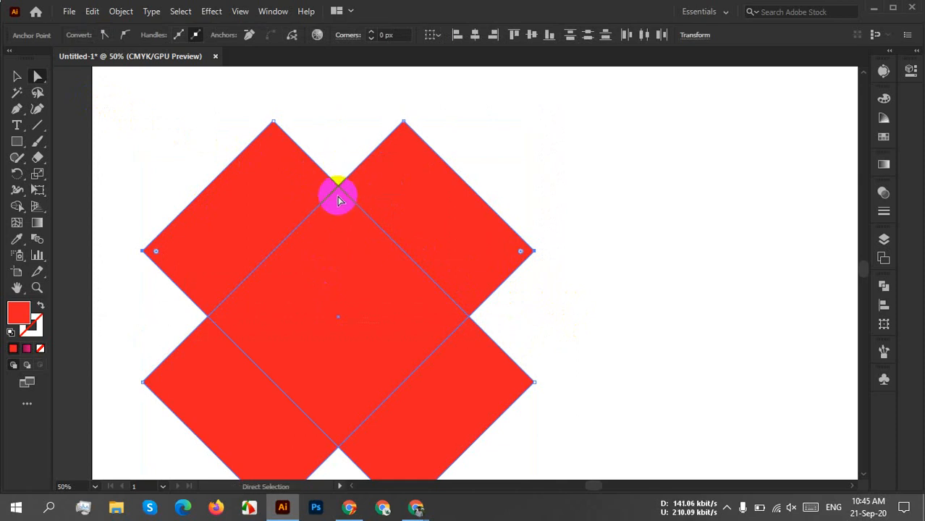
pyautogui.click(593, 174)
pyautogui.hotkey('ctrl', 'z')
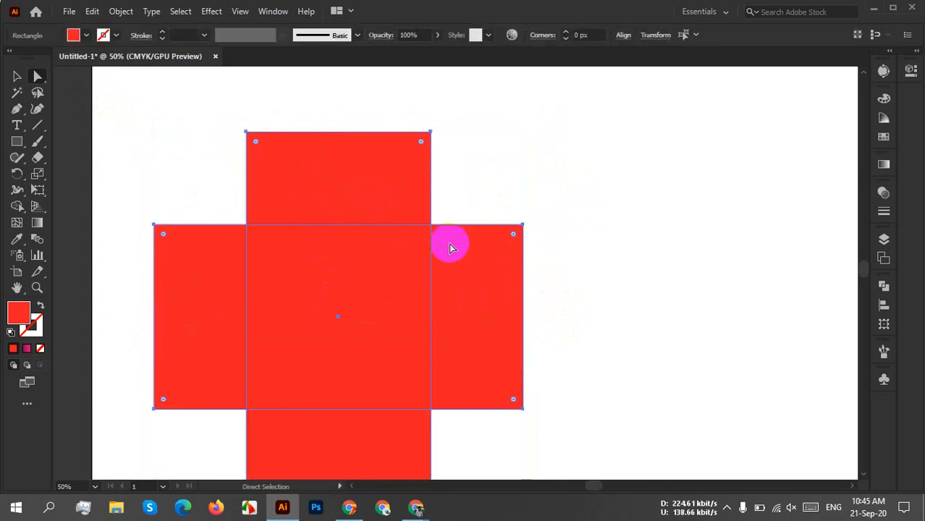
pyautogui.hotkey('ctrl', 'shift', 'z')
pyautogui.click(496, 196)
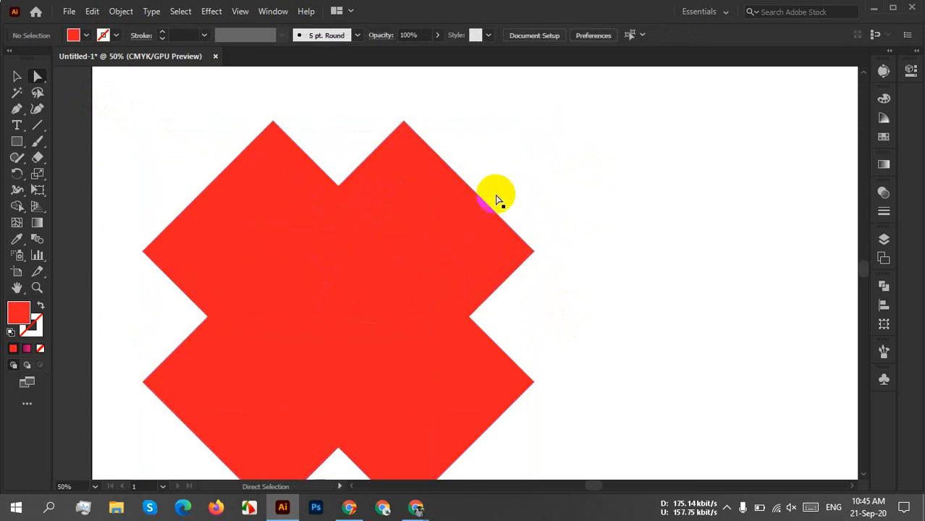
# Select the four upper corner points of the crossed rectangles one by one and round them to the maximum radius, about 196 px.
pyautogui.click(37, 75)
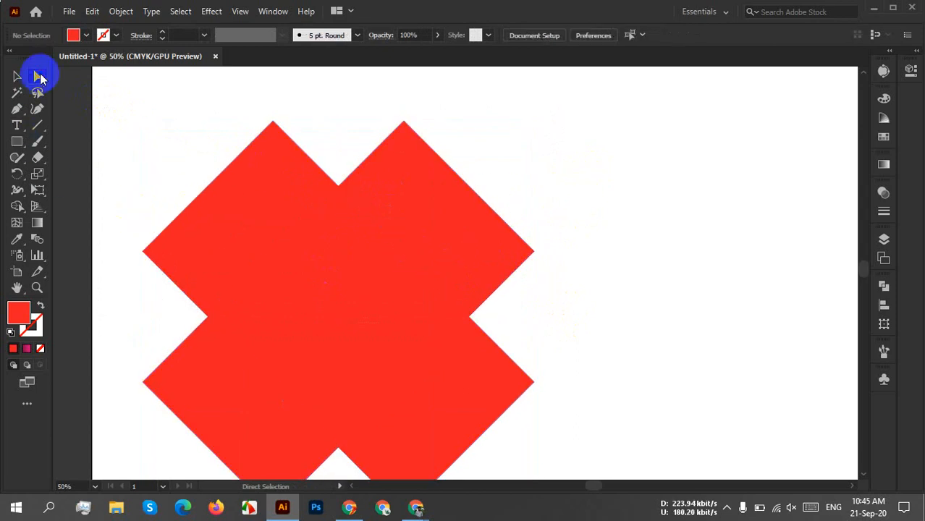
pyautogui.moveTo(106, 225); pyautogui.dragTo(165, 269)
pyautogui.moveTo(228, 99); pyautogui.dragTo(313, 137)
pyautogui.moveTo(363, 109); pyautogui.dragTo(436, 137)
pyautogui.moveTo(541, 231); pyautogui.dragTo(519, 270)
pyautogui.click(407, 127)
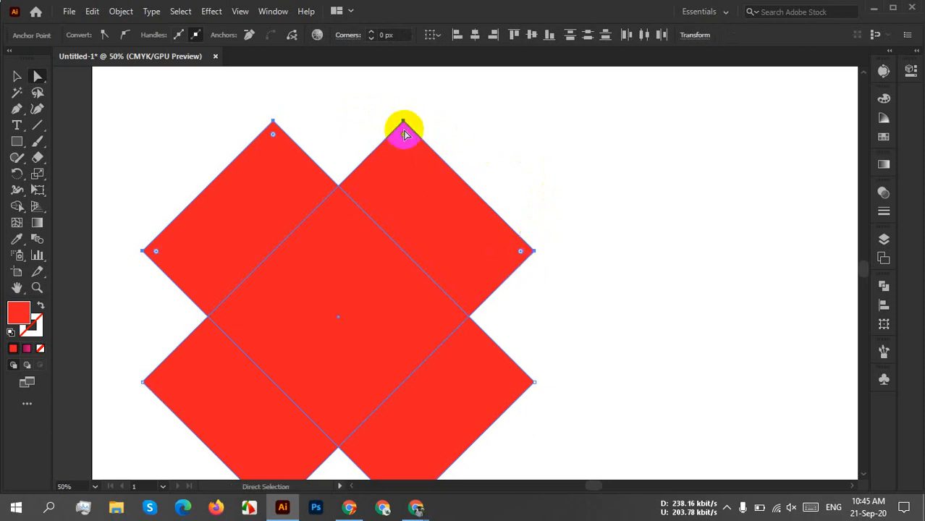
pyautogui.moveTo(404, 134); pyautogui.dragTo(395, 387)
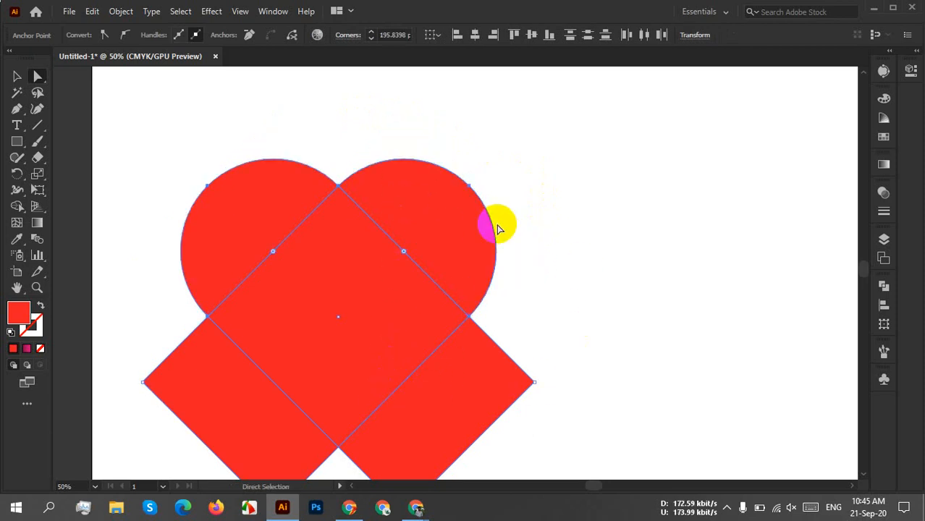
# Select both shapes, remove the two lower arms with the Shape Builder, and merge the remaining regions into one heart.
pyautogui.scroll(-2, 354, 264)
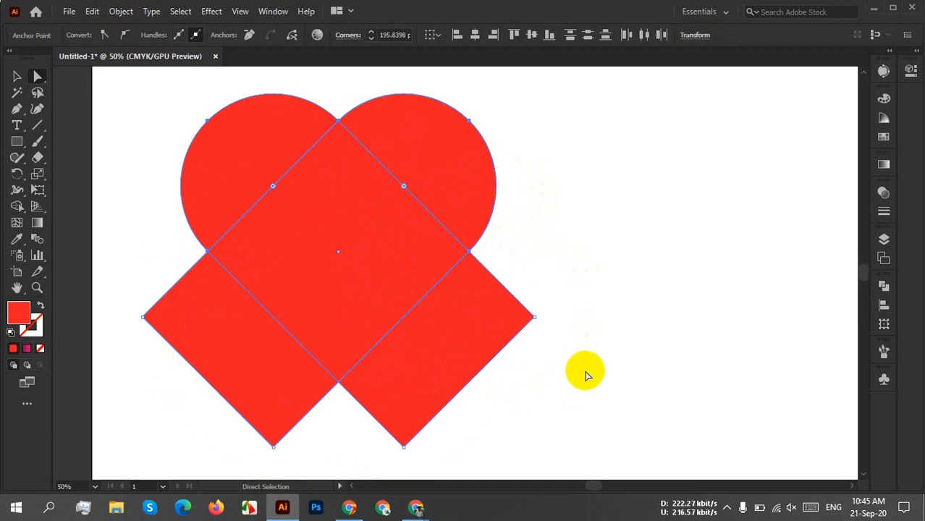
pyautogui.moveTo(585, 370); pyautogui.dragTo(158, 94)
pyautogui.click(16, 77)
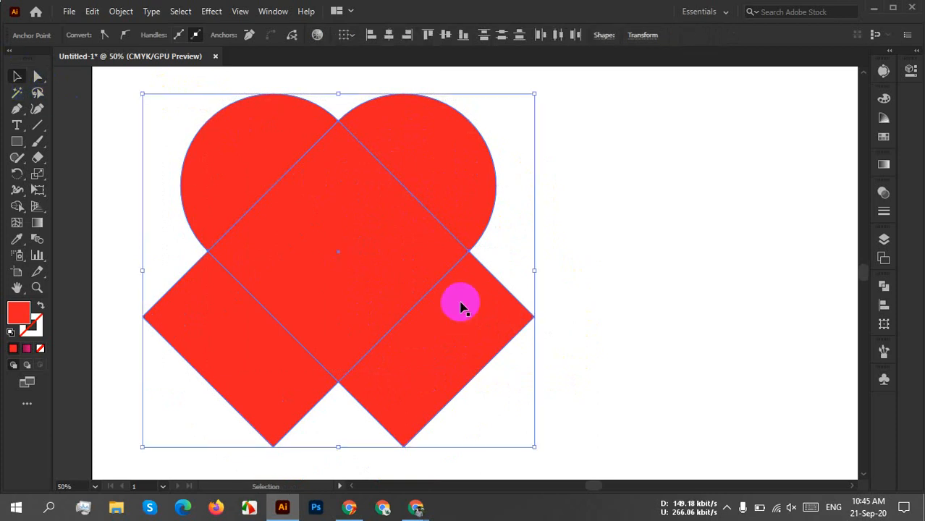
pyautogui.click(16, 208)
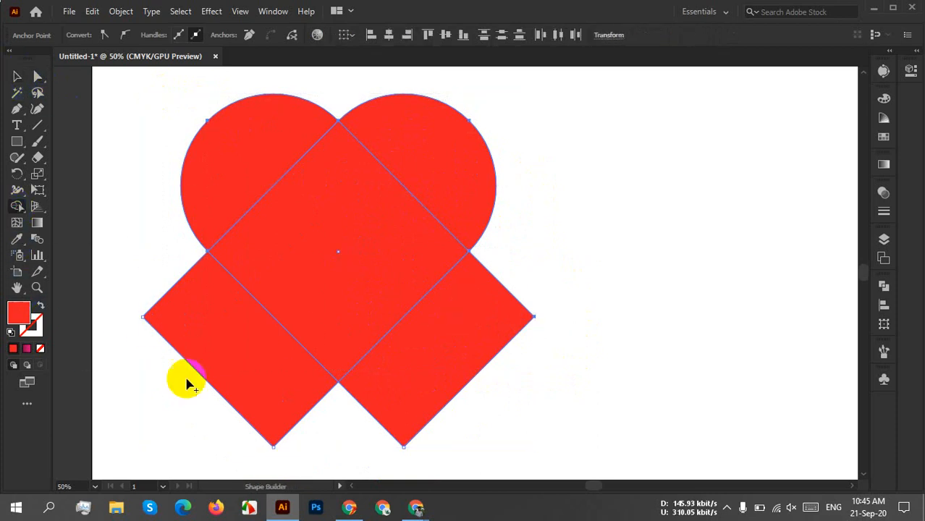
pyautogui.click(468, 385)
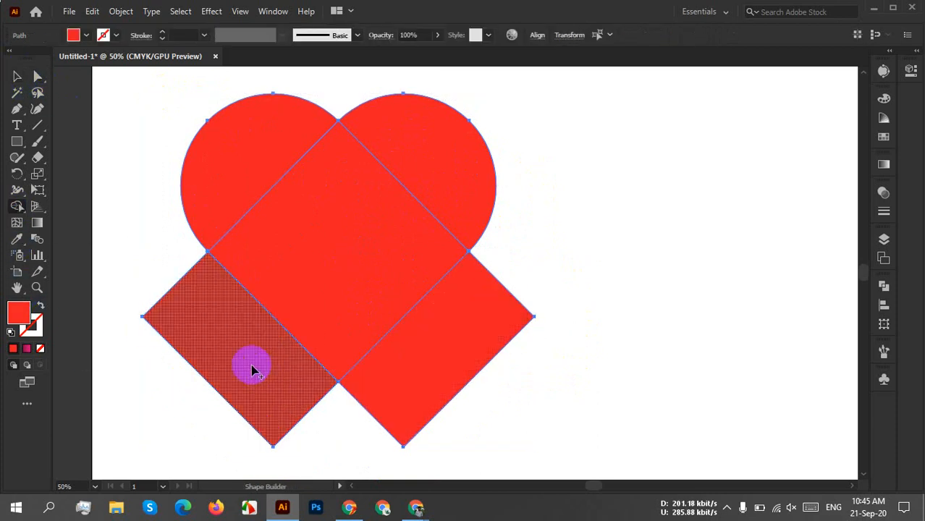
pyautogui.keyDown('alt'); pyautogui.click(247, 368); pyautogui.keyUp('alt')
pyautogui.keyDown('alt'); pyautogui.click(455, 382); pyautogui.keyUp('alt')
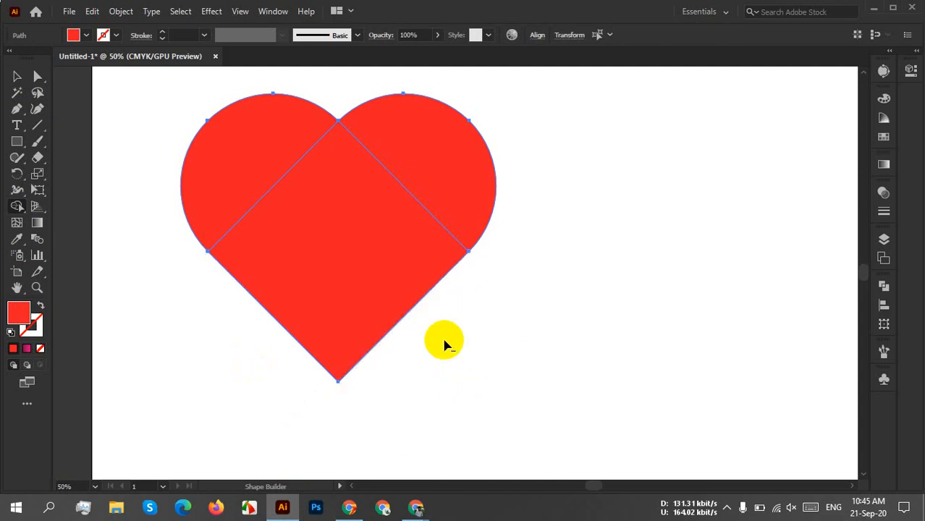
pyautogui.moveTo(434, 168)
pyautogui.mouseDown()
pyautogui.moveTo(423, 186)
pyautogui.moveTo(255, 152)
pyautogui.moveTo(274, 206)
pyautogui.moveTo(377, 305)
pyautogui.moveTo(305, 290)
pyautogui.mouseUp()
# Move the merged heart sideways to about the middle of the artboard and deselect it.
pyautogui.click(16, 80)
pyautogui.moveTo(332, 230); pyautogui.dragTo(544, 249)
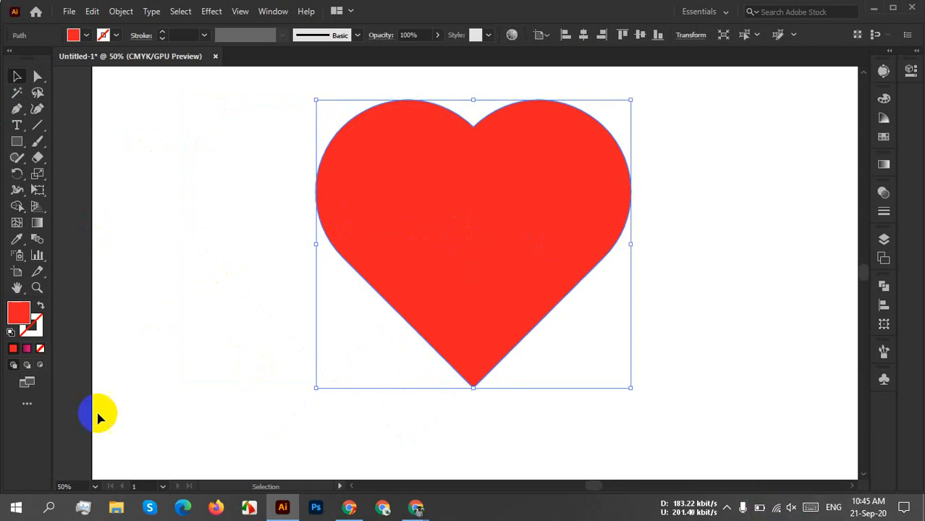
pyautogui.click(247, 256)
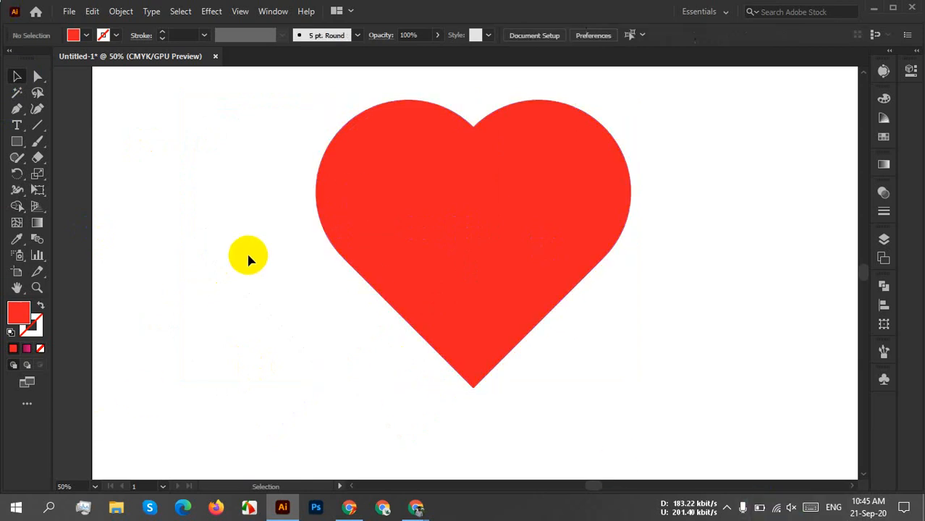
# Start a Pen path with a short horizontal segment ending at the heart's left edge, followed by a steep rise to a peak inside it.
pyautogui.click(17, 109)
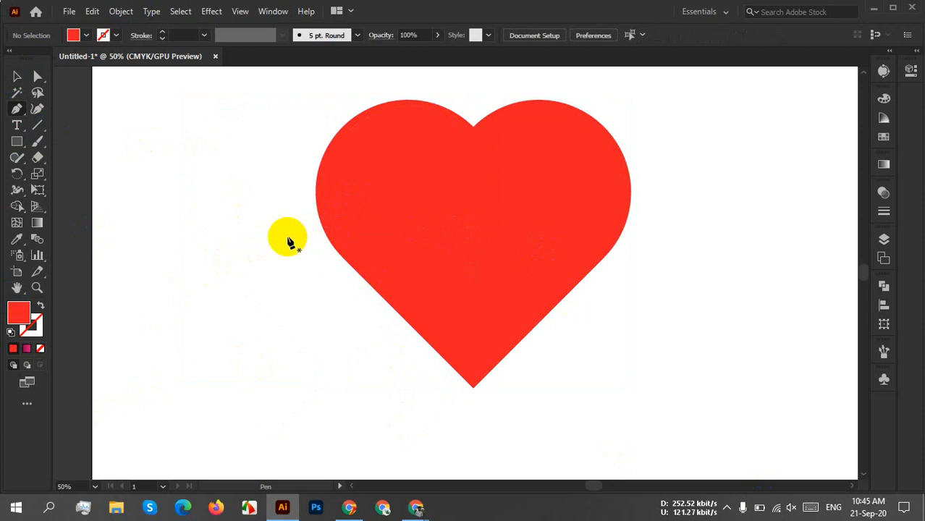
pyautogui.moveTo(288, 237); pyautogui.dragTo(316, 236)
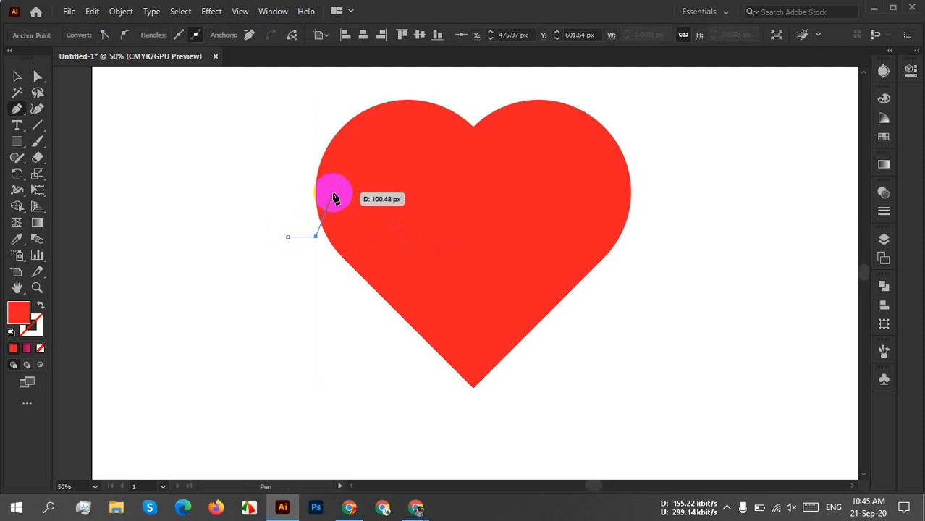
pyautogui.moveTo(335, 199); pyautogui.dragTo(337, 172)
pyautogui.click(334, 170)
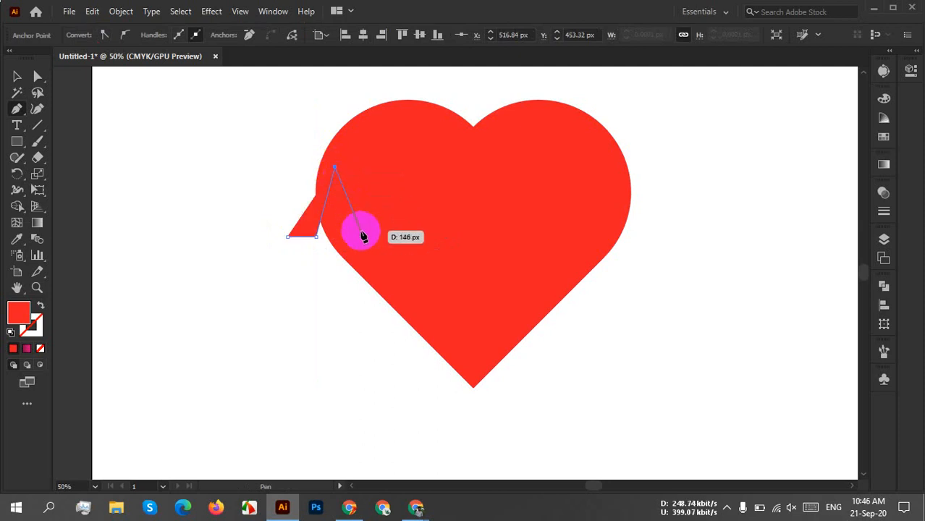
# Swap the path's fill and stroke so it has no fill, and set the stroke to green (C 61.31, M 0, Y 100, K 0).
pyautogui.click(39, 306)
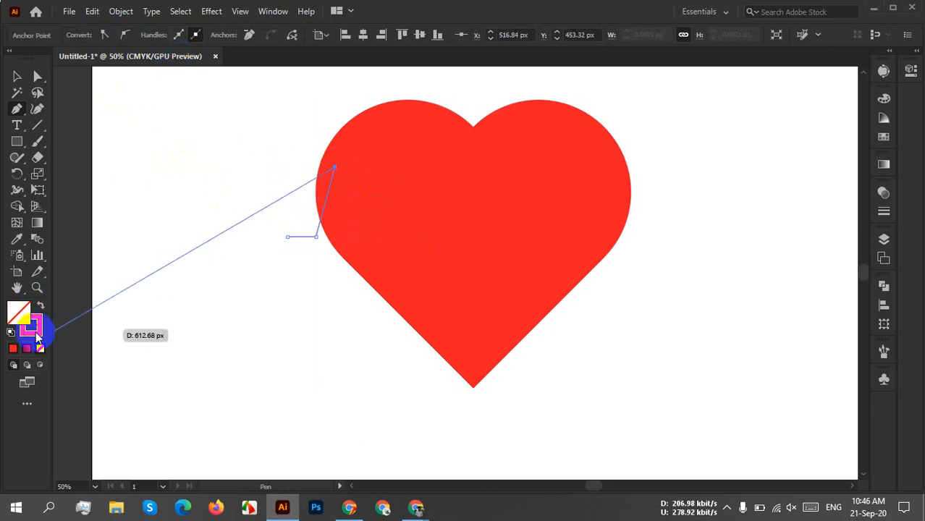
pyautogui.doubleClick(35, 332)
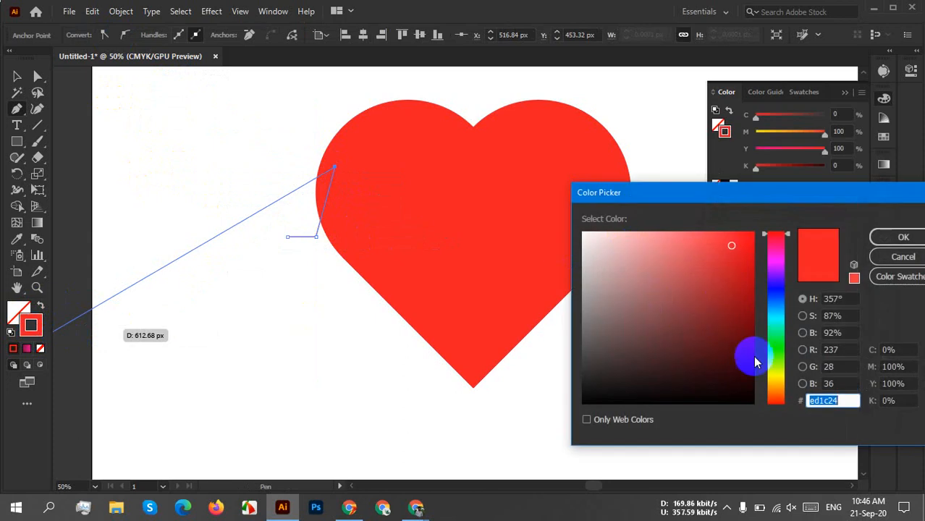
pyautogui.click(778, 352)
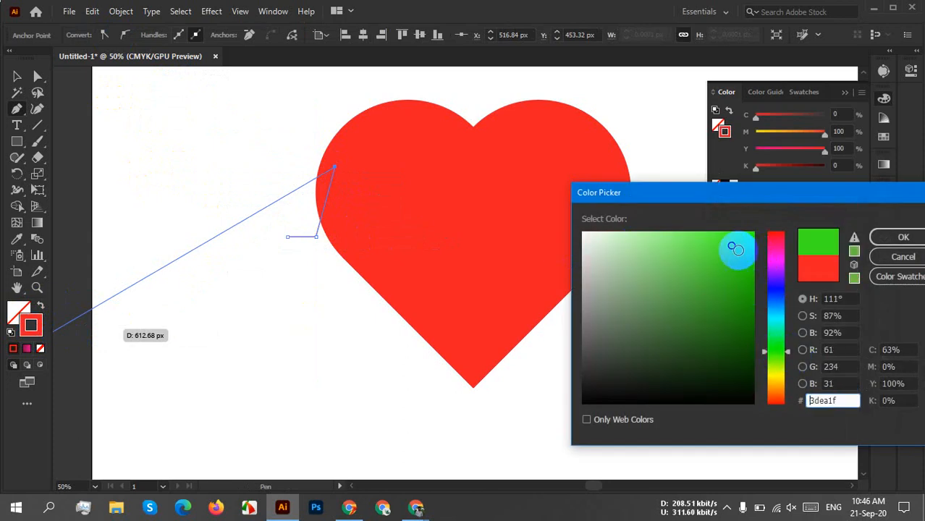
pyautogui.moveTo(734, 246); pyautogui.dragTo(760, 228)
pyautogui.click(876, 239)
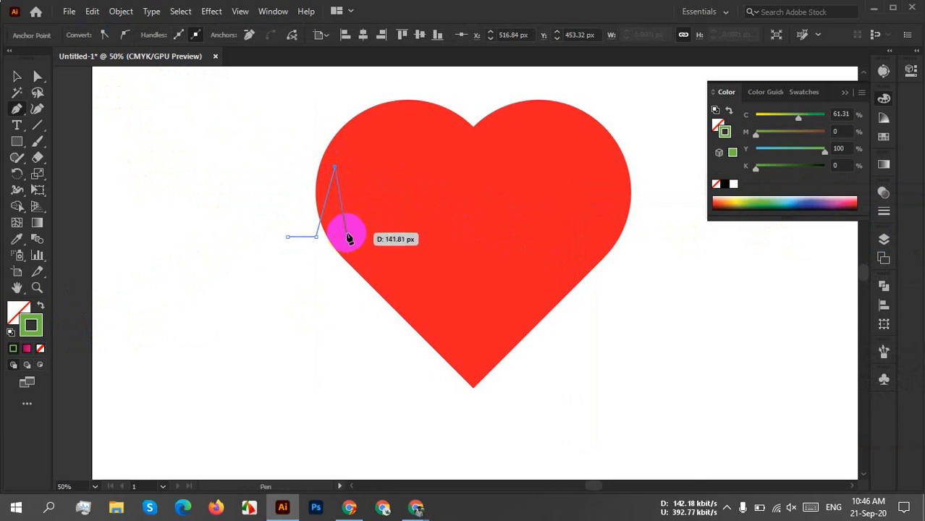
# Continue the Pen path from the first peak steeply down to the baseline and add a short horizontal segment.
pyautogui.moveTo(344, 236)
pyautogui.mouseDown()
pyautogui.moveTo(343, 245)
pyautogui.moveTo(345, 237)
pyautogui.mouseUp()
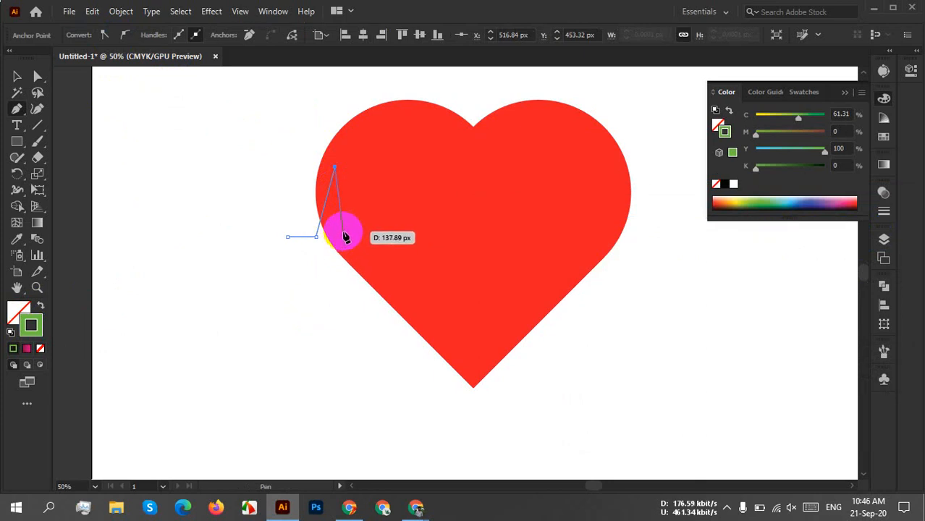
pyautogui.click(343, 237)
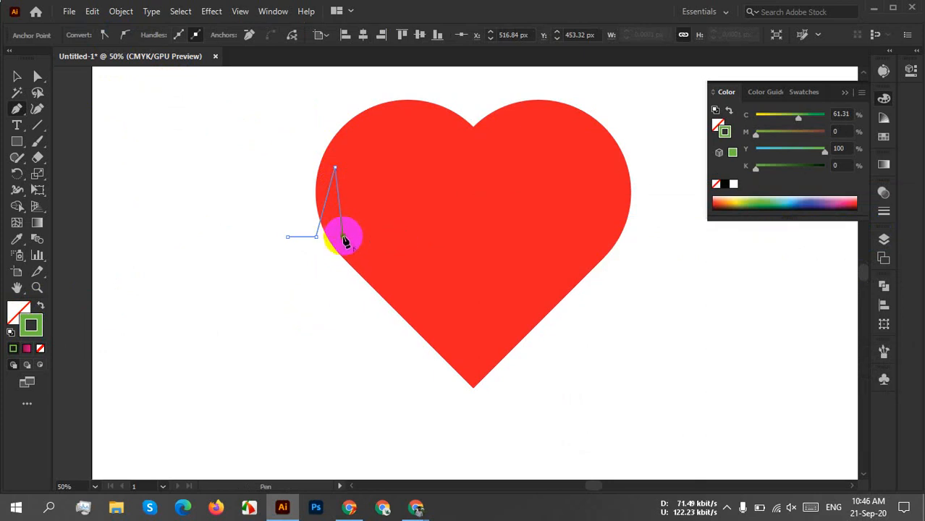
pyautogui.moveTo(377, 249); pyautogui.dragTo(358, 244)
pyautogui.click(357, 237)
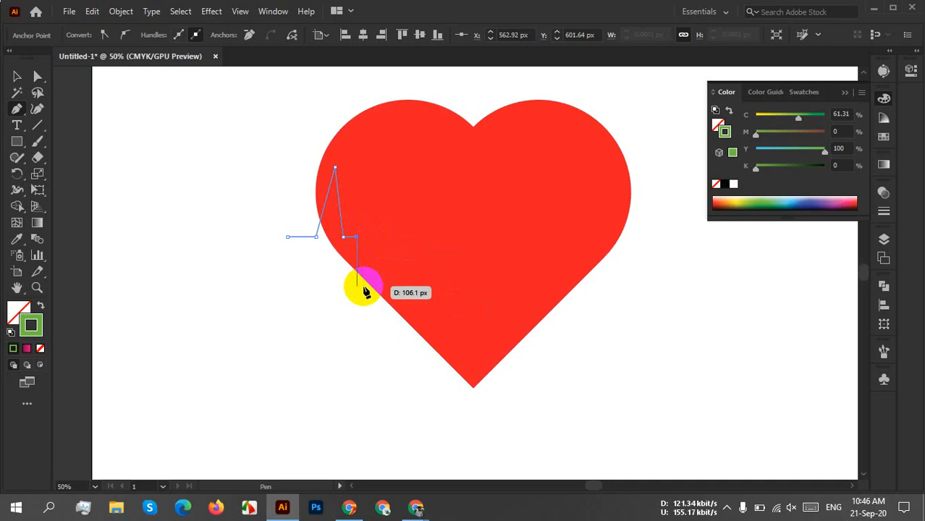
# Add a shallow dip and a short horizontal segment to the path, followed by a steep descent to a deeper low point.
pyautogui.click(364, 286)
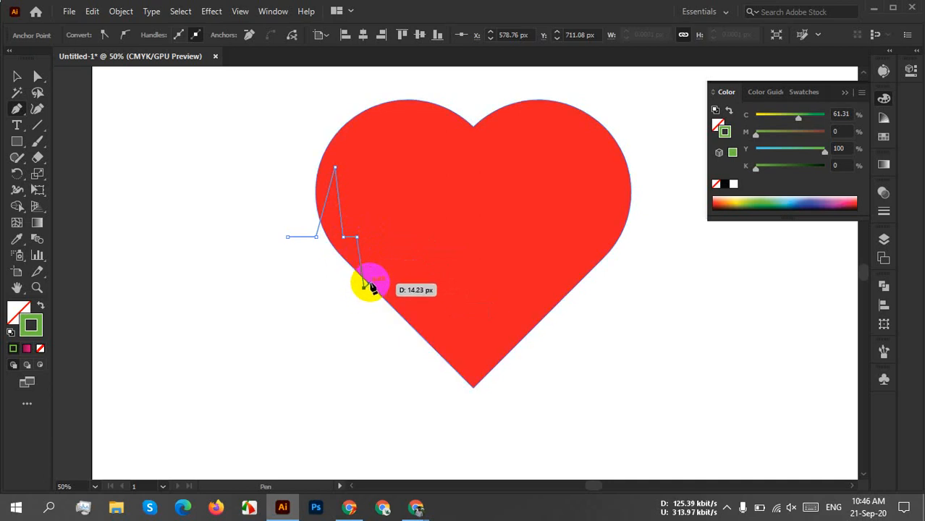
pyautogui.hotkey('ctrl', 'z')
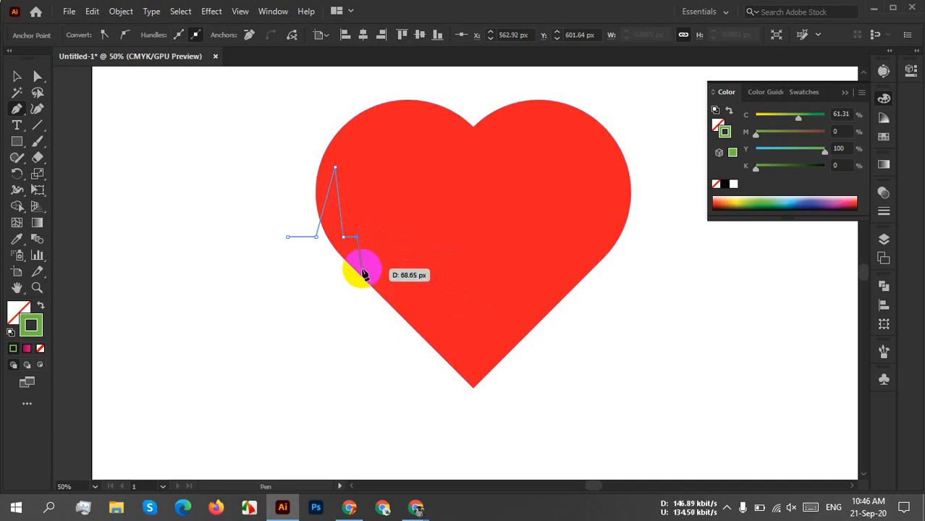
pyautogui.click(364, 270)
pyautogui.click(365, 236)
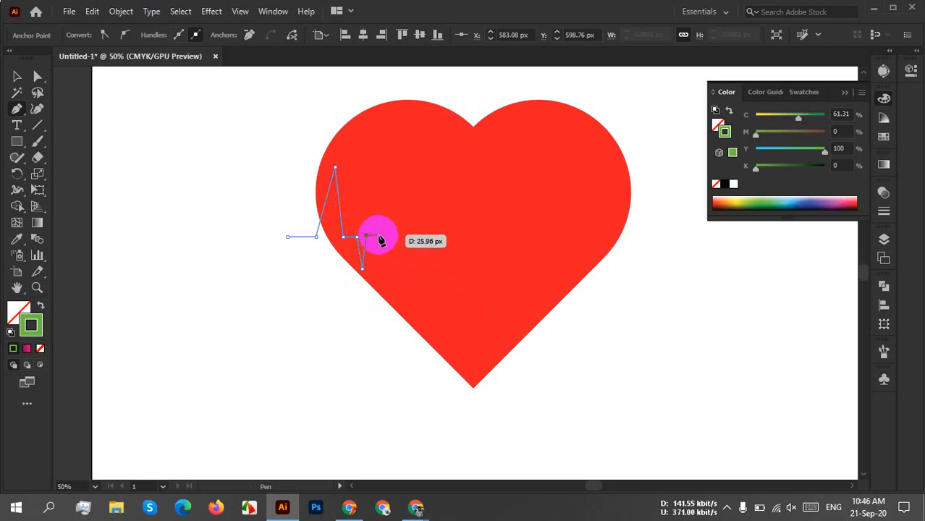
pyautogui.click(377, 236)
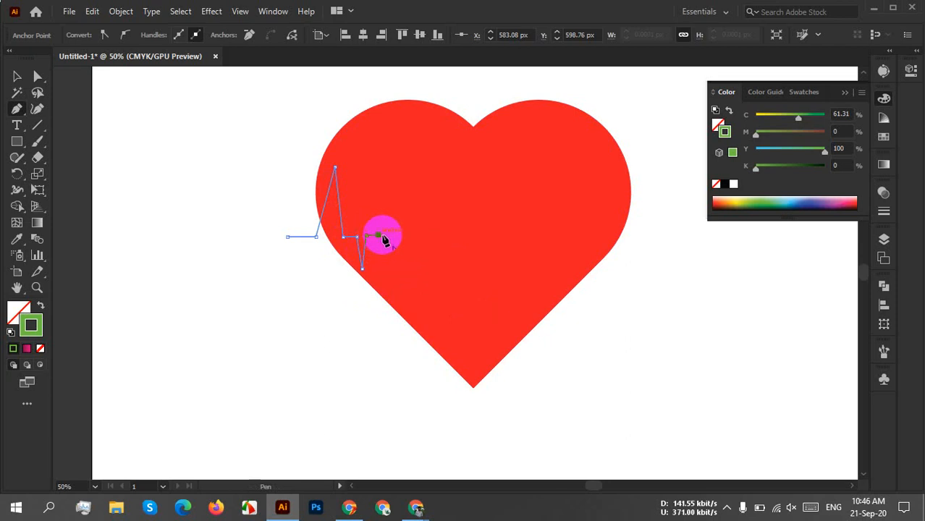
pyautogui.click(387, 295)
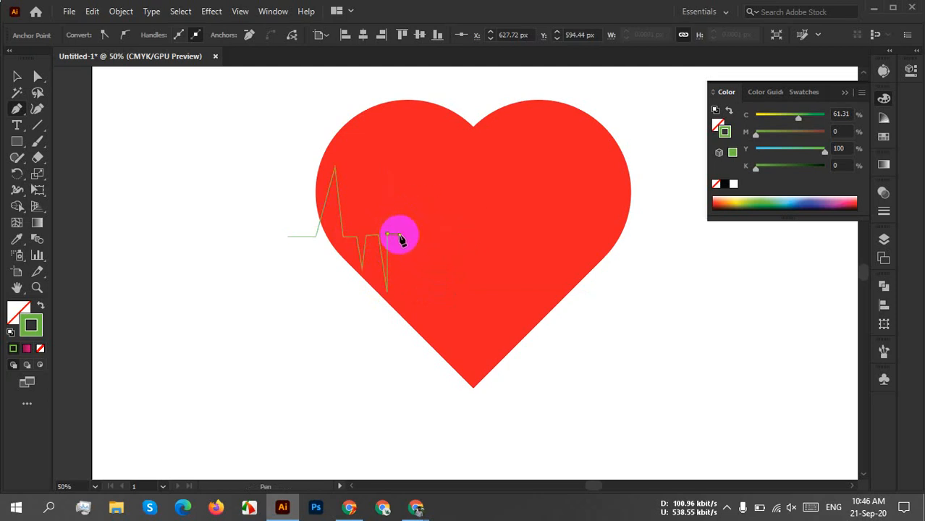
pyautogui.click(400, 234)
pyautogui.click(409, 158)
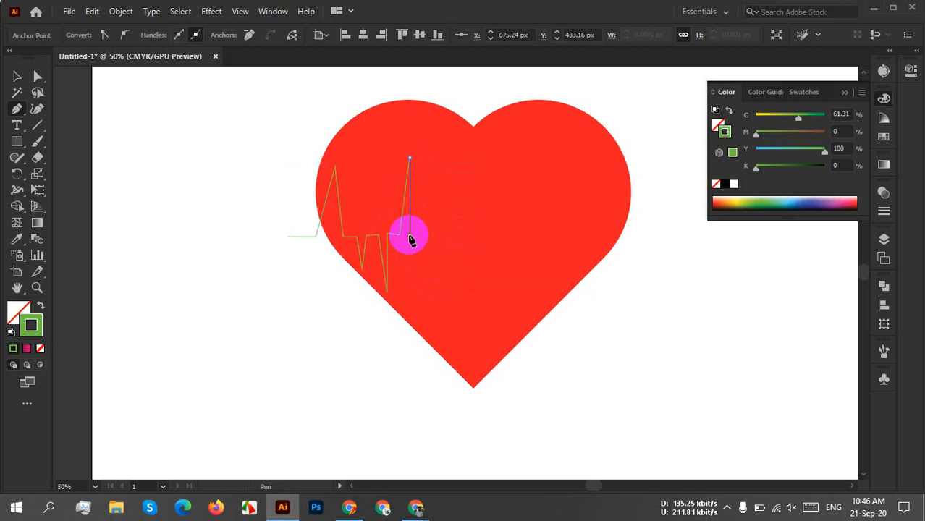
pyautogui.click(409, 235)
pyautogui.click(427, 234)
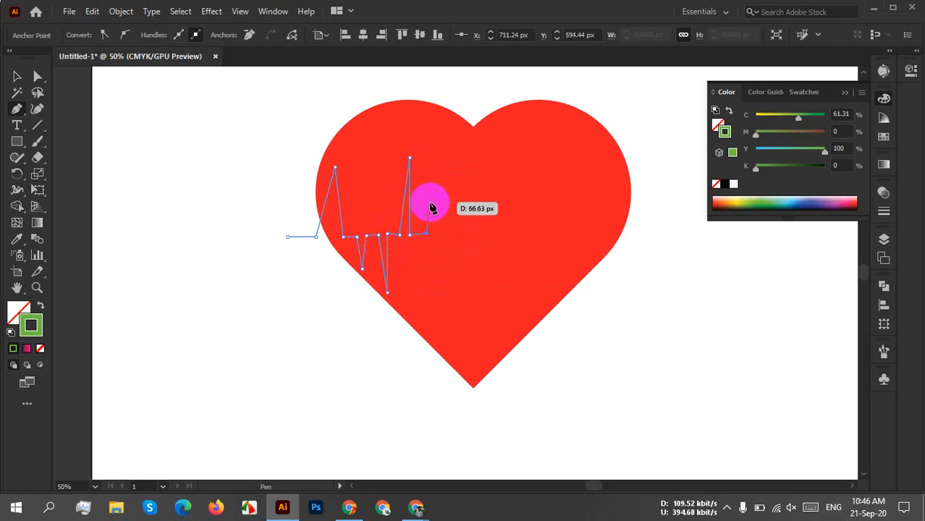
pyautogui.hotkey('ctrl', 'z')
pyautogui.hotkey('ctrl', 'z')
pyautogui.hotkey('ctrl', 'z')
pyautogui.hotkey('ctrl', 'z')
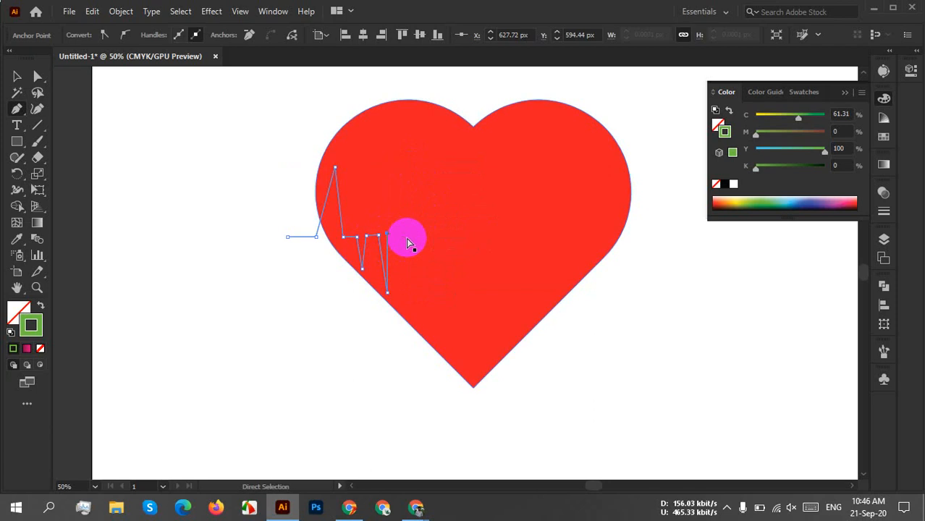
pyautogui.hotkey('ctrl', 'z')
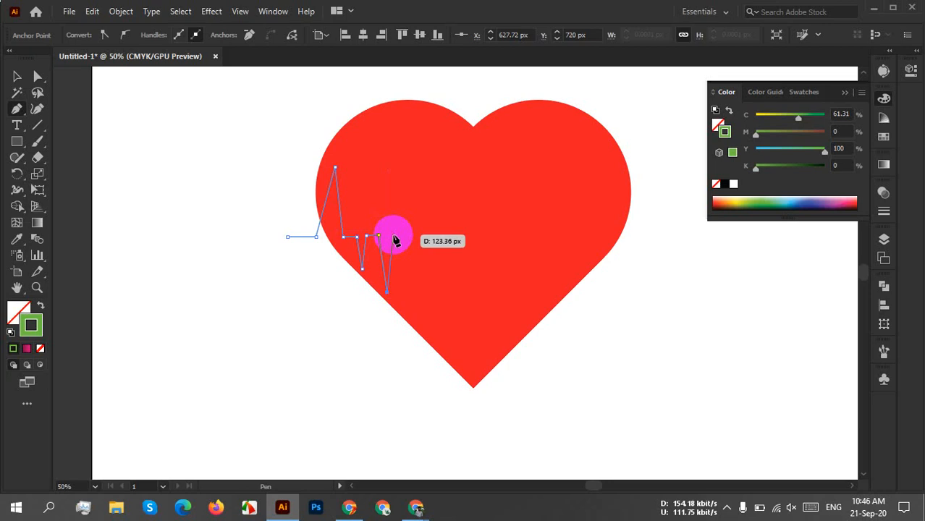
# Bring the path back up to the baseline and add a small peak with short horizontal segments before and after it.
pyautogui.click(393, 235)
pyautogui.click(404, 234)
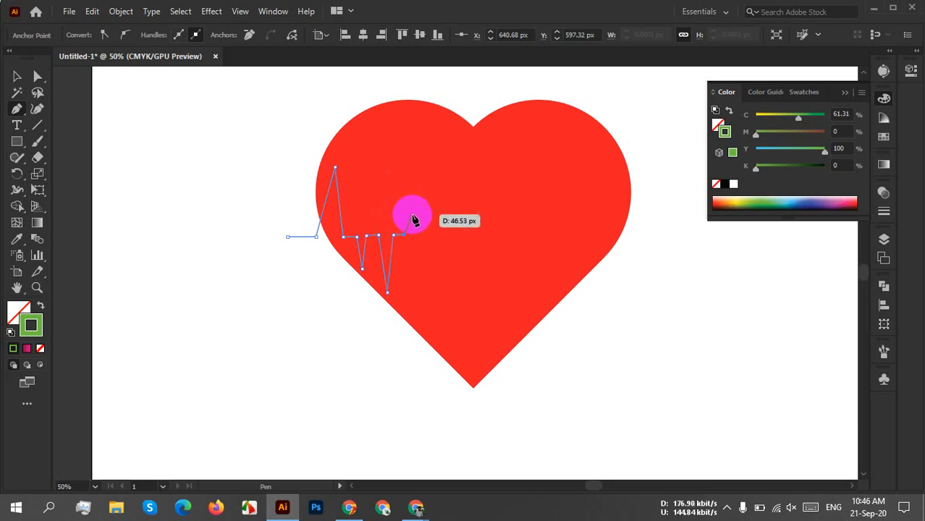
pyautogui.click(412, 212)
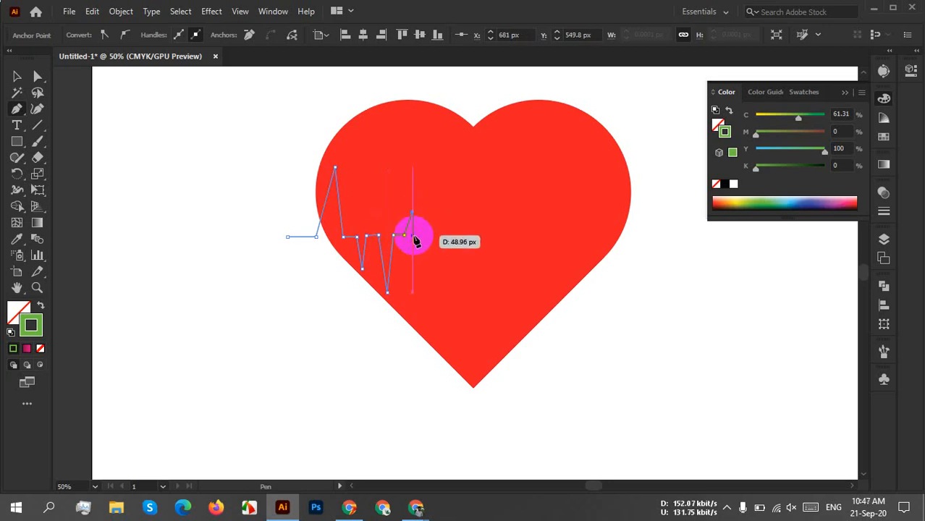
pyautogui.click(416, 232)
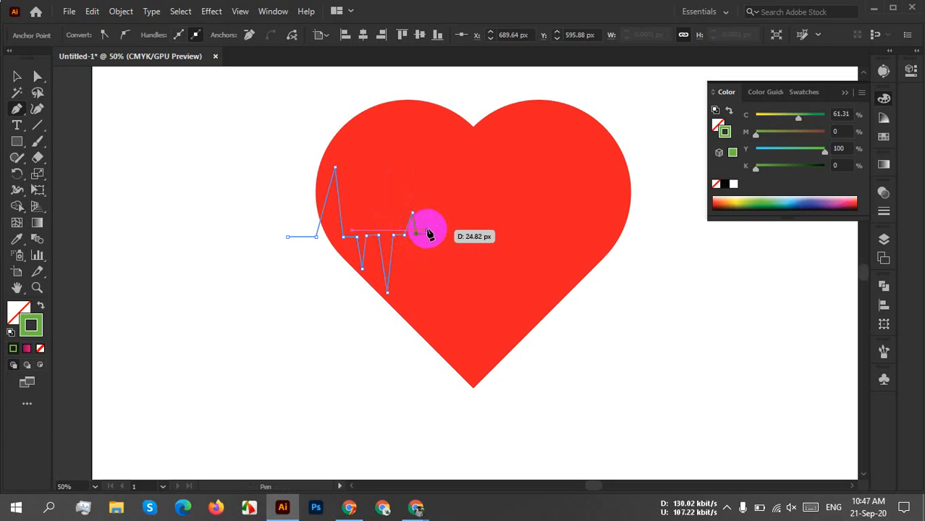
pyautogui.click(427, 233)
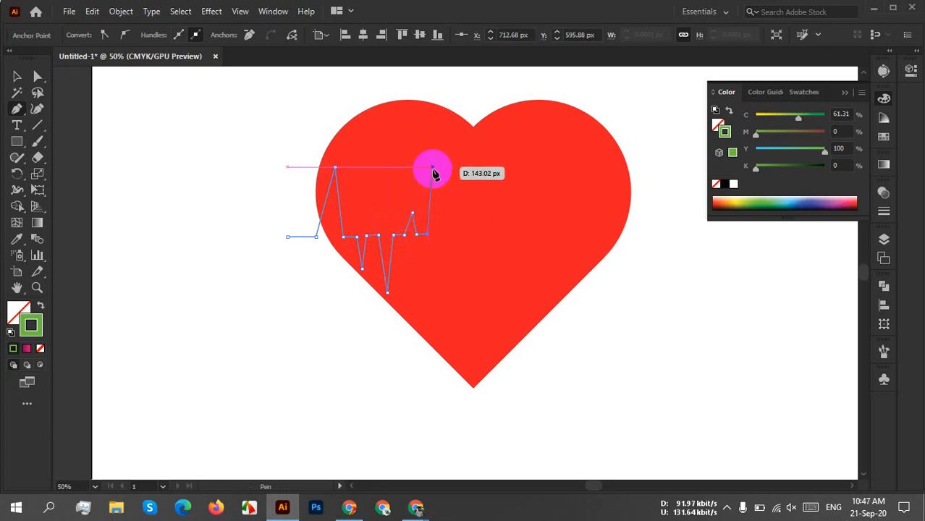
# Extend the path with a peak level with the first one and a deep dip near the heart's centre, each followed by a short horizontal segment.
pyautogui.click(432, 167)
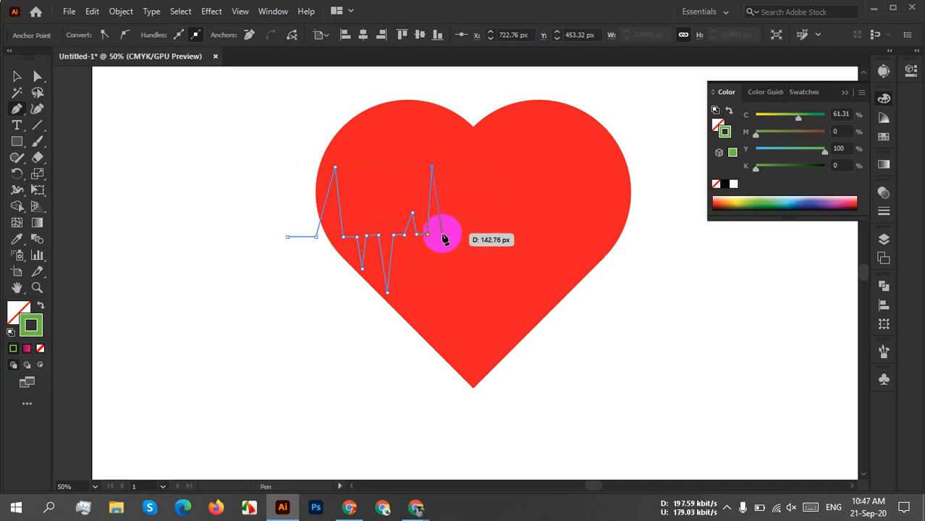
pyautogui.click(441, 233)
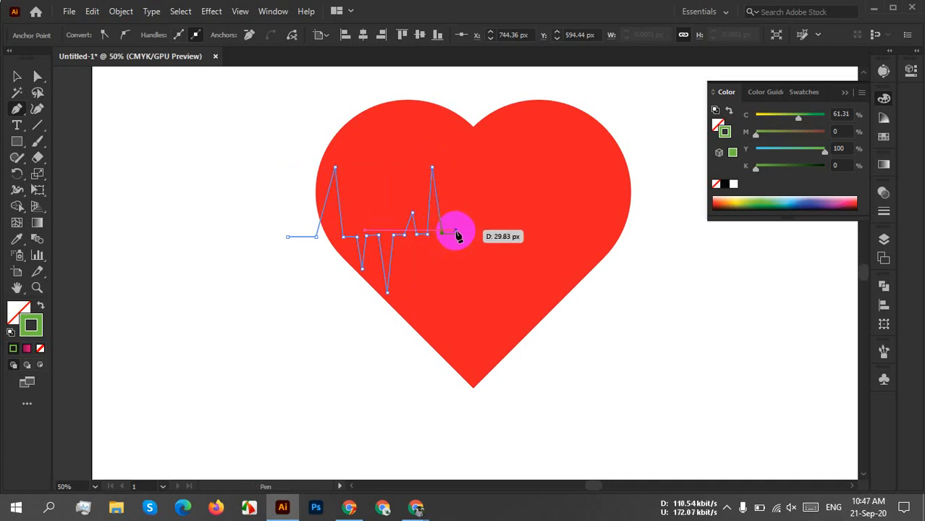
pyautogui.click(456, 233)
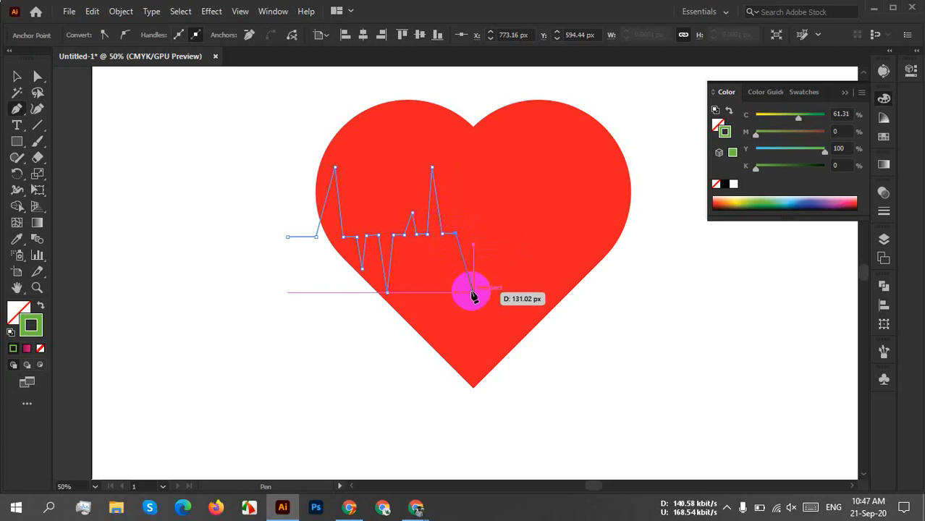
pyautogui.click(473, 292)
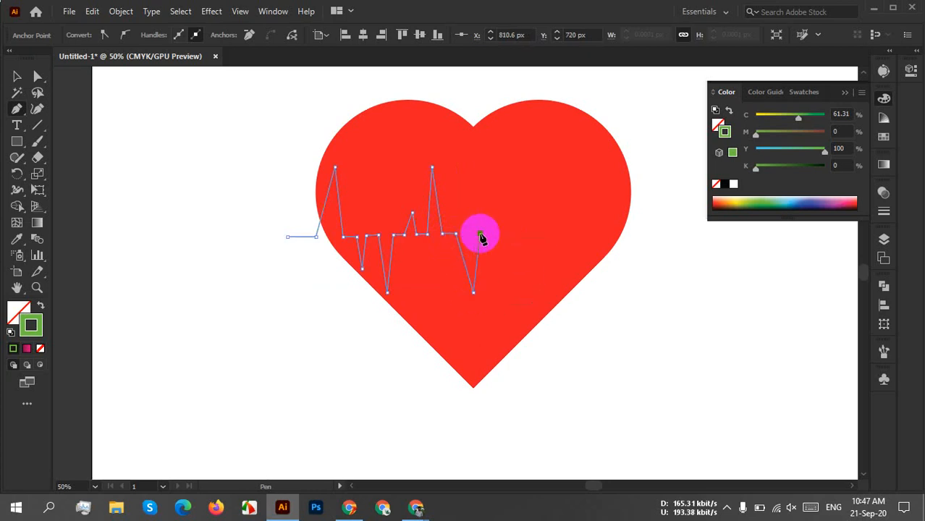
pyautogui.click(478, 232)
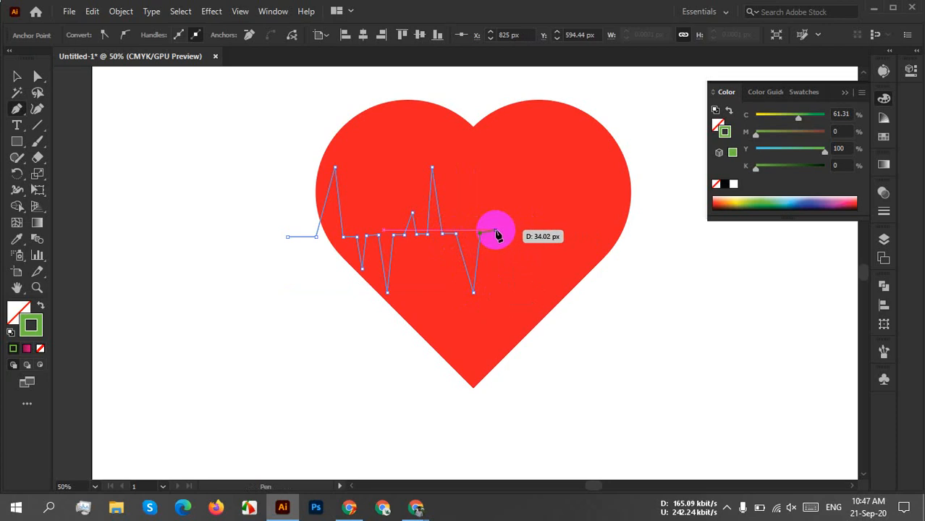
pyautogui.keyDown('ctrl'); pyautogui.click(496, 234); pyautogui.keyUp('ctrl')
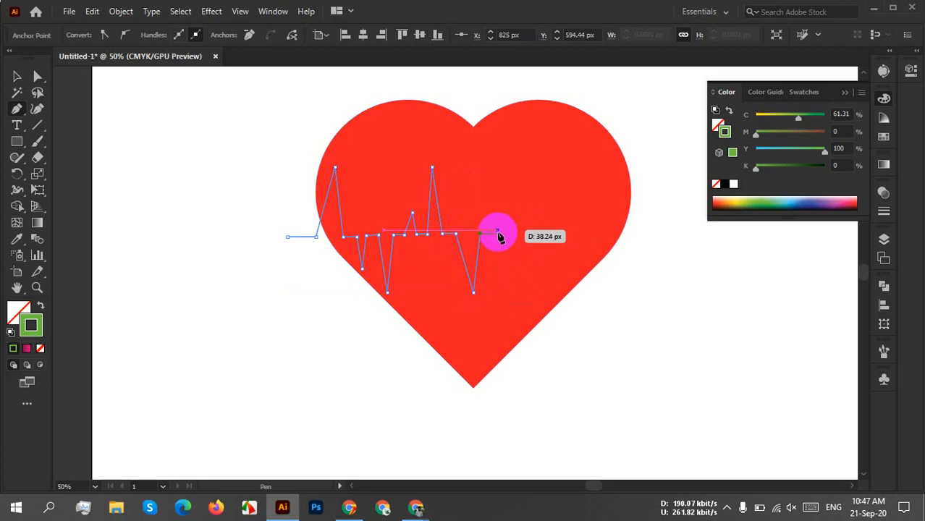
pyautogui.click(498, 234)
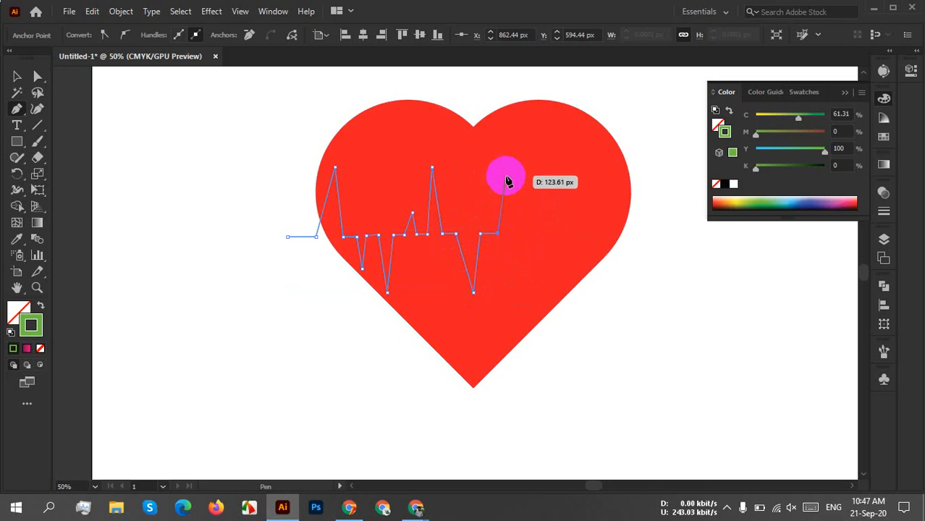
# Add the tallest peak inside the heart's right lobe and a shallow dip beyond it, each followed by a short horizontal segment.
pyautogui.click(516, 133)
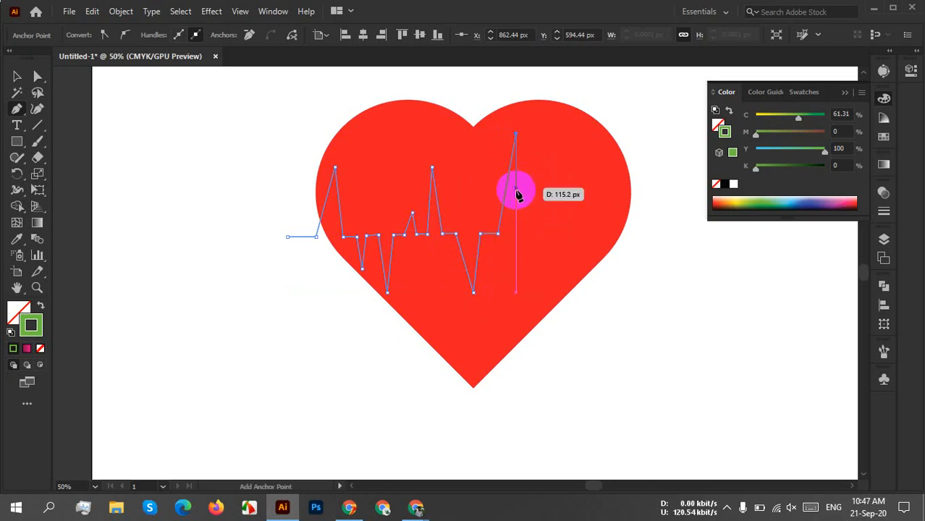
pyautogui.click(524, 228)
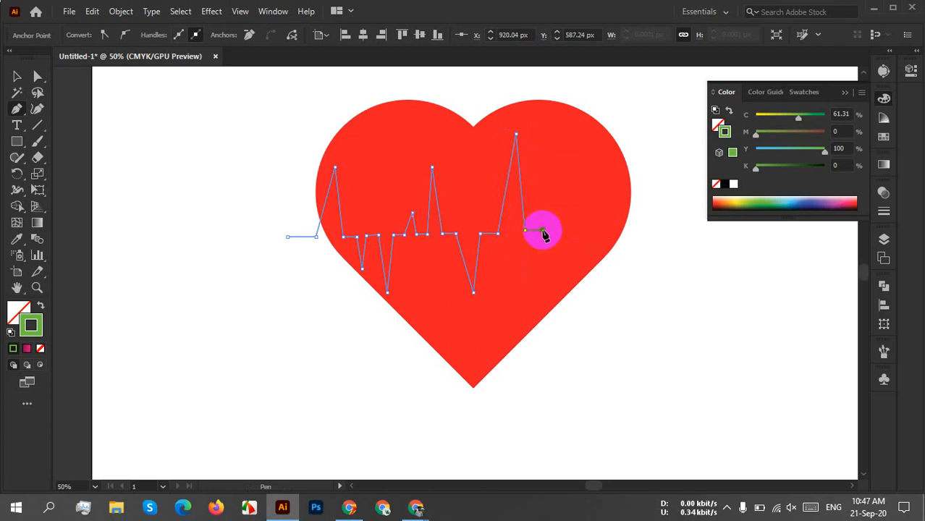
pyautogui.click(543, 230)
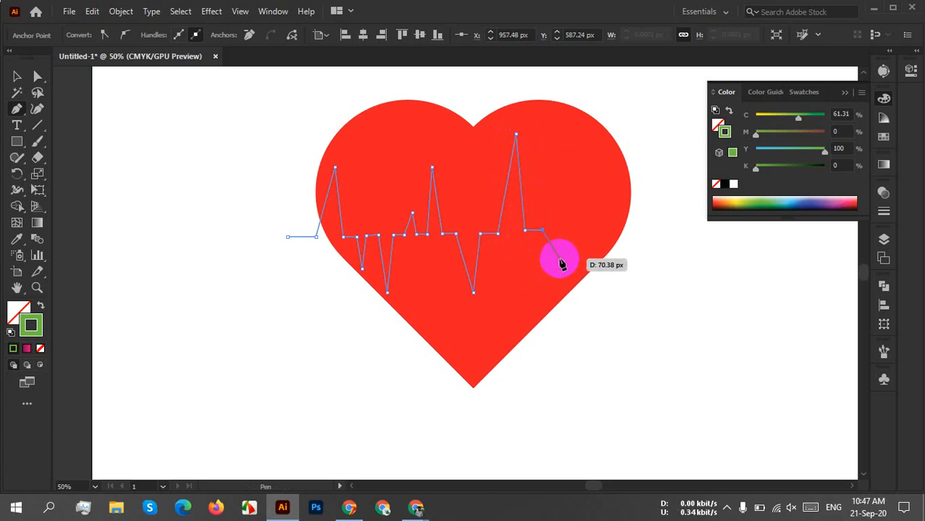
pyautogui.click(549, 253)
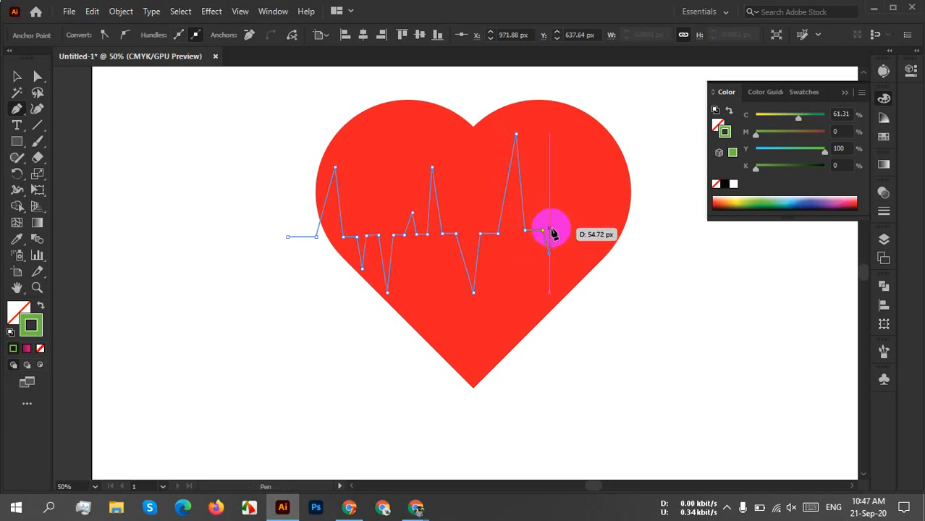
pyautogui.click(555, 230)
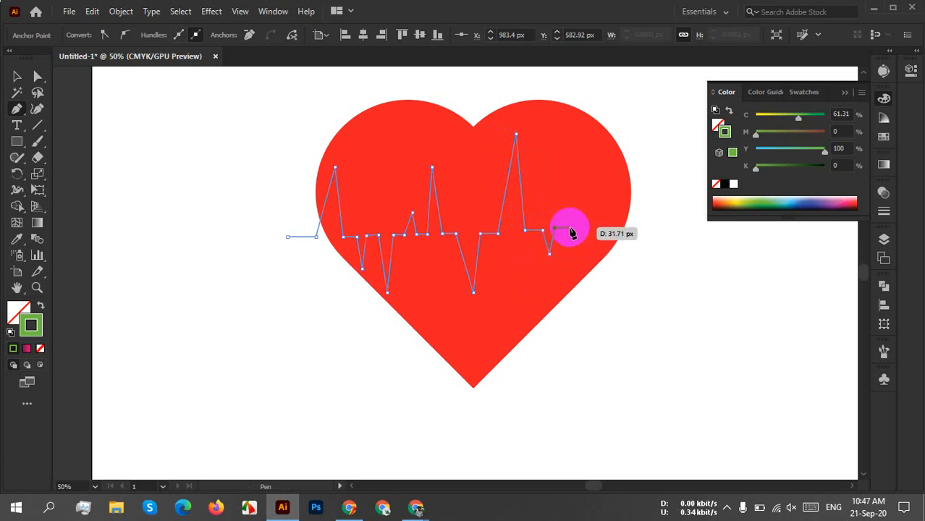
pyautogui.click(570, 228)
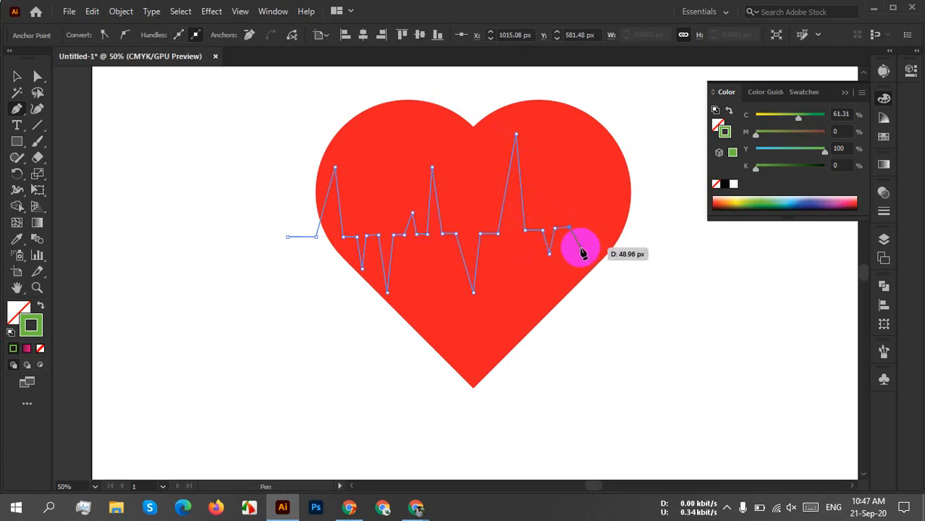
# Add a medium peak and a small dip near the heart's right edge, ending the path with a horizontal segment outside the heart.
pyautogui.click(574, 192)
pyautogui.click(578, 226)
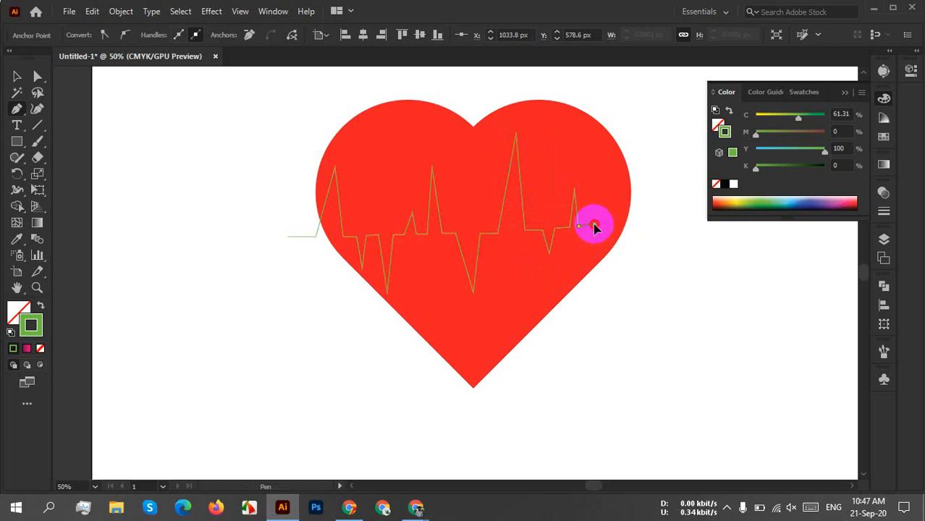
pyautogui.click(594, 227)
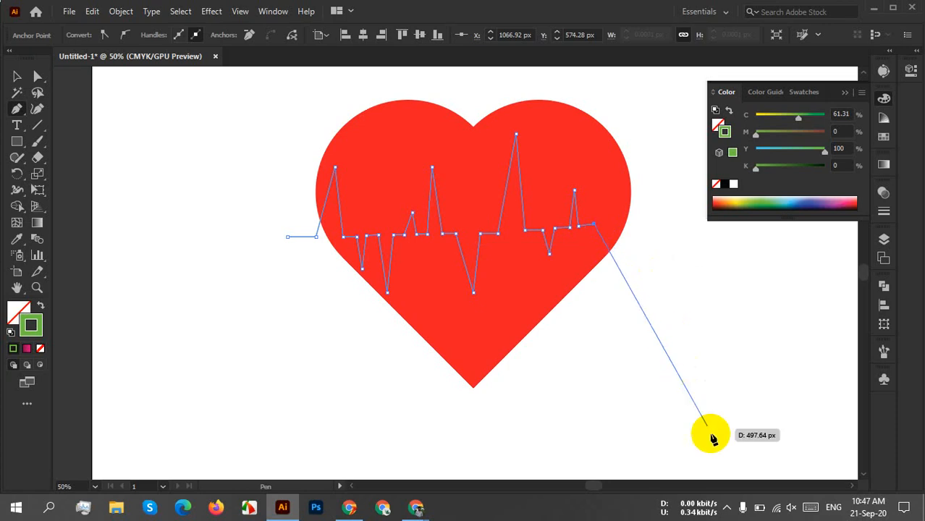
pyautogui.moveTo(760, 510)
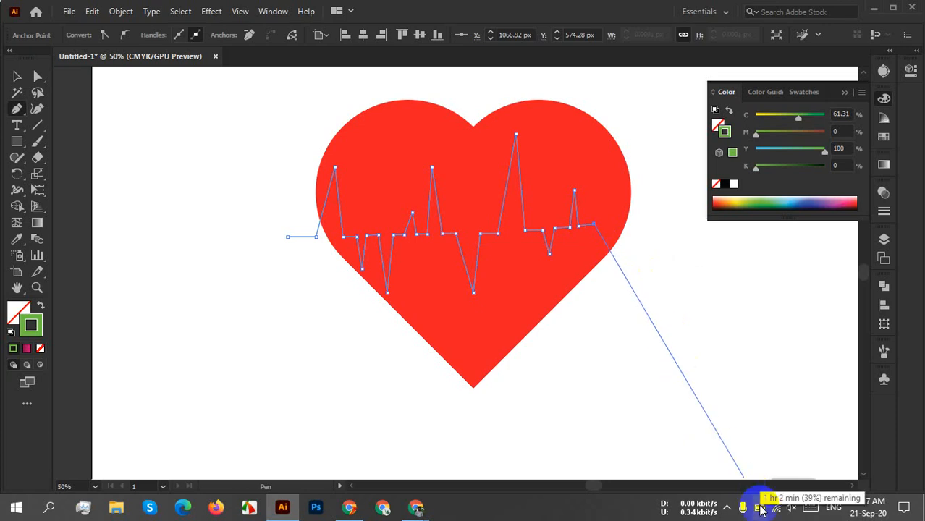
pyautogui.click(607, 220)
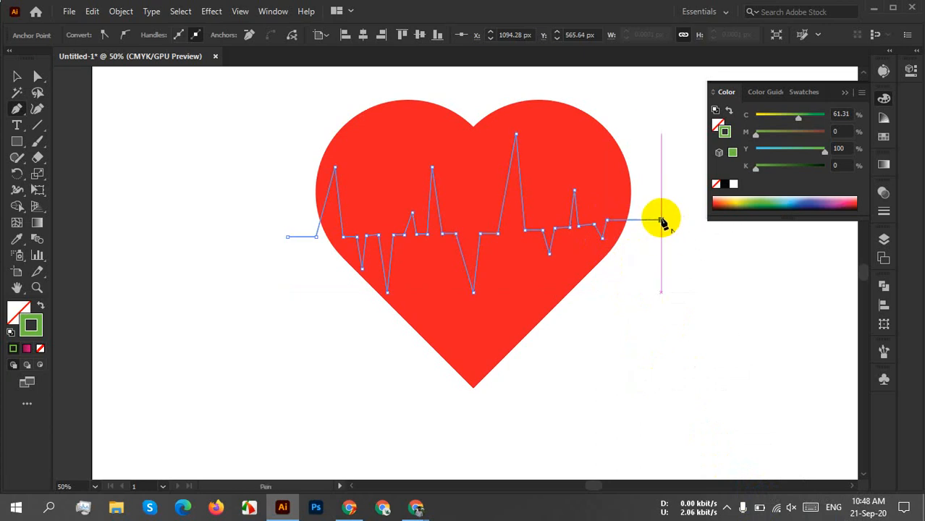
pyautogui.click(660, 219)
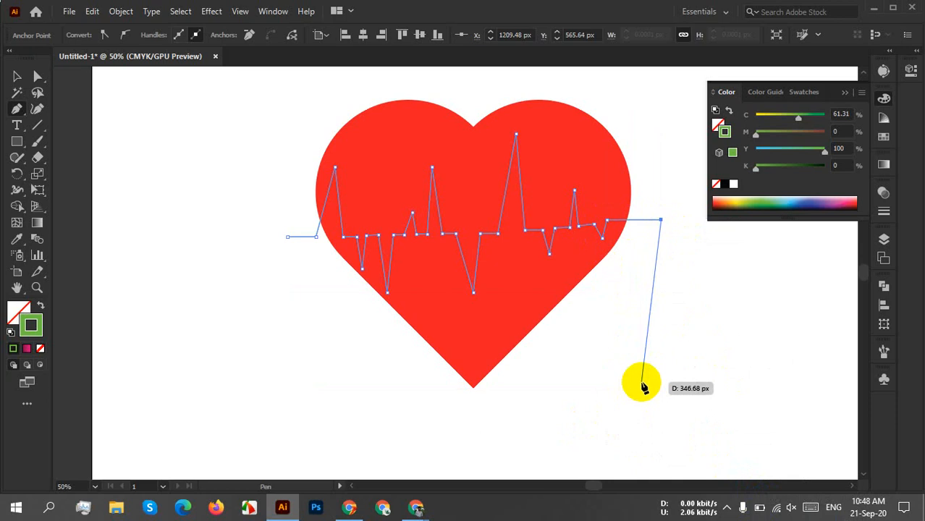
pyautogui.click(727, 507)
pyautogui.click(703, 477)
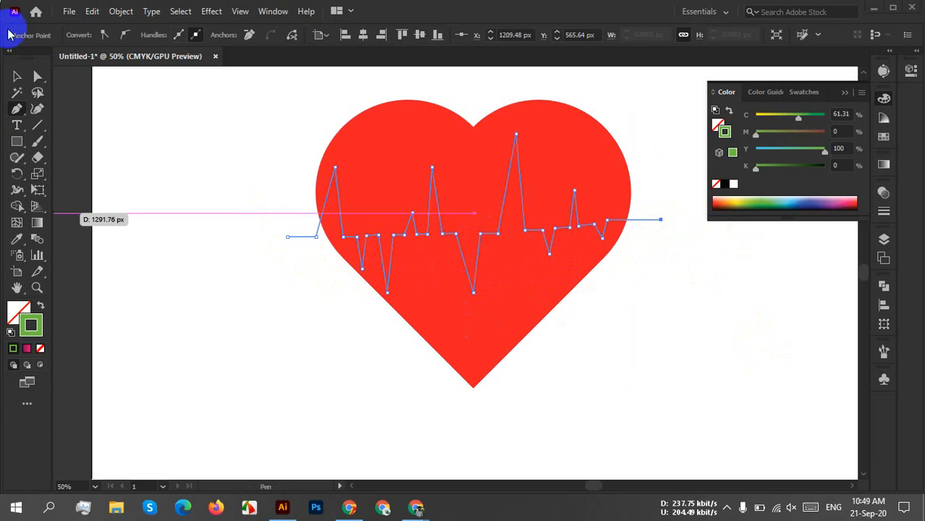
# Set the stroke weight of the green heartbeat path to 10 px.
pyautogui.click(18, 77)
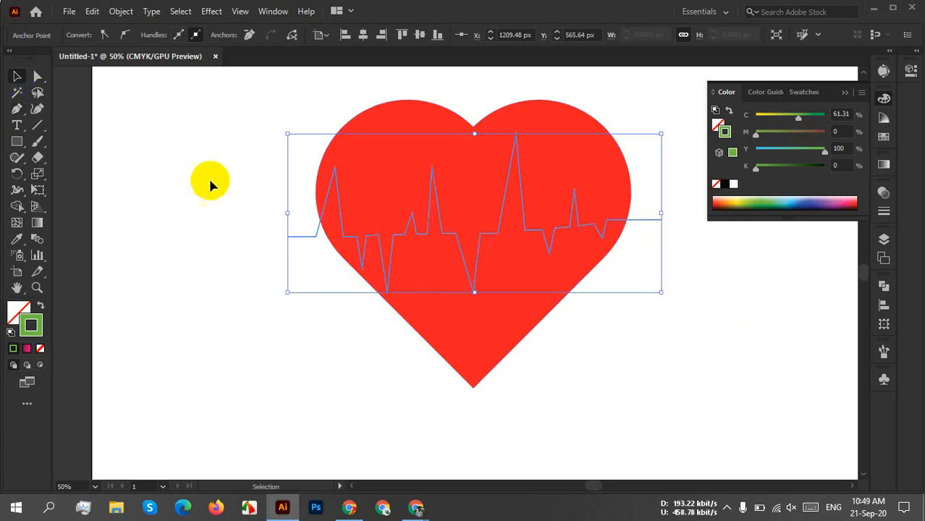
pyautogui.click(175, 145)
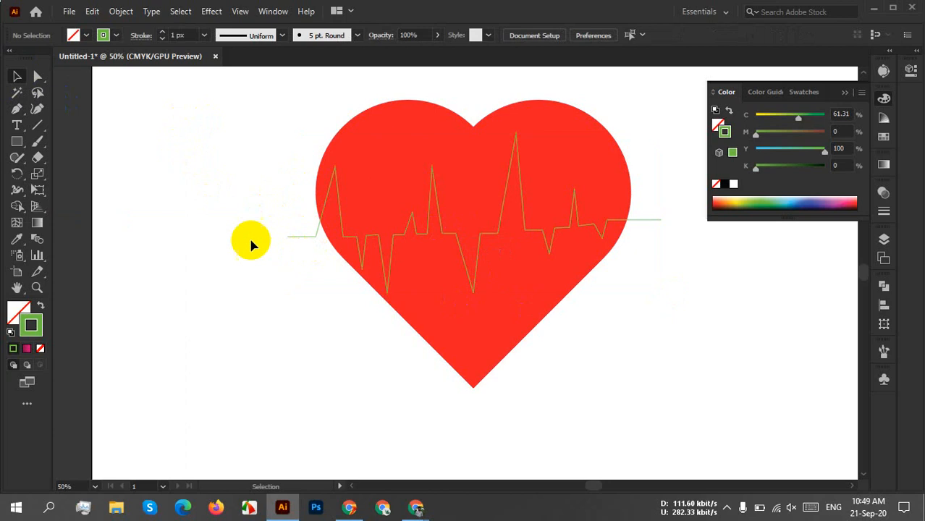
pyautogui.moveTo(246, 208); pyautogui.dragTo(297, 250)
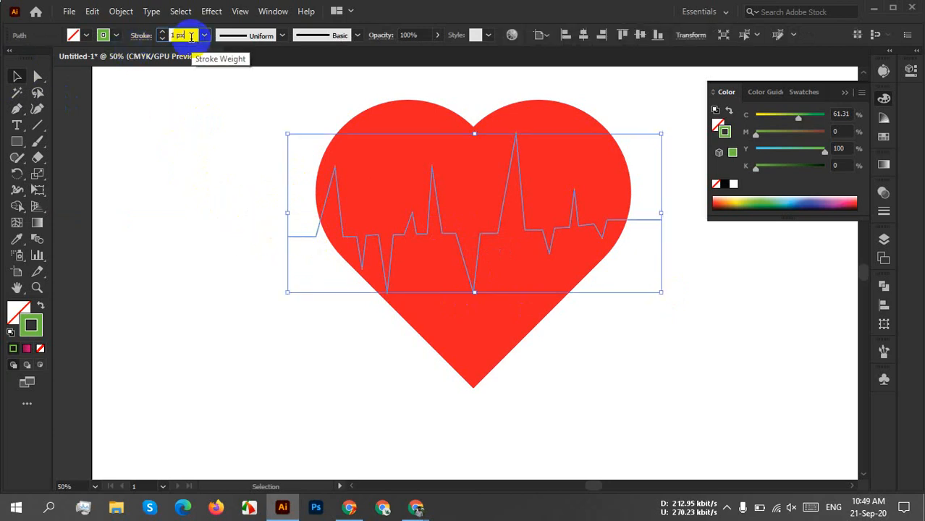
pyautogui.write('3')
pyautogui.press('Return')
pyautogui.write('7')
pyautogui.press('Return')
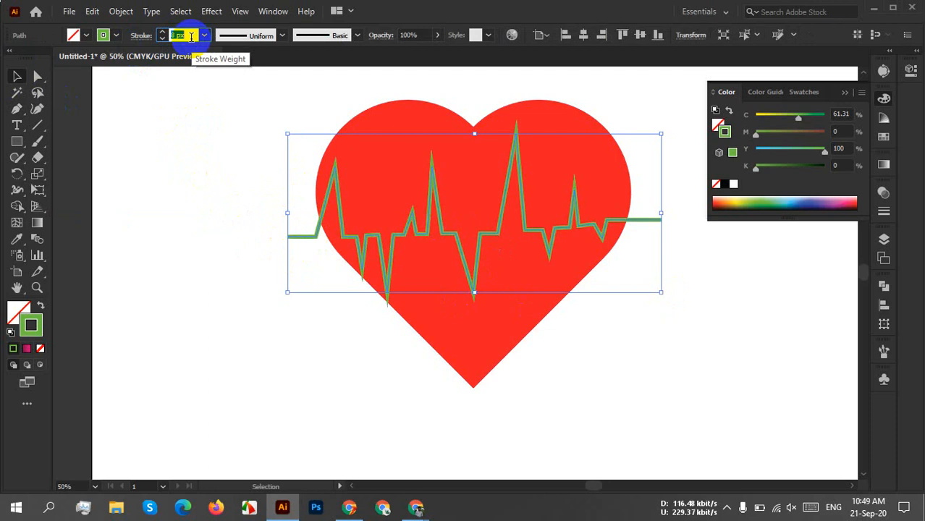
pyautogui.press('Up')
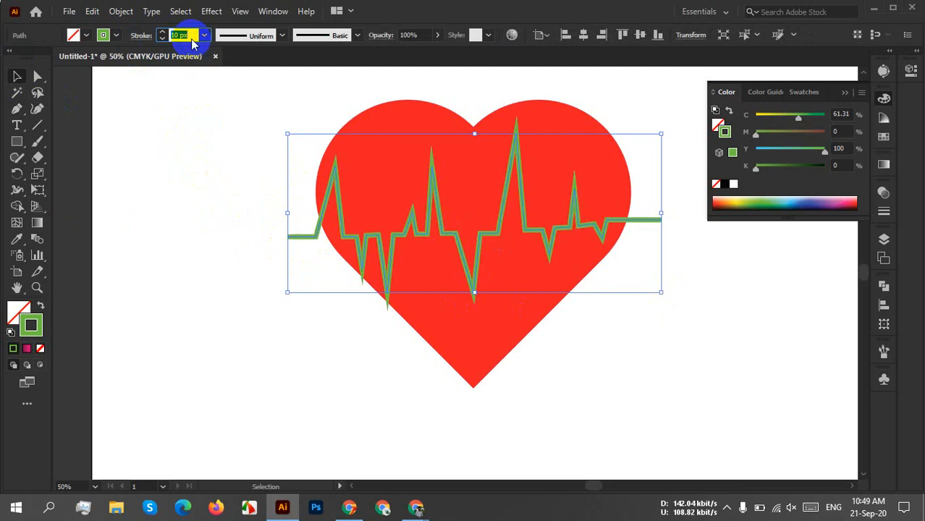
pyautogui.click(209, 170)
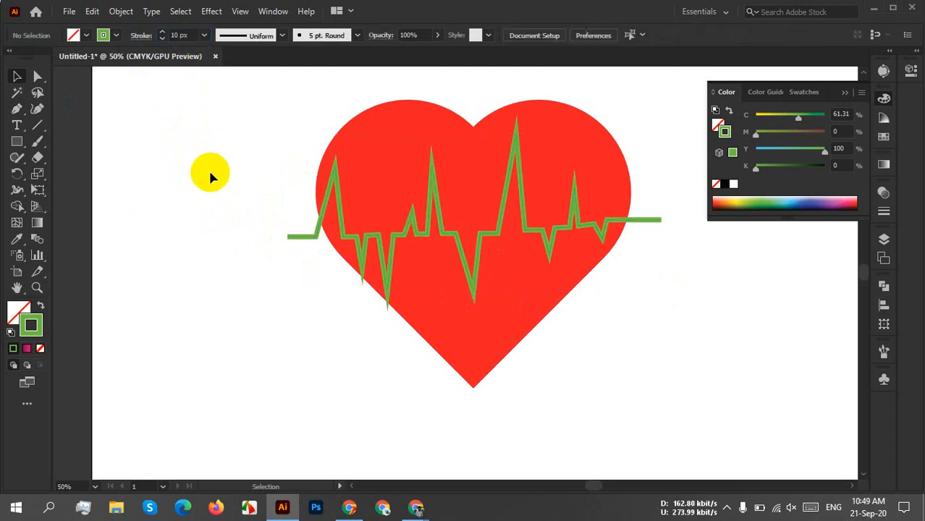
# Expand the heartbeat path's fill and stroke into a filled outline shape.
pyautogui.click(469, 283)
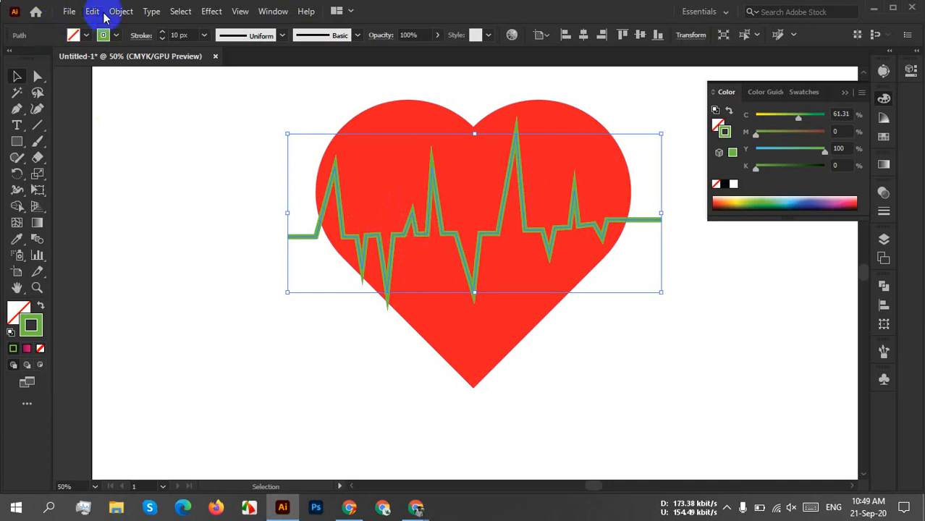
pyautogui.click(121, 11)
pyautogui.click(181, 164)
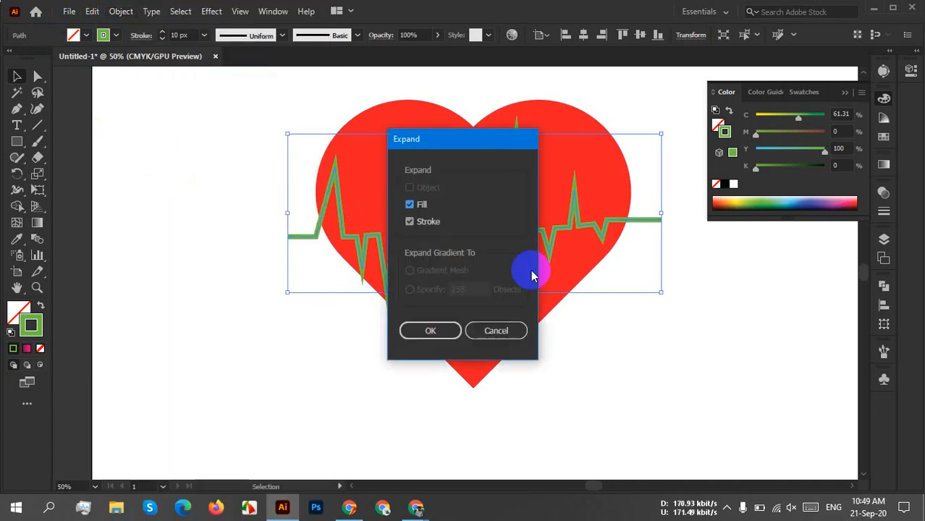
pyautogui.click(425, 328)
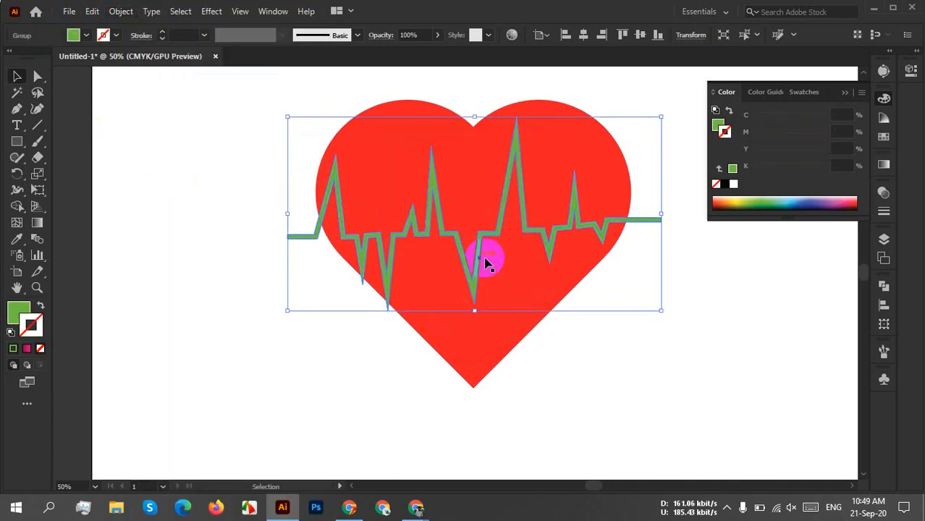
pyautogui.click(621, 321)
# Select the heart with the heartbeat shape and cut the line out of the heart using Pathfinder Minus Front.
pyautogui.moveTo(283, 98); pyautogui.dragTo(687, 362)
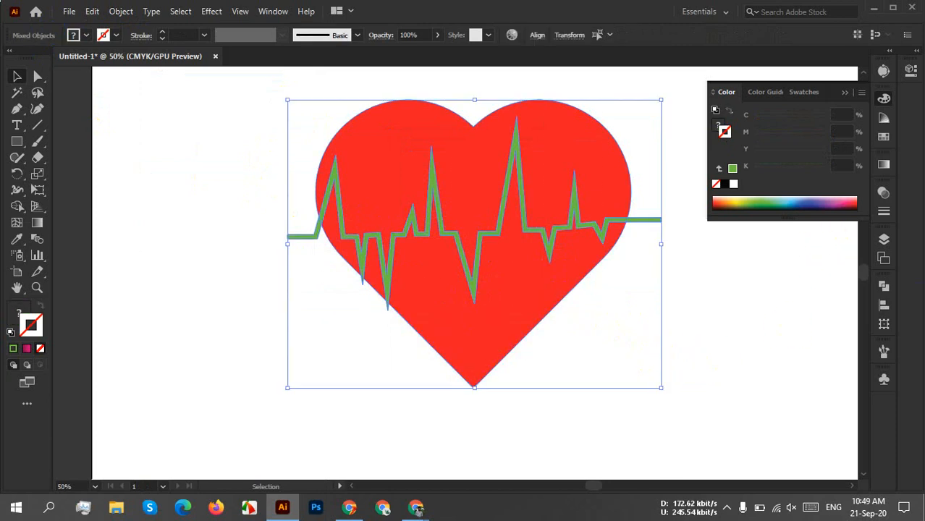
pyautogui.click(885, 248)
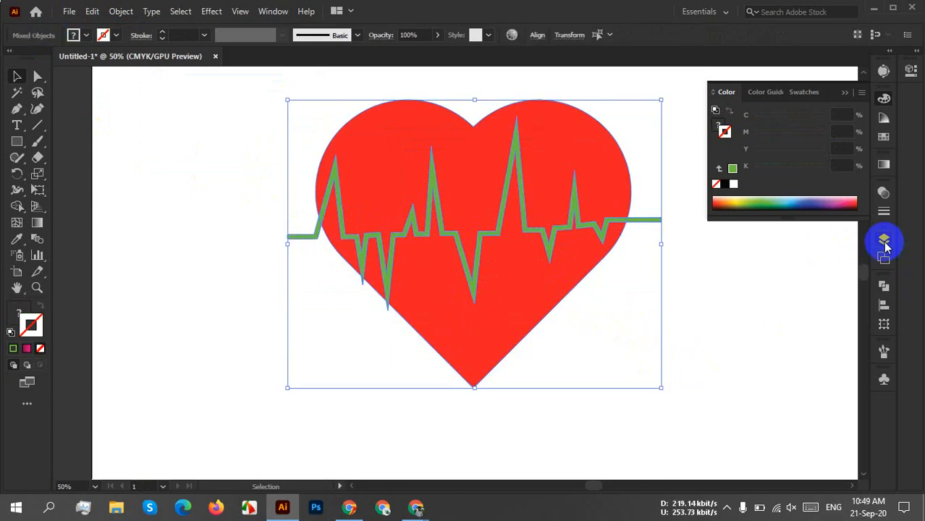
pyautogui.click(884, 285)
pyautogui.click(752, 315)
pyautogui.click(693, 213)
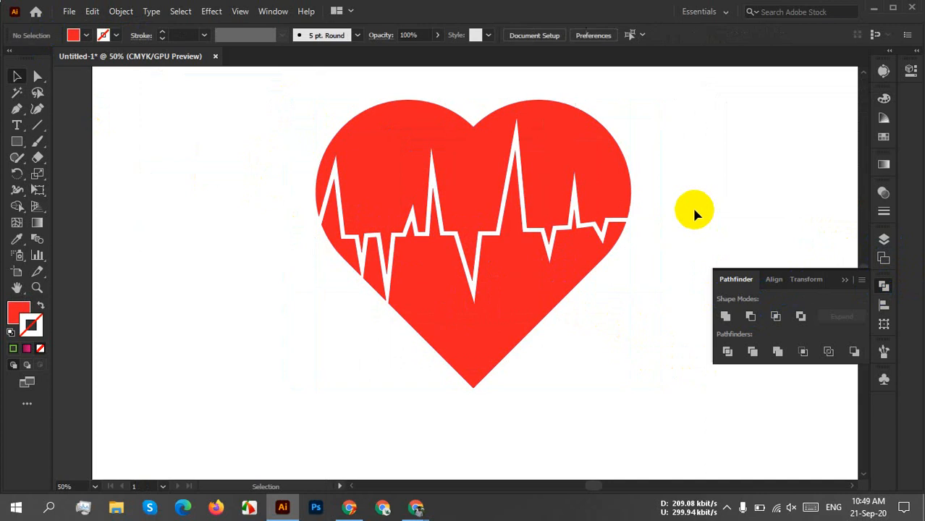
# Move the cut heart off the artboard onto the dark canvas and inspect the heartbeat gap up close.
pyautogui.click(476, 324)
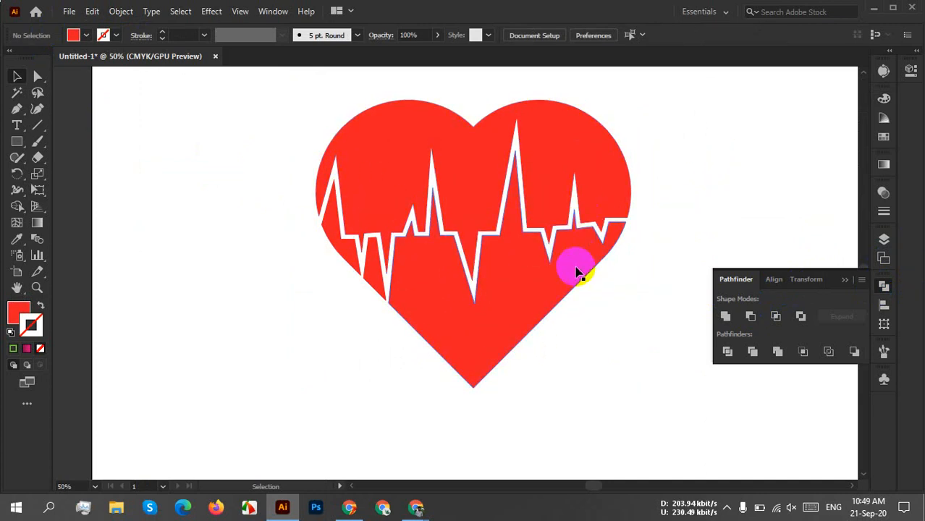
pyautogui.moveTo(536, 297); pyautogui.dragTo(466, 367)
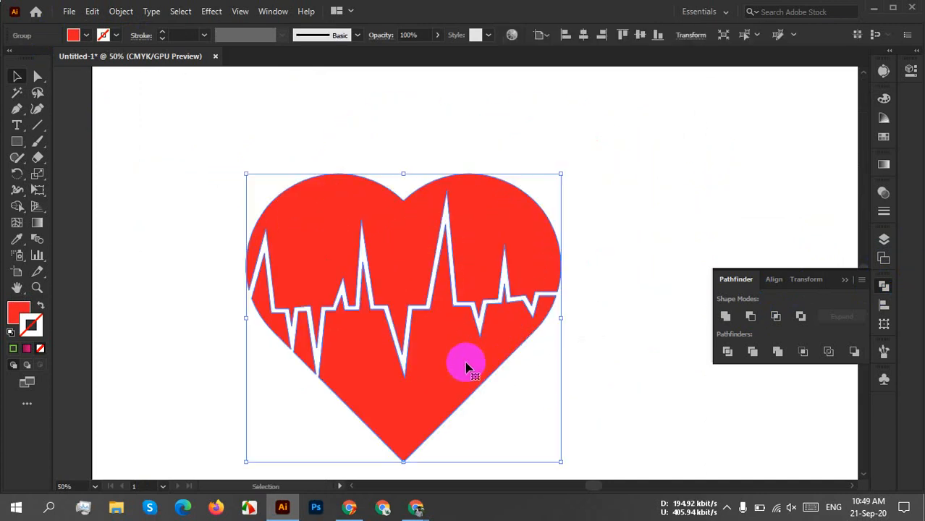
pyautogui.click(621, 286)
pyautogui.scroll(-2, 619, 280)
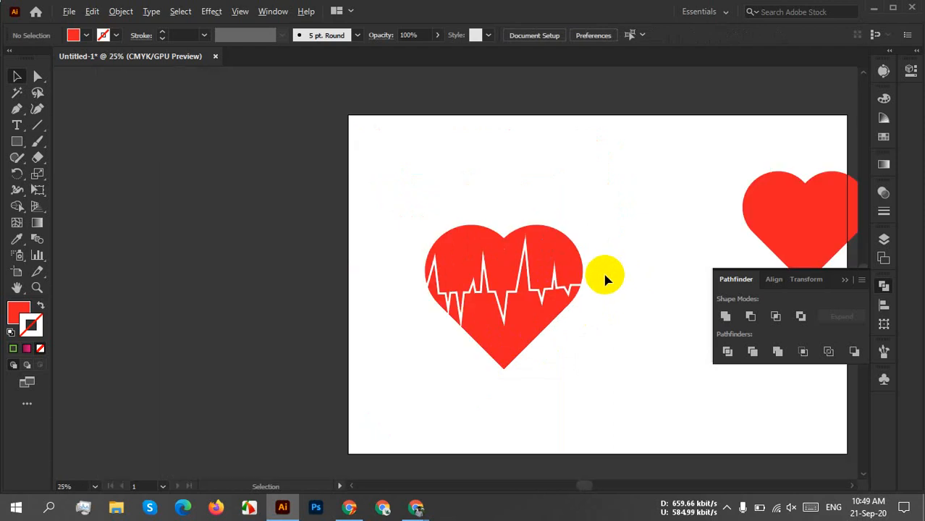
pyautogui.scroll(-1, 590, 309)
pyautogui.moveTo(572, 356); pyautogui.dragTo(609, 296)
pyautogui.moveTo(585, 260); pyautogui.dragTo(384, 279)
pyautogui.click(403, 353)
pyautogui.scroll(6, 373, 242)
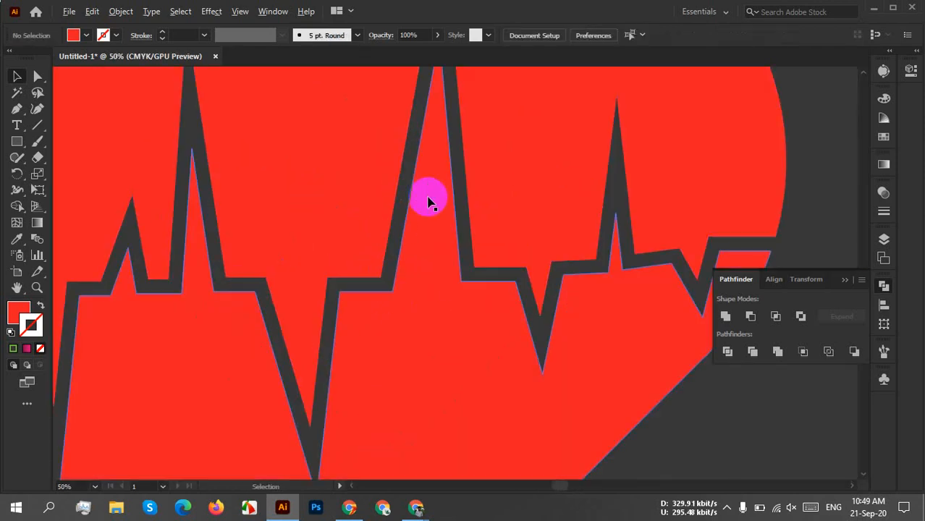
pyautogui.scroll(-3, 461, 237)
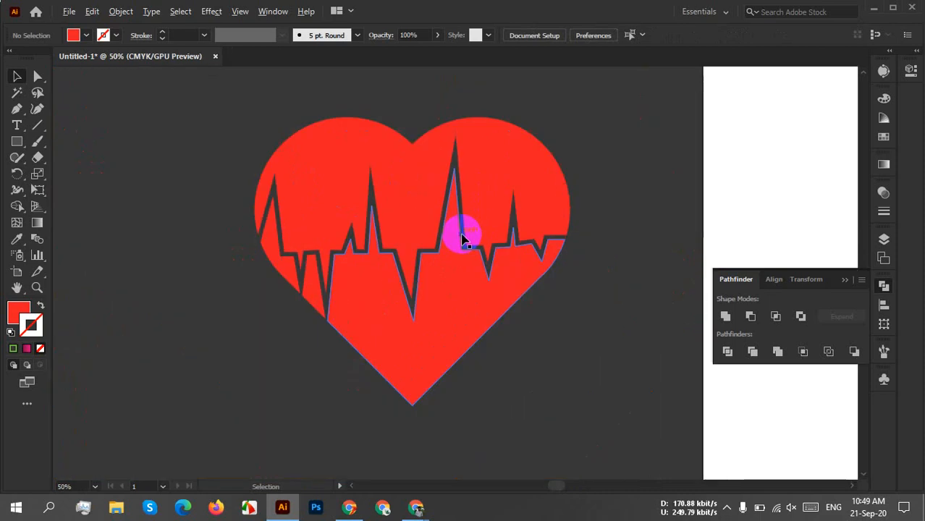
# Move the cut heart back onto the artboard, beside the plain red heart.
pyautogui.moveTo(673, 190); pyautogui.dragTo(396, 251)
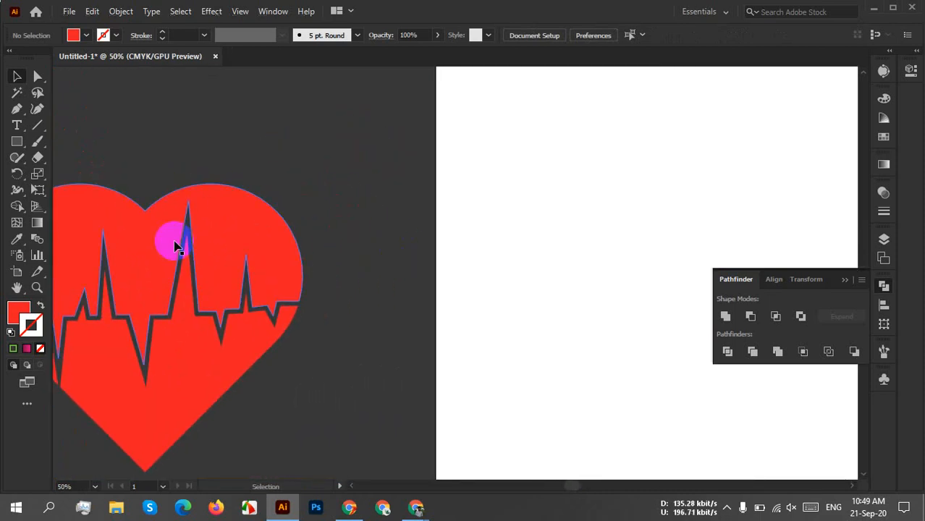
pyautogui.moveTo(177, 242); pyautogui.dragTo(568, 197)
pyautogui.click(601, 358)
pyautogui.scroll(-2, 601, 359)
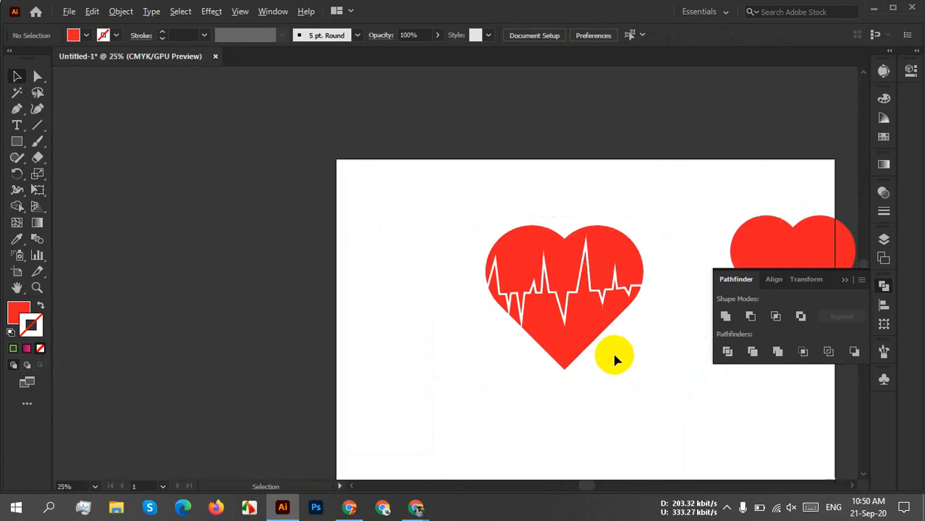
pyautogui.moveTo(622, 372); pyautogui.dragTo(448, 297)
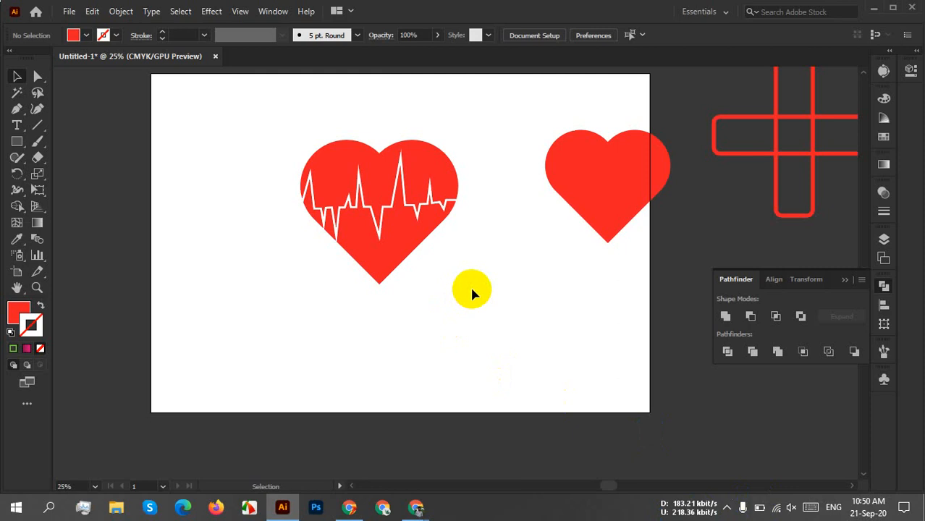
# Ungroup the cut heart so its pieces can be selected separately.
pyautogui.click(382, 262)
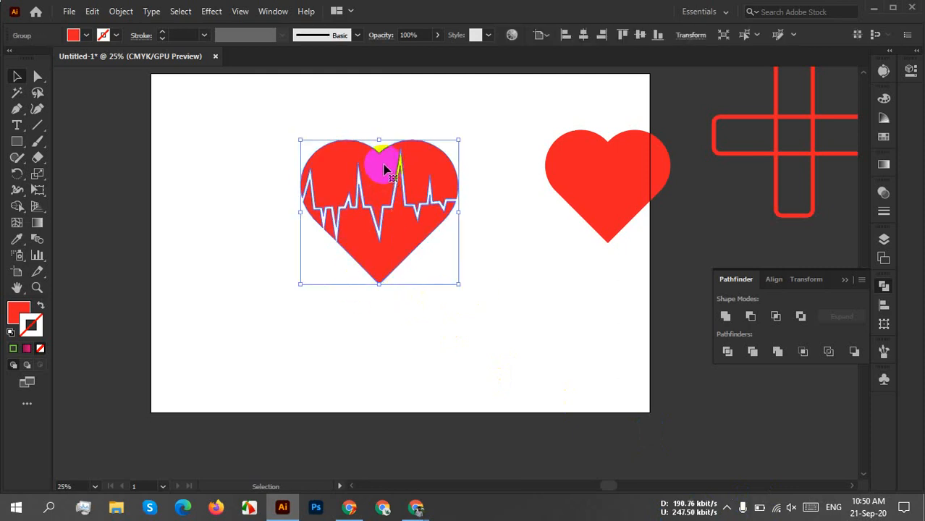
pyautogui.rightClick(370, 167)
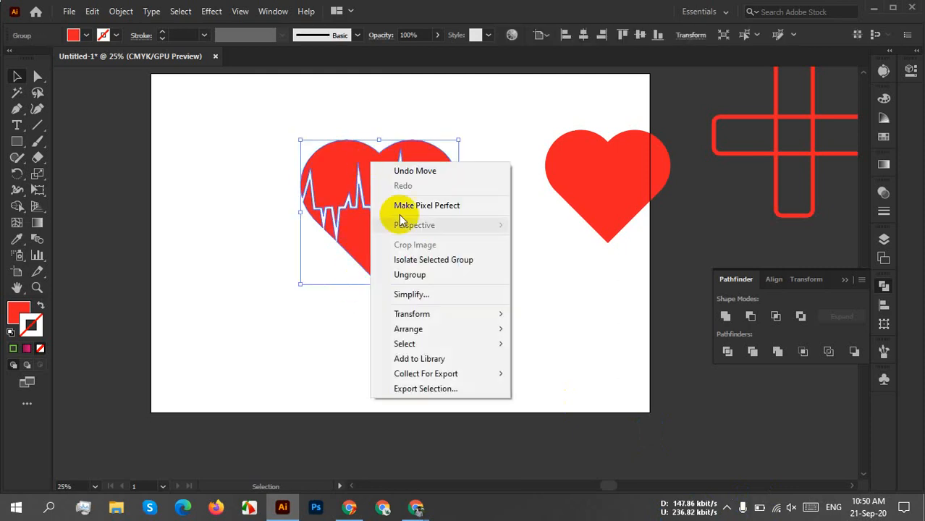
pyautogui.click(412, 274)
pyautogui.click(532, 290)
pyautogui.click(361, 249)
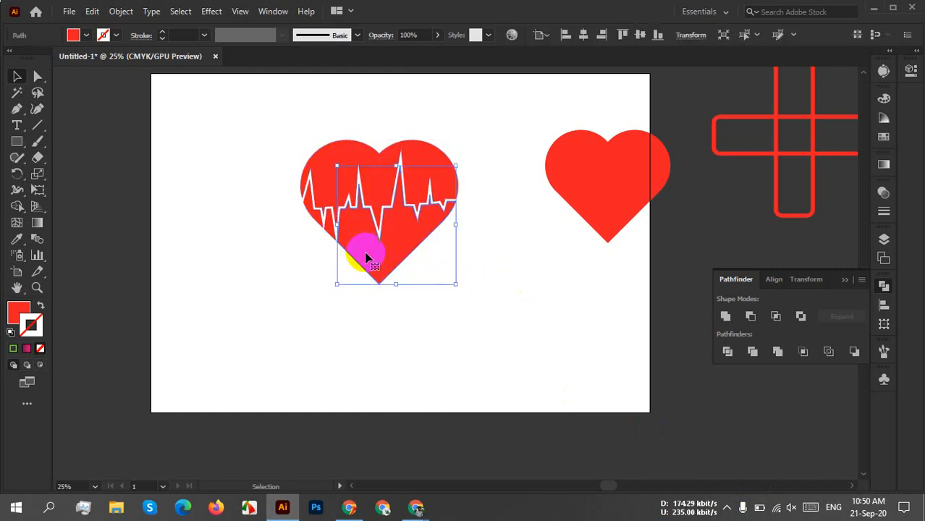
pyautogui.click(429, 282)
# Select the three heart pieces below the heartbeat line and combine them with Pathfinder Unite.
pyautogui.scroll(2, 382, 275)
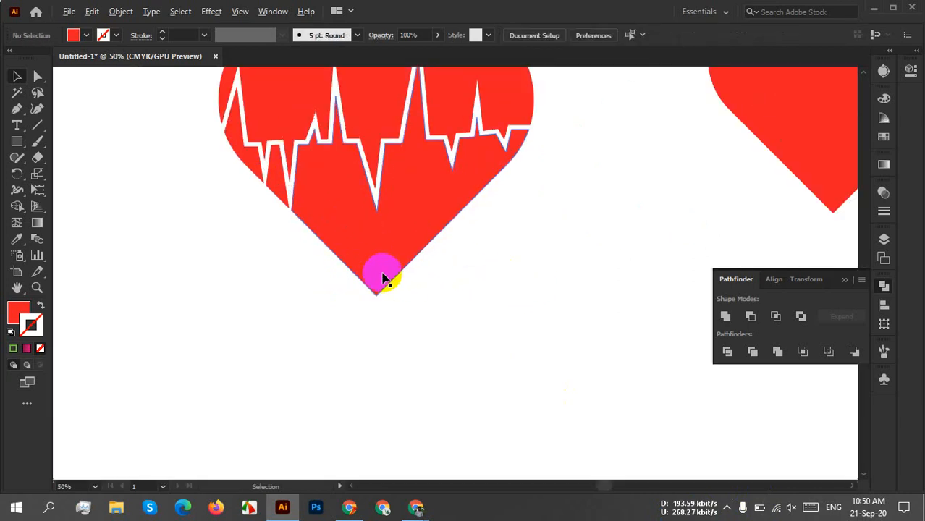
pyautogui.moveTo(354, 288); pyautogui.dragTo(376, 355)
pyautogui.click(375, 310)
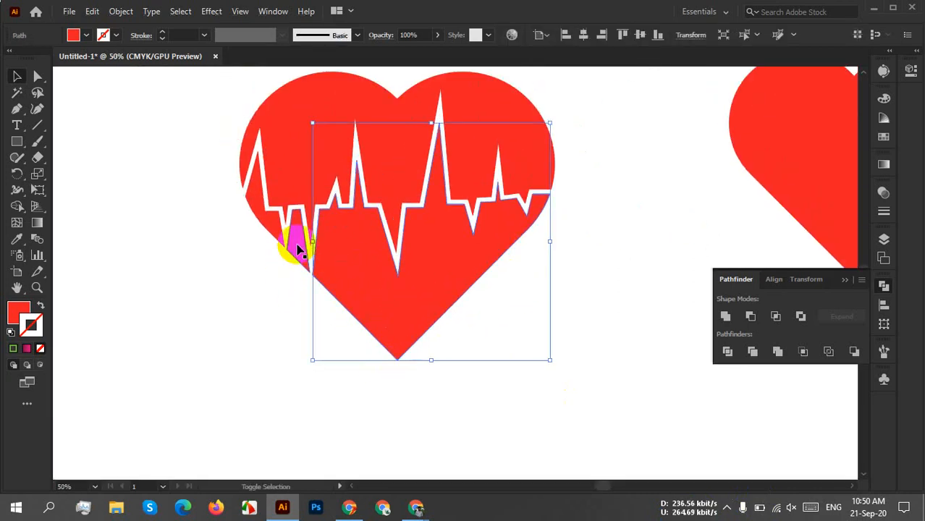
pyautogui.keyDown('shift'); pyautogui.click(297, 249); pyautogui.keyUp('shift')
pyautogui.keyDown('shift'); pyautogui.click(267, 229); pyautogui.keyUp('shift')
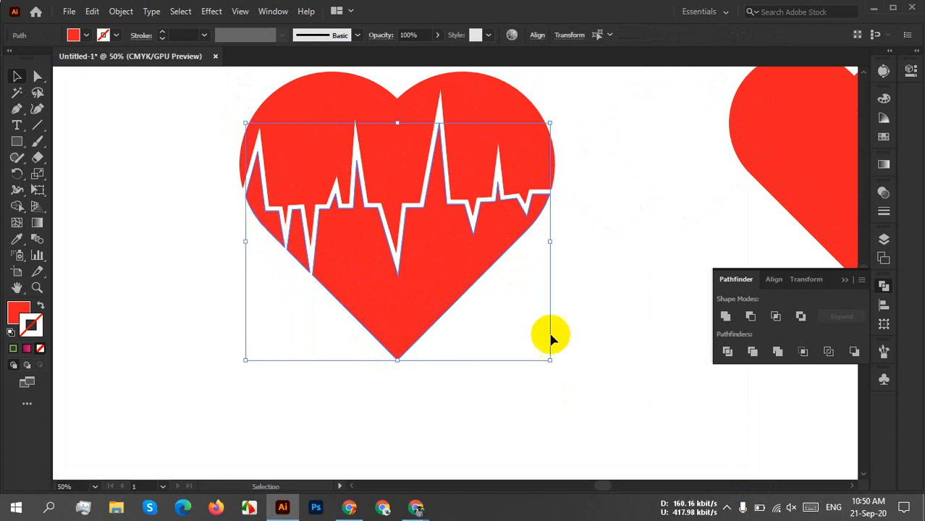
pyautogui.click(725, 316)
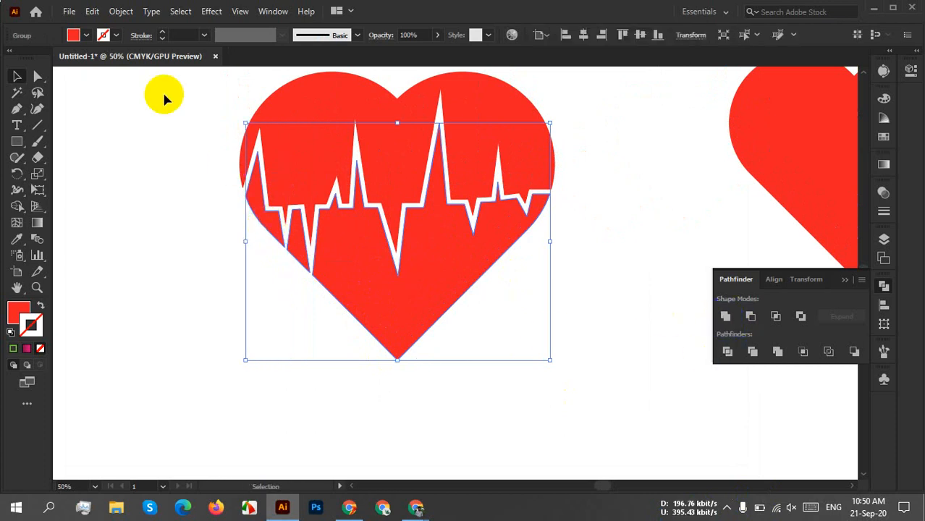
# Fill the combined lower part of the heart with a light green swatch.
pyautogui.click(78, 37)
pyautogui.click(86, 37)
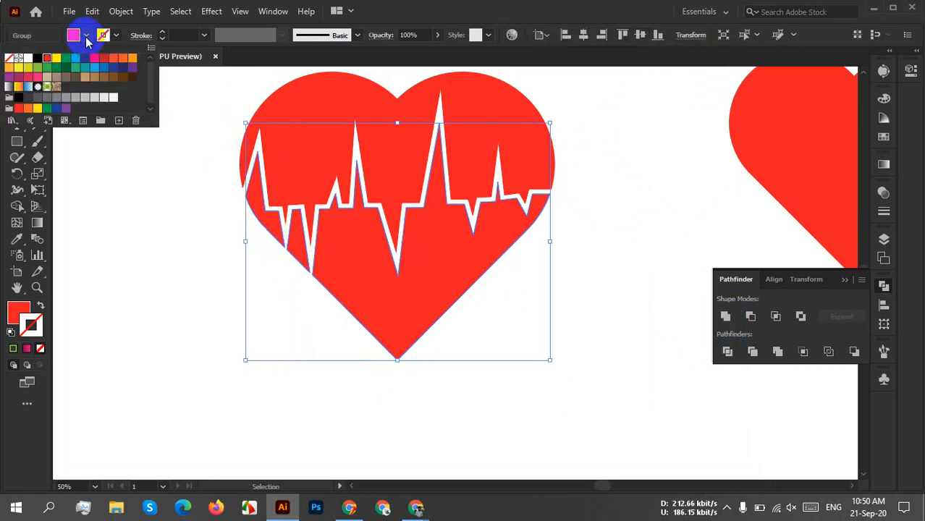
pyautogui.click(47, 68)
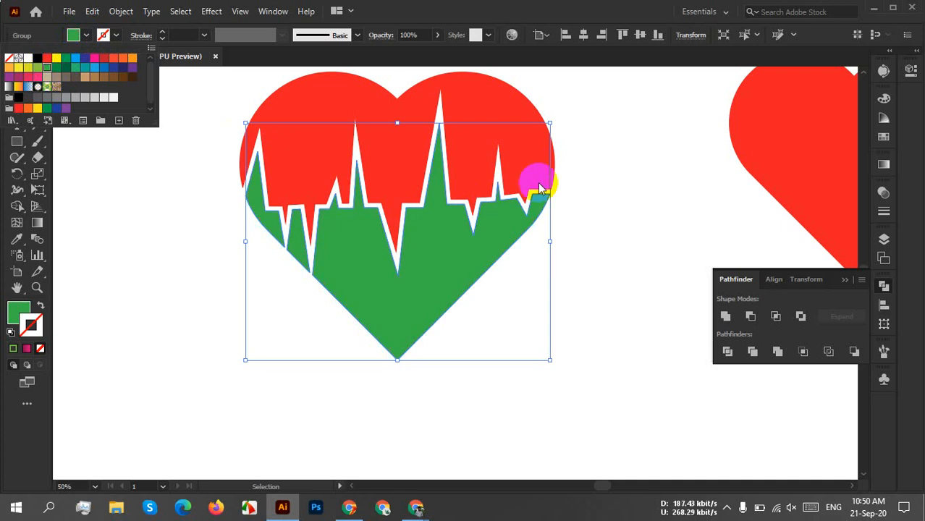
pyautogui.click(38, 70)
pyautogui.click(402, 159)
pyautogui.click(586, 164)
# Try a CMYK Cyan fill on the heart's upper part, and set it back to red.
pyautogui.click(500, 128)
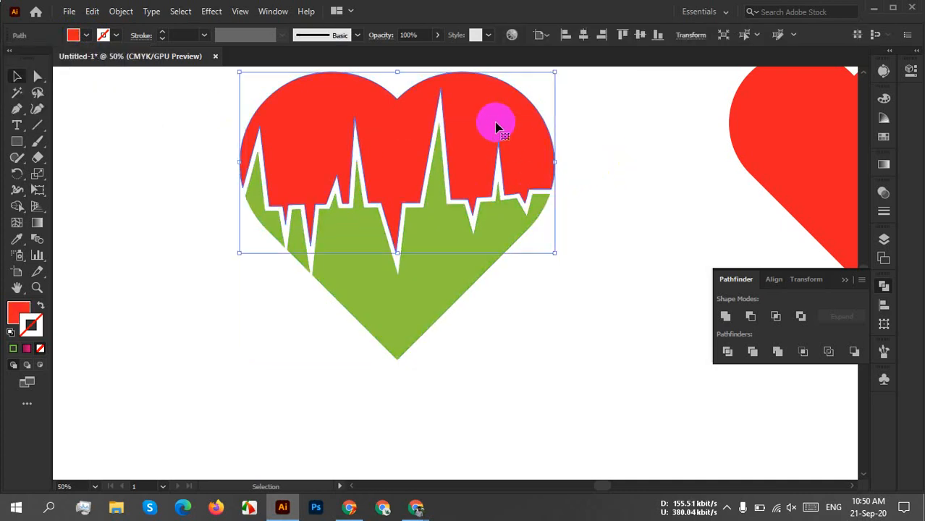
pyautogui.click(86, 35)
pyautogui.click(73, 58)
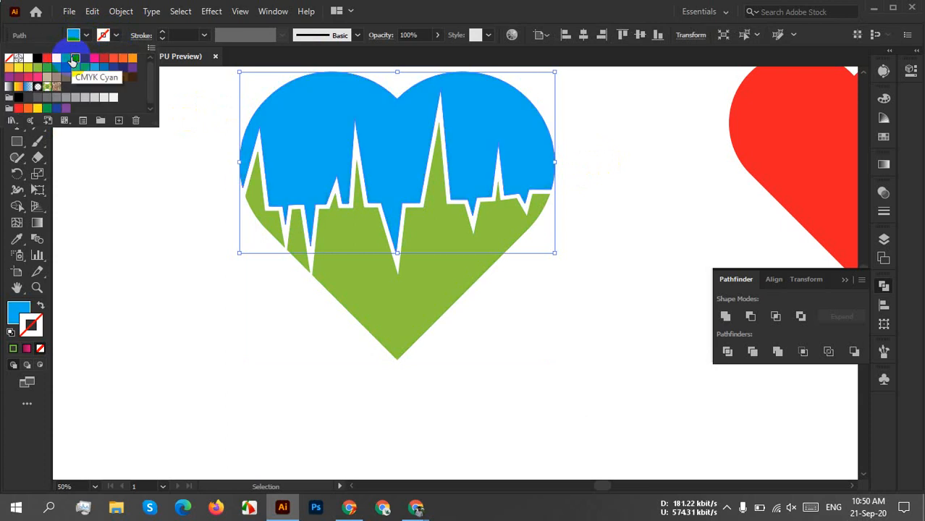
pyautogui.click(46, 58)
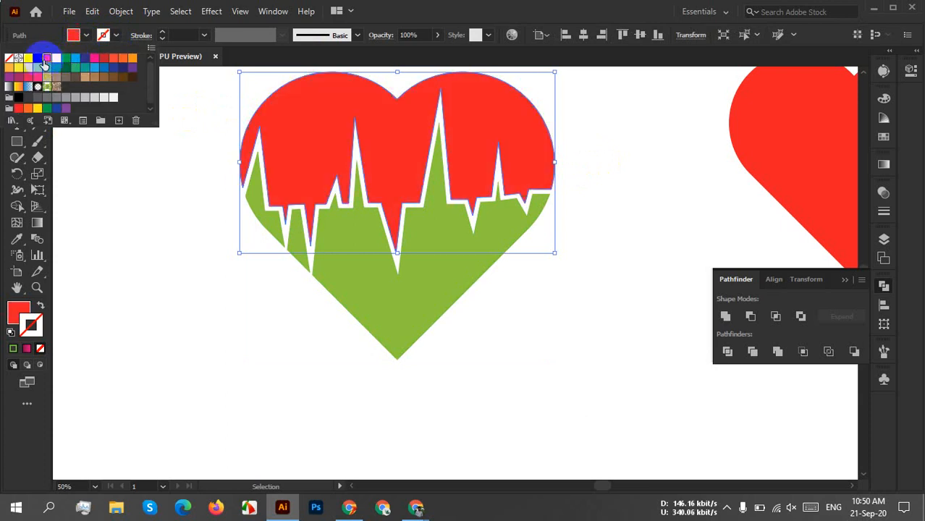
pyautogui.click(597, 228)
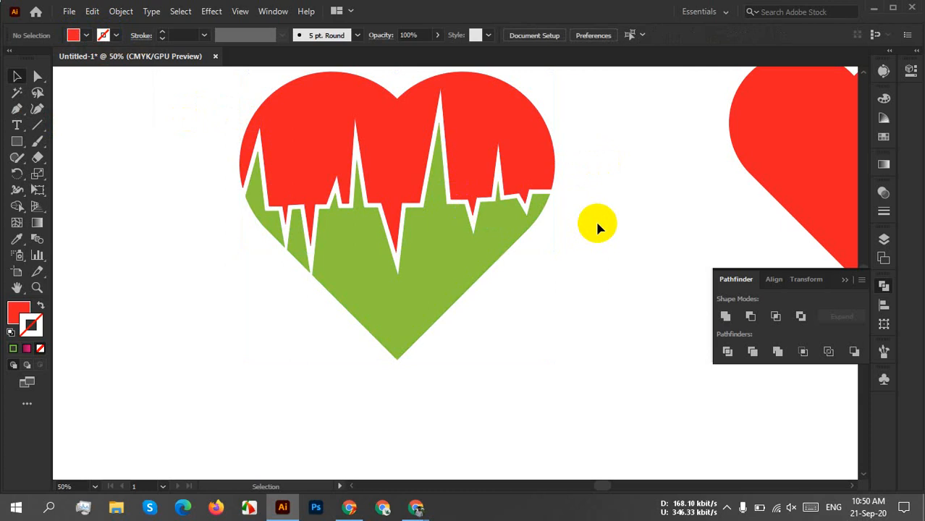
pyautogui.scroll(-3, 595, 219)
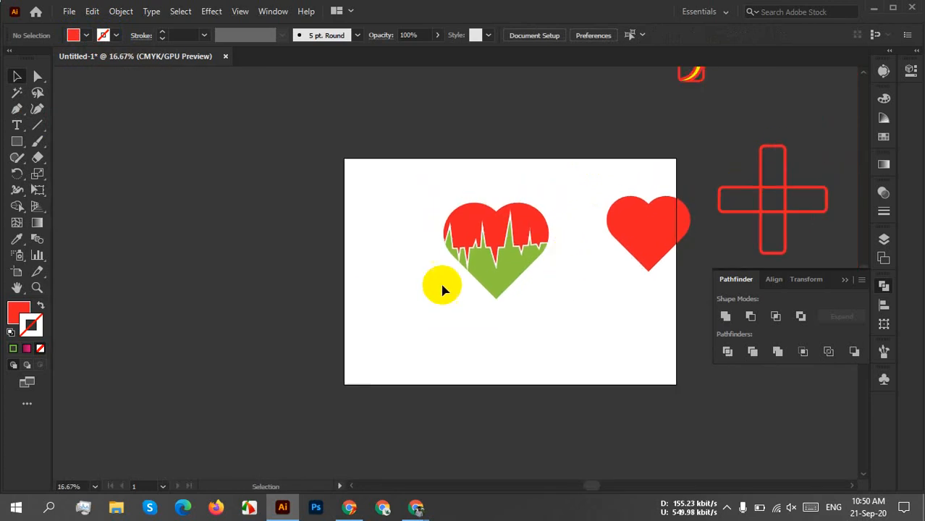